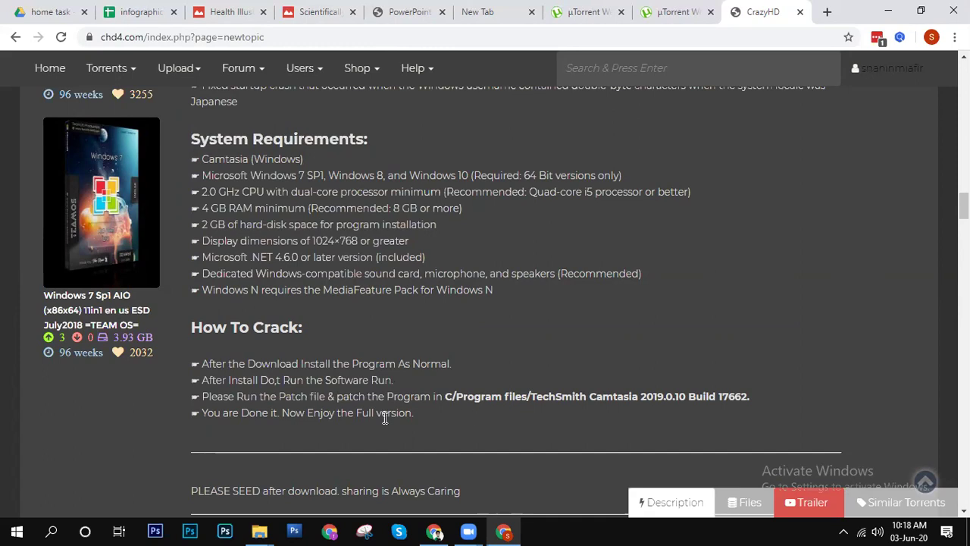
Step: Highlight the installation path "C/Program files/TechSmith" in the third instruction of the torrent description
left_click_drag(444, 397, 582, 394)
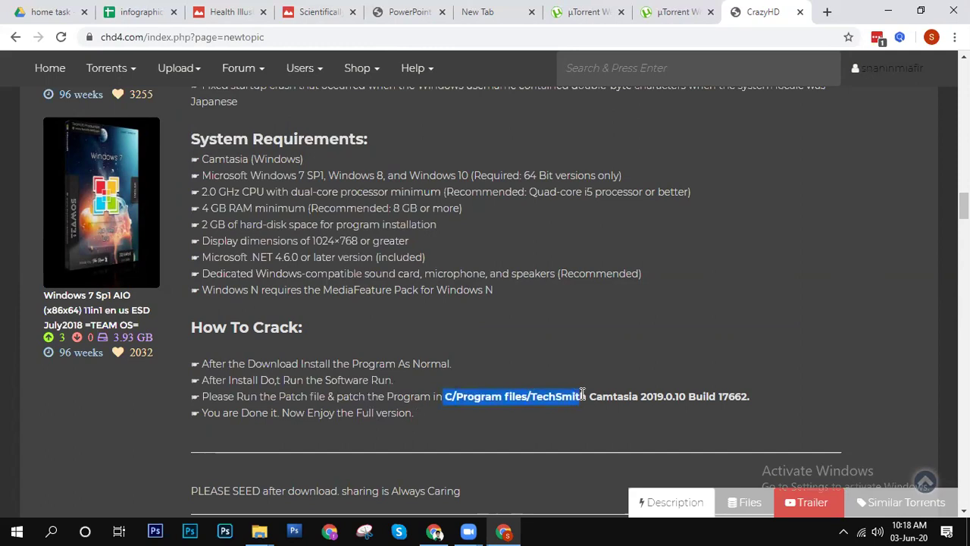
left_click(252, 399)
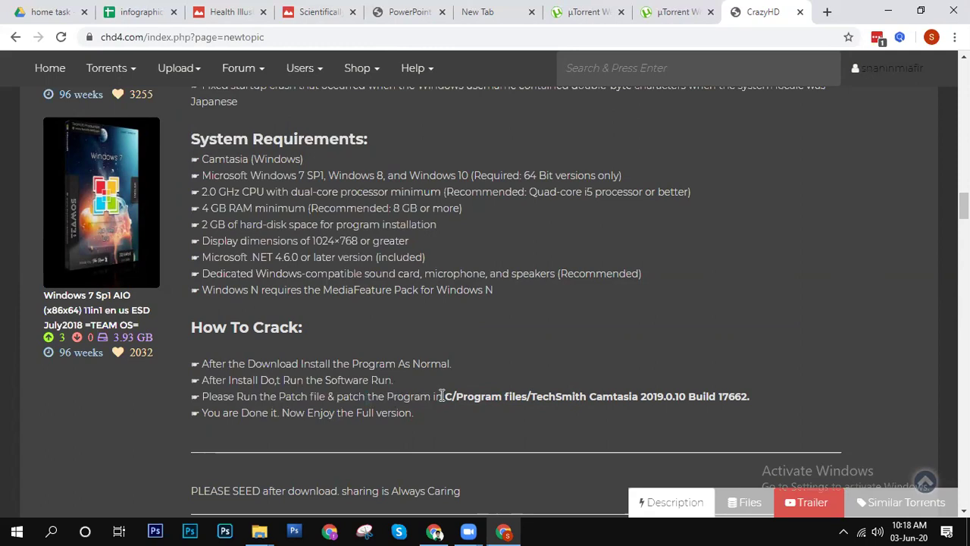
left_click_drag(445, 395, 586, 392)
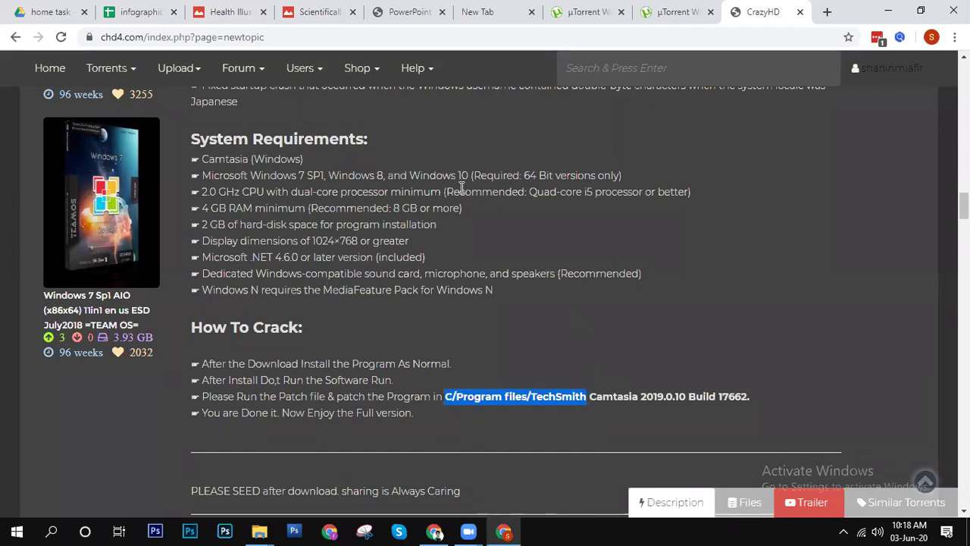
Step: Switch to File Explorer and open the folder C:\Program Files\TechSmith
left_click(260, 531)
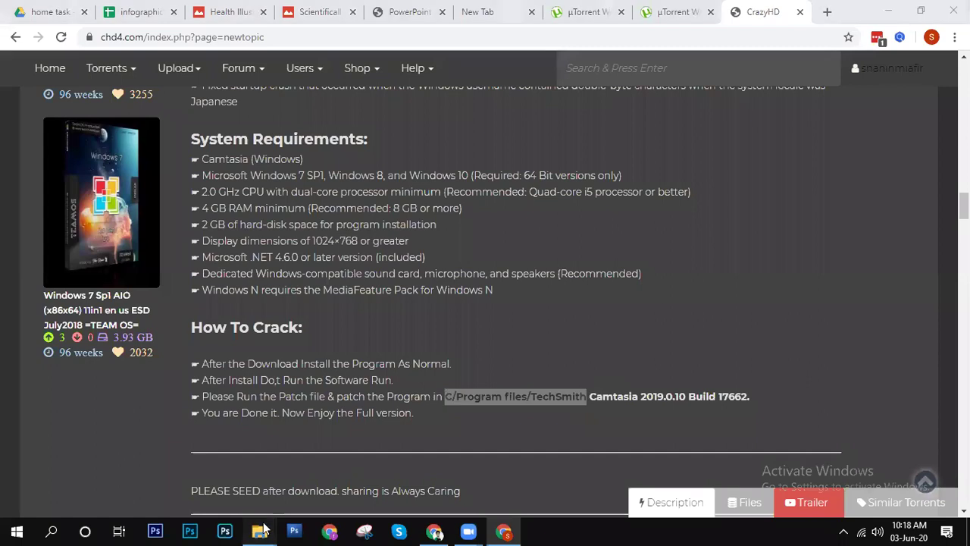
mouse_move(190, 471)
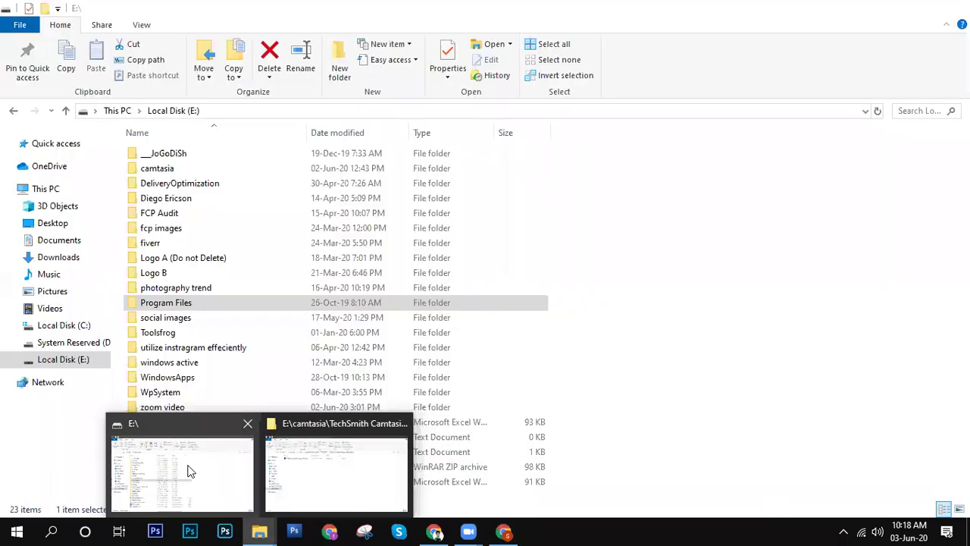
left_click(189, 471)
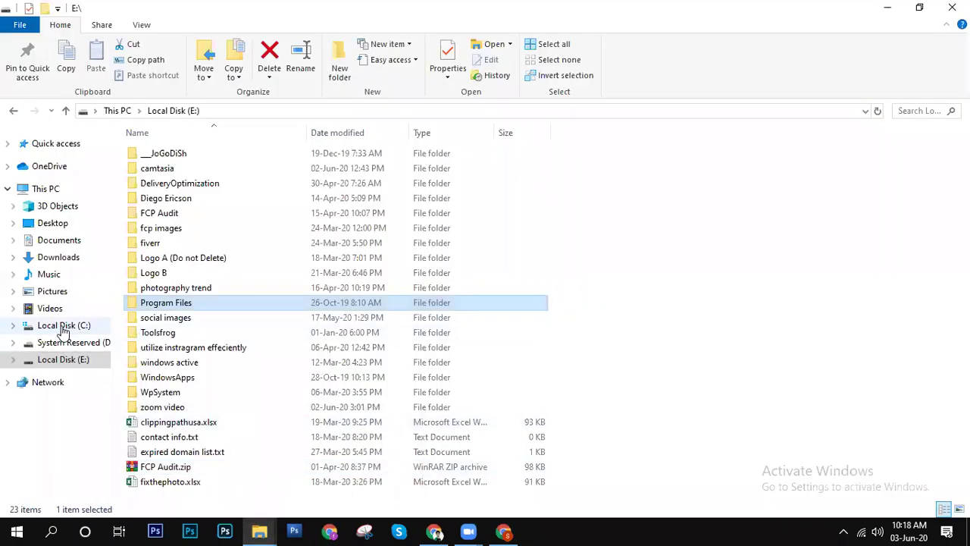
left_click(63, 329)
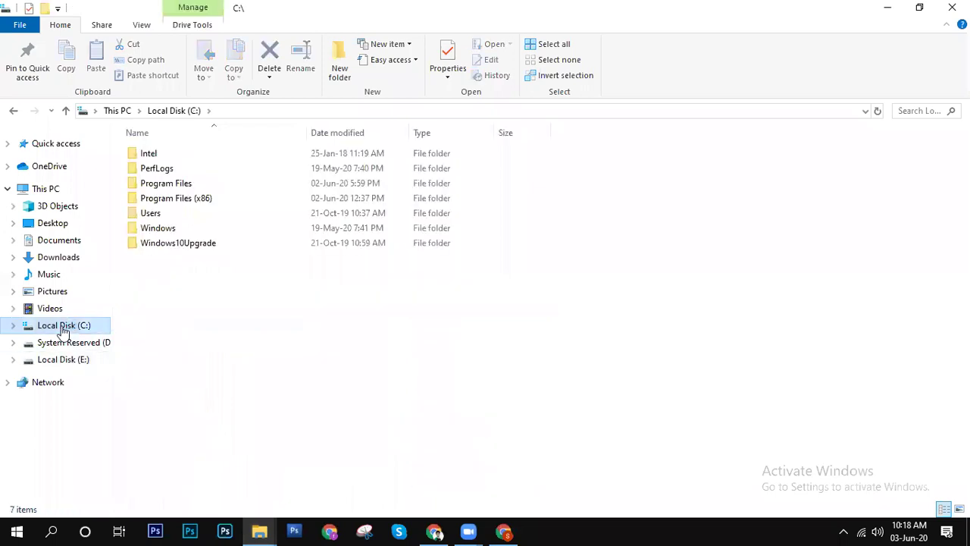
double_click(165, 183)
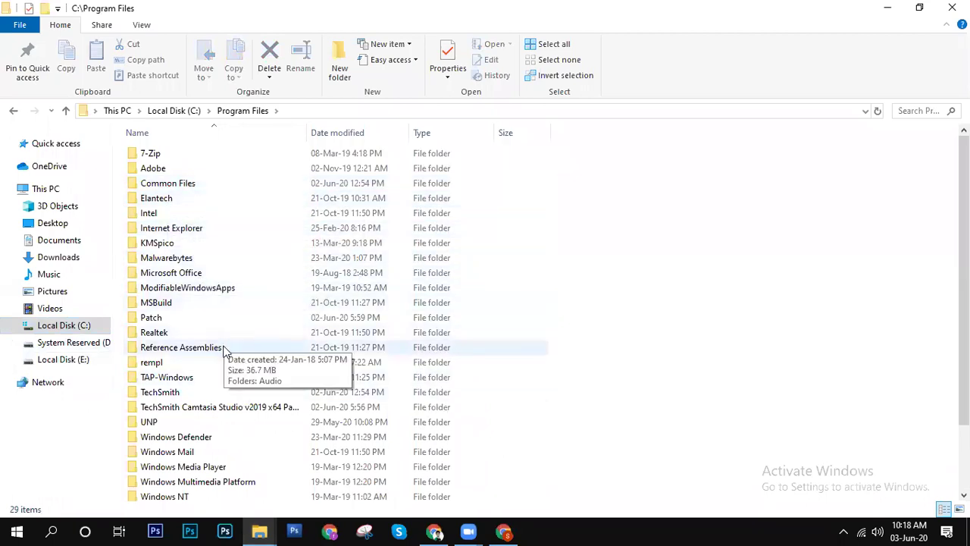
double_click(190, 391)
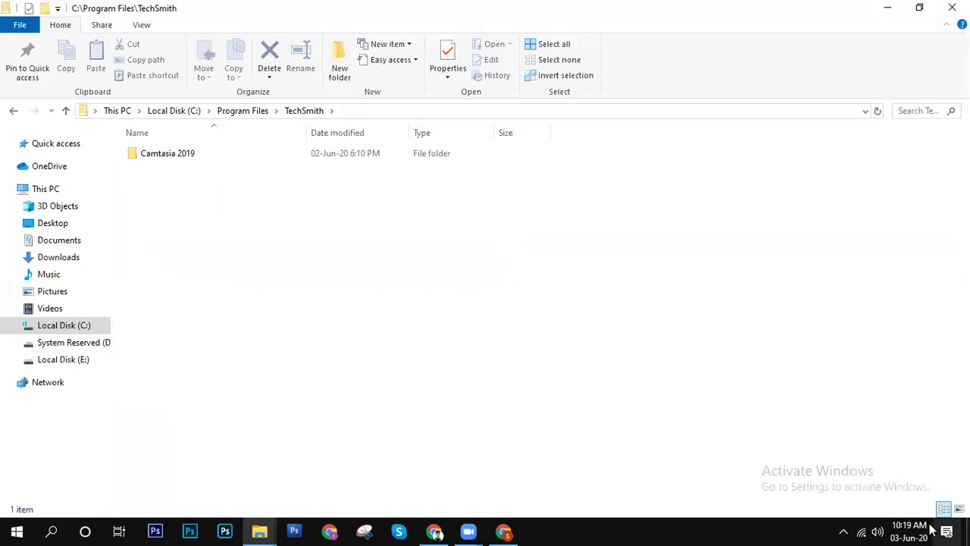
Step: Copy the Patch and TechSmith Camtasia Studio v2019 x64 Patch folders from E:\camtasia\TechSmith Camtasia 2019.0.10 Build 17662
left_click(434, 531)
key("super+d")
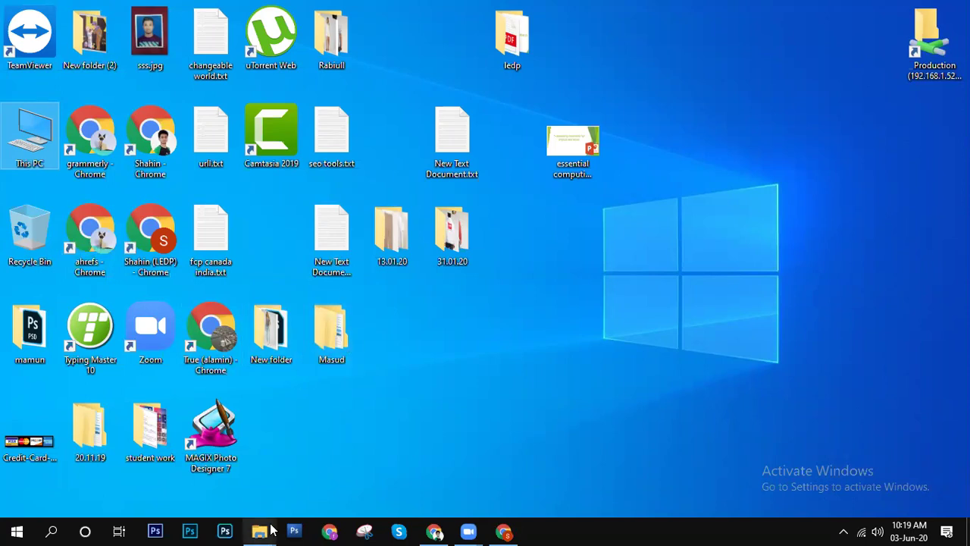
mouse_move(272, 529)
left_click(346, 476)
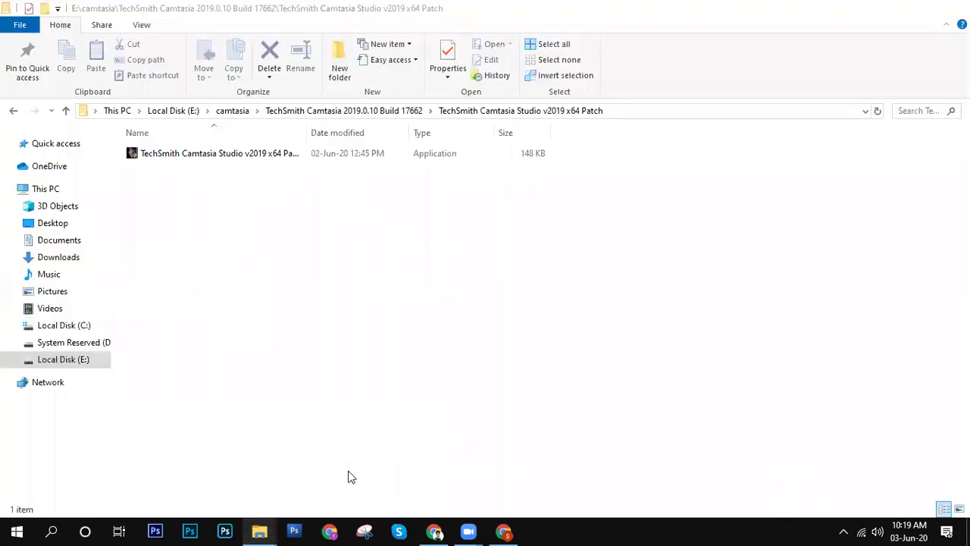
left_click(319, 114)
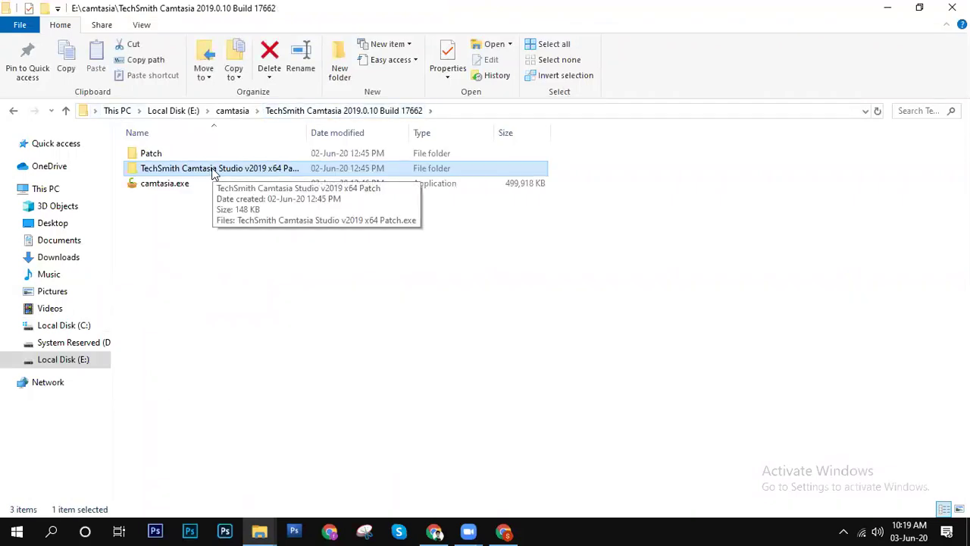
left_click_drag(653, 174, 258, 149)
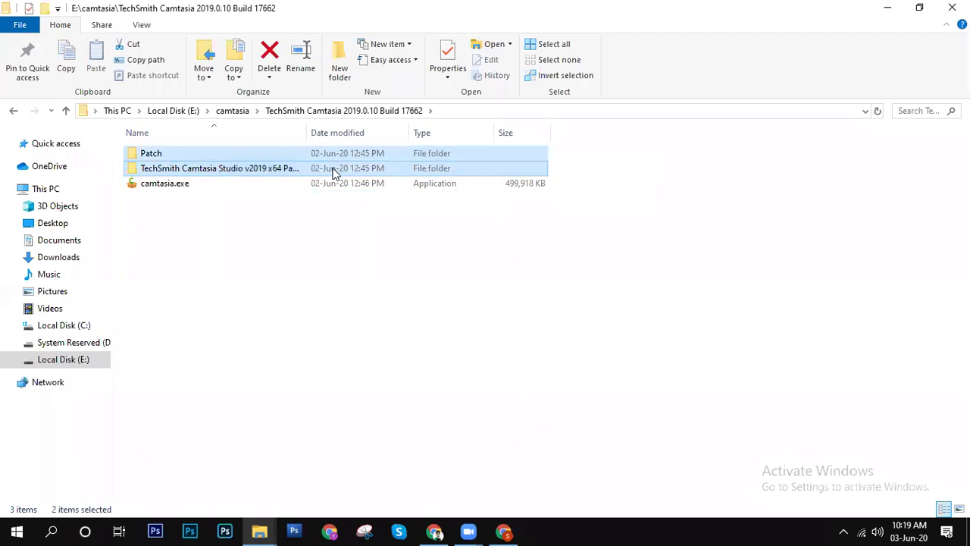
key("ctrl+c")
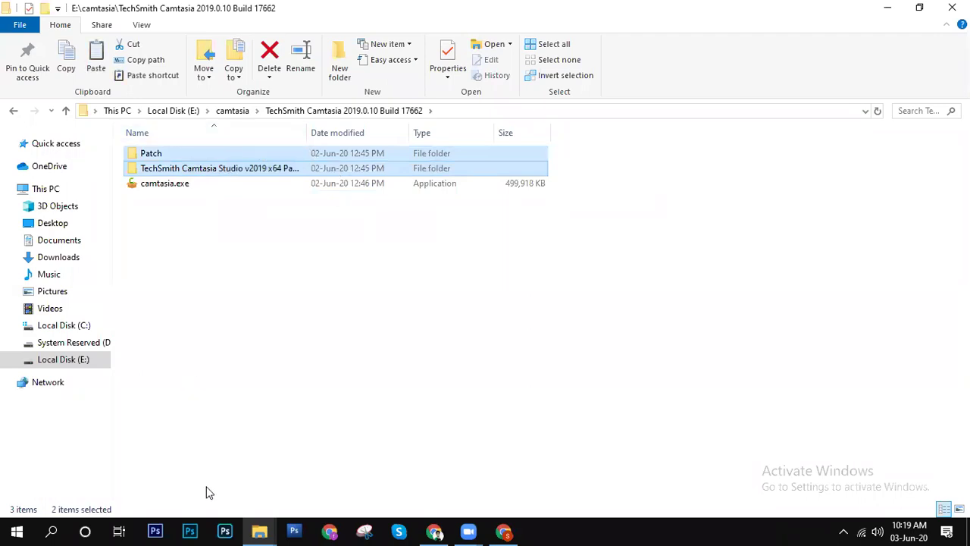
Step: Paste both copied folders into C:\Program Files\TechSmith, granting administrator permission for each
mouse_move(261, 531)
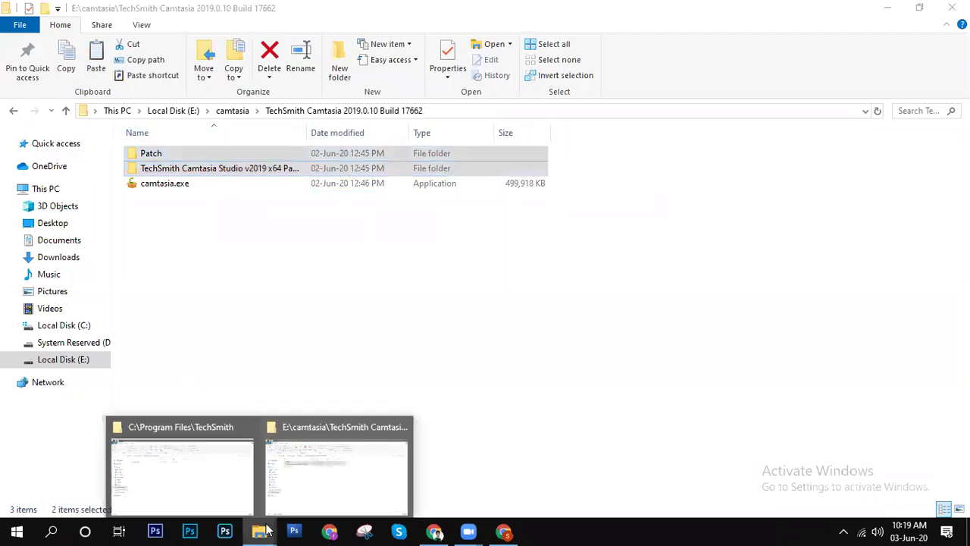
left_click(219, 468)
left_click(219, 468)
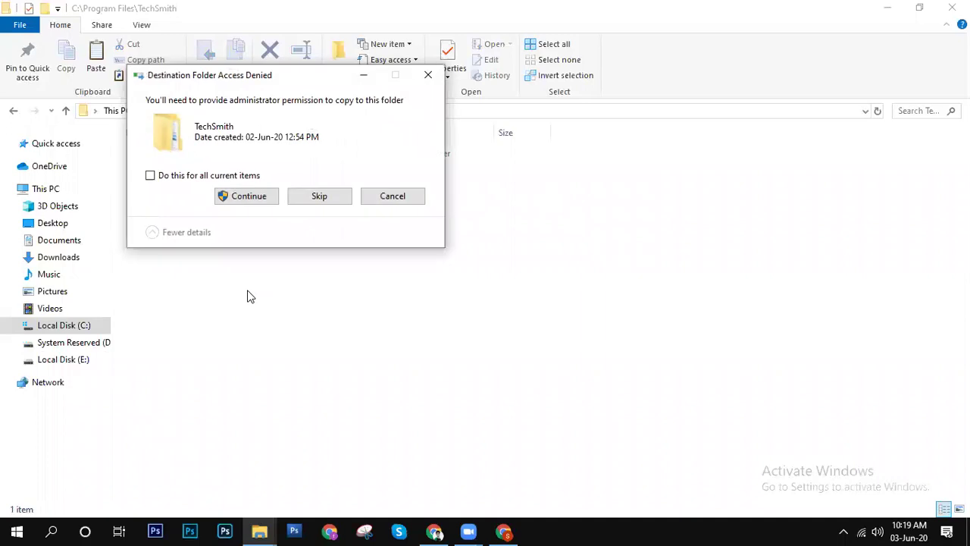
left_click(245, 202)
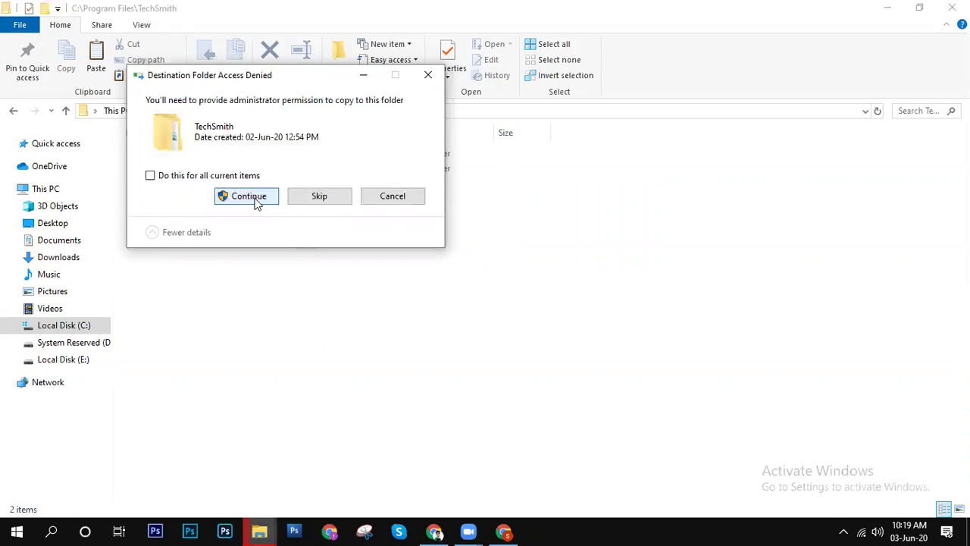
left_click(256, 201)
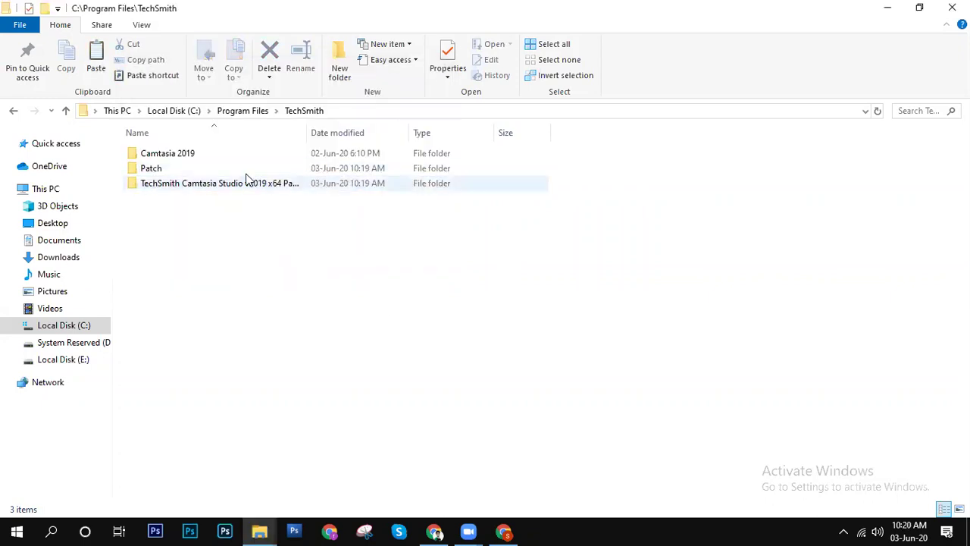
Step: Launch the application in the pasted TechSmith Camtasia Studio v2019 x64 Patch folder, review its release info and start the patch
left_click(236, 175)
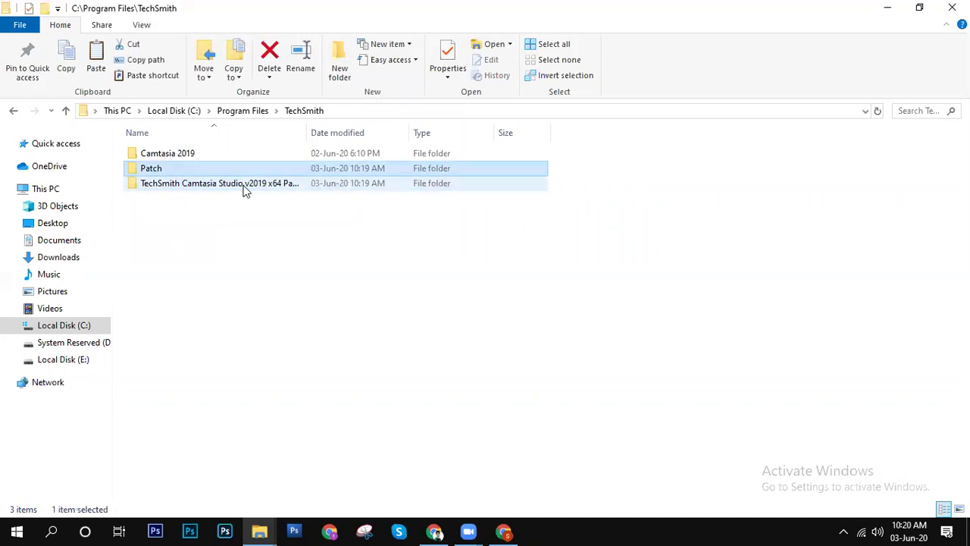
double_click(248, 186)
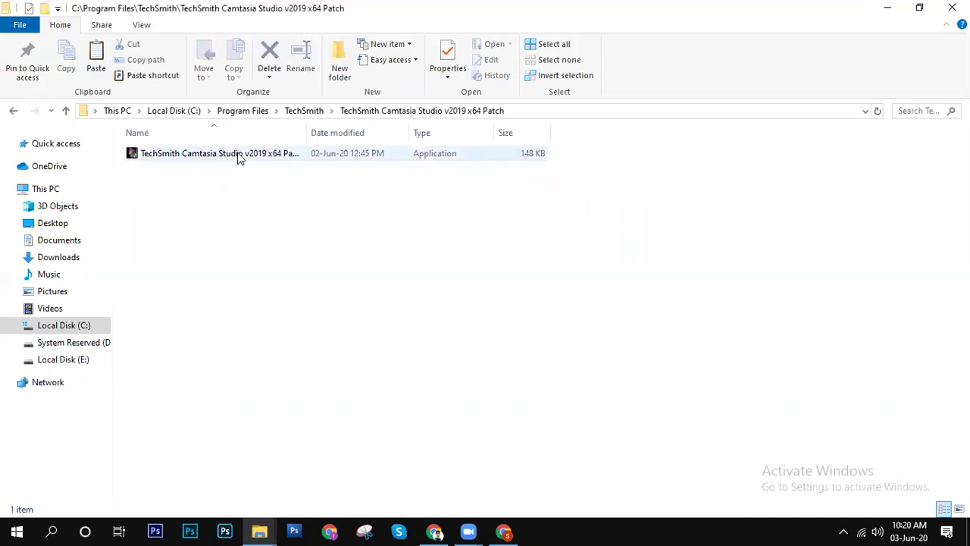
double_click(240, 154)
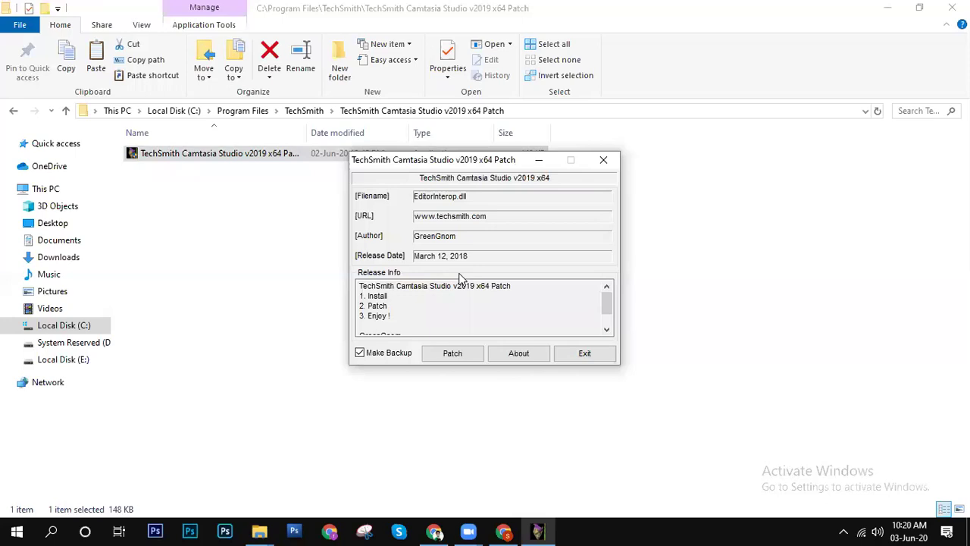
scroll(445, 312, "down", 1)
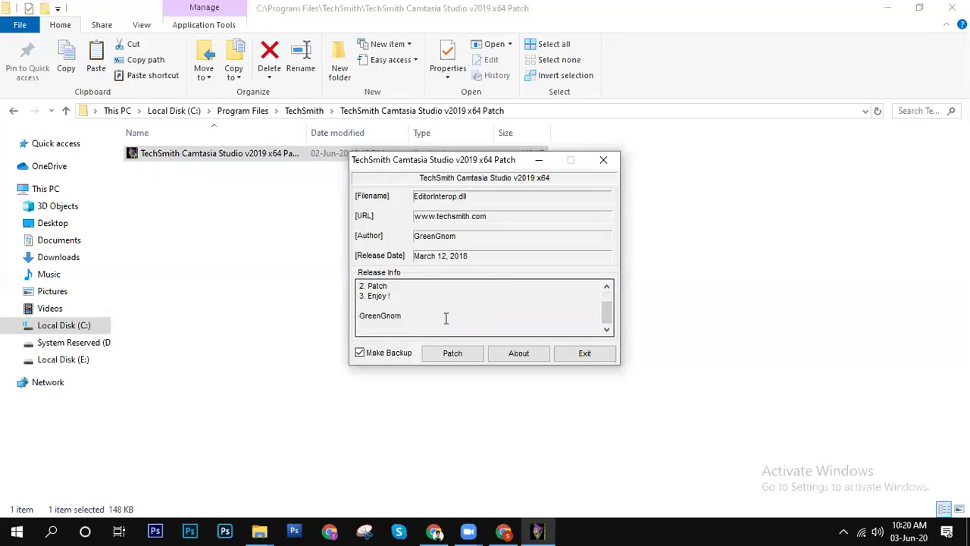
scroll(445, 317, "up", 1)
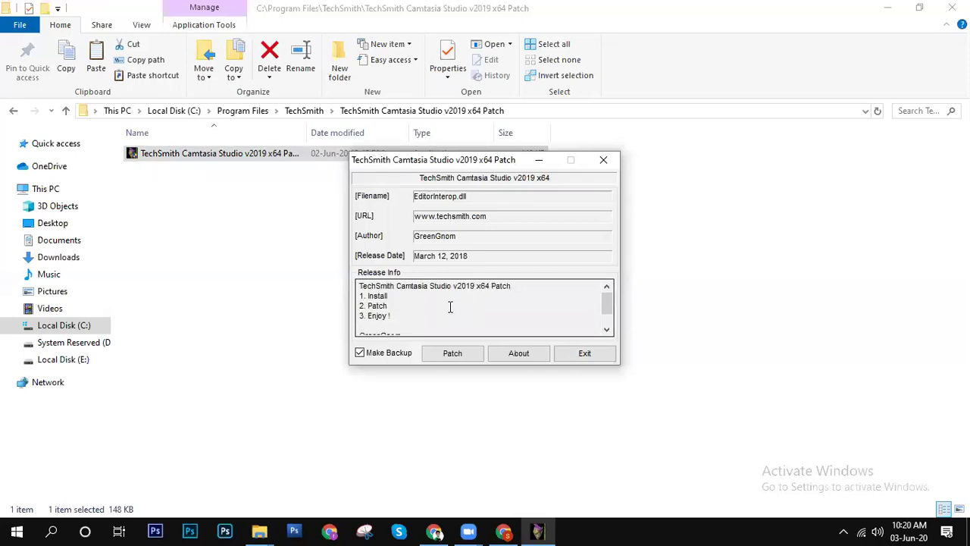
left_click(451, 356)
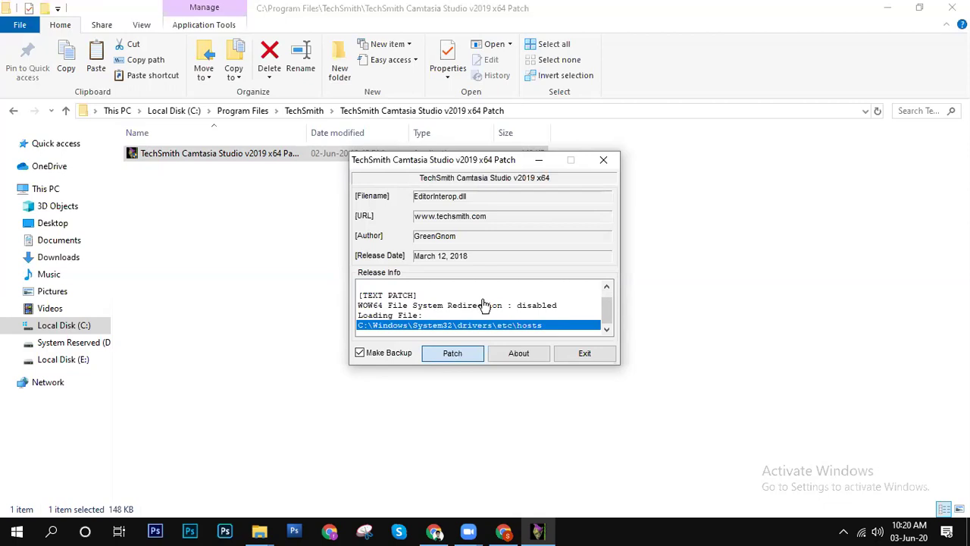
left_click(457, 357)
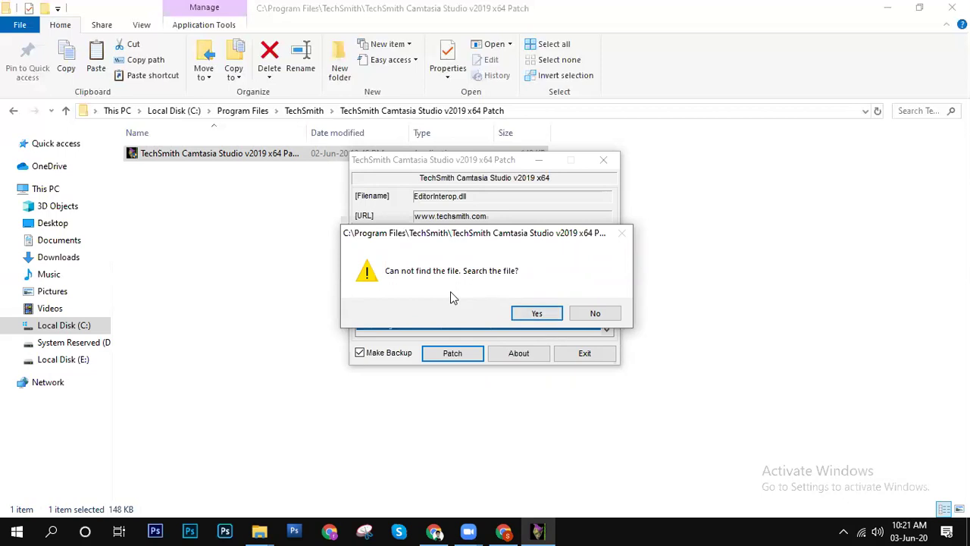
Step: Agree to search for the missing file and browse to C:\Program Files\TechSmith\Camtasia 2019
left_click(535, 313)
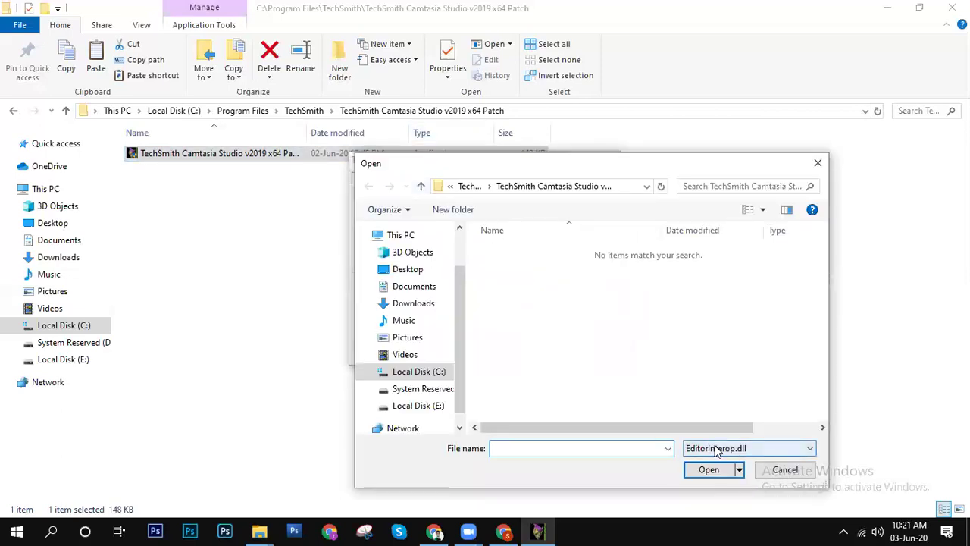
left_click(409, 377)
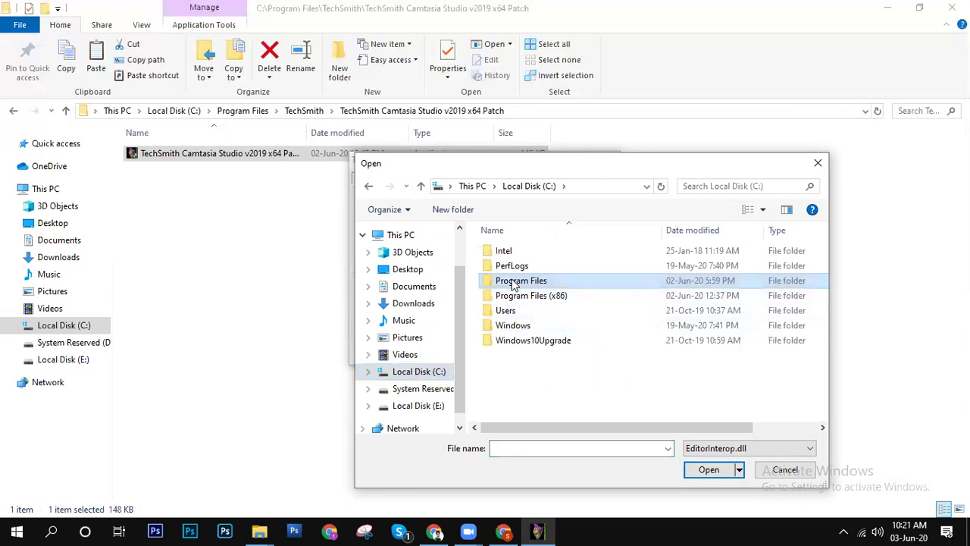
double_click(514, 281)
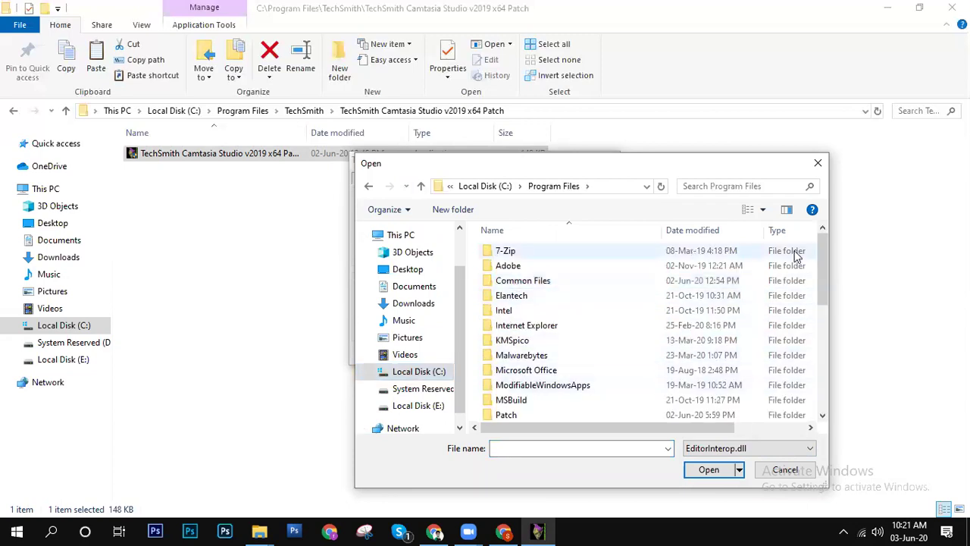
left_click_drag(820, 265, 820, 316)
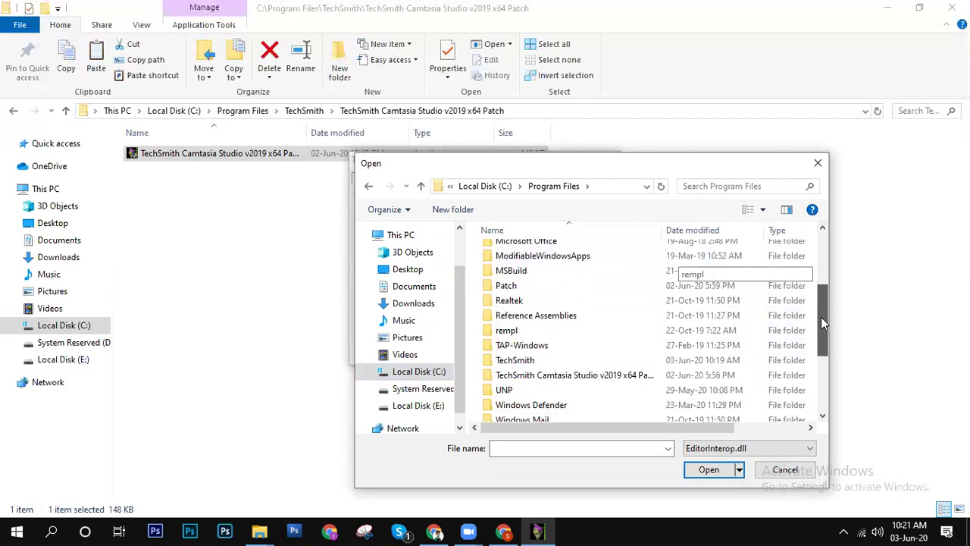
double_click(551, 361)
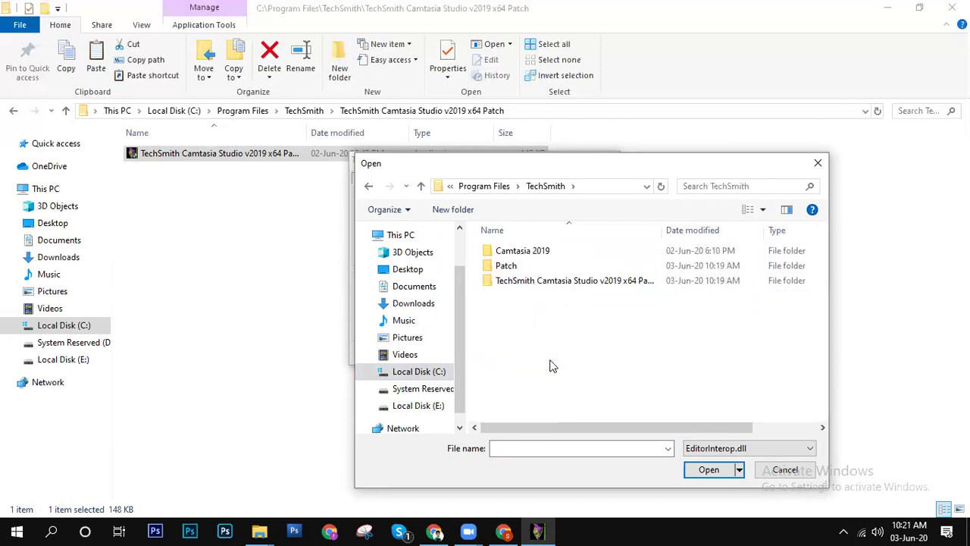
double_click(522, 255)
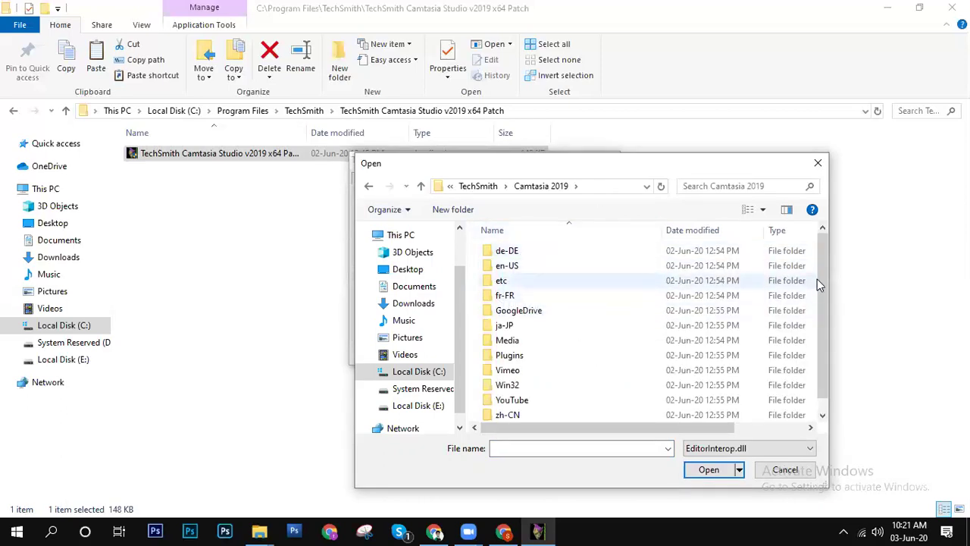
Step: Choose EditorInterop.dll as the file to patch, review the patch log and close the patch program
scroll(819, 283, "down", 1)
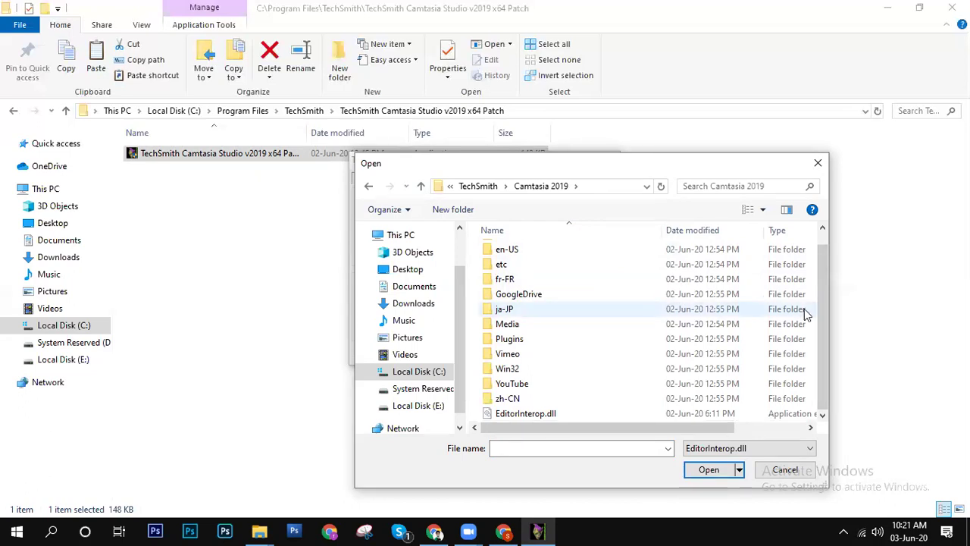
left_click(568, 413)
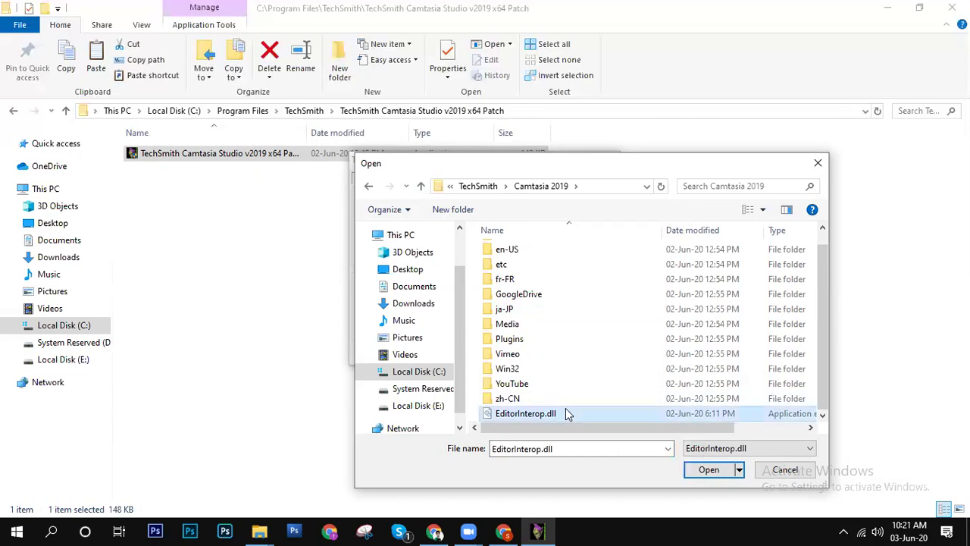
left_click(697, 470)
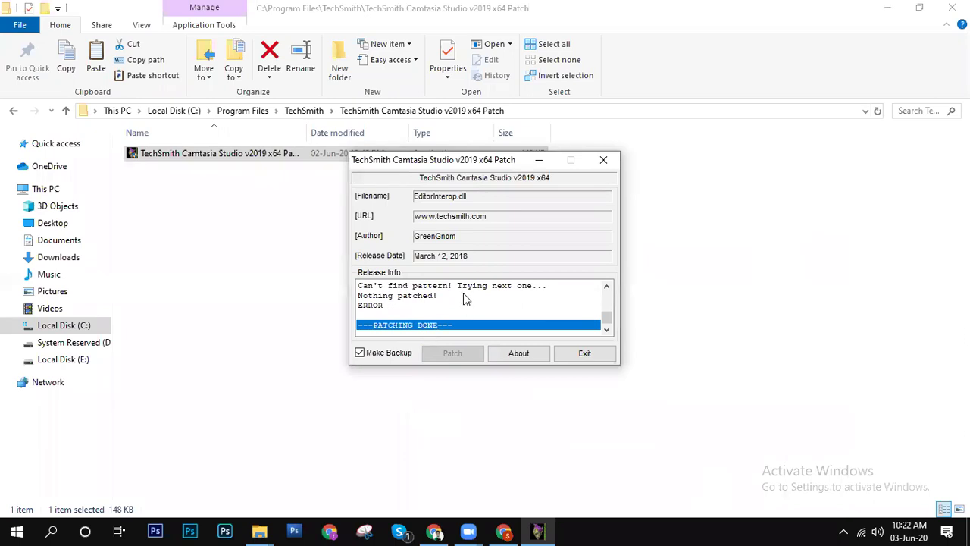
mouse_move(609, 321)
left_mouse_down()
mouse_move(612, 308)
mouse_move(612, 323)
left_mouse_up()
left_click(600, 161)
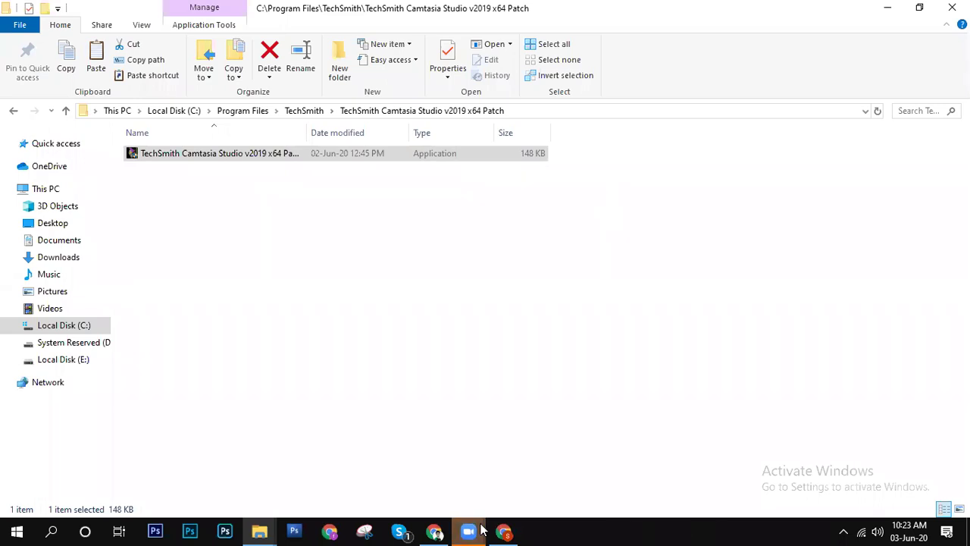
mouse_move(468, 531)
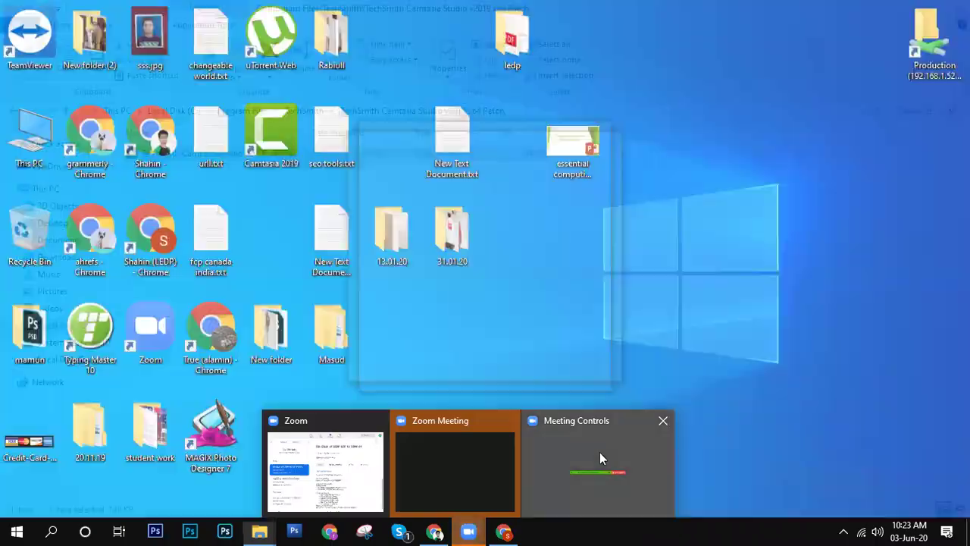
left_click(600, 452)
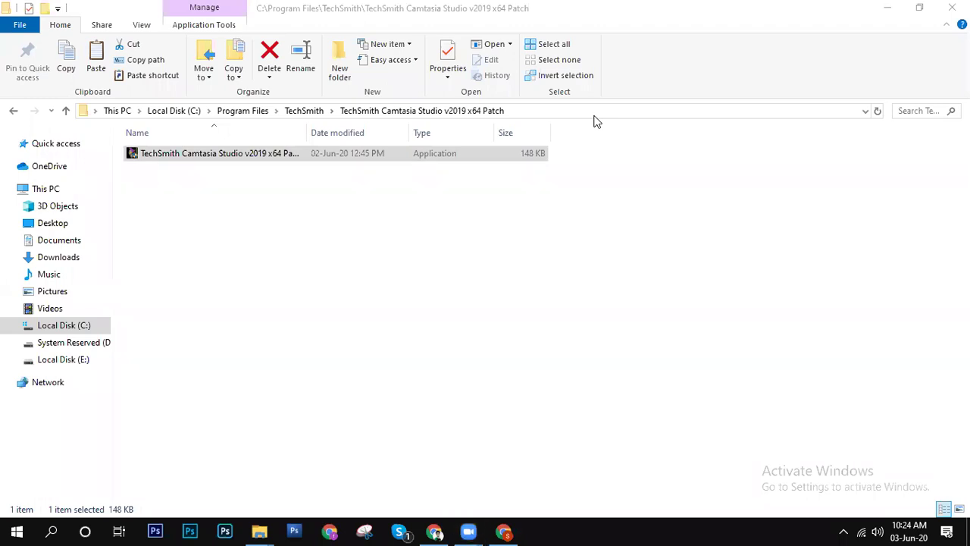
left_click(279, 202)
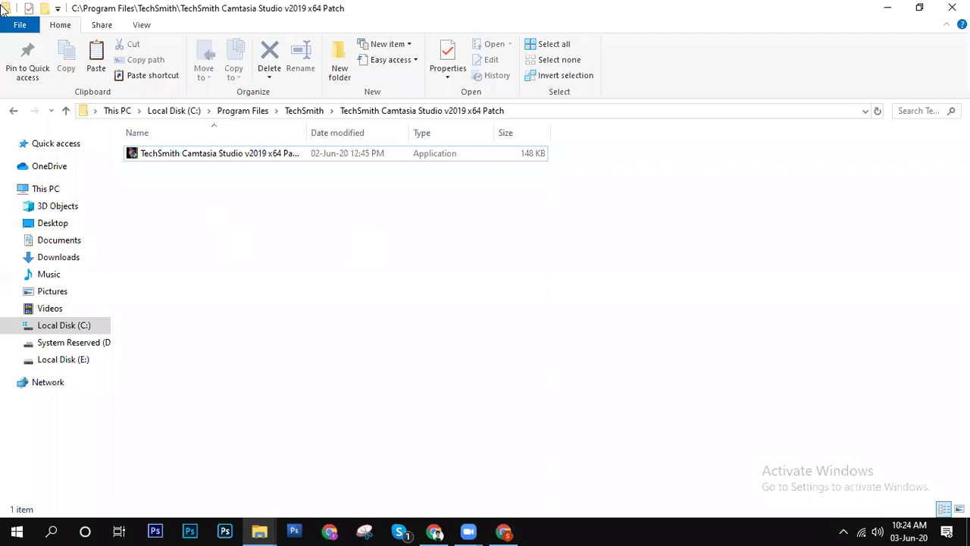
Step: Return to the TechSmith program directory, open its Patch folder and launch patch.exe
left_click(66, 114)
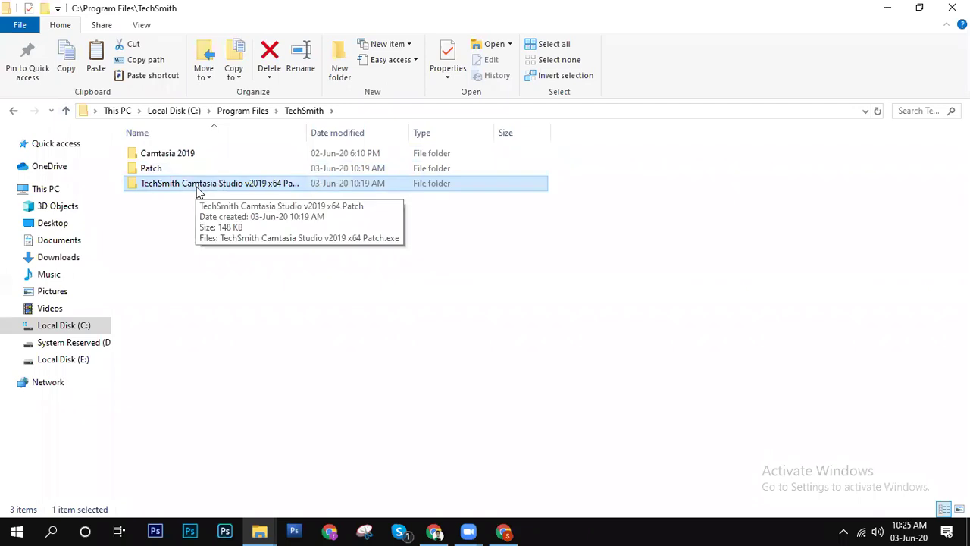
double_click(193, 185)
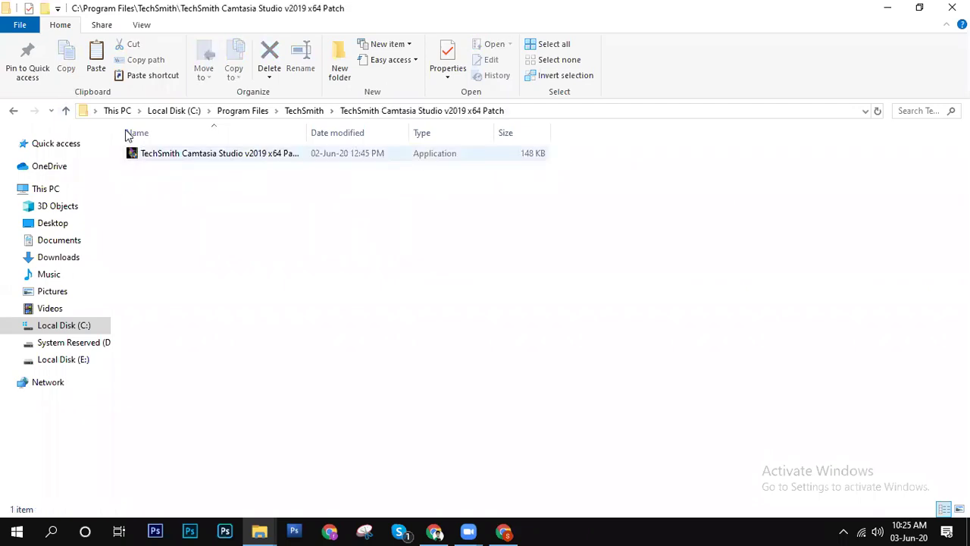
left_click(66, 111)
double_click(176, 170)
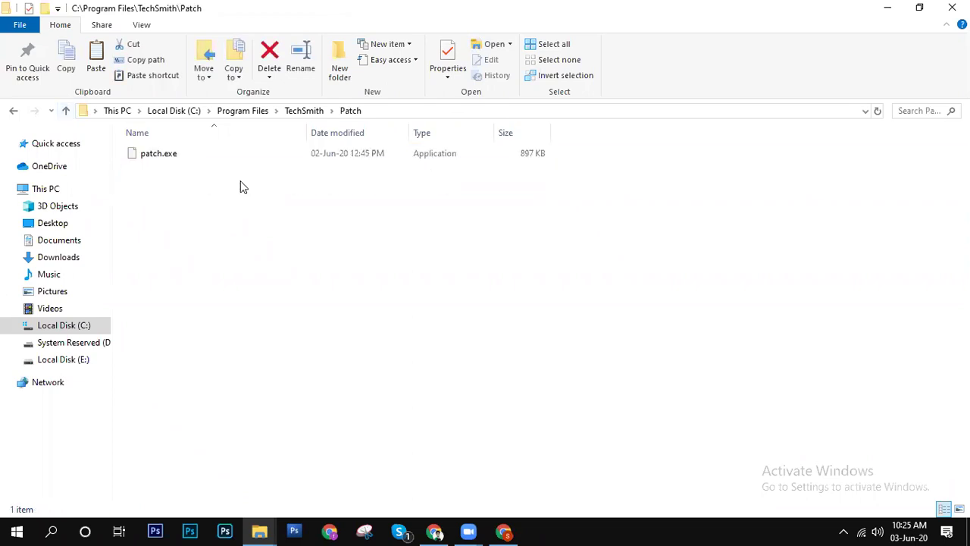
double_click(212, 159)
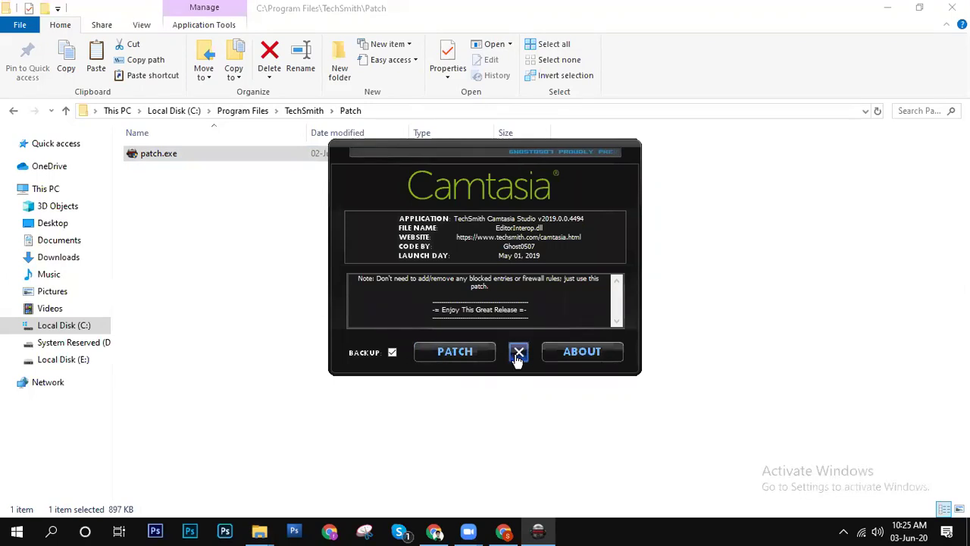
Step: Apply the patch with backup enabled, review the patching log and close the patch program
left_click(473, 358)
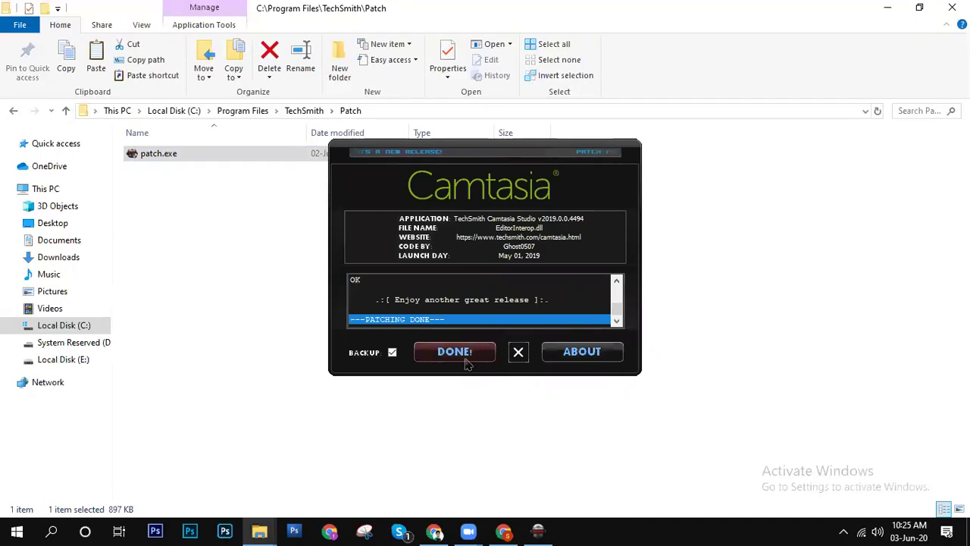
left_click(467, 365)
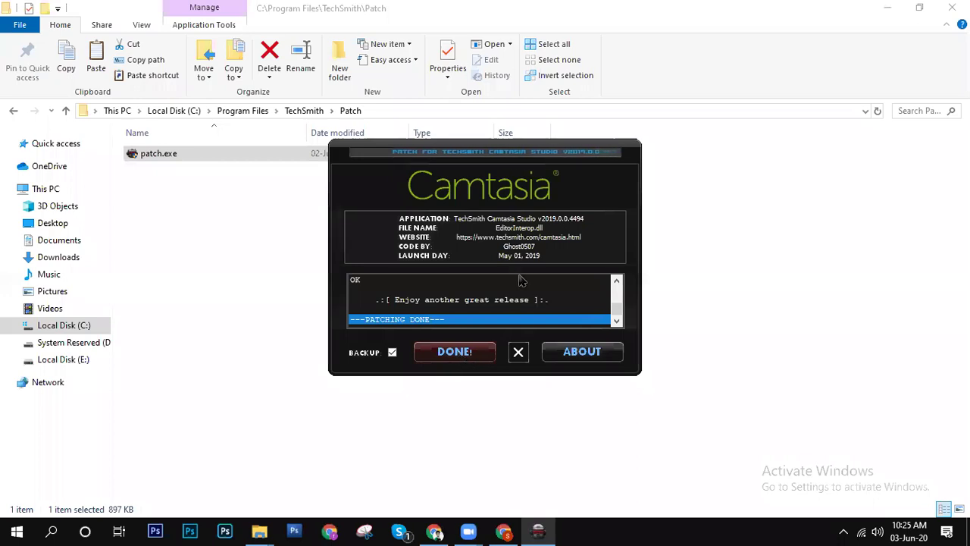
left_click_drag(617, 313, 617, 257)
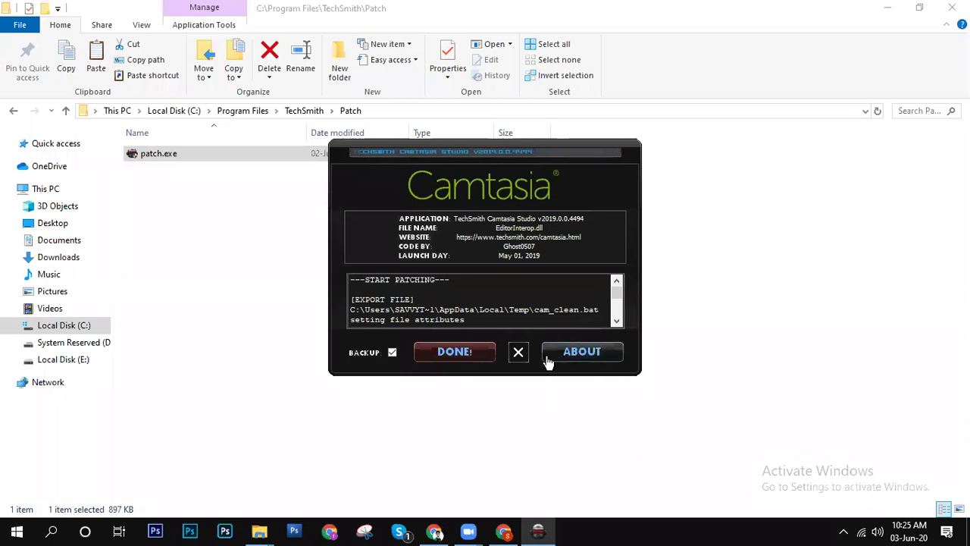
scroll(463, 313, "down", 10)
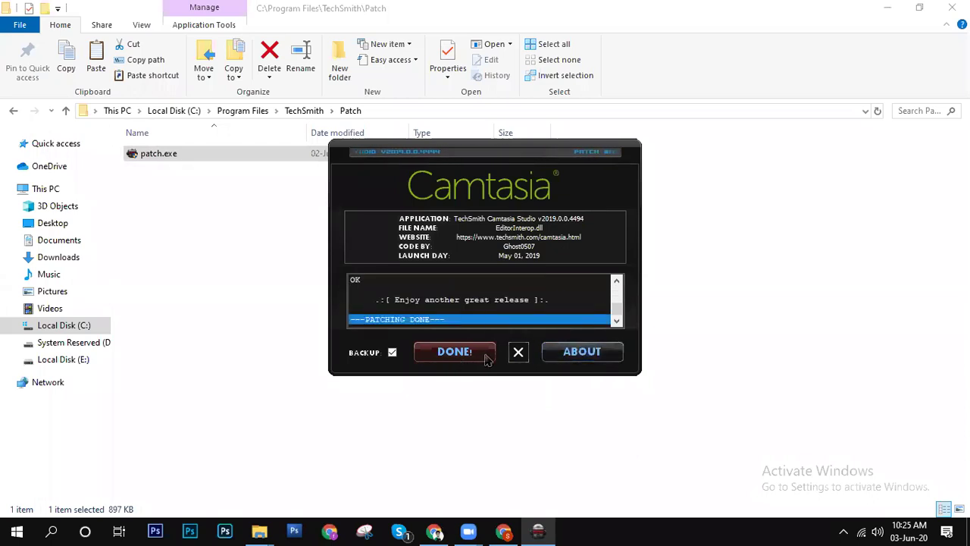
left_click(522, 354)
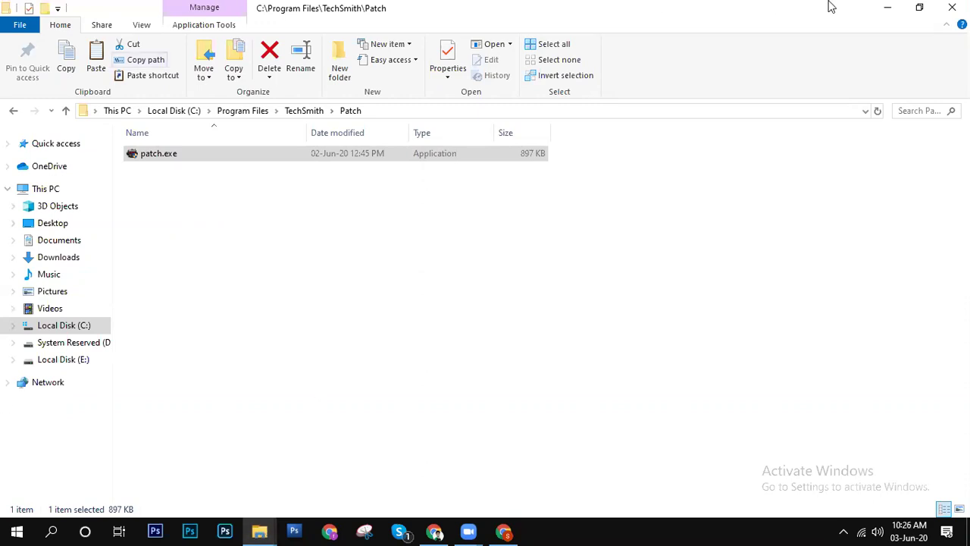
Step: Close both File Explorer windows and refresh the desktop
left_click(951, 8)
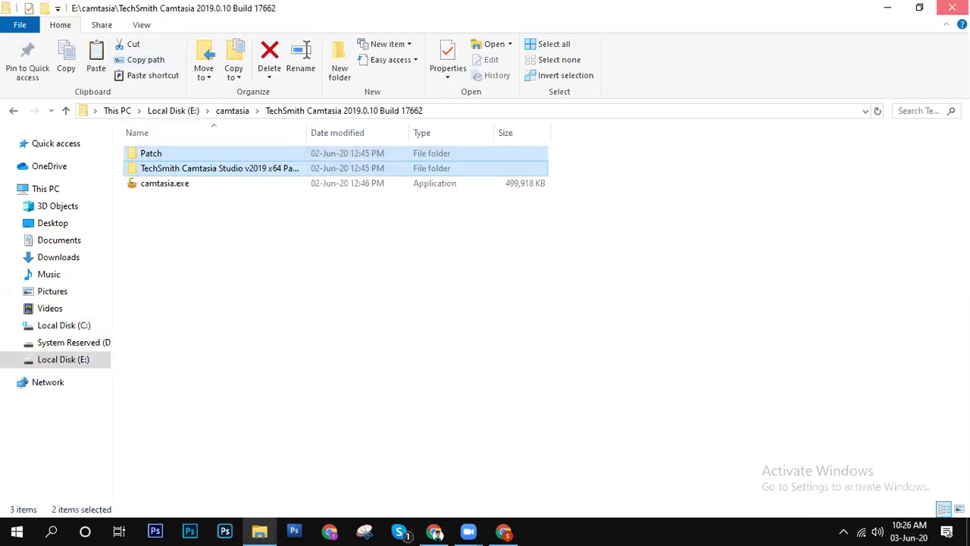
left_click(952, 8)
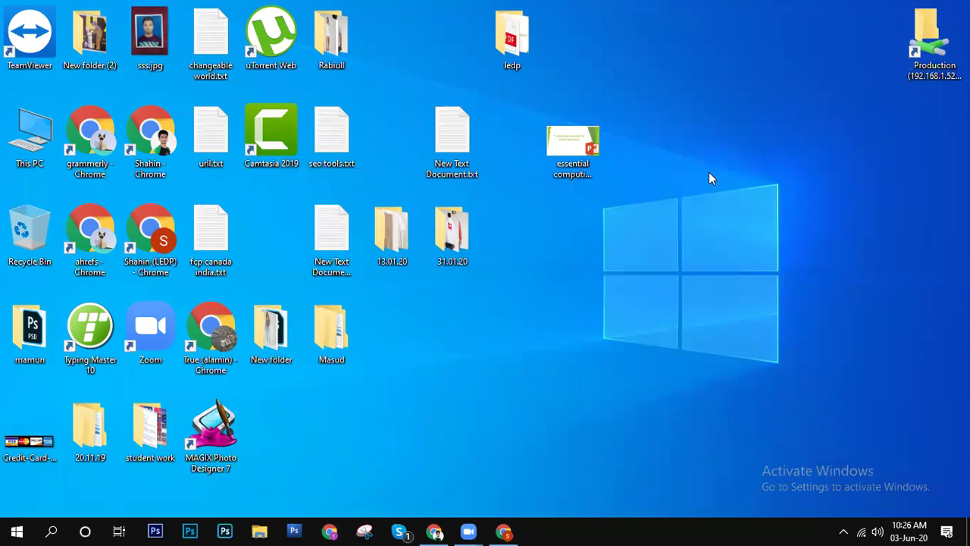
right_click(769, 50)
left_click(800, 94)
right_click(799, 95)
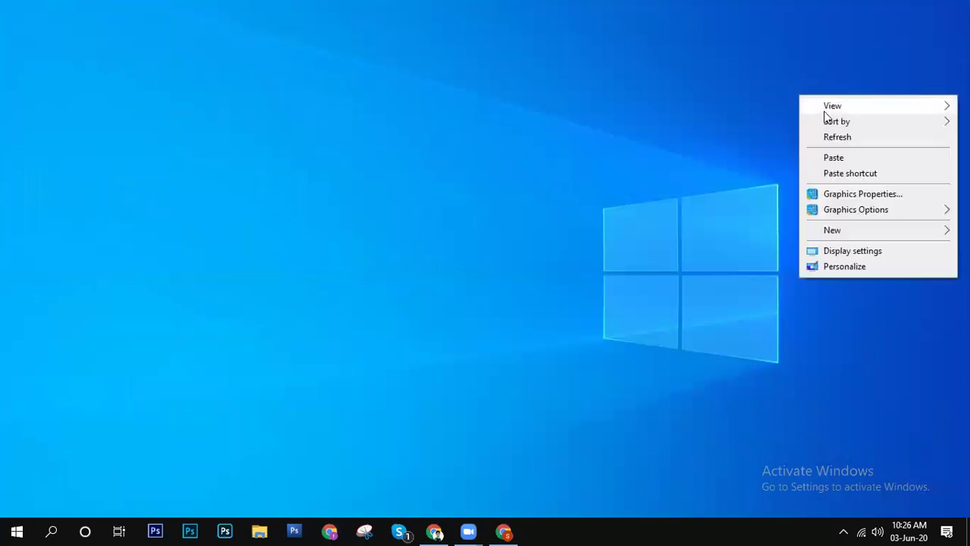
left_click(853, 143)
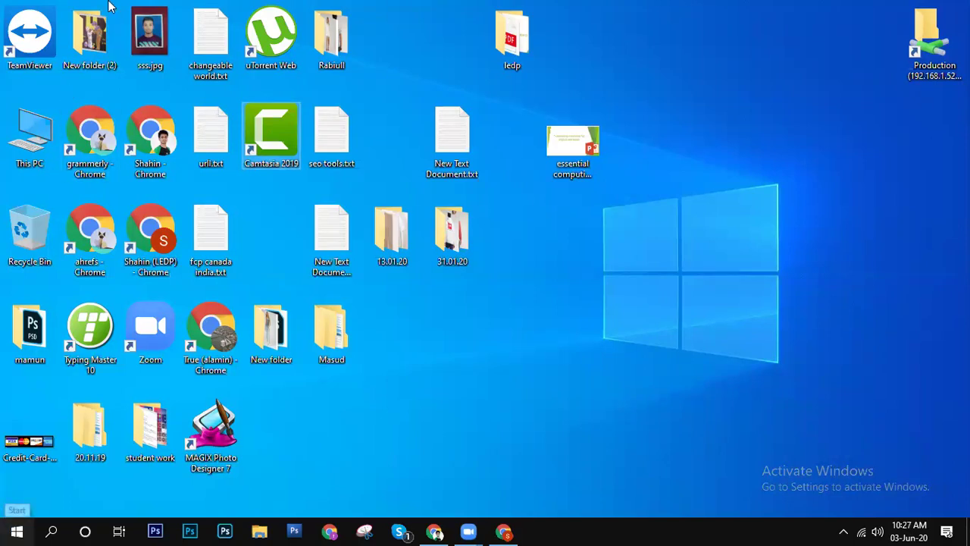
right_click(680, 50)
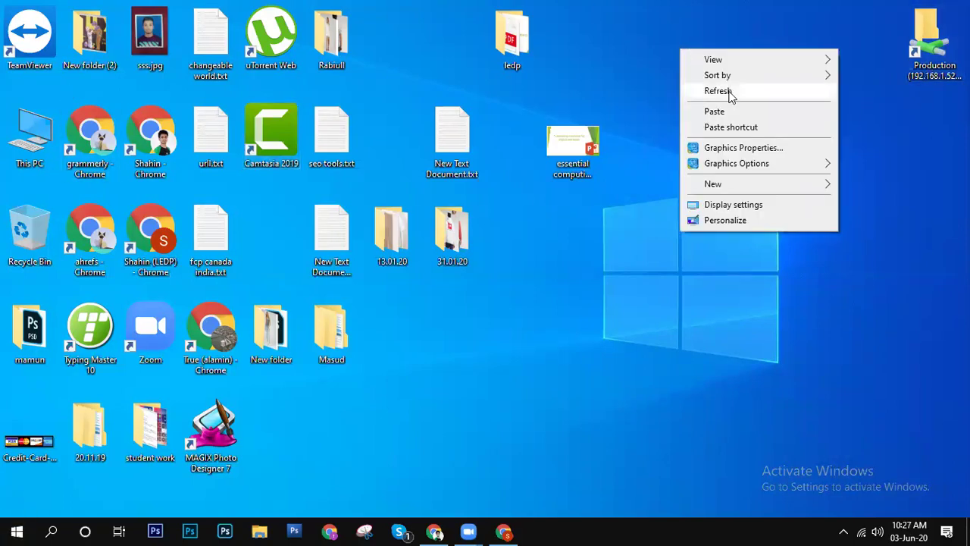
left_click(728, 92)
right_click(729, 91)
left_click(768, 134)
right_click(767, 137)
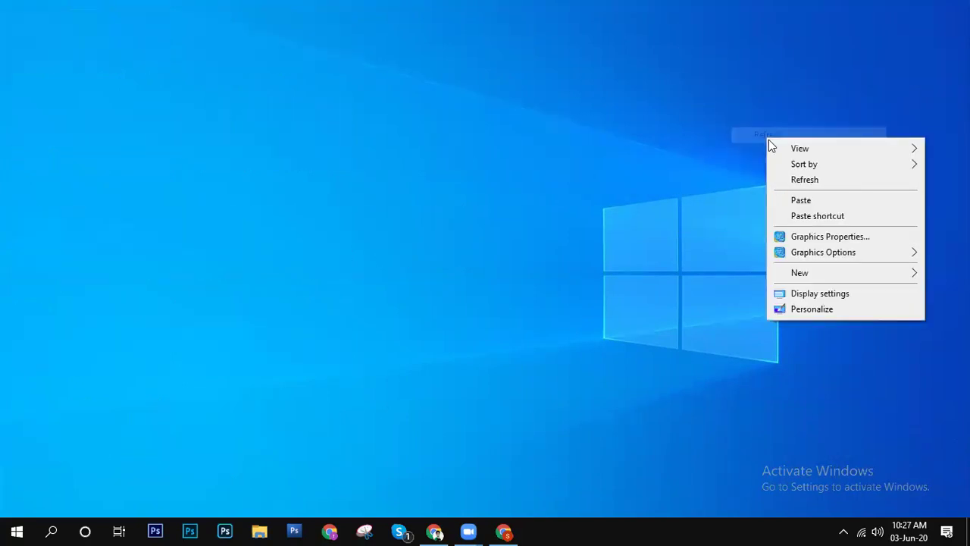
left_click(810, 176)
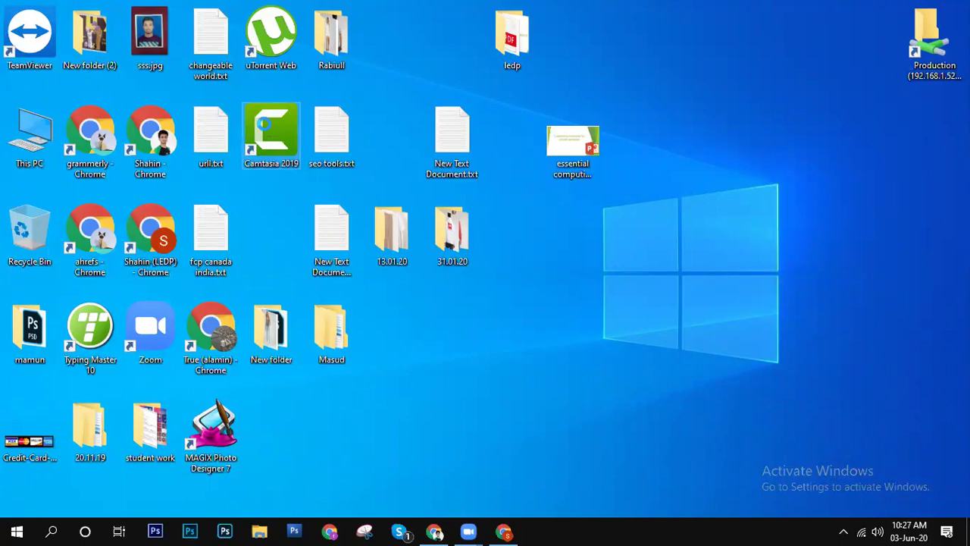
Step: Launch Camtasia 2019 from its desktop shortcut and wait for its start window
right_click(264, 123)
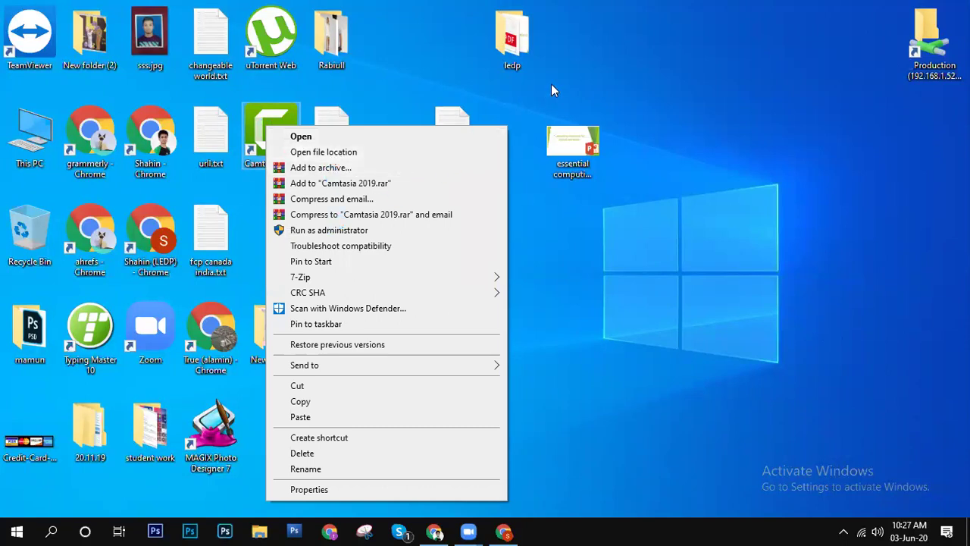
right_click(659, 2)
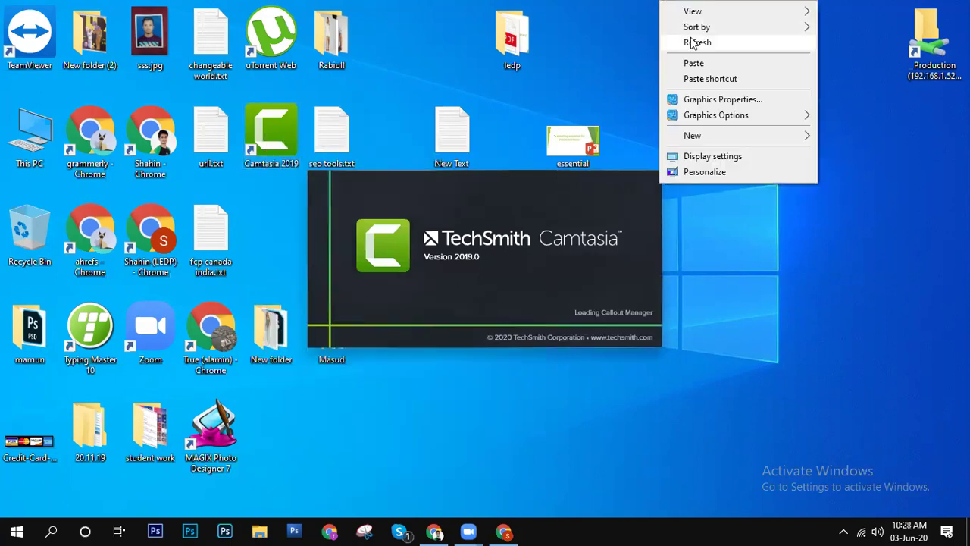
left_click(691, 42)
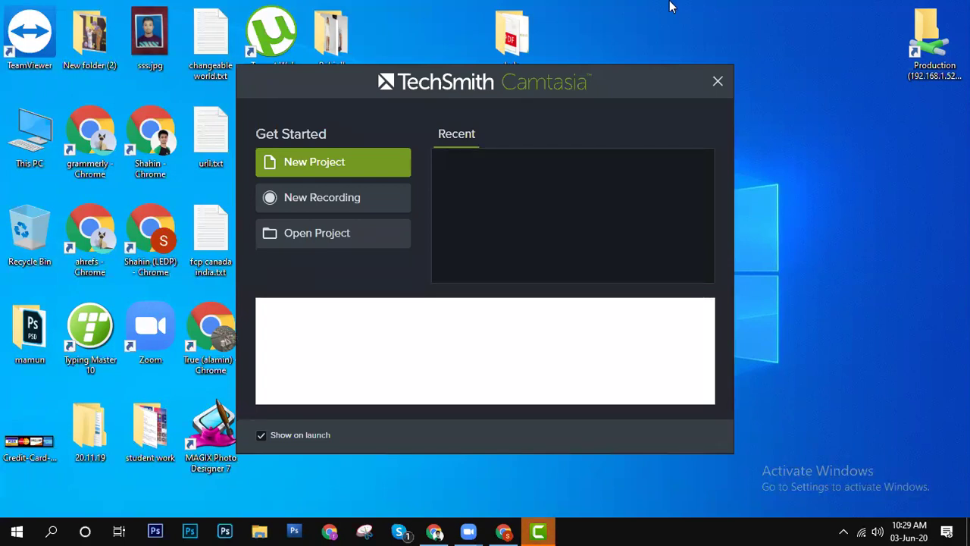
right_click(824, 9)
left_click(856, 49)
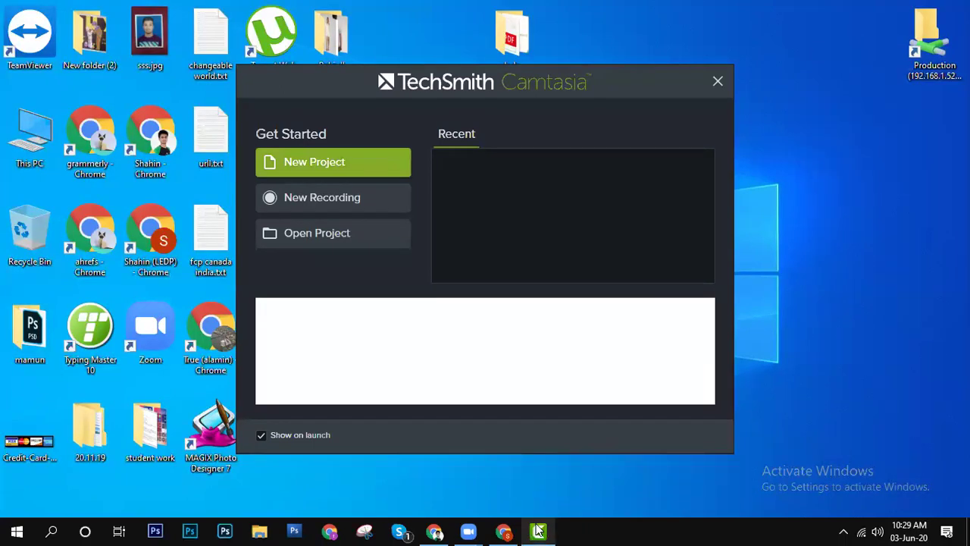
Step: Switch to µTorrent Web, close its surplus tabs and expand the file list of the TechSmith Camtasia 2019.0.10 Build 17662 torrent
left_click(843, 532)
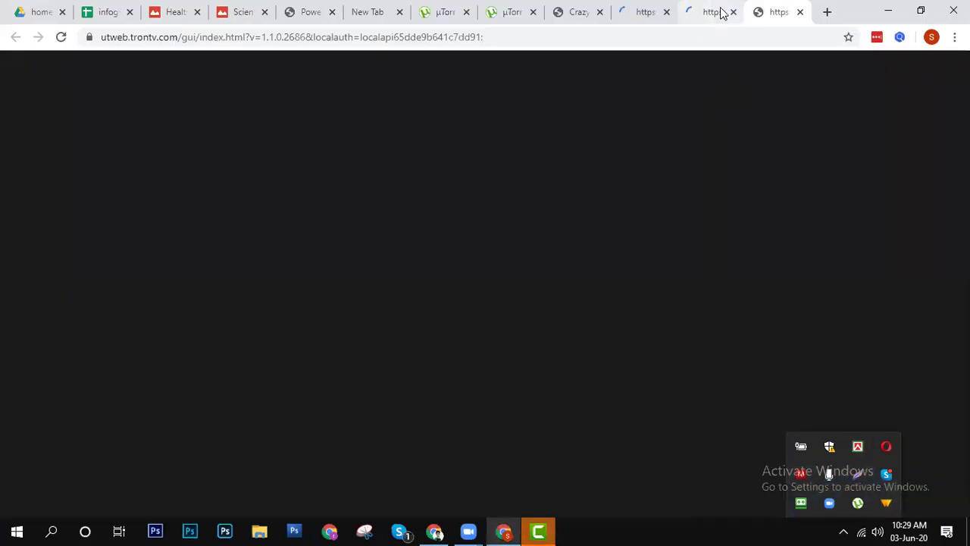
left_click(721, 12)
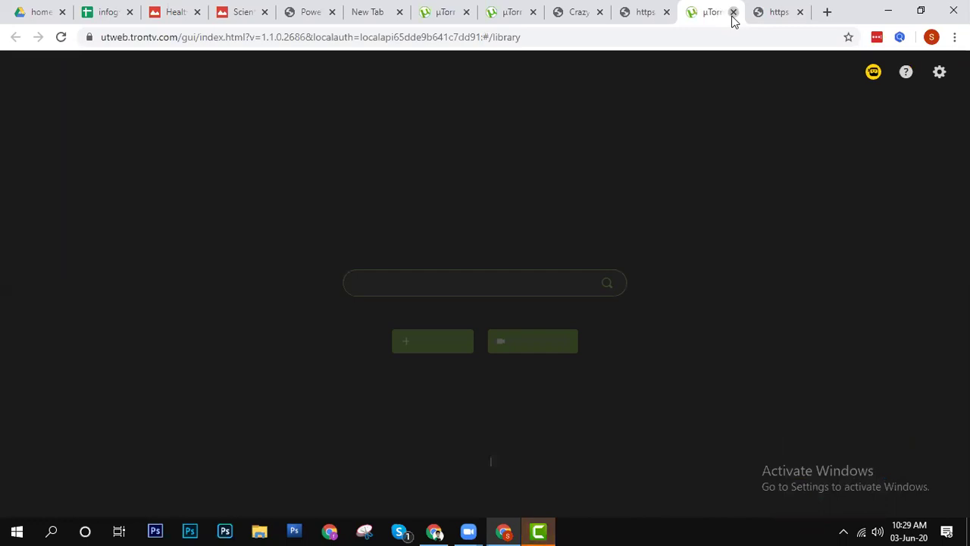
left_click(645, 10)
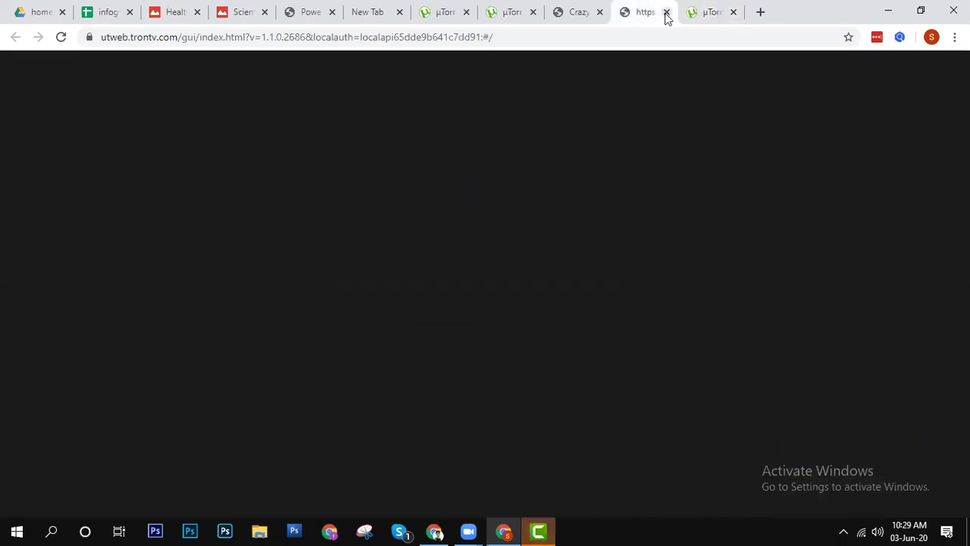
left_click(665, 12)
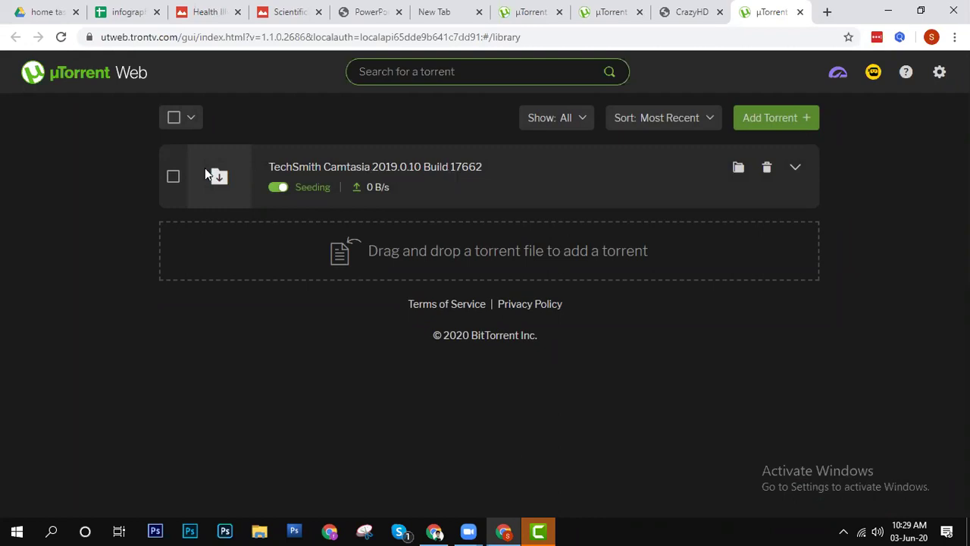
left_click(791, 174)
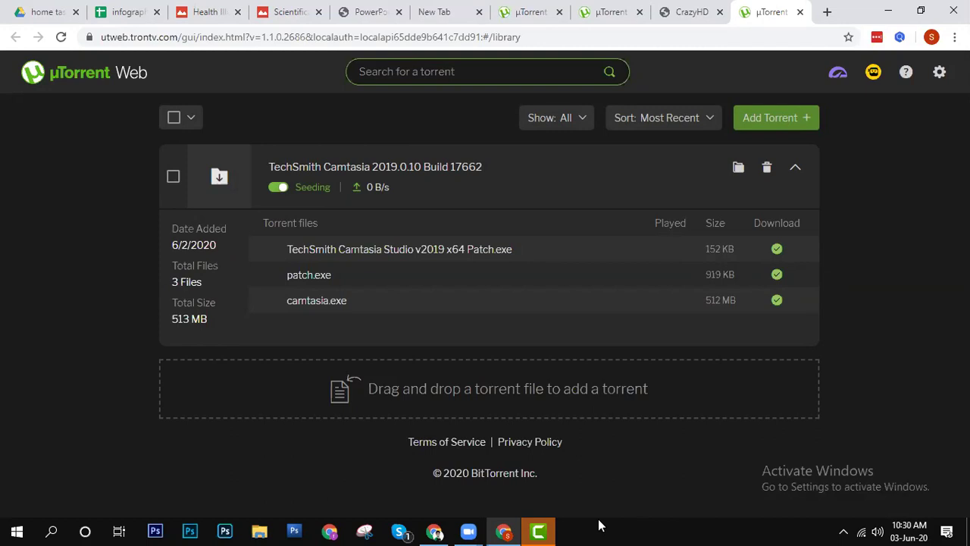
Step: Switch to Camtasia, set up a new recording and shrink the recording area to 1364 × 733, leaving out the taskbar
left_click(537, 531)
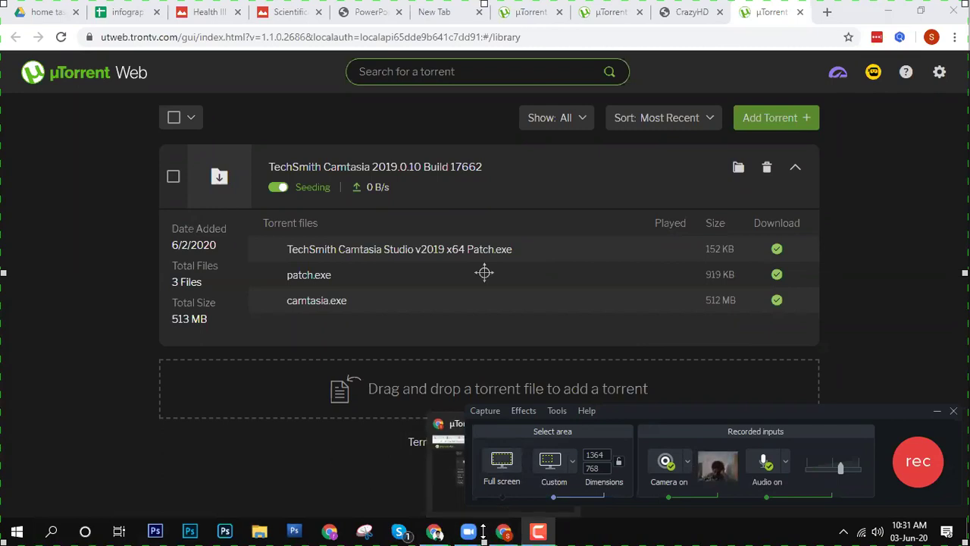
left_click_drag(487, 531, 487, 519)
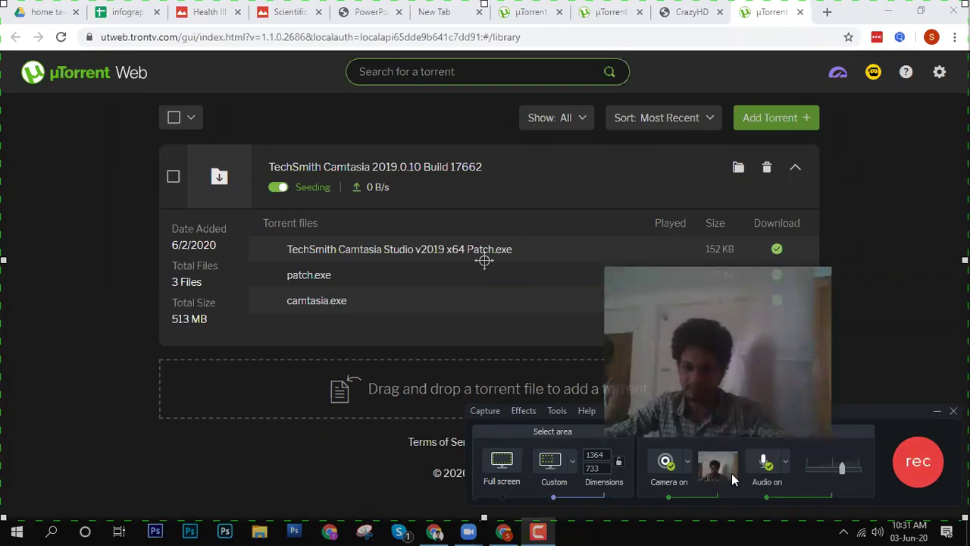
Step: Turn off camera recording and raise the audio input level in the recorder
mouse_move(705, 470)
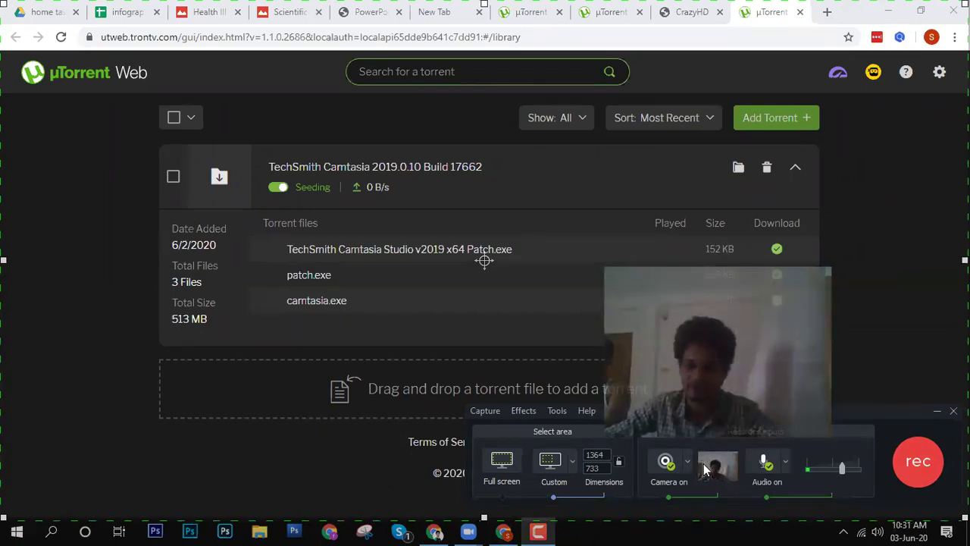
left_click(666, 460)
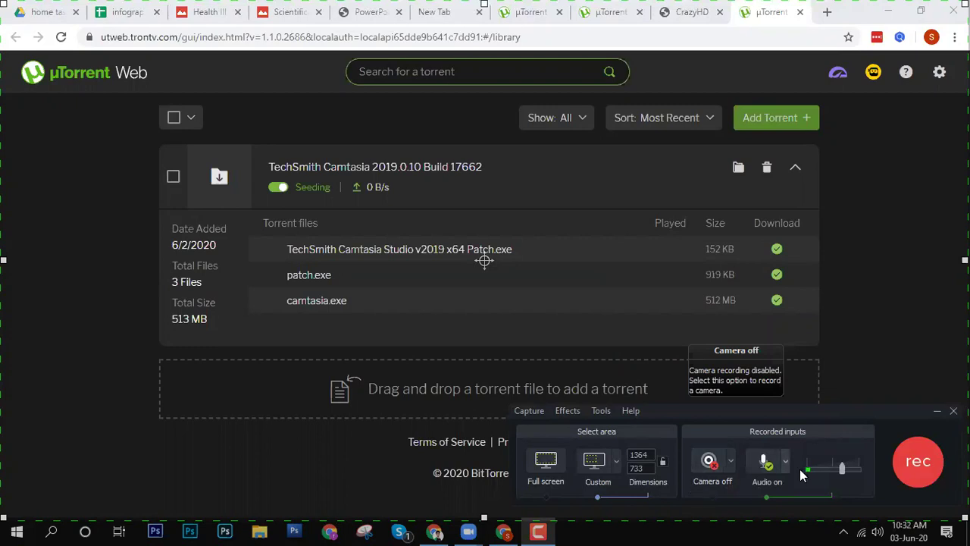
left_click_drag(841, 469, 862, 469)
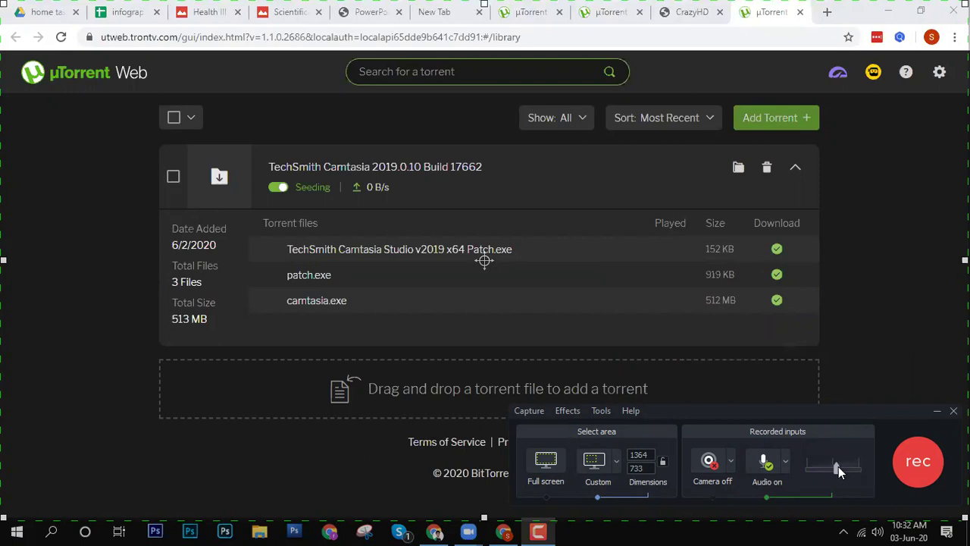
left_click_drag(844, 464, 861, 464)
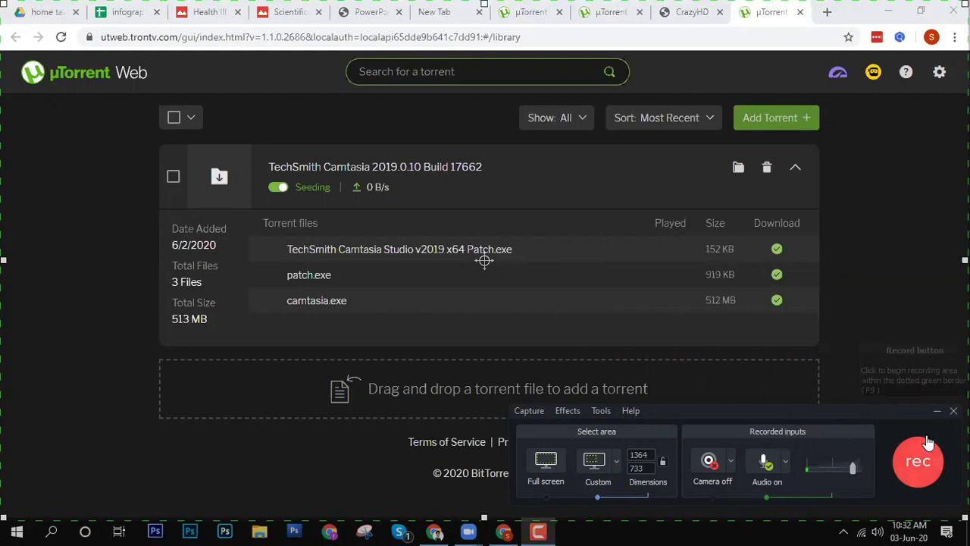
Step: Examine the recorder's Effects options, checking the Annotation and Sound settings, and leave them without making changes
left_click(566, 410)
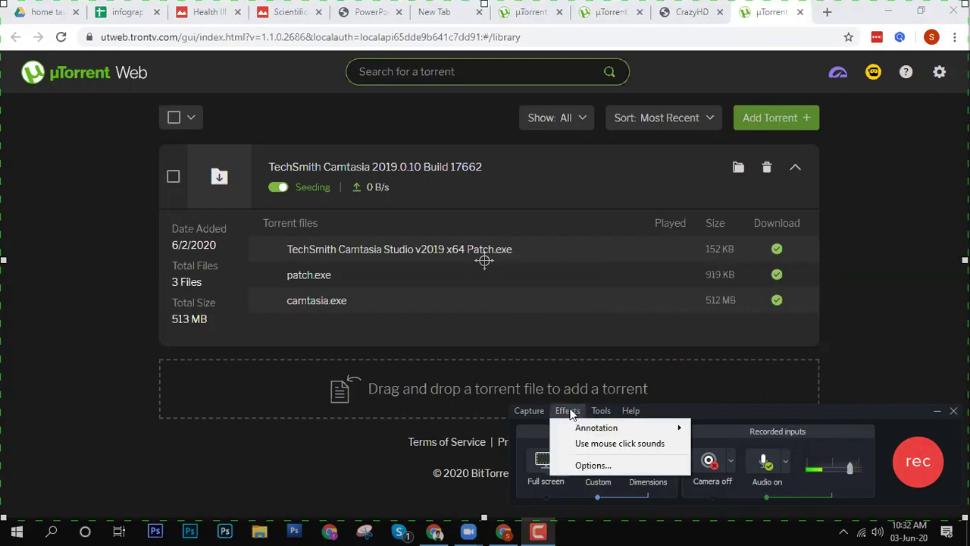
mouse_move(600, 415)
mouse_move(568, 411)
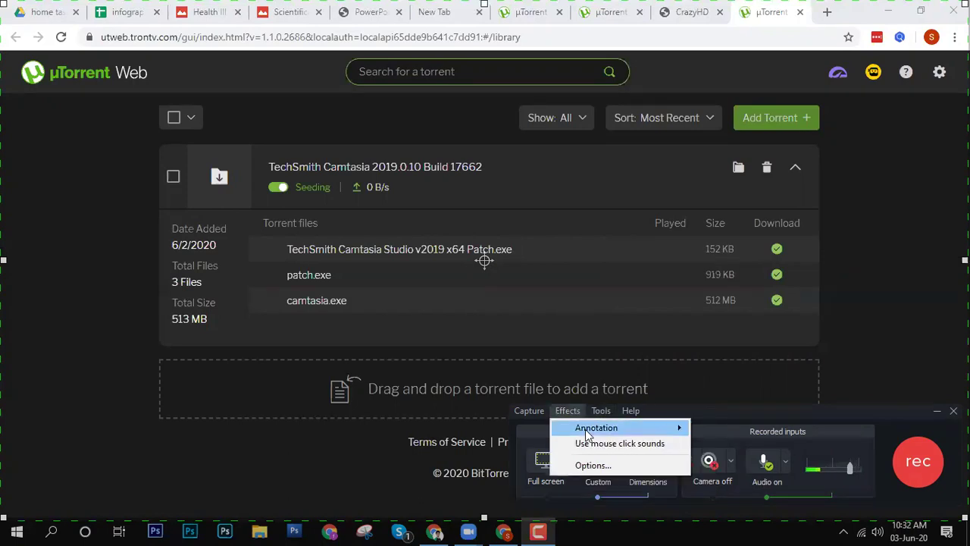
mouse_move(589, 434)
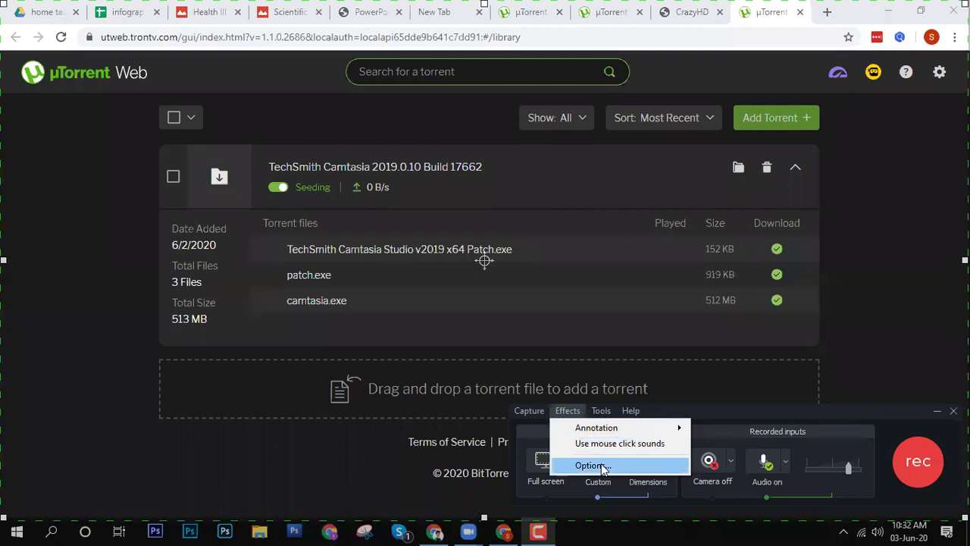
left_click(591, 465)
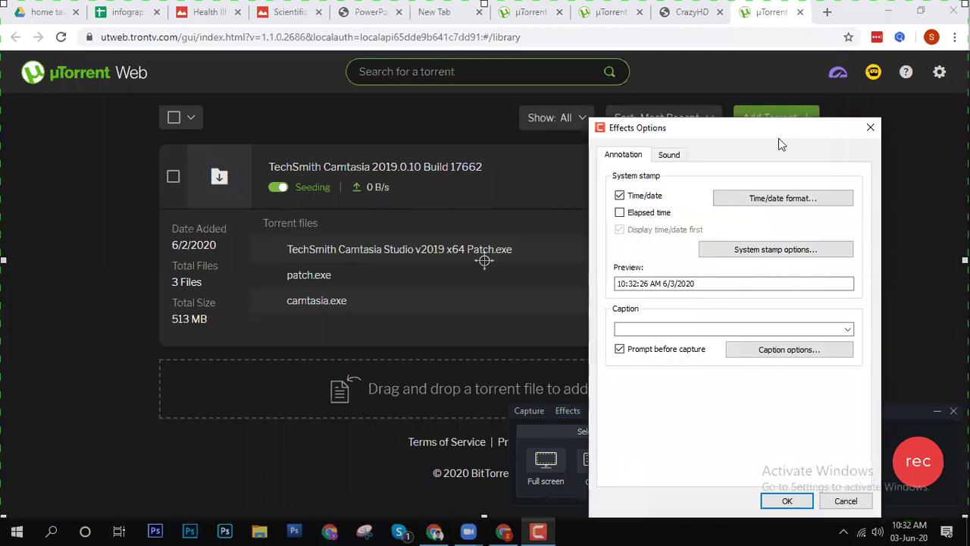
left_click(670, 155)
left_click(629, 156)
left_click(870, 127)
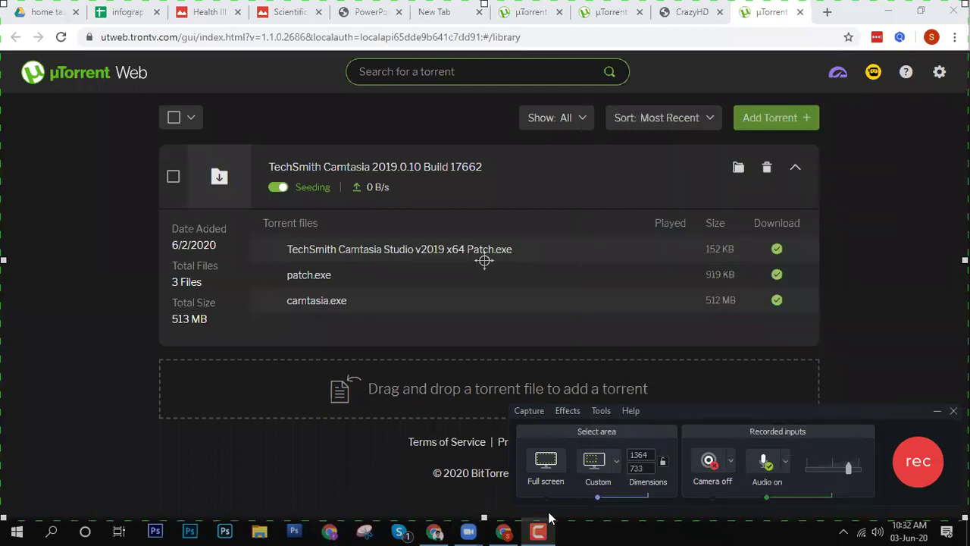
Step: Enable the Effects toolbar in the Recording Toolbars settings and apply the change
left_click(605, 414)
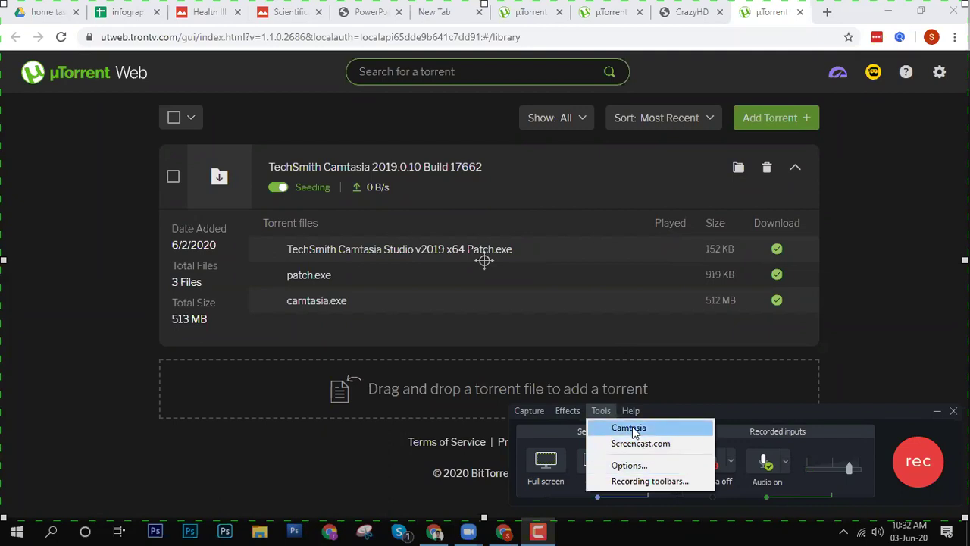
left_click(641, 483)
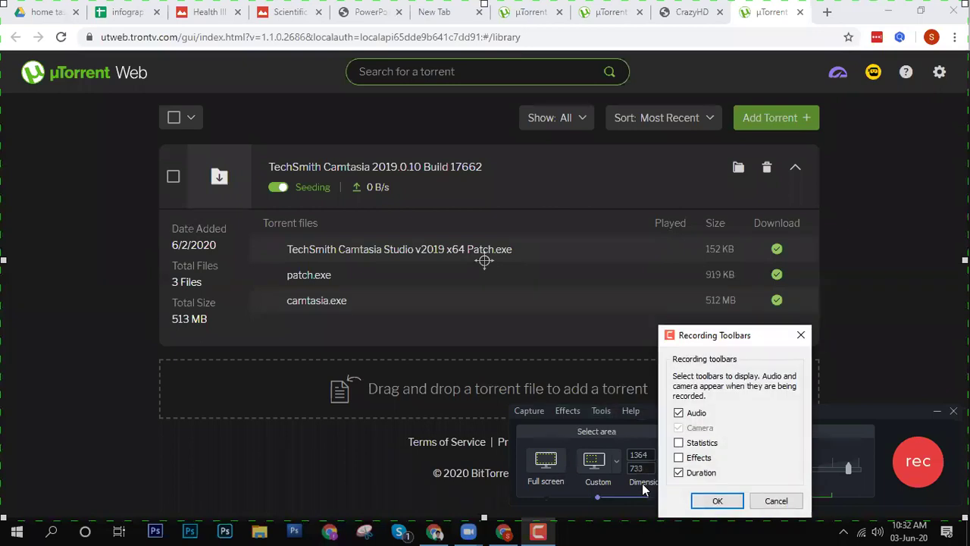
left_click(679, 458)
left_click(713, 497)
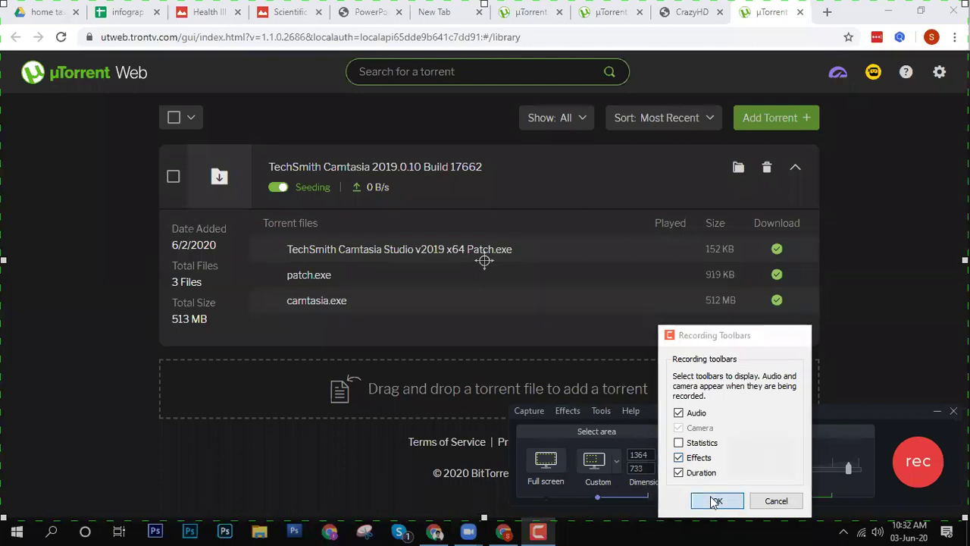
Step: Launch the Camtasia editor from the recorder's tools and wait for it to load
left_click(603, 410)
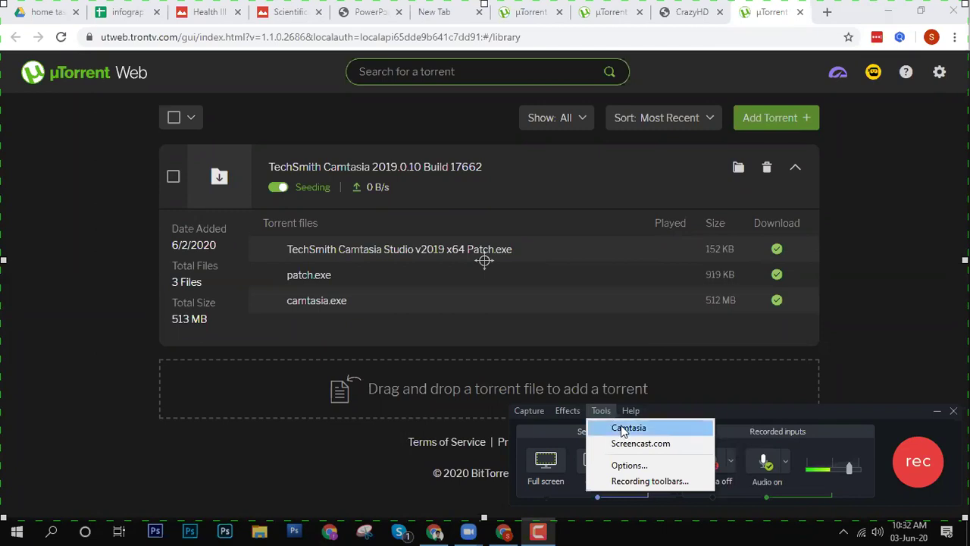
left_click(623, 428)
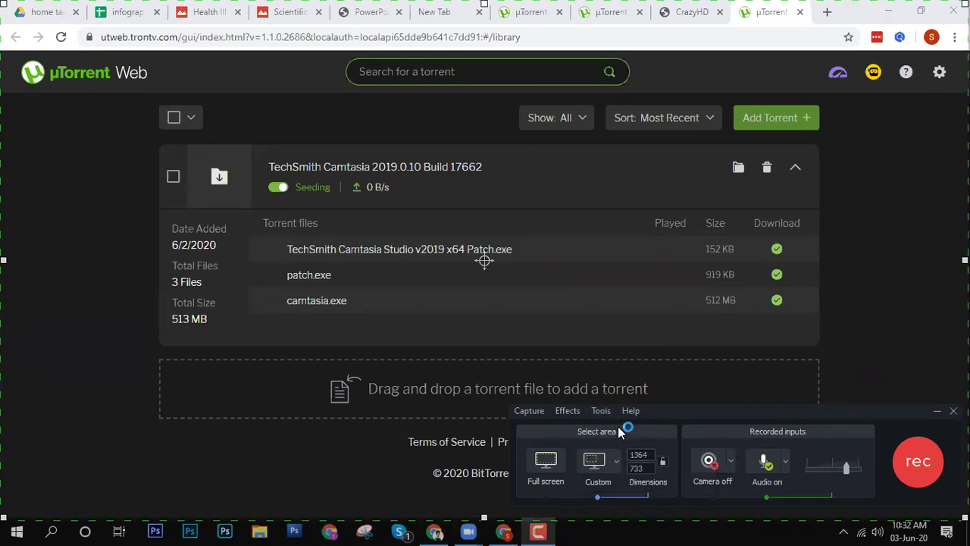
mouse_move(524, 530)
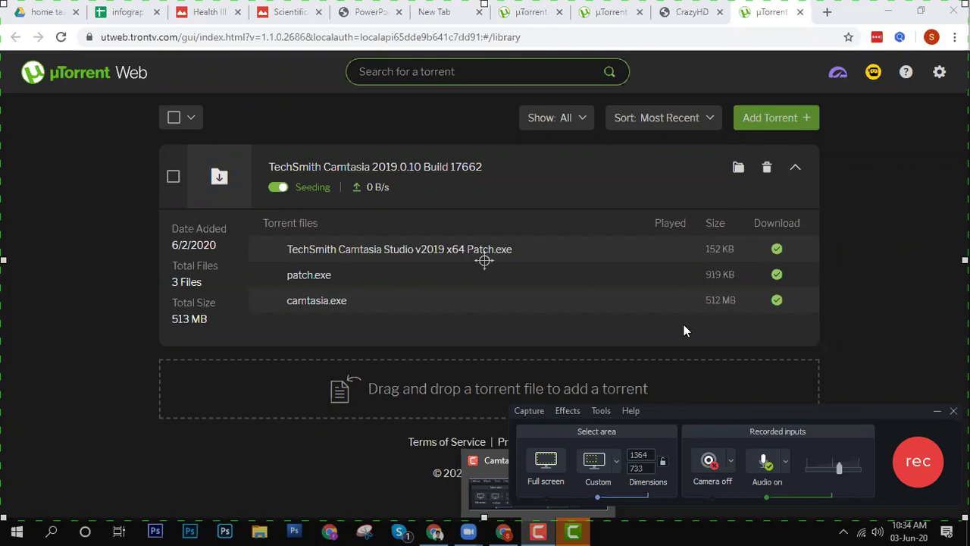
Step: Open YouTube in a new browser tab and search for "camtasia video editing tutorial"
left_click(826, 12)
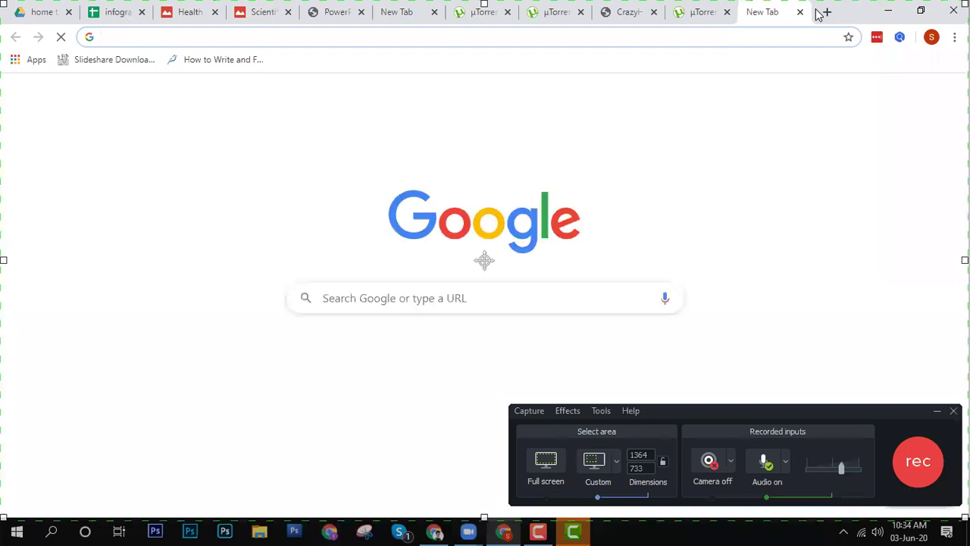
type("youtube")
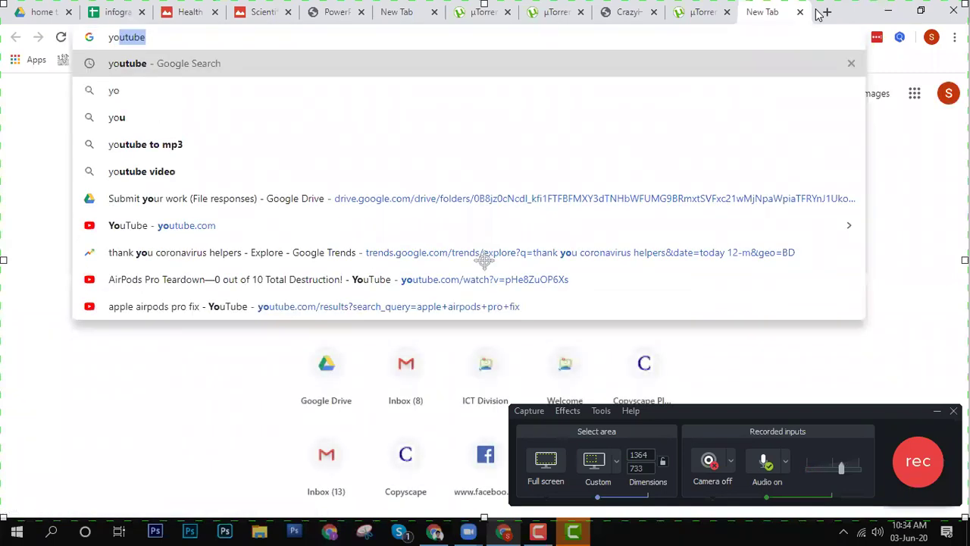
left_click(288, 231)
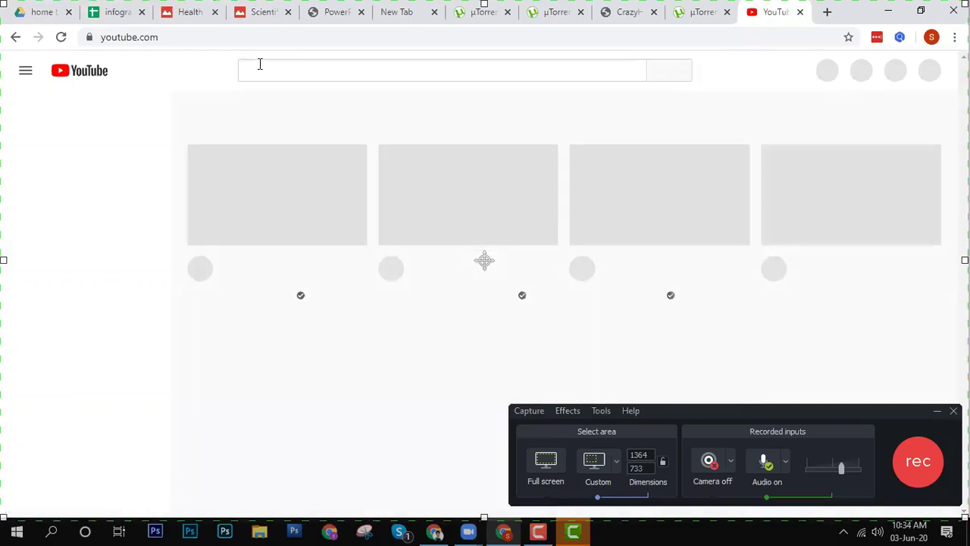
left_click(258, 69)
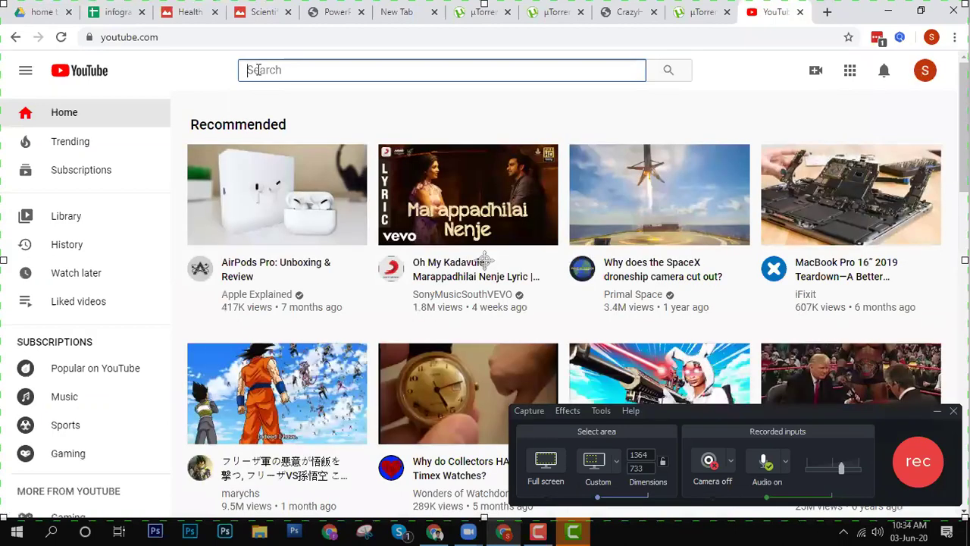
type("camtas")
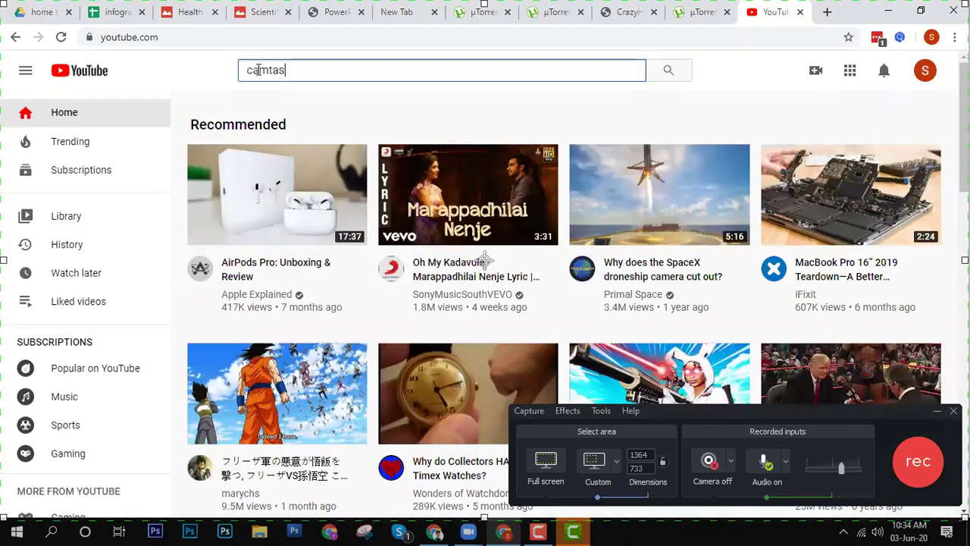
type("ia")
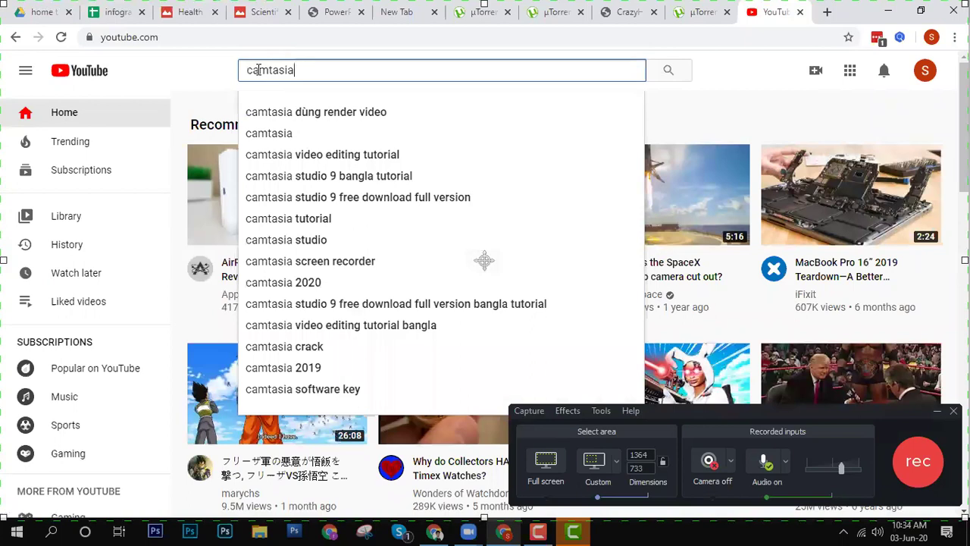
left_click(303, 158)
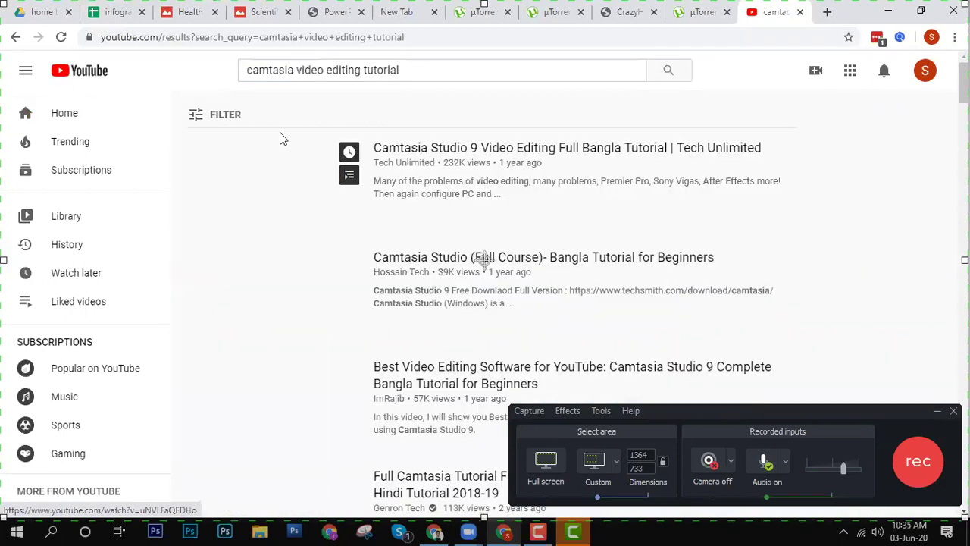
Step: Look through the results and refine the YouTube search to "camtasia video editing tutorial bangla"
scroll(577, 197, "down", 5)
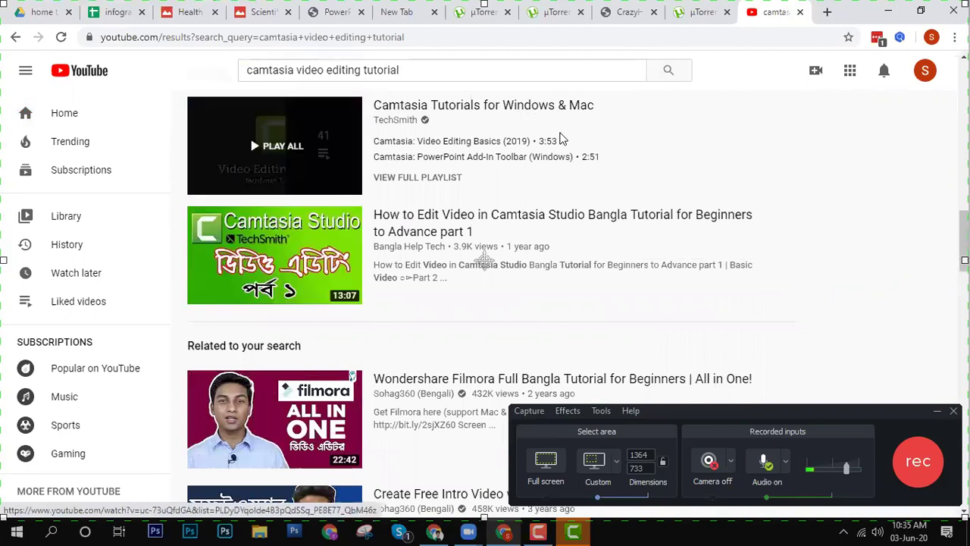
scroll(568, 148, "down", 5)
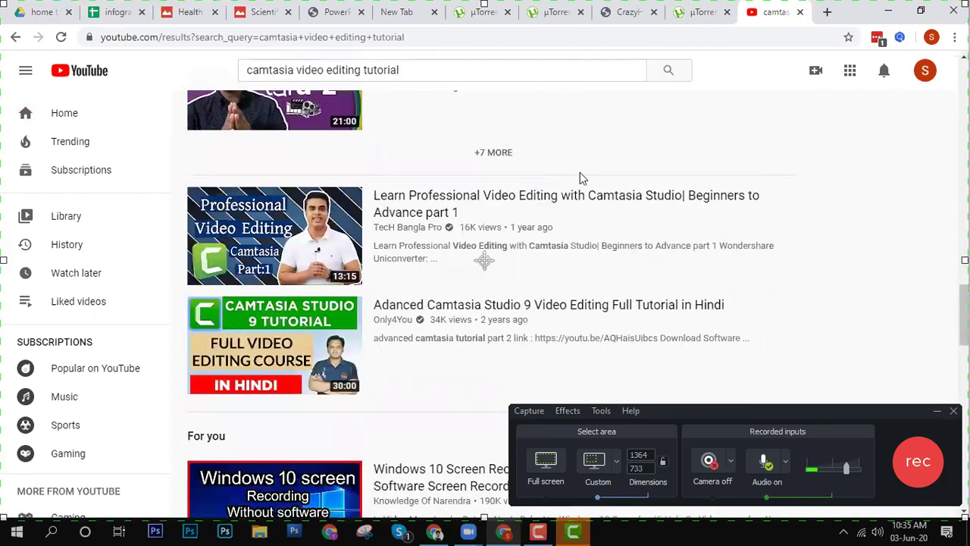
scroll(530, 98, "up", 5)
left_click(464, 62)
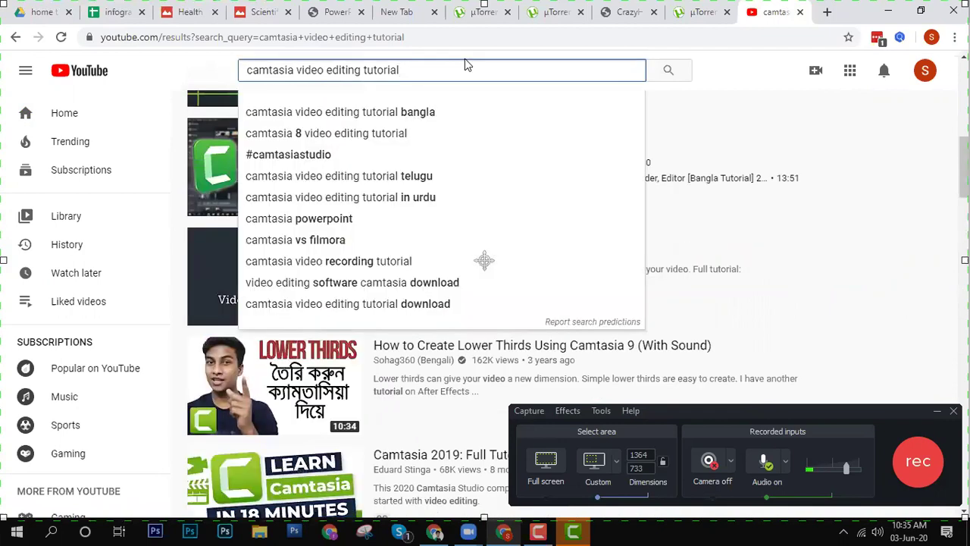
left_click(428, 117)
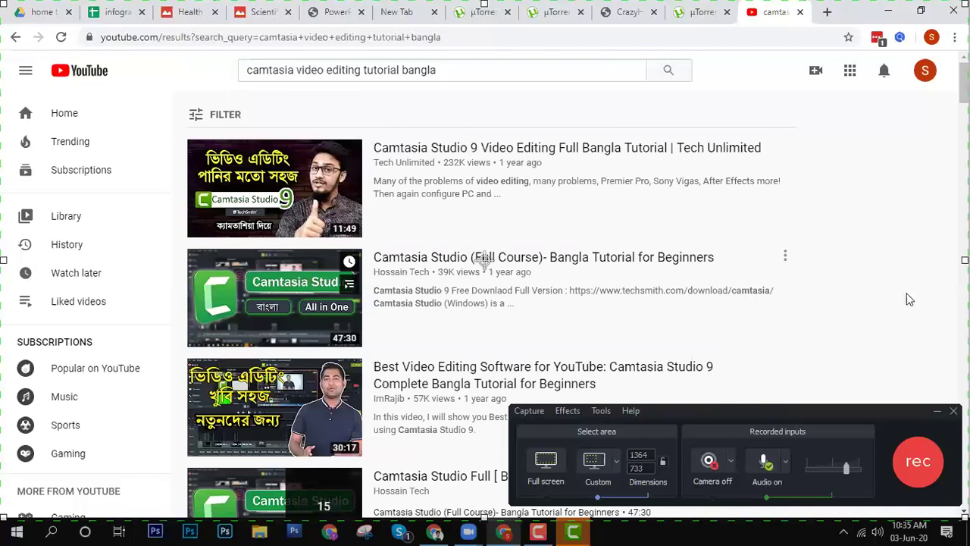
Step: Find the "Camtasia Studio Full [ Bangla Tutorial ]" playlist in the results, start it and pause the advert
scroll(483, 259, "down", 4)
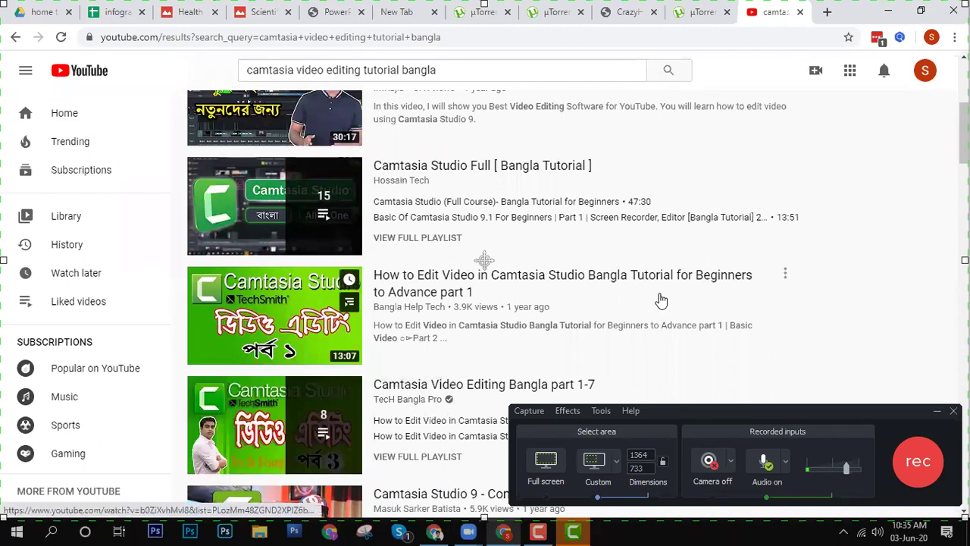
scroll(671, 292, "up", 3)
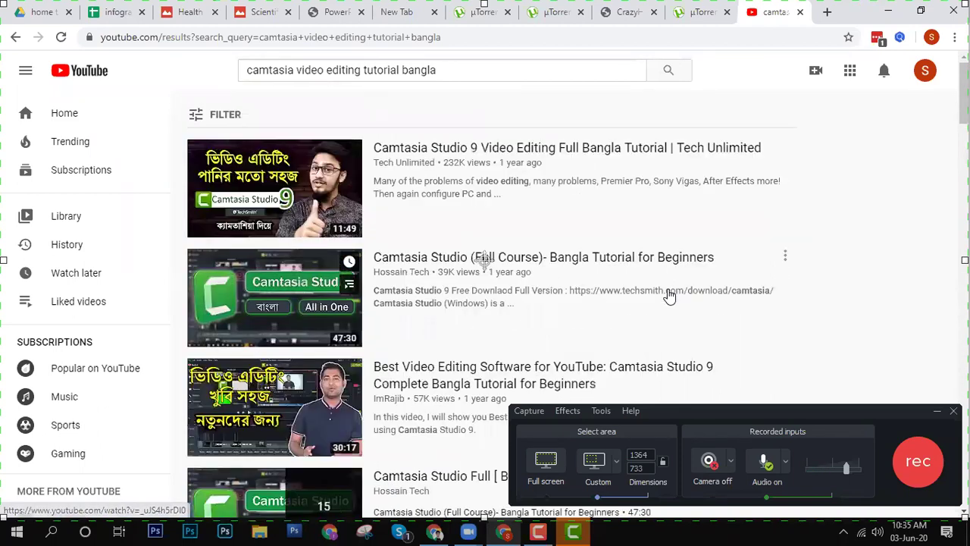
scroll(666, 289, "down", 6)
scroll(667, 290, "up", 4)
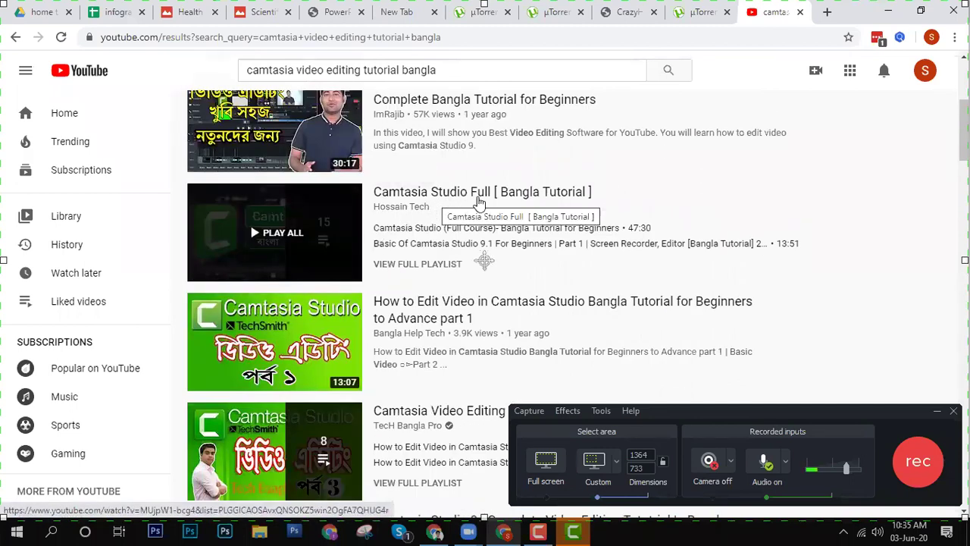
left_click(479, 200)
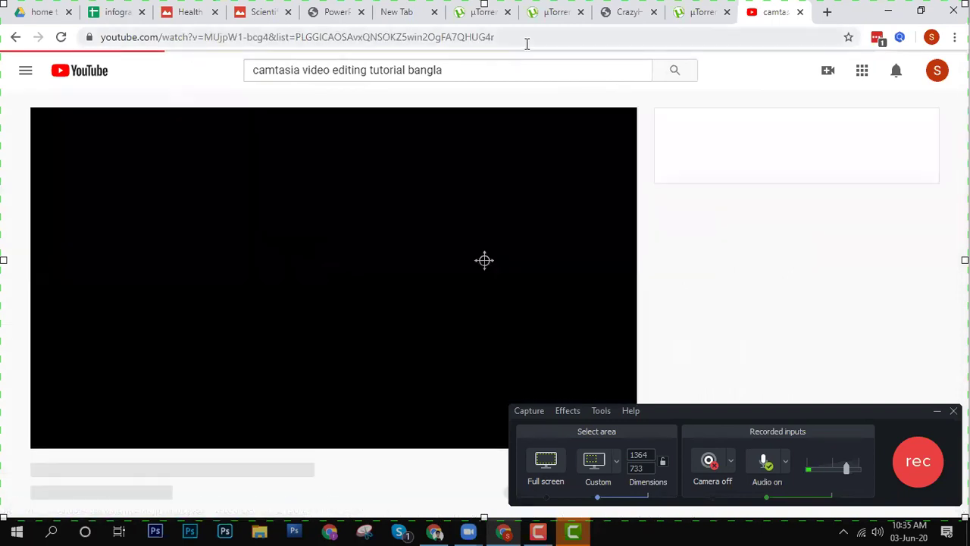
left_click(527, 43)
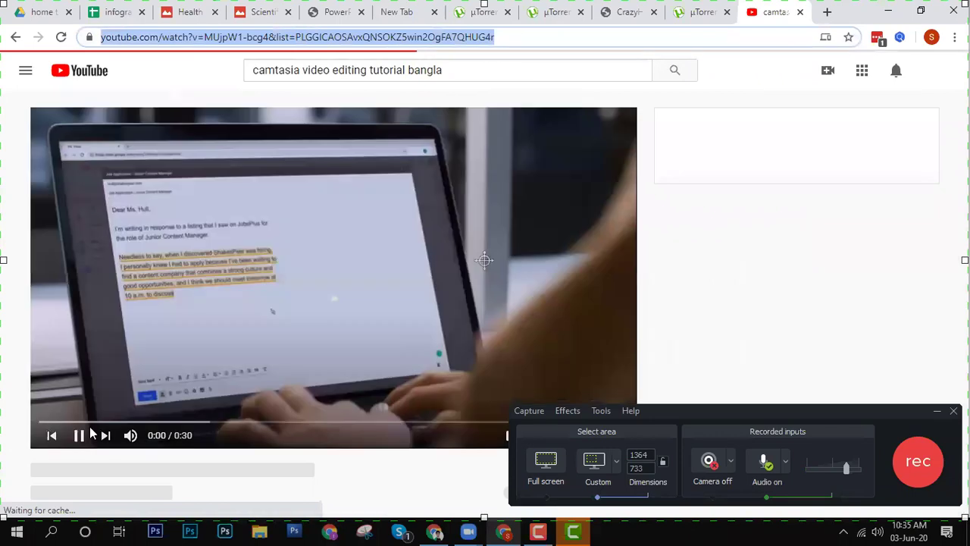
left_click(76, 444)
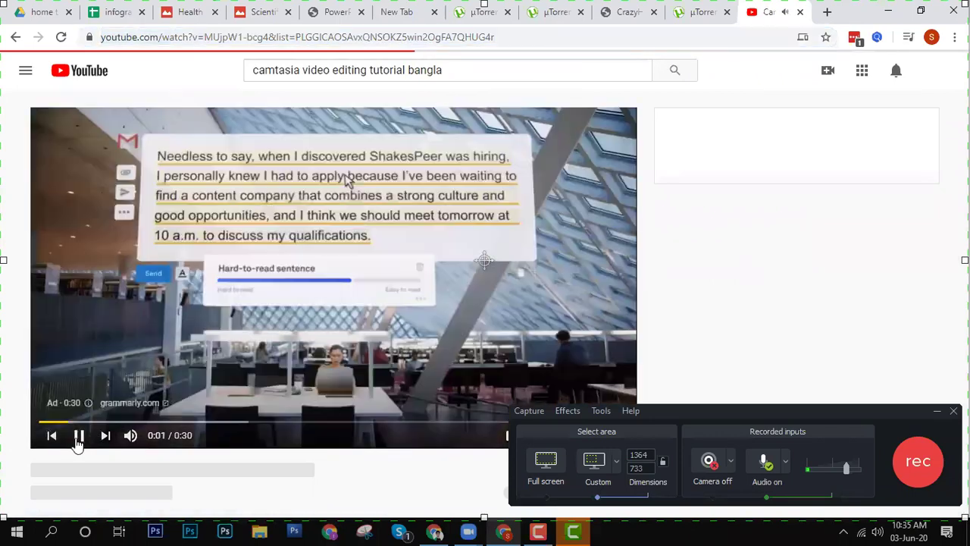
left_click(77, 444)
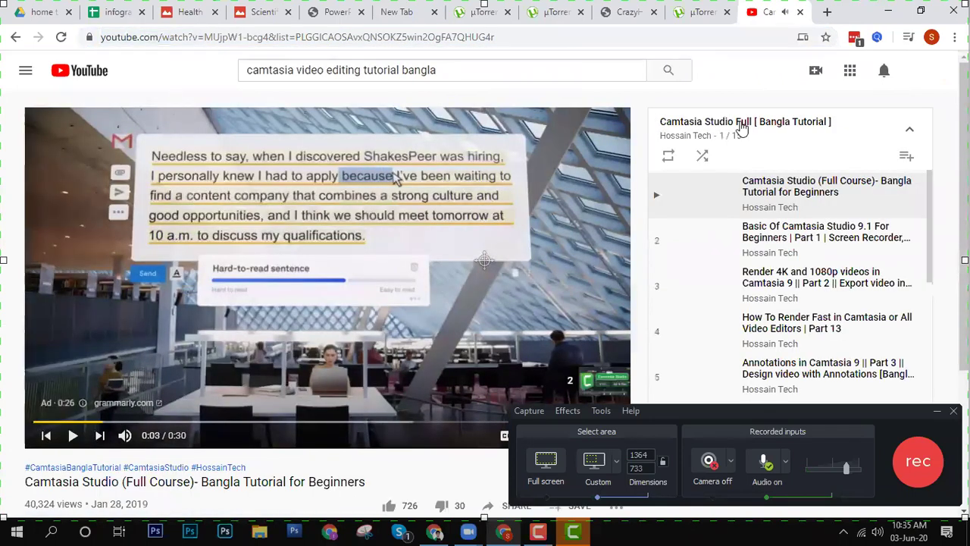
Step: Open the playlist's own page, close the mini player and select the page's web address
left_click(743, 122)
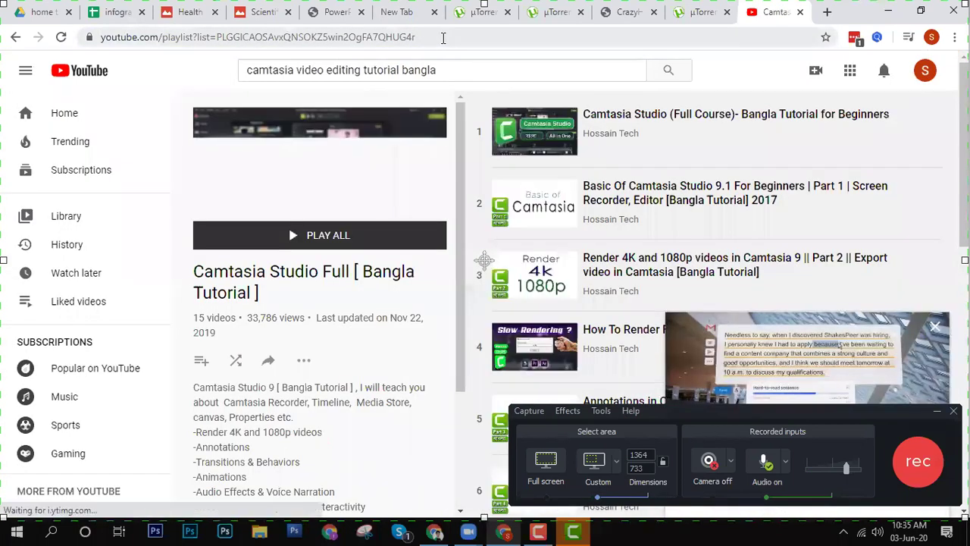
left_click(415, 37)
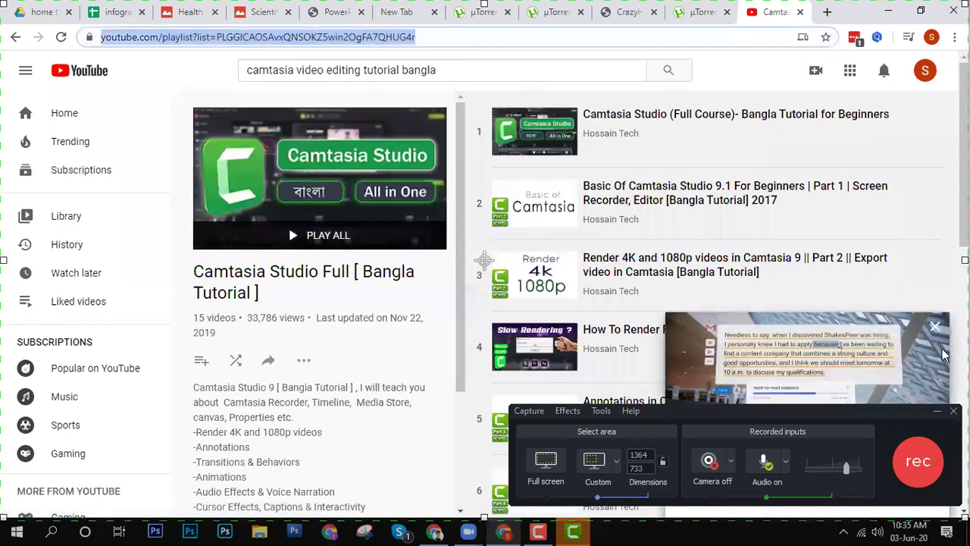
left_click(934, 326)
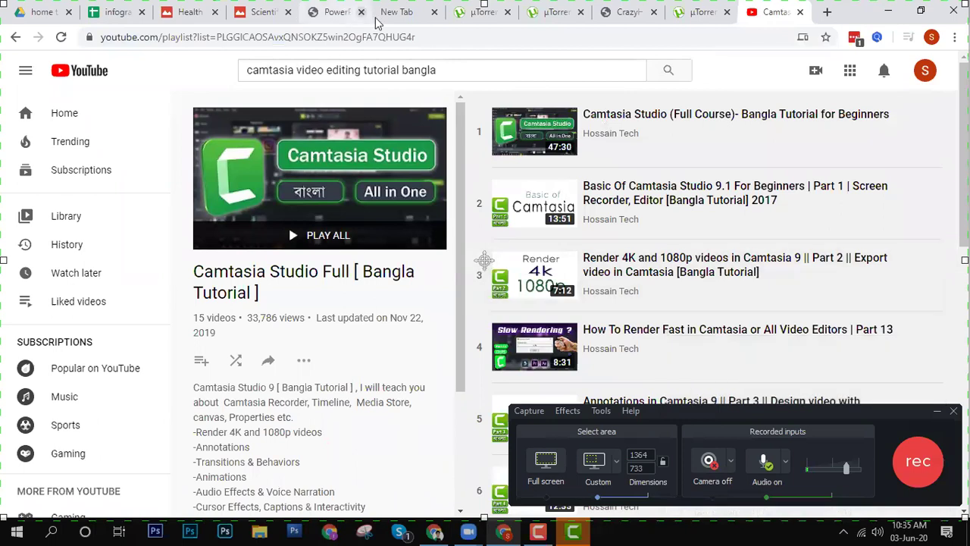
left_click(424, 36)
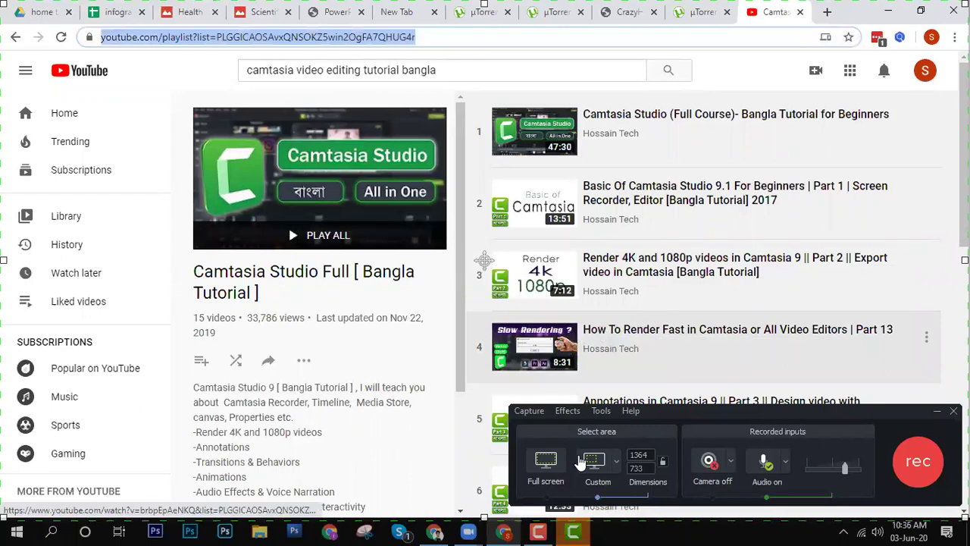
Step: Switch to Camtasia's start window and begin a new recording
left_click(574, 531)
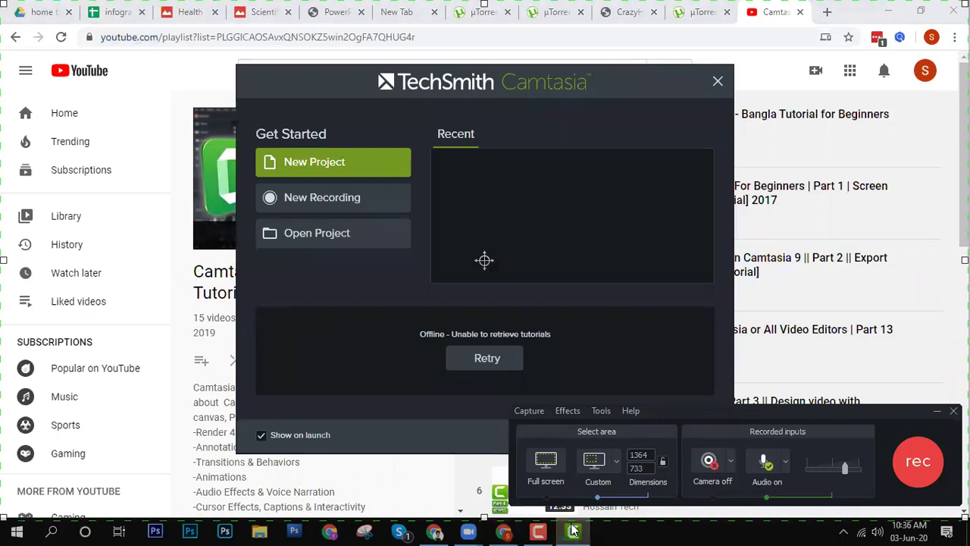
left_click(373, 197)
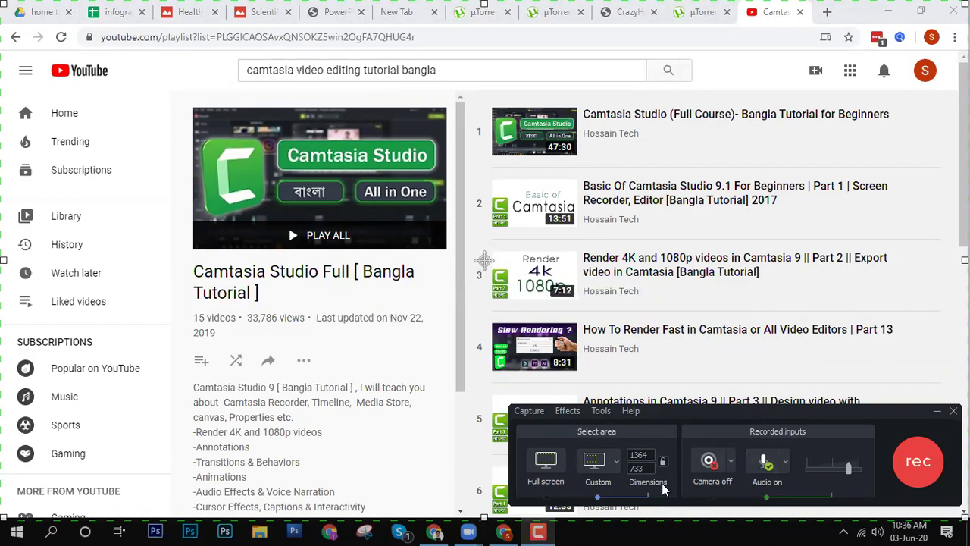
Step: Review the recorder's tool options for general settings, inputs, shortcuts and program behaviour, and close them without changes
left_click(602, 412)
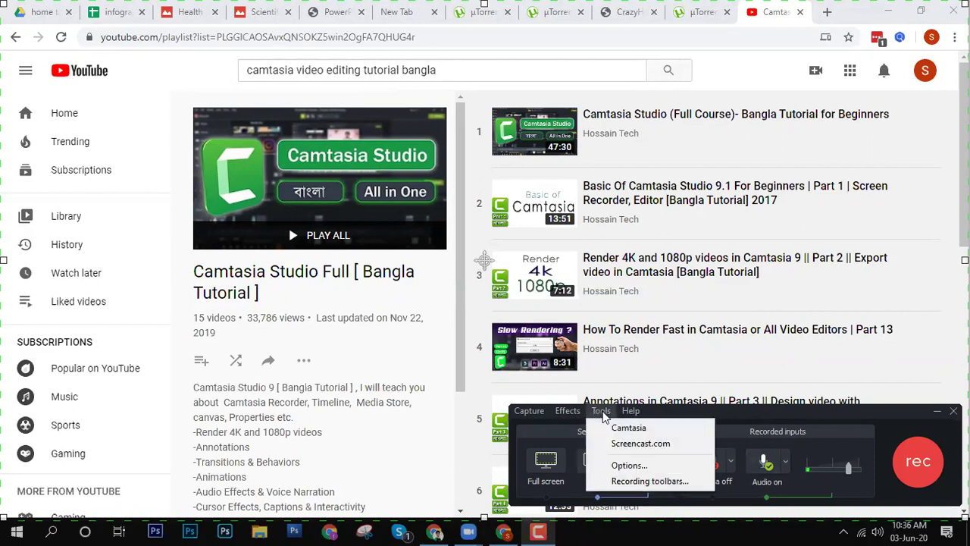
left_click(648, 463)
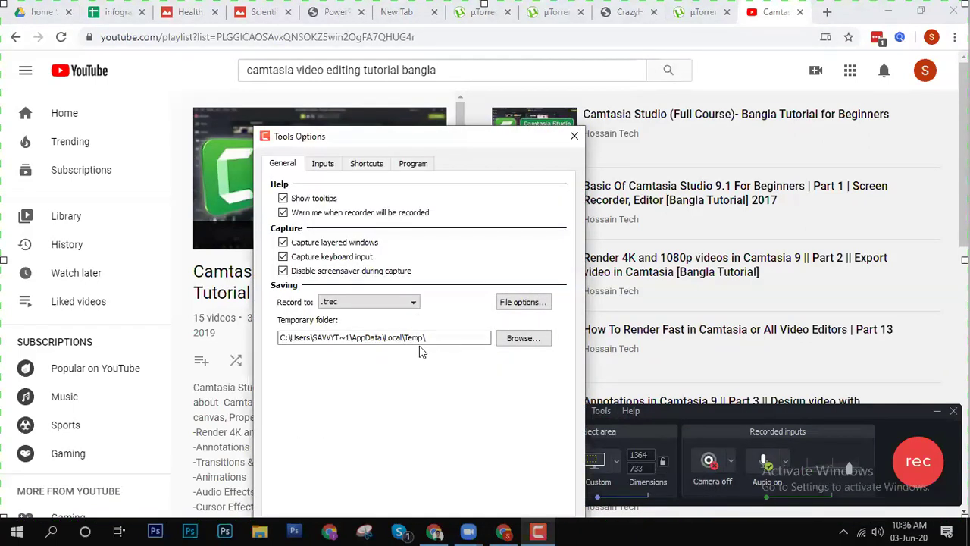
left_click(336, 166)
left_click(368, 168)
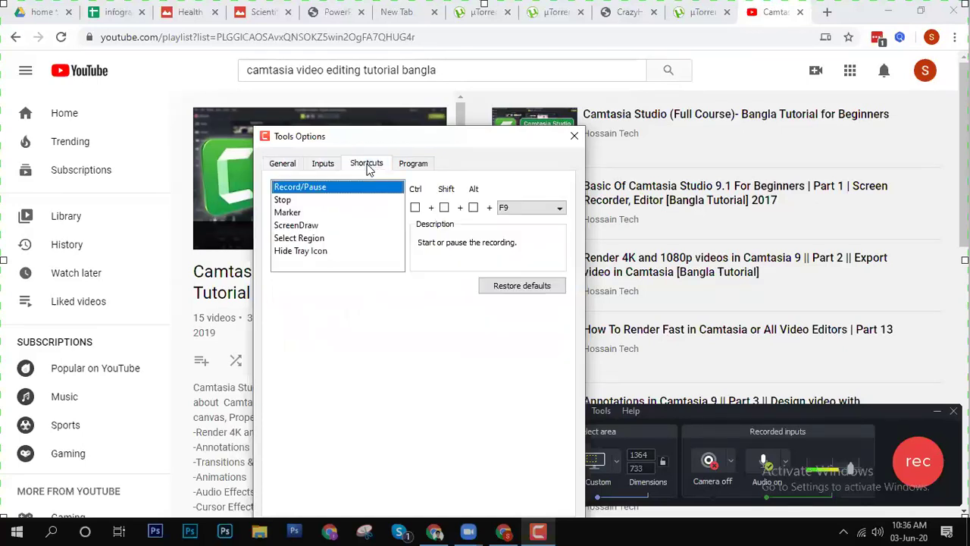
left_click(409, 165)
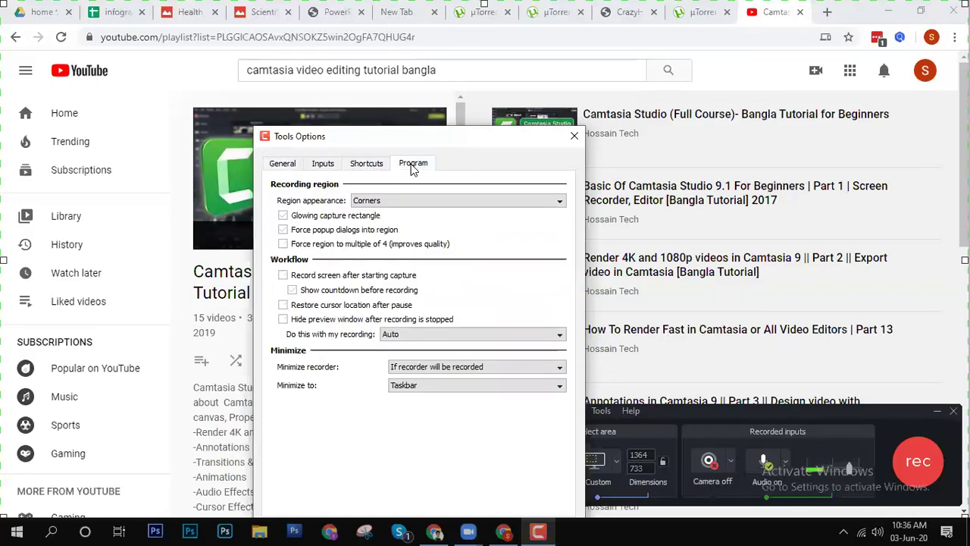
left_click(358, 167)
left_click(324, 166)
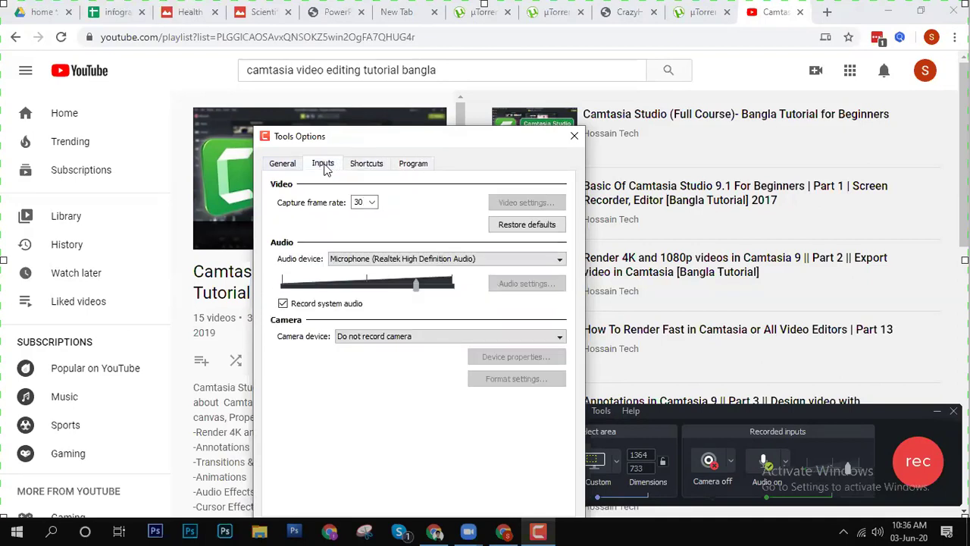
left_click(284, 167)
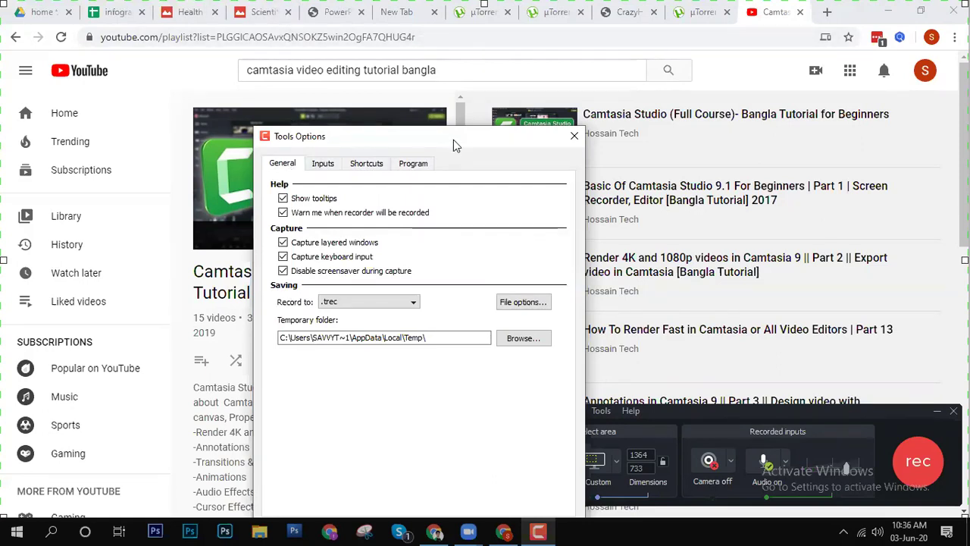
left_click(575, 137)
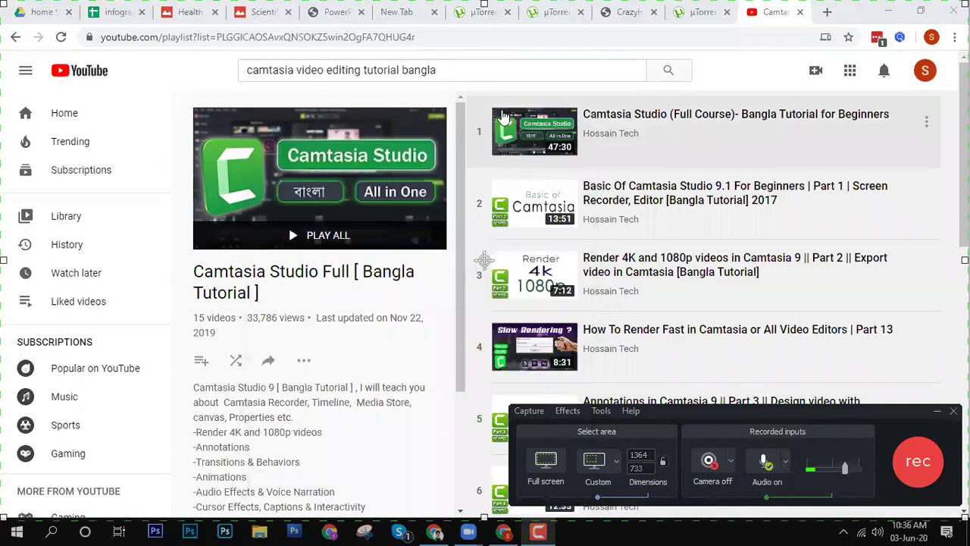
Step: Return to the browser and select the full web address of the Camtasia tutorial playlist
left_click(460, 32)
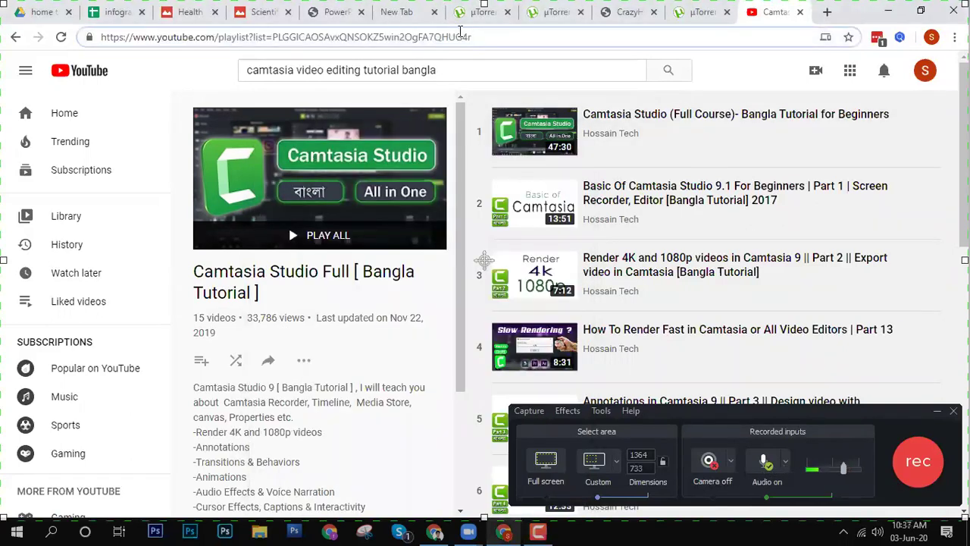
left_click_drag(538, 41, 8, 34)
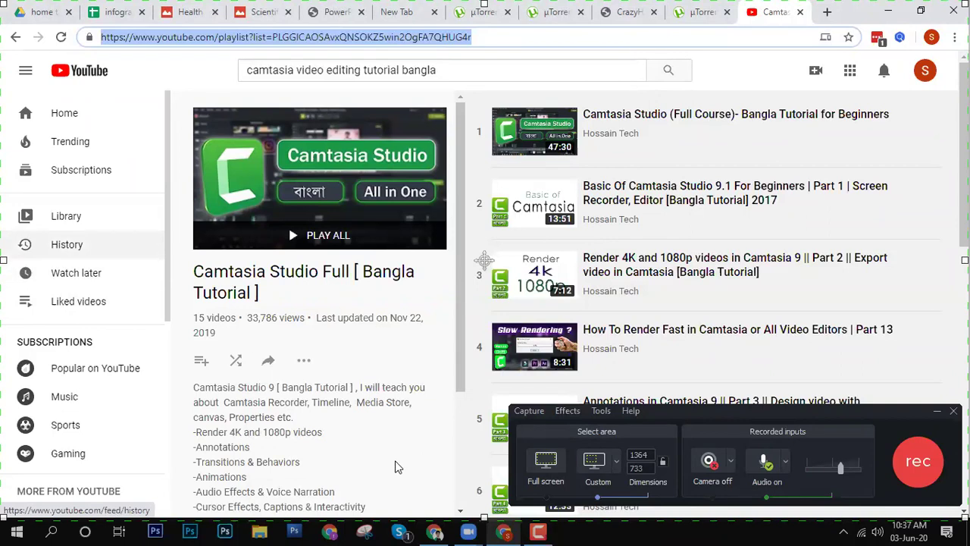
mouse_move(503, 531)
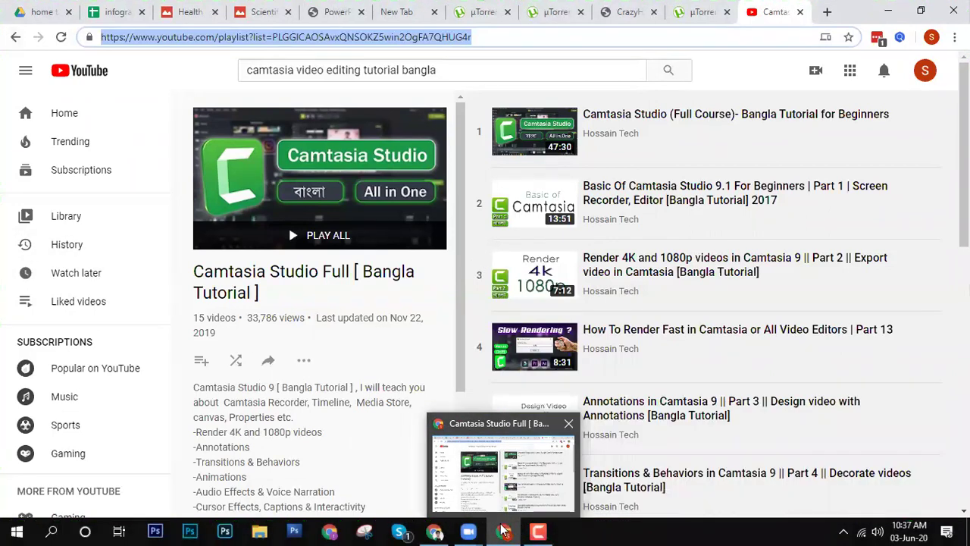
mouse_move(538, 530)
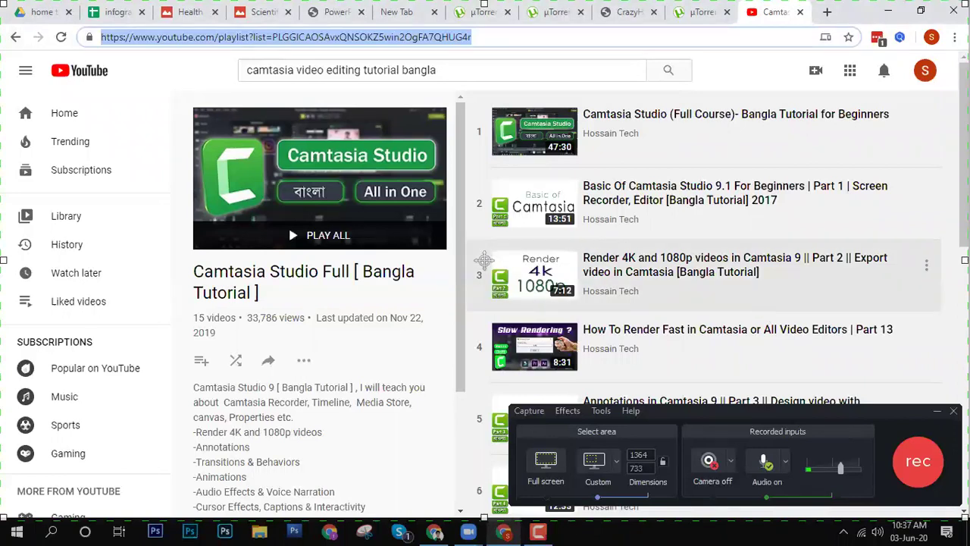
Step: With the browser minimized, shorten the recording area to 1364 x 708 and start recording with the camera switched on
left_click(891, 13)
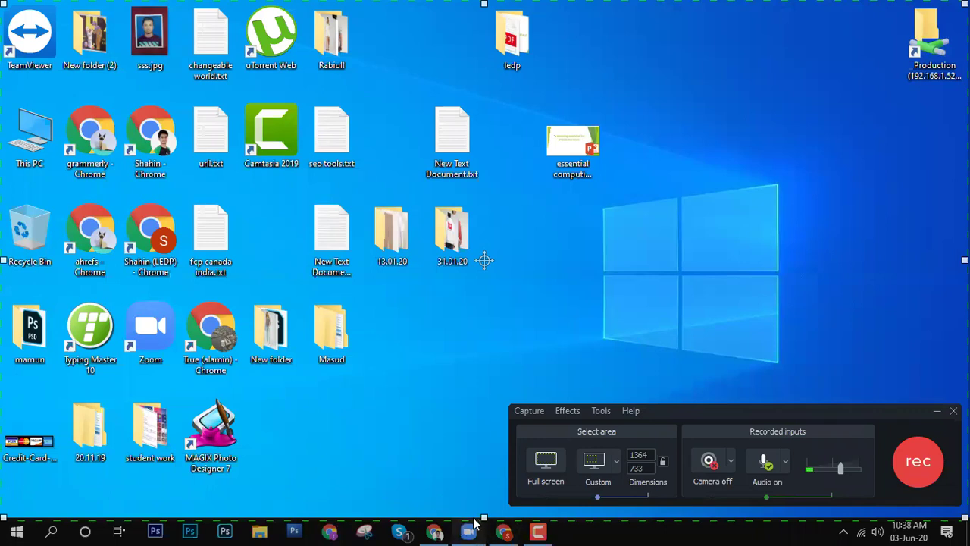
left_click_drag(484, 517, 485, 498)
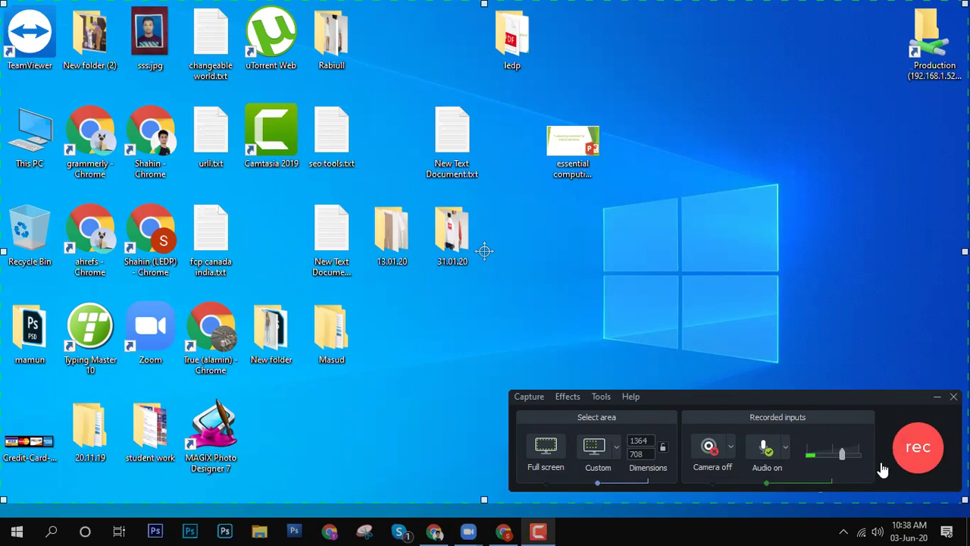
left_click(716, 449)
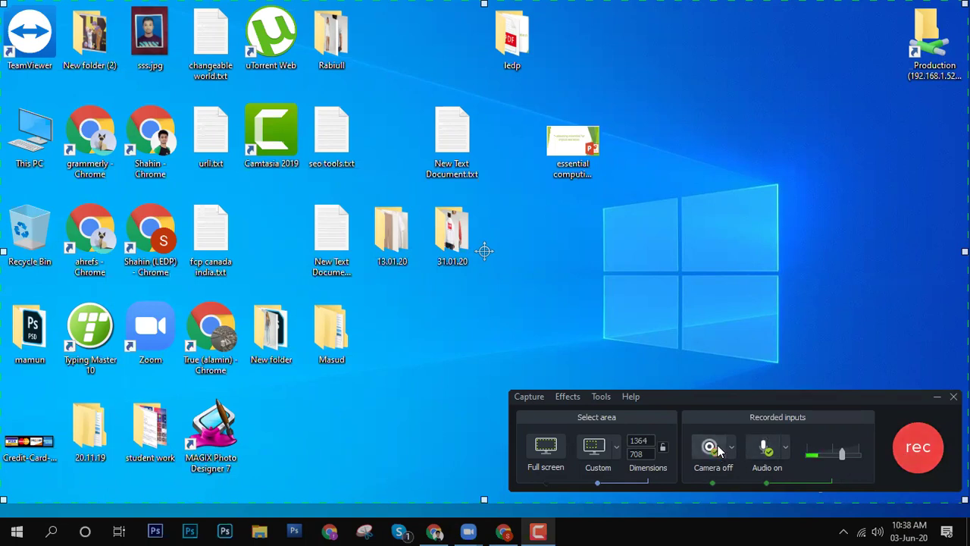
left_click(919, 449)
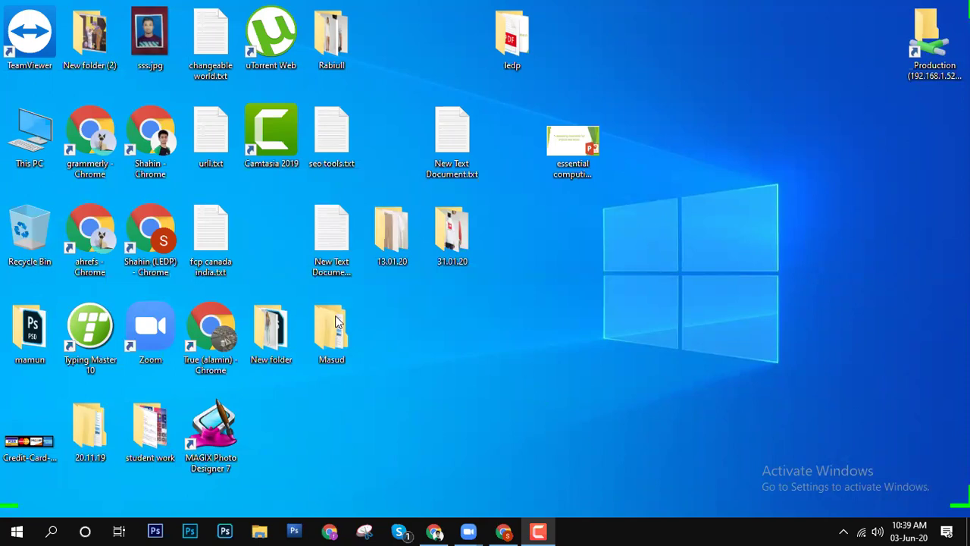
Step: Open Typing Master 10 from the desktop, enter with the existing user profile and go to Lesson 1 of the Touch Typing Course
double_click(97, 327)
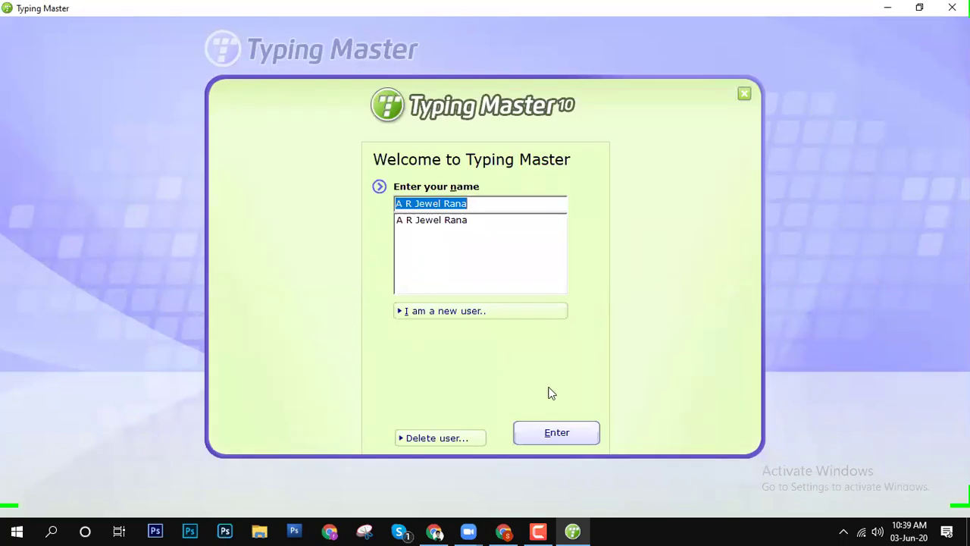
left_click(557, 432)
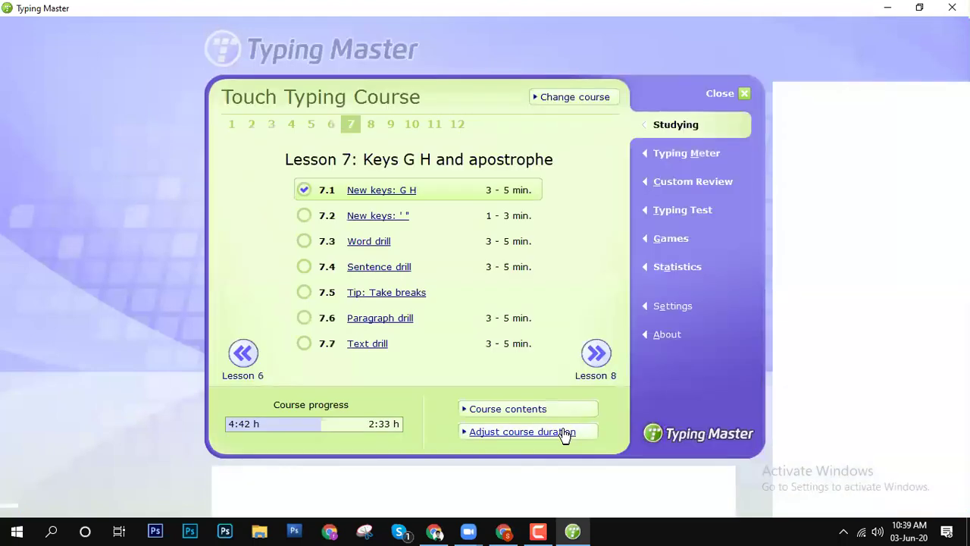
left_click(234, 126)
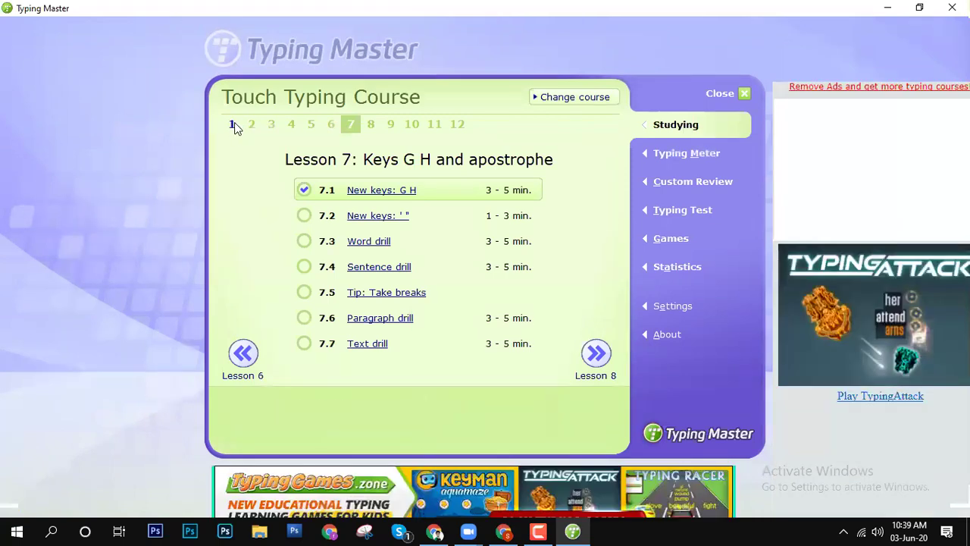
left_click(234, 125)
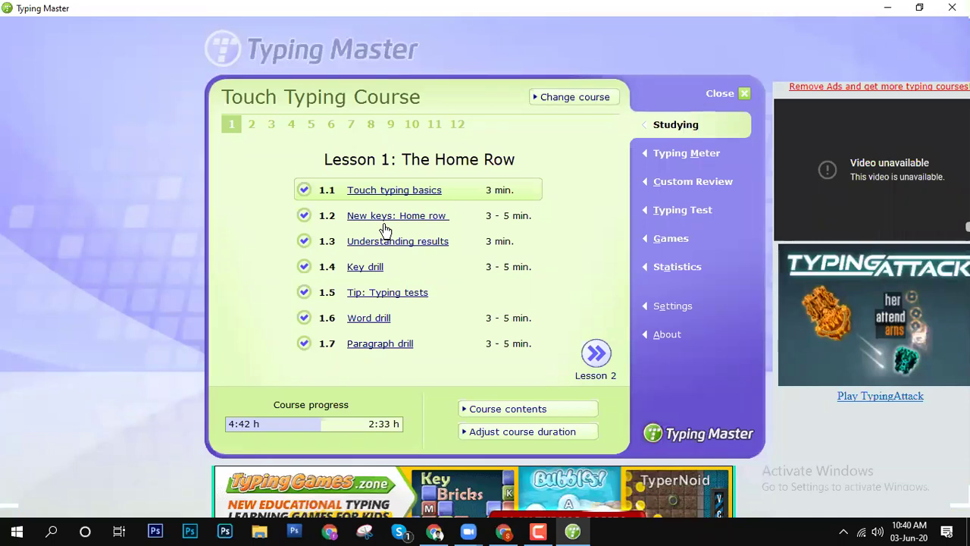
Step: Go through all five pages of exercise 1.1, Touch typing basics, and finish it
left_click(394, 195)
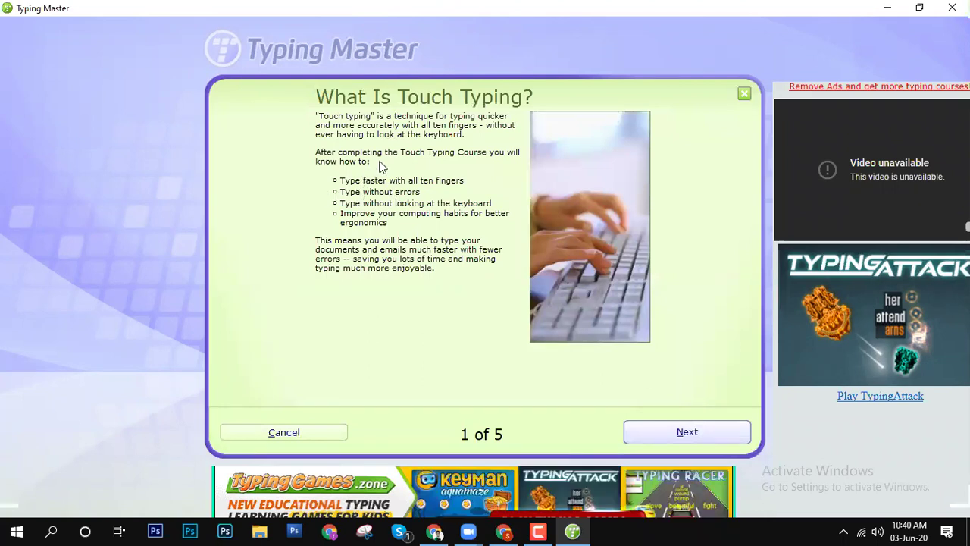
left_click(687, 432)
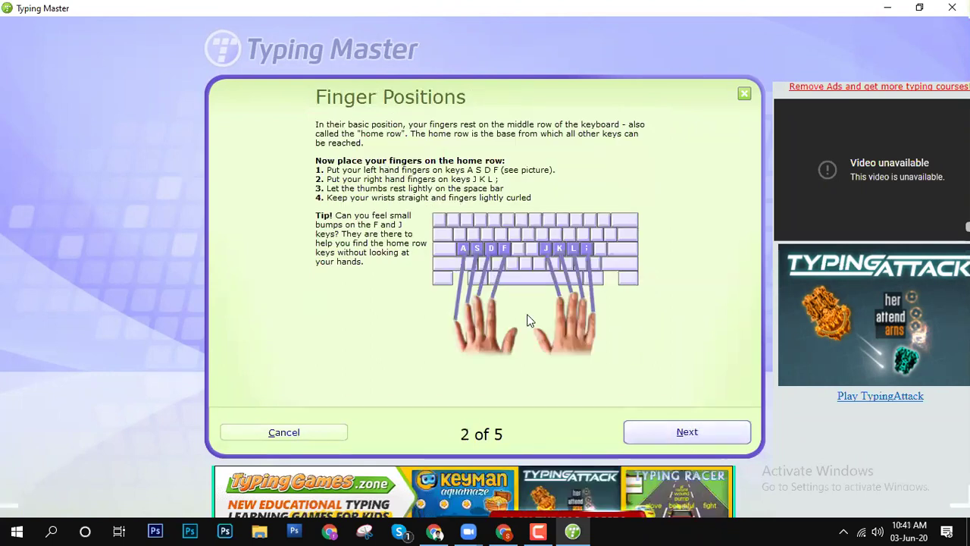
left_click(730, 442)
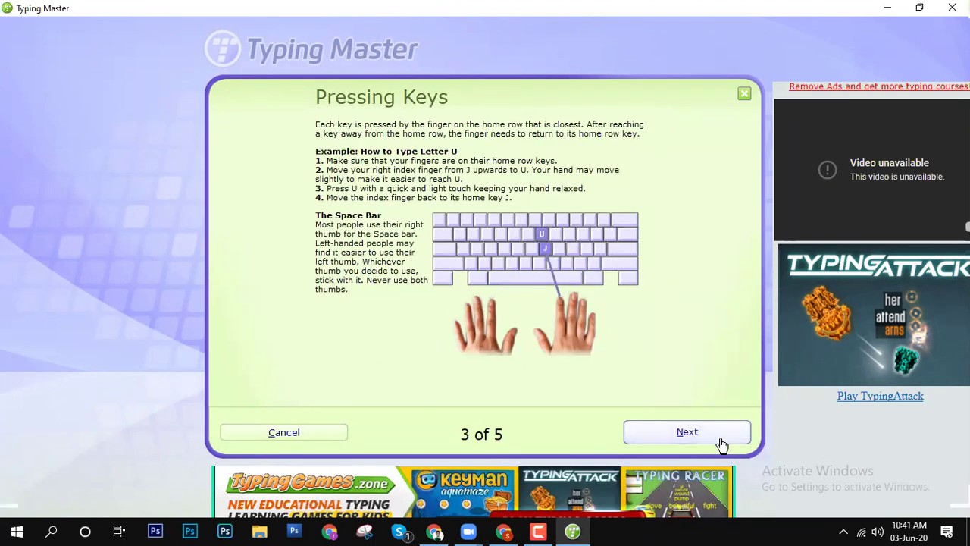
left_click(717, 445)
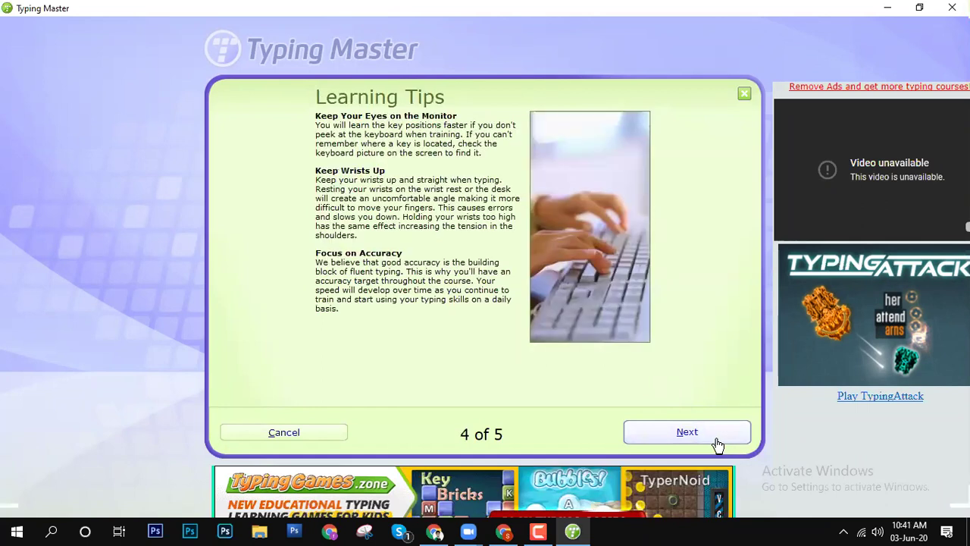
left_click(717, 445)
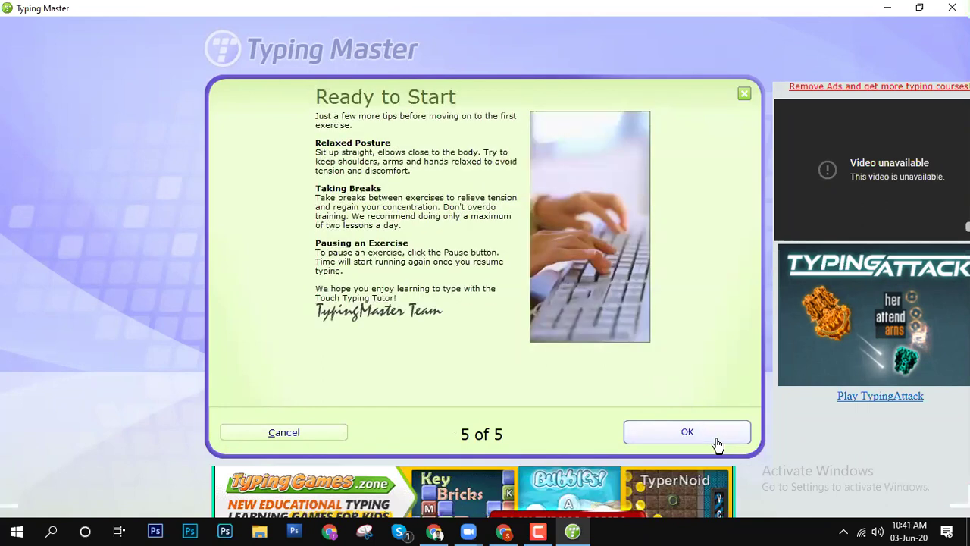
left_click(717, 445)
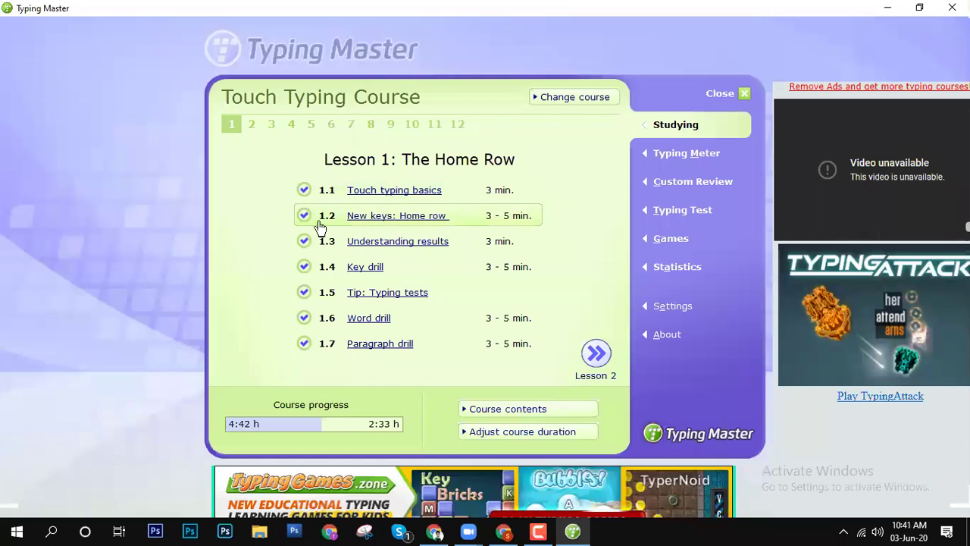
Step: Start exercise 1.2, New keys: Home row, and advance through the hand placement instructions to the first typing prompt
left_click(388, 222)
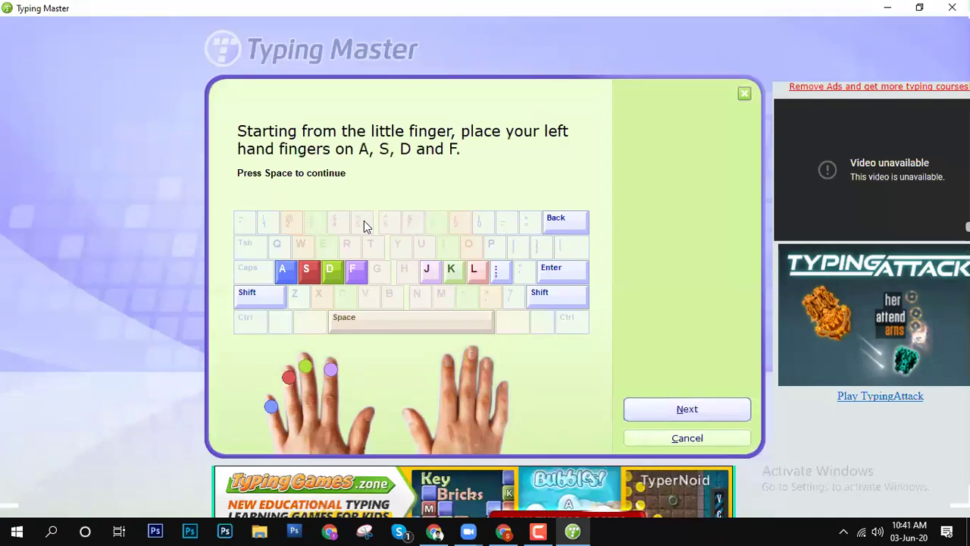
key("space")
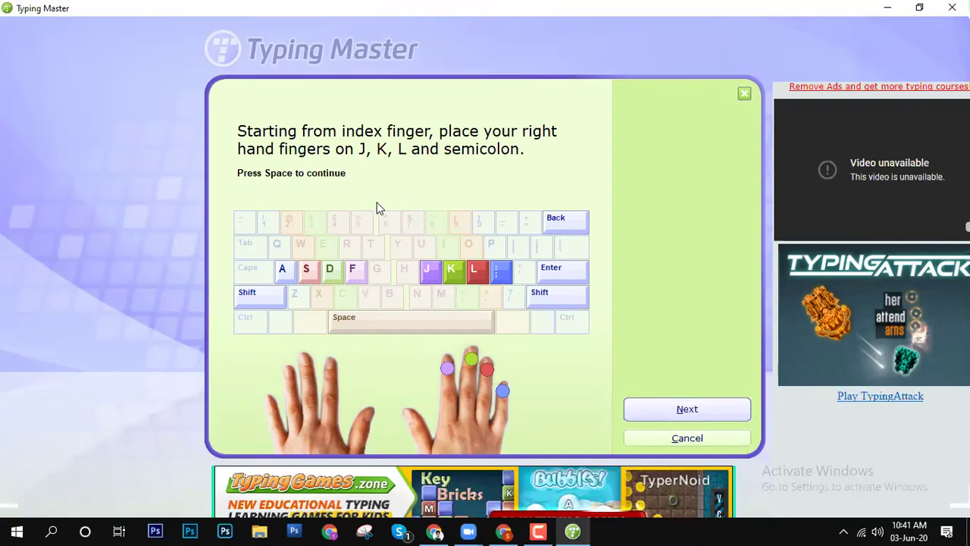
key("space")
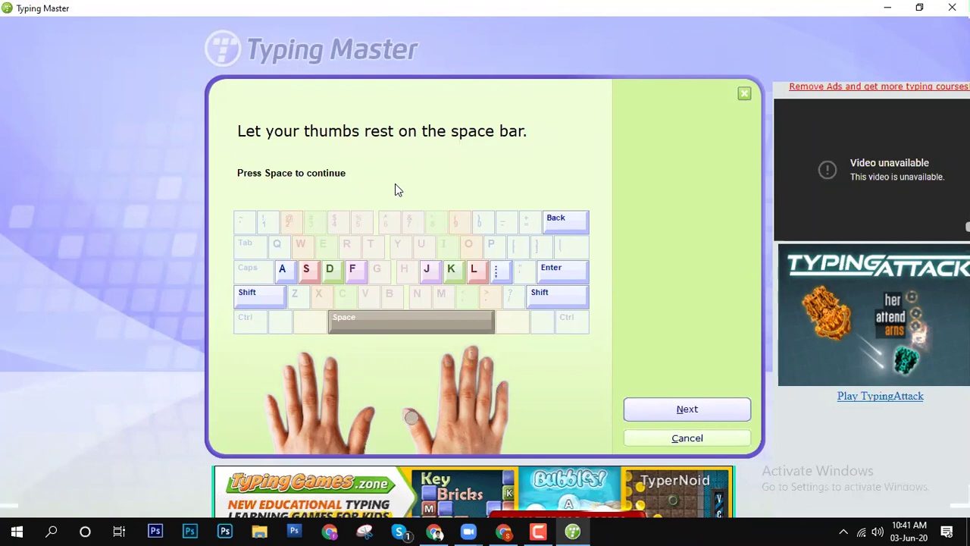
key("space")
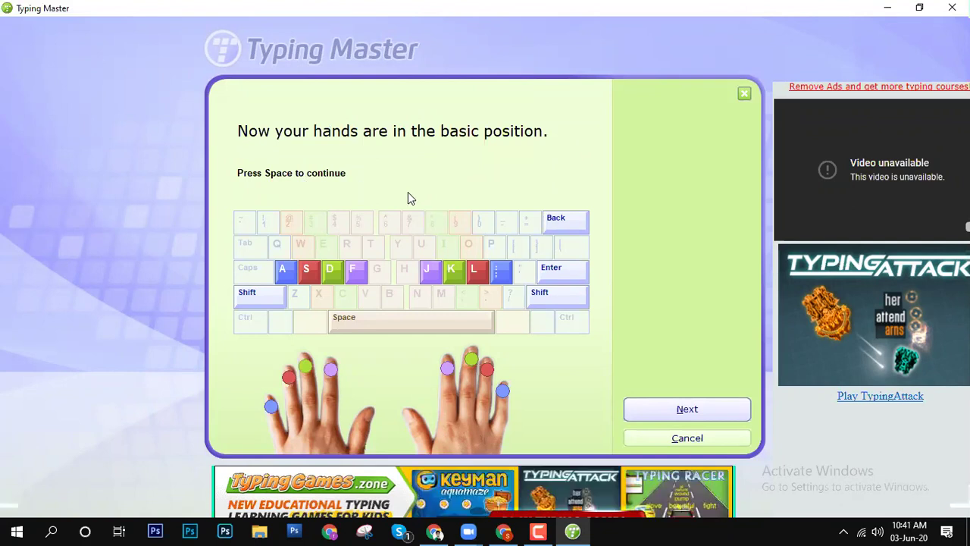
key("space")
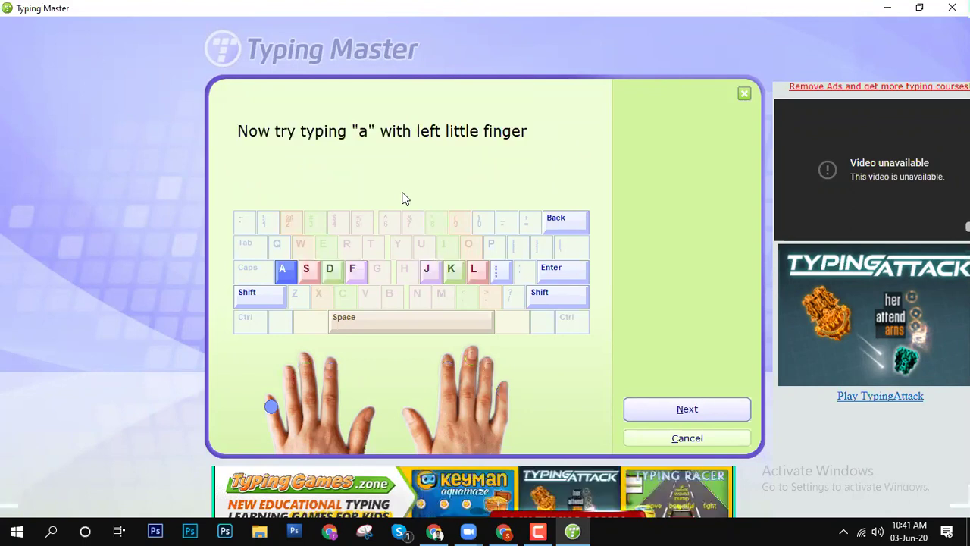
Step: Practise the home row keys a, s, d, f, j, k, l and ; as each one is prompted
key("a")
key("s")
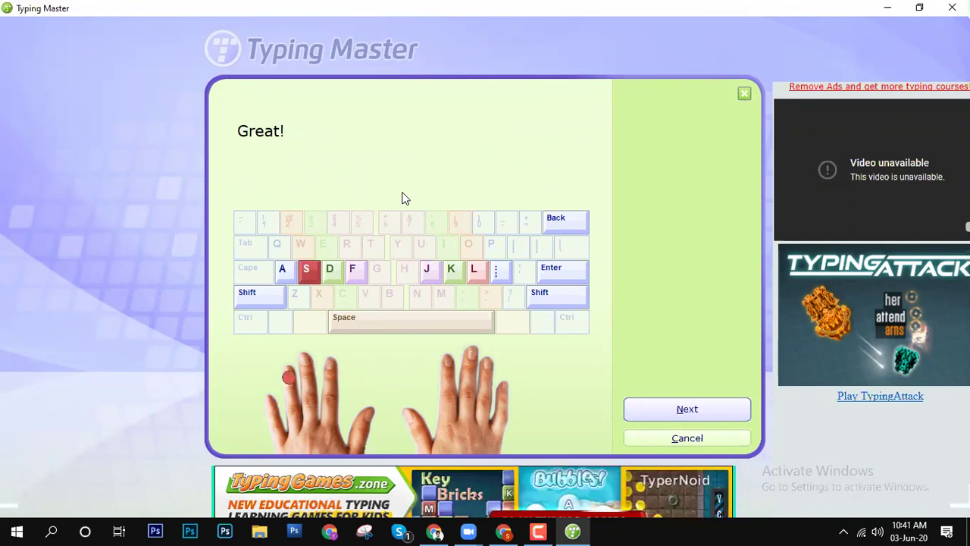
key("f")
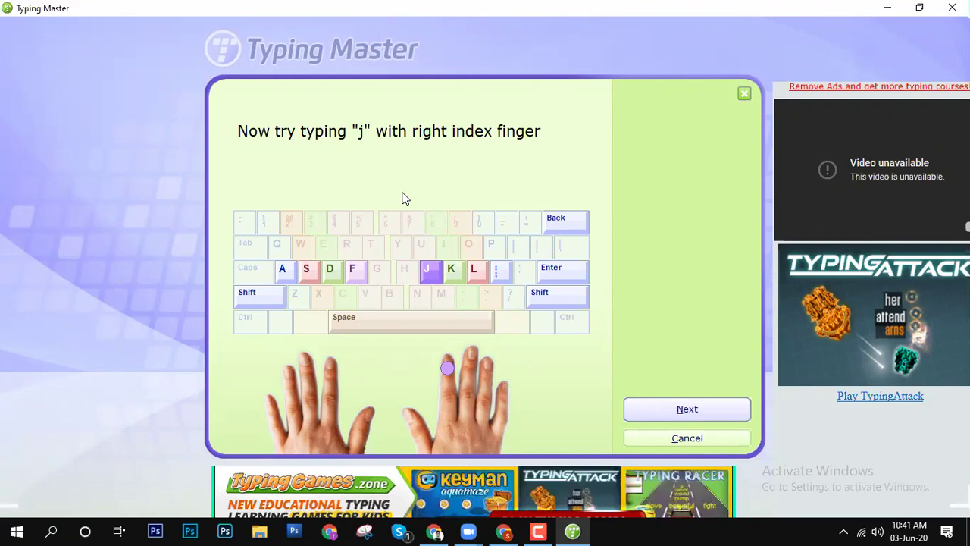
key("j")
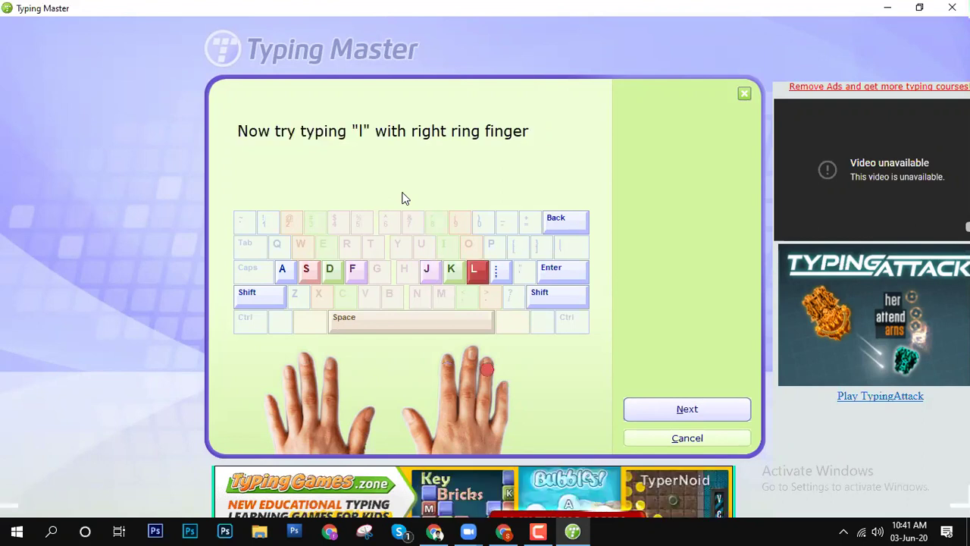
key("l")
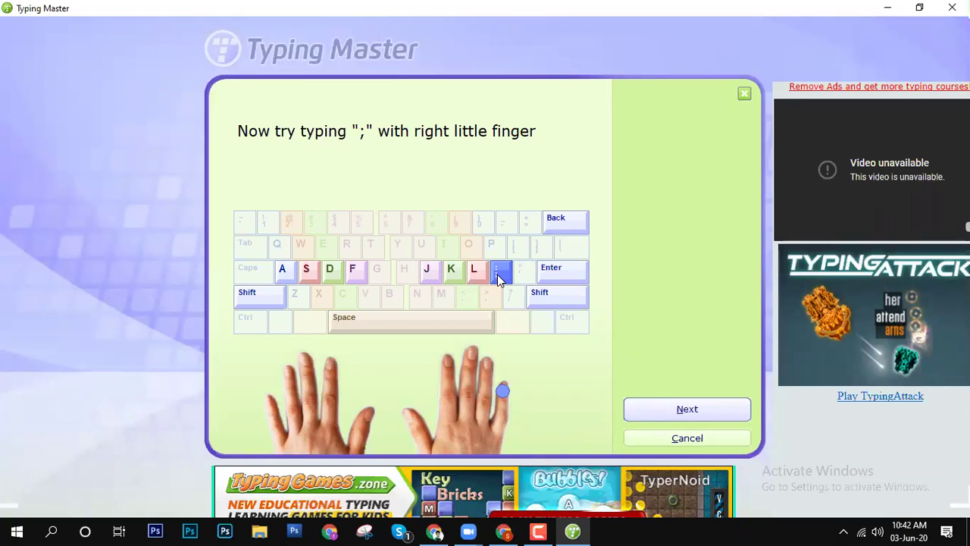
key("semicolon")
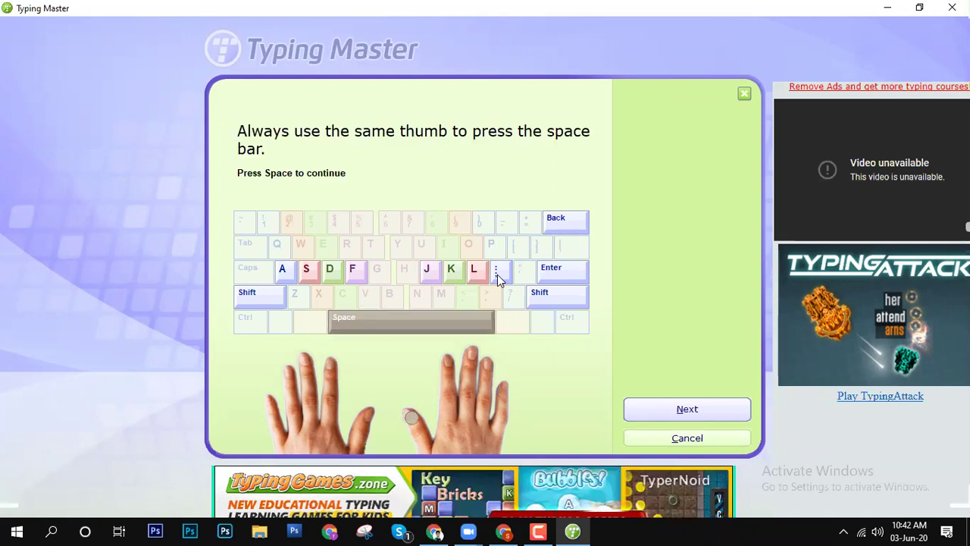
Step: Finish the space bar practice, keep the drill's accuracy goal at 98% Advanced and begin the first home row drill
key("space")
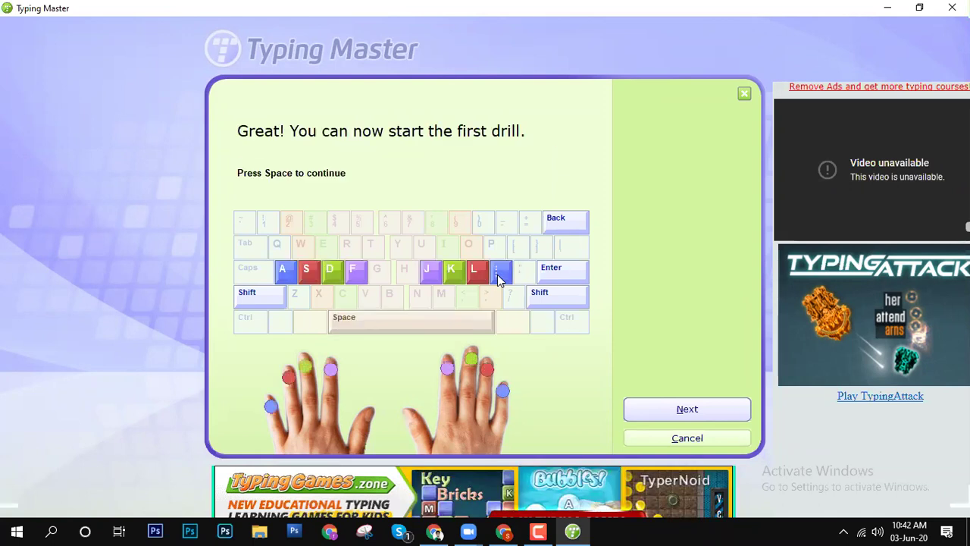
key("space")
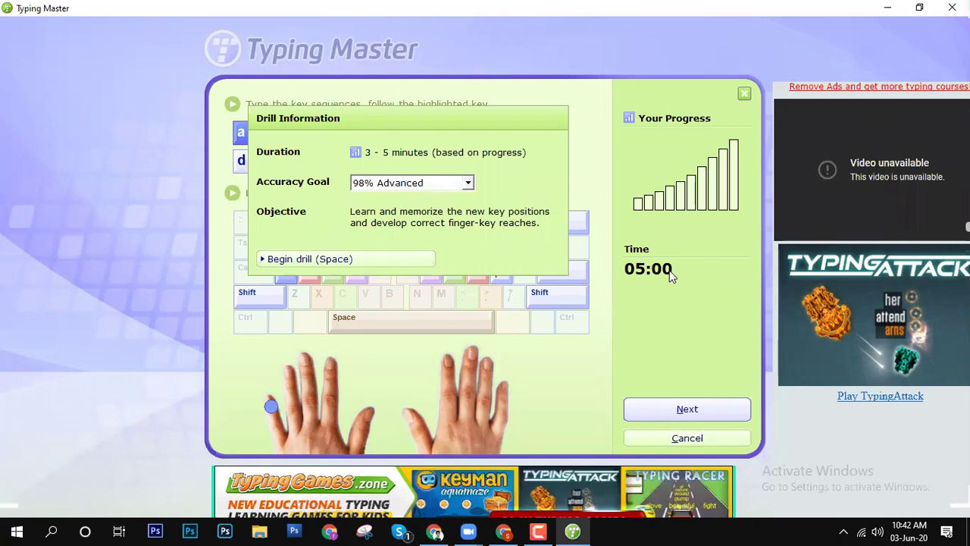
left_click(409, 182)
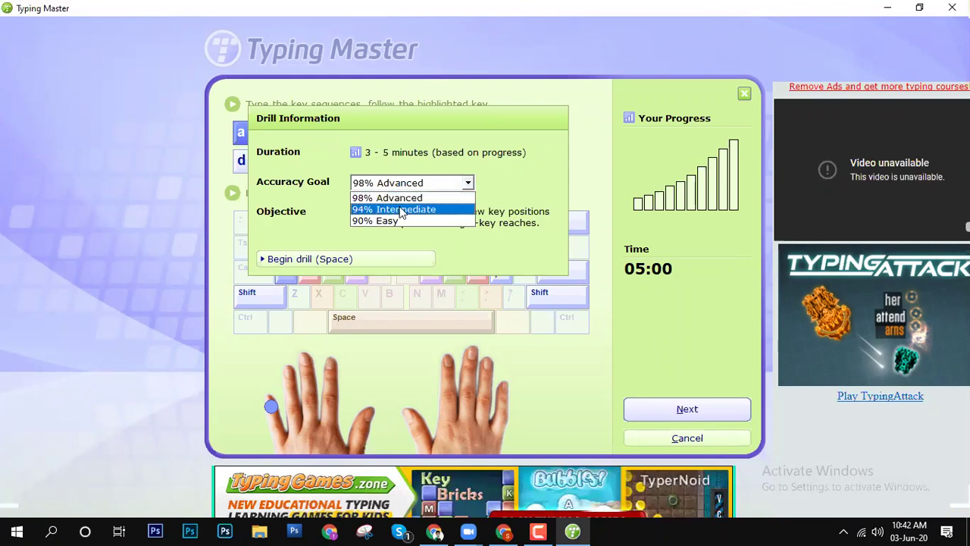
left_click(470, 155)
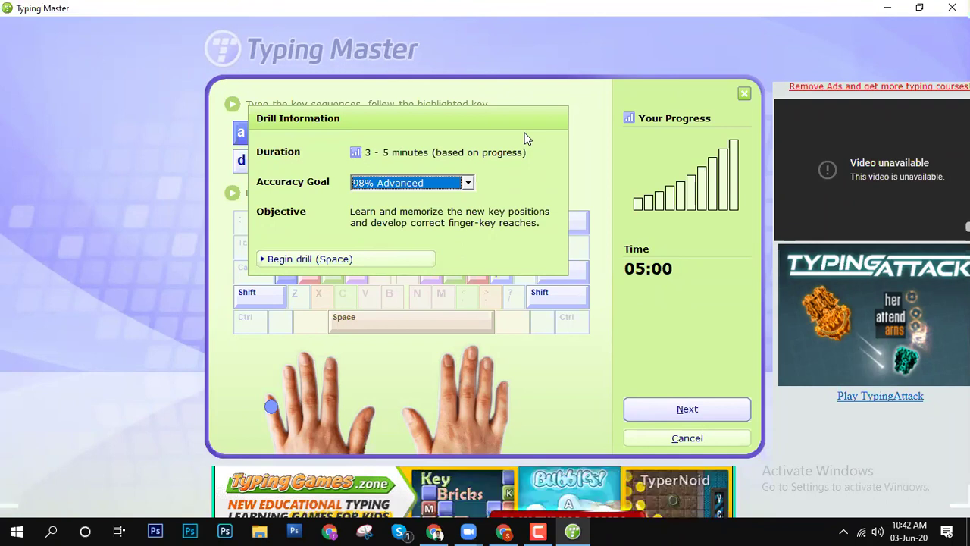
key("space")
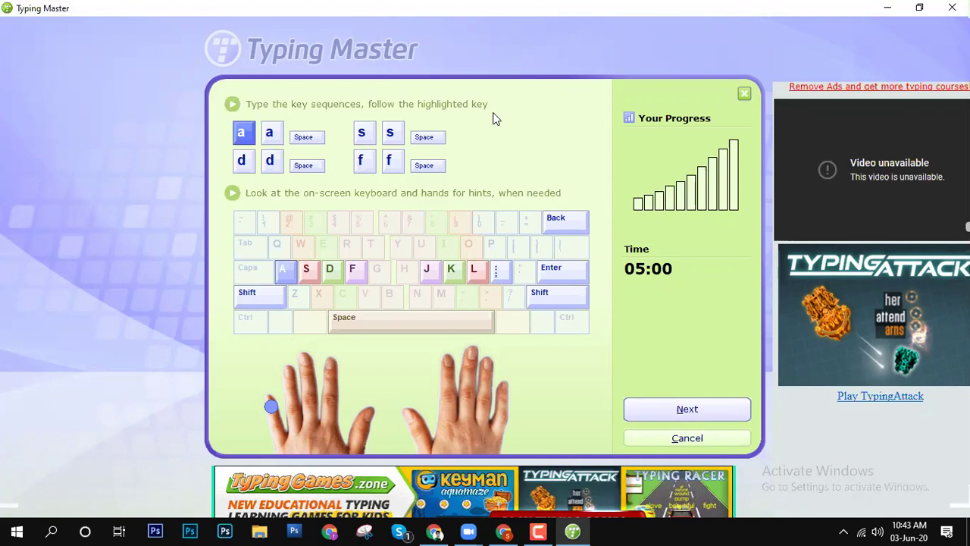
Step: Complete the doubled-key drill sequences aa ss dd ff and jj kk ll ;;, with a space after each pair
type("aa ss")
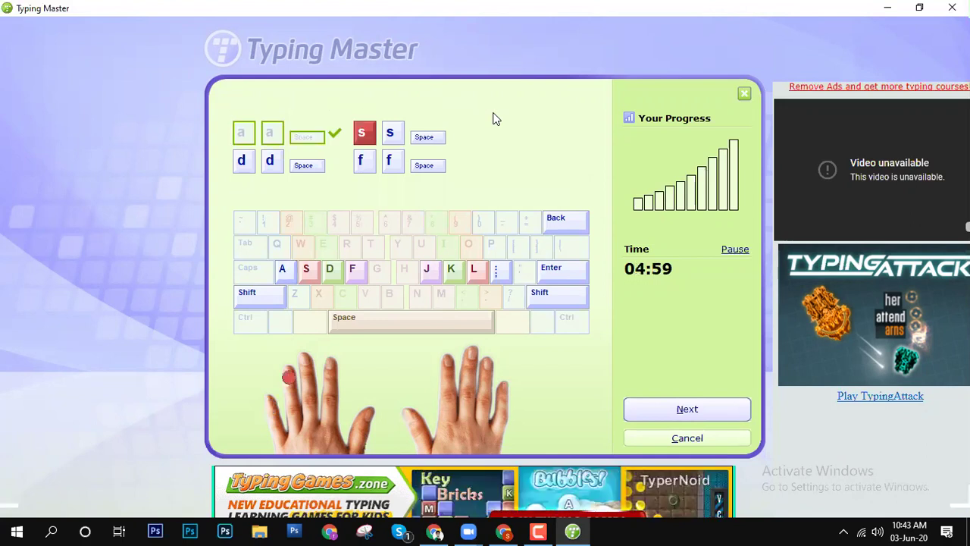
type(" dd")
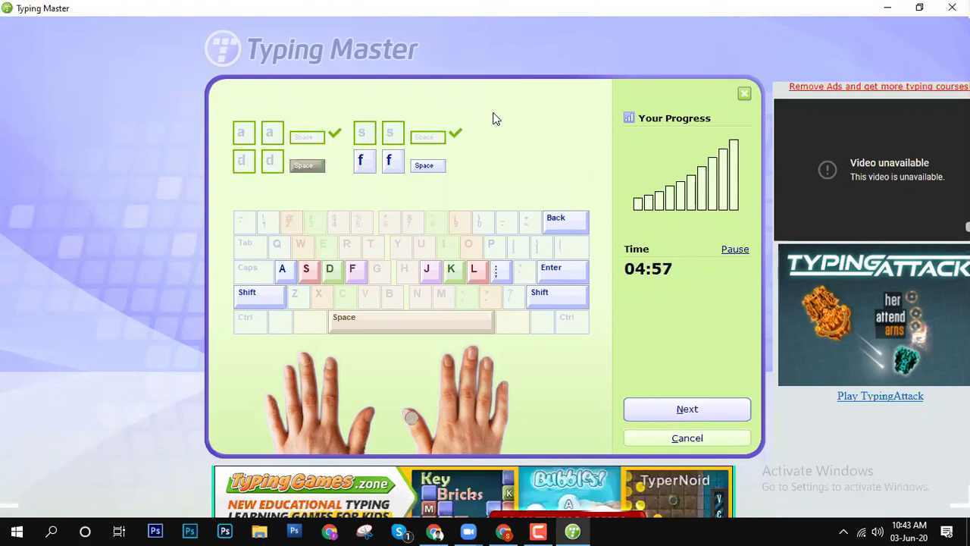
type(" ff ")
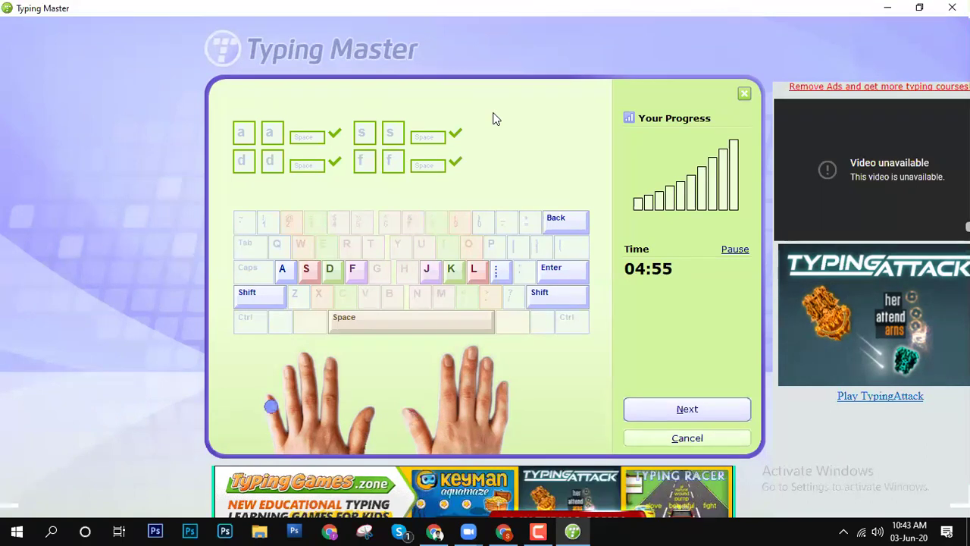
type("jj k")
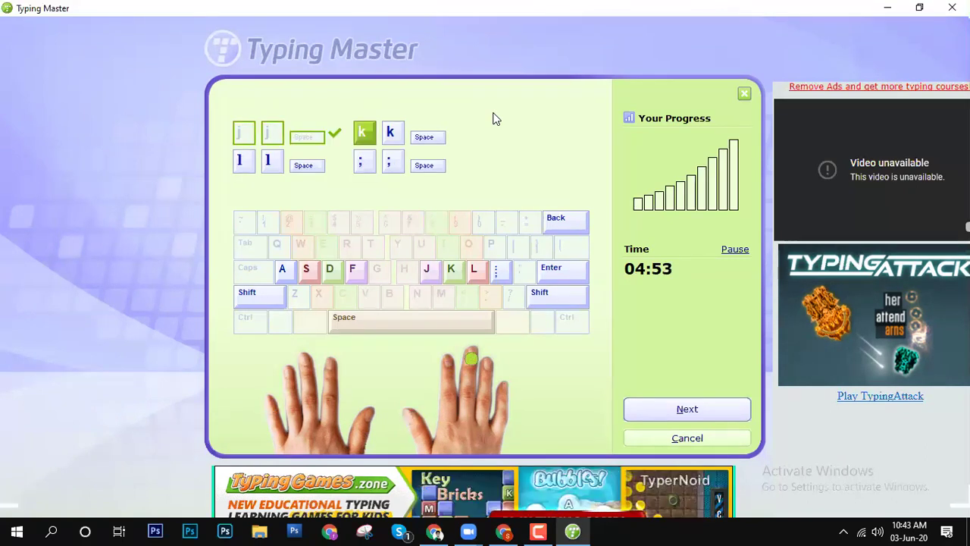
type("k ll ;; ")
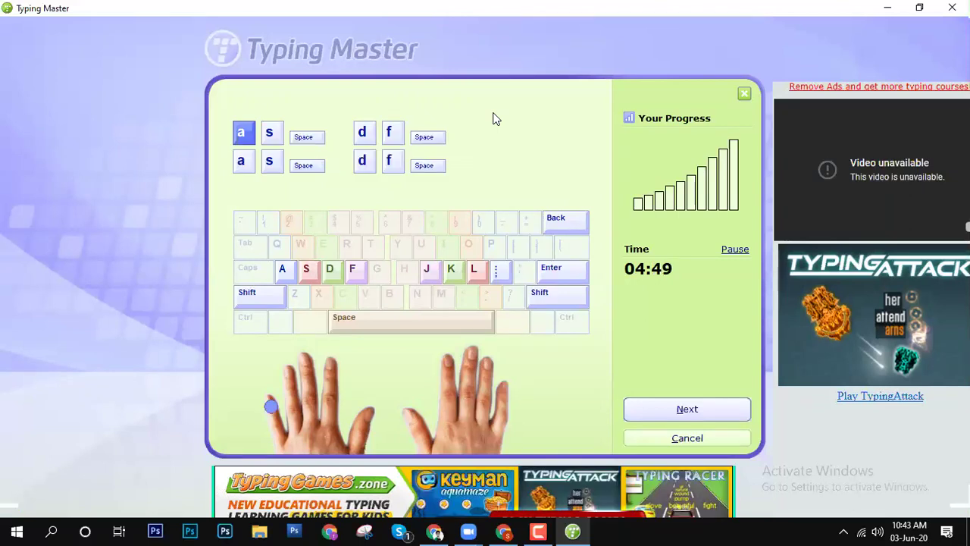
Step: Complete the two-key drill sequences as df and jk l;, entering each row twice with spaces between the pairs
type("as df ")
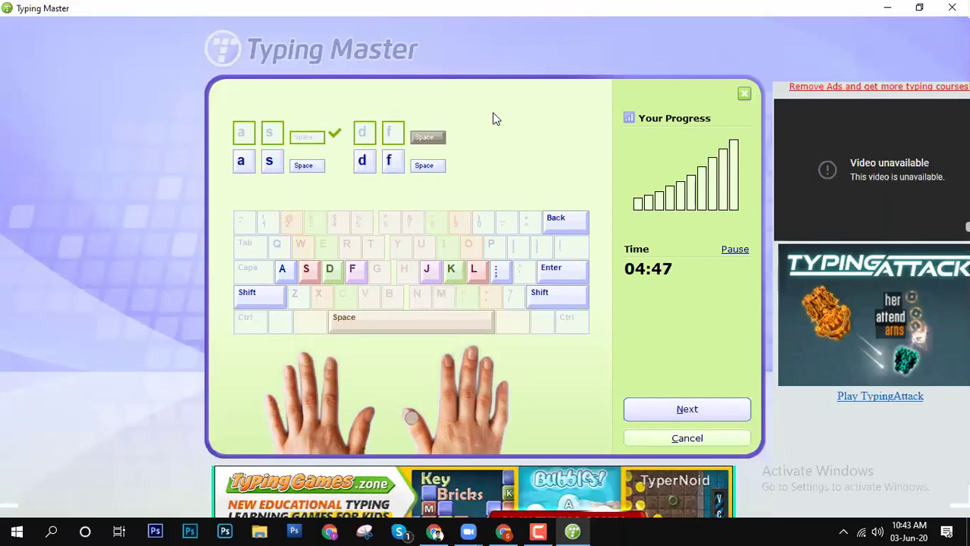
type("as df ")
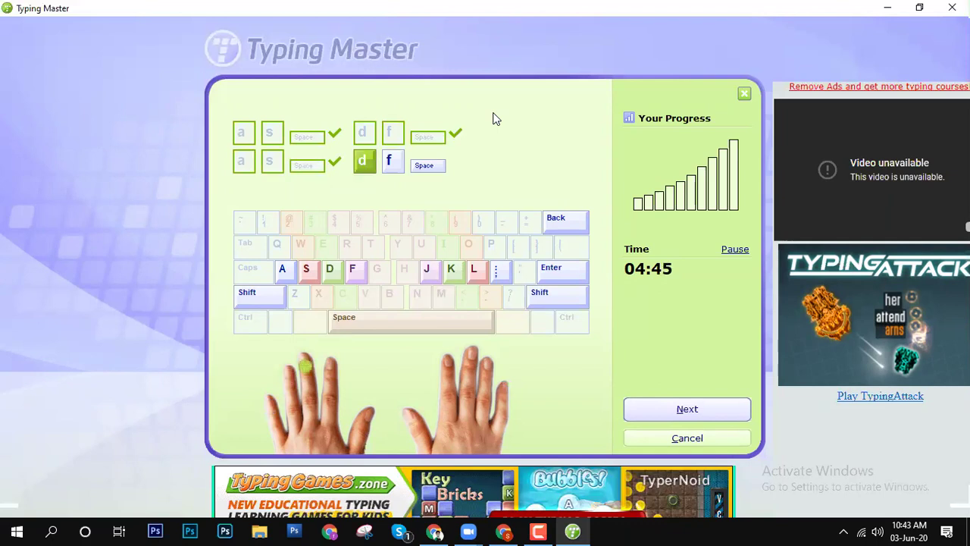
type("jk l;")
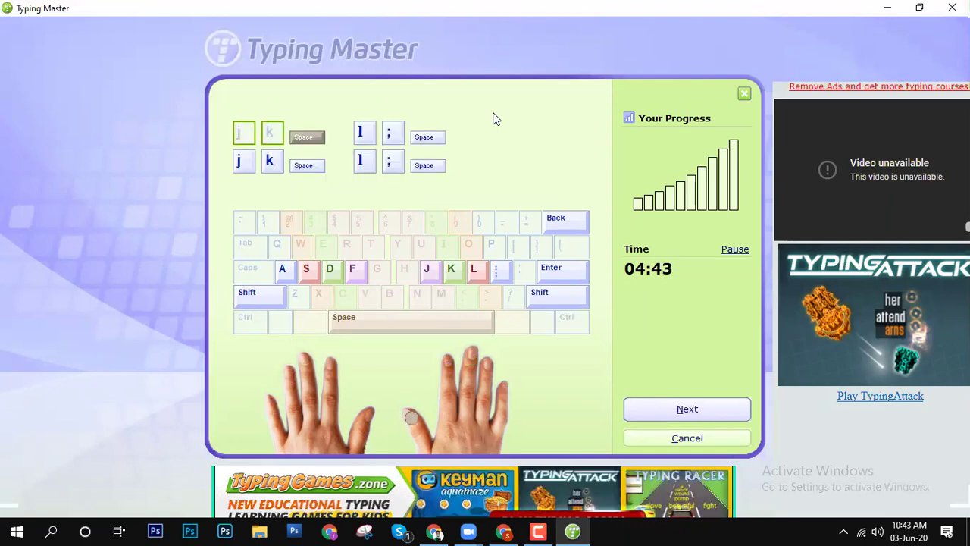
type(" jk l")
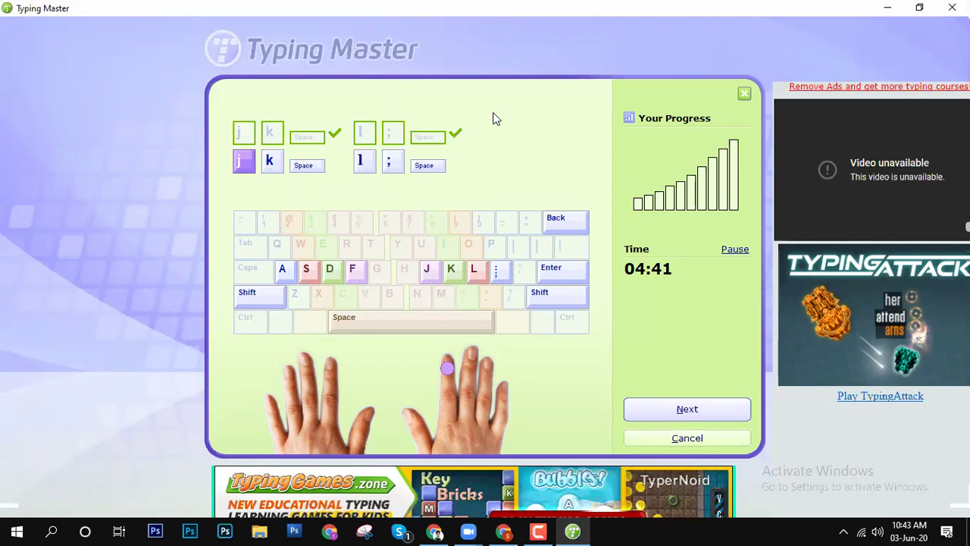
type("; ")
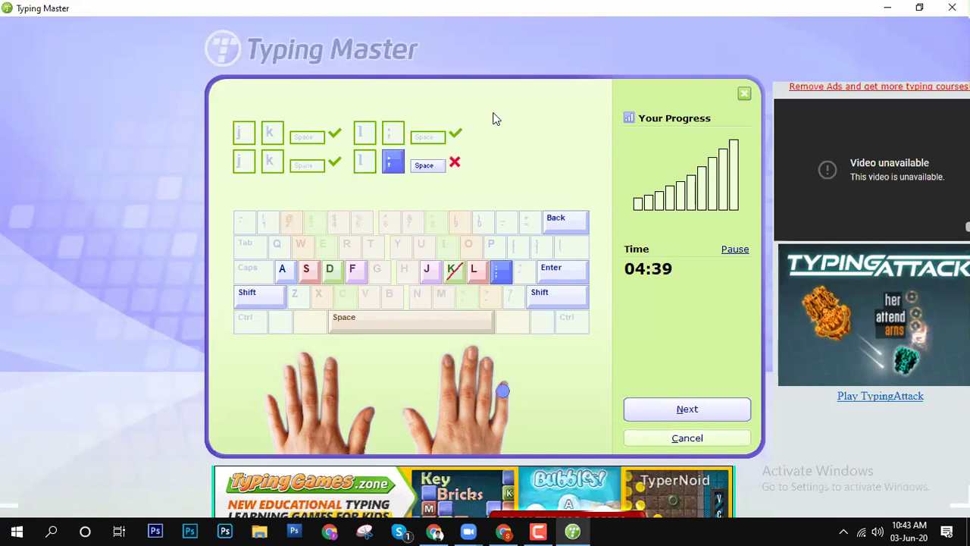
Step: Complete the four-key drill sequences asdf and jkl;, entering each group twice with spaces between them
type("asdf aa")
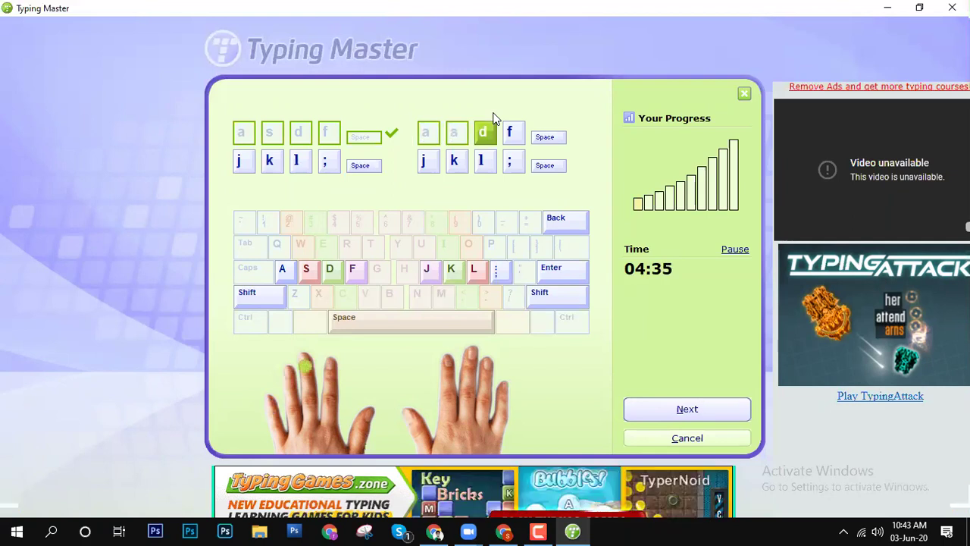
type("df ")
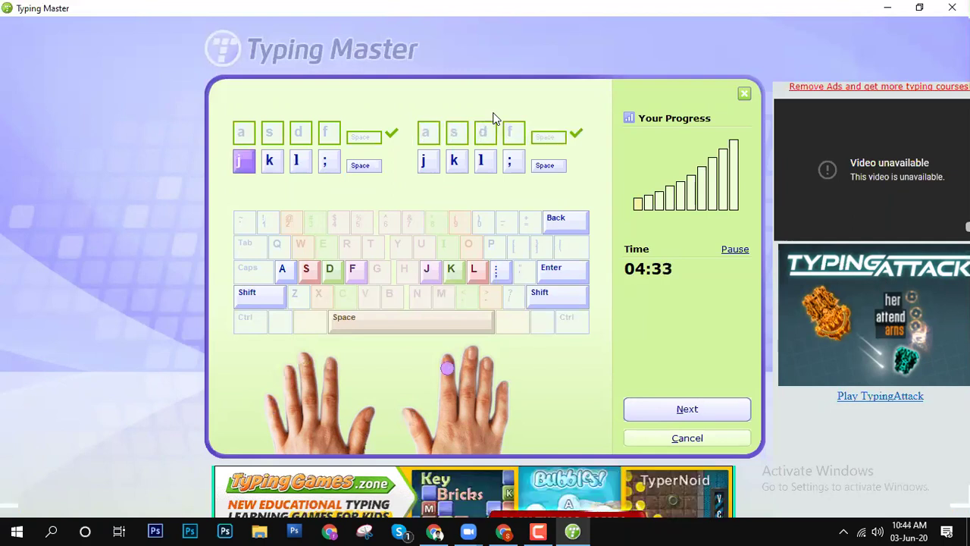
type("jkl; jkl; ")
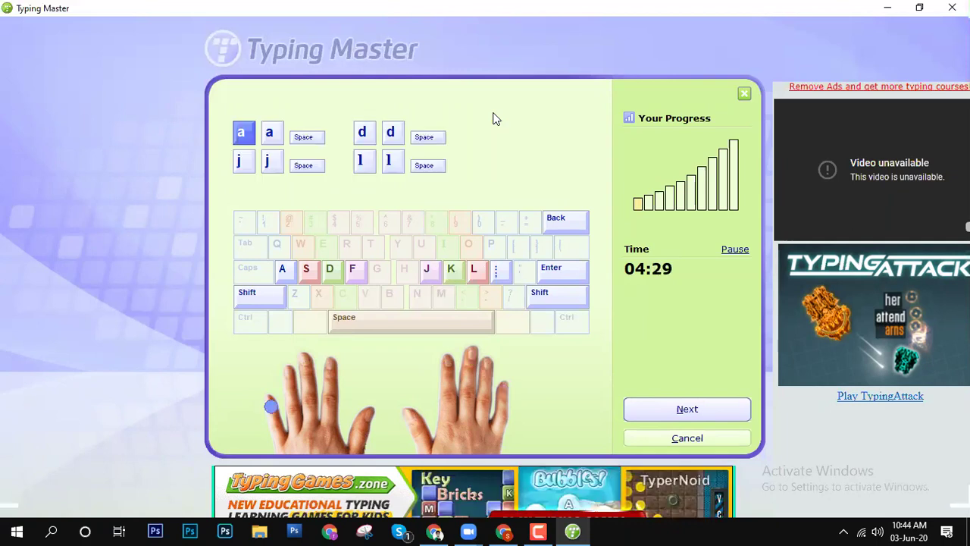
Step: Complete the alternate doubled-key drill sequences aa dd jj ll and ss ff kk ;;
type("aa dd jj")
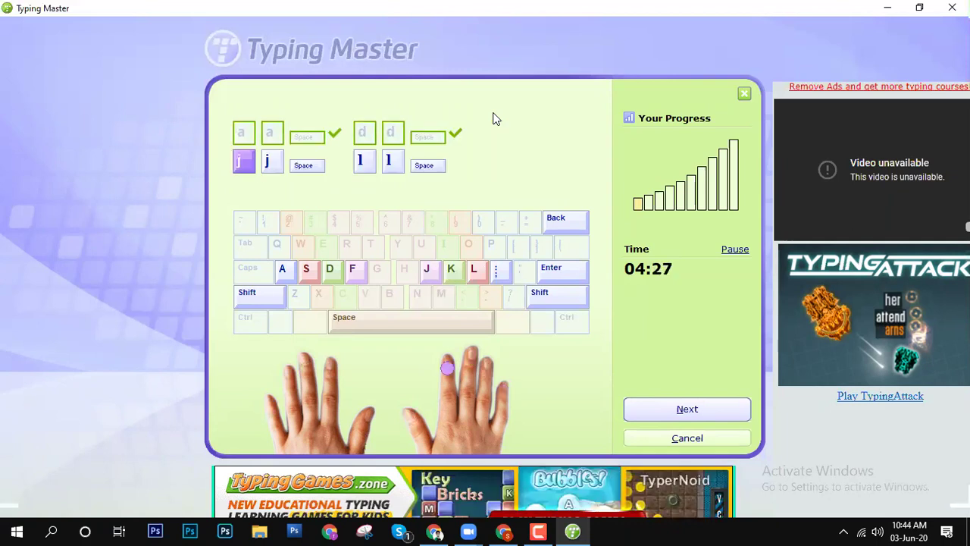
type(" ll ")
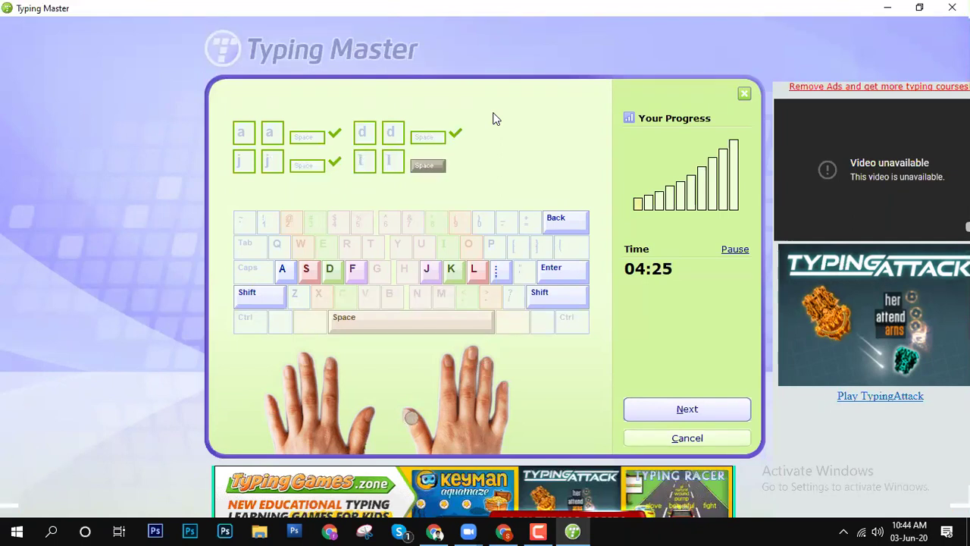
type("ss f")
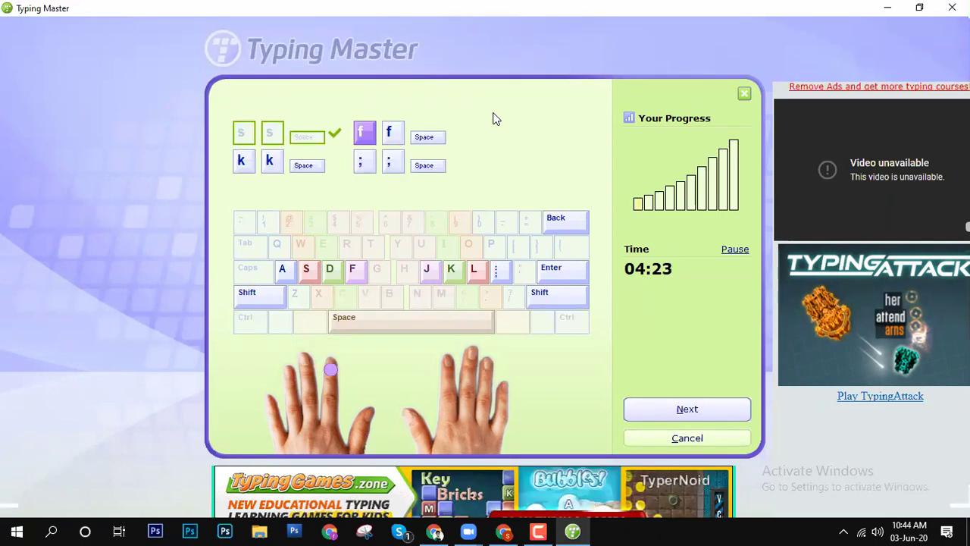
type("fkkk ;; ")
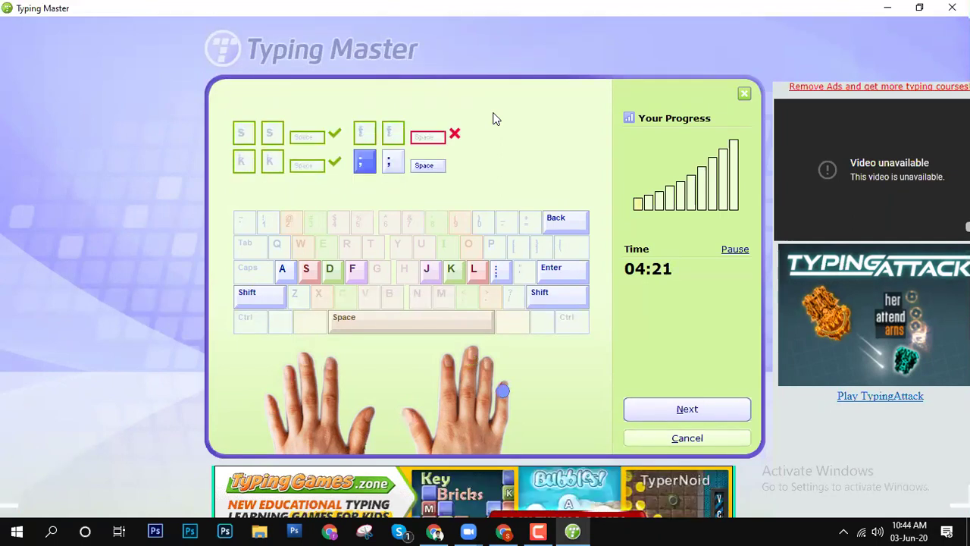
Step: Complete the mixed-hand drill sequences adjl and sfk;, entering each group twice
type("adjl ")
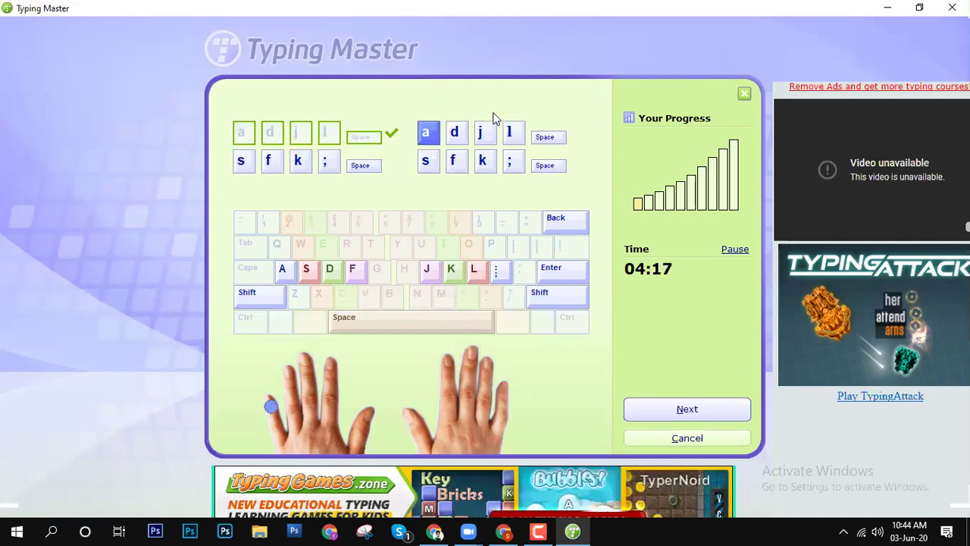
type("adjl")
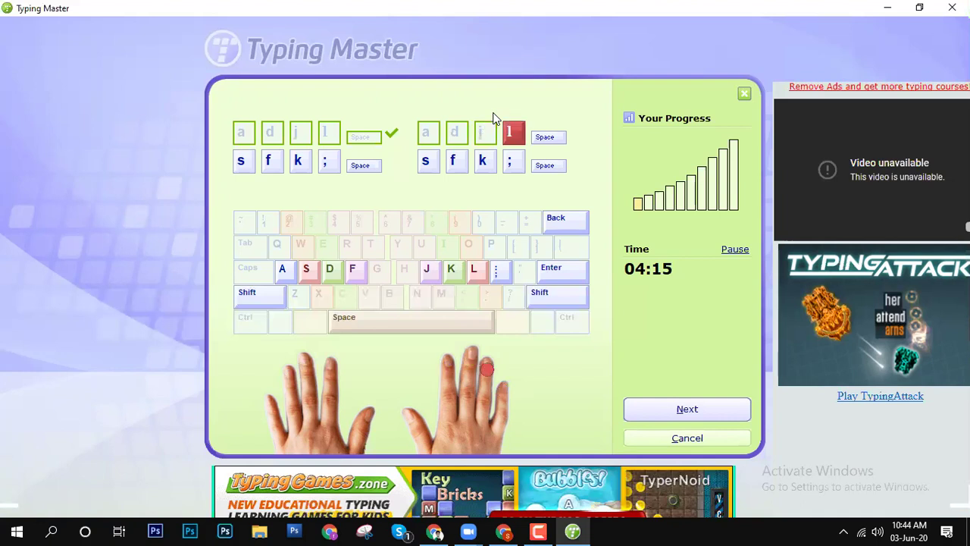
type(" sfk; ")
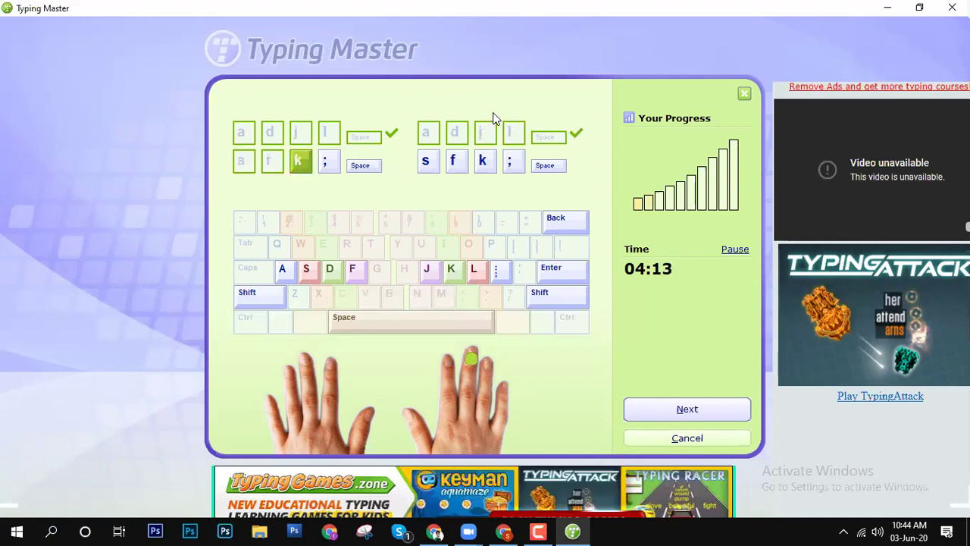
type("sfk;")
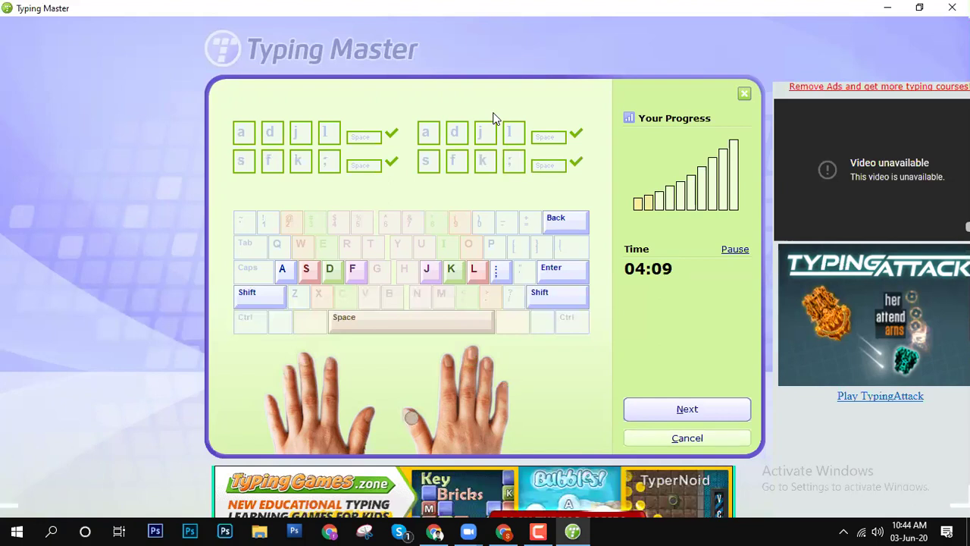
Step: Complete the mirrored finger-pair drill sequences fj, dk, sl and a;, entering each pair twice
type(" fj fj d")
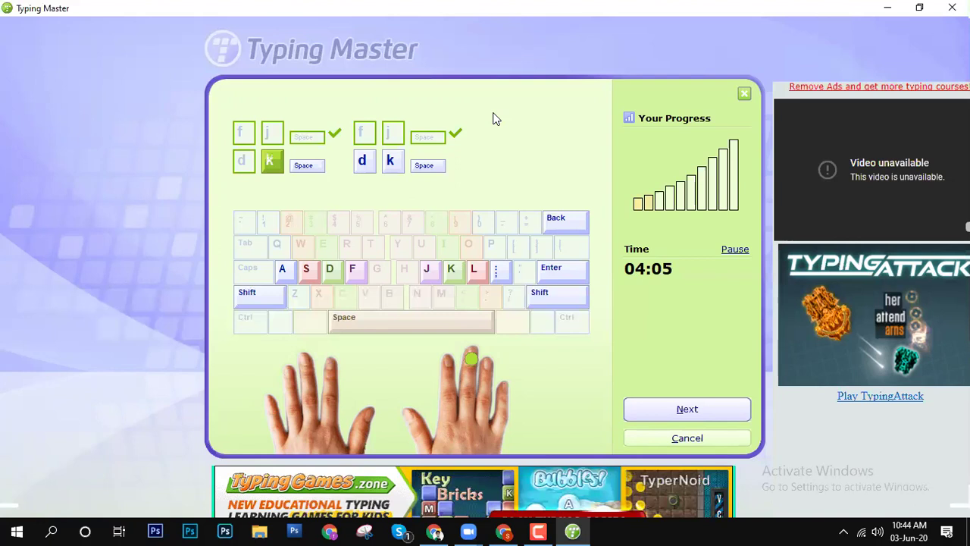
type("k d")
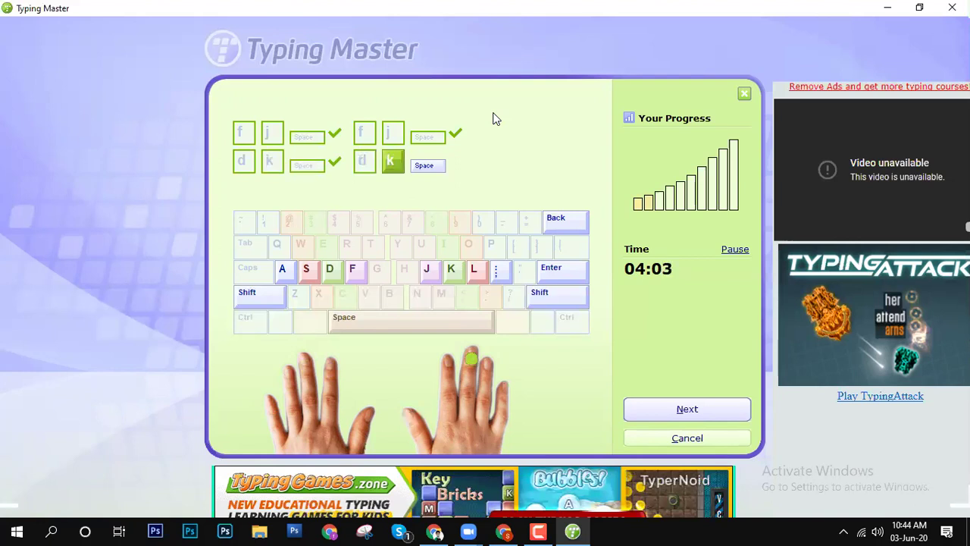
type("k s")
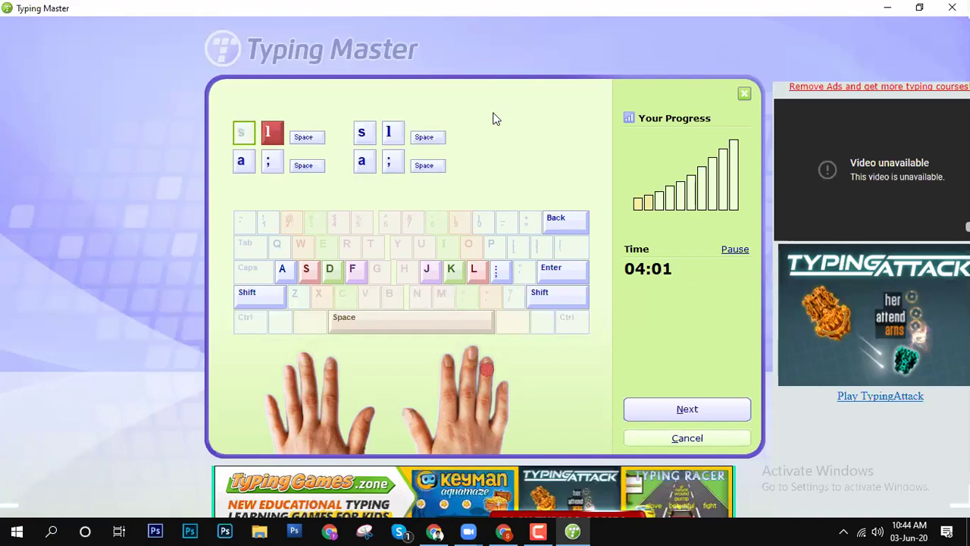
type("l sl ")
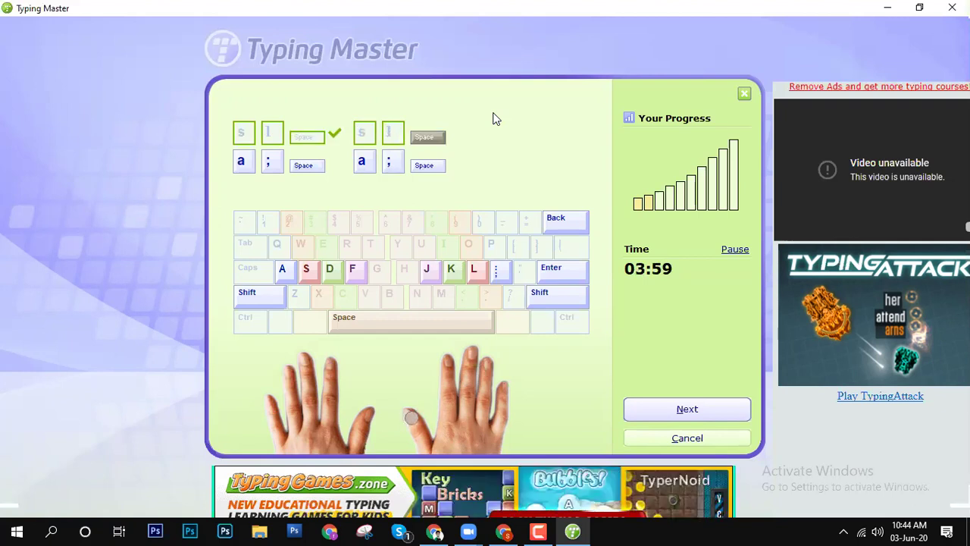
type("a; a")
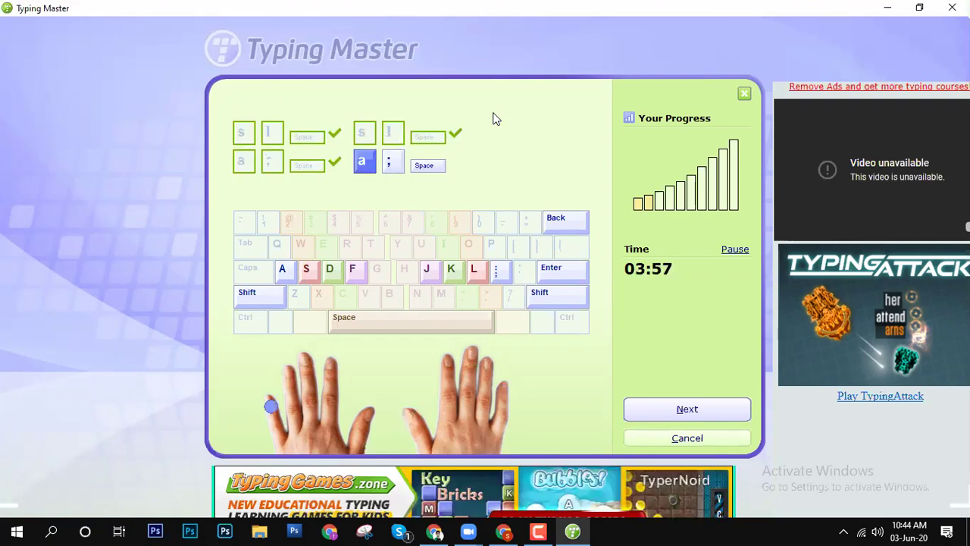
type("; ")
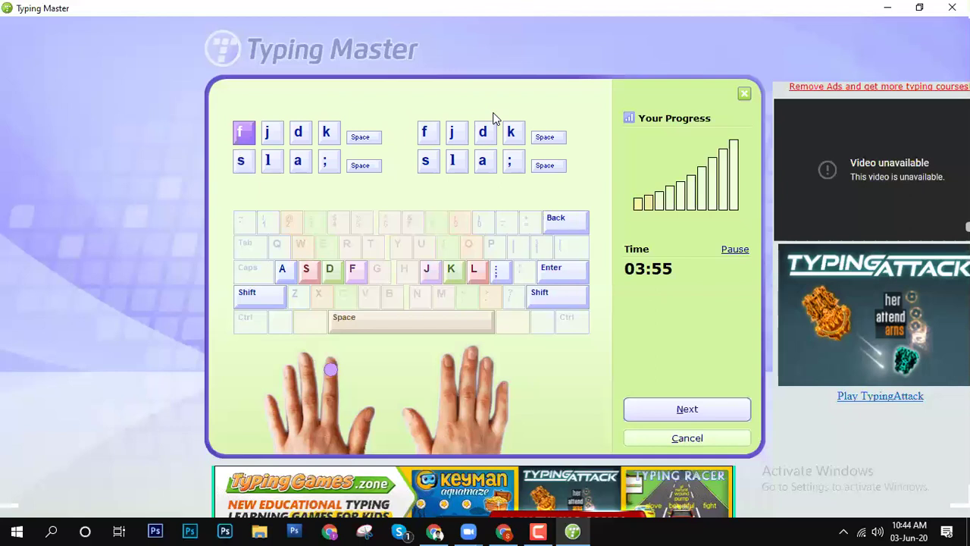
Step: Complete the four-key drill sequences fjdk and sla;, entering each group twice with spaces between them
type("fjdk fjd")
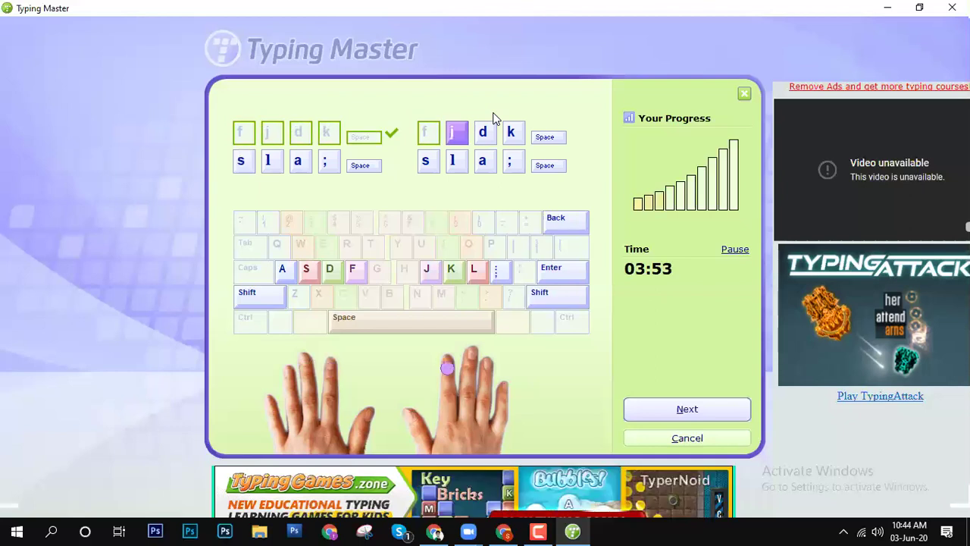
type("k ")
type("sla;")
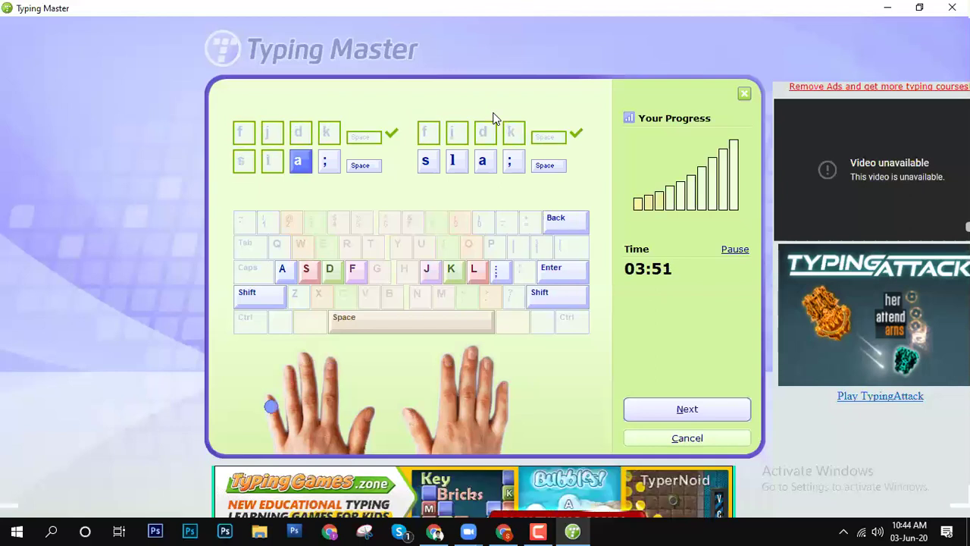
type(" sla")
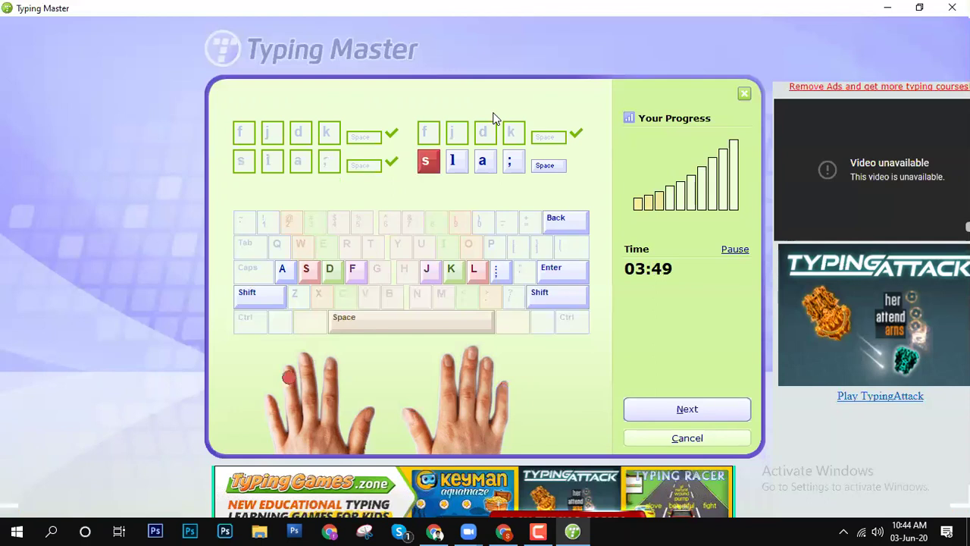
Step: Complete the two-key drill sequences ja, ks, ld and ;a, entering each pair twice followed by a space
type("ja ja ks ")
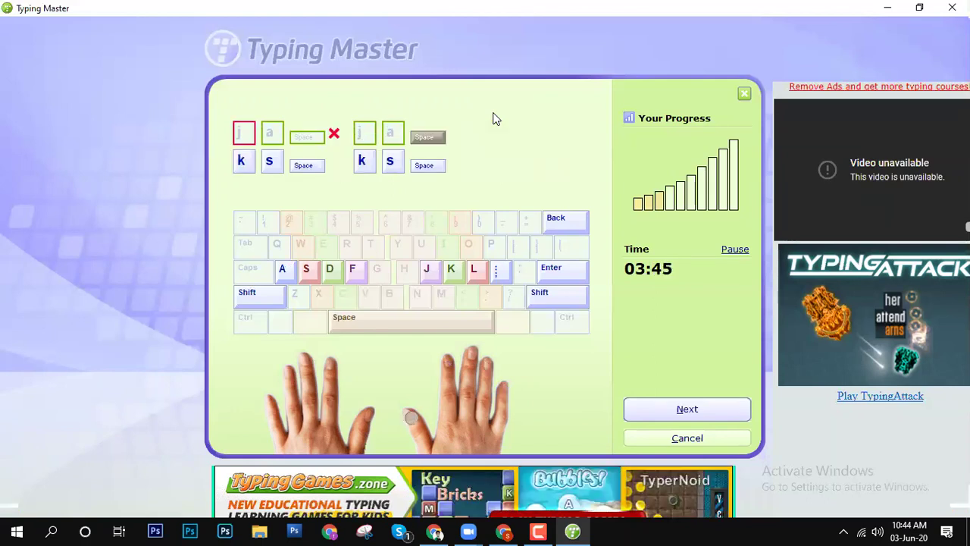
type("s ld")
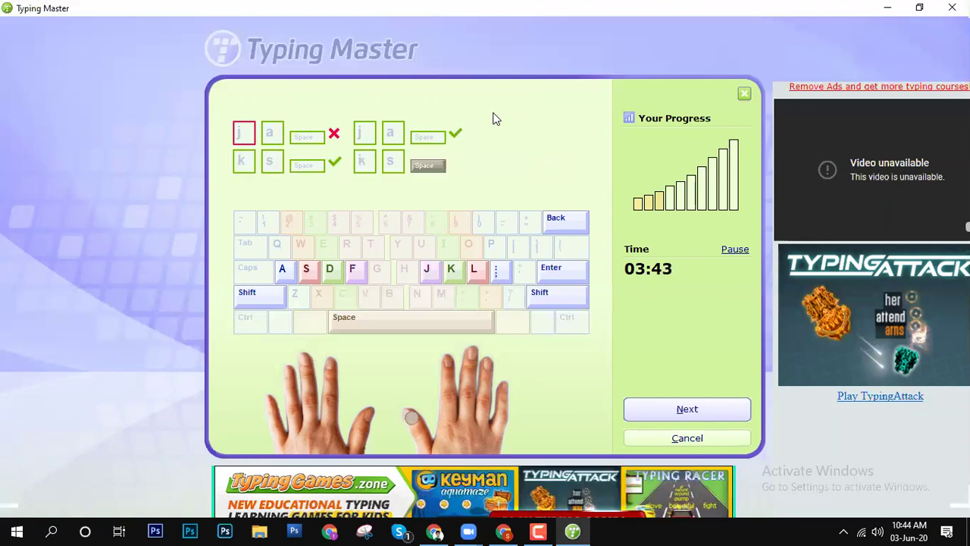
type(" ld ")
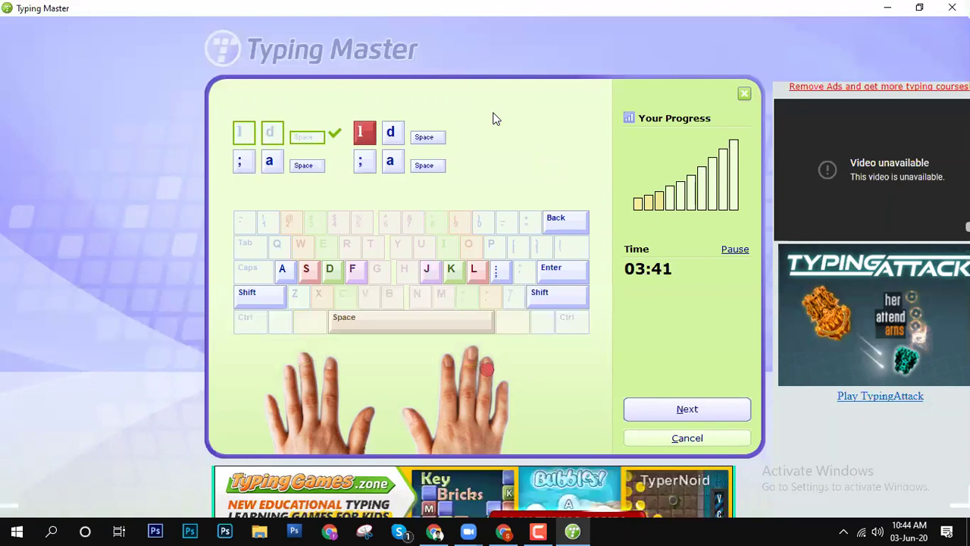
type(";a ")
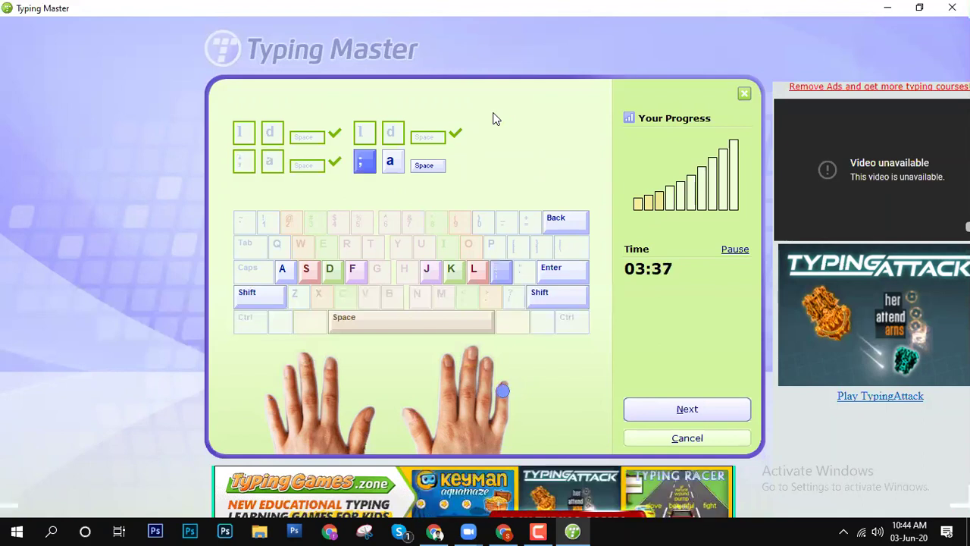
type(";a j")
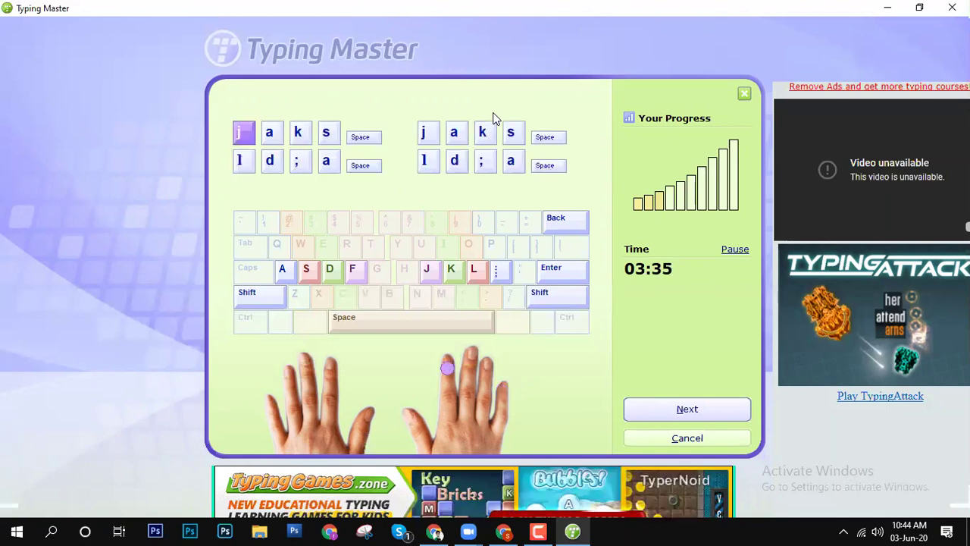
Step: Complete the combined drill sequences jaks and ld;a, entering each group twice with spaces between them
type("aks  ")
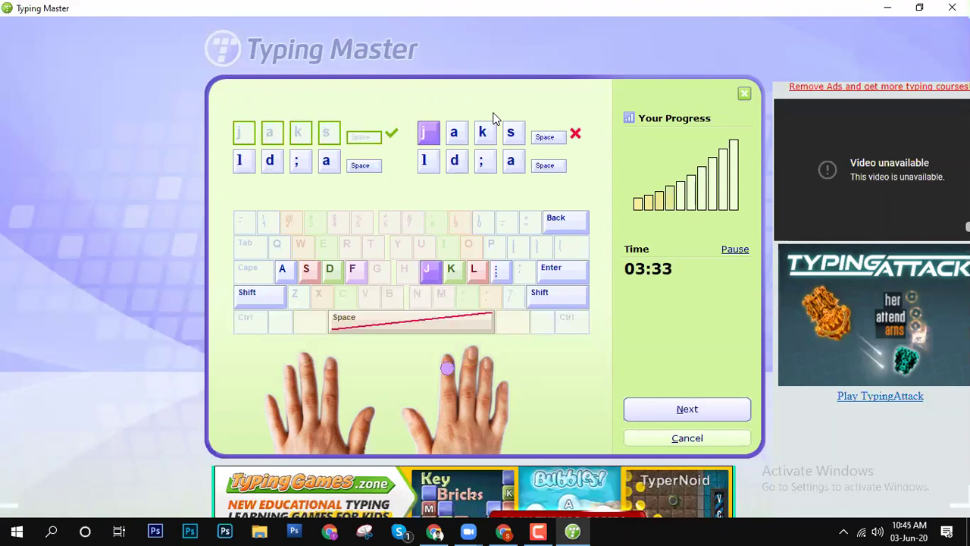
type("aks ")
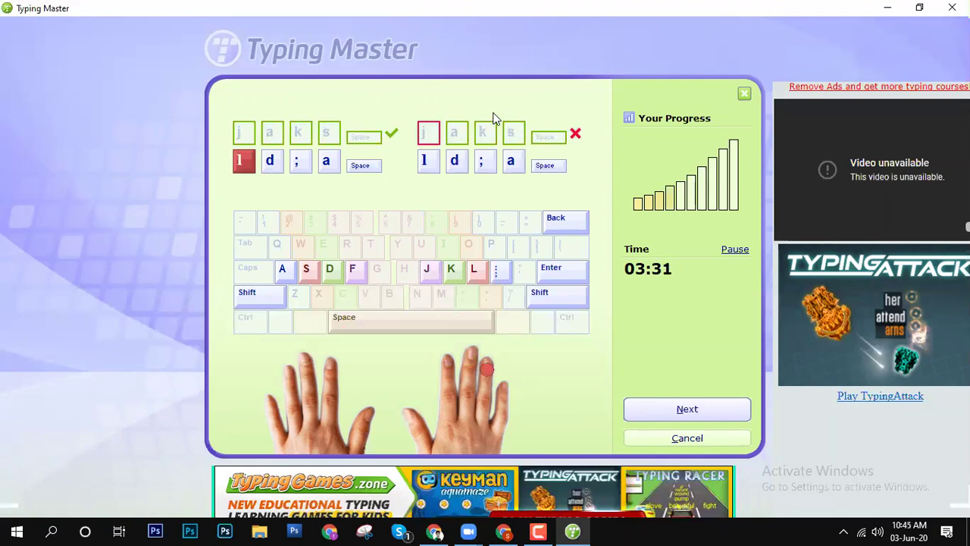
type("ld;a ld")
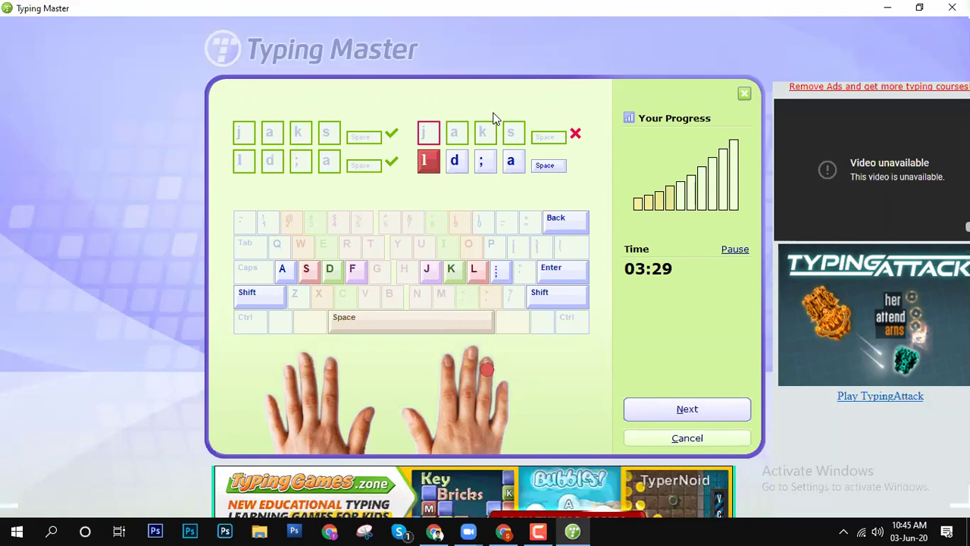
type(";a ")
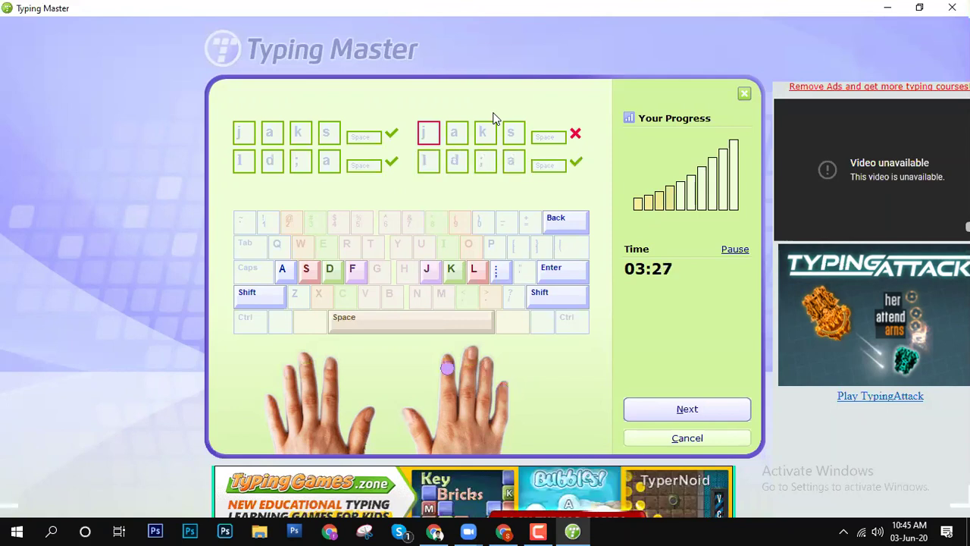
Step: Complete the two-key drill sequences aj, sk, dl and f;, entering each pair twice followed by a space
type("aj aj ")
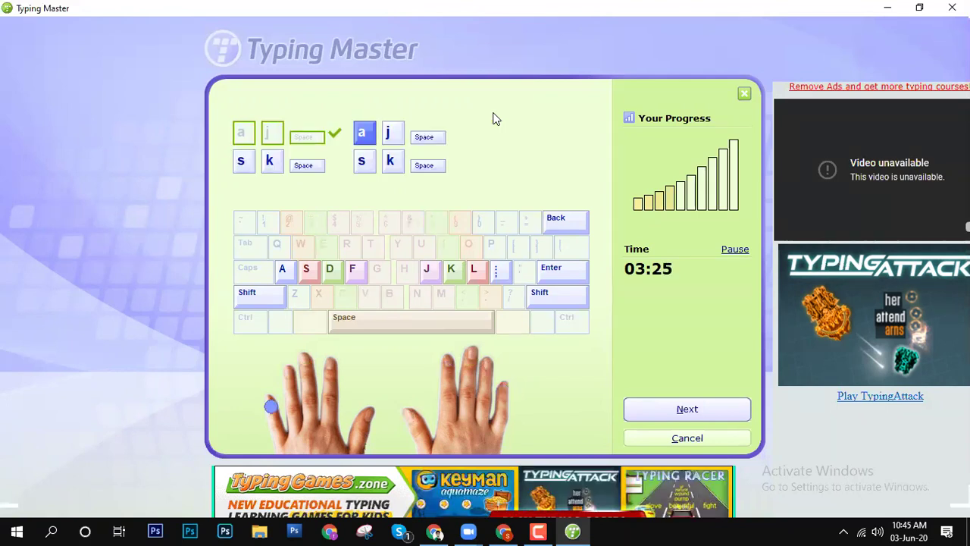
type("sk ")
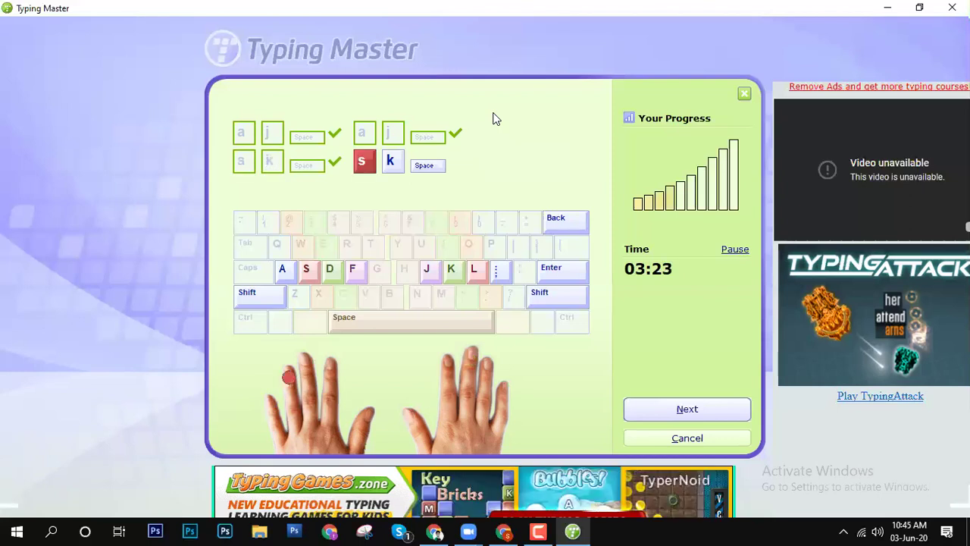
type("sk ")
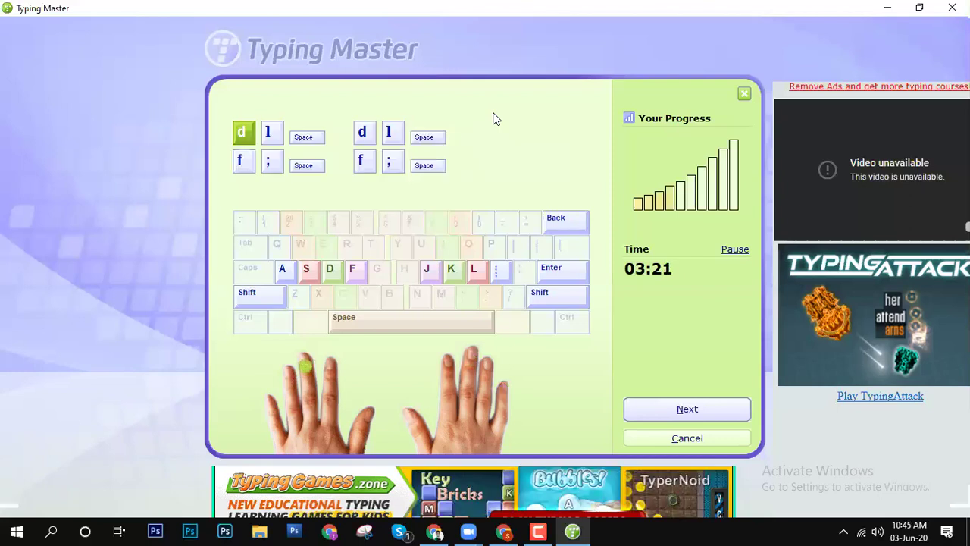
type("d")
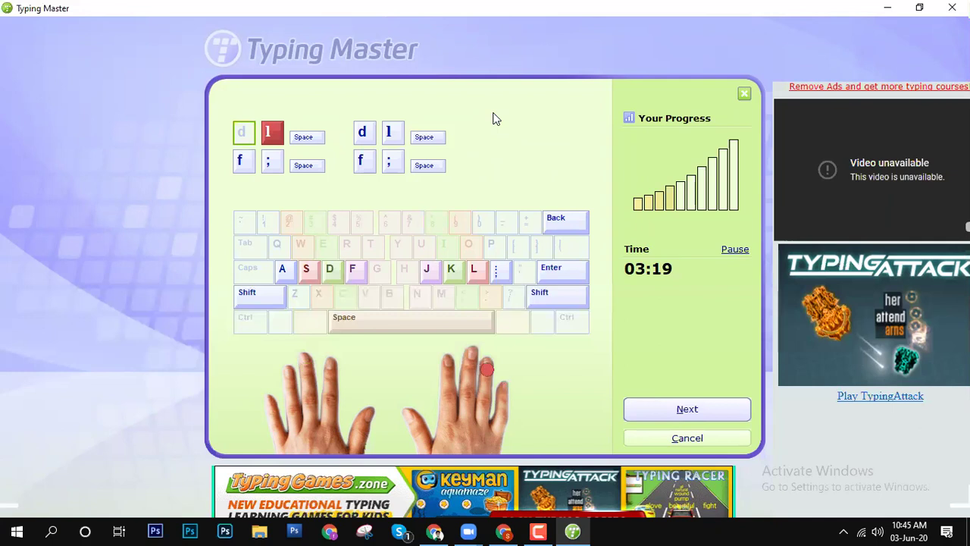
type("l dl ")
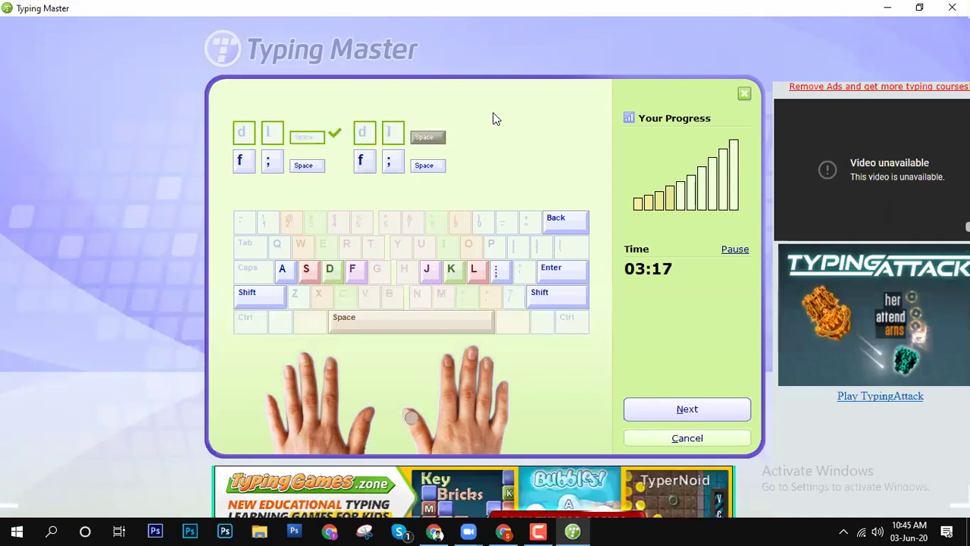
type("f; f; ")
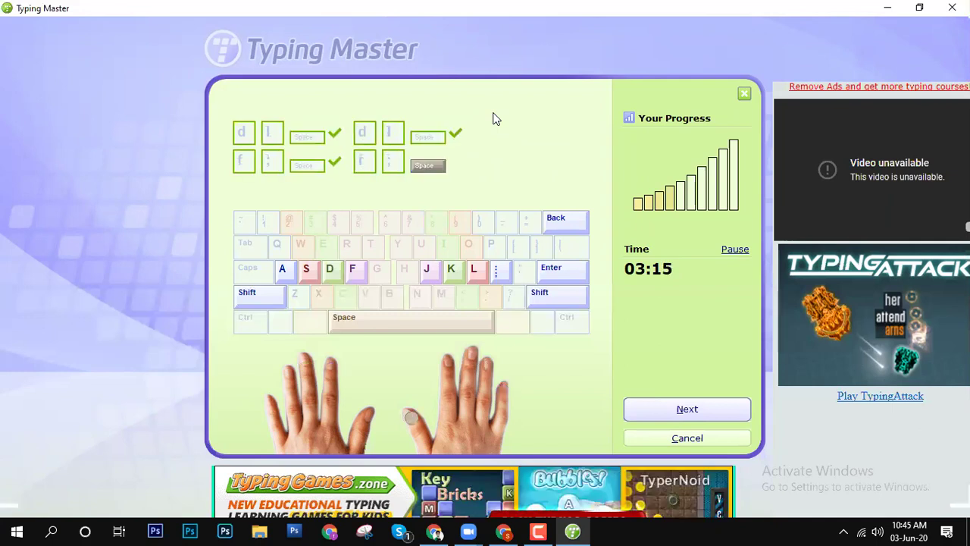
Step: Complete the combined drill sequences ajsk and dlf;, entering each group twice with spaces between them
type("aj")
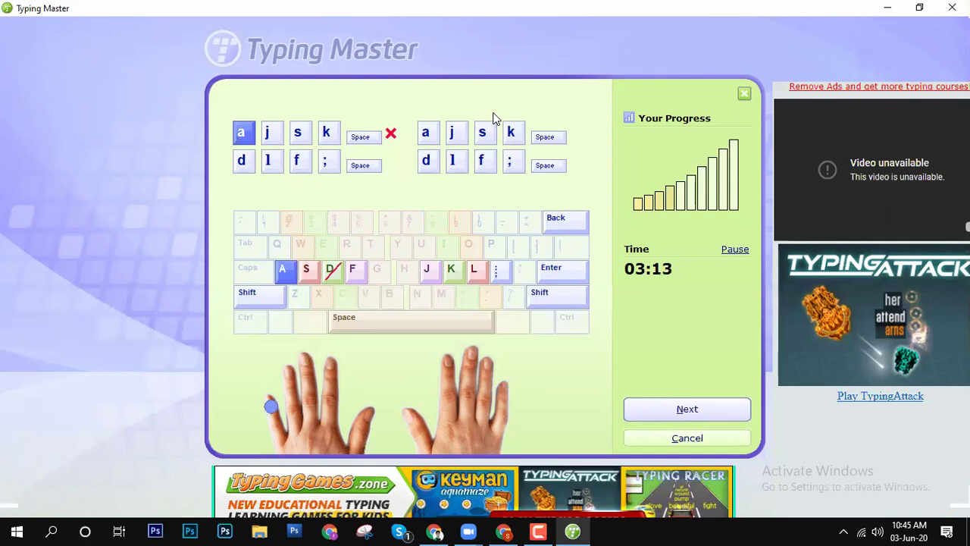
type("sk aj")
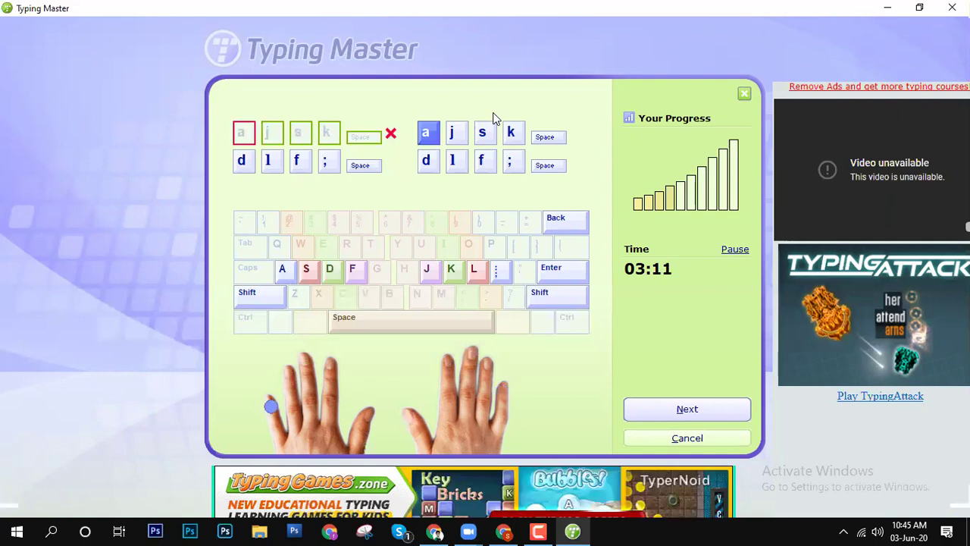
type("sk s")
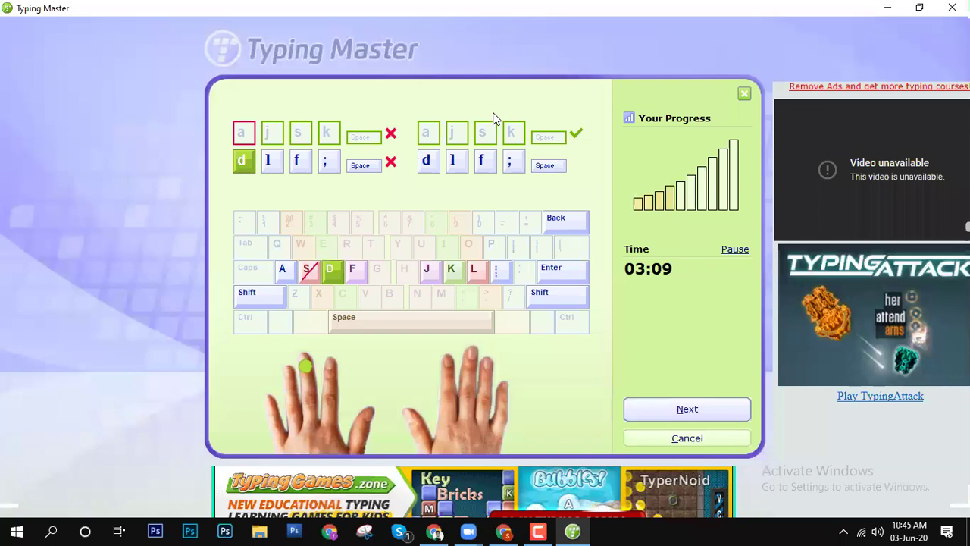
type("lf; ")
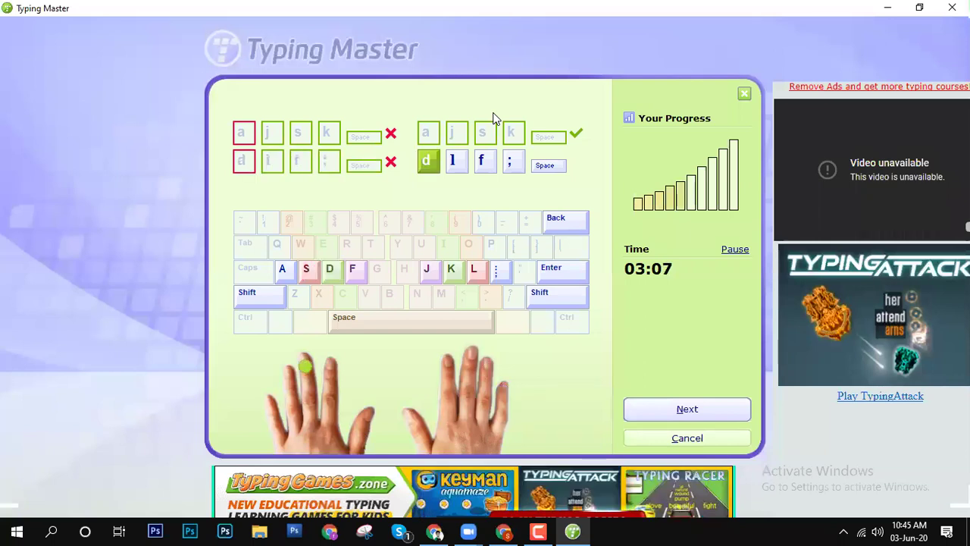
type("dlf; ")
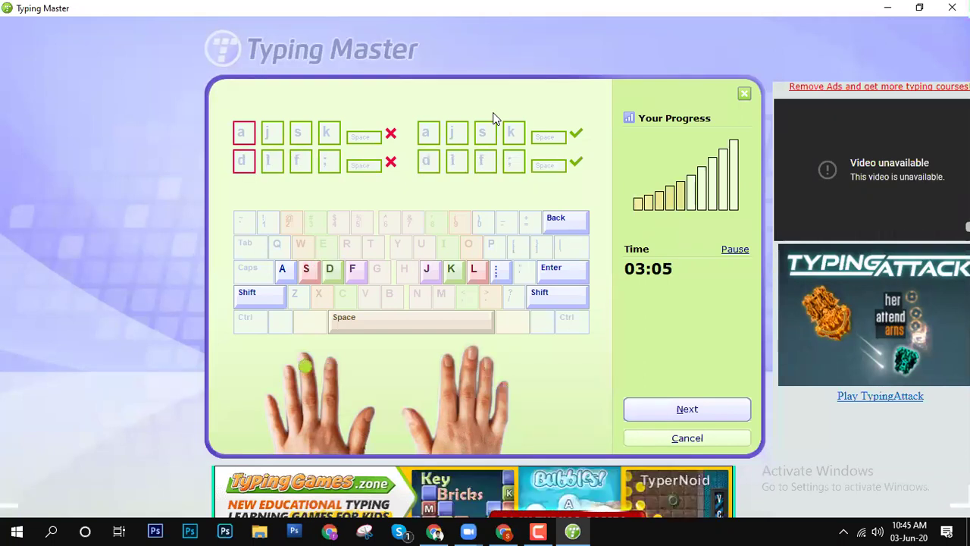
Step: Complete the same-hand drill pairs ad, sf, jl and k;, entering each pair twice followed by a space
type("ad")
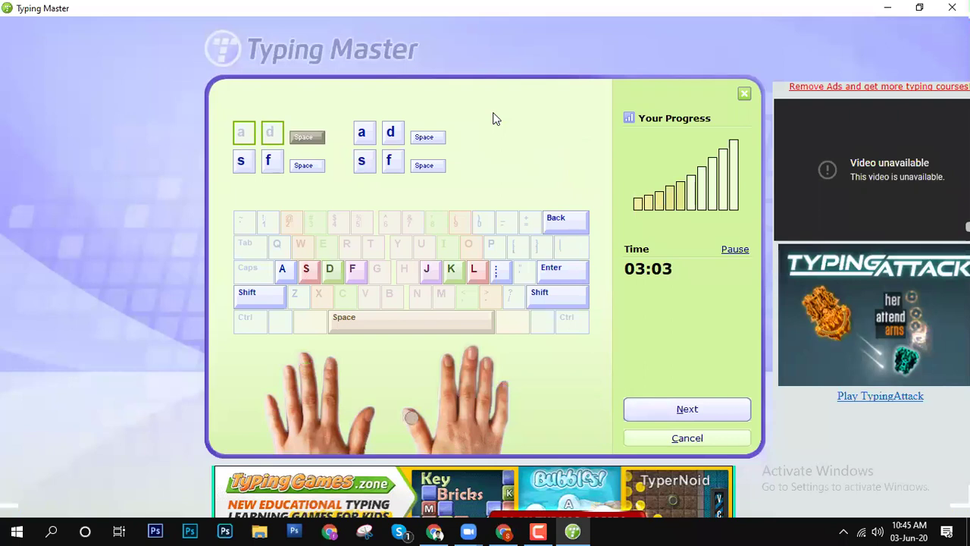
type(" ad sf sf ")
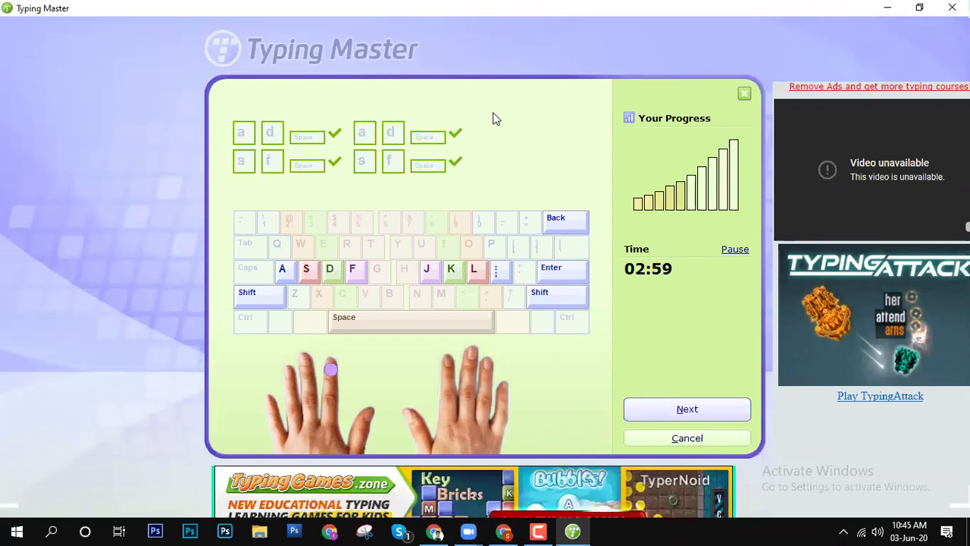
type("jl jl")
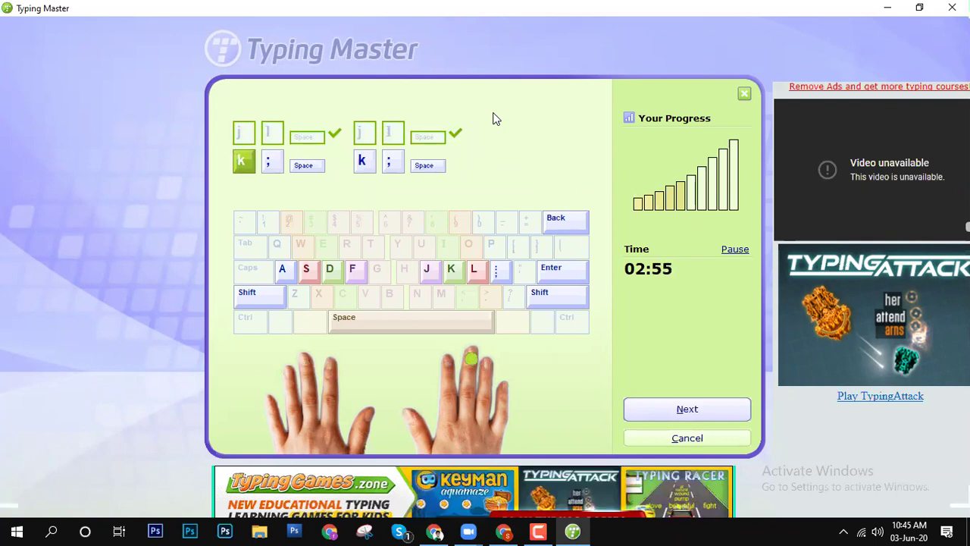
type(" k; k")
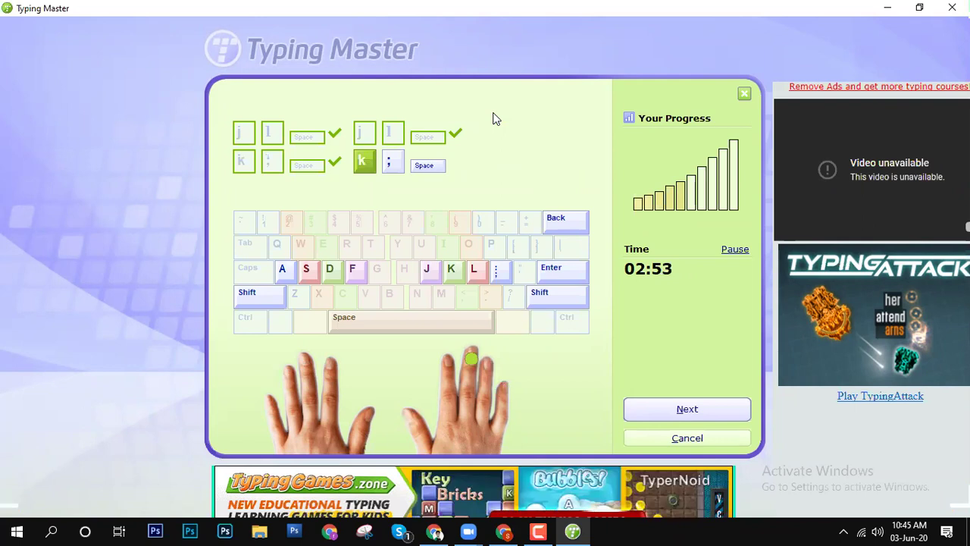
type("; ")
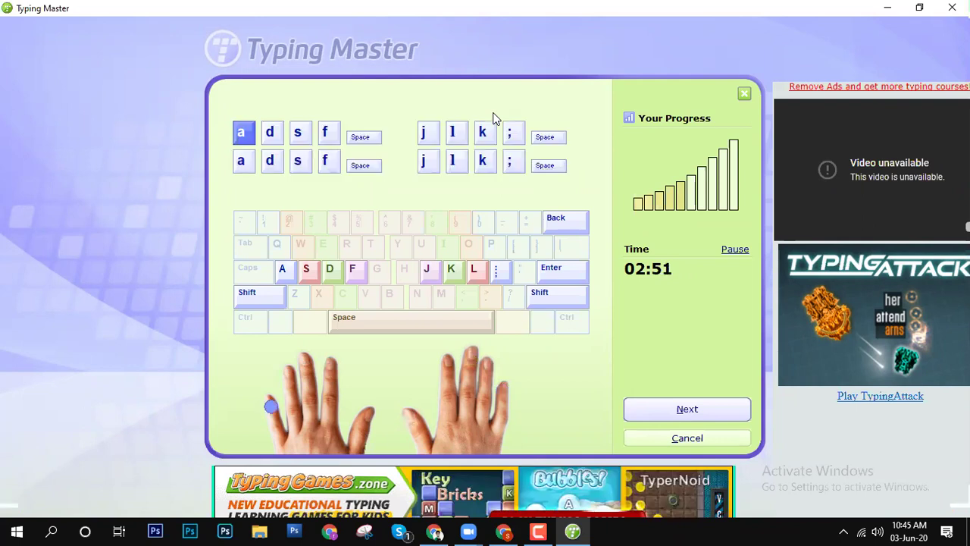
Step: Complete the alternating four-key drill sequences adsf and jlk;, going through both groups twice
type("adsf ")
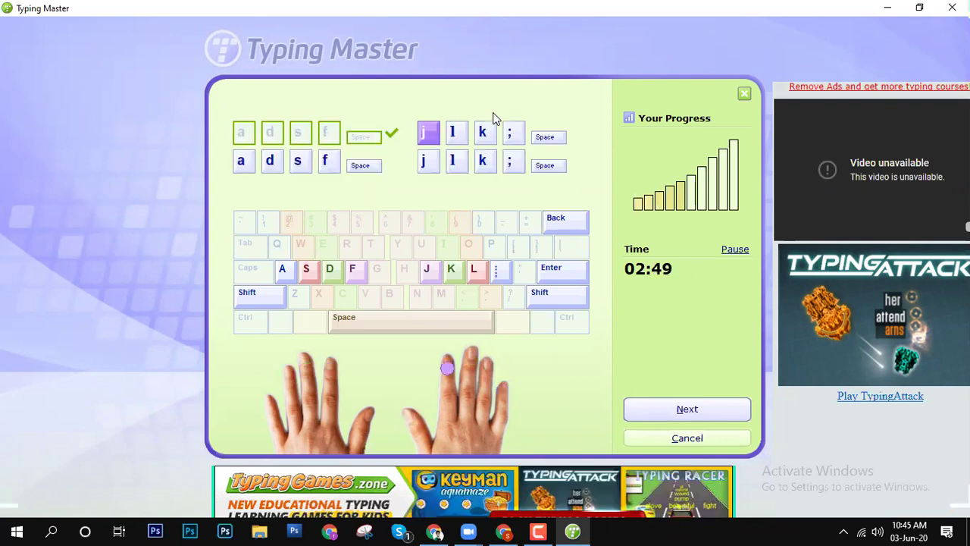
type("jlk; ")
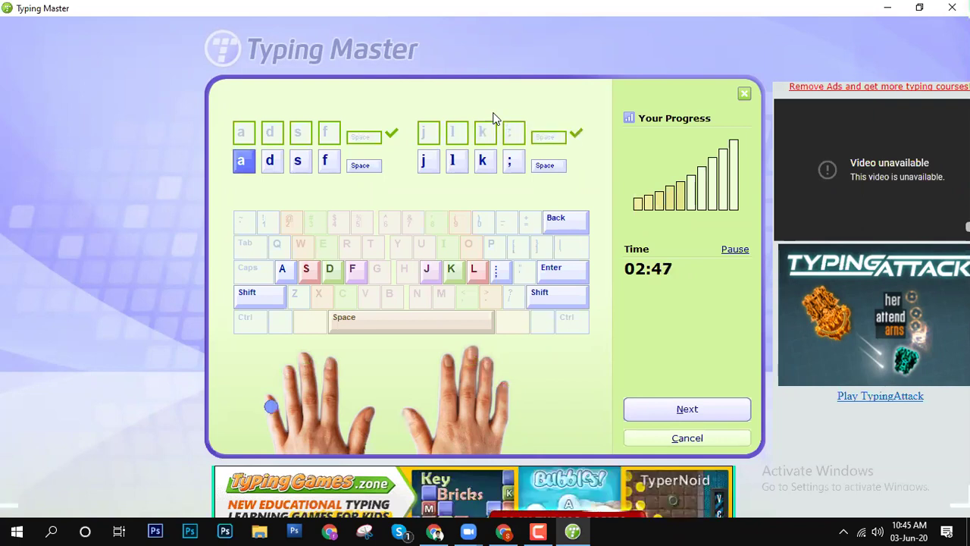
type("ads ")
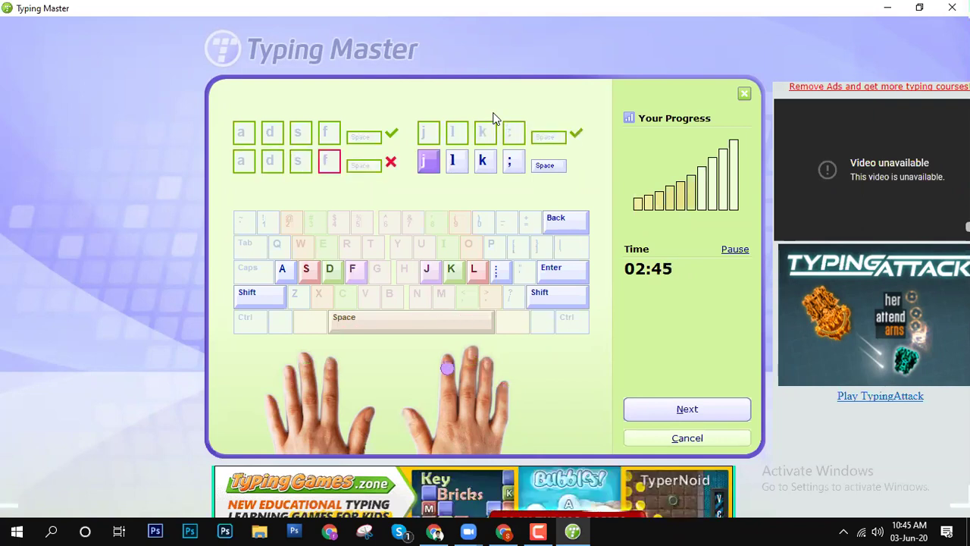
type("jlk; ")
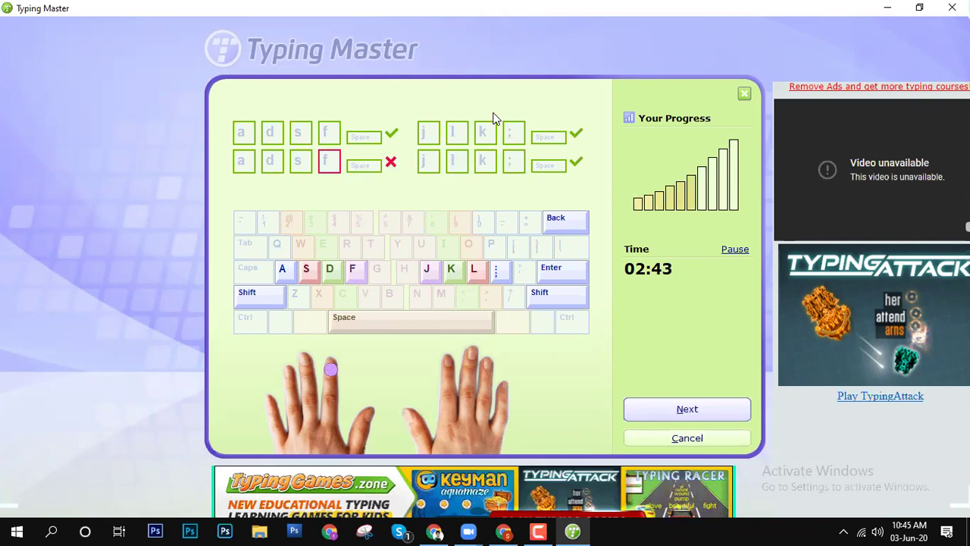
Step: Complete the drill pairs ;j and fa, entering each pair twice followed by a space
type(";j l")
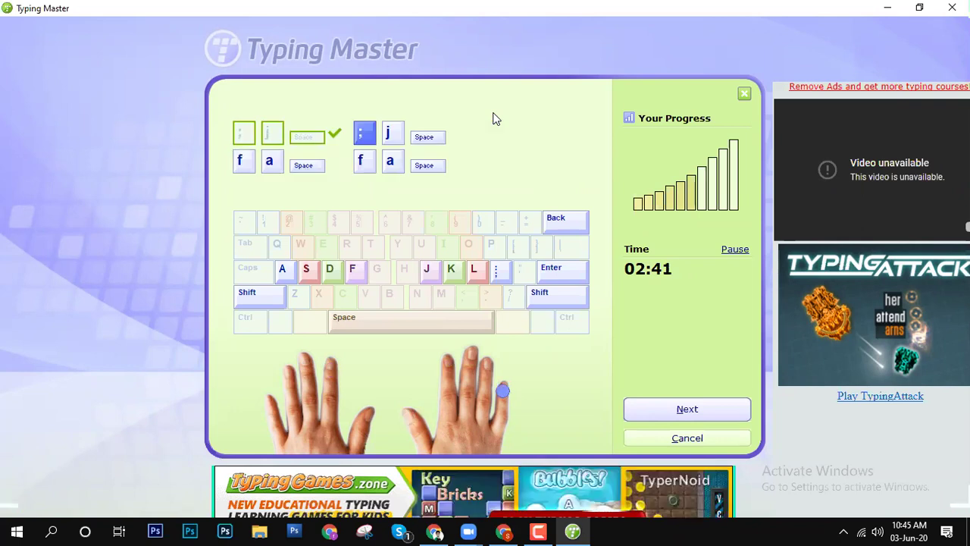
type("j fa ")
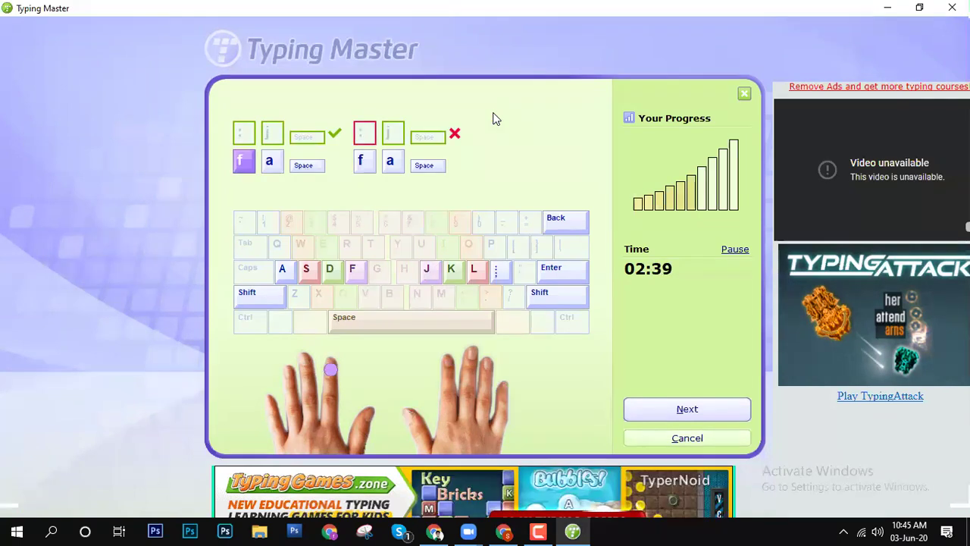
type("fa fa")
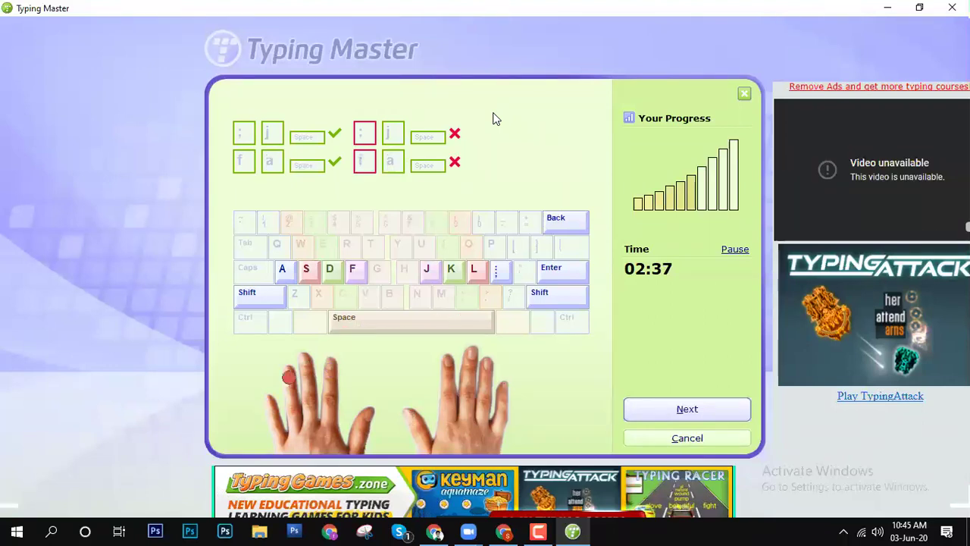
Step: Complete the drill pairs lk and sd and the four-key sequences ;jfa and lksd, entering each group twice with spaces between them
type("lk lk ")
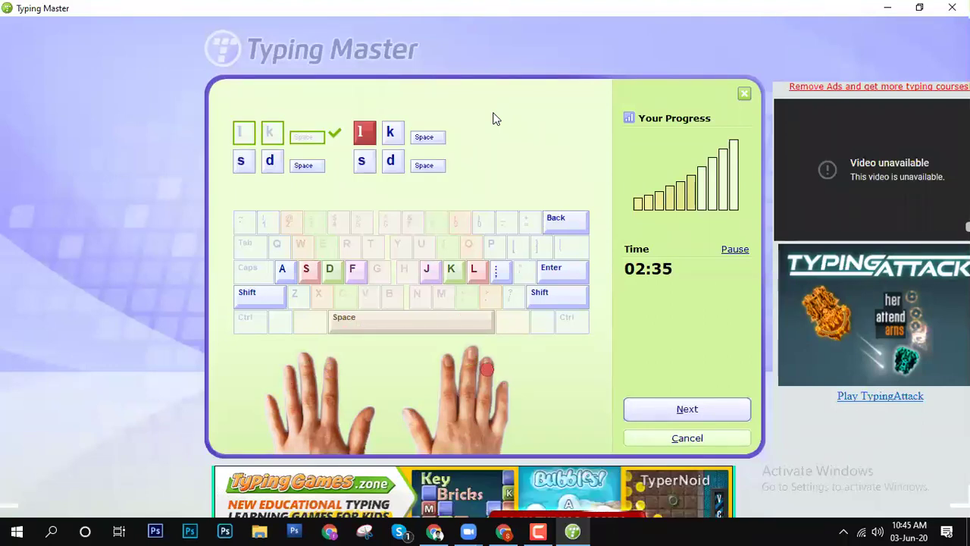
type("sd sd")
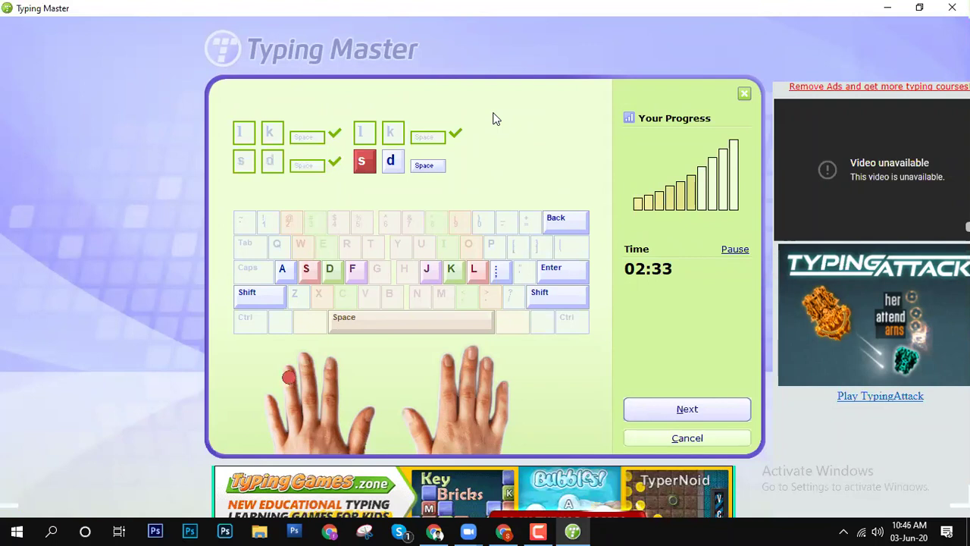
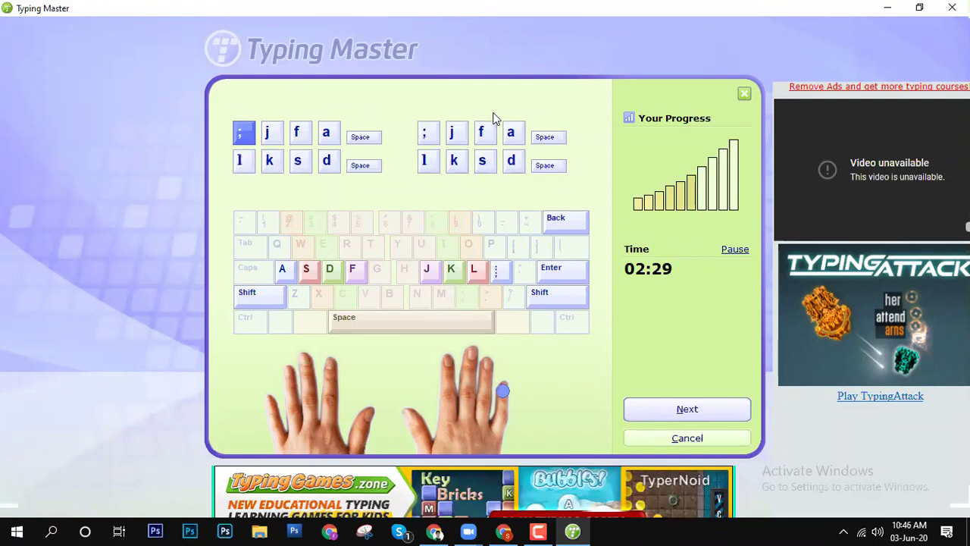
type(" ;jfa j")
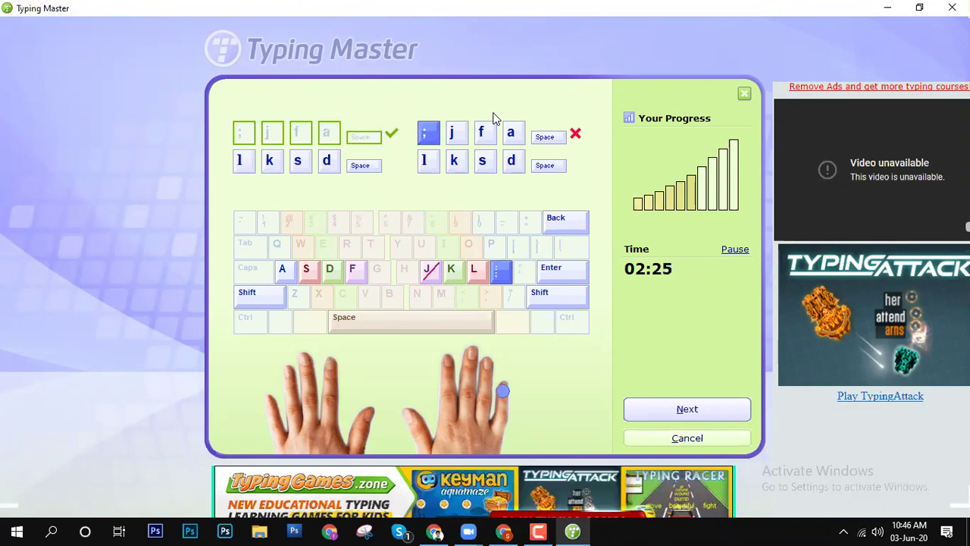
type(";jfa ")
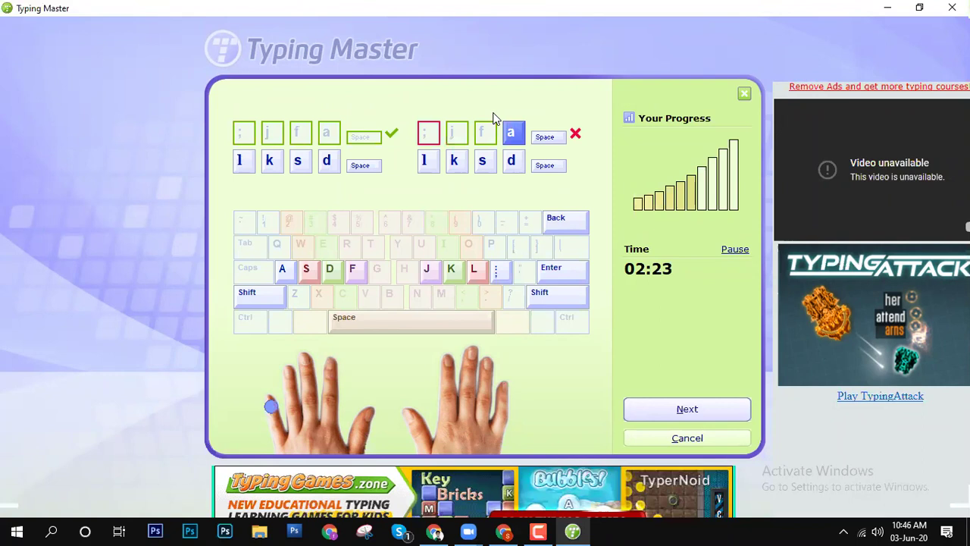
type("lk")
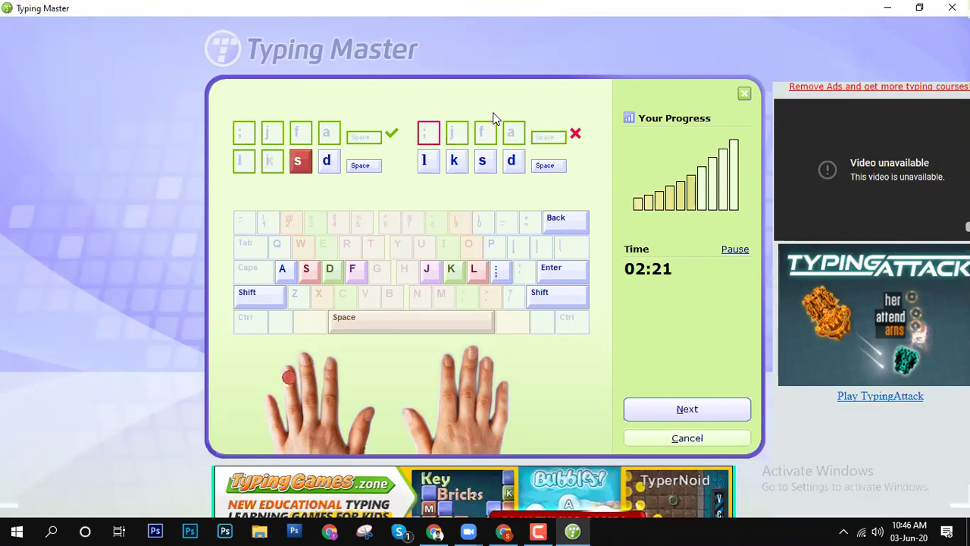
type("sd lk")
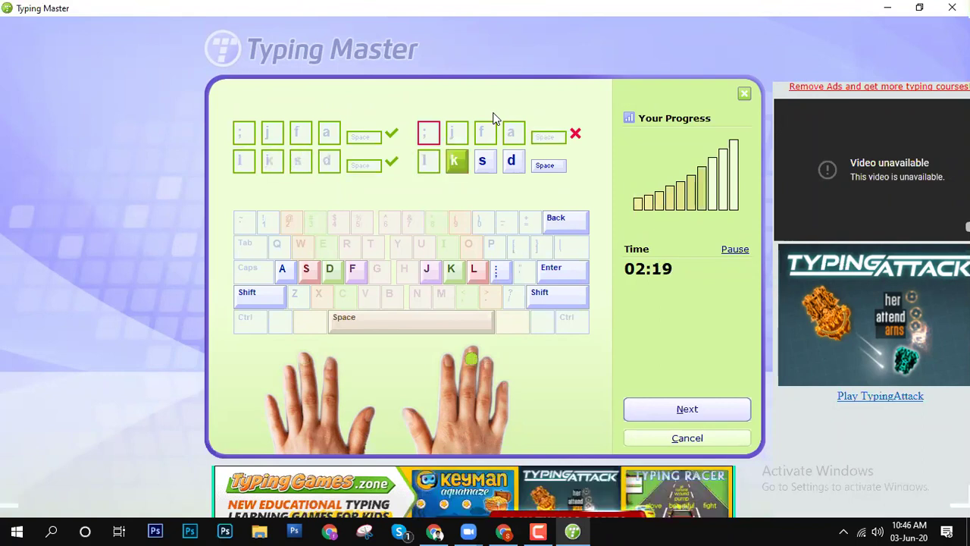
type("sd ")
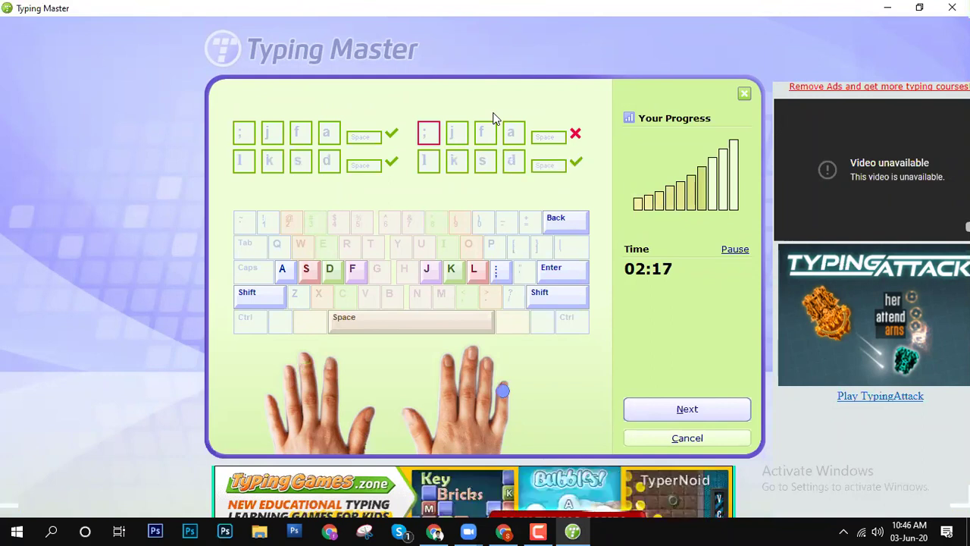
Step: Complete the double-letter drills aa, dd, jj, ll, ss, ff, kk and ;;, entering each followed by a space
type("aa")
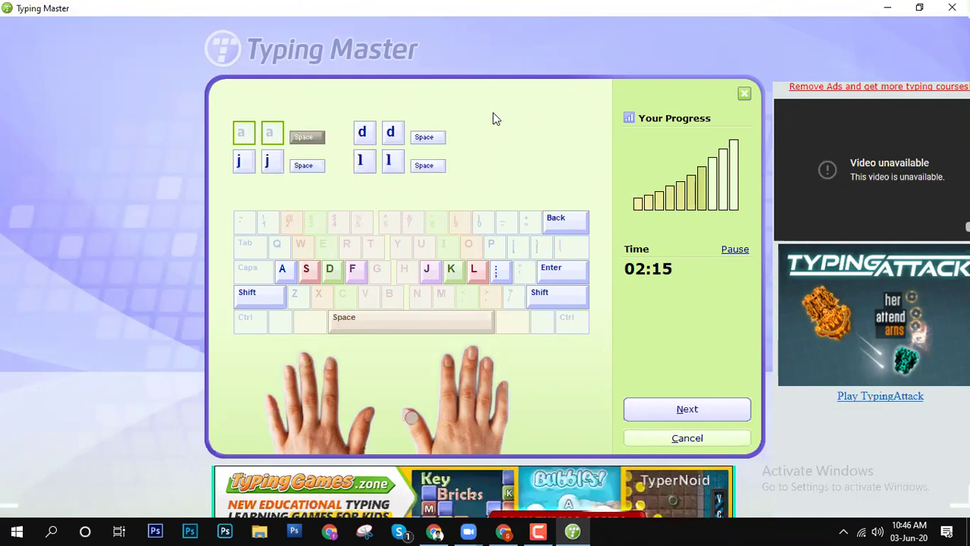
type(" dd ")
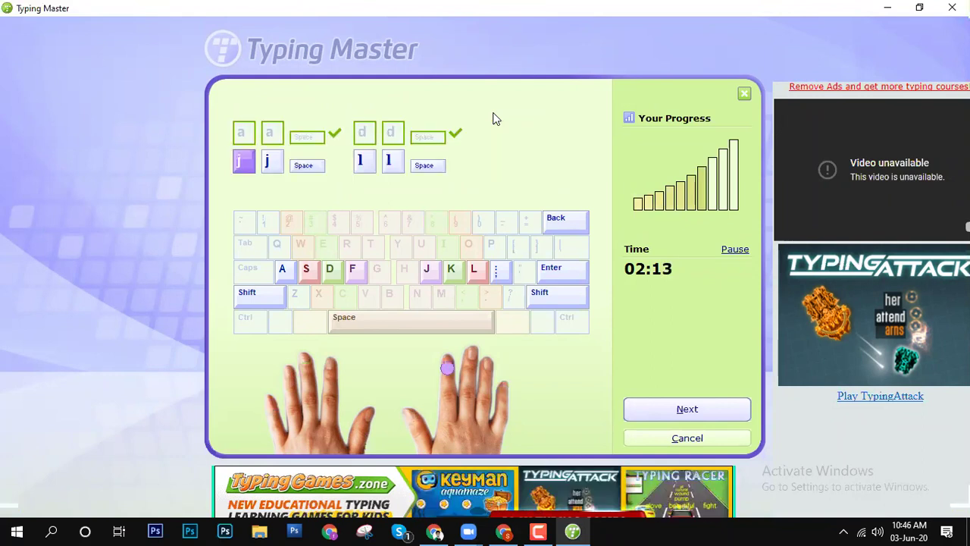
type("j")
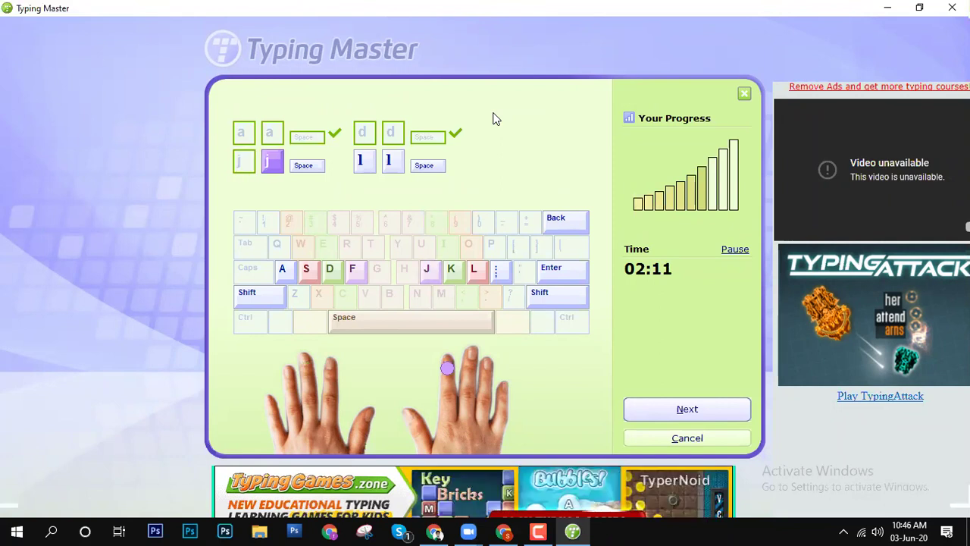
type("j l")
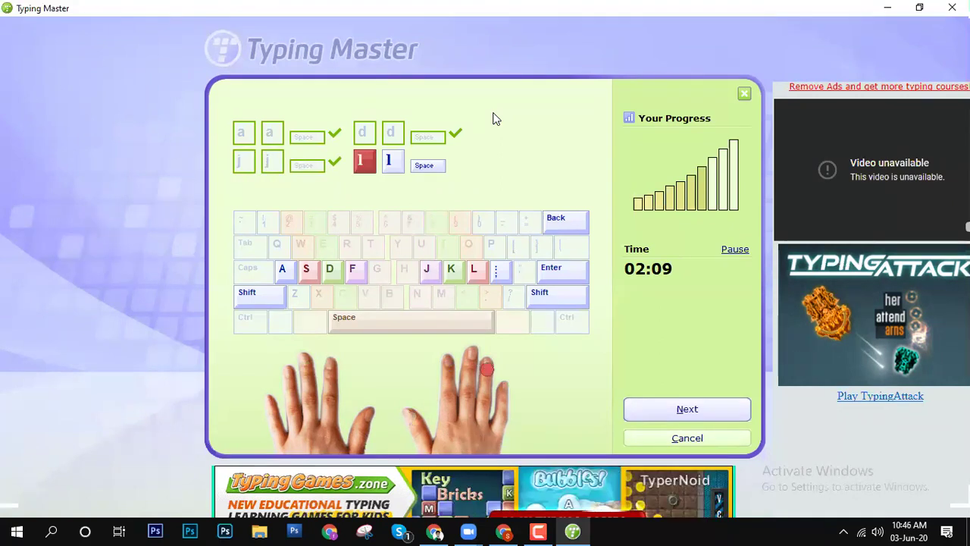
type("l ")
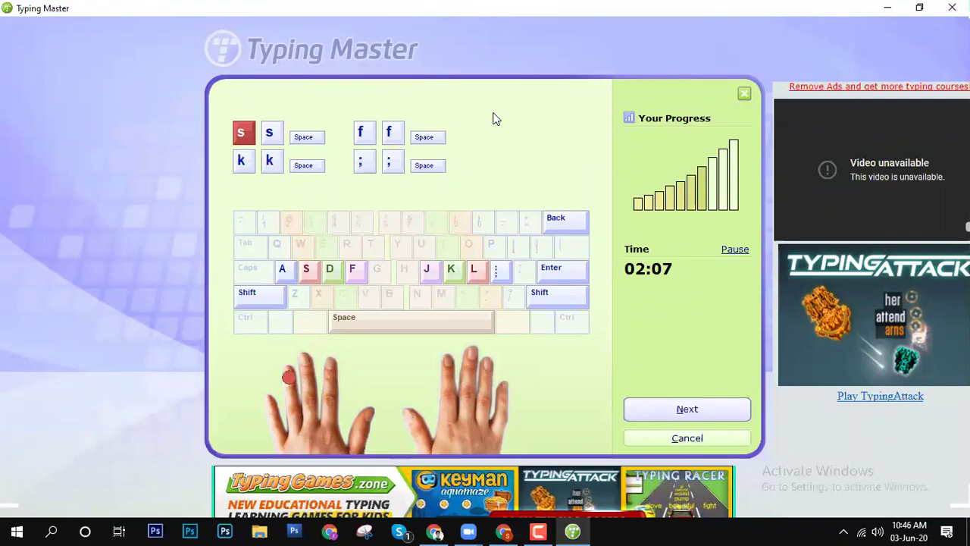
type("ss ff ")
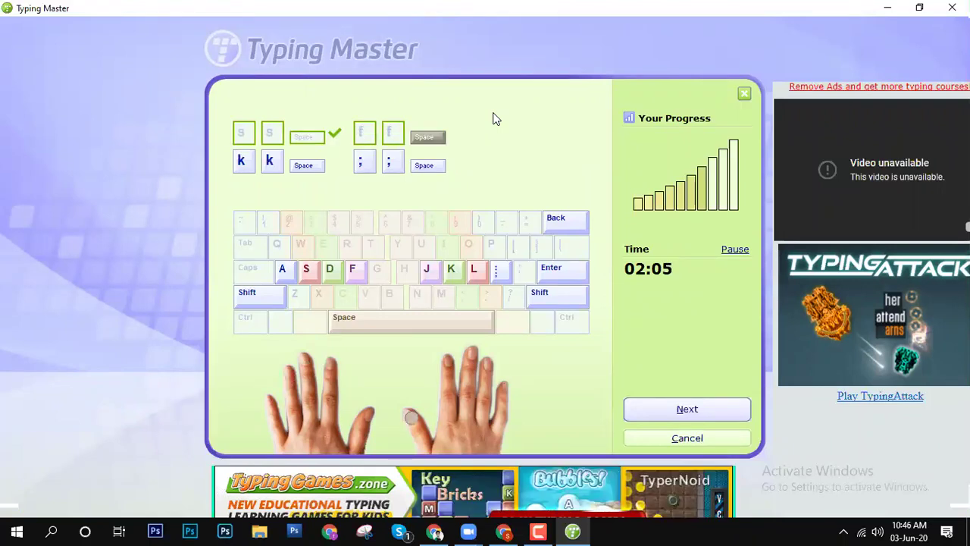
type("kk ;; ")
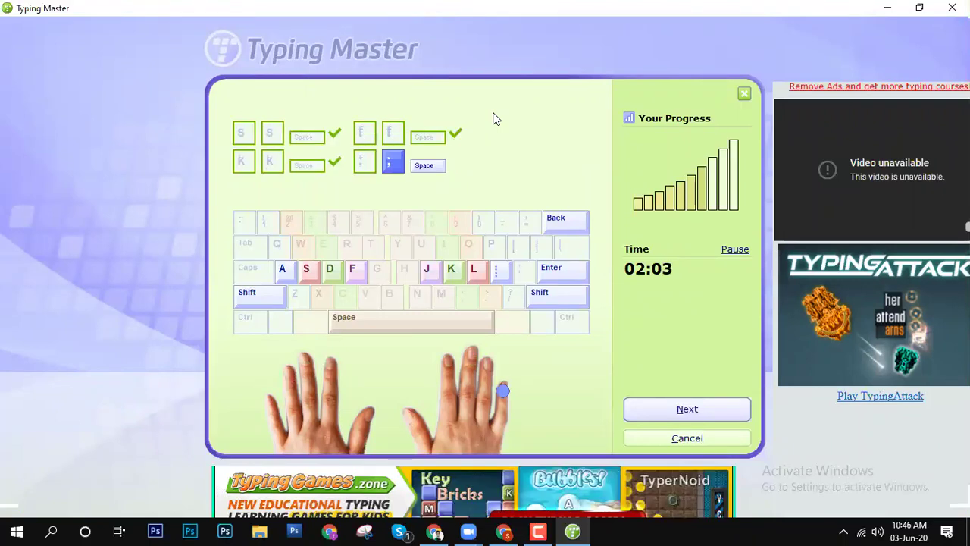
Step: Complete the four-key drill sequences adjl and sfk;, entering each sequence twice followed by a space
type("adl")
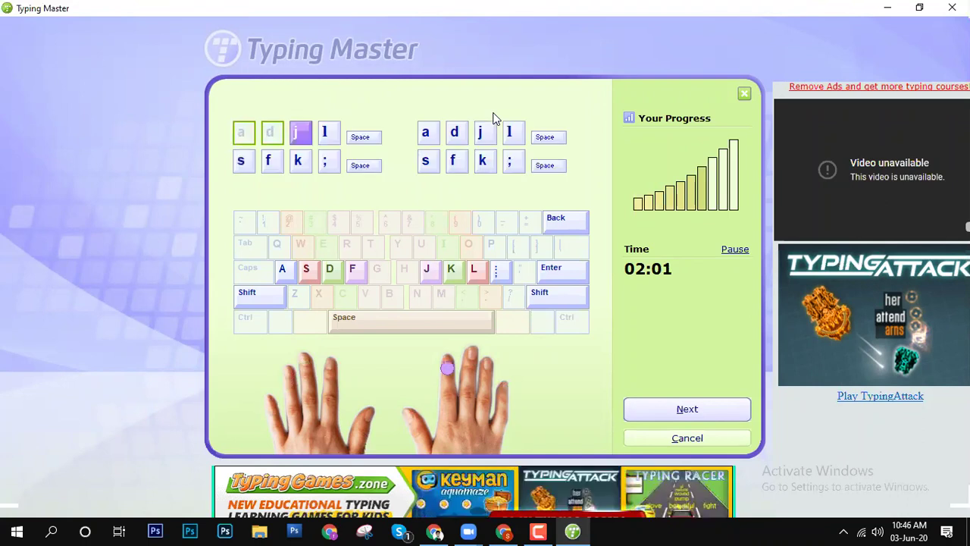
type("jl adjl ")
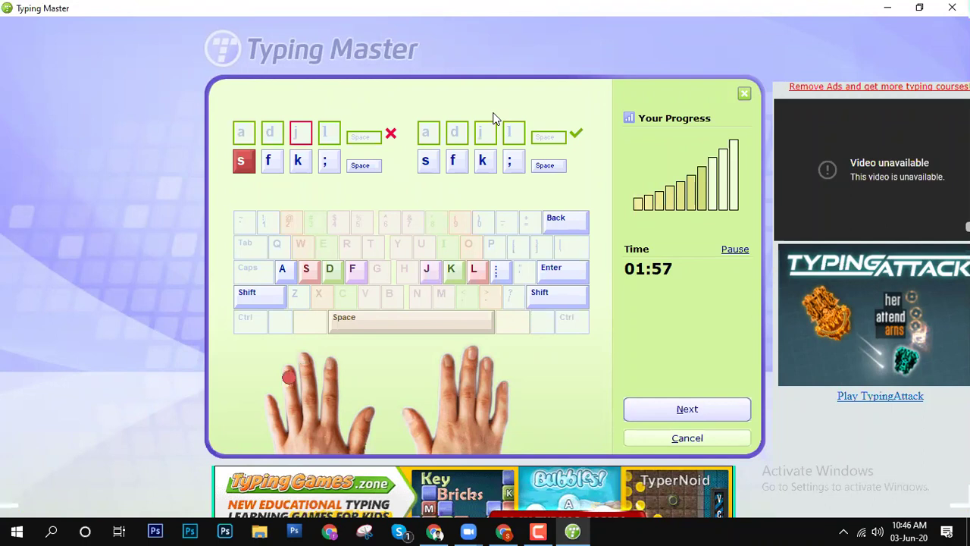
type("sfk; sfk; ")
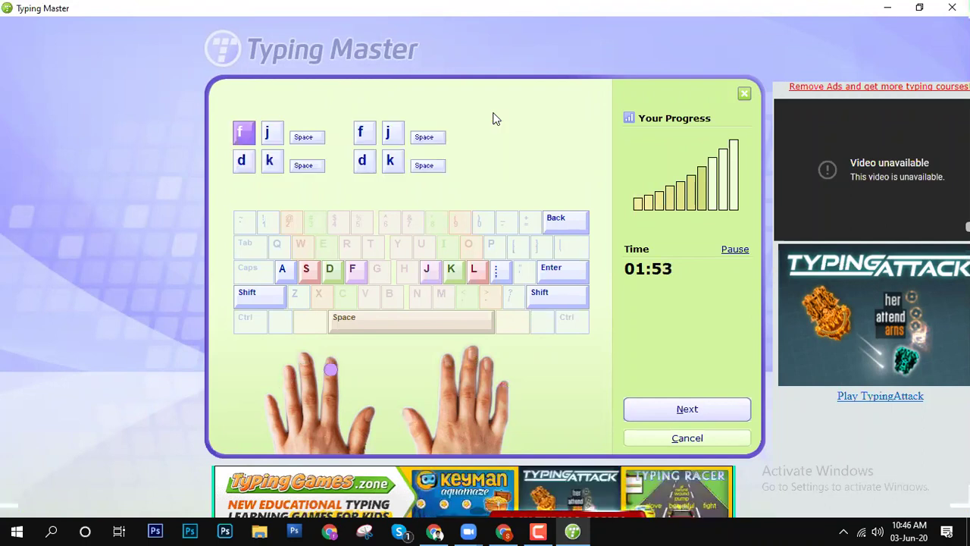
Step: Complete the mirrored-finger drill pairs fj, dk, sl and a;, entering each pair twice followed by a space
type("fj ")
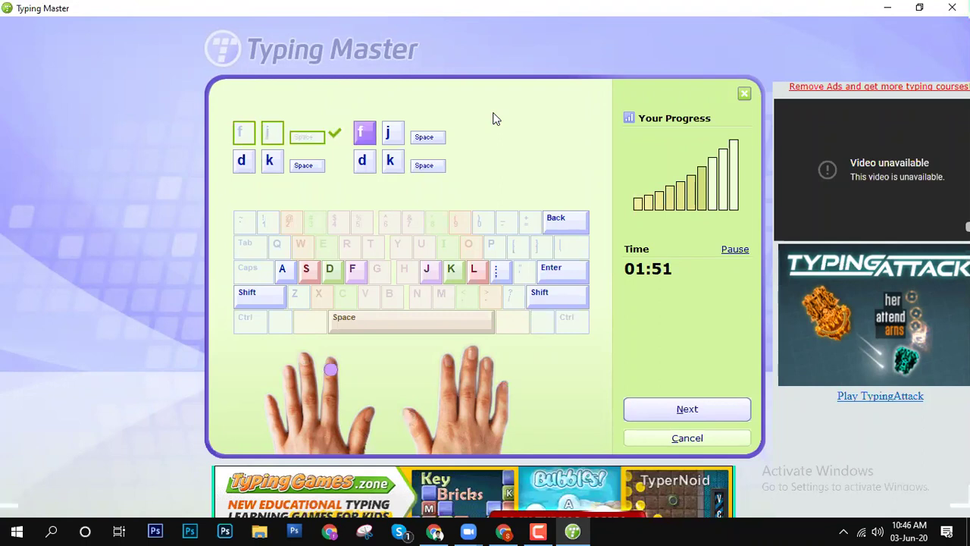
type("fj dk")
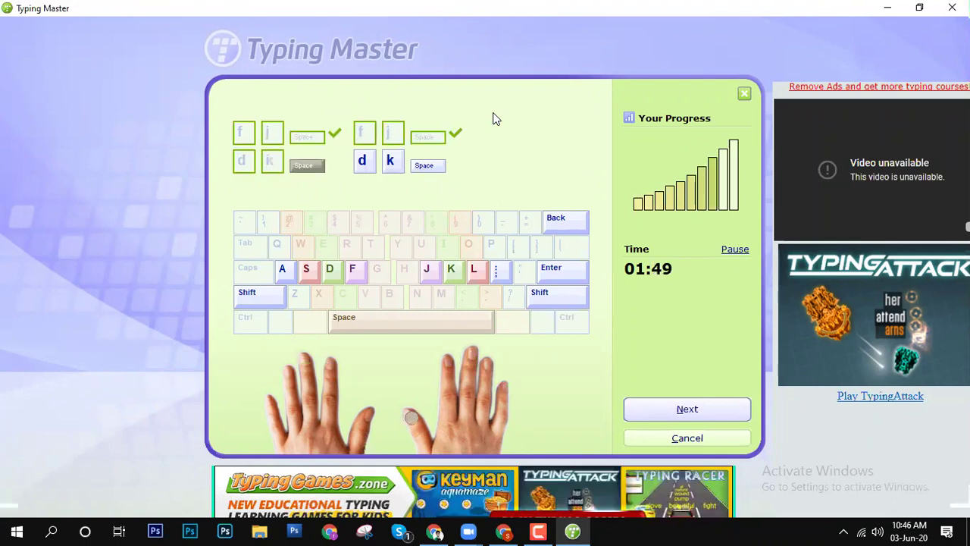
type(" dk ")
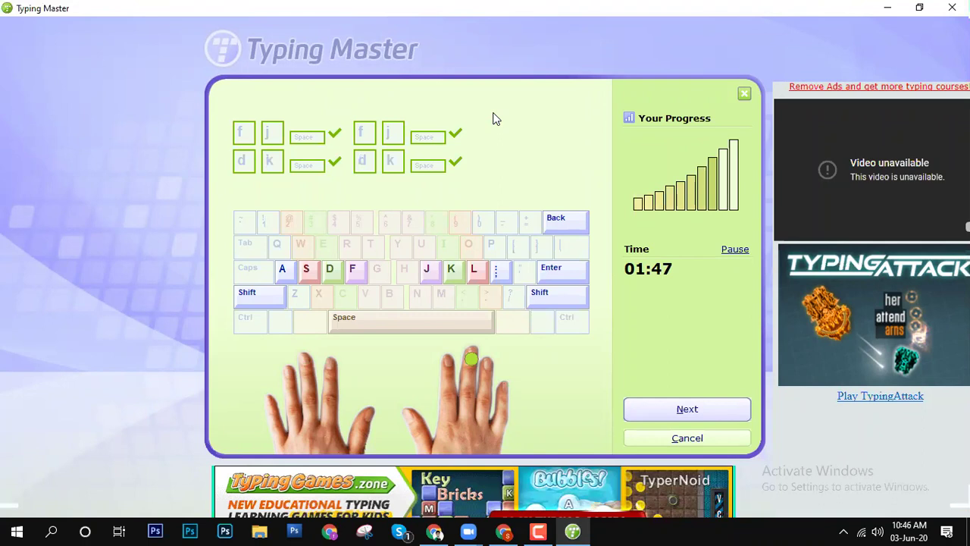
type("sl sl ")
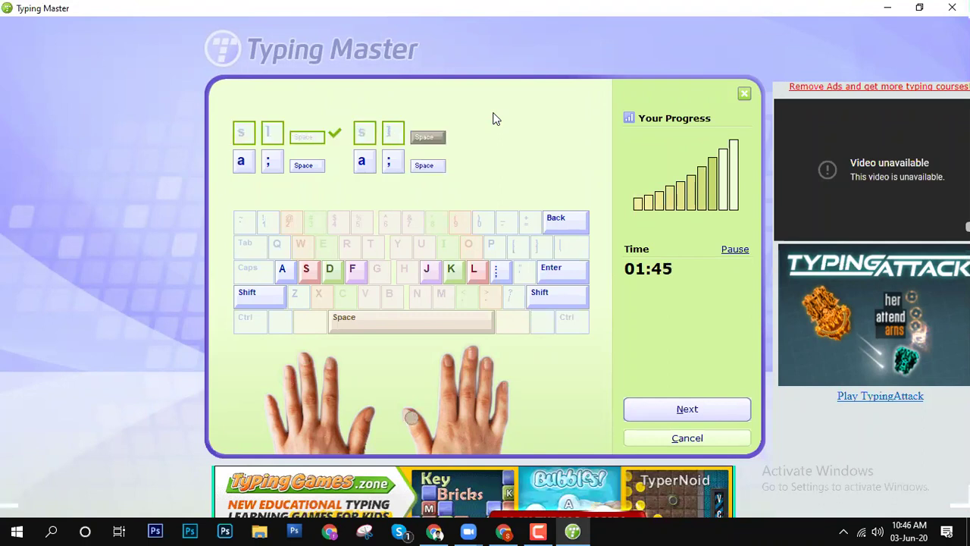
type("a; a; ")
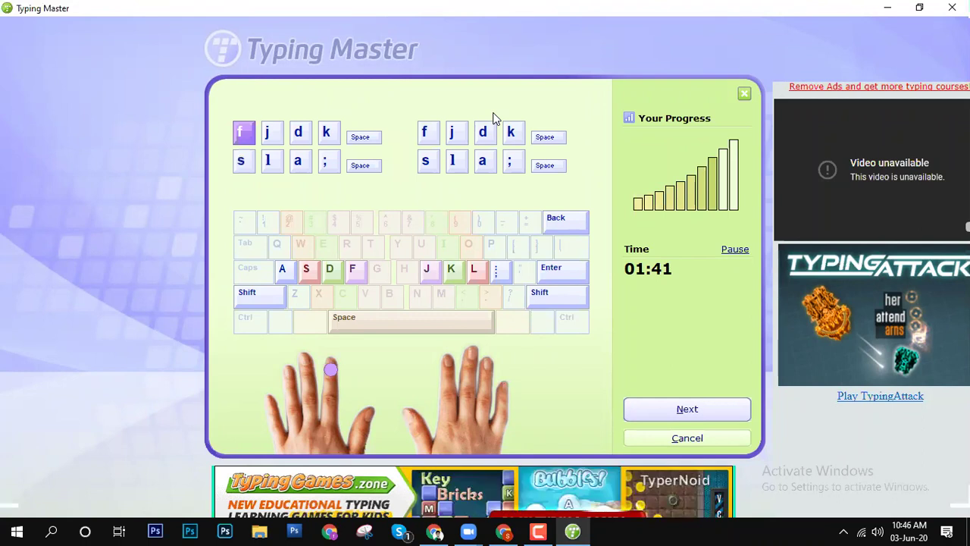
Step: Complete the combined drill sequences fjdk and sla;, going through each sequence twice with spaces between them
type("fjdf")
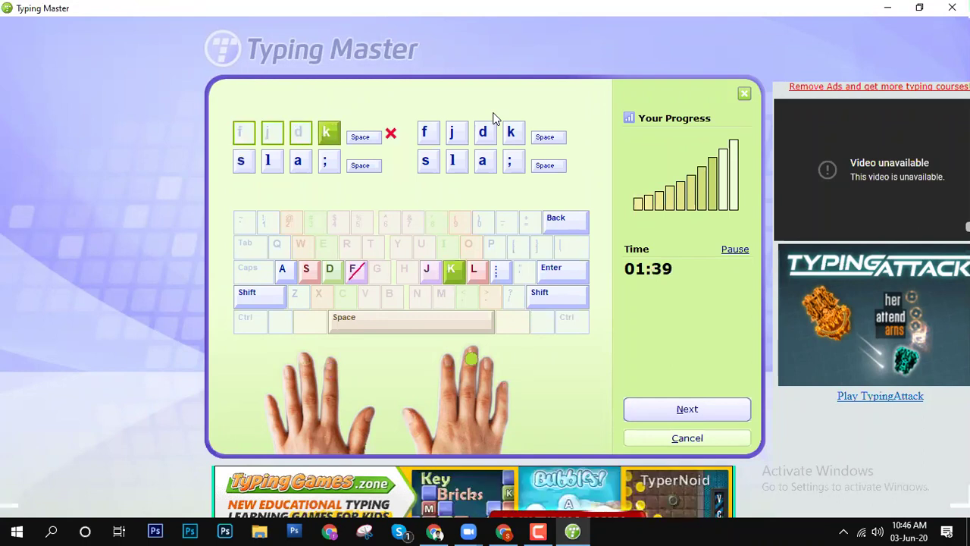
type("k fjk")
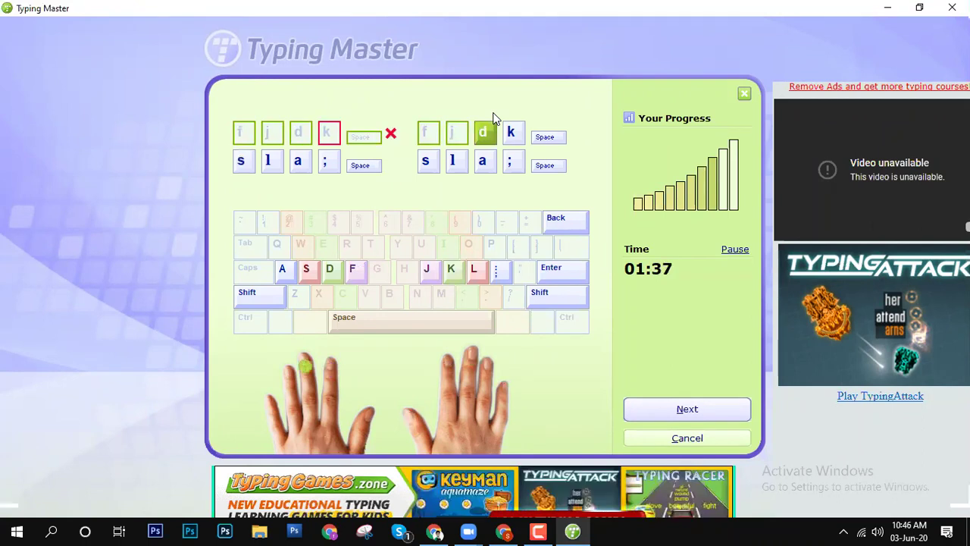
type("k ")
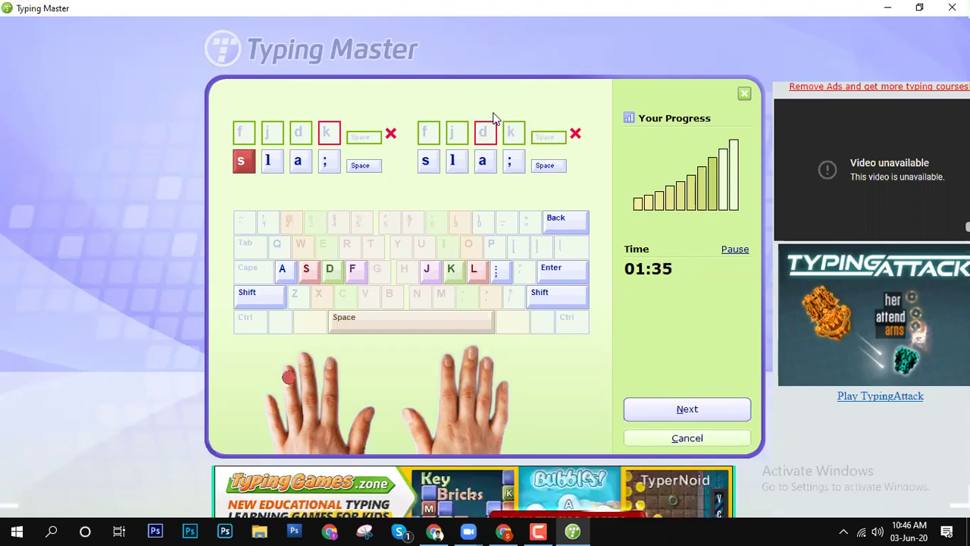
type("sla;")
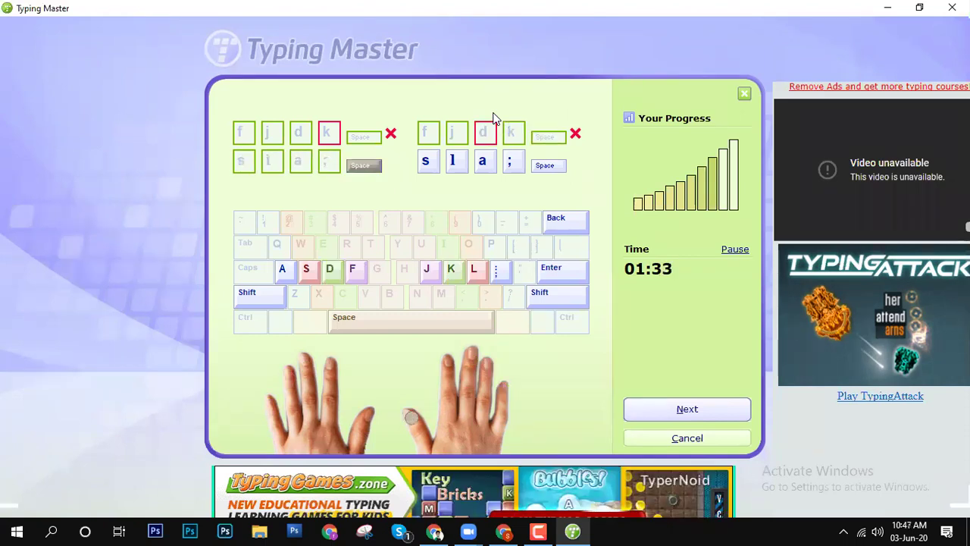
type(" sl")
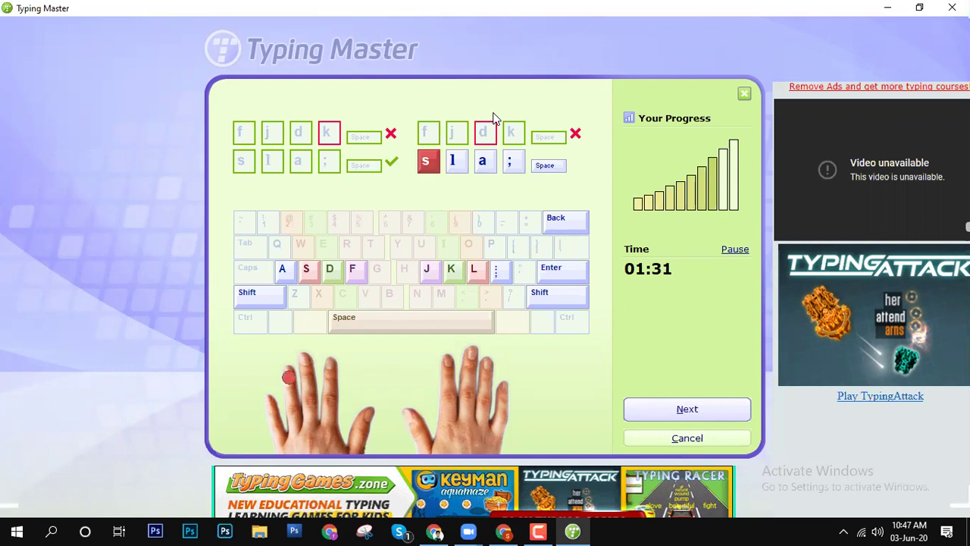
type("a; ")
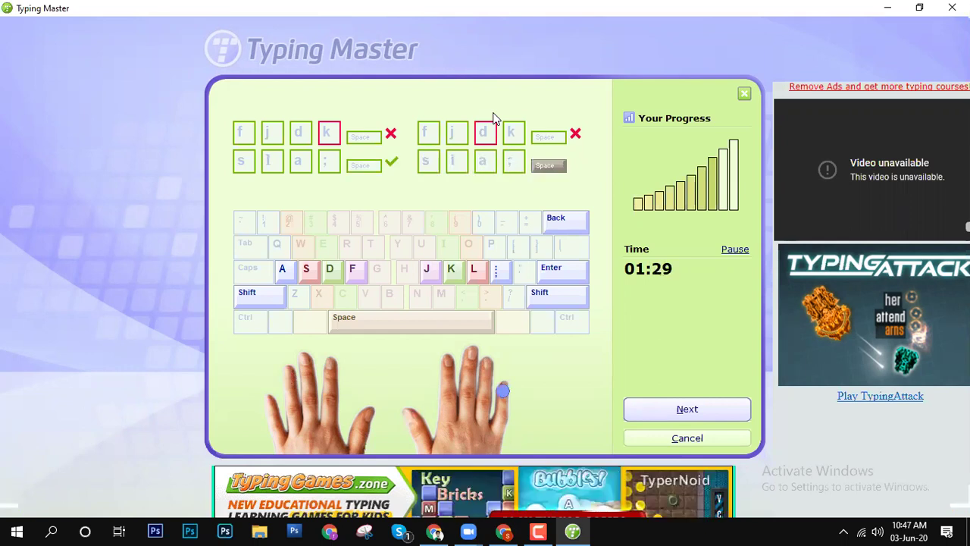
Step: Complete the drill pairs ja, ks, ld and ;a, entering each pair twice followed by a space
type("ja ")
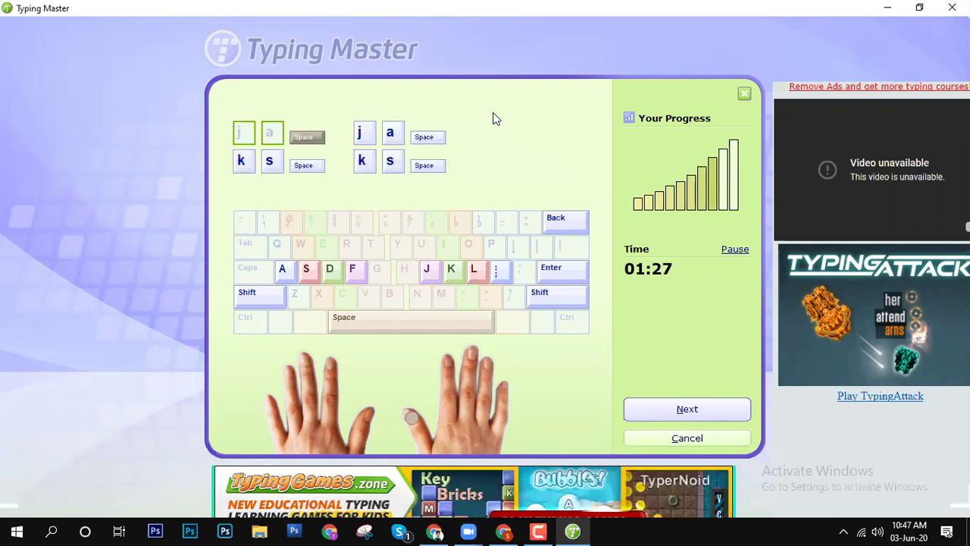
type("ja ks ")
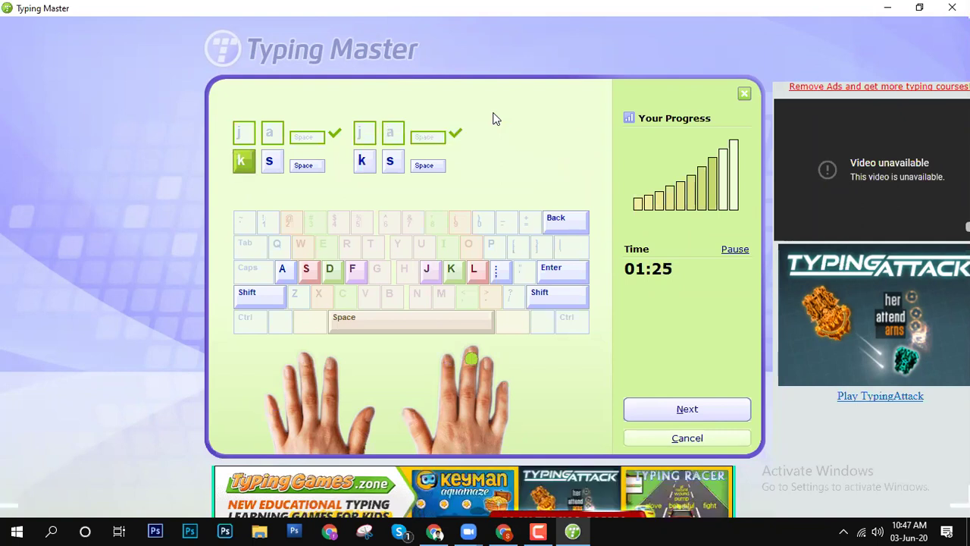
type("ks ks")
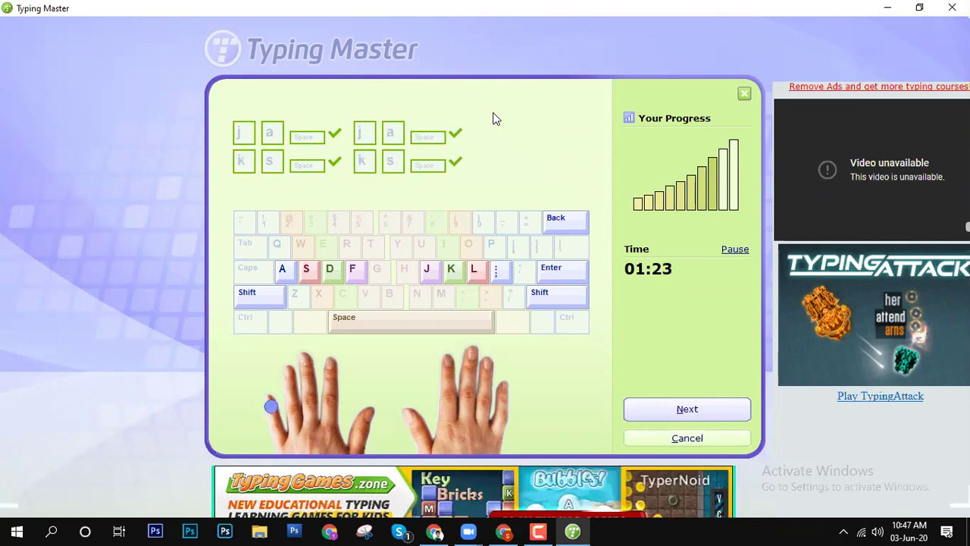
type("ld ")
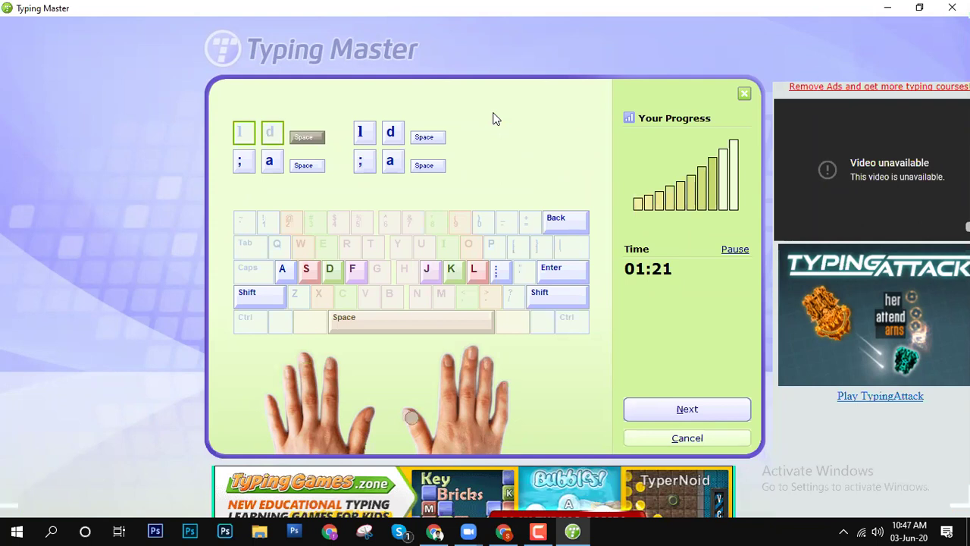
type("ld ")
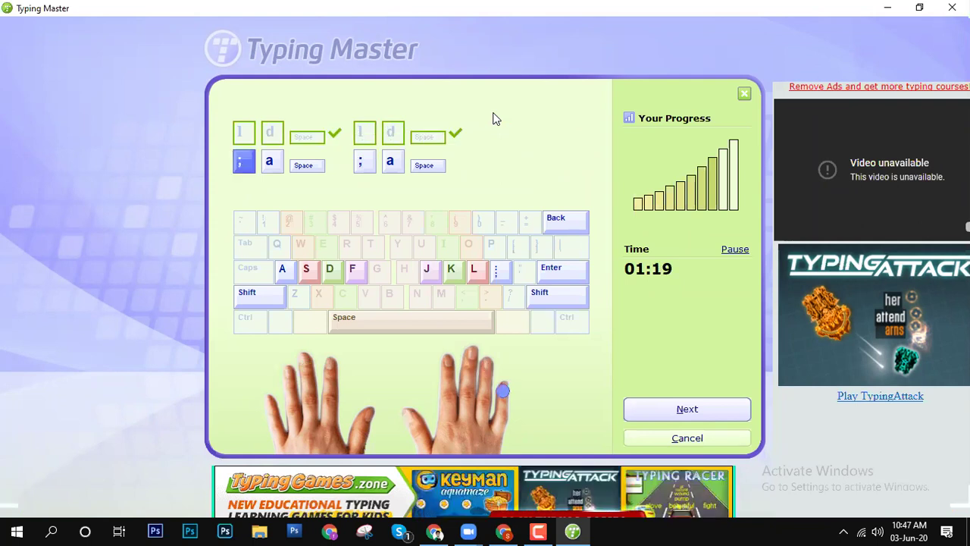
type(";a ;a ")
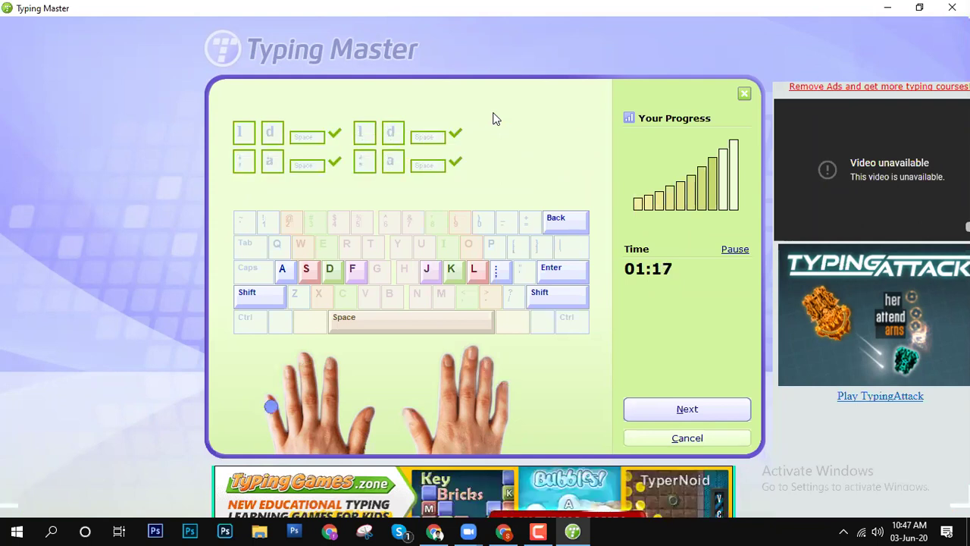
Step: Complete the combined drill sequences jaks and ld;a, going through each sequence twice with a space after each
type("jaks ")
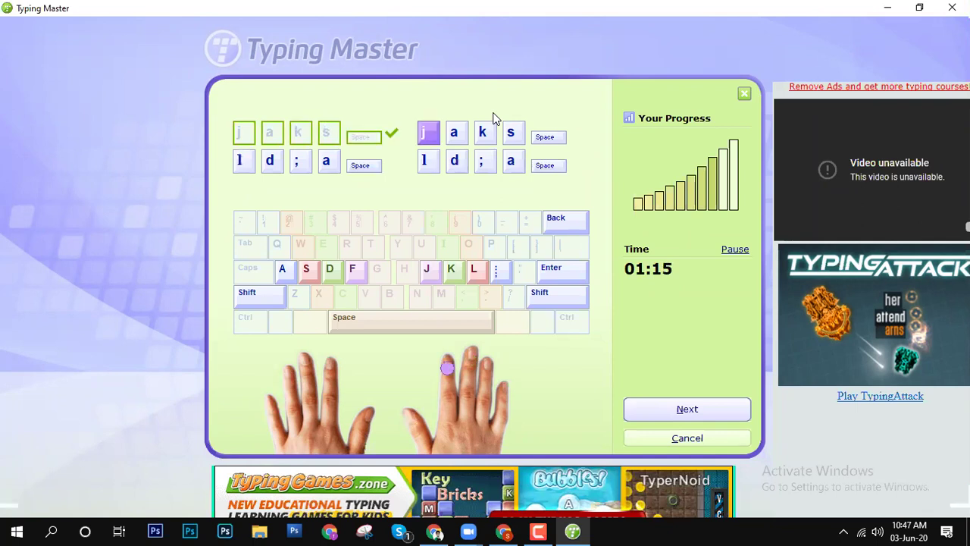
type("jaks ")
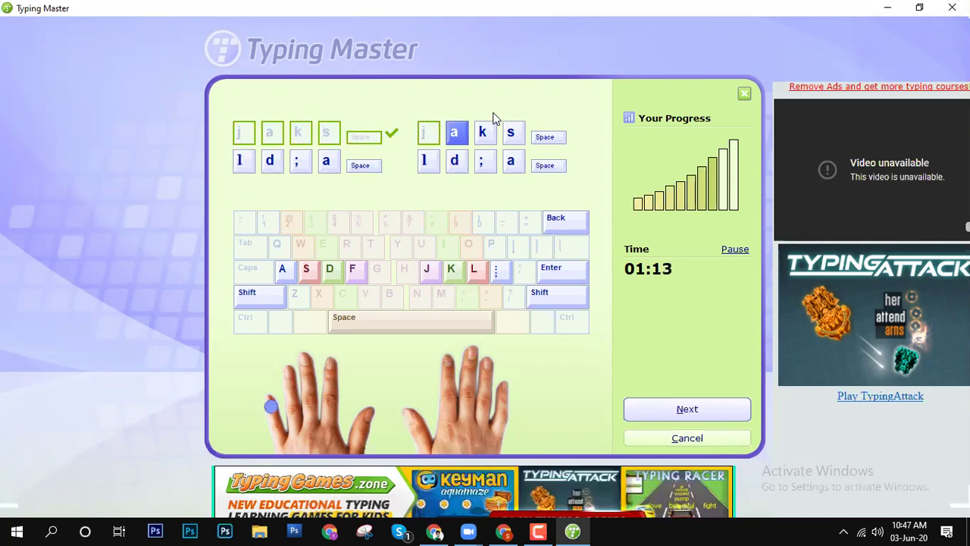
type("ld")
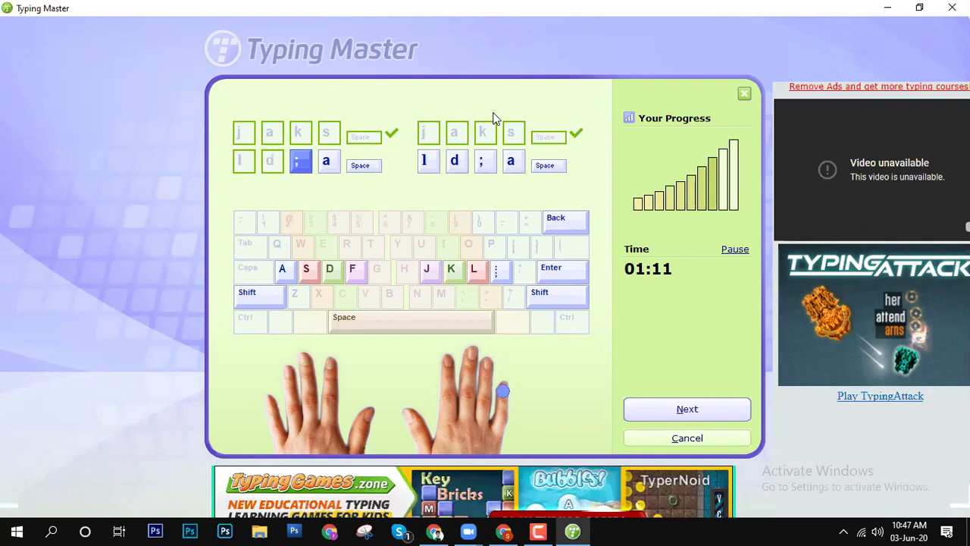
type(";")
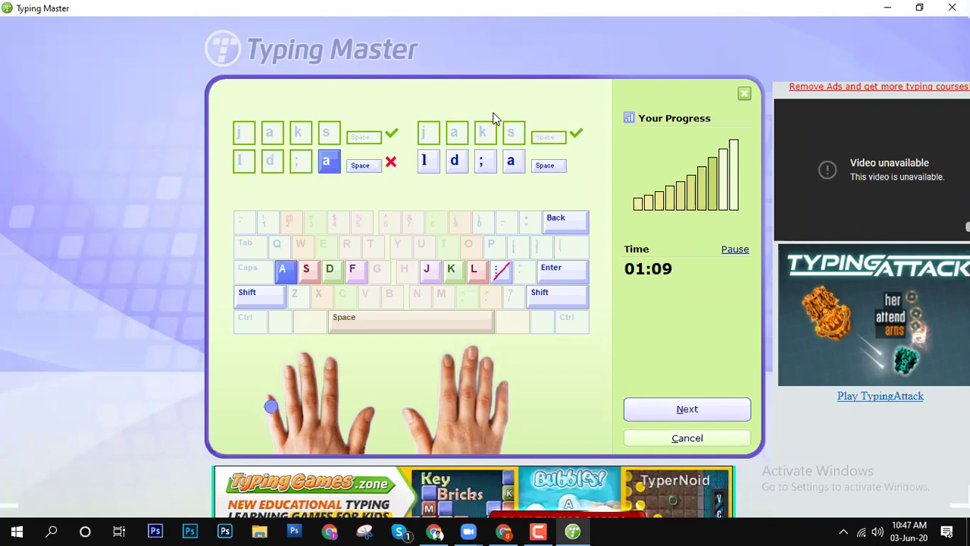
key("space")
type("da l")
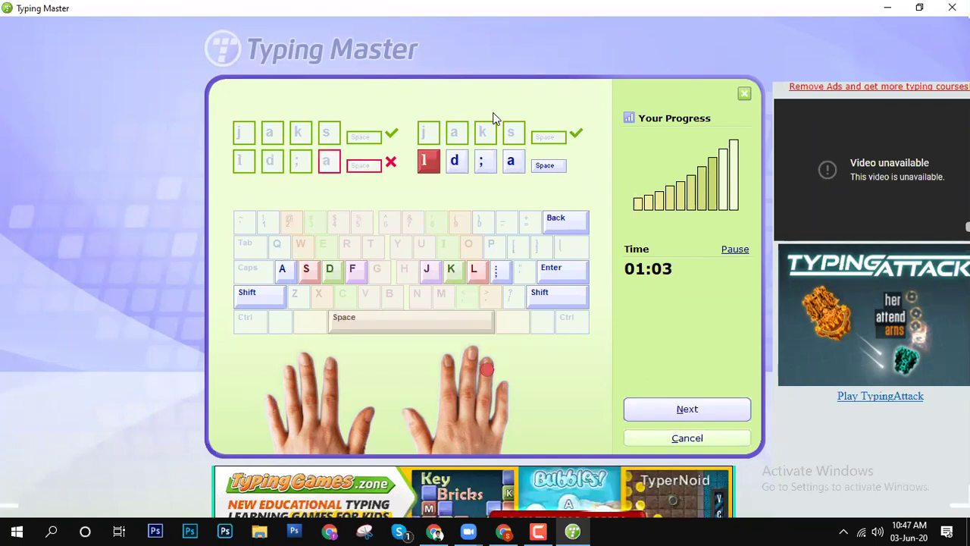
type("d;a ")
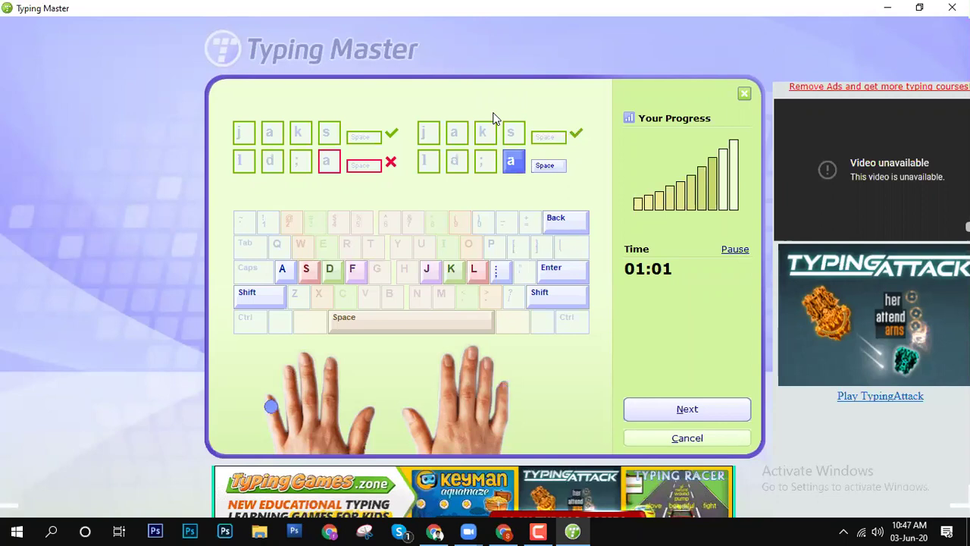
Step: Complete the drill pairs aj and sk, entering each pair twice followed by a space
type("a")
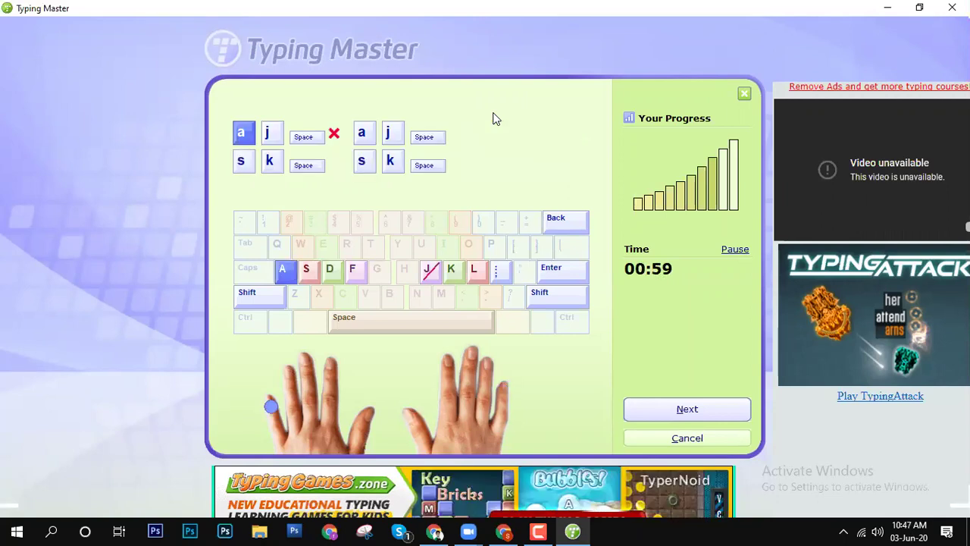
type("j ")
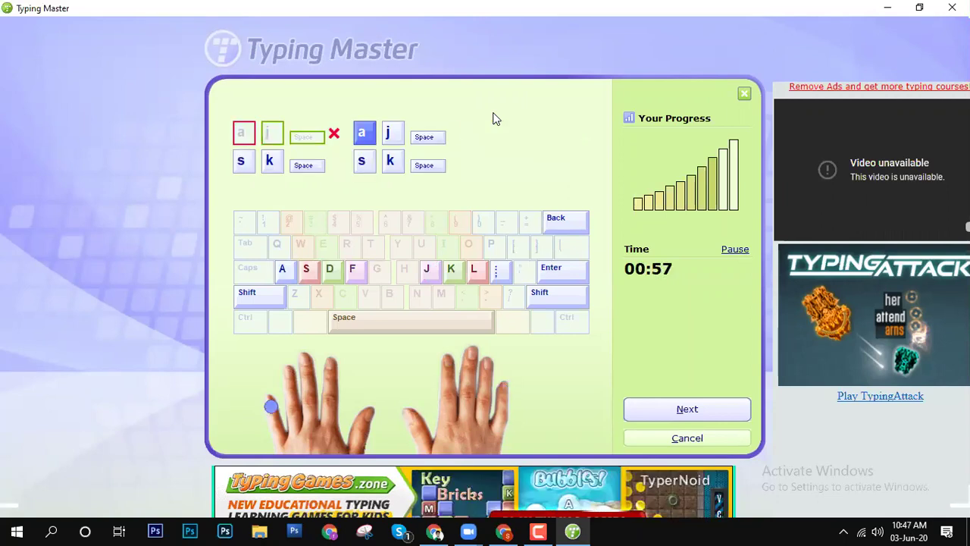
type("jo")
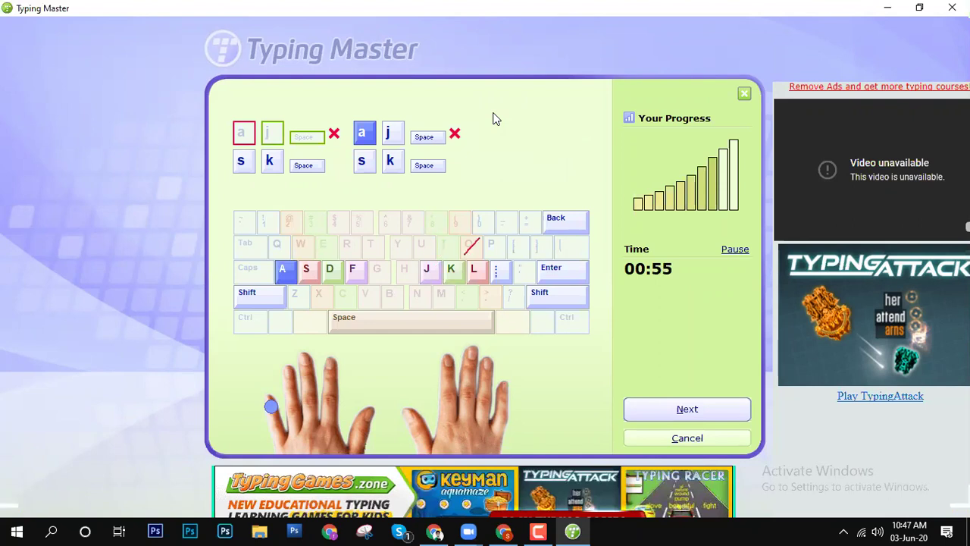
type("aj")
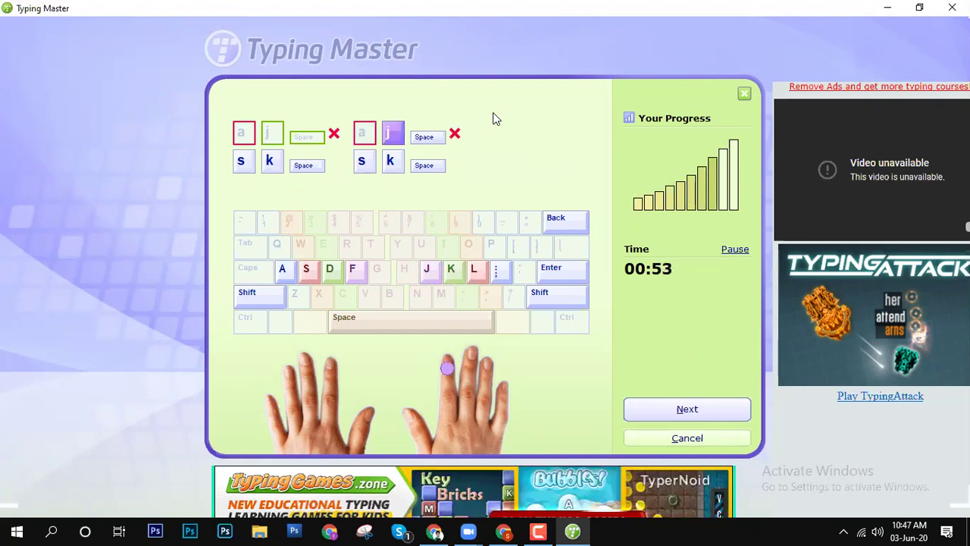
type("a")
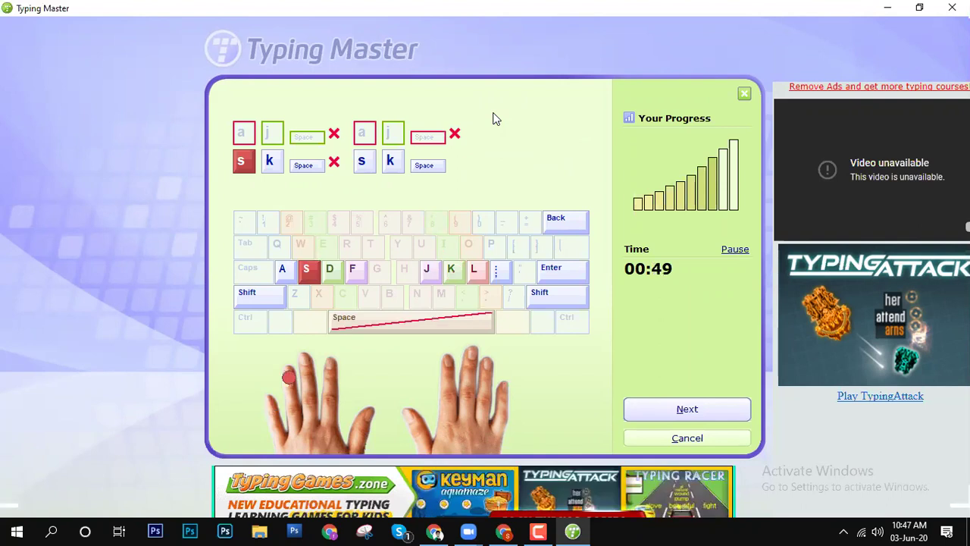
type(" a")
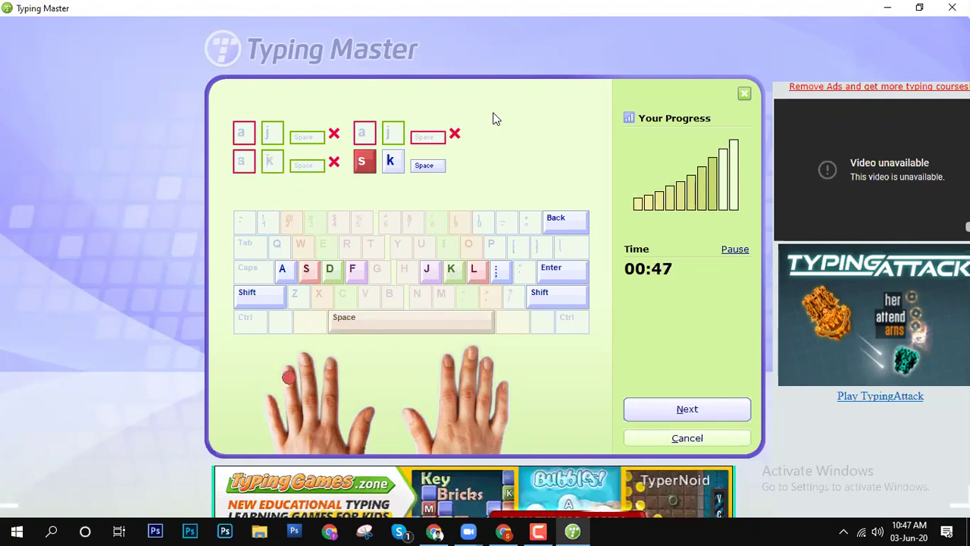
type("sk")
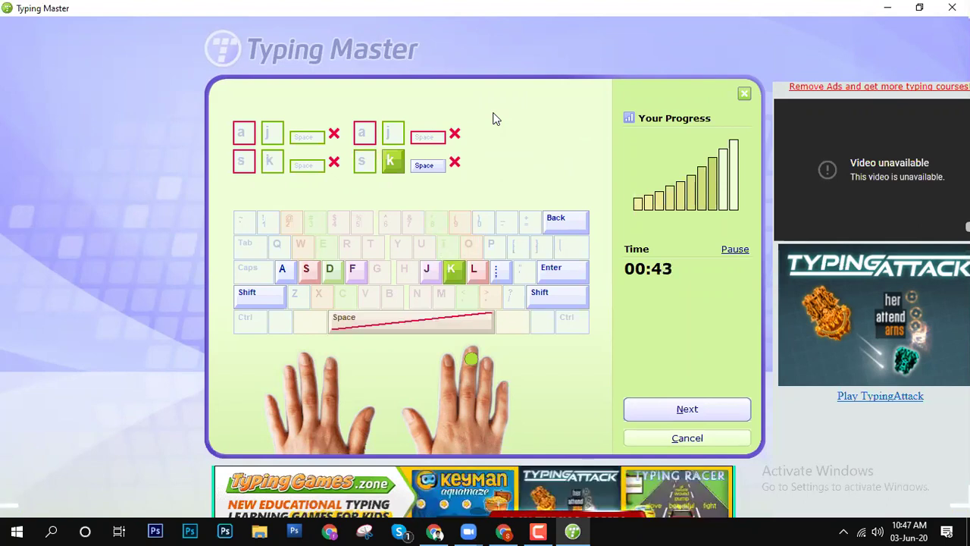
type(";")
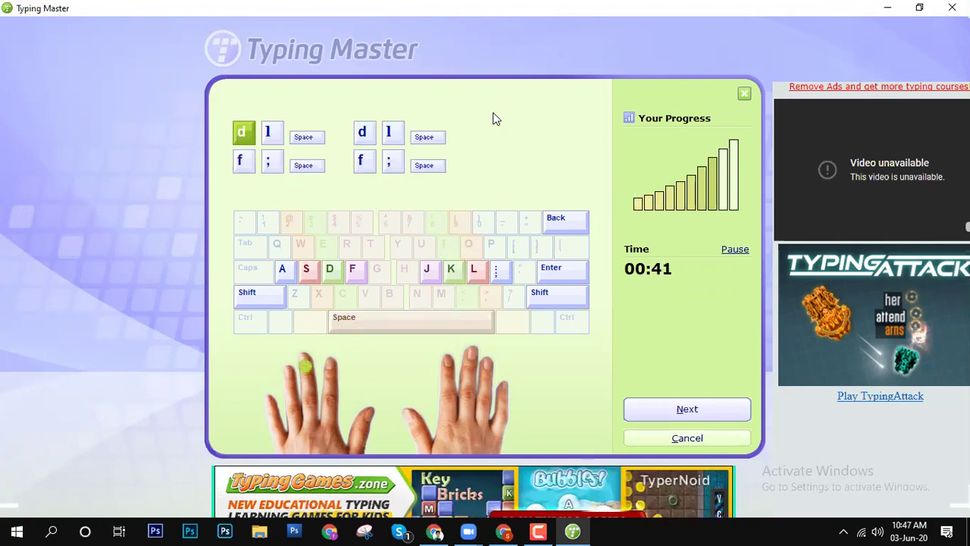
Step: Complete the drill pairs dl and f;, entering each pair twice followed by a space
type("dl l")
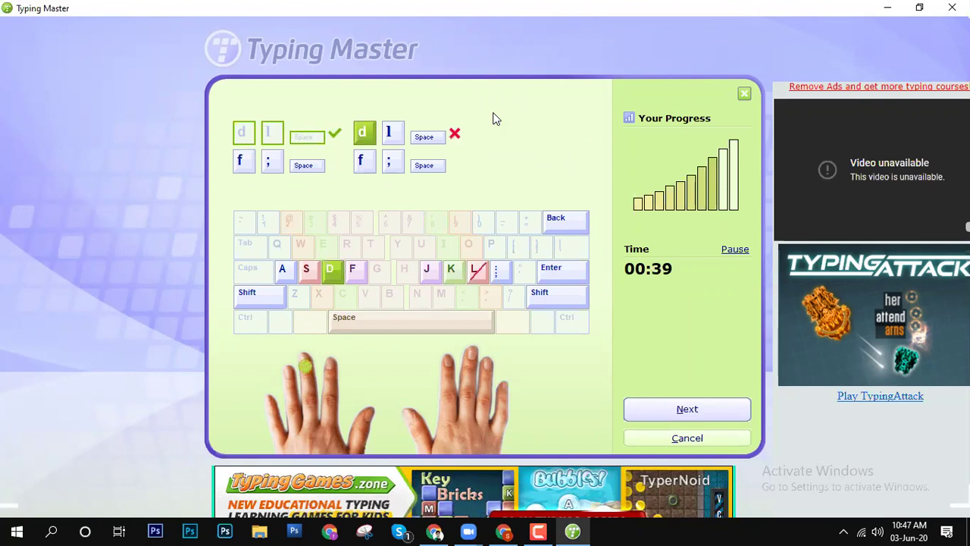
type("k")
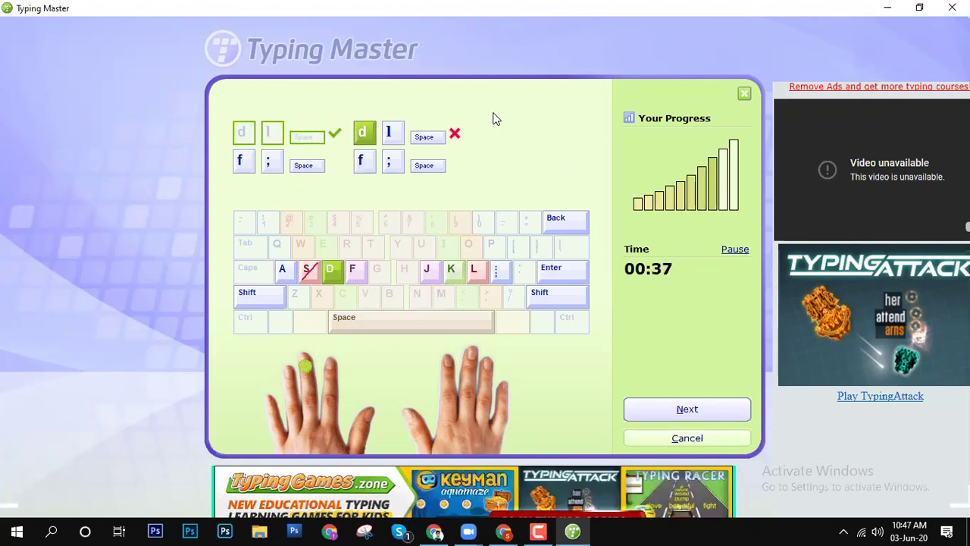
type("dl ")
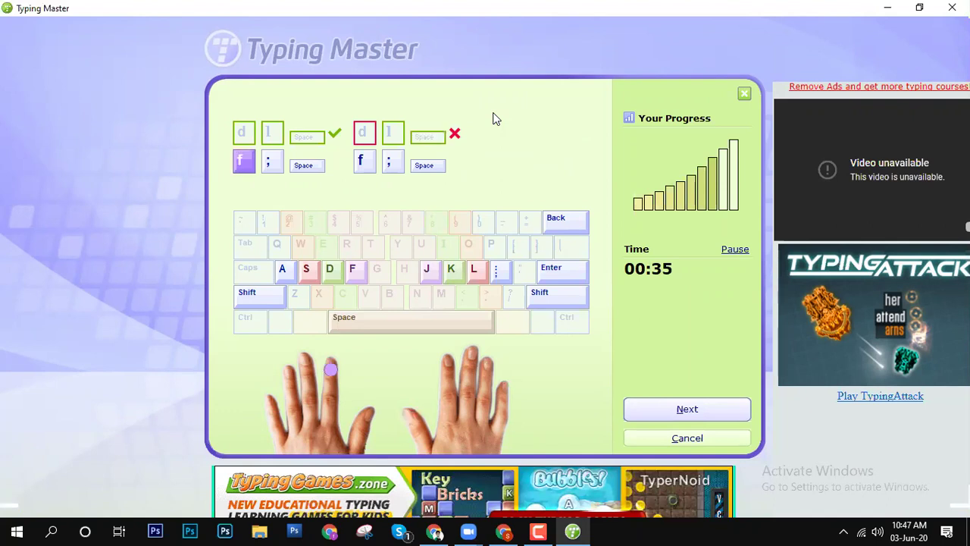
type("f; f; ")
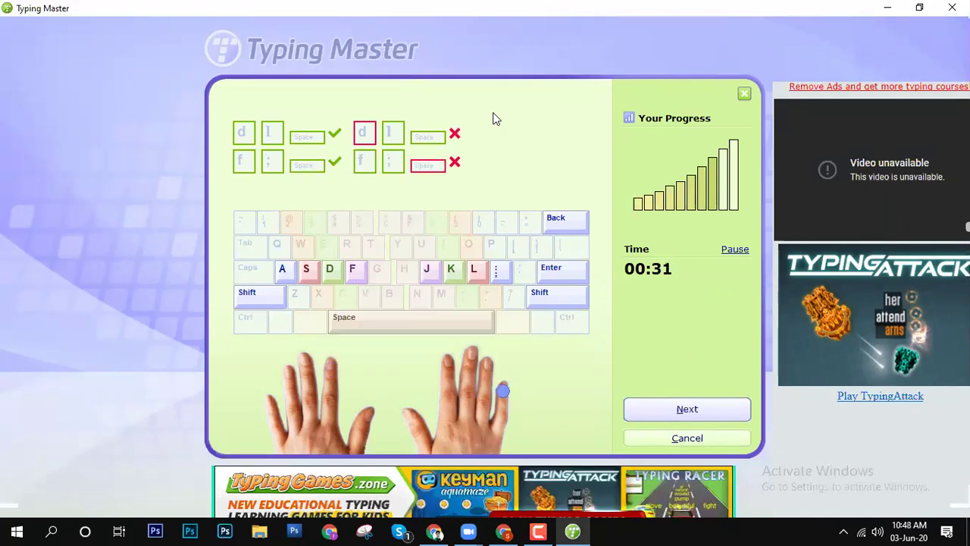
Step: Complete the combined drill sequences ajsk and dlf;, entering each sequence twice followed by a space
type("ajsk")
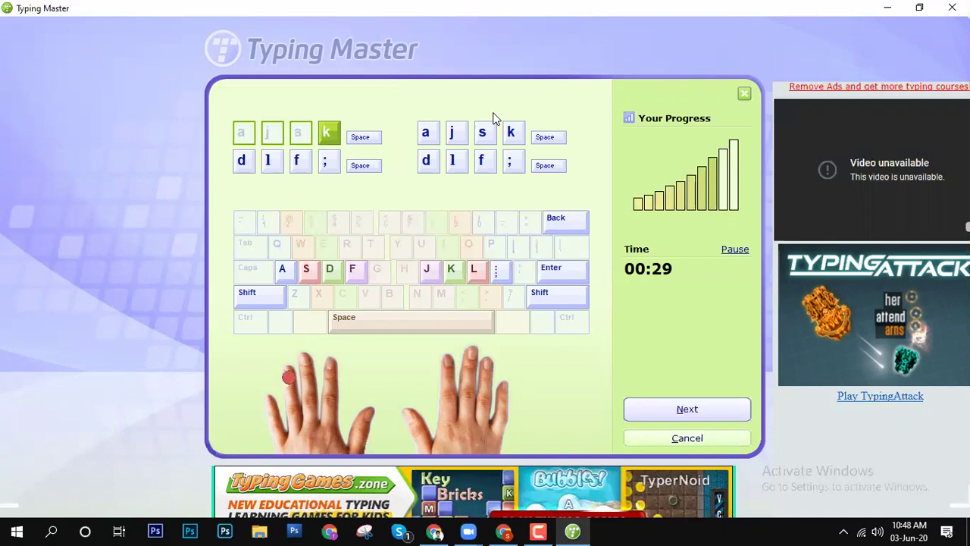
type("s")
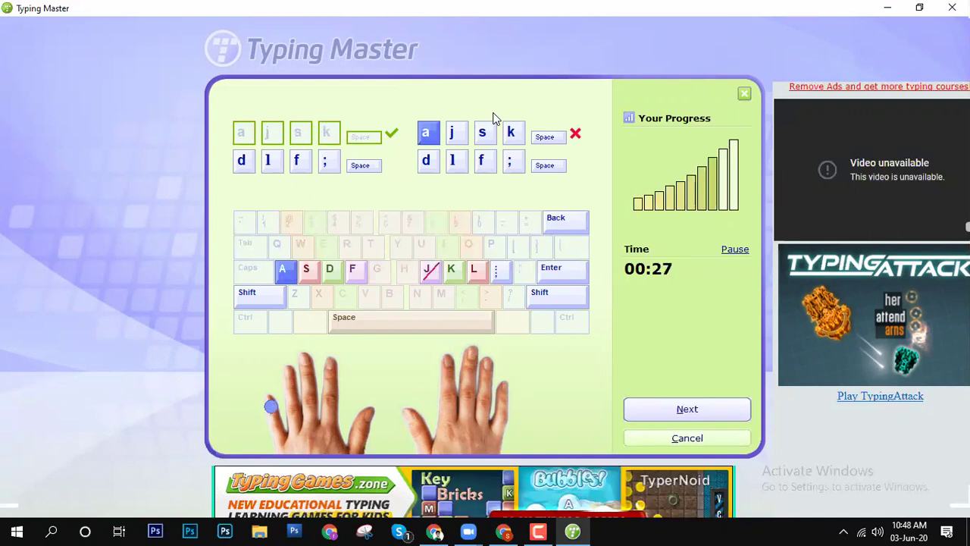
type("aj")
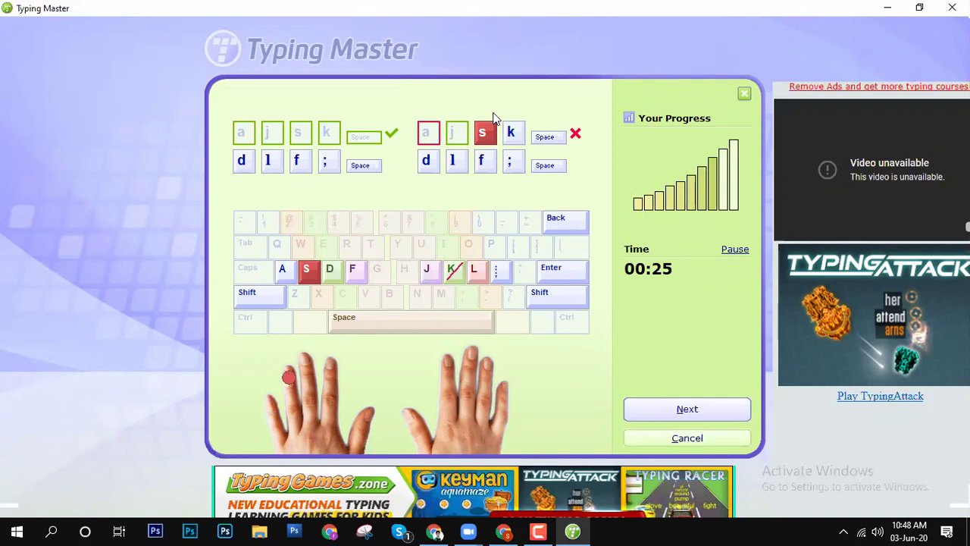
type("sk ")
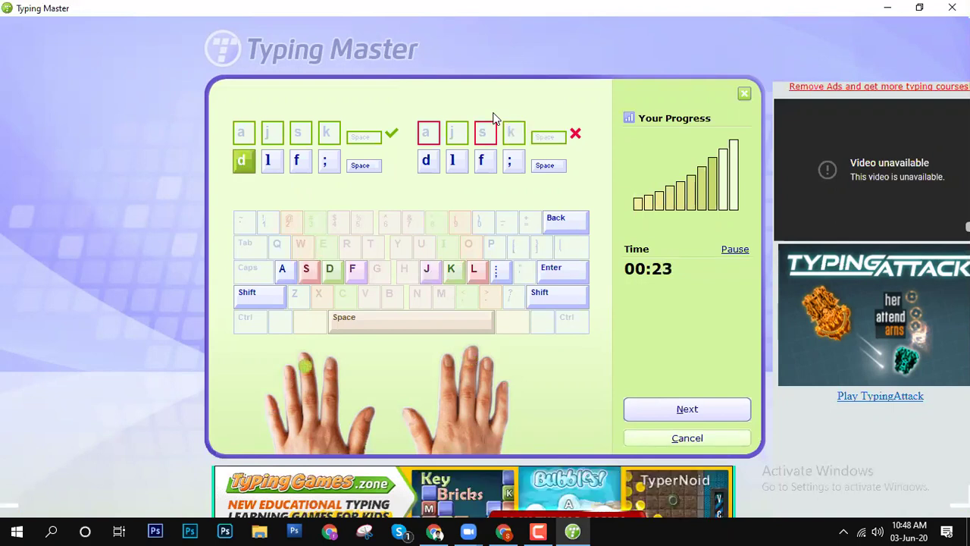
type("df")
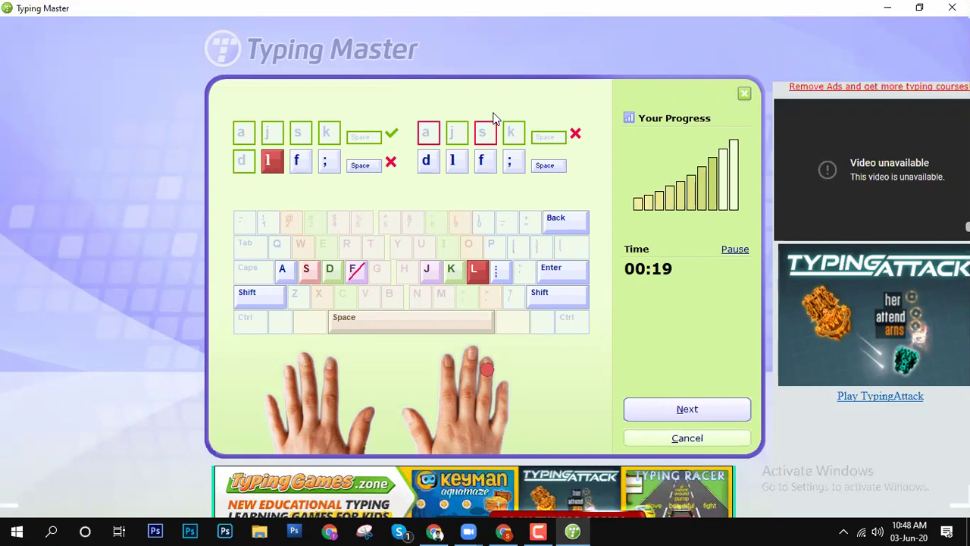
type("lf; ")
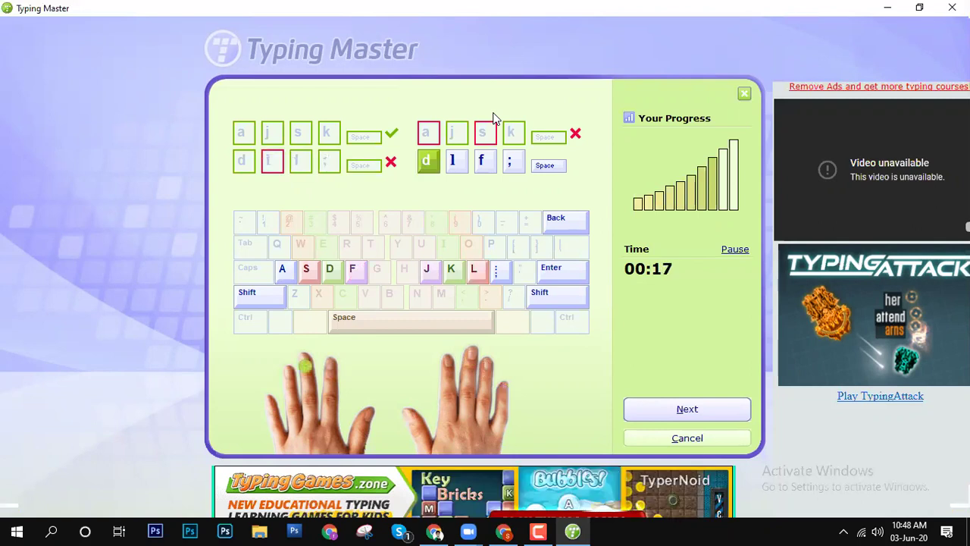
type("dlf ")
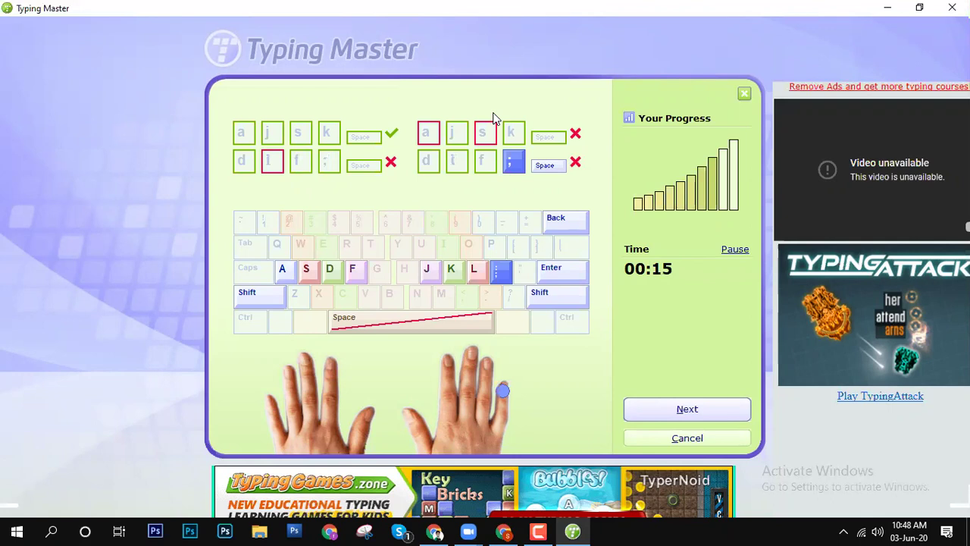
type("; ")
Step: Work through the same-hand drill pairs ad and sf with spaces between them until the exercise time runs out
type("ad ad")
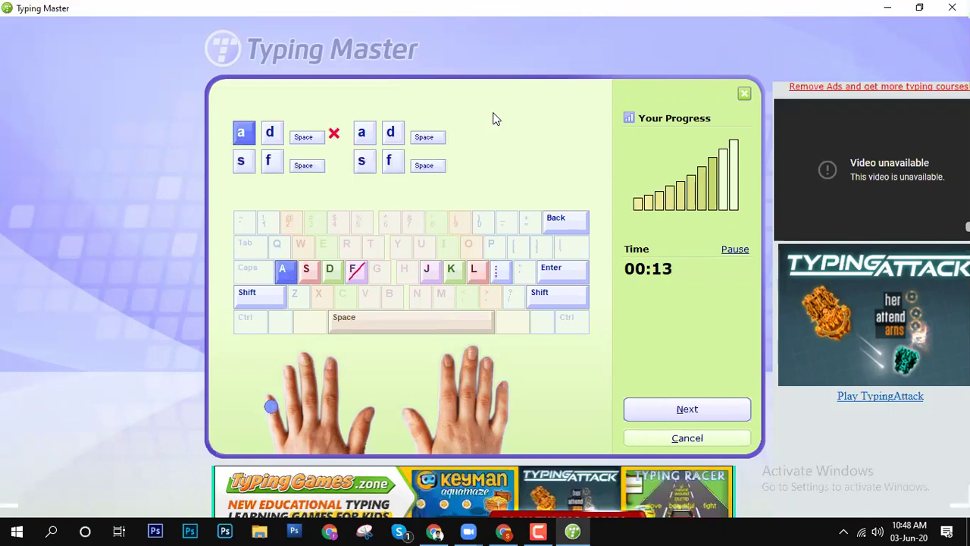
type(" s")
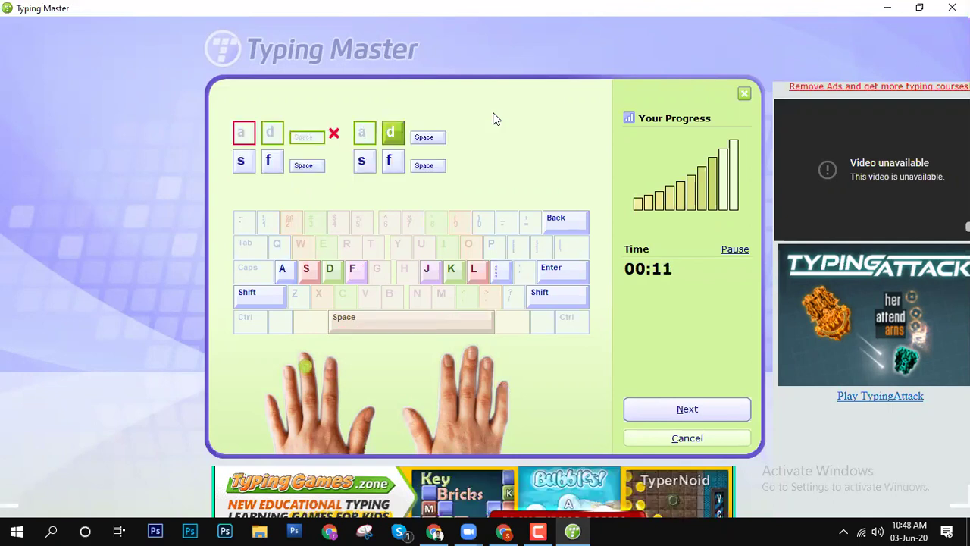
type("d")
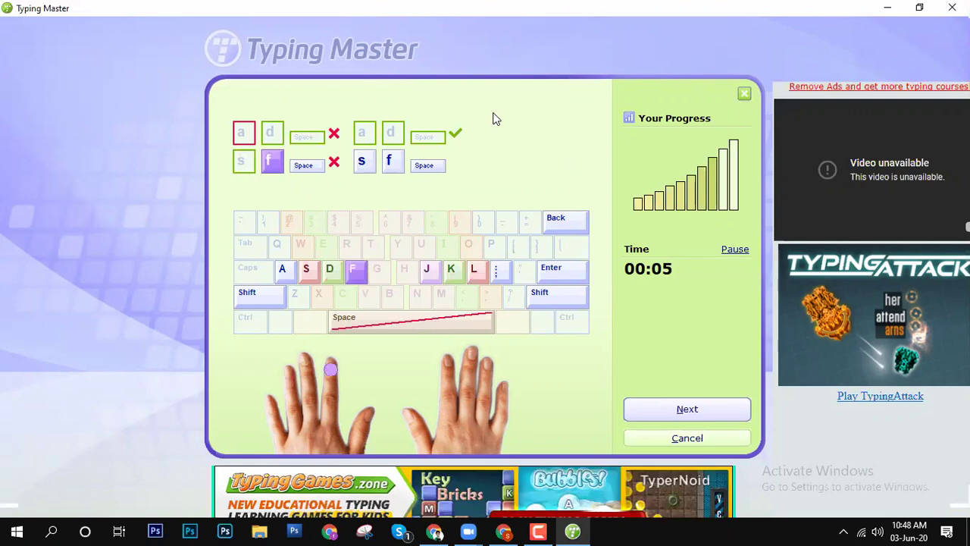
type(" f sf")
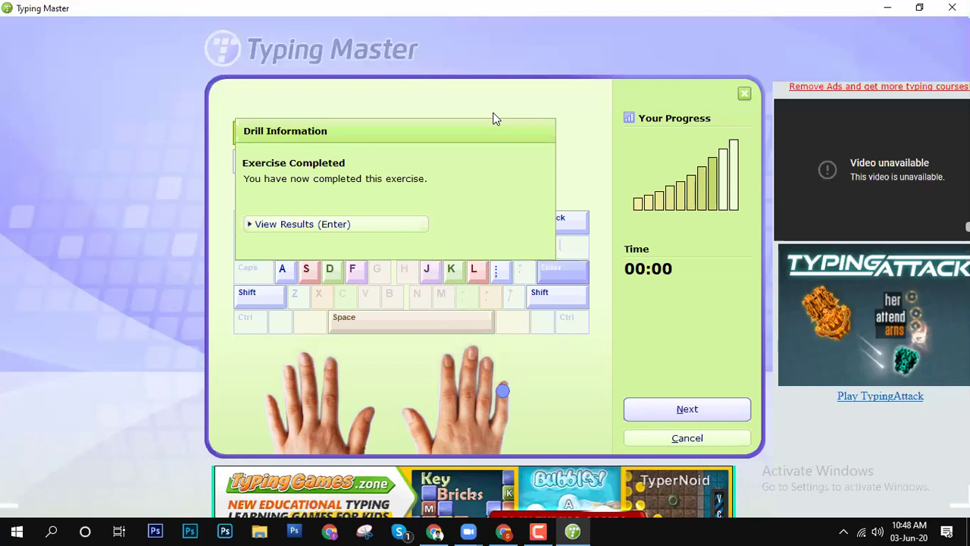
Step: View the results of the finished key drill and stop the Camtasia screen recording
key("Return")
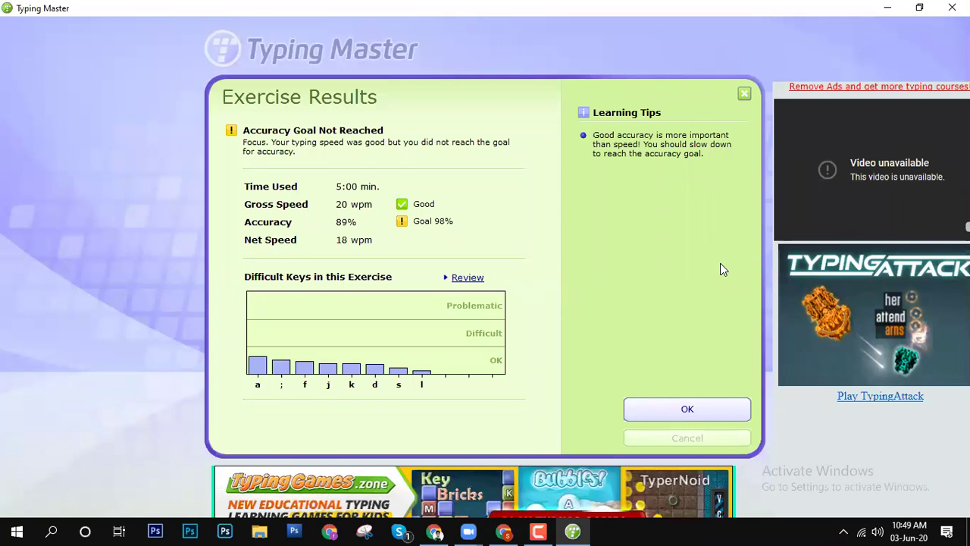
key("F10")
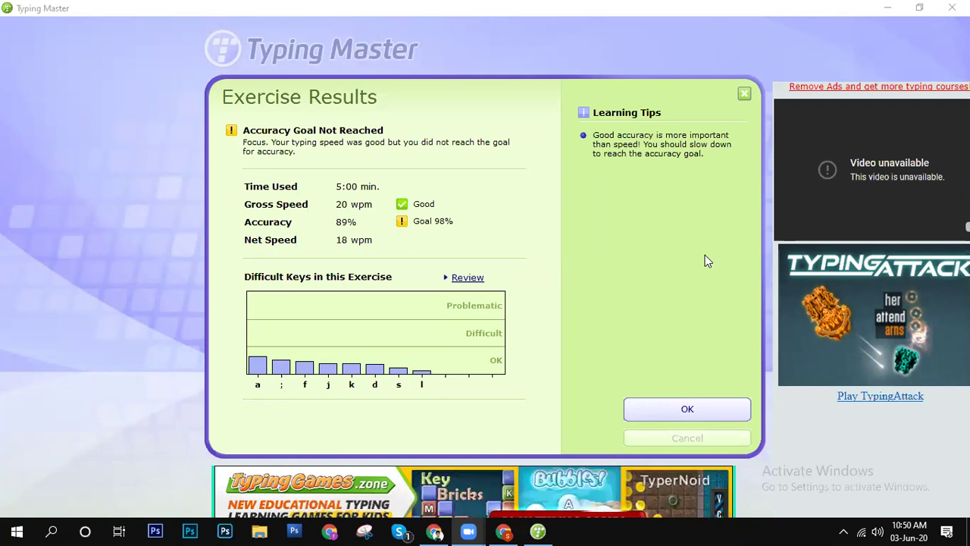
Step: Dismiss the exercise results, exit Typing Master and refresh the desktop
left_click(689, 408)
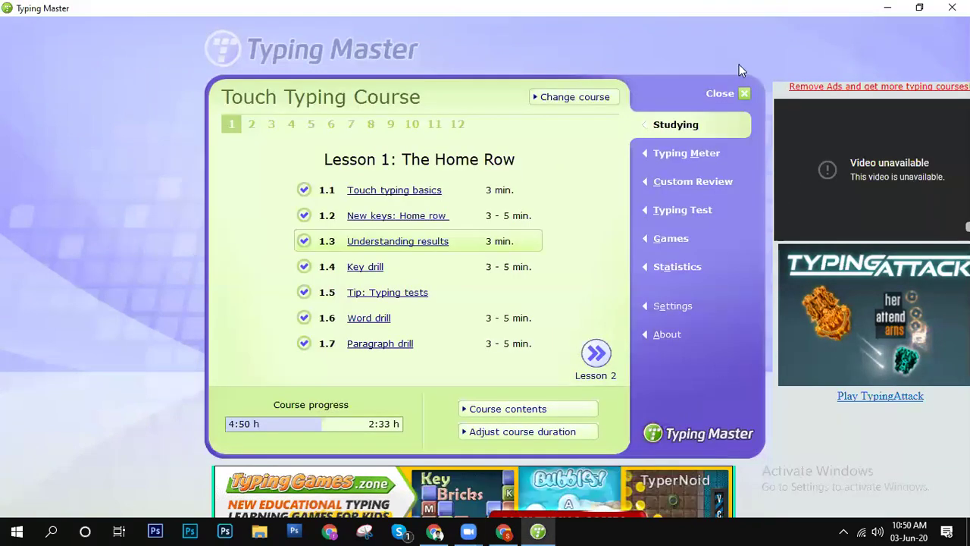
left_click(745, 92)
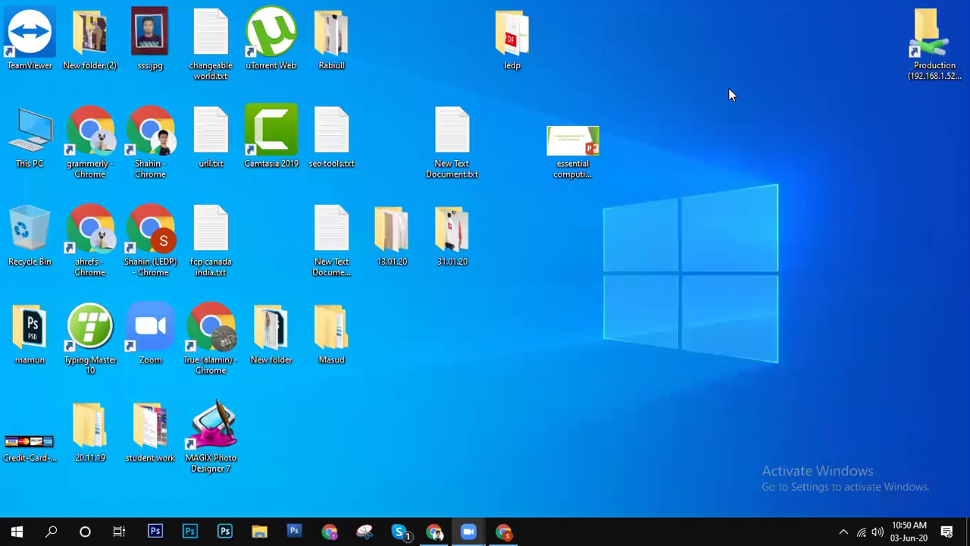
right_click(696, 72)
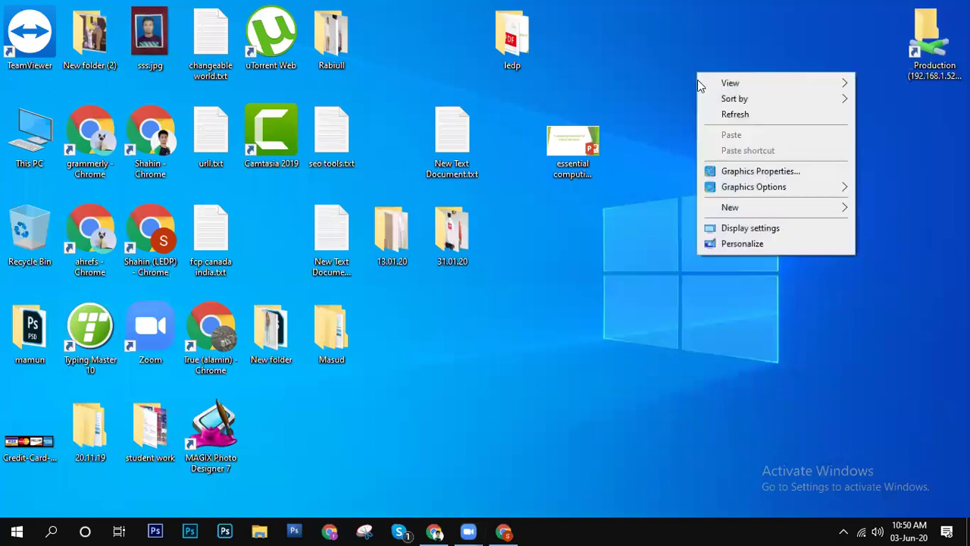
left_click(735, 120)
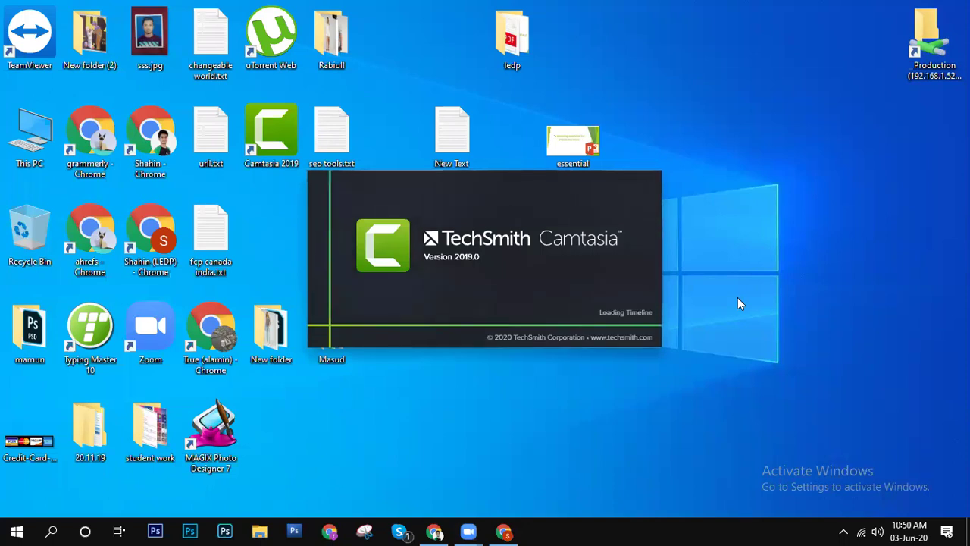
Step: Refresh the desktop while Camtasia loads, and dismiss the licence error banner in the opened editor
right_click(642, 9)
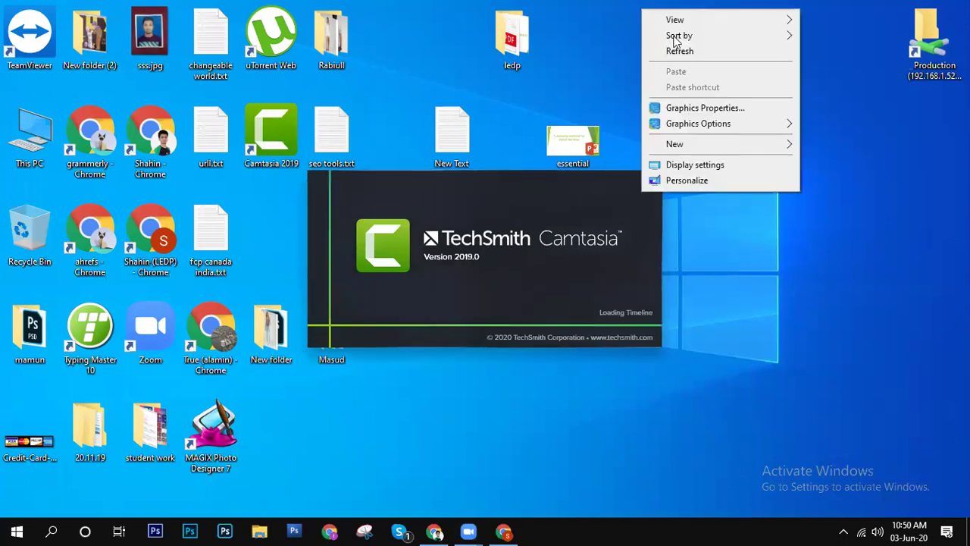
left_click(691, 51)
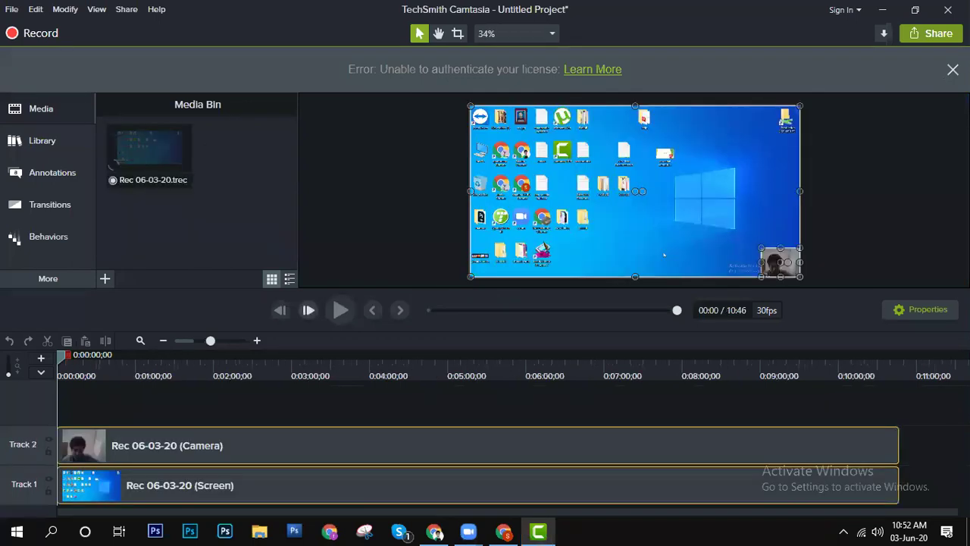
left_click(953, 69)
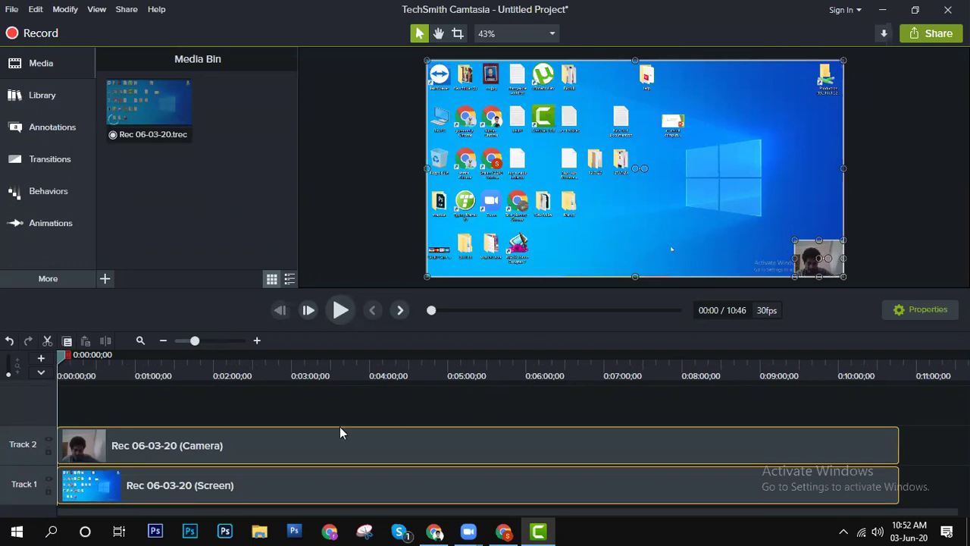
left_click(215, 457)
left_click_drag(215, 456, 86, 466)
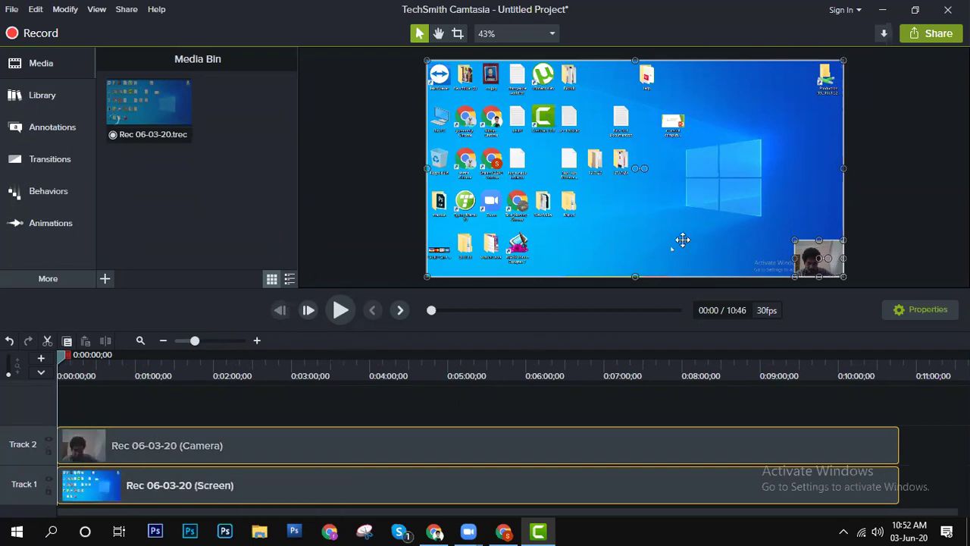
left_click(650, 456)
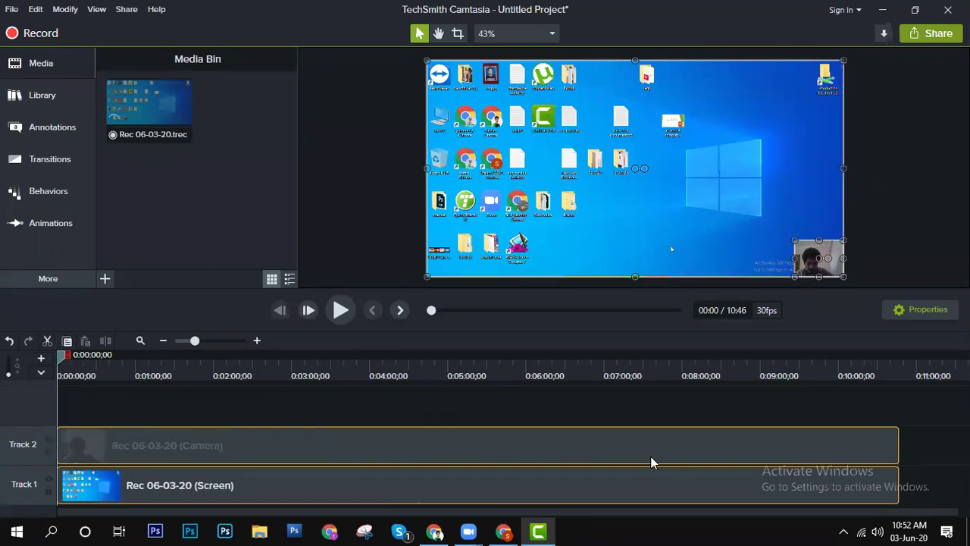
left_click_drag(664, 448, 670, 441)
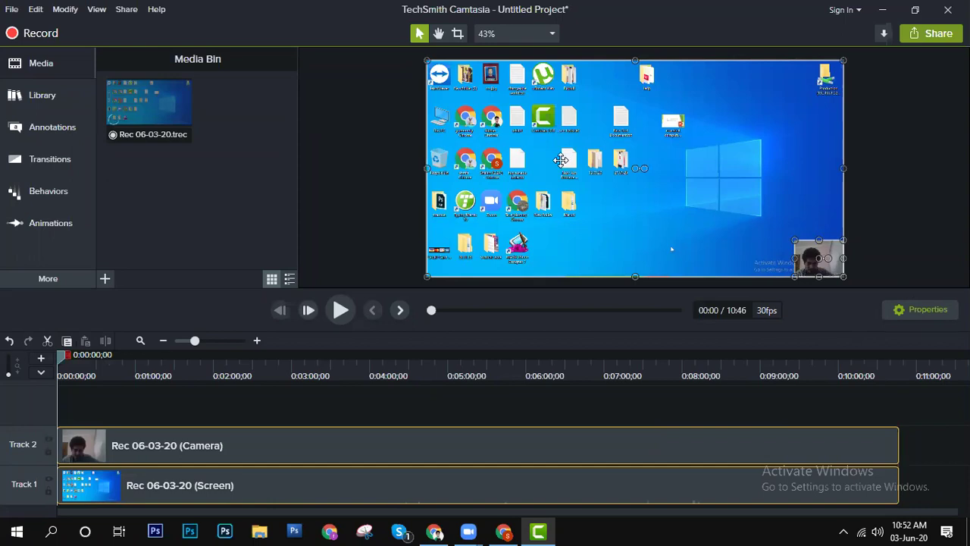
Step: Play the recording from the start, pause at about 27 seconds and examine the camera track's audio waveform up close
left_click(341, 314)
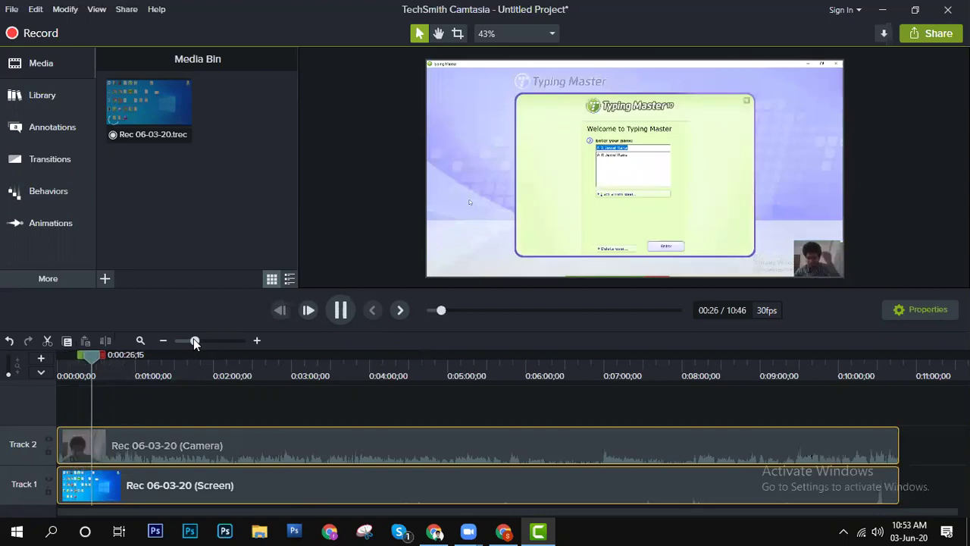
key("space")
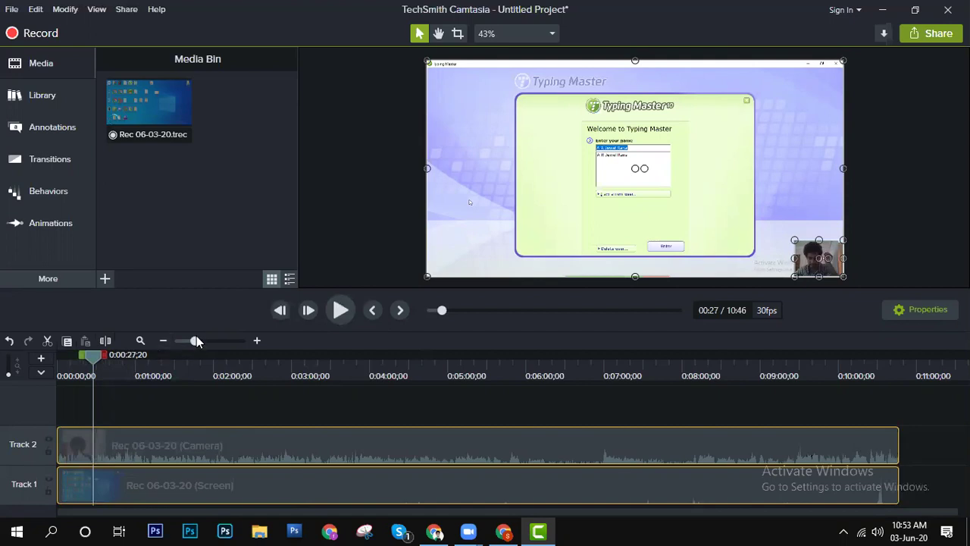
left_click(257, 341)
left_click(257, 341)
left_click(257, 342)
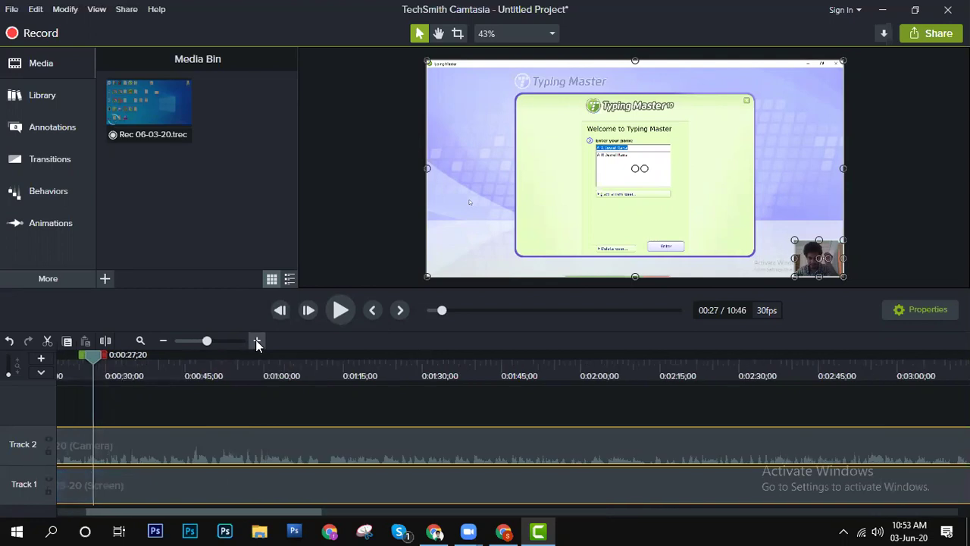
left_click(257, 342)
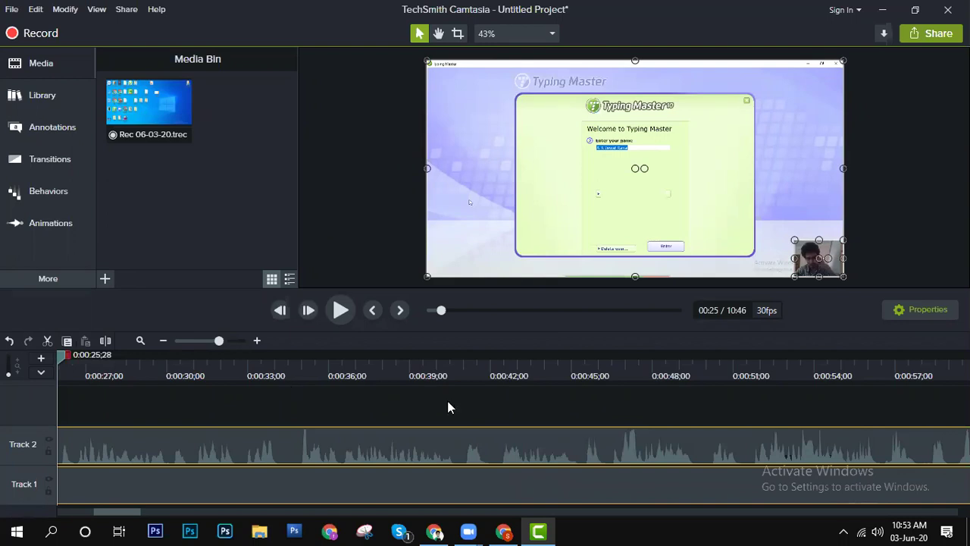
Step: Deselect the clips and separate the audio from the video of the screen recording on Track 1
left_click_drag(256, 408, 303, 411)
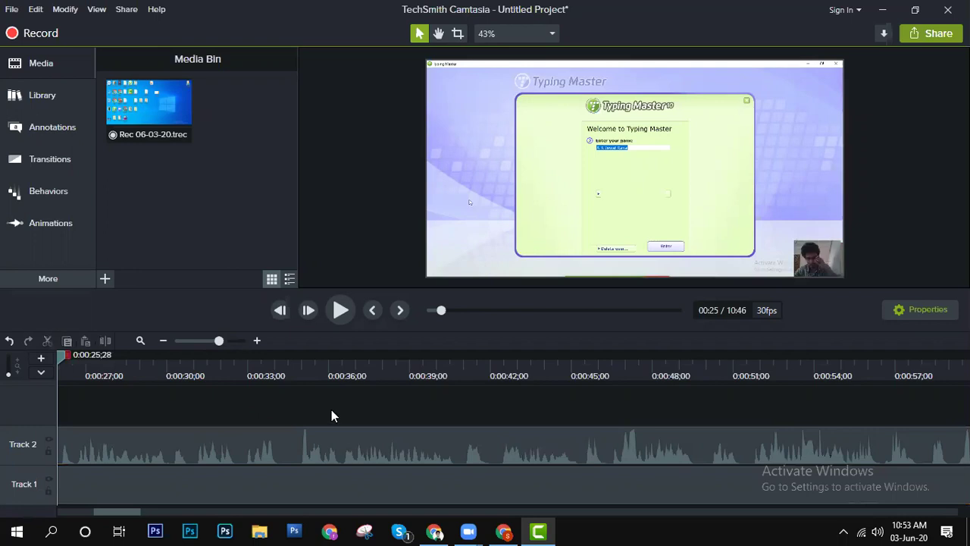
right_click(43, 476)
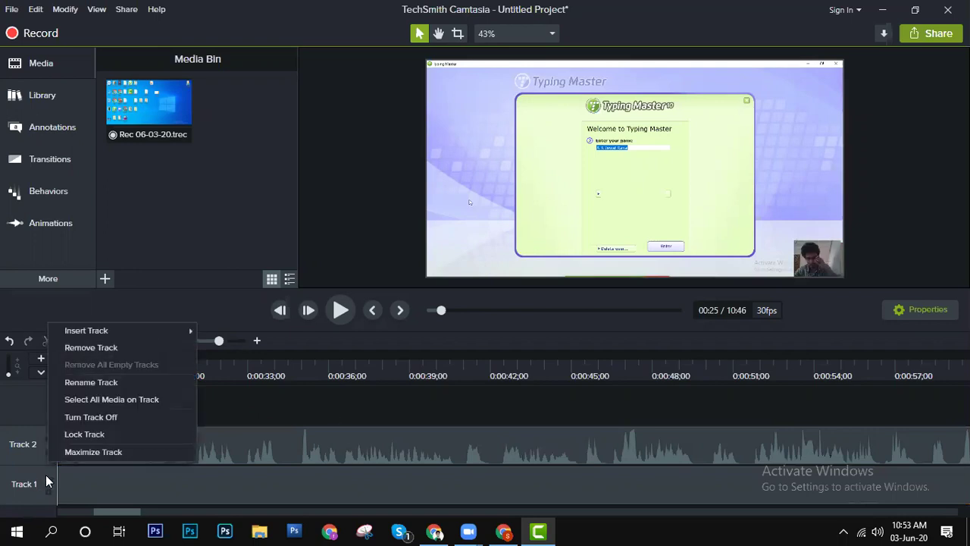
left_click(104, 480)
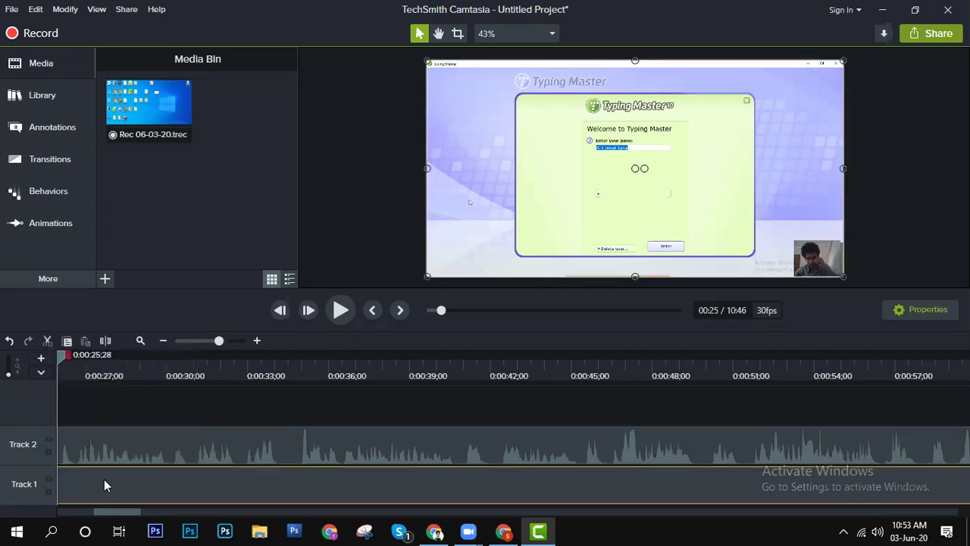
right_click(99, 476)
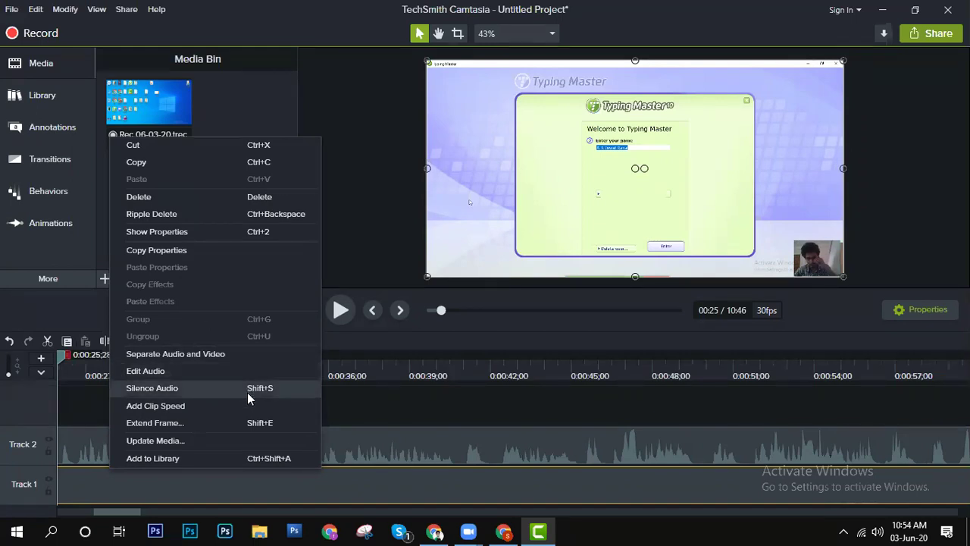
left_click(230, 357)
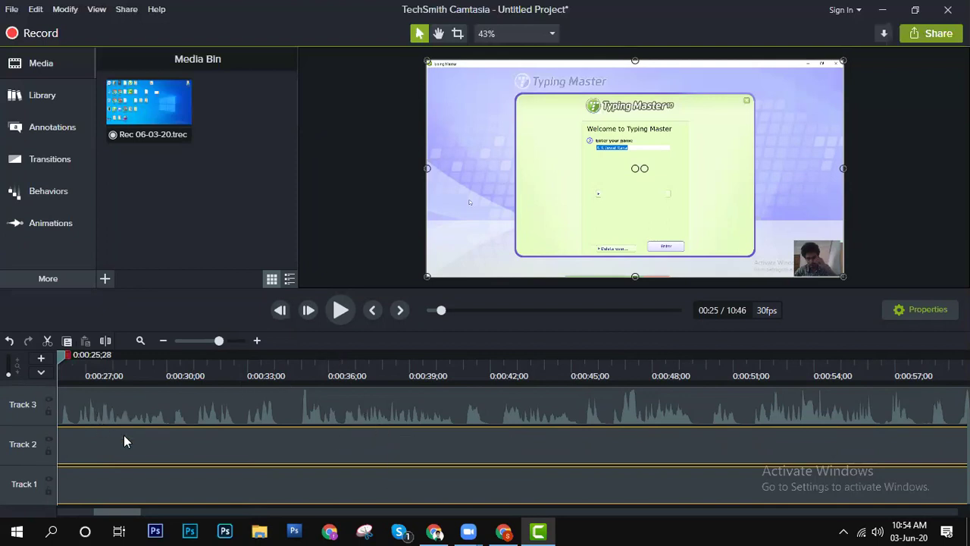
Step: Return the playhead to the beginning of the timeline and play the recording with its separated audio track
left_click(349, 310)
left_click_drag(444, 310, 417, 312)
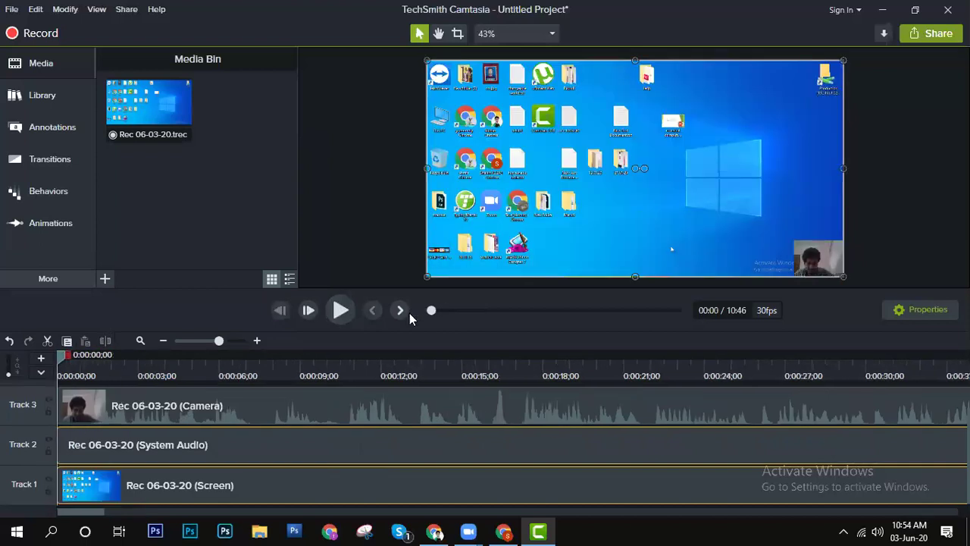
left_click(339, 312)
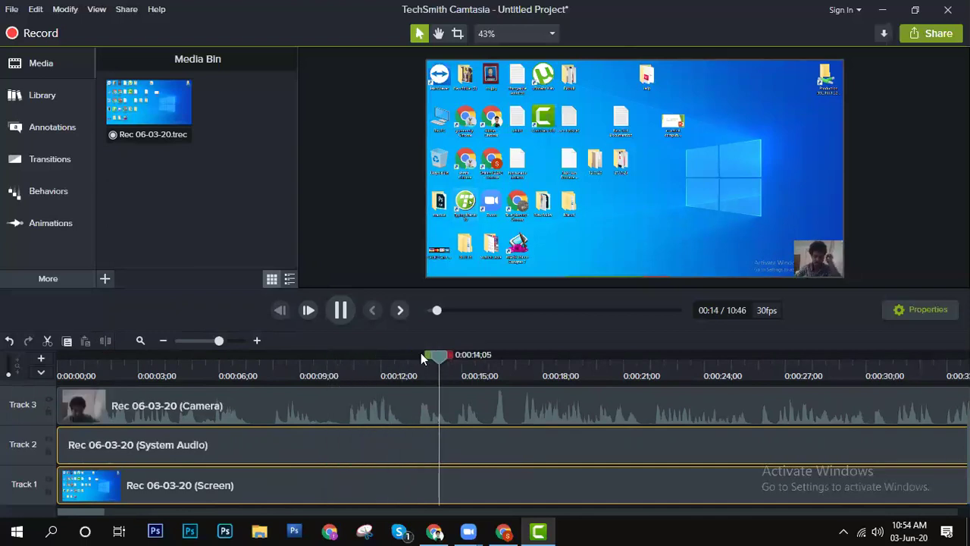
Step: Place the playhead at 0:00:08;02 and delete the system audio clip from Track 2
left_click_drag(420, 354, 399, 354)
left_click_drag(330, 354, 273, 353)
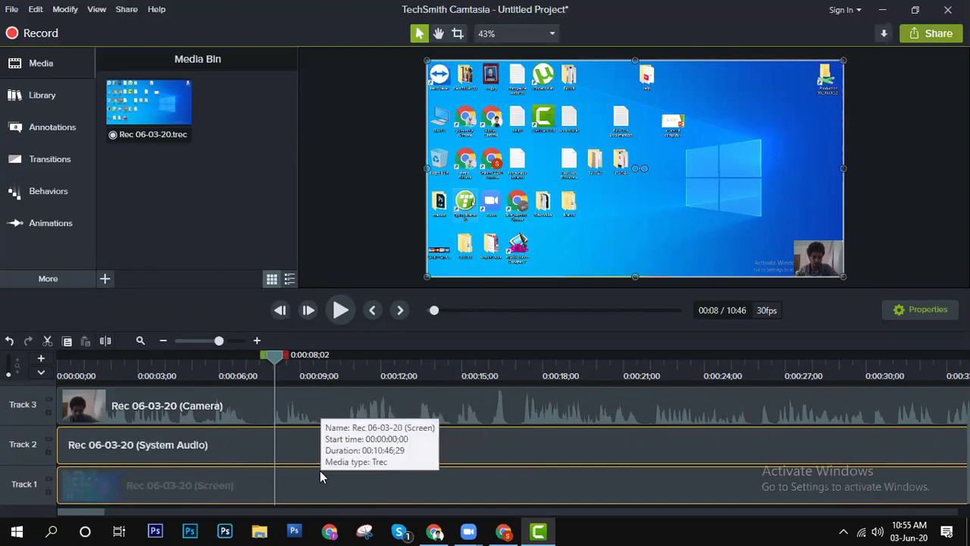
right_click(103, 458)
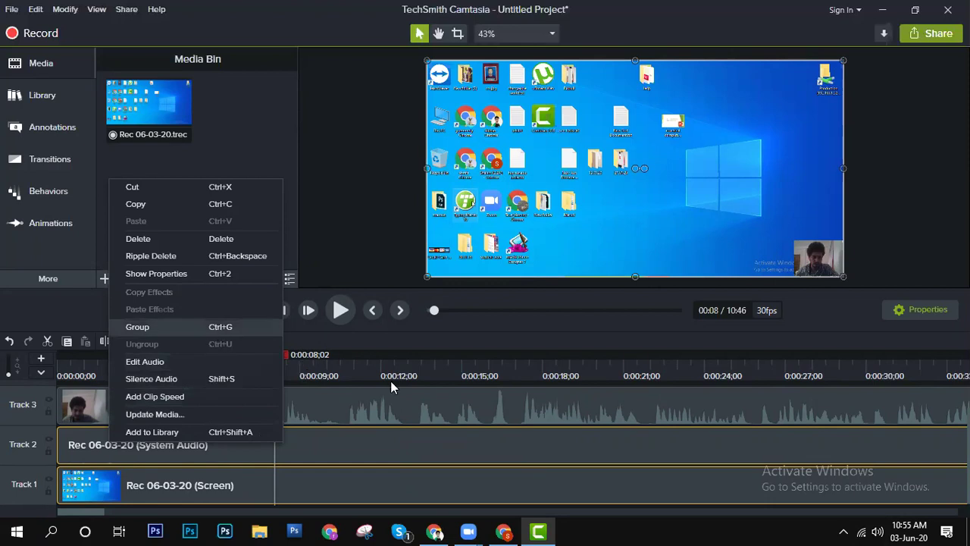
left_click(486, 438)
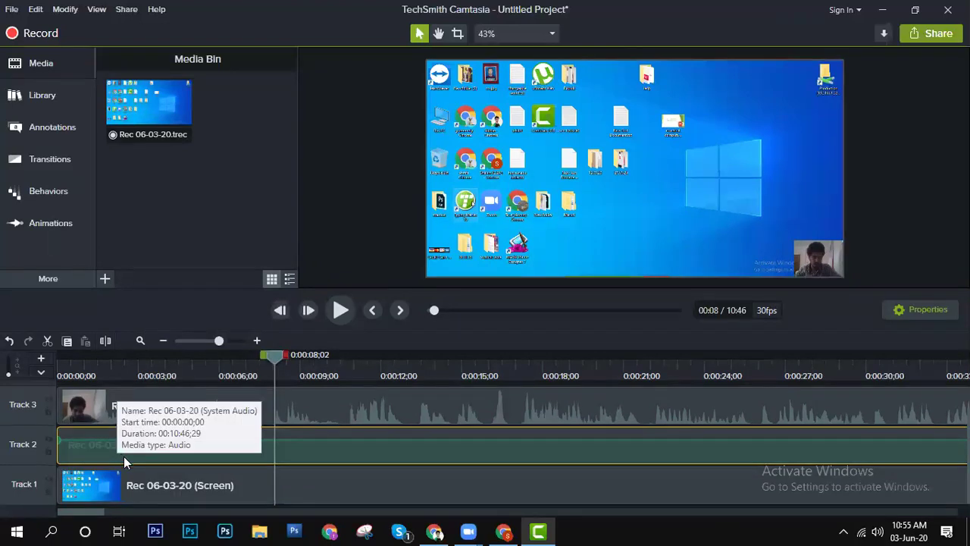
key("Delete")
Step: Try splitting the screen recording clip on Track 1 at 0:00:08;02
left_click(227, 473)
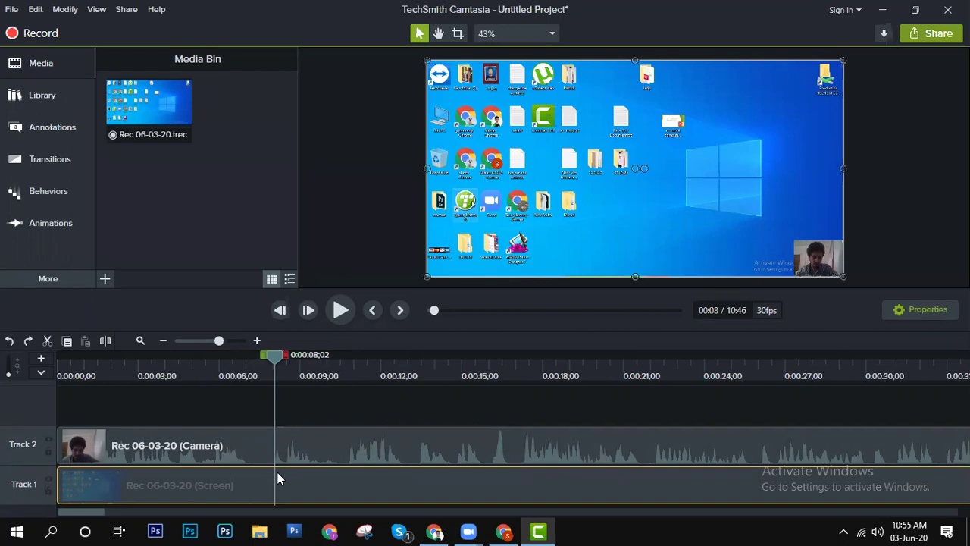
left_click(109, 339)
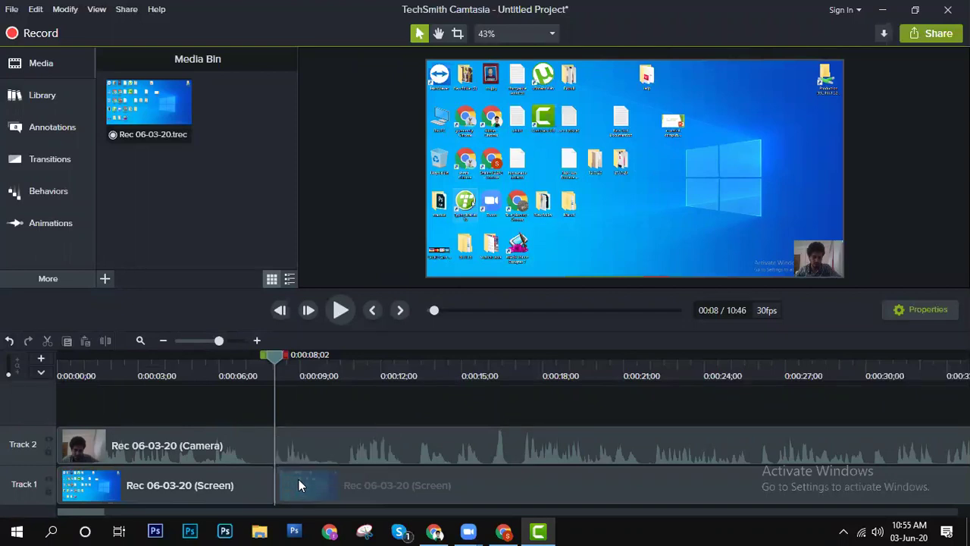
left_click(298, 481)
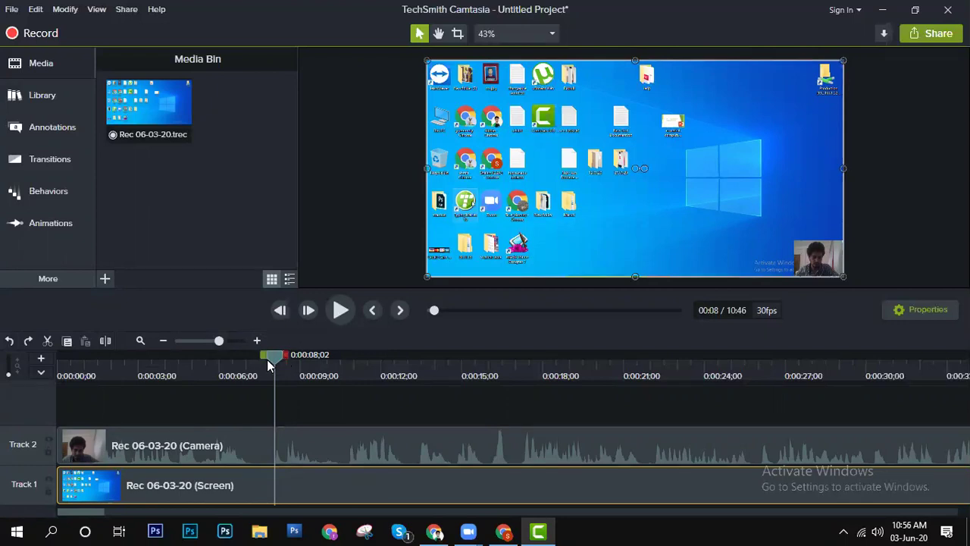
Step: Split the screen clip at 0:00:12;25 and cut the range from 0:00:08;02 to 0:00:12;25 out of both tracks
left_click_drag(286, 357, 415, 360)
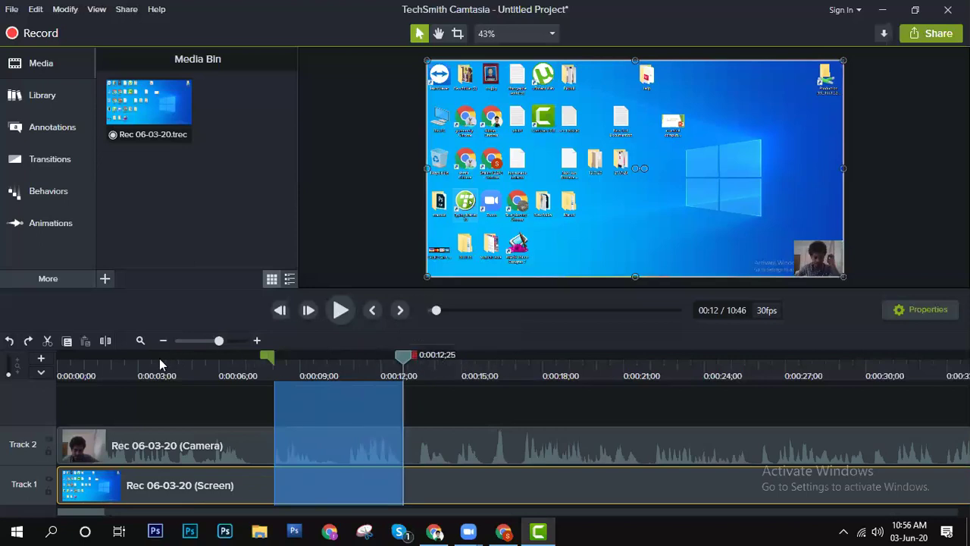
left_click(106, 341)
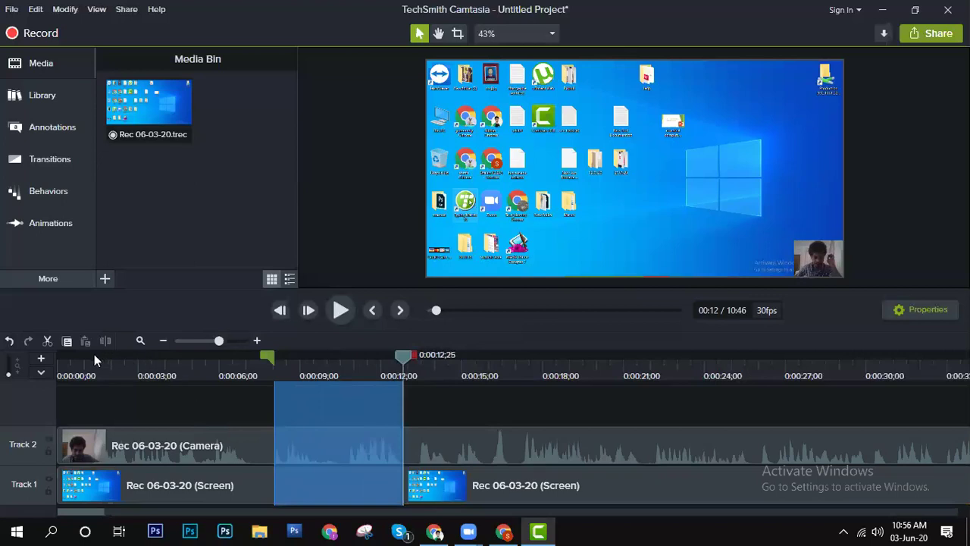
left_click(48, 341)
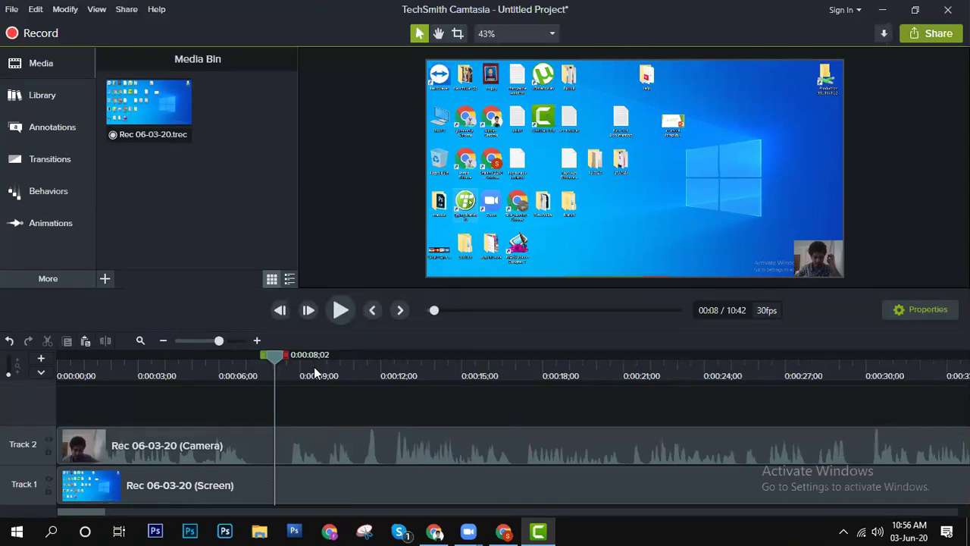
Step: Play the edit from the beginning, and cut the range from 0:00:08;03 to 0:00:12;17 out of both tracks
left_click(340, 311)
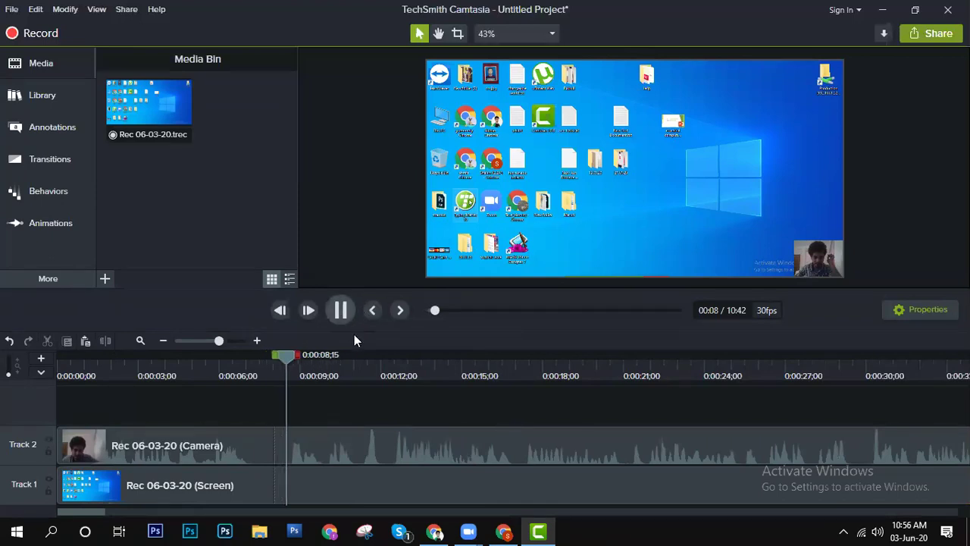
left_click_drag(324, 359, 57, 364)
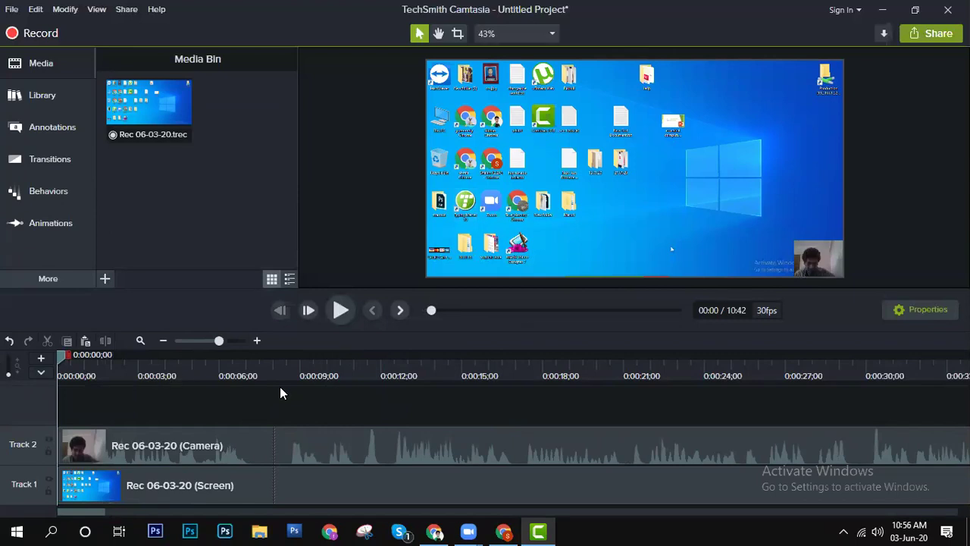
left_click(341, 311)
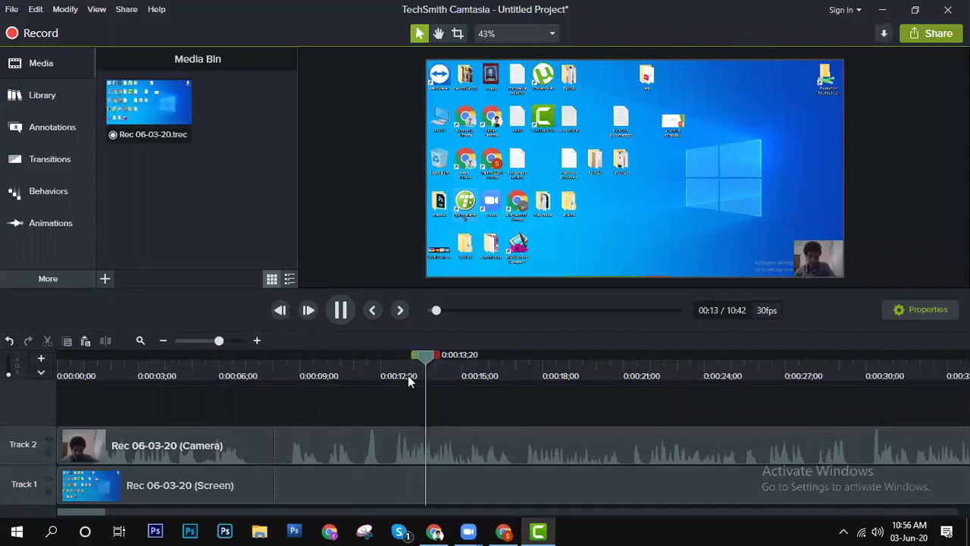
left_click_drag(463, 355, 394, 361)
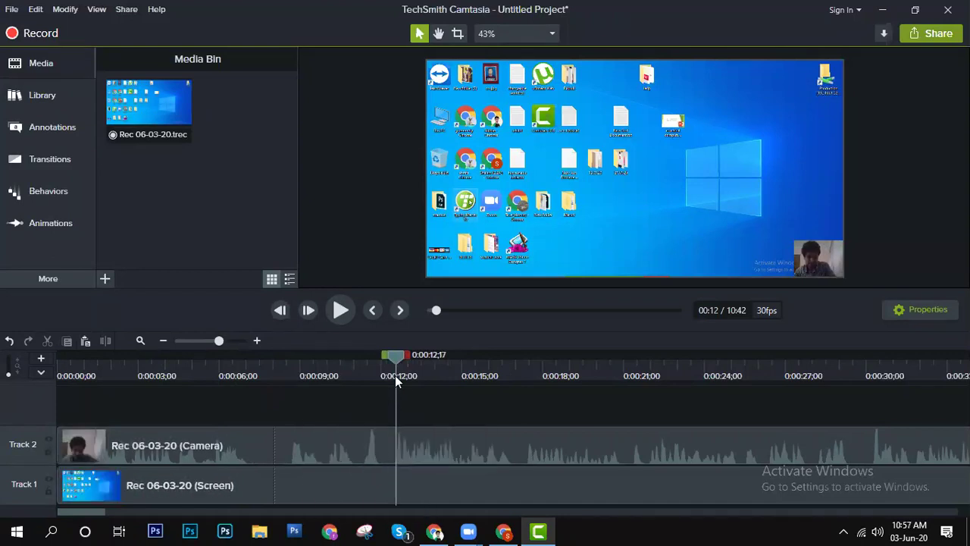
left_click_drag(385, 355, 266, 372)
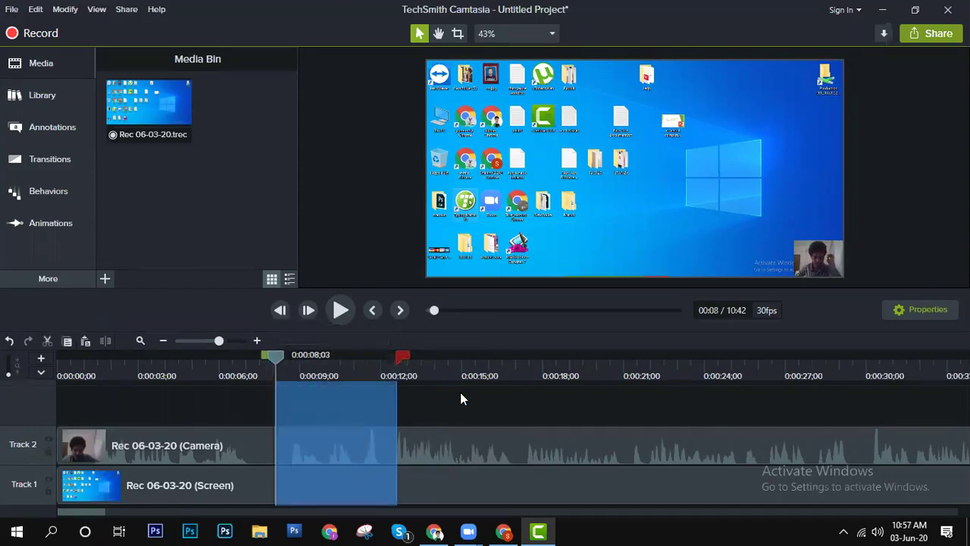
left_click(51, 345)
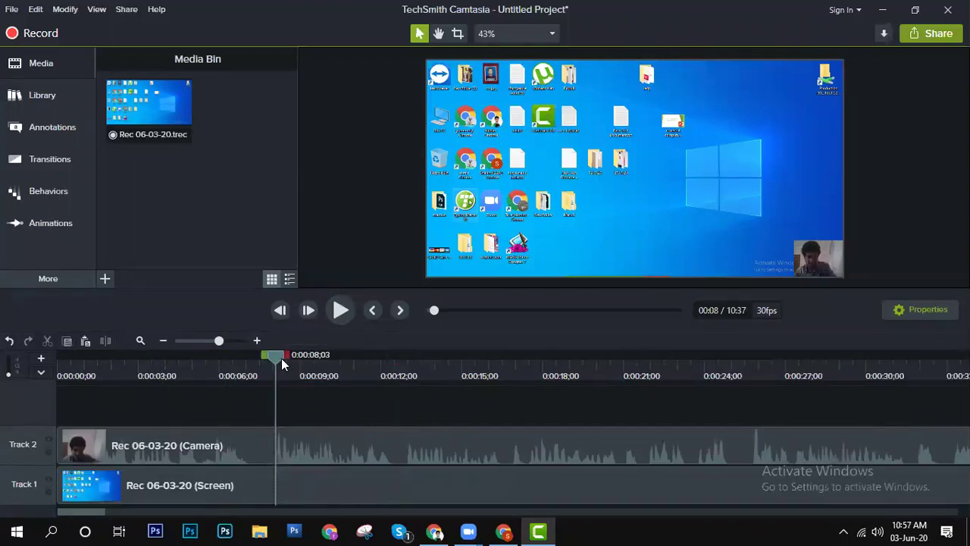
Step: Play the edited timeline from the beginning through both cuts, and return the playhead to the start
left_click_drag(278, 361, 58, 360)
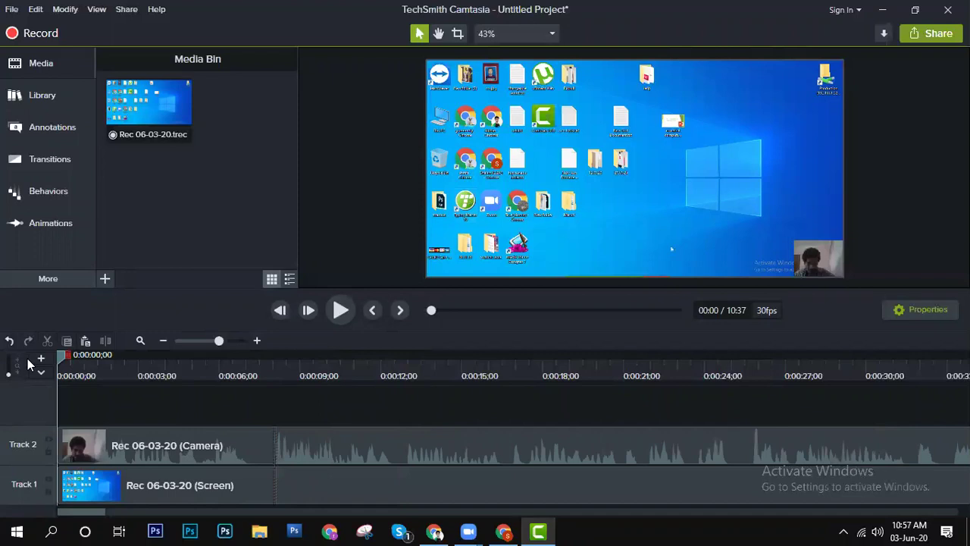
left_click(341, 310)
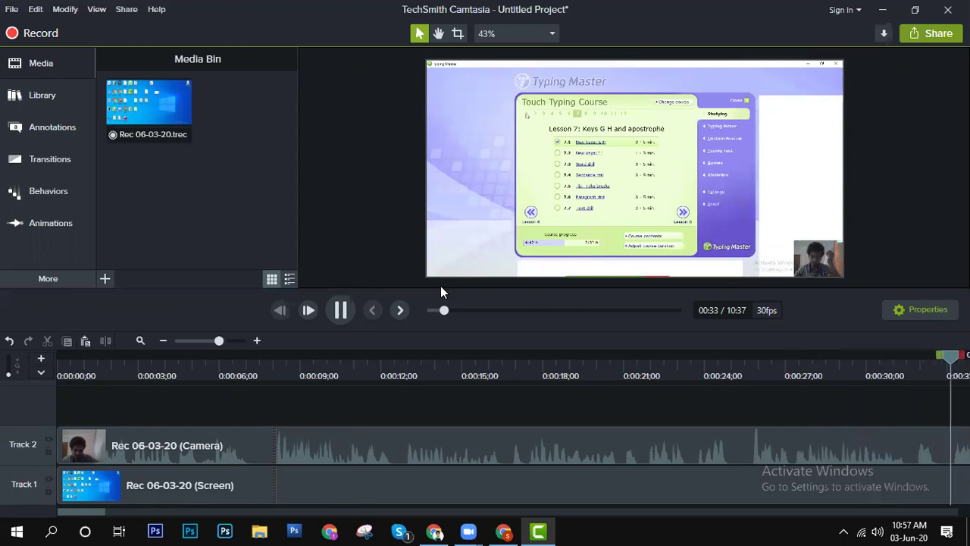
left_click(341, 310)
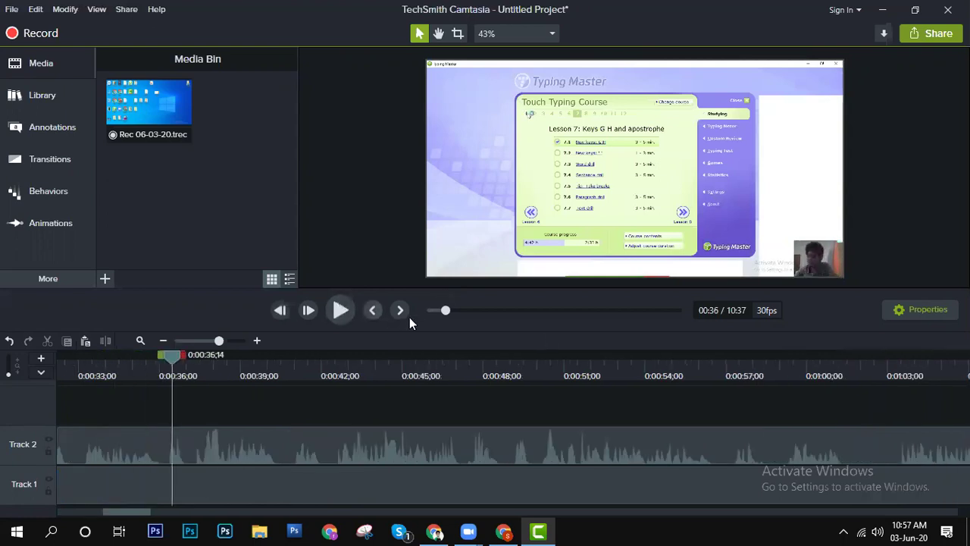
left_click_drag(445, 310, 422, 310)
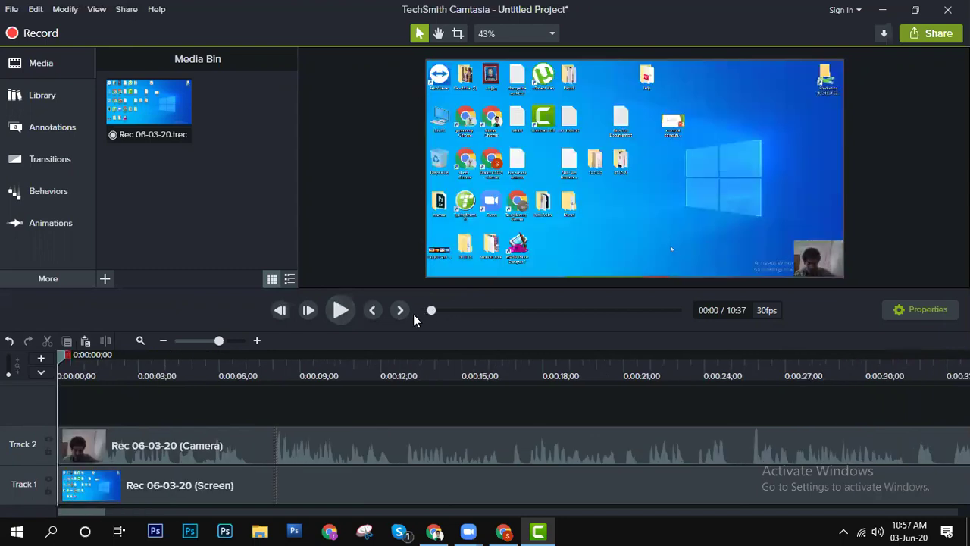
Step: Cut the opening section from the start to 0:00:08;01 out of the camera and screen tracks
left_click(183, 479)
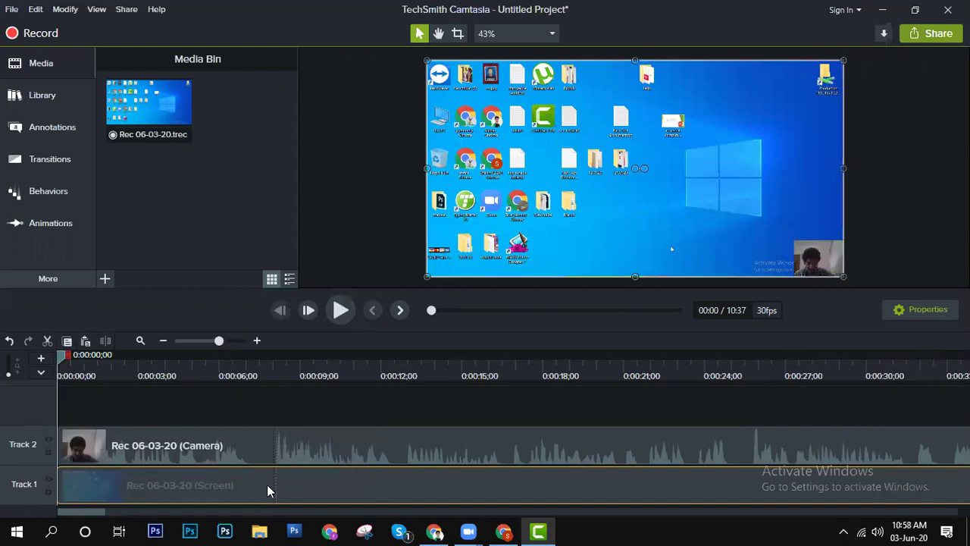
left_click(232, 456)
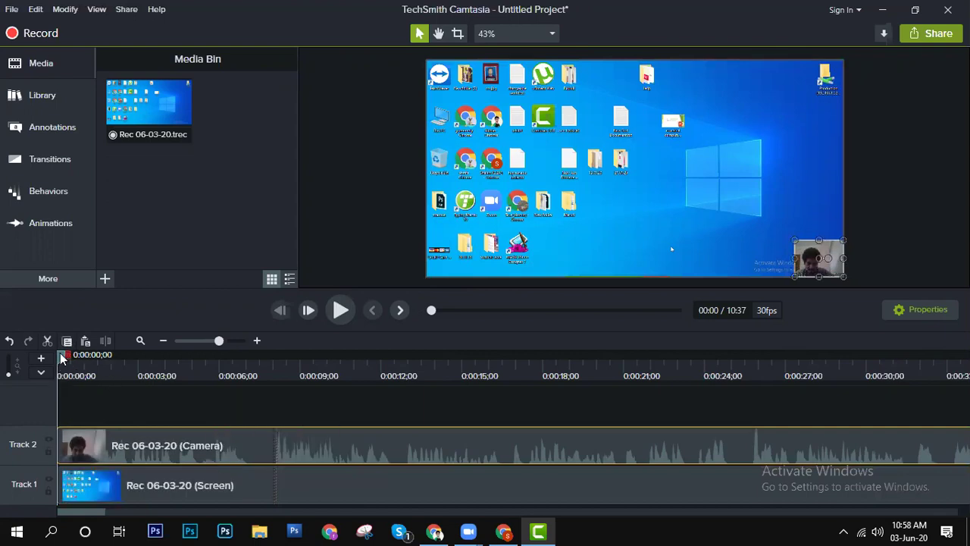
left_click(147, 362)
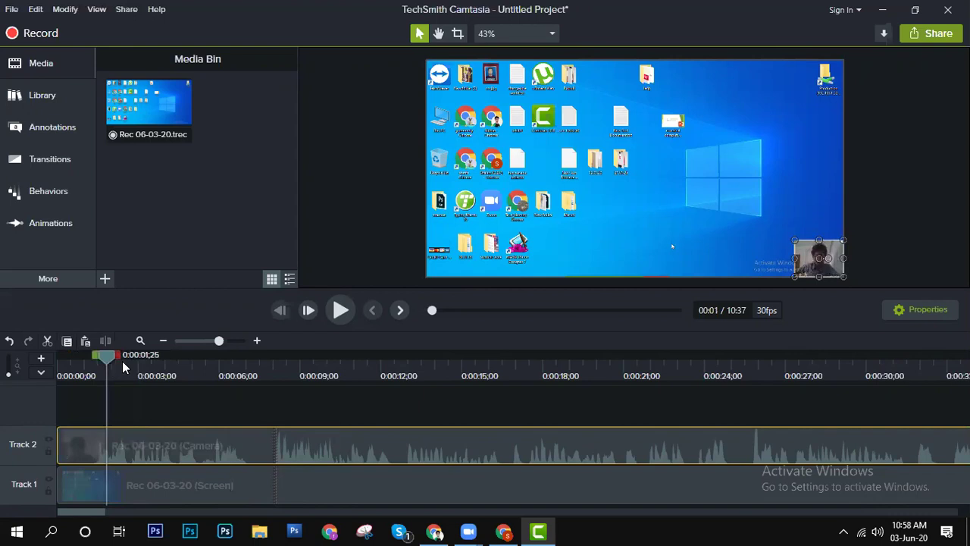
left_click(285, 372)
left_click(274, 373)
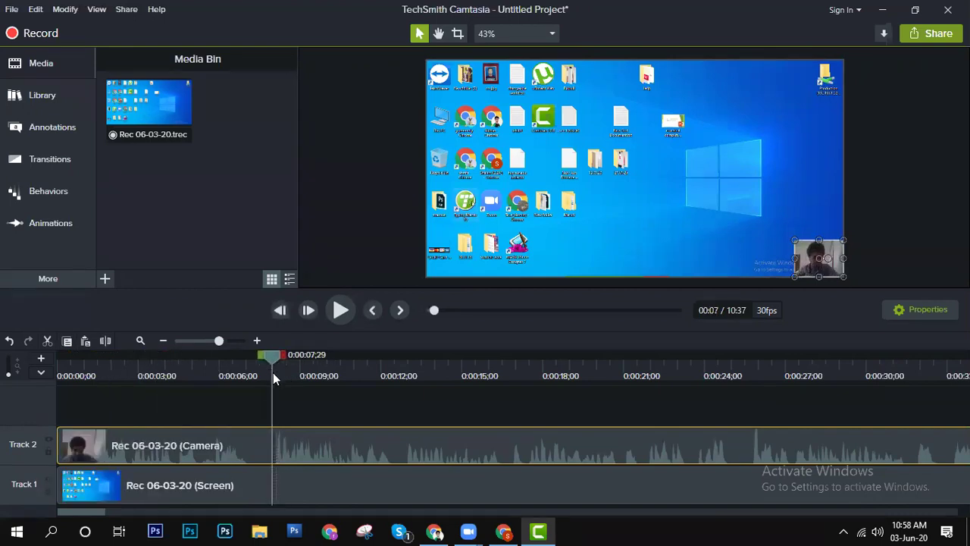
left_click_drag(269, 355, 16, 351)
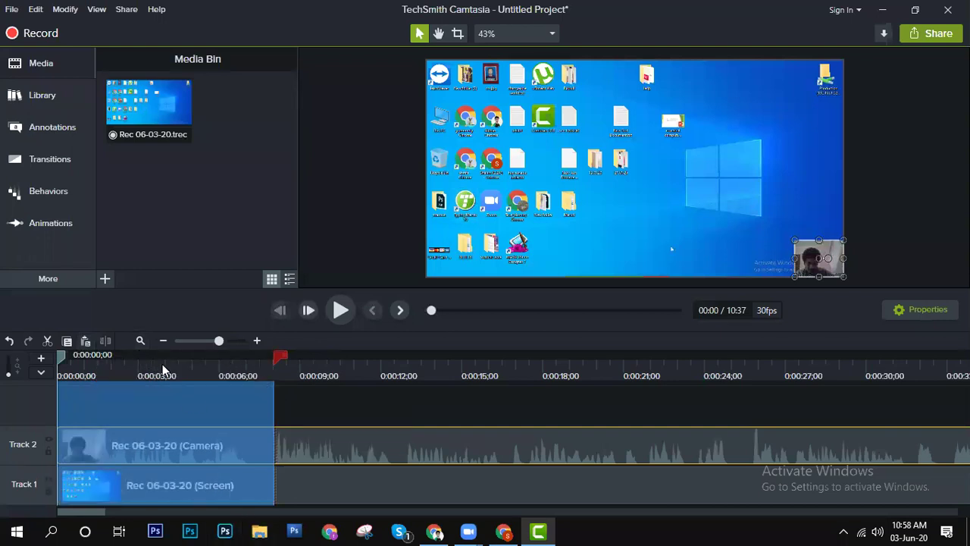
left_click(47, 340)
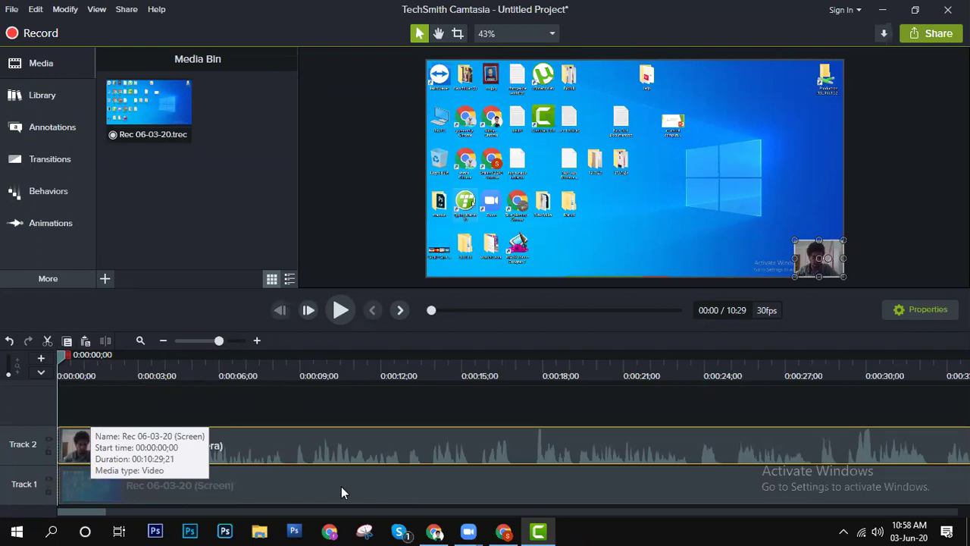
Step: Play the shortened timeline from its start, and undo the cut of the opening section
left_click(342, 310)
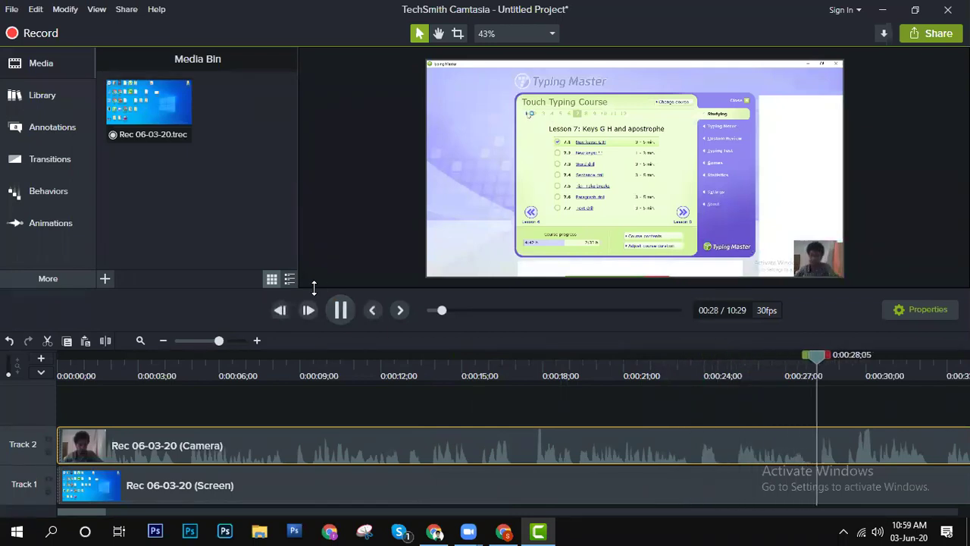
left_click(341, 310)
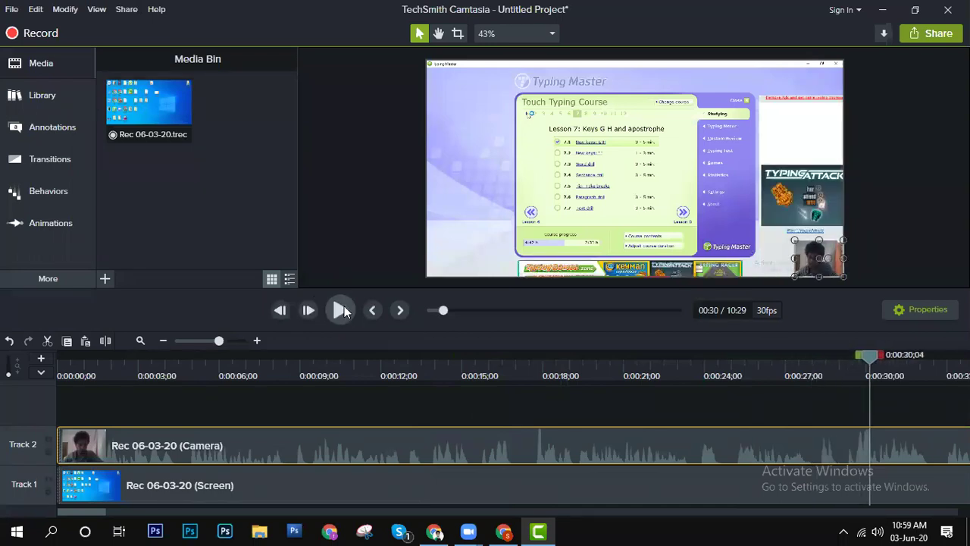
key("ctrl+z")
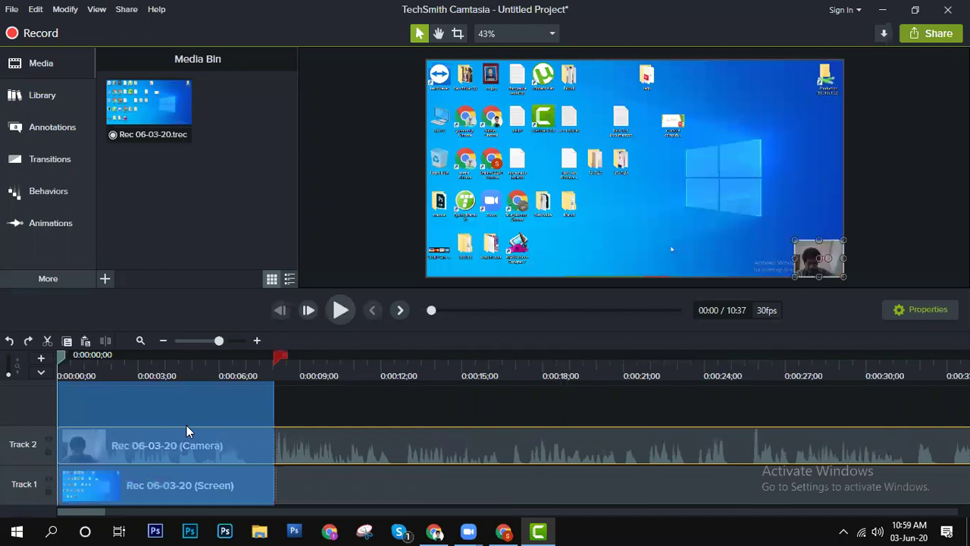
Step: Replay the selected opening section, split the camera clip at 0:00:05;24, and delete the selection from the start to 0:00:08;01 on both tracks
left_click(339, 310)
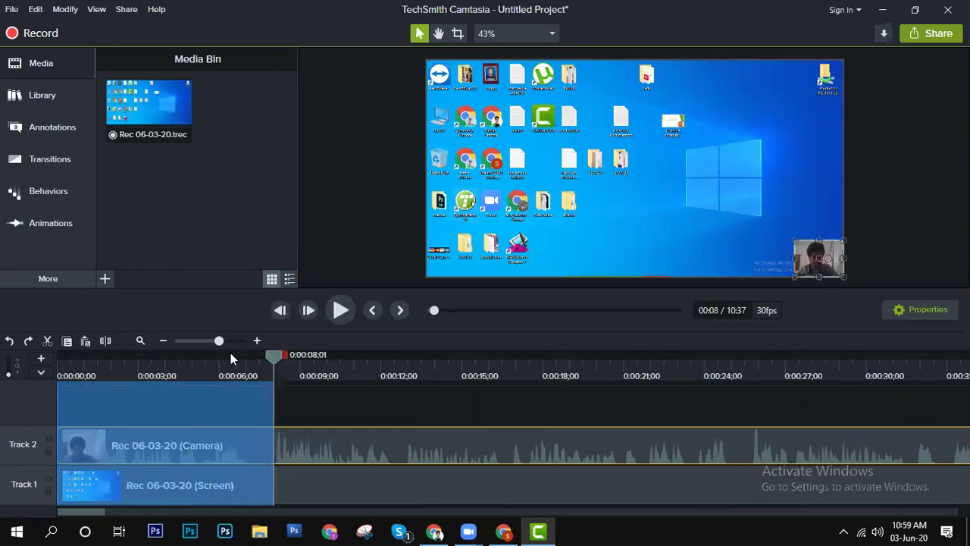
left_click(119, 351)
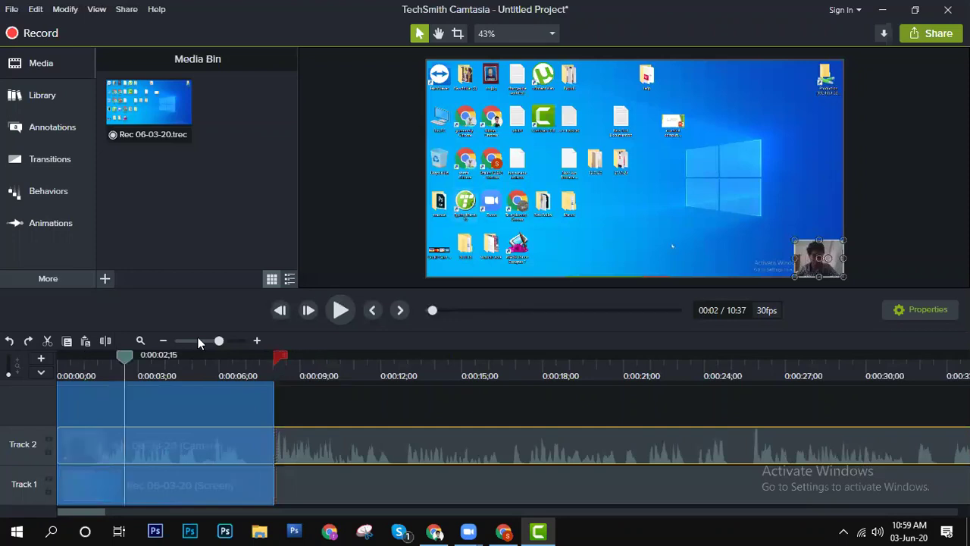
left_click(255, 342)
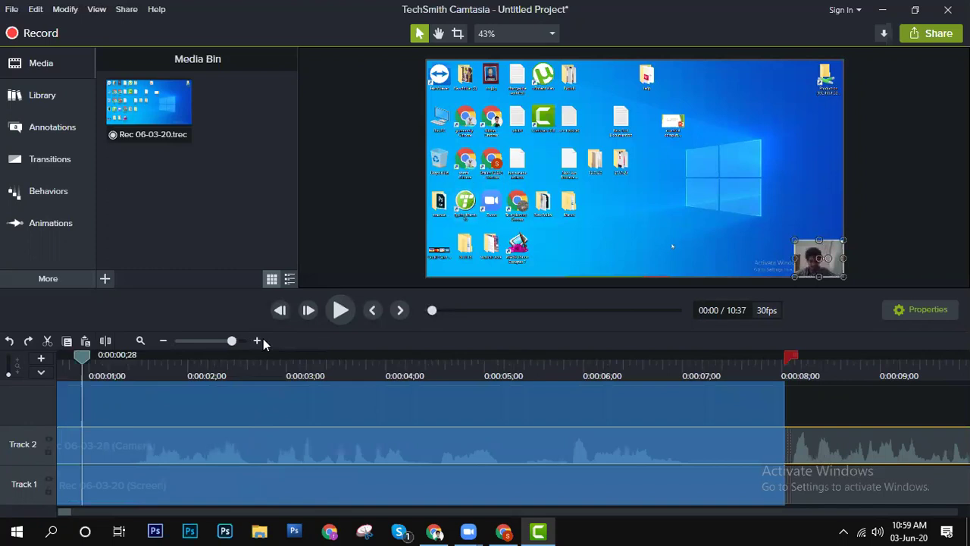
left_click(341, 311)
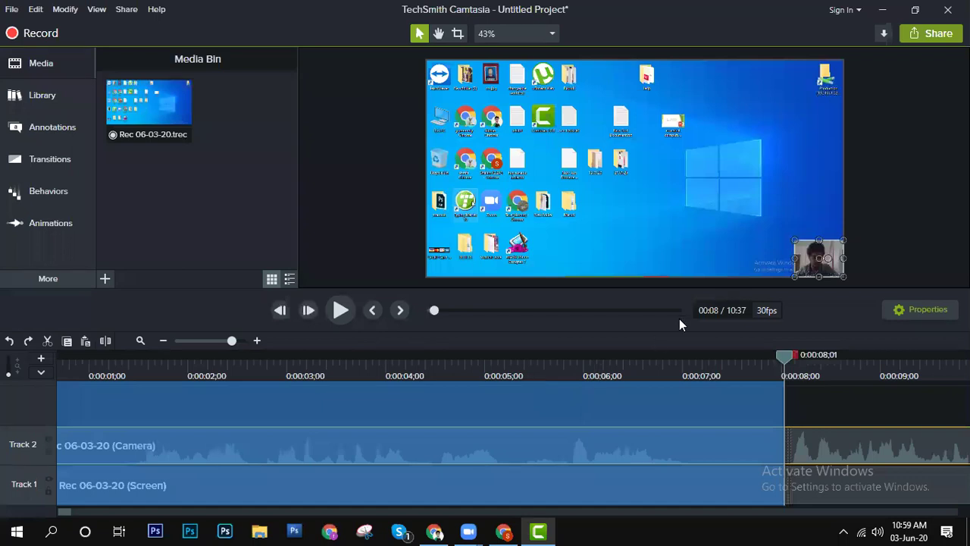
left_click_drag(785, 353, 565, 368)
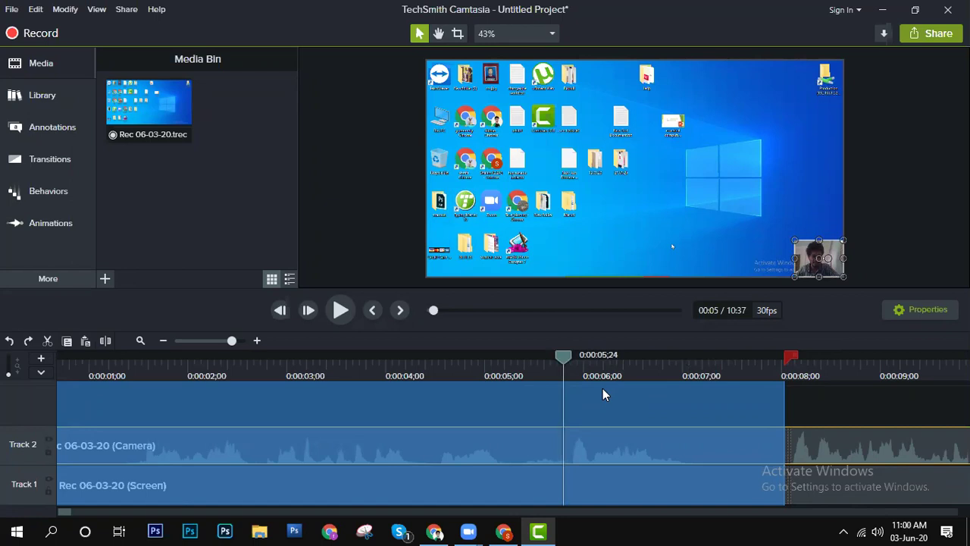
left_click(109, 340)
left_click_drag(597, 429, 660, 428)
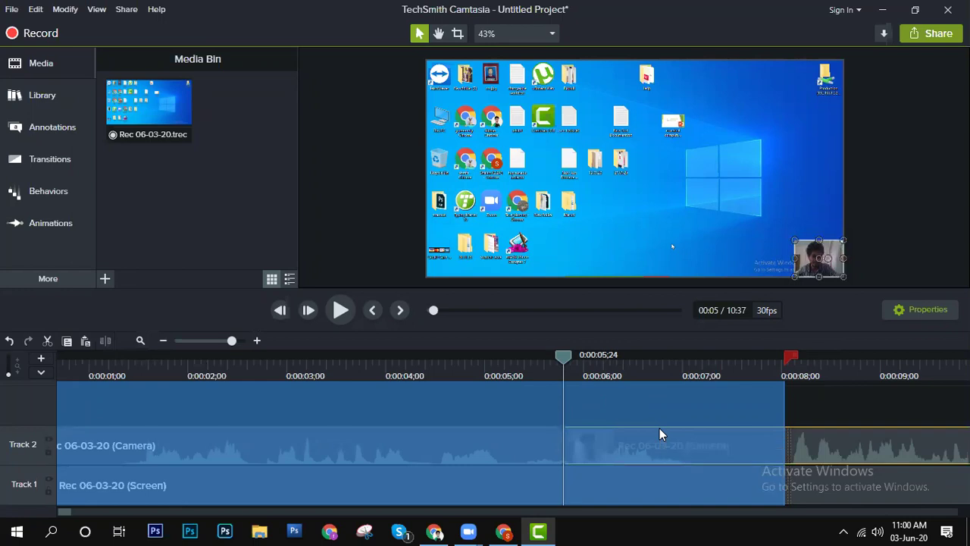
key("Delete")
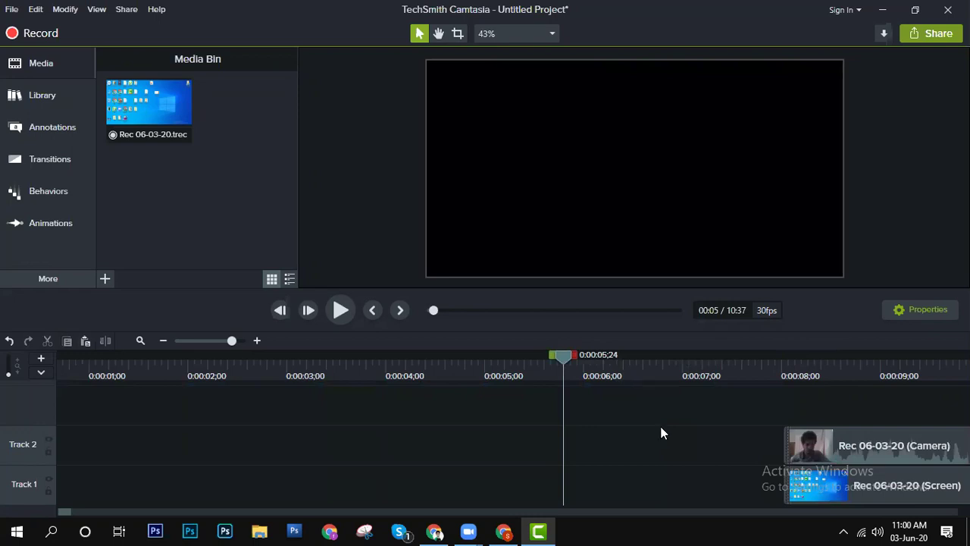
Step: Undo the deletion of the opening section and return the playhead to the start of the timeline
key("ctrl+z")
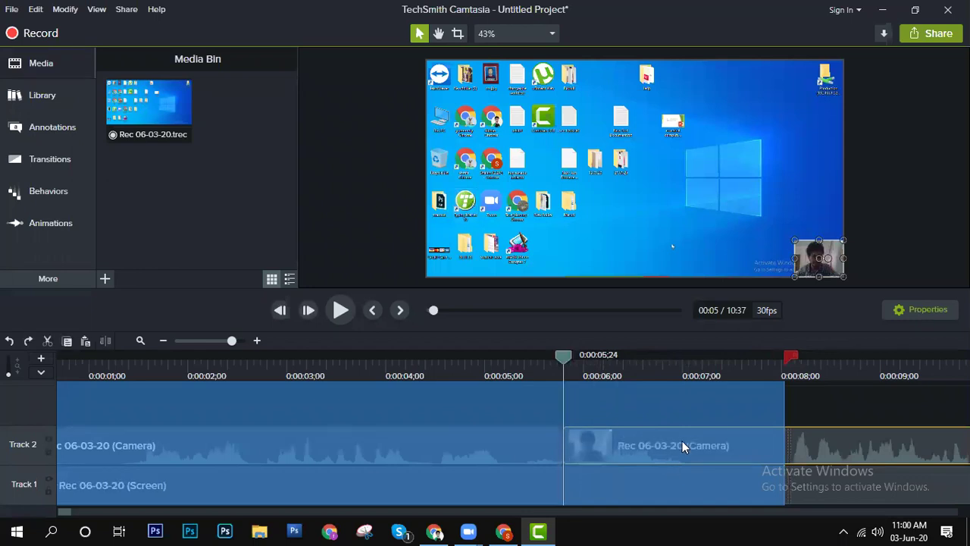
left_click(674, 406)
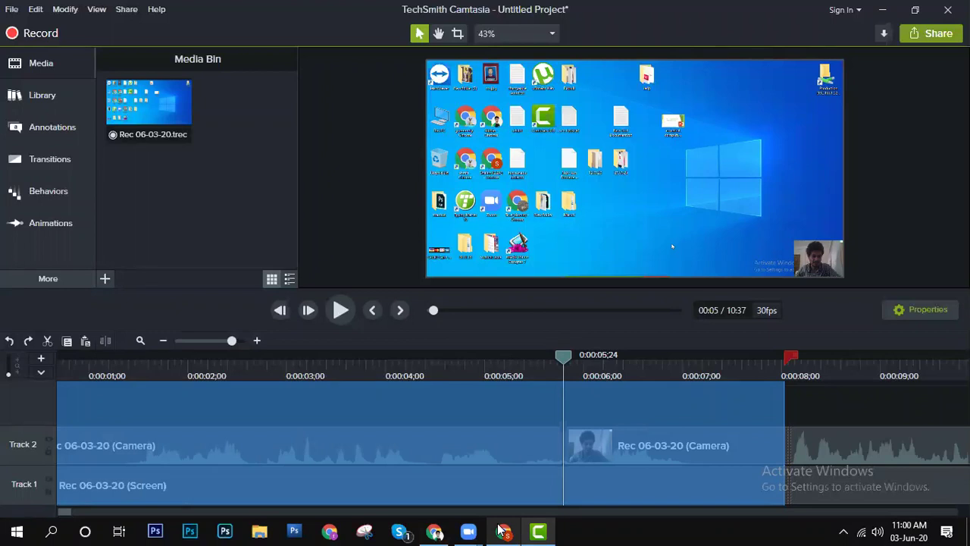
scroll(810, 244, "down", 3)
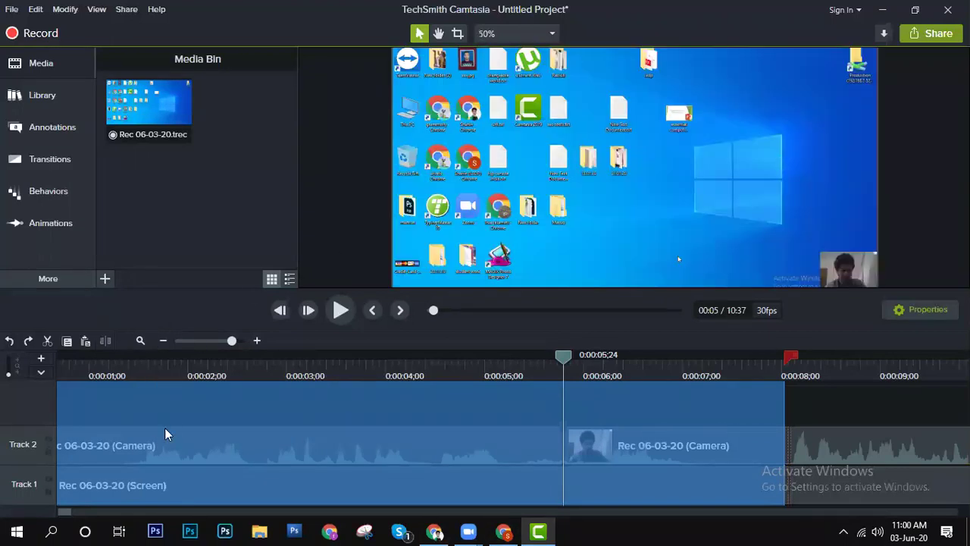
left_click_drag(211, 343, 250, 349)
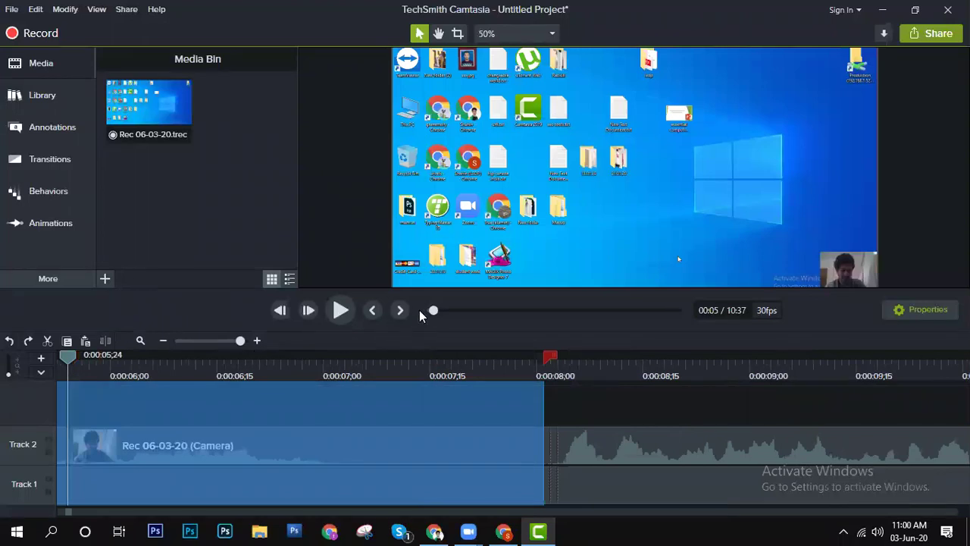
left_click_drag(433, 310, 426, 310)
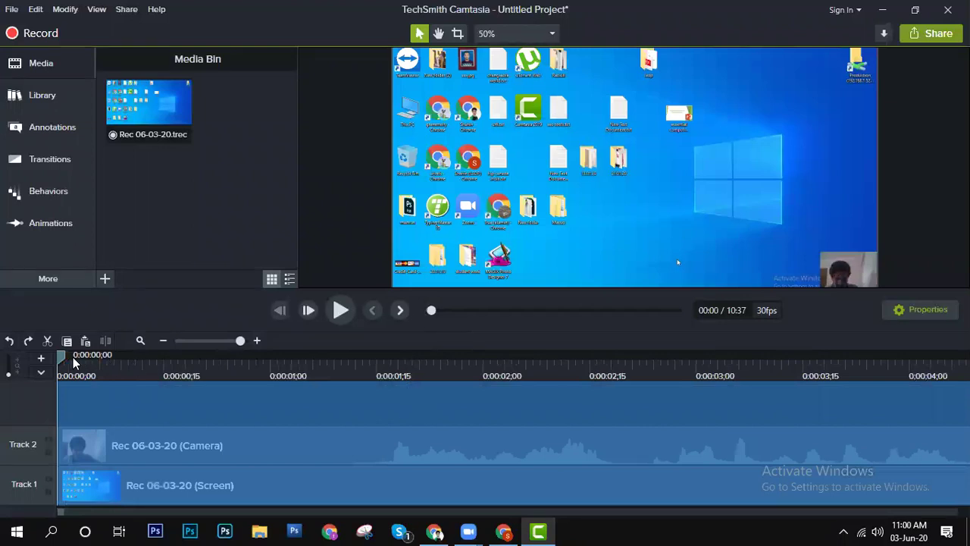
left_click_drag(240, 341, 219, 343)
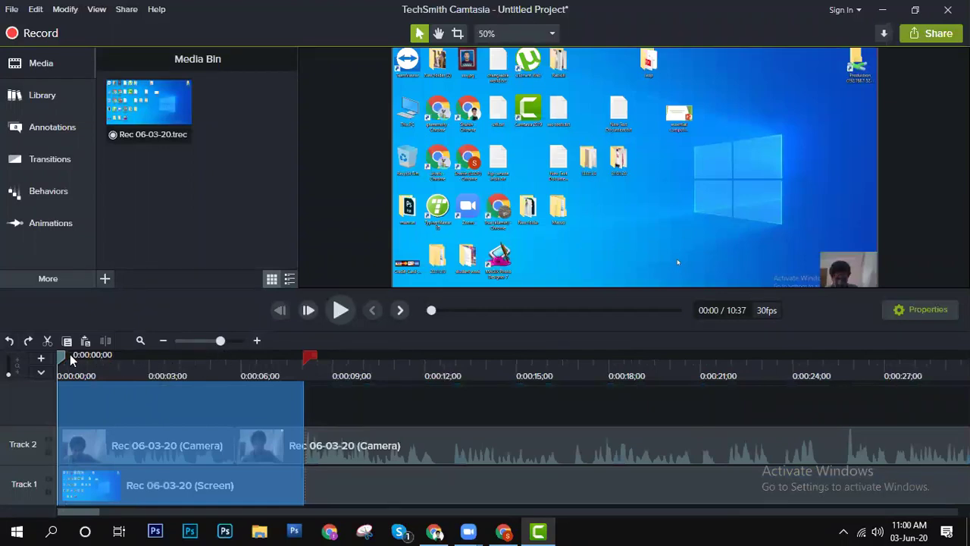
Step: Select the range from 0:00:05;24 to 0:00:08;02 and delete it from the camera and screen tracks
left_click_drag(63, 360, 240, 352)
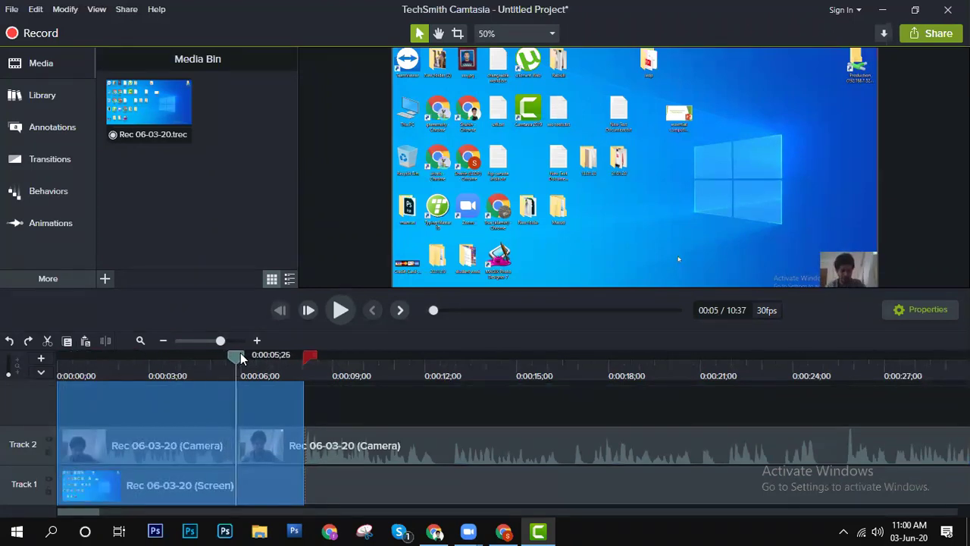
left_click(278, 447)
left_click(274, 480)
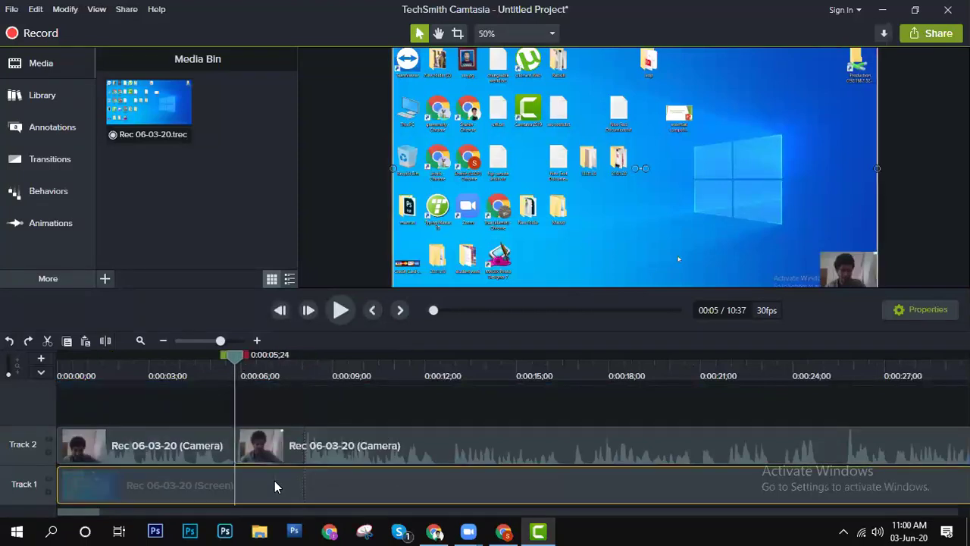
left_click_drag(248, 359, 316, 365)
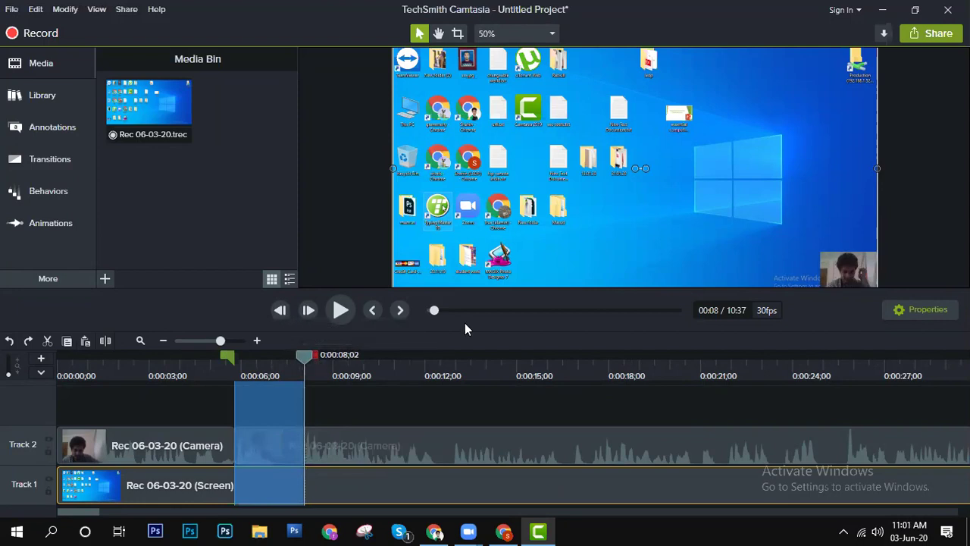
key("Delete")
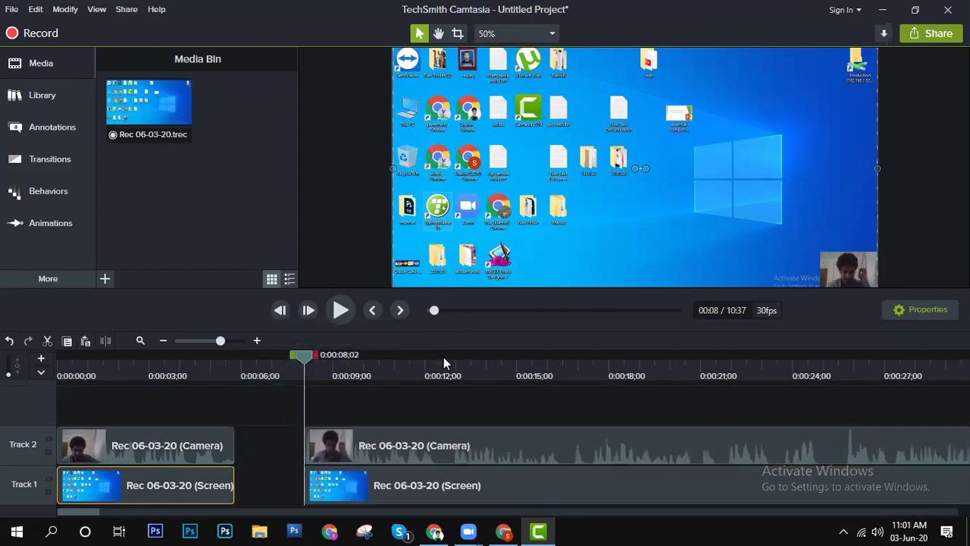
Step: Close the gap by moving the remaining camera and screen clips up against the end of the opening clips
left_click(262, 448)
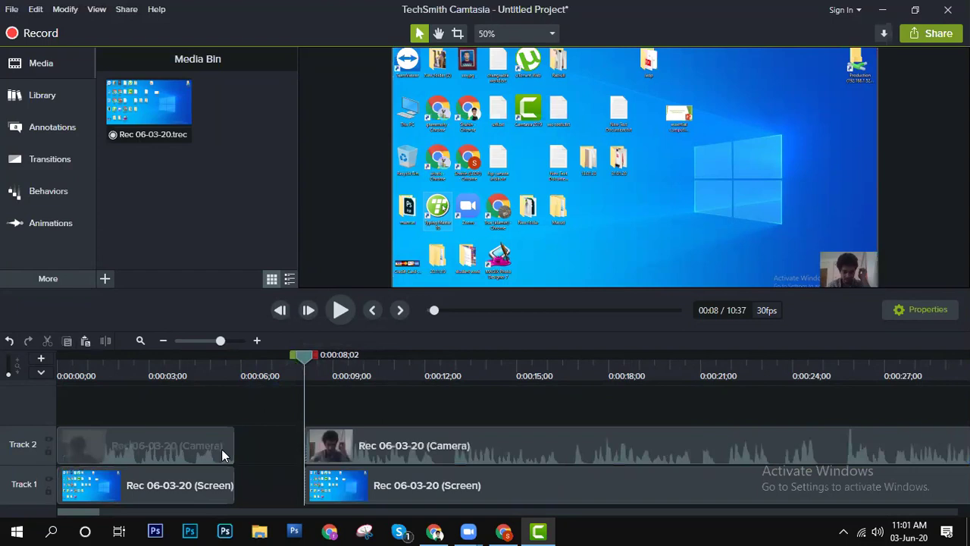
left_click_drag(348, 446, 260, 481)
left_click(256, 481)
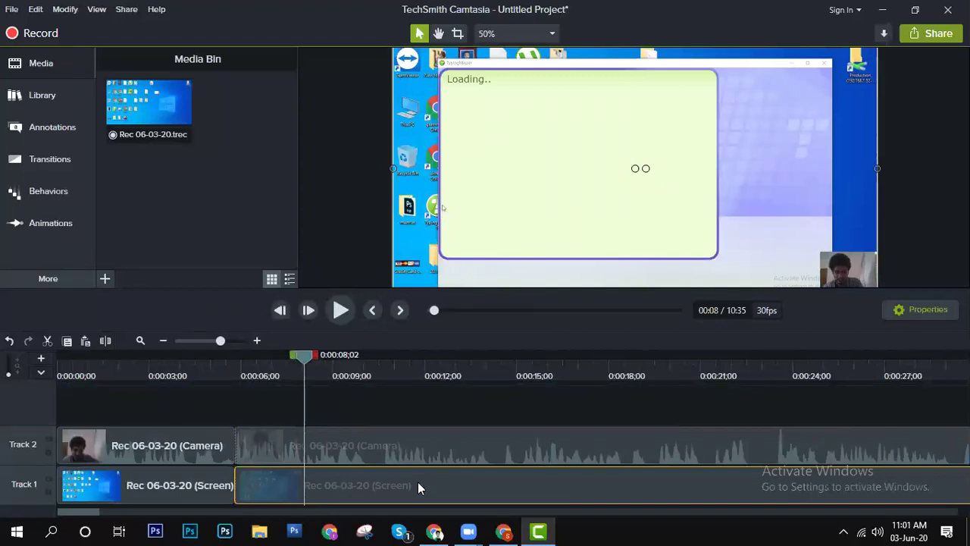
Step: Add the opening screen clip to the Default library under the name Intro
left_click(169, 443)
left_click(184, 472)
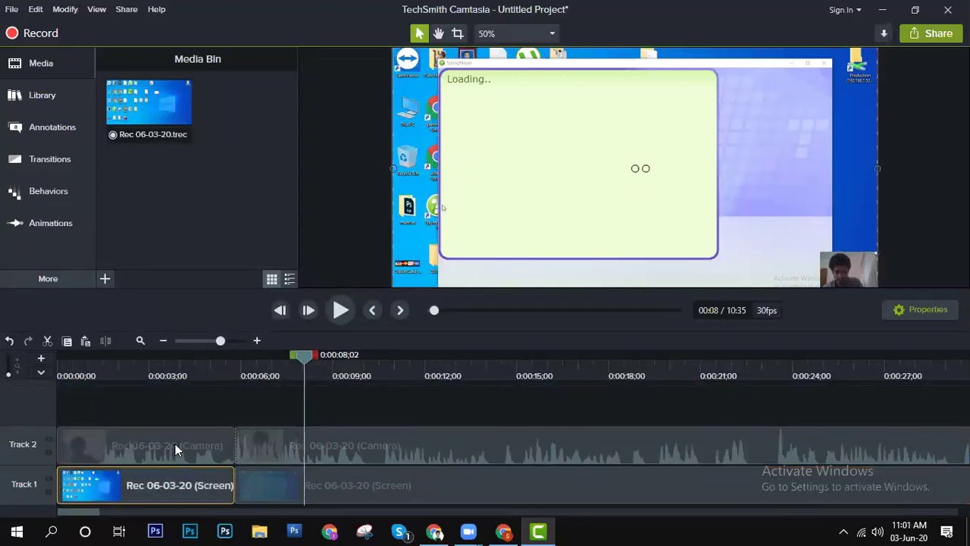
left_click(174, 447)
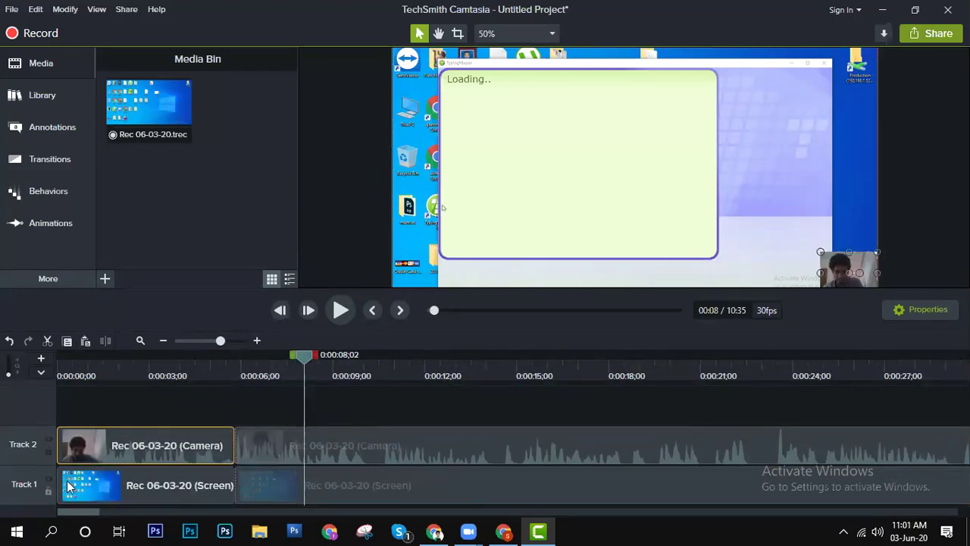
left_click(119, 489)
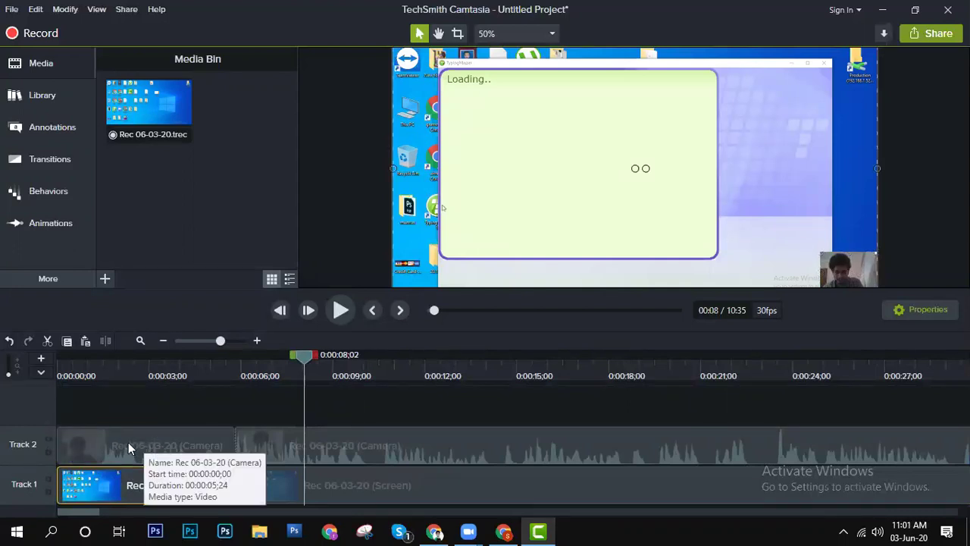
left_click(17, 102)
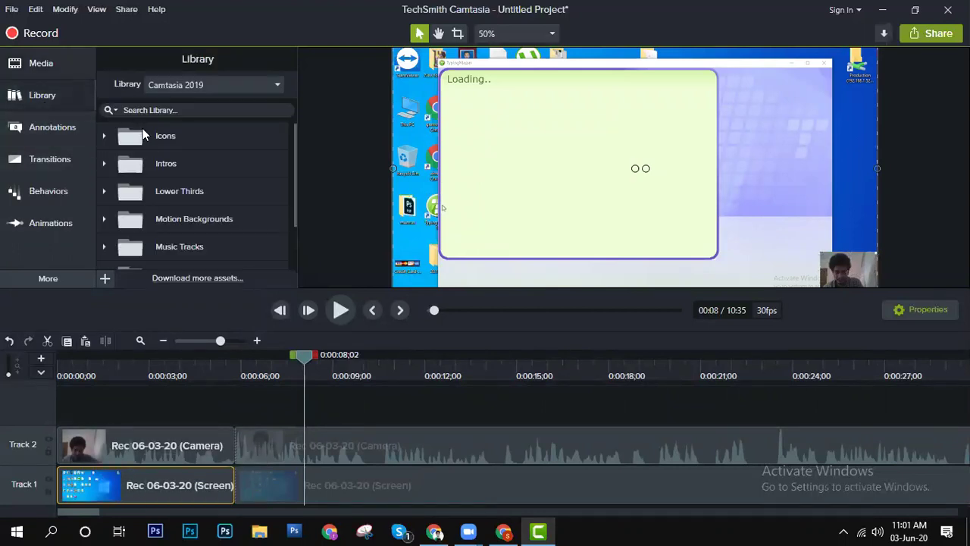
right_click(148, 481)
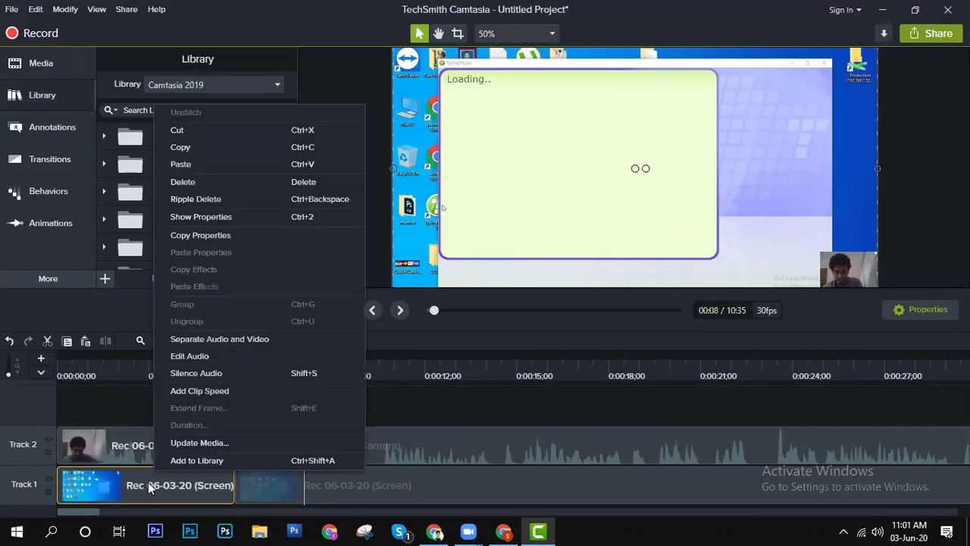
left_click(185, 460)
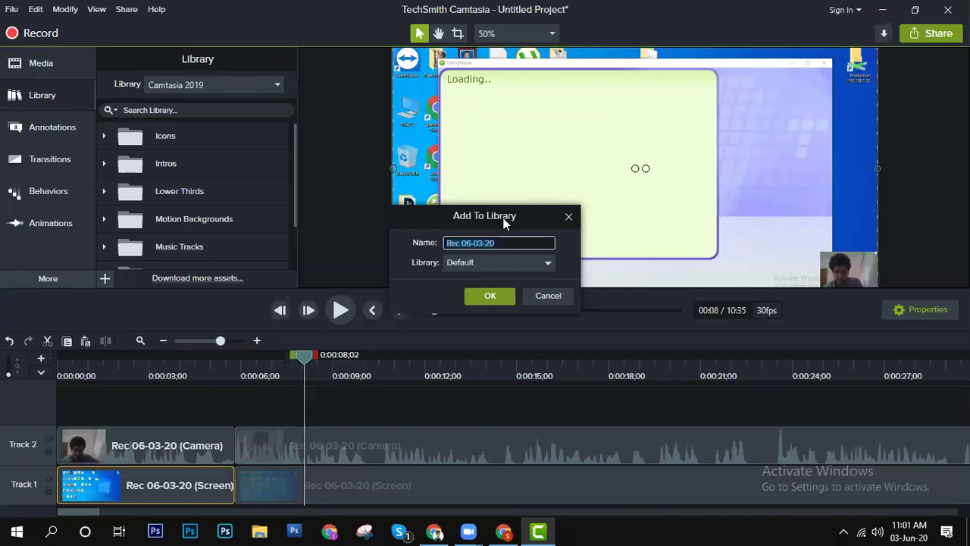
type("Intro")
left_click(484, 296)
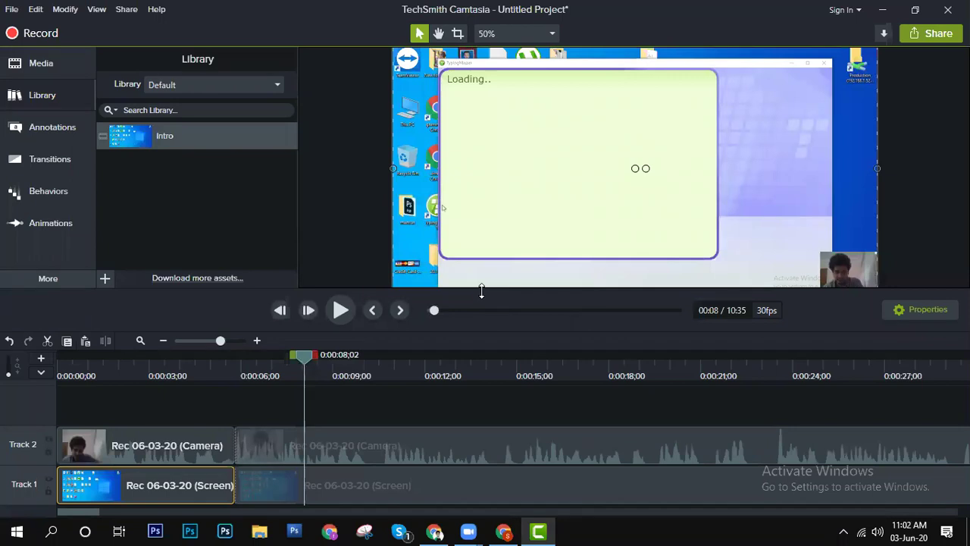
Step: Add the opening camera clip to the Default library under the name intro cam
left_click(201, 440)
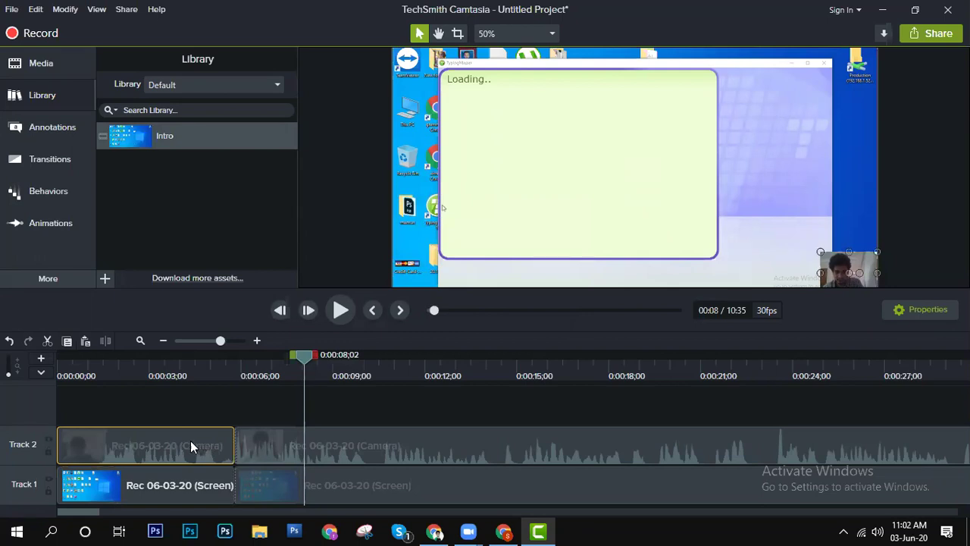
right_click(182, 440)
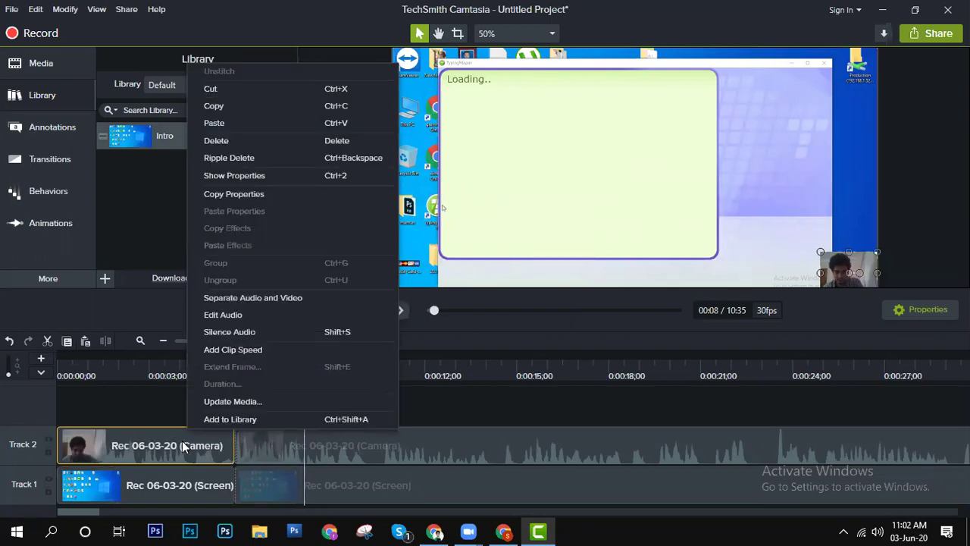
left_click(250, 417)
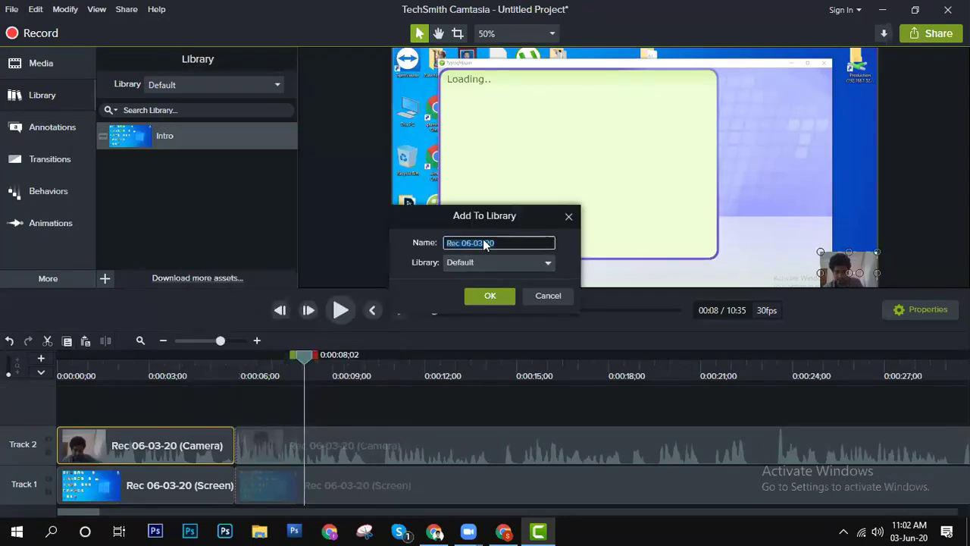
type("Intro")
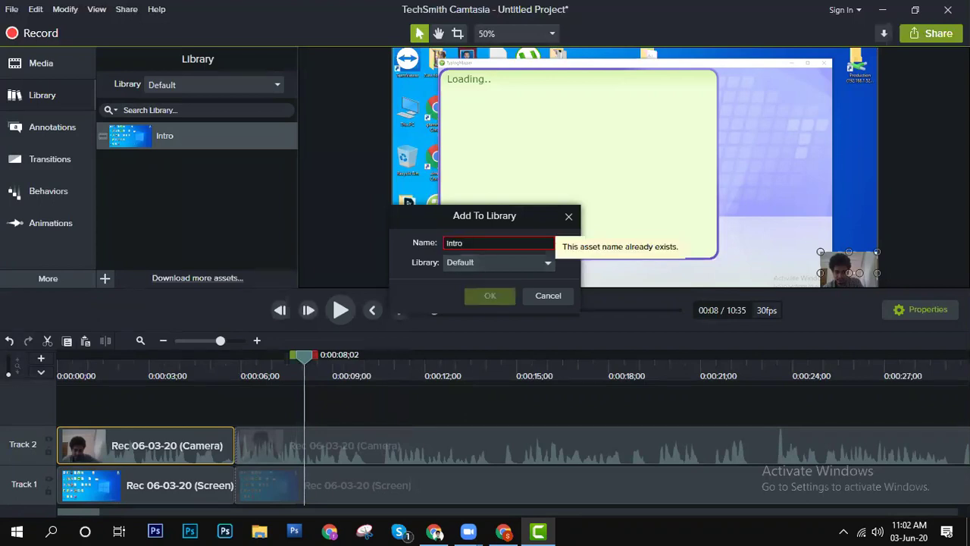
type(" cam")
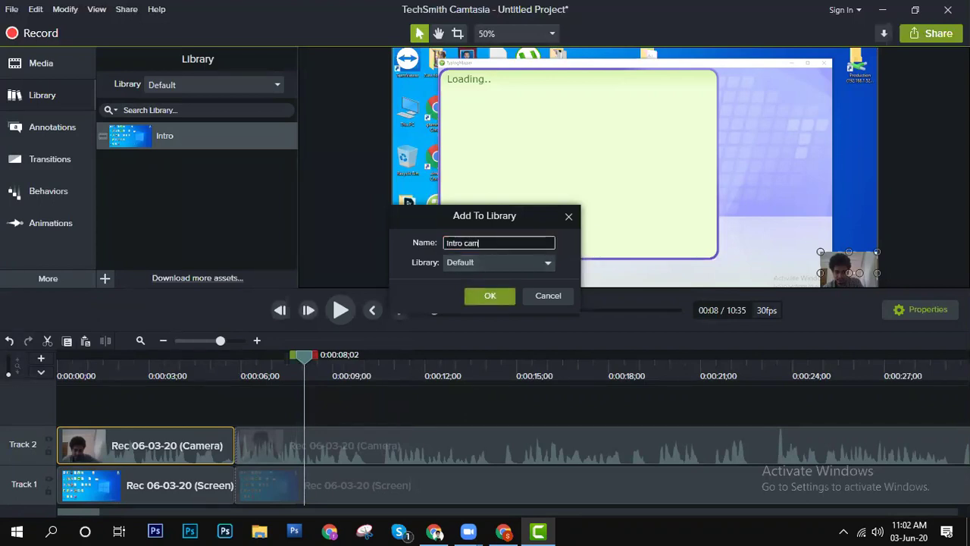
left_click(496, 294)
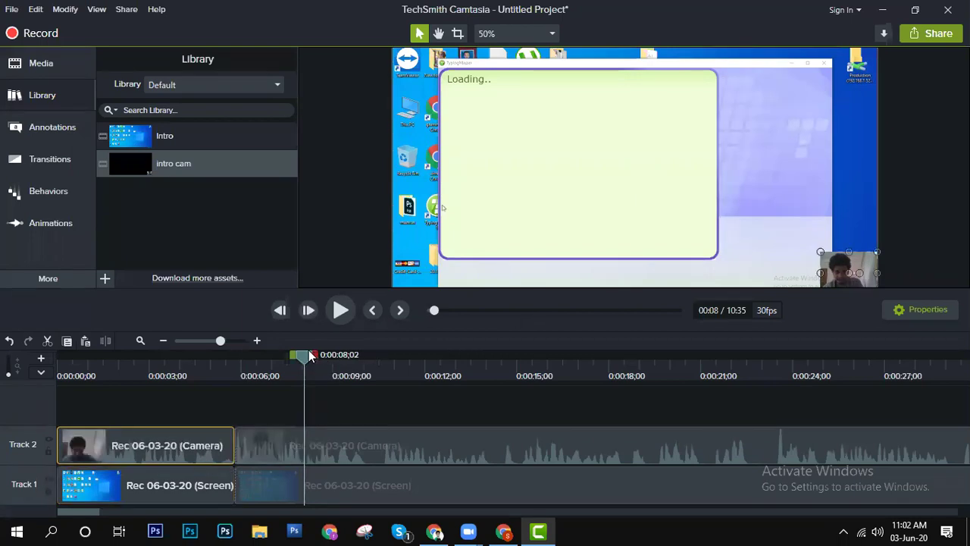
Step: Play the recording onward to the touch typing lesson and set the playhead at 0:01:32;25, just before the lesson opens
left_click(339, 310)
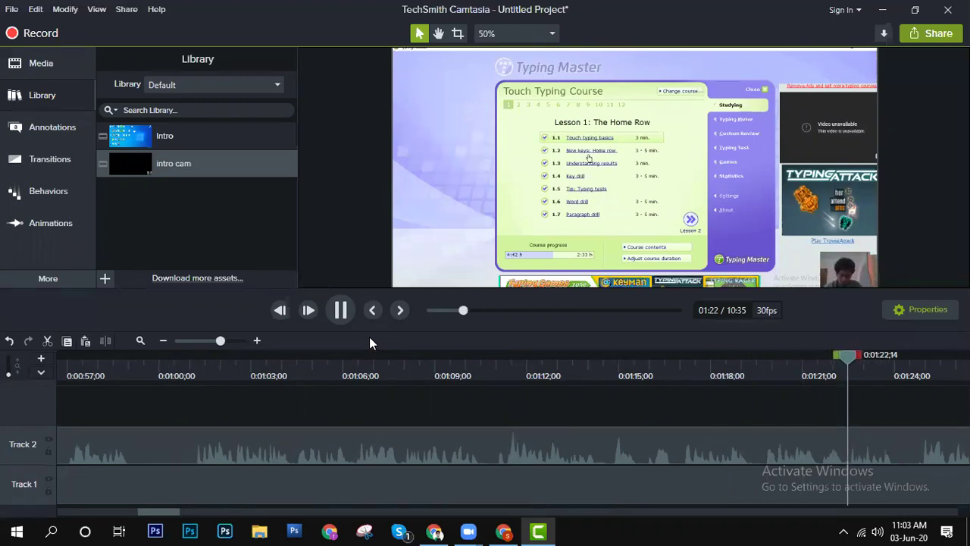
left_click(338, 313)
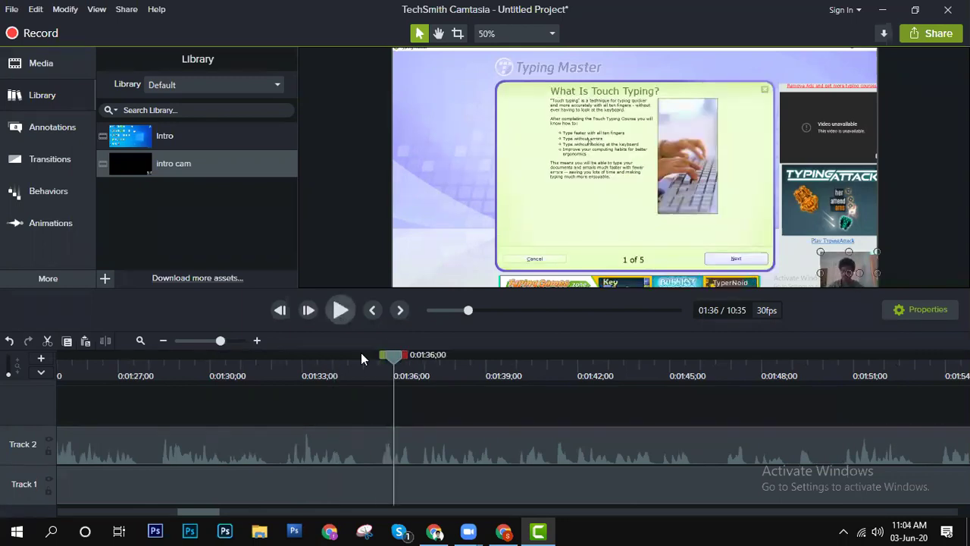
left_click(358, 354)
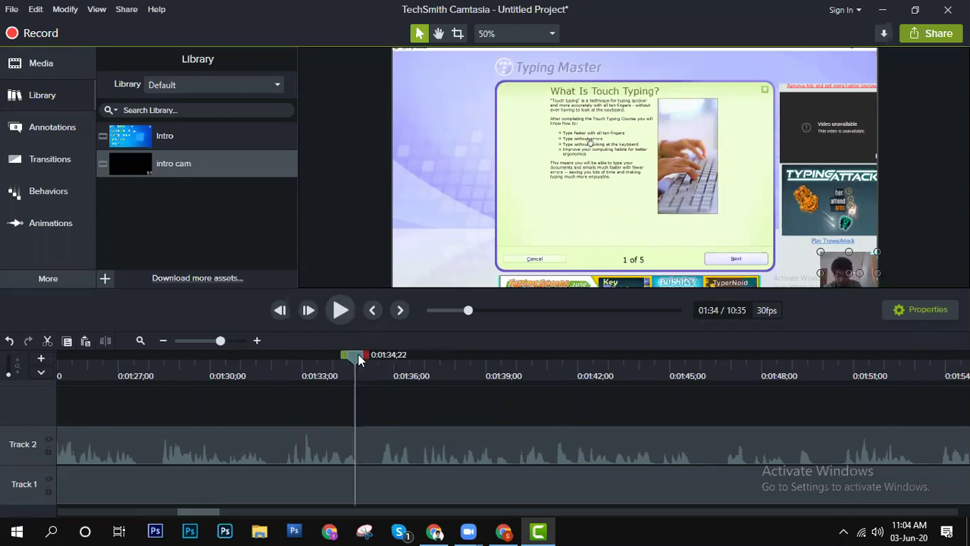
left_click(344, 317)
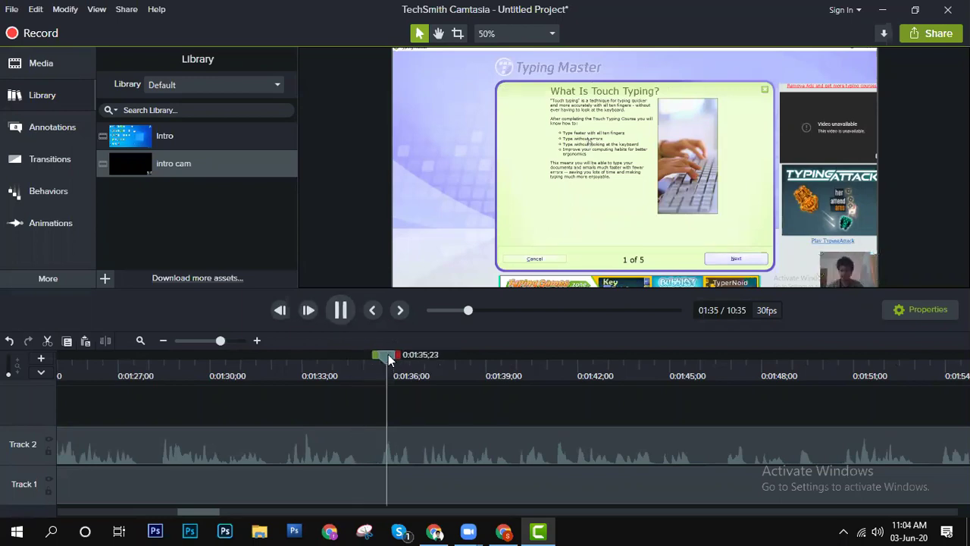
left_click_drag(389, 360, 288, 357)
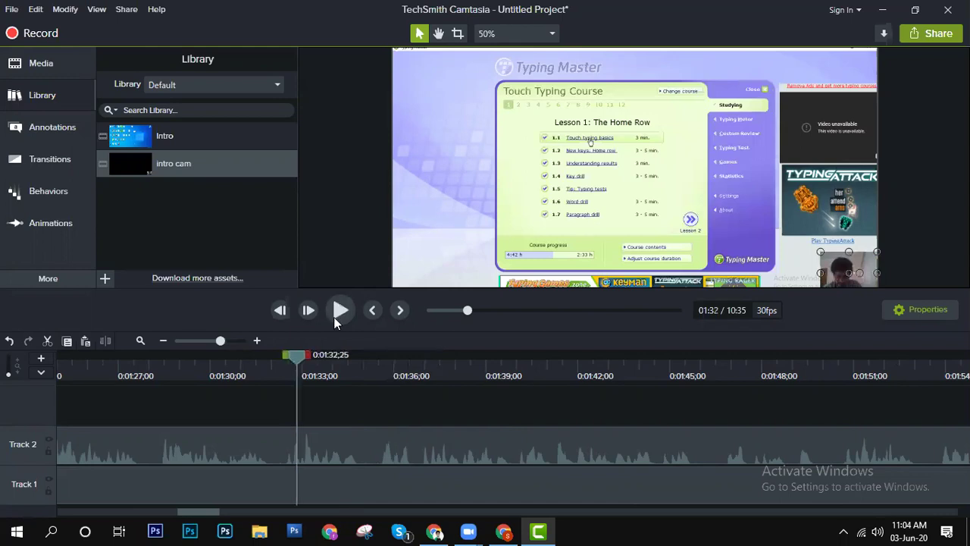
Step: Try a red arrow callout pointing at the Touch typing basics entry, and delete it
left_click(55, 131)
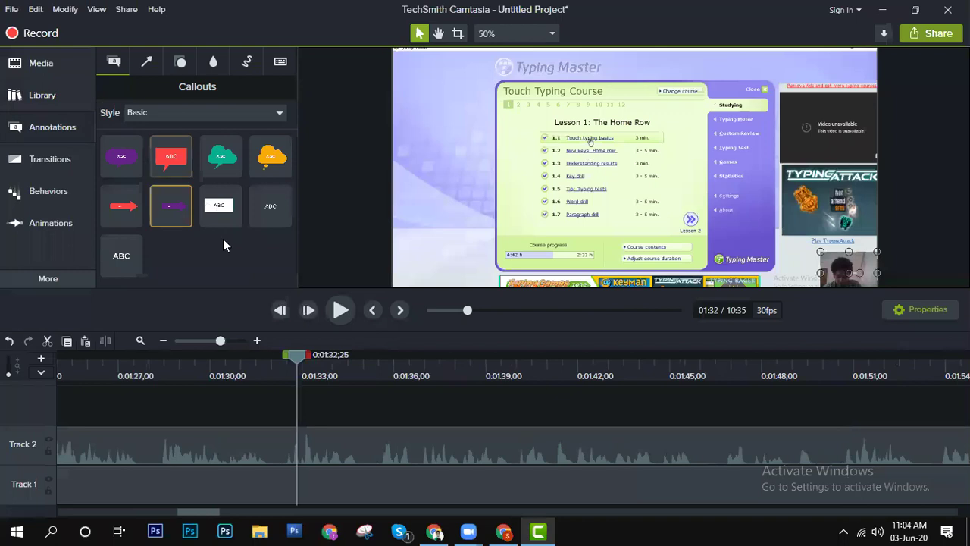
left_click_drag(127, 209, 417, 139)
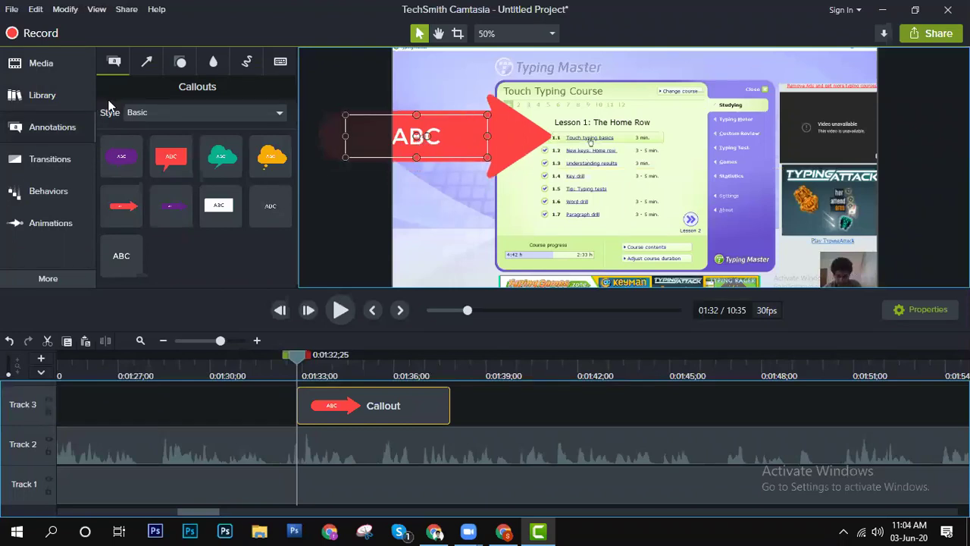
left_click(144, 65)
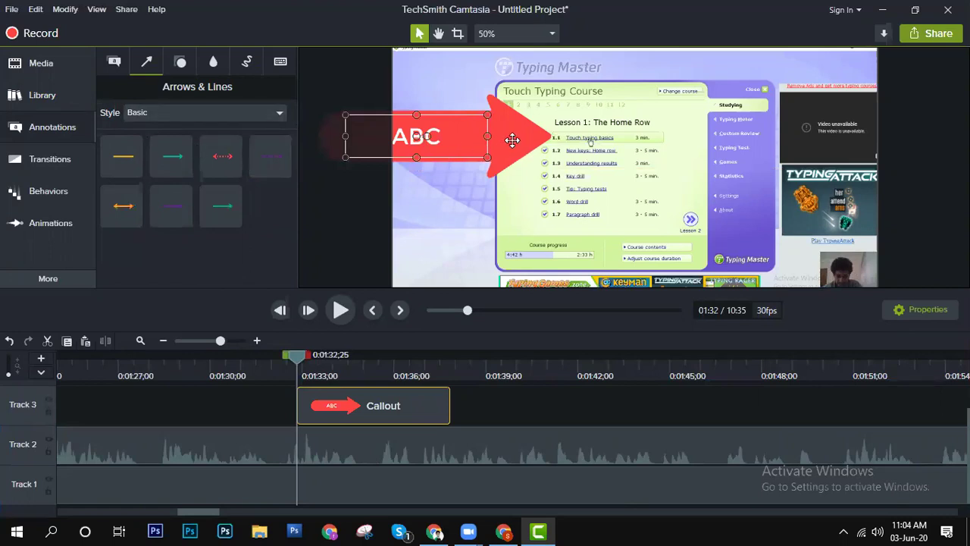
key("Delete")
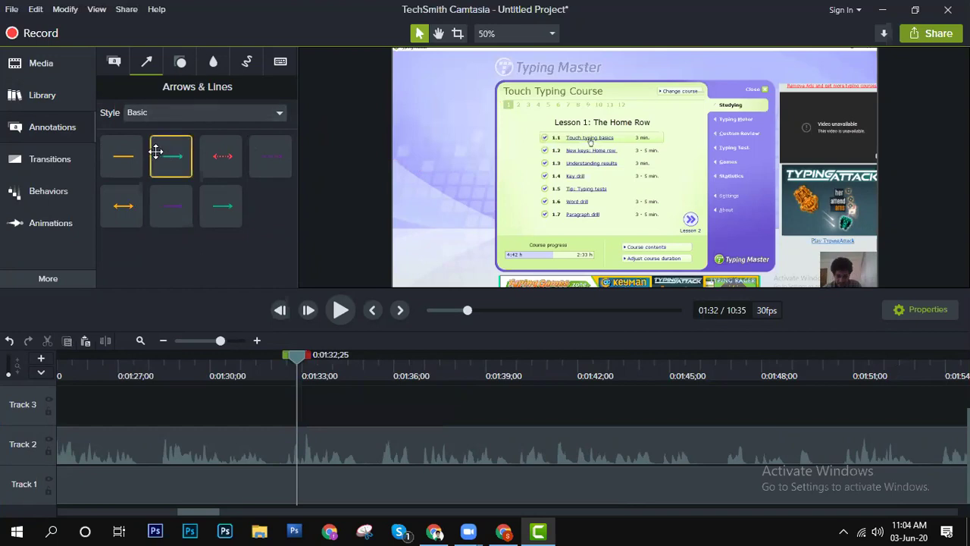
Step: Place a short green arrow annotation at 0:01:32;25 pointing at the Touch typing basics entry
left_click_drag(165, 156, 480, 159)
mouse_move(518, 139)
left_mouse_down()
mouse_move(562, 145)
mouse_move(531, 144)
left_mouse_up()
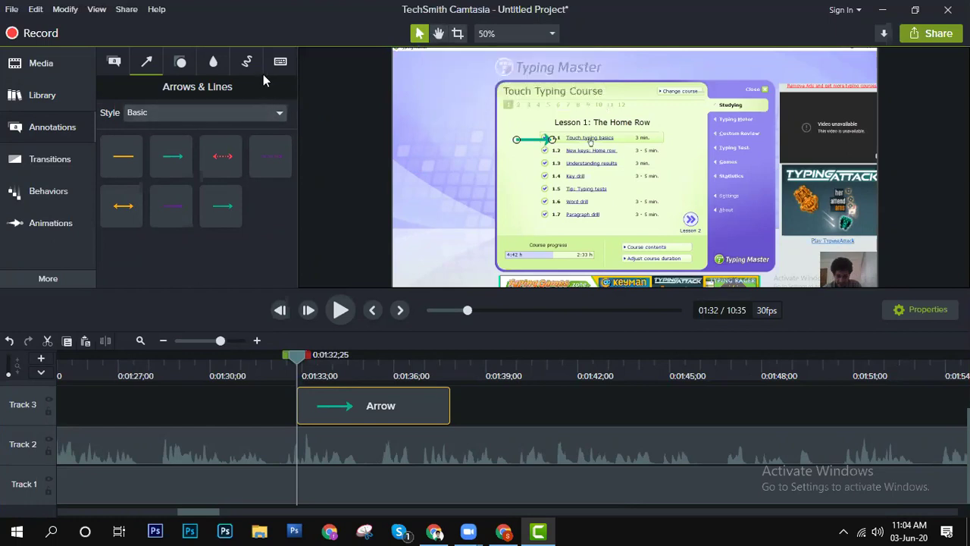
Step: Recolor the arrow annotation to magenta #AF056D, with a thickness of 21 and an opacity of 60%
left_click(928, 310)
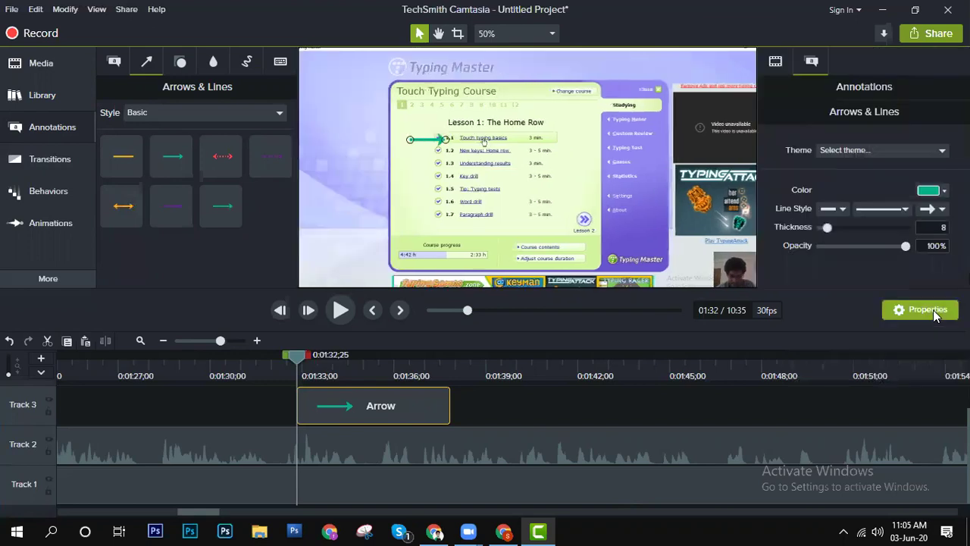
left_click(943, 193)
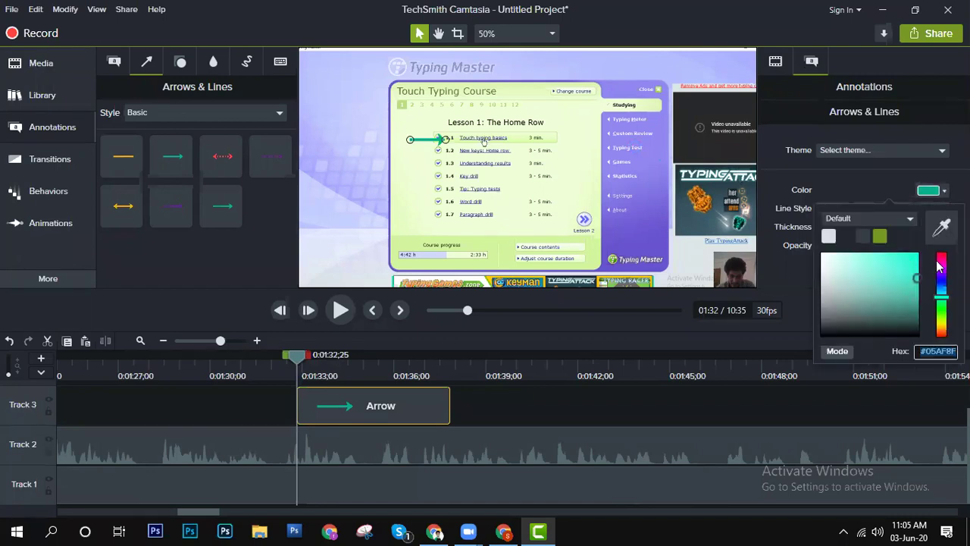
left_click(942, 263)
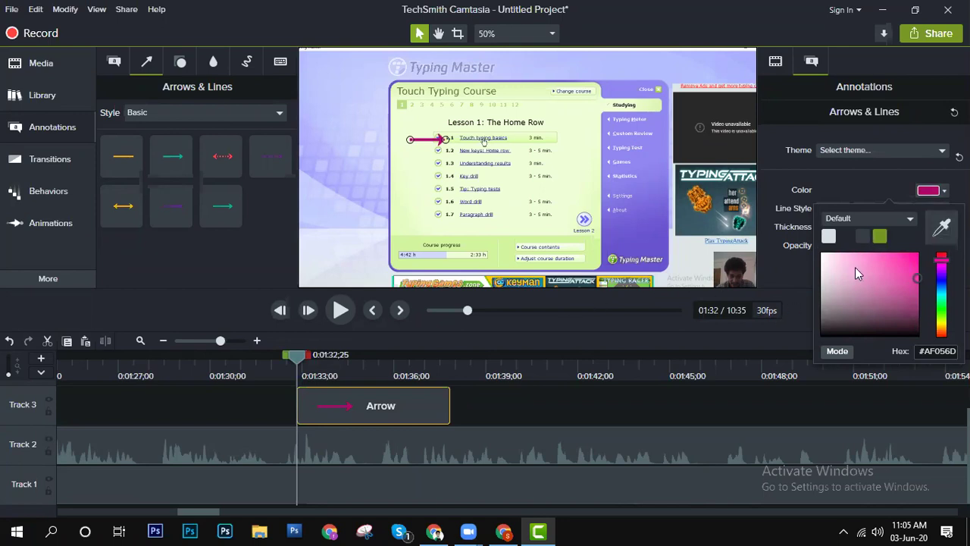
left_click(853, 189)
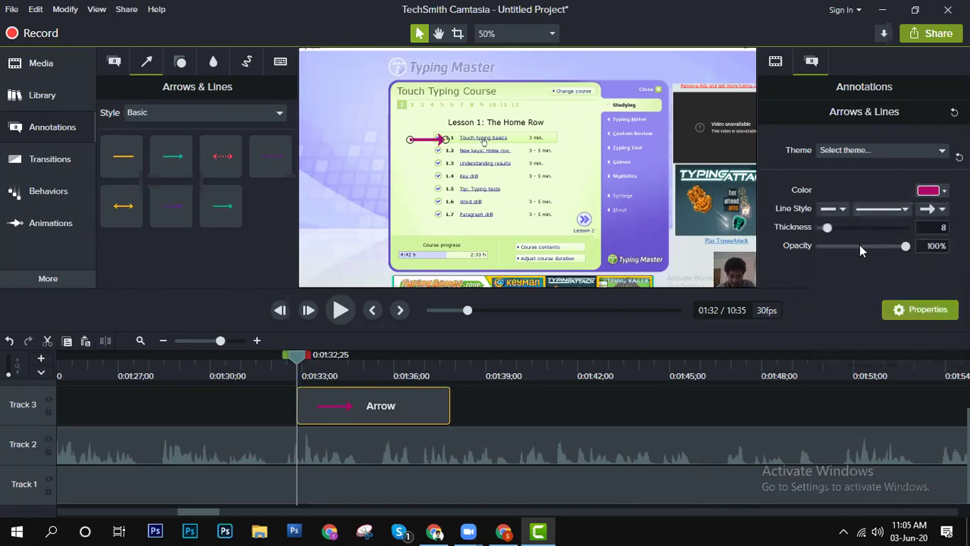
left_click_drag(828, 227, 841, 227)
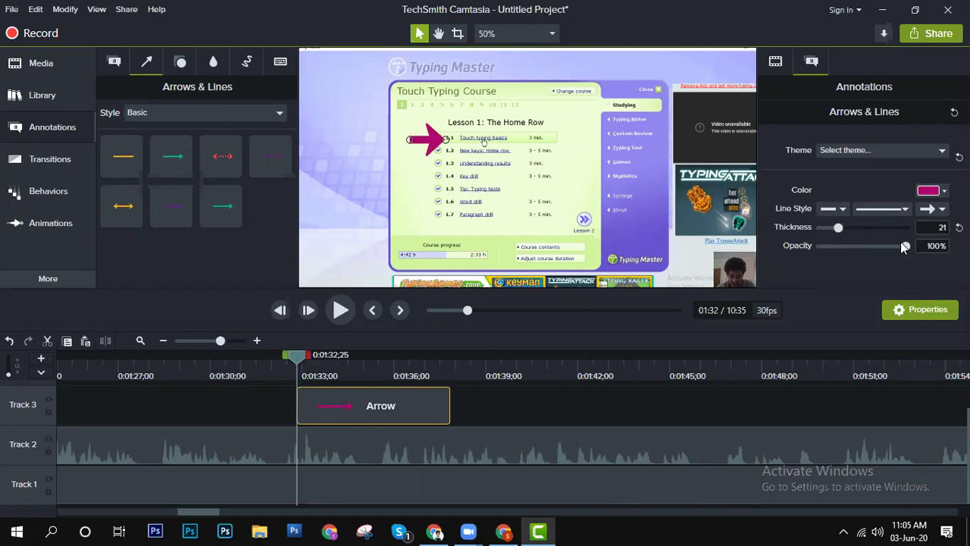
left_click_drag(903, 246, 871, 251)
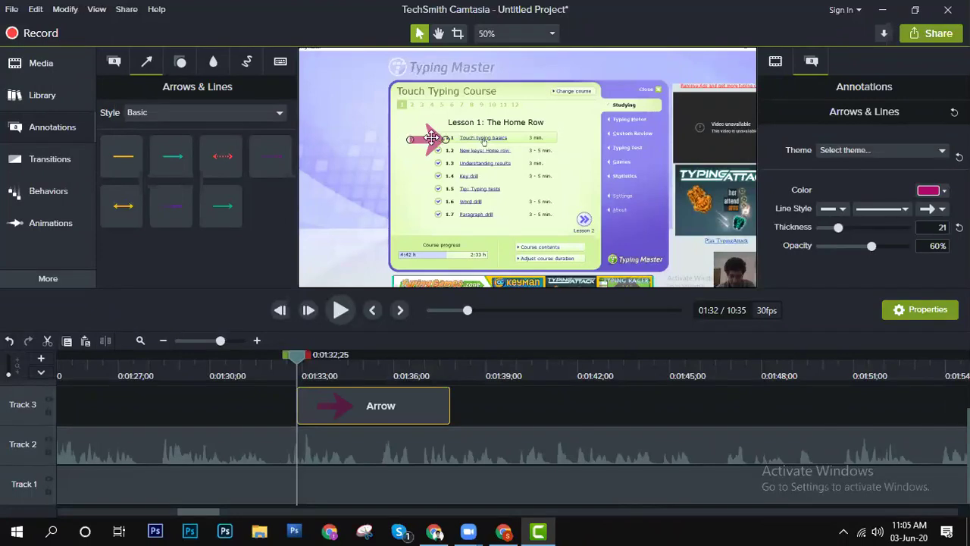
left_click(496, 135)
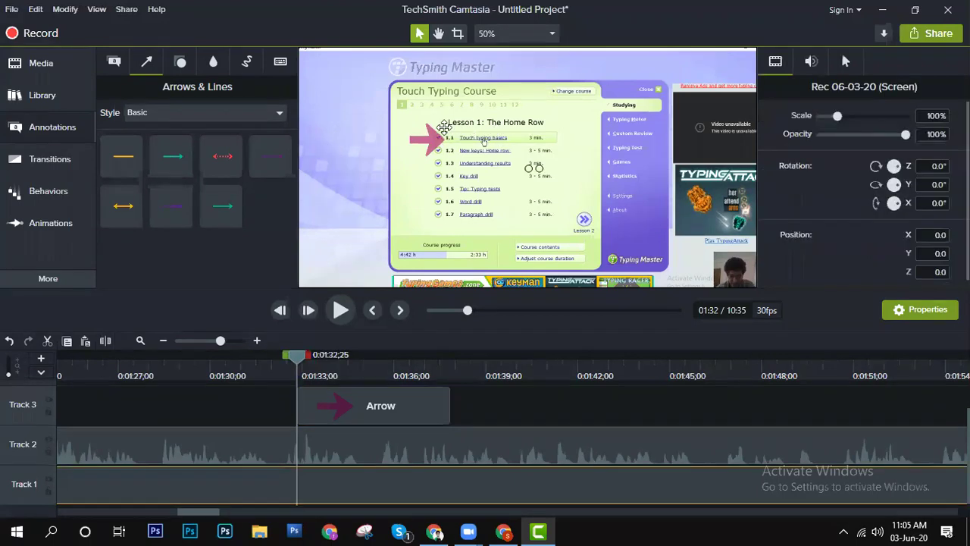
Step: Look through the media bin, the Default library and the callout annotations of all styles
left_click(36, 67)
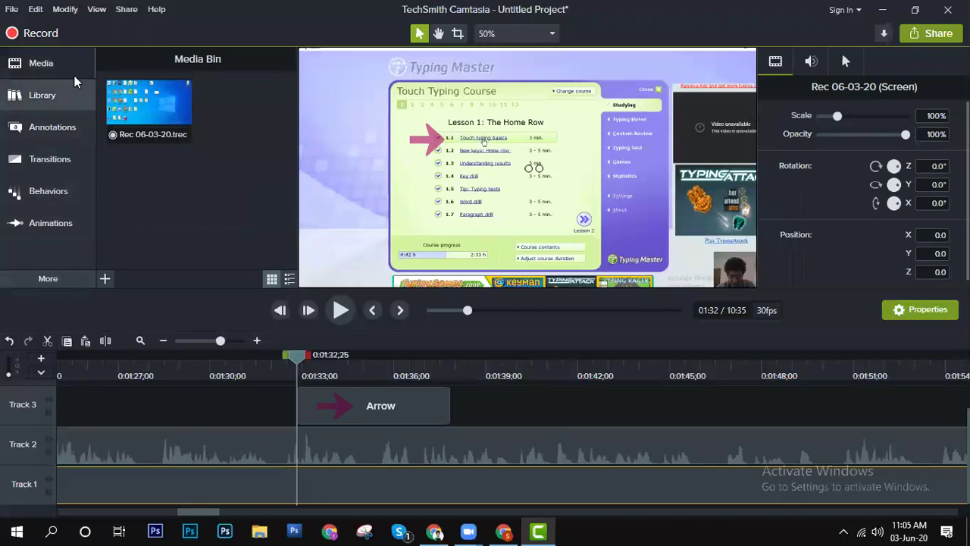
left_click(43, 95)
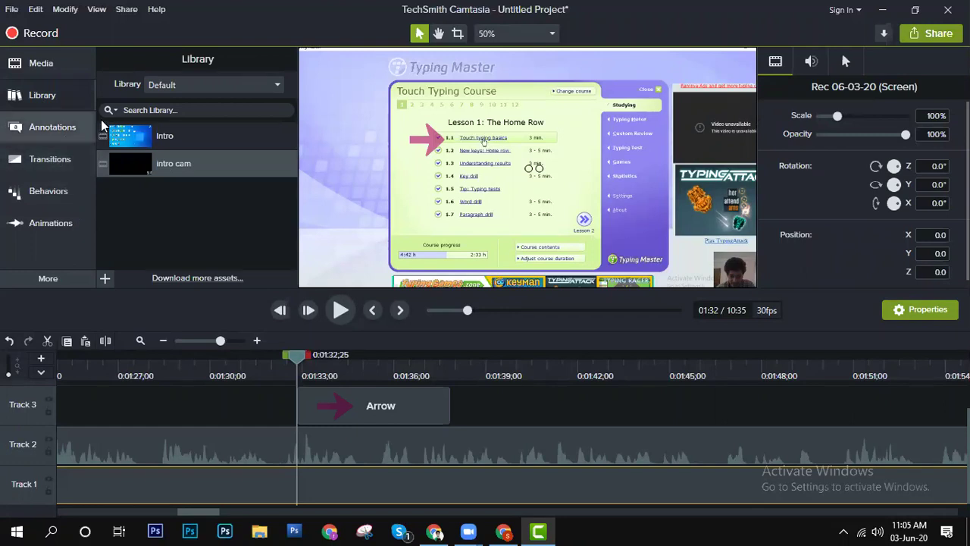
left_click(187, 95)
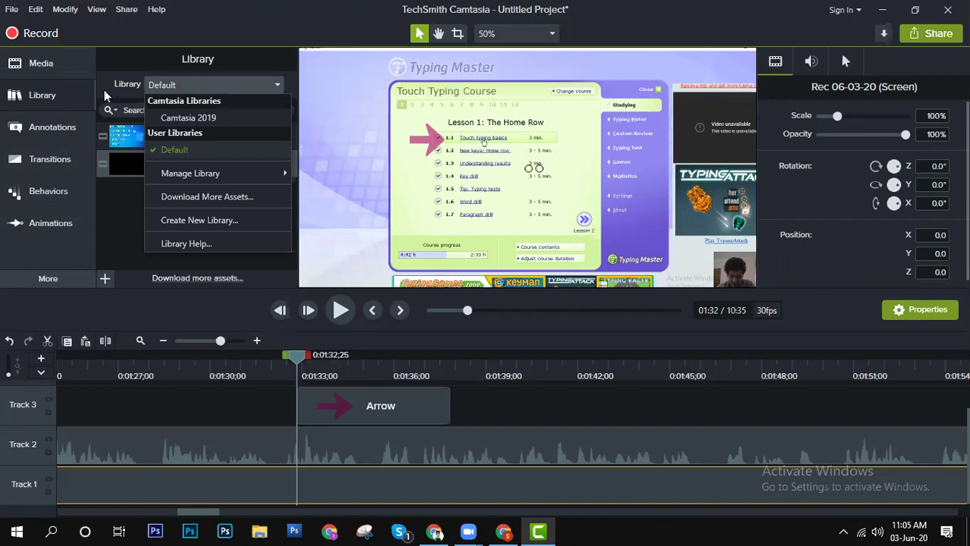
left_click(64, 134)
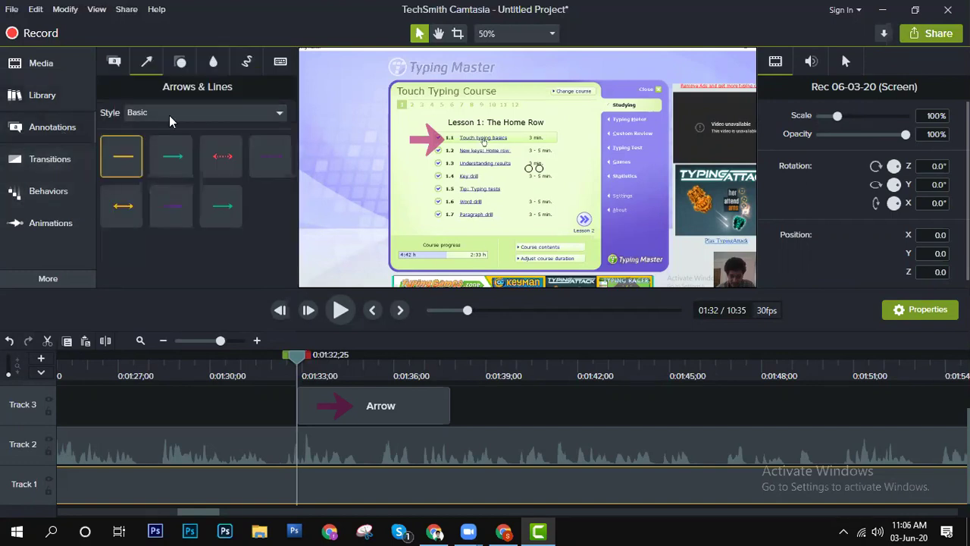
left_click(113, 64)
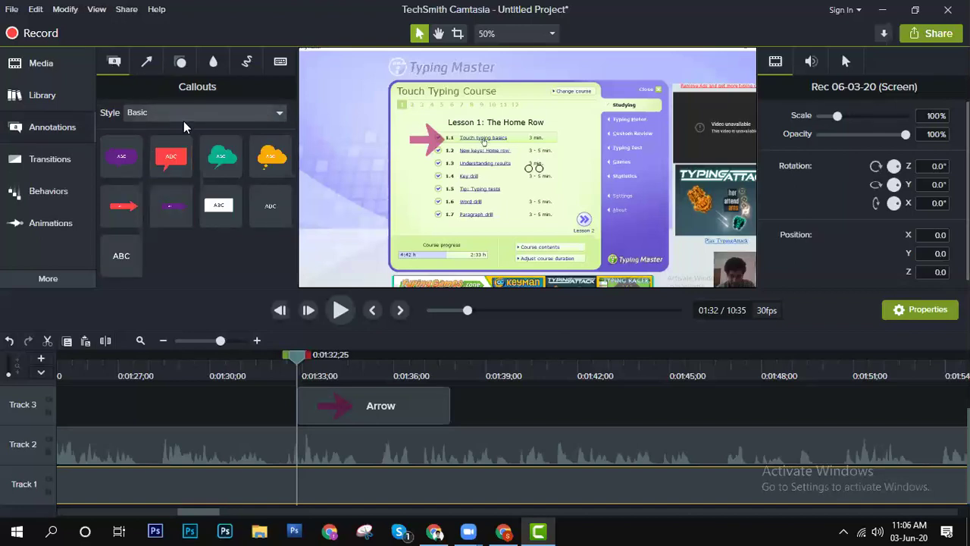
left_click(231, 118)
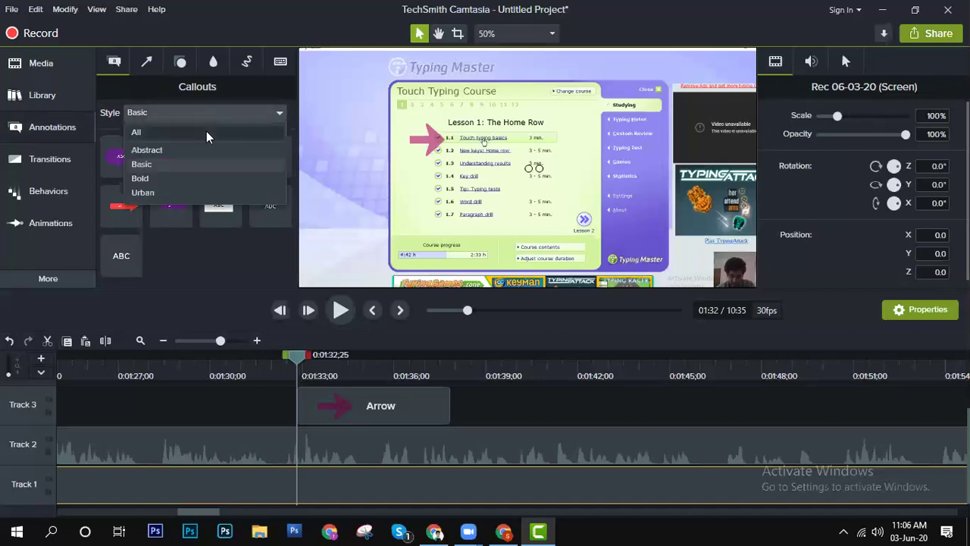
left_click(207, 133)
scroll(221, 223, "down", 3)
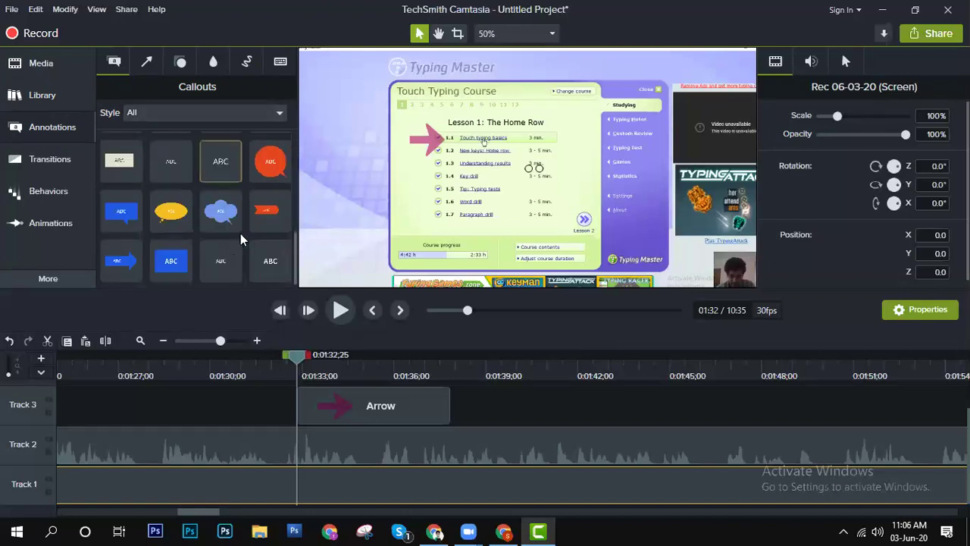
scroll(268, 199, "down", 3)
scroll(250, 196, "down", 6)
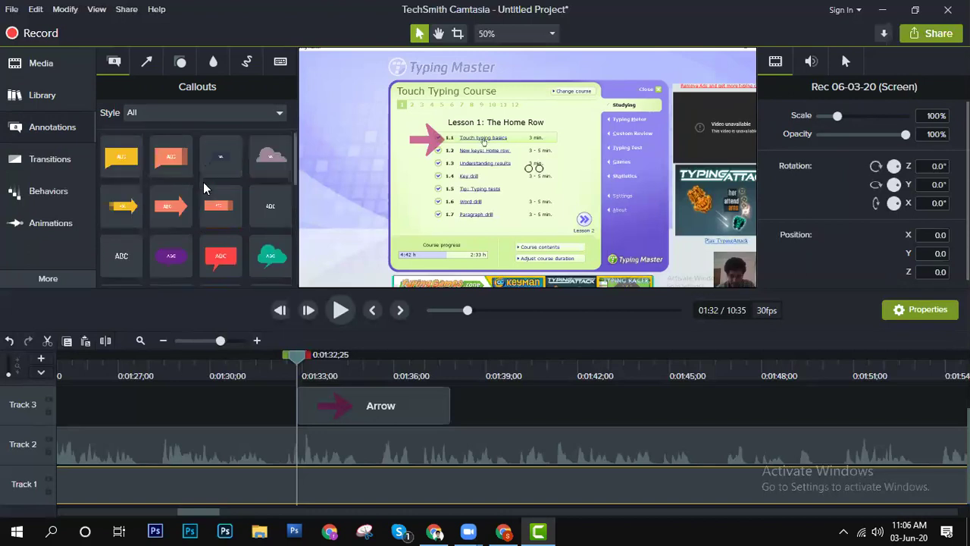
Step: Add a Fade transition at the 0:00:05;24 cut on both the camera track and the screen track
left_click(63, 169)
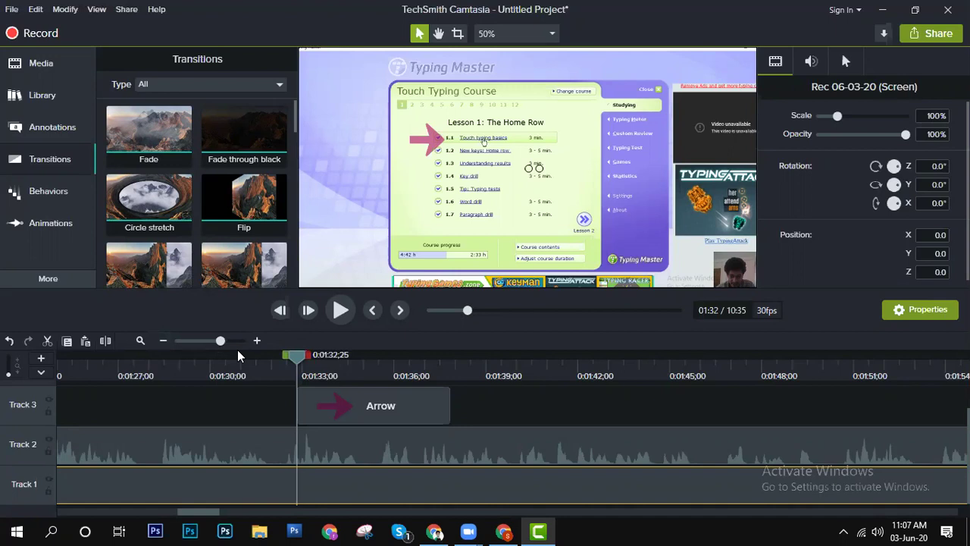
left_click_drag(467, 315, 423, 317)
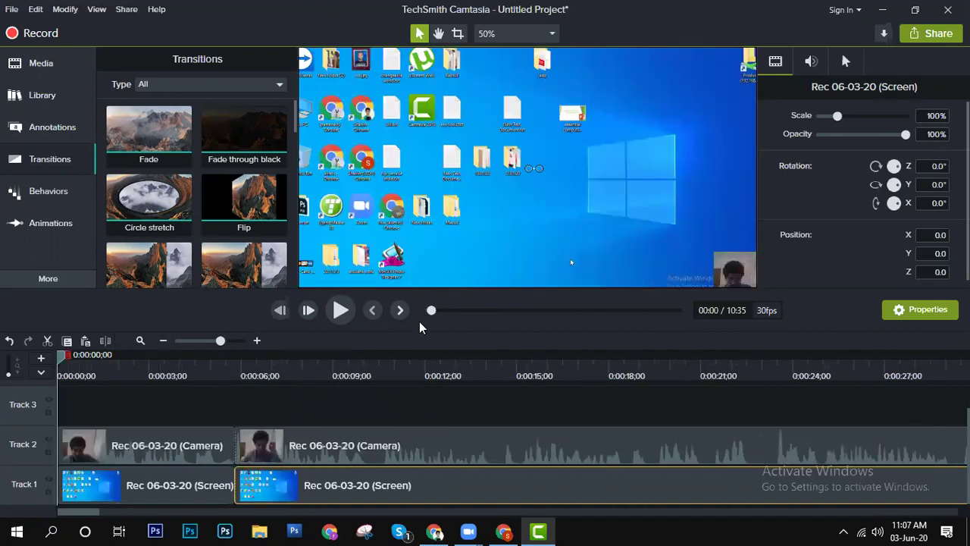
left_click(225, 463)
left_click_drag(62, 359, 235, 364)
left_click(72, 160)
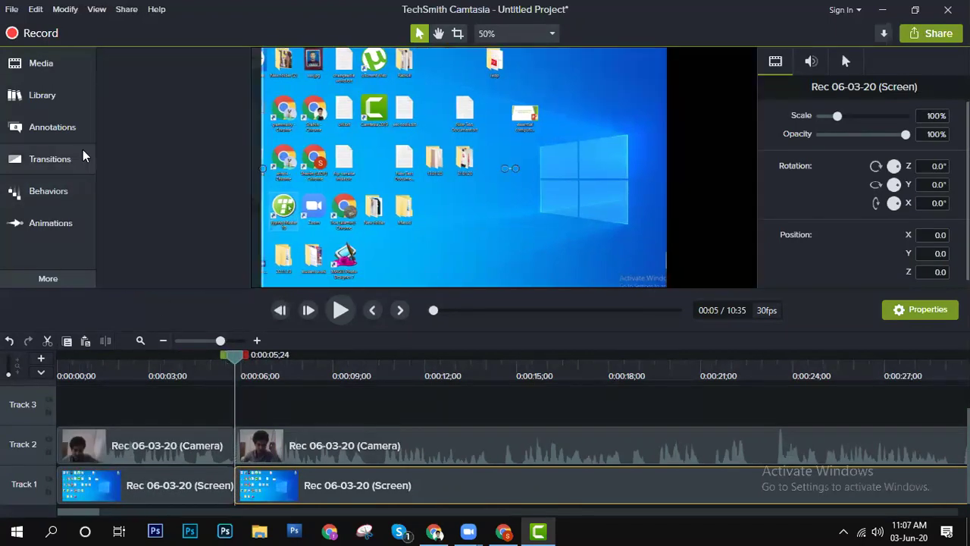
left_click(50, 161)
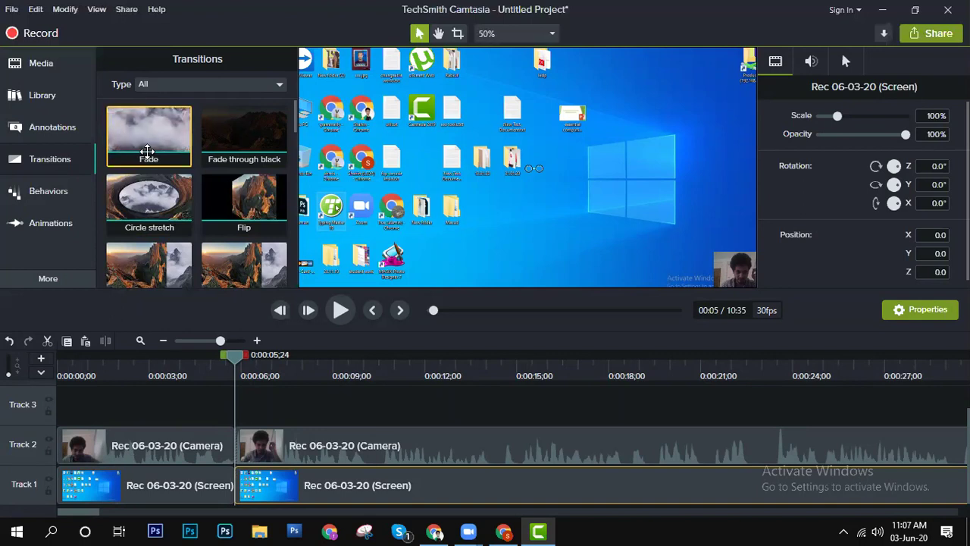
left_click_drag(146, 138, 238, 452)
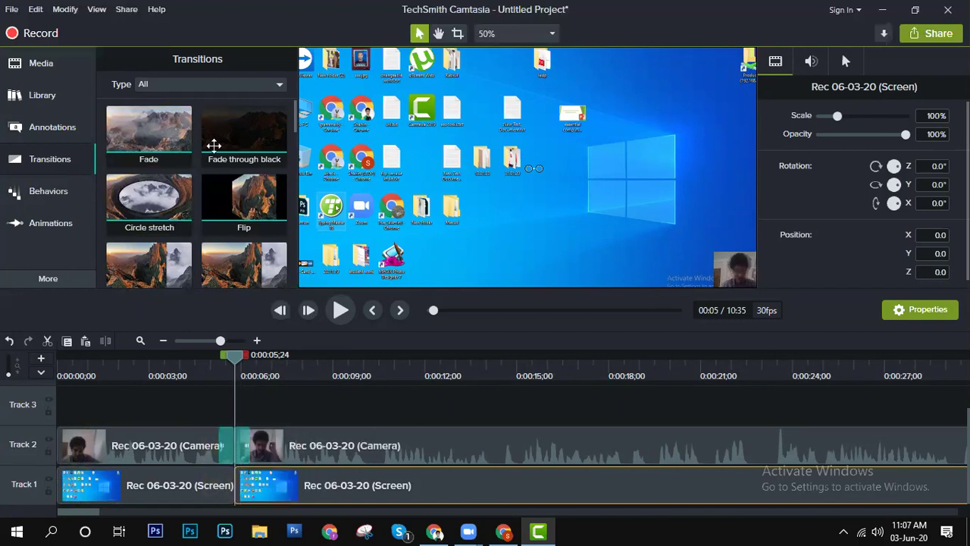
left_click_drag(173, 129, 233, 493)
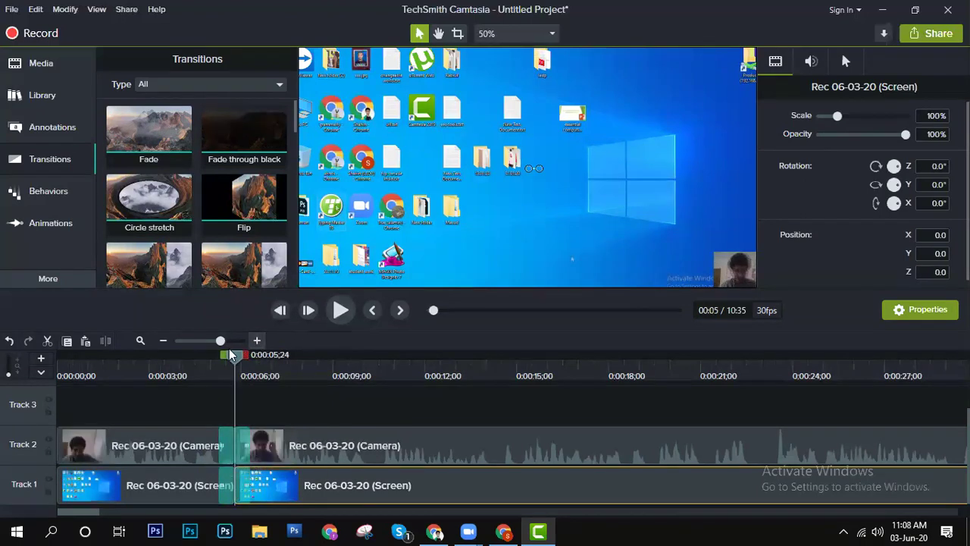
Step: Play the recording from before the first cut to preview the Fade transitions
left_click_drag(239, 356, 210, 360)
left_click_drag(144, 362, 162, 362)
left_click(341, 310)
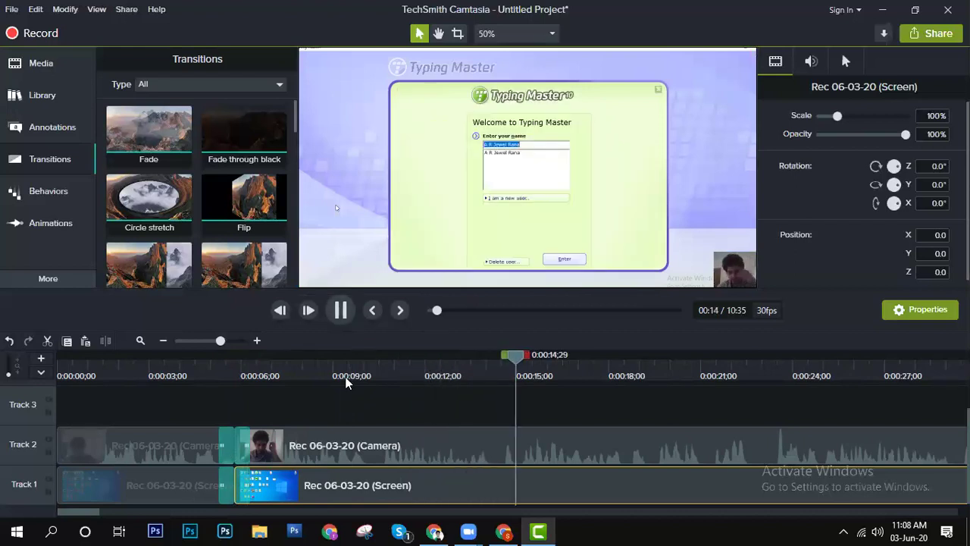
left_click(340, 310)
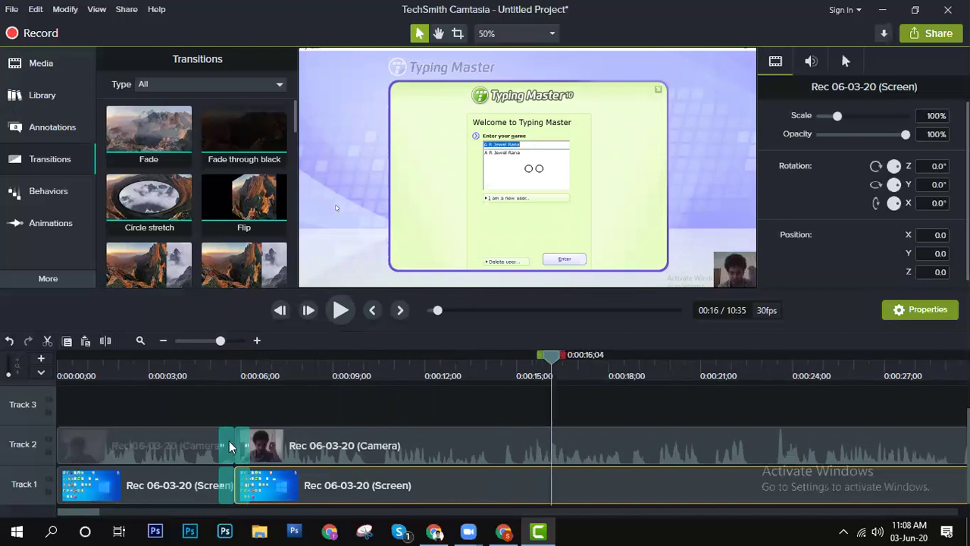
Step: Lengthen the Fade transitions at the first cut to 02;14 on both the camera and screen tracks
left_click(230, 446)
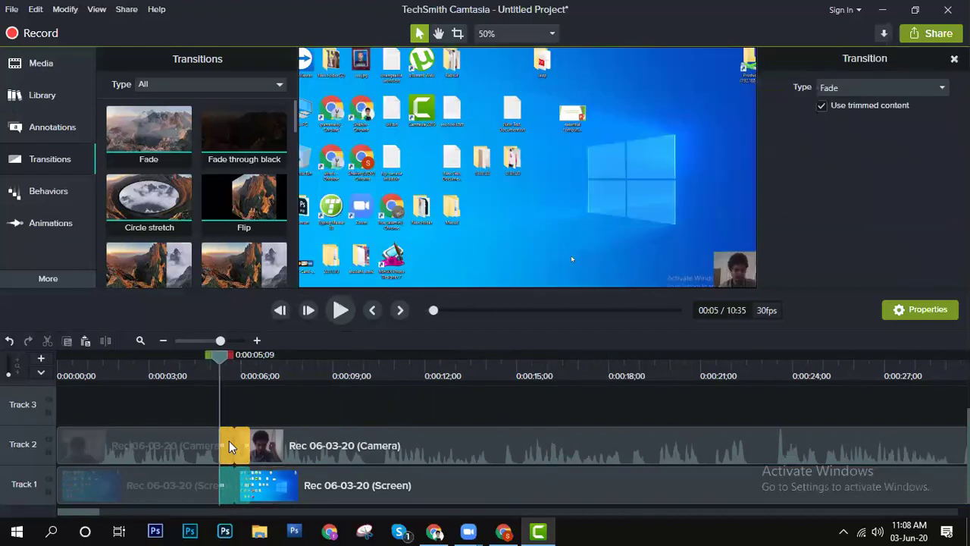
left_click(900, 93)
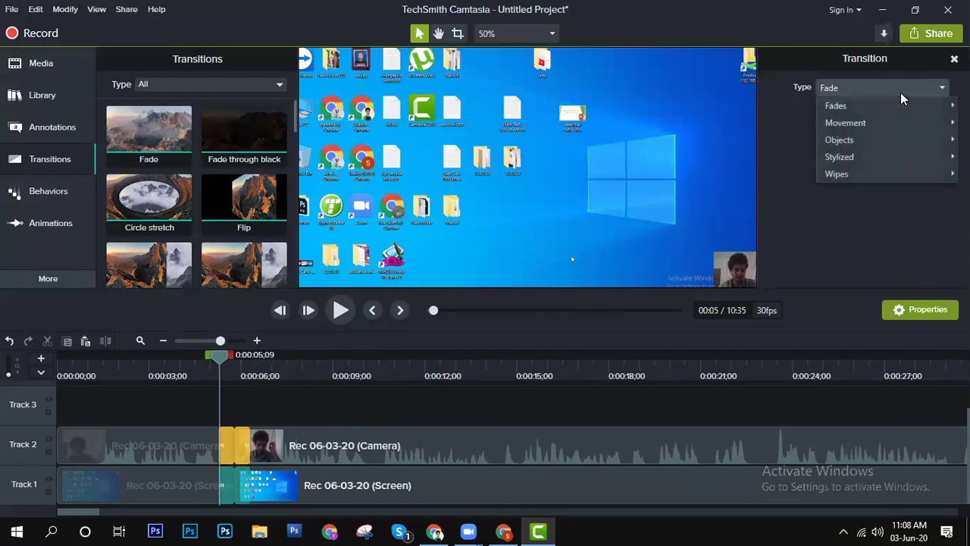
mouse_move(903, 109)
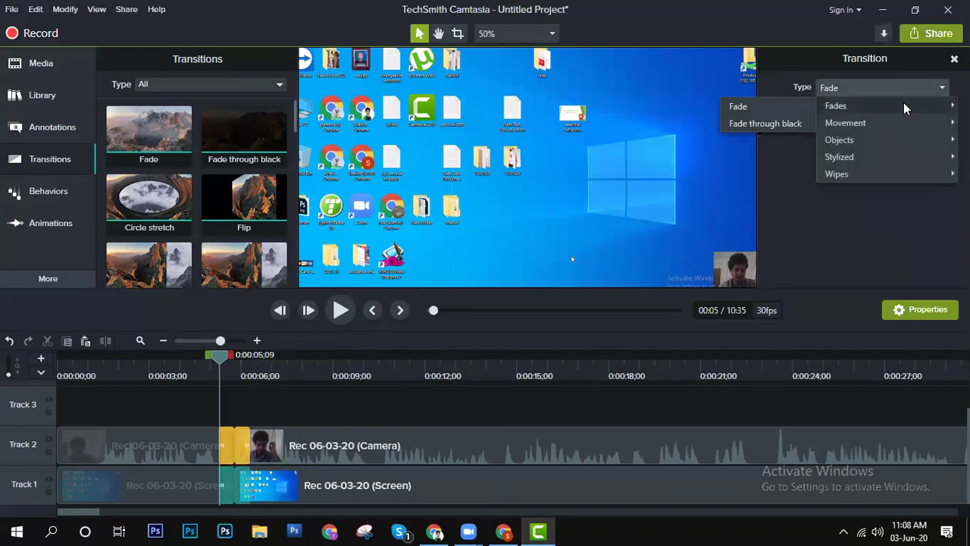
left_click(232, 446)
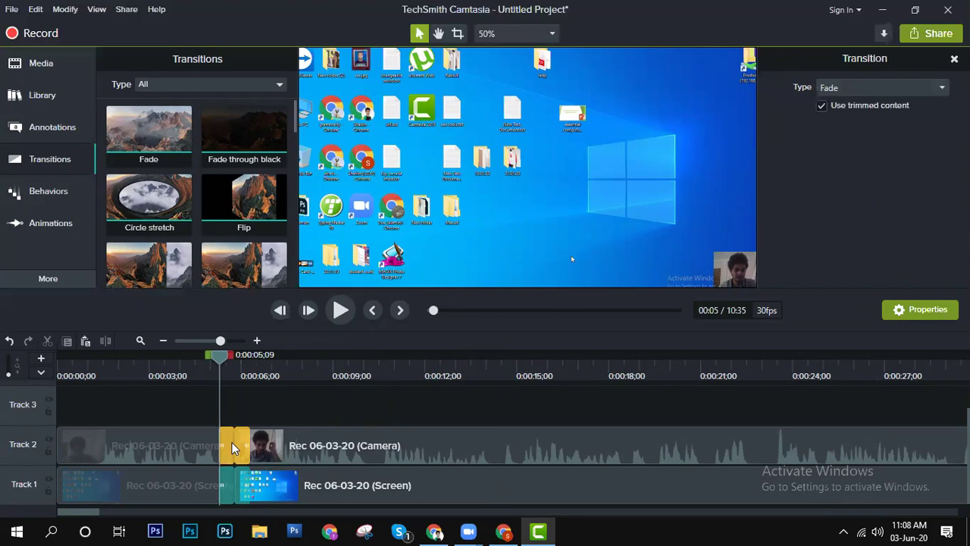
left_click_drag(222, 443, 196, 444)
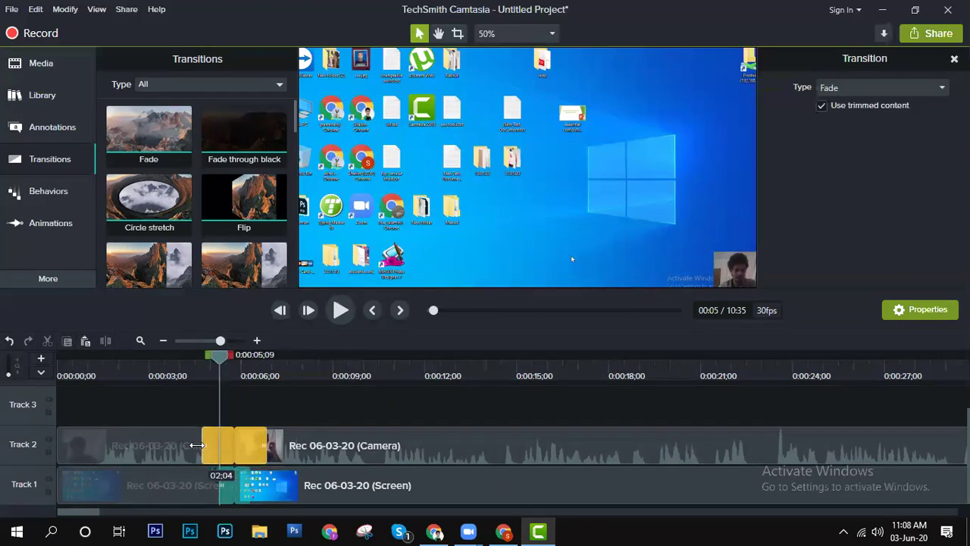
left_click(208, 482)
left_click_drag(209, 482, 196, 477)
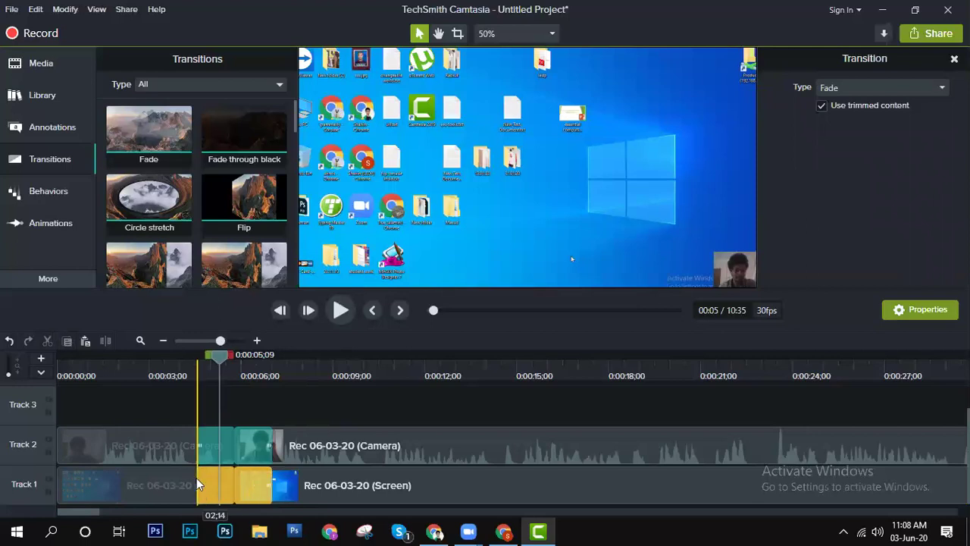
Step: Check the camera transition's options and play the opening section to preview the lengthened fades
left_click(245, 447)
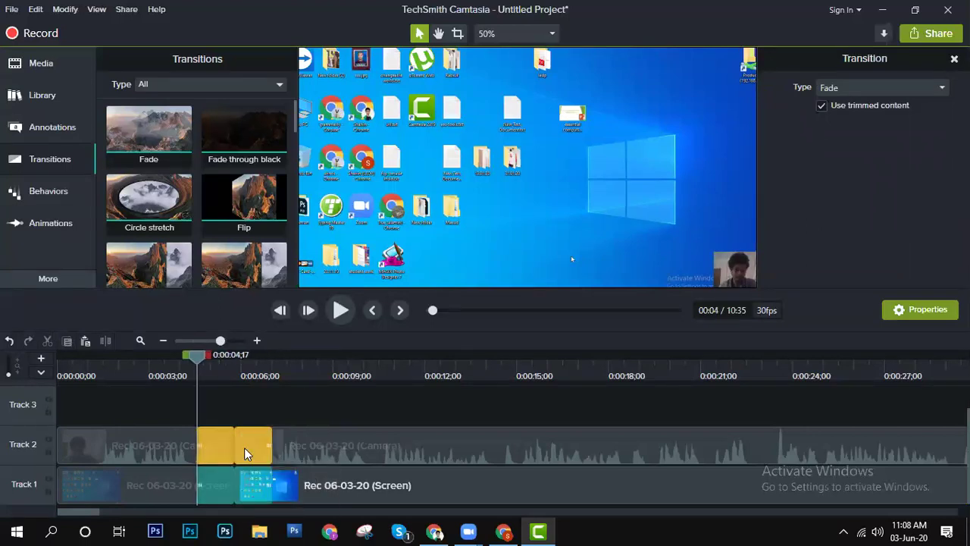
right_click(244, 447)
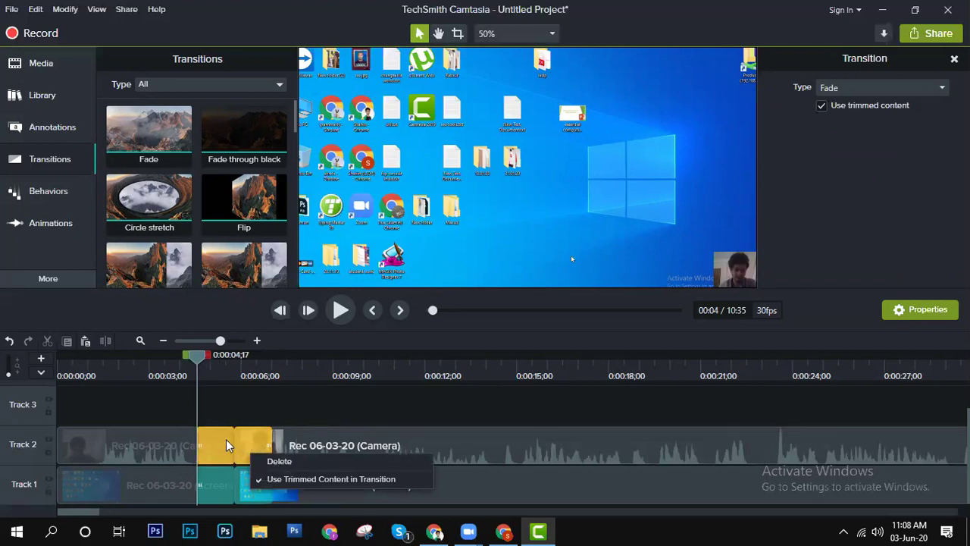
left_click(225, 439)
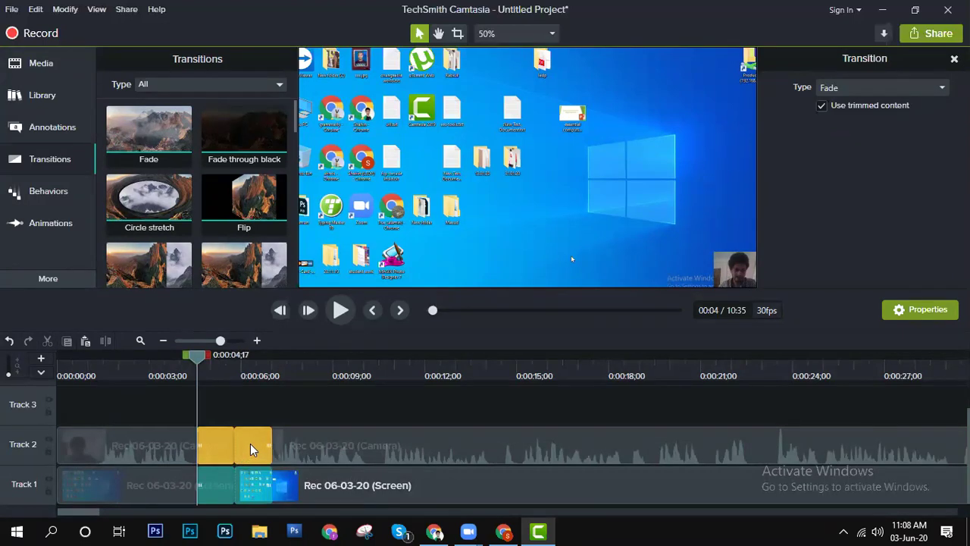
left_click(340, 310)
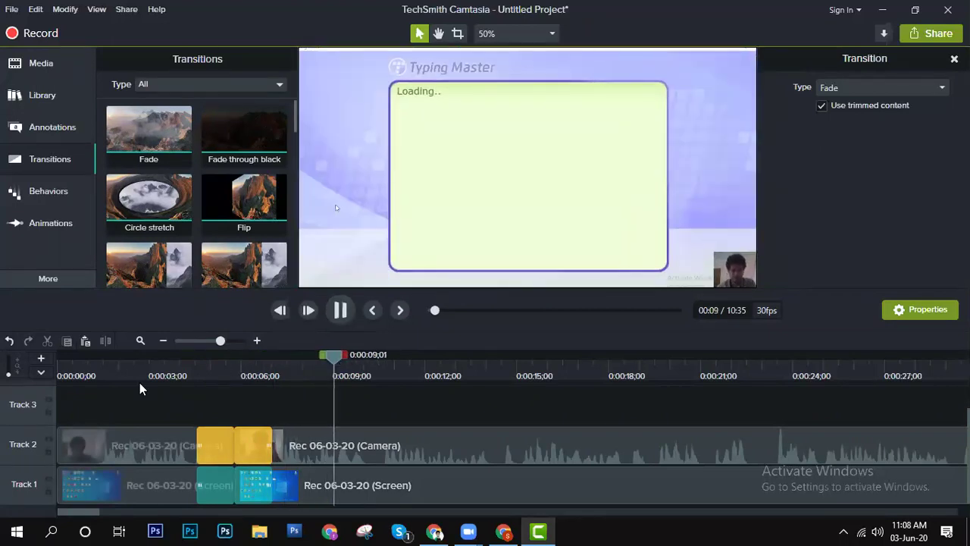
left_click(78, 382)
left_click(342, 311)
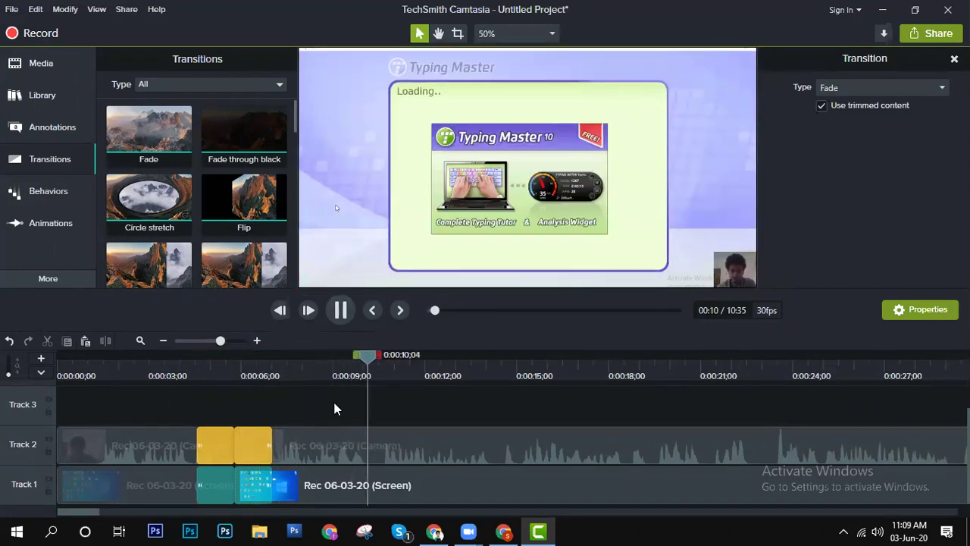
left_click(341, 310)
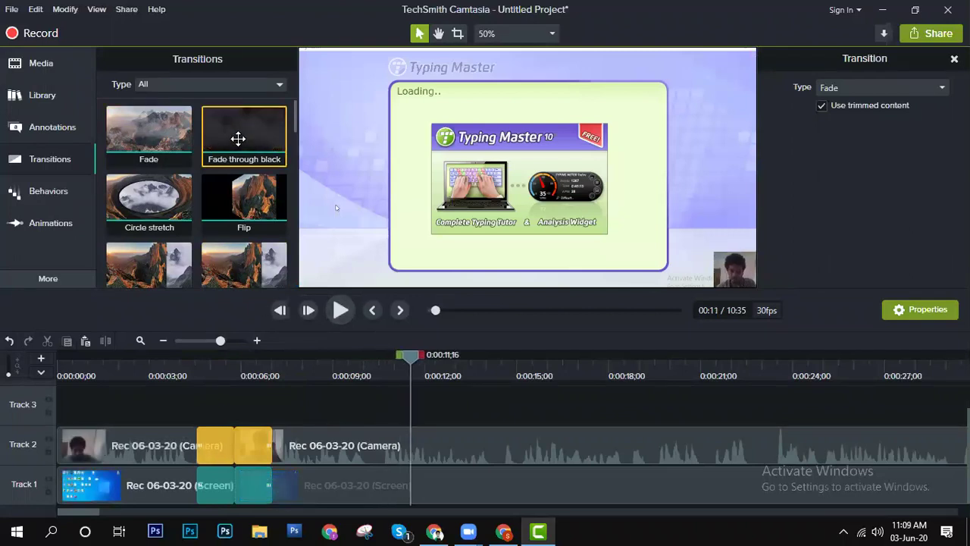
Step: Replace the Fade transitions at the first cut with Fade through black on both the camera and screen tracks
left_click_drag(244, 212, 242, 442)
left_click(238, 139)
left_click_drag(237, 139, 234, 482)
Step: Play the opening section twice from before the first cut to preview the Fade through black transitions
left_click_drag(413, 358, 130, 377)
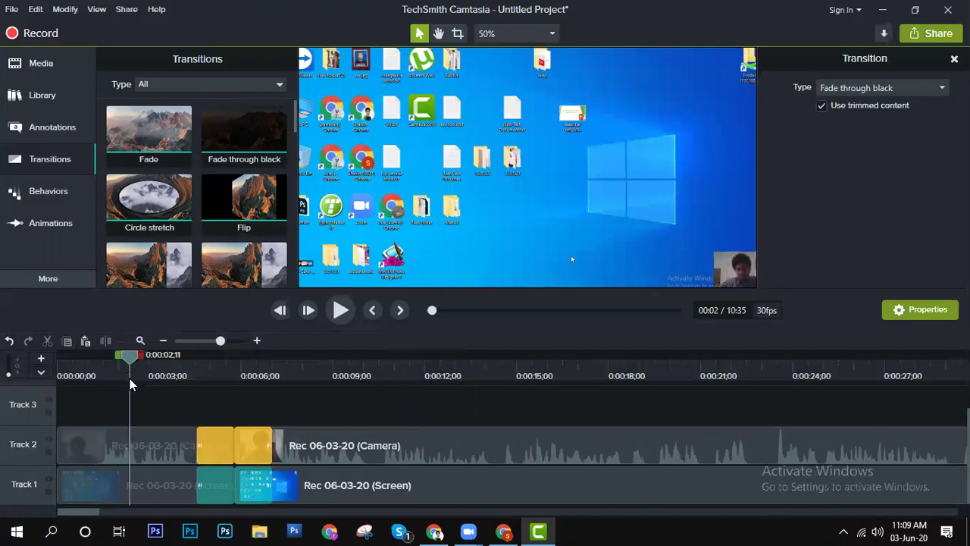
left_click(339, 309)
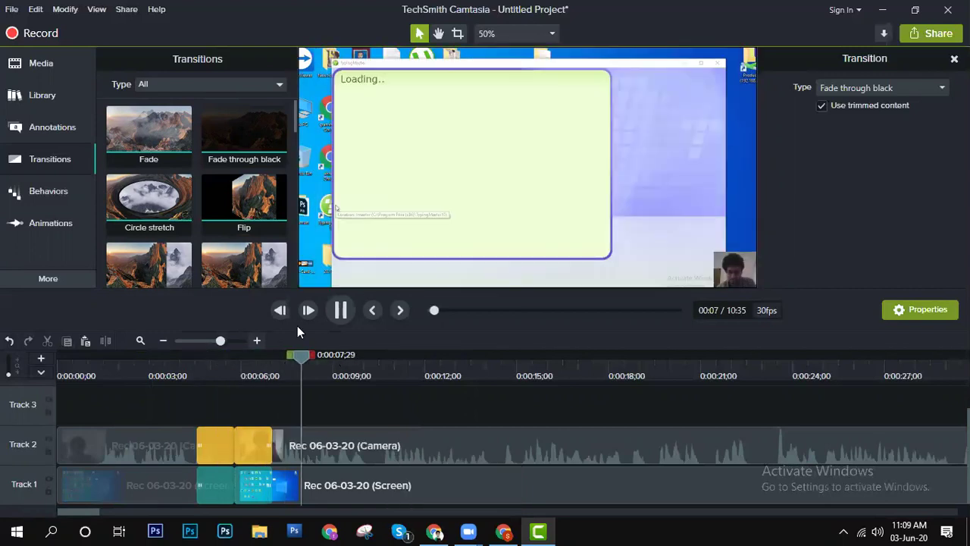
left_click(340, 310)
left_click(161, 362)
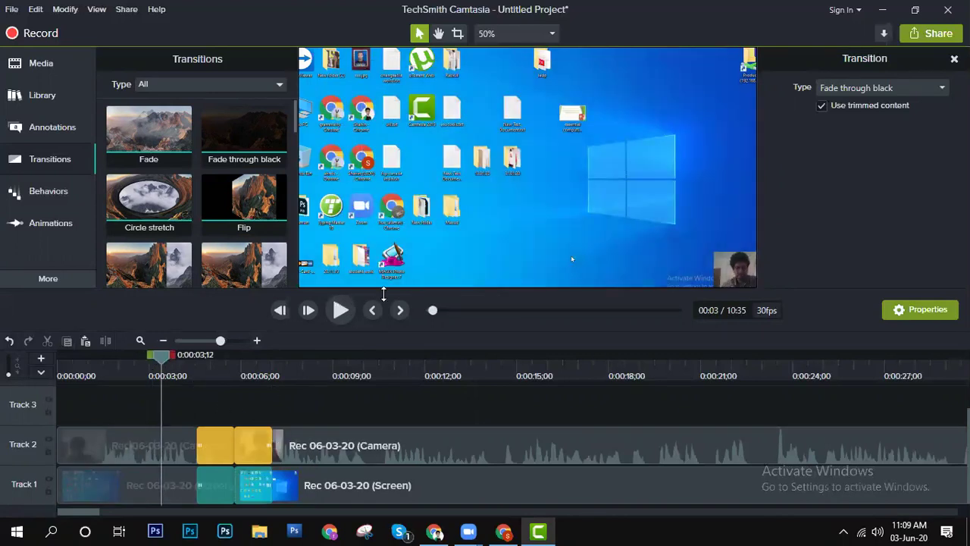
left_click(347, 315)
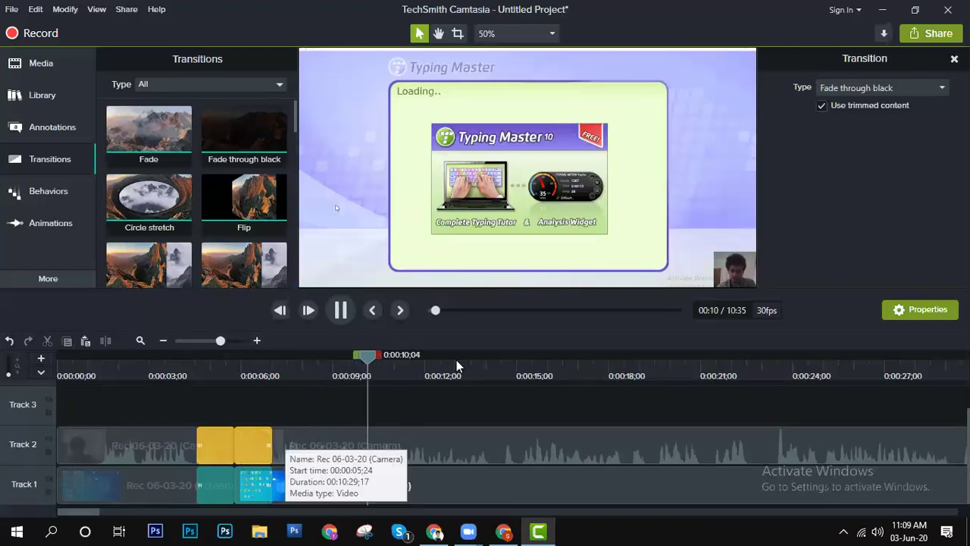
left_click(339, 317)
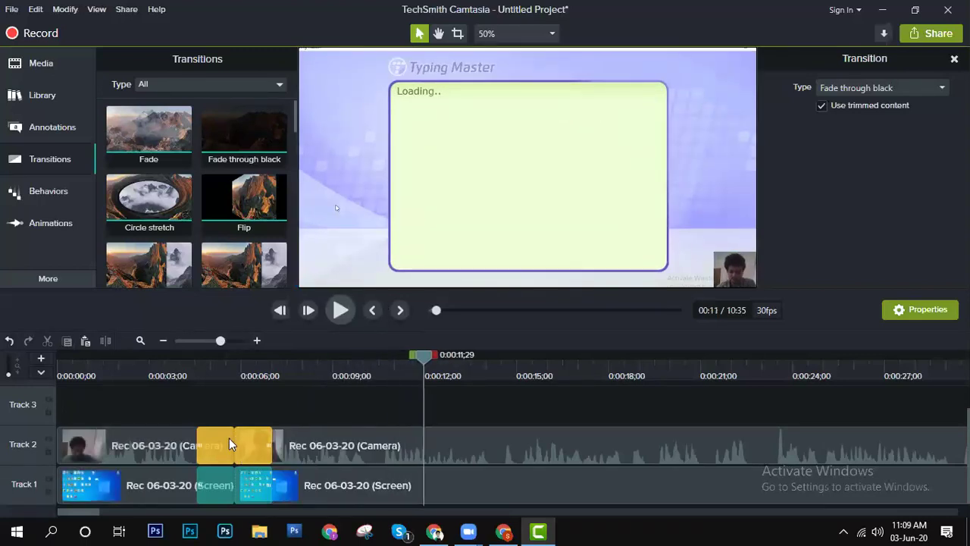
Step: Check the properties of the first-cut transitions on both tracks and look through the available transition types, including the Objects group
left_click(232, 435)
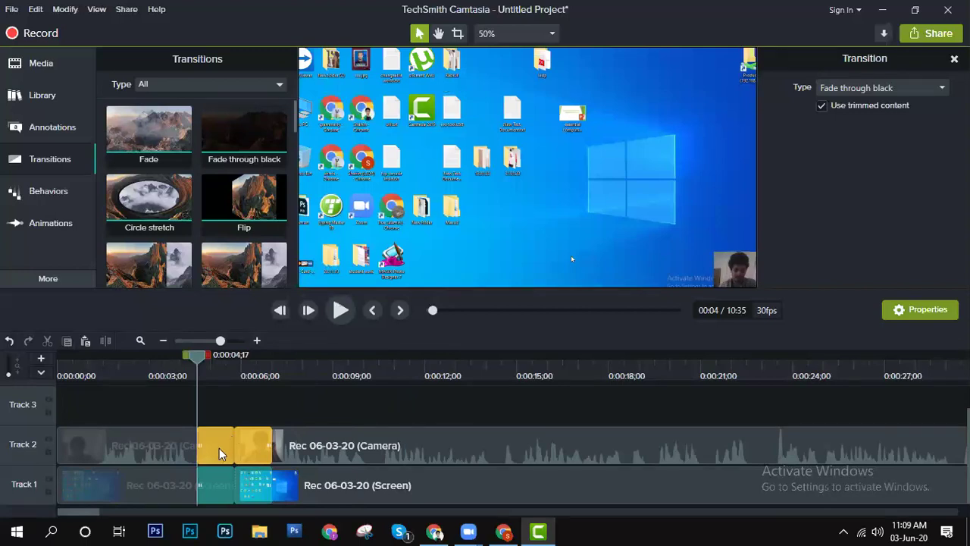
left_click(227, 481)
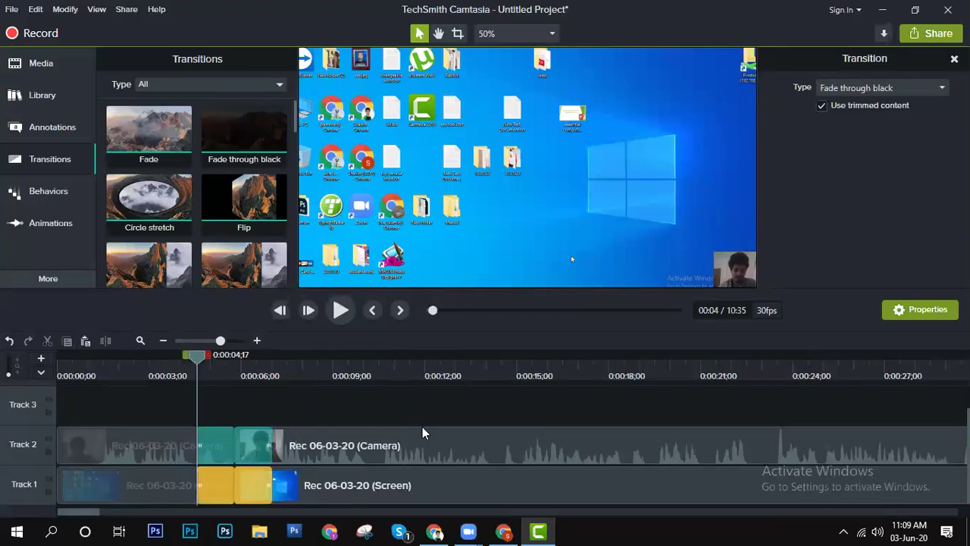
left_click(939, 310)
left_click(940, 311)
left_click(235, 437)
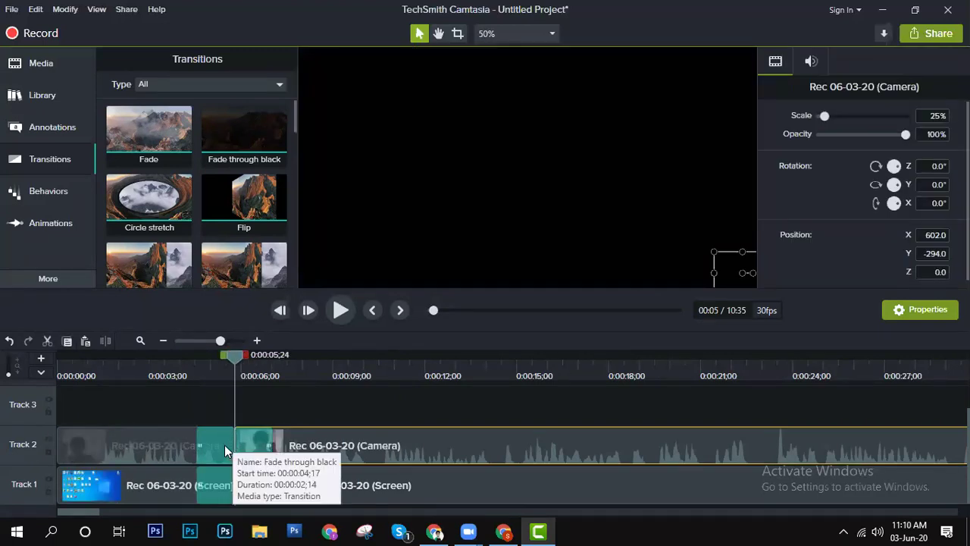
left_click(225, 445)
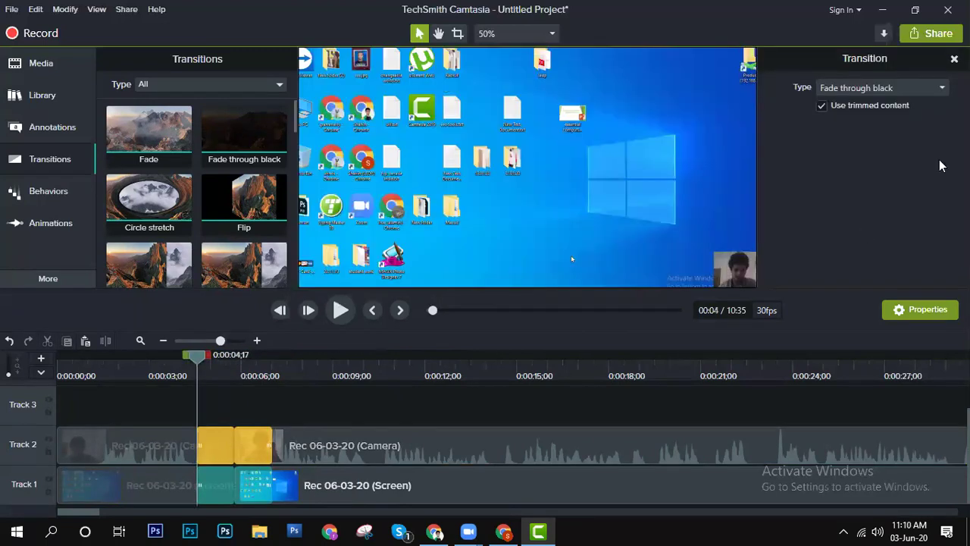
left_click(914, 91)
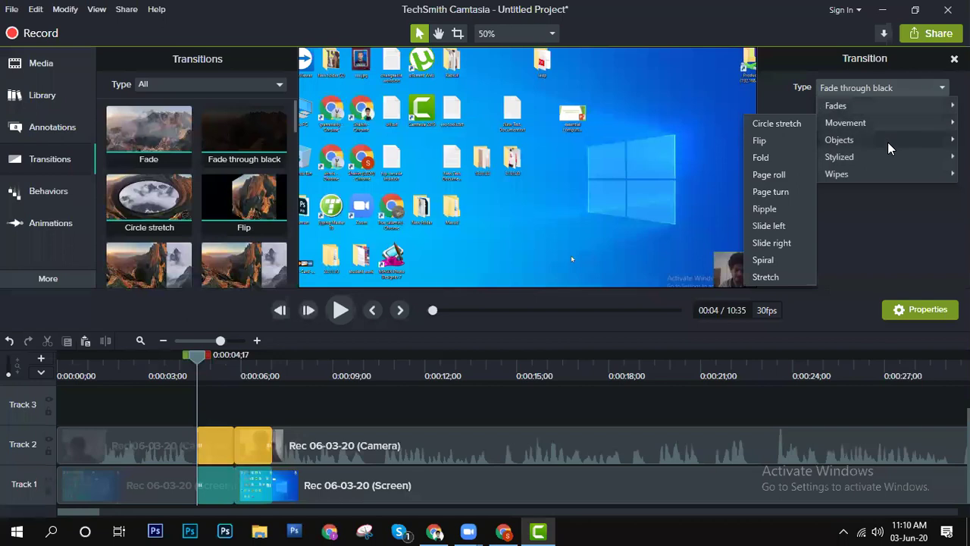
mouse_move(887, 141)
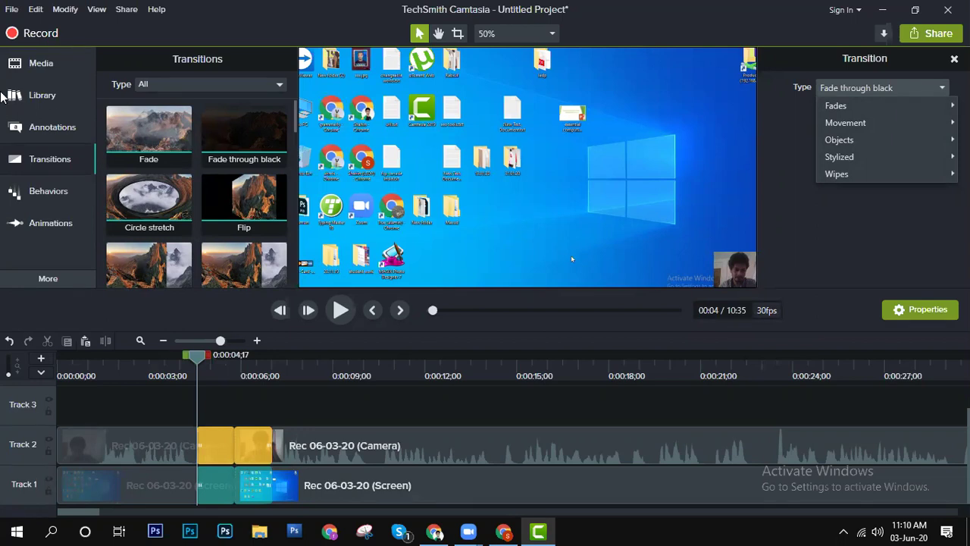
Step: Look through the callout annotations and bring up the Zoom-n-Pan animation tools
left_click(53, 126)
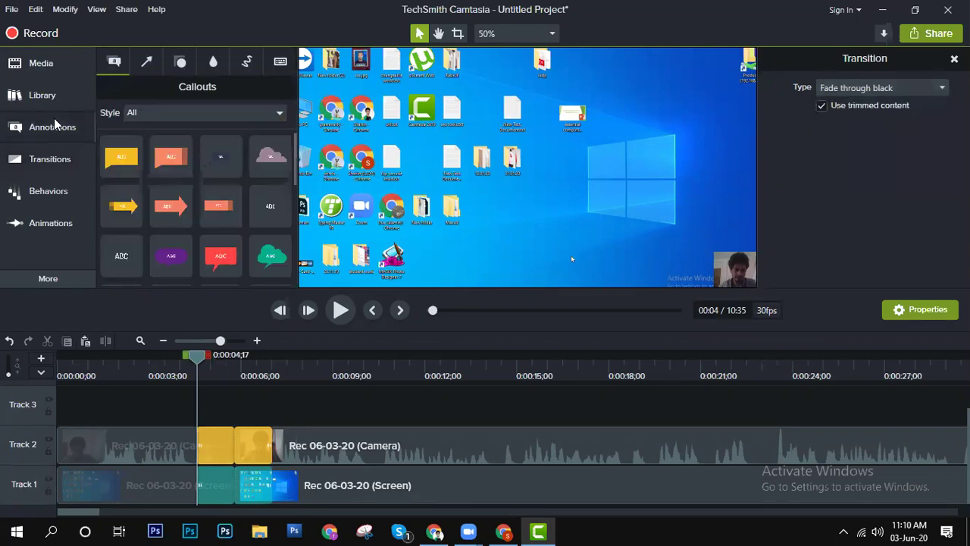
left_click(57, 171)
left_click(64, 220)
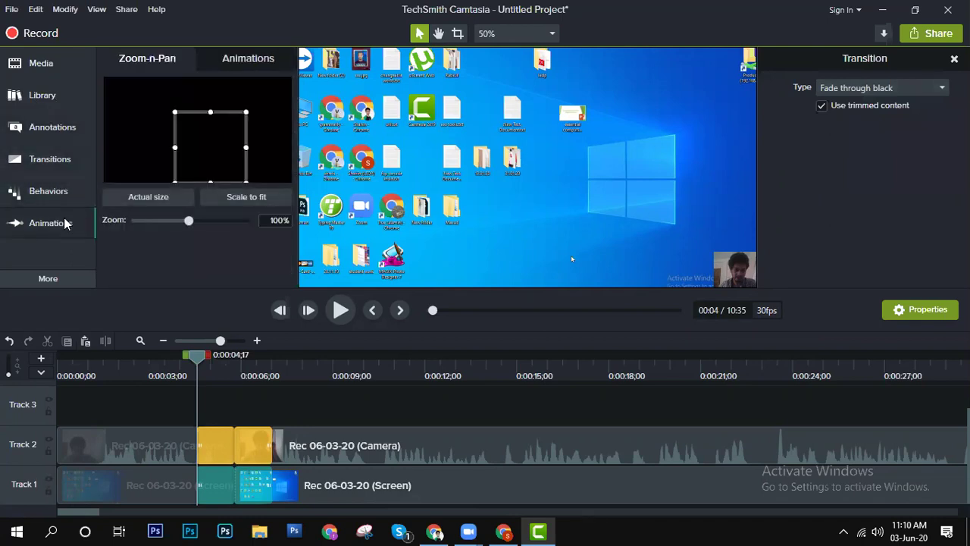
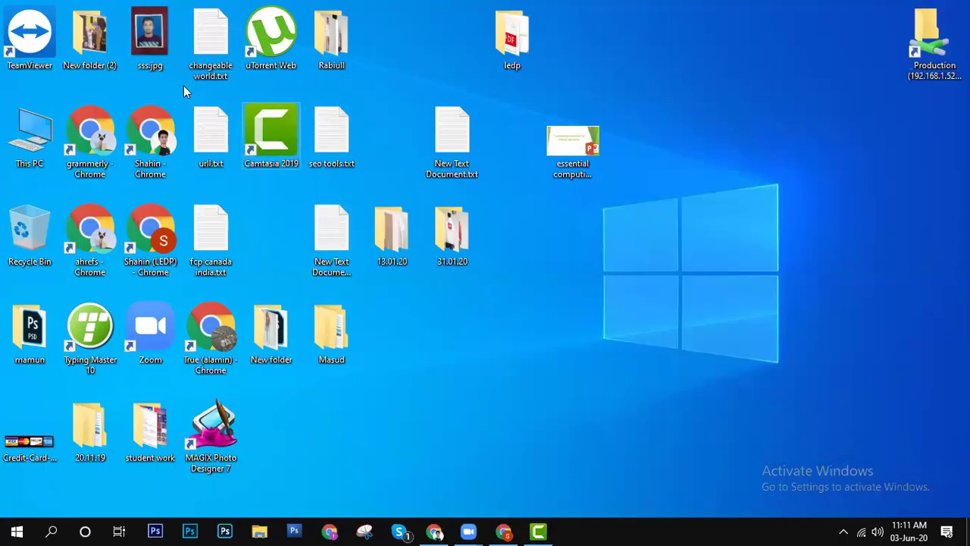
Step: Open the computer's System properties page from the desktop to view its basic information
right_click(32, 142)
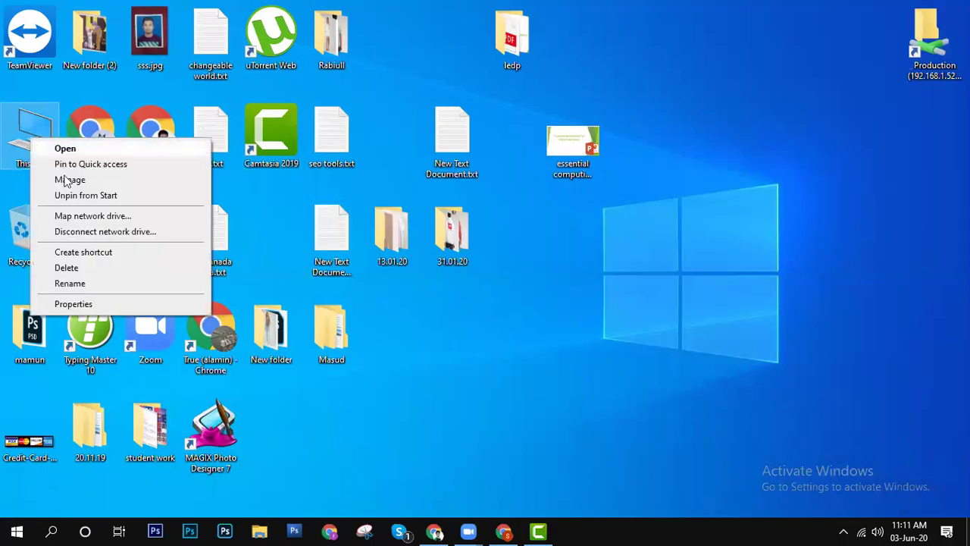
left_click(83, 305)
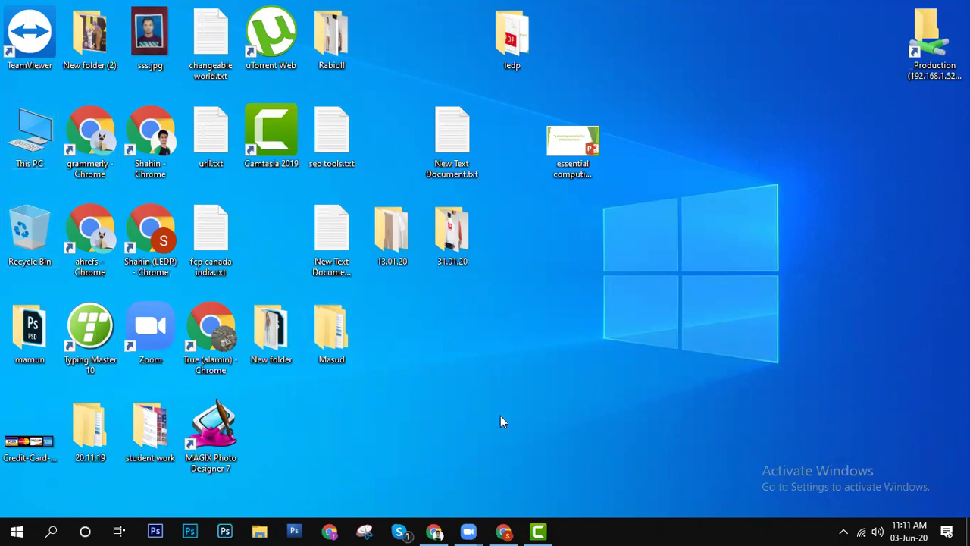
key("super+Pause")
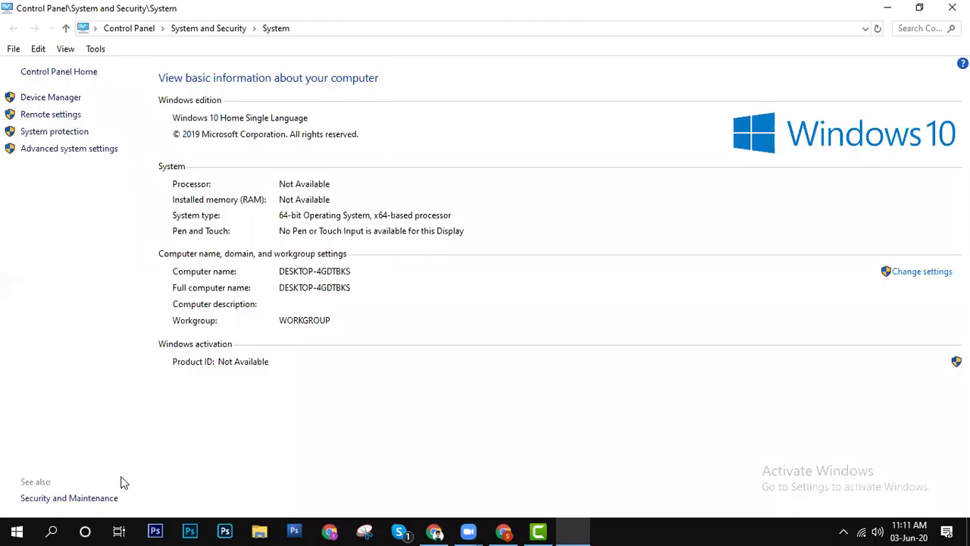
Step: Open the System category in Windows Settings and examine the Display options for brightness, scaling, resolution and multiple displays
left_click(3, 528)
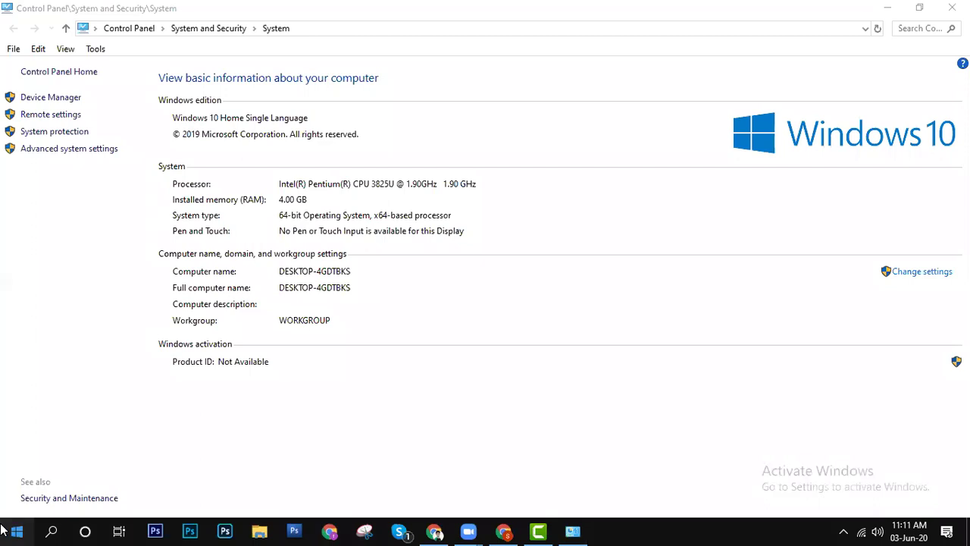
left_click(15, 531)
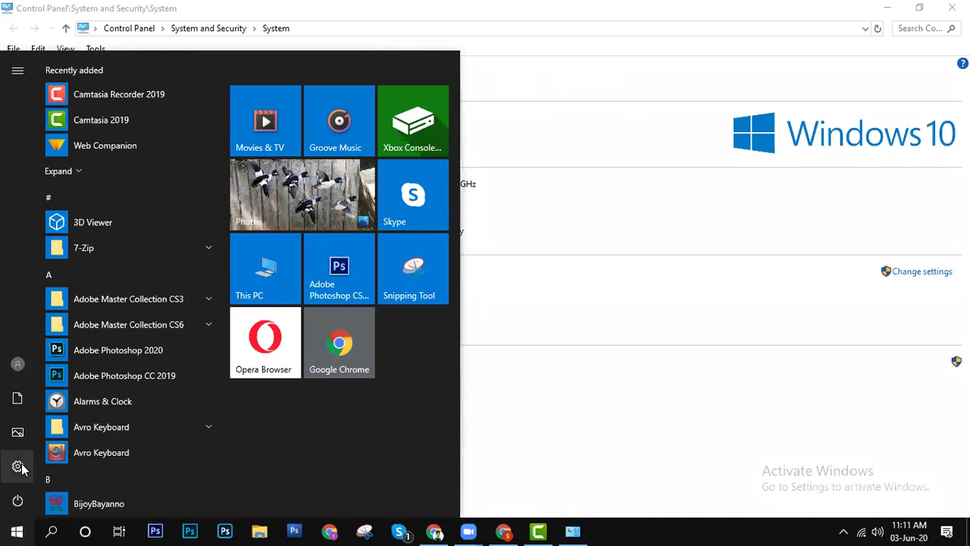
mouse_move(22, 468)
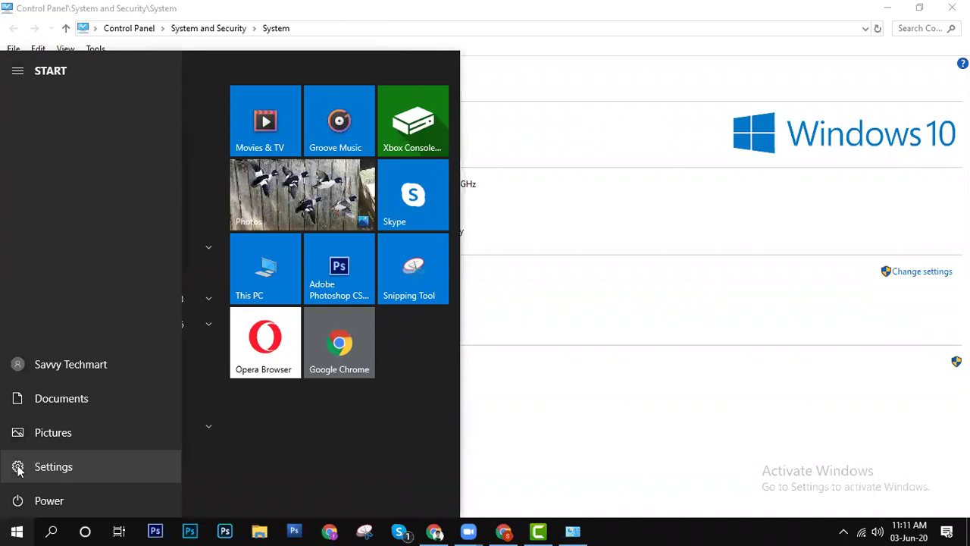
left_click(20, 468)
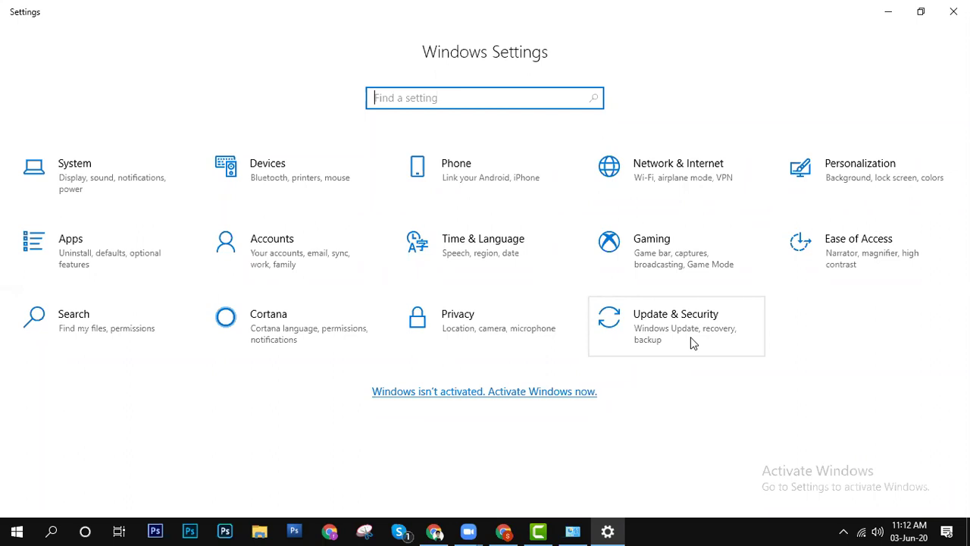
left_click(91, 182)
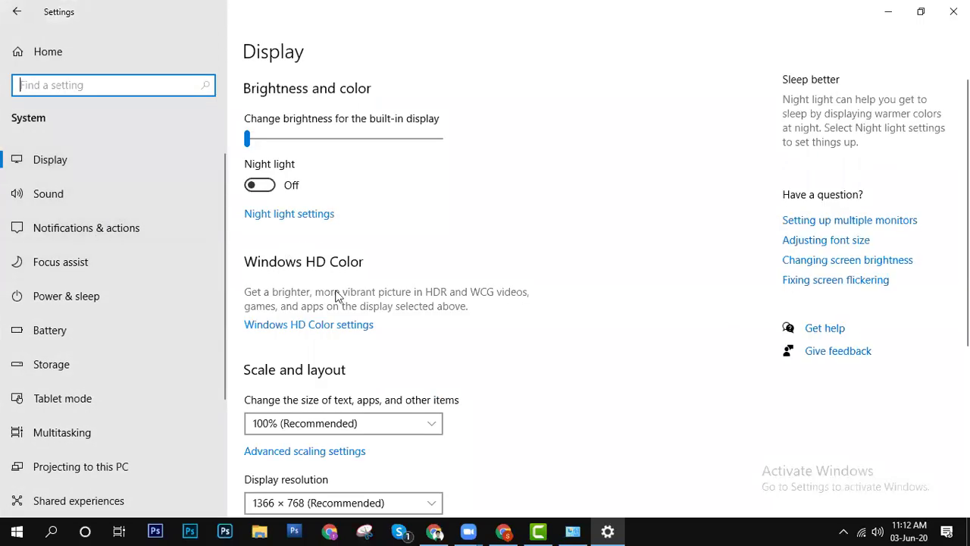
scroll(337, 297, "down", 4)
scroll(337, 299, "up", 5)
scroll(902, 303, "down", 5)
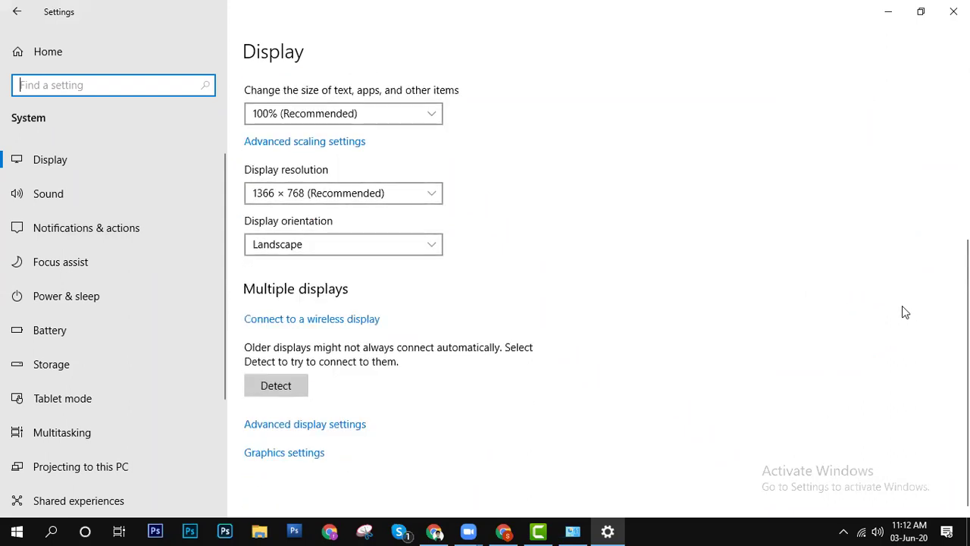
scroll(617, 316, "up", 5)
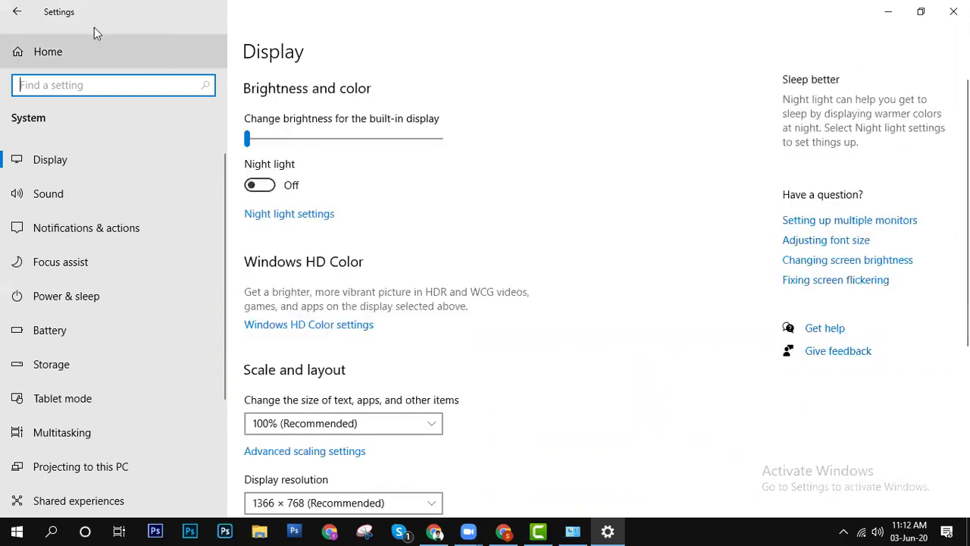
Step: Return to the Windows Settings overview, try to open Update & Security, and leave Settings
left_click(27, 11)
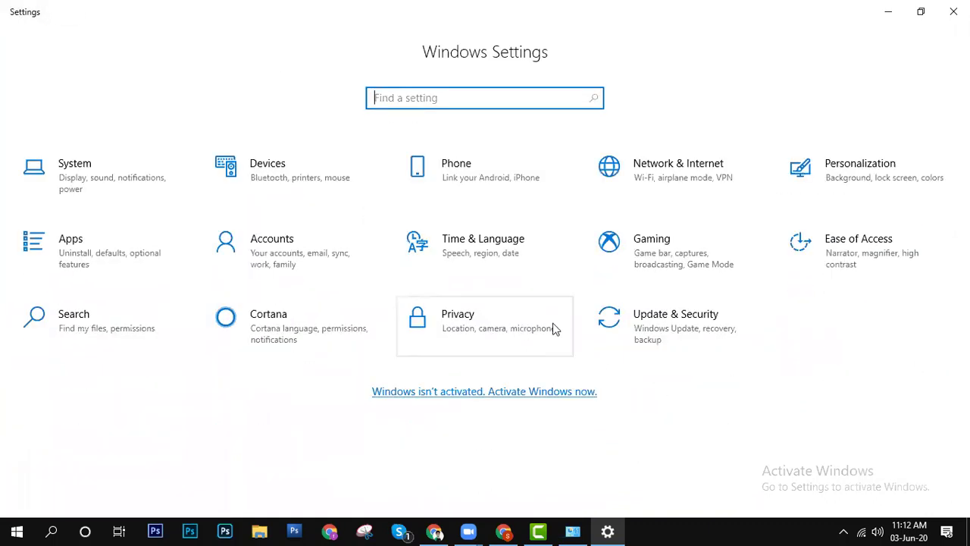
left_click(662, 330)
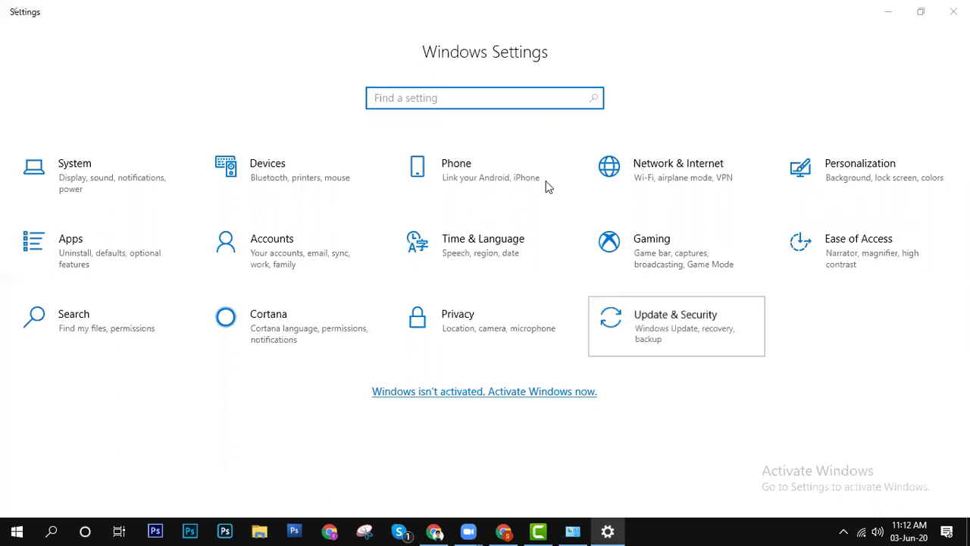
left_click(609, 530)
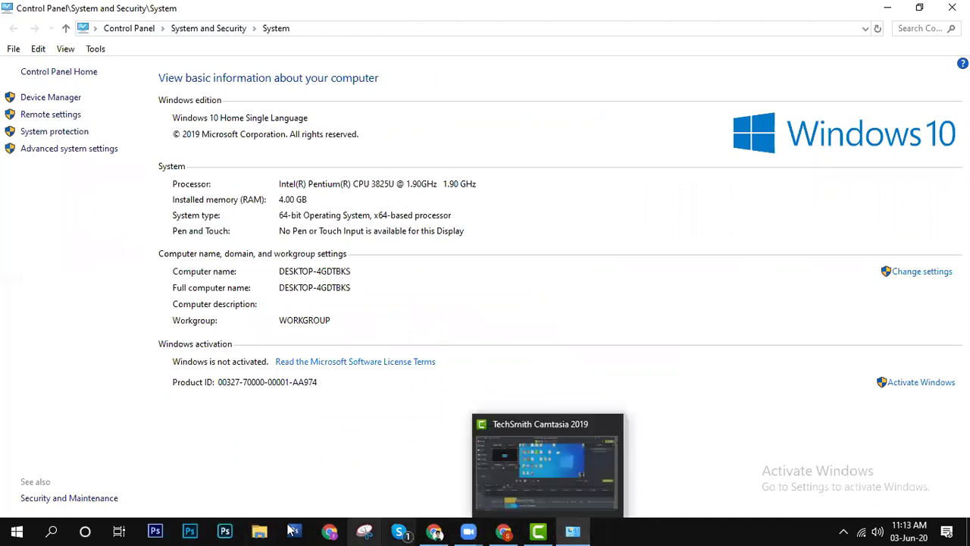
Step: Reopen Windows Settings and show the installed applications under Apps & features
mouse_move(585, 530)
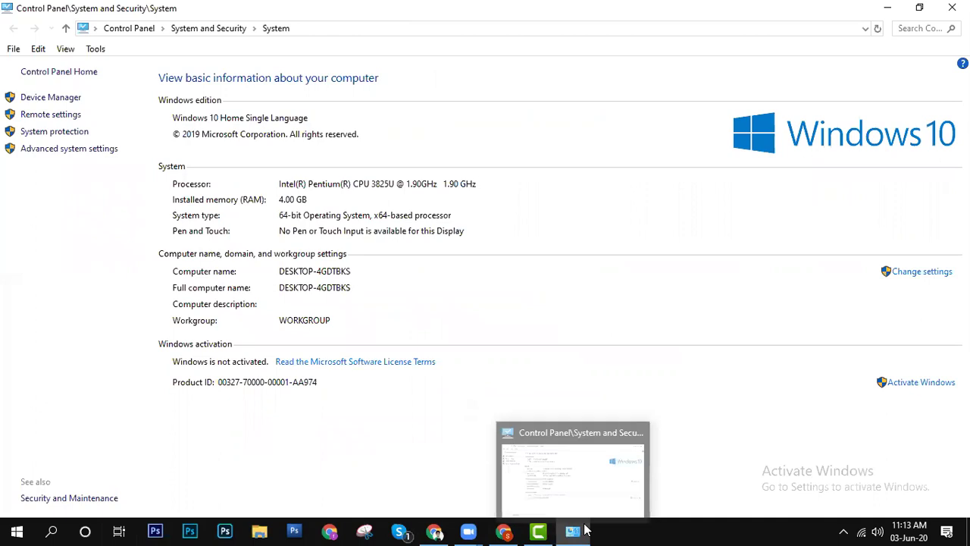
mouse_move(469, 531)
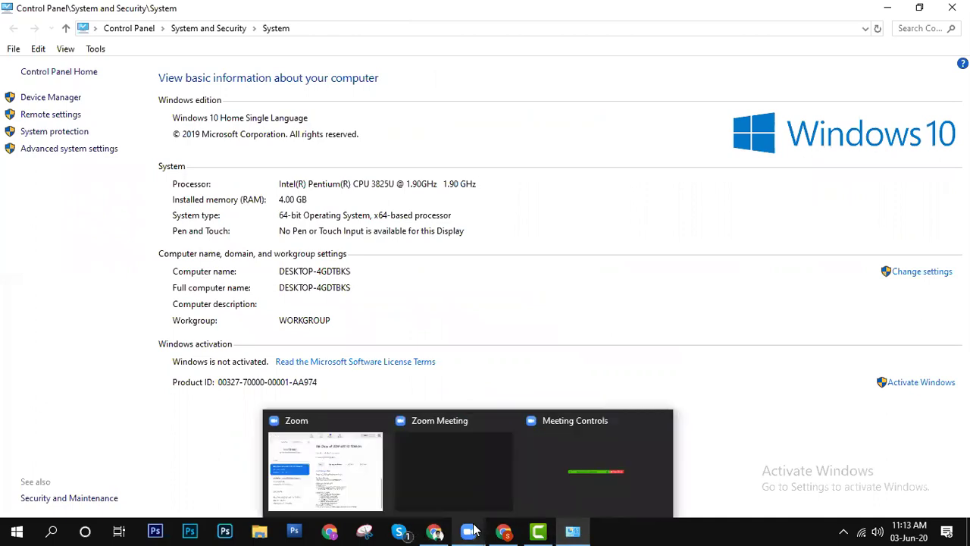
left_click(18, 531)
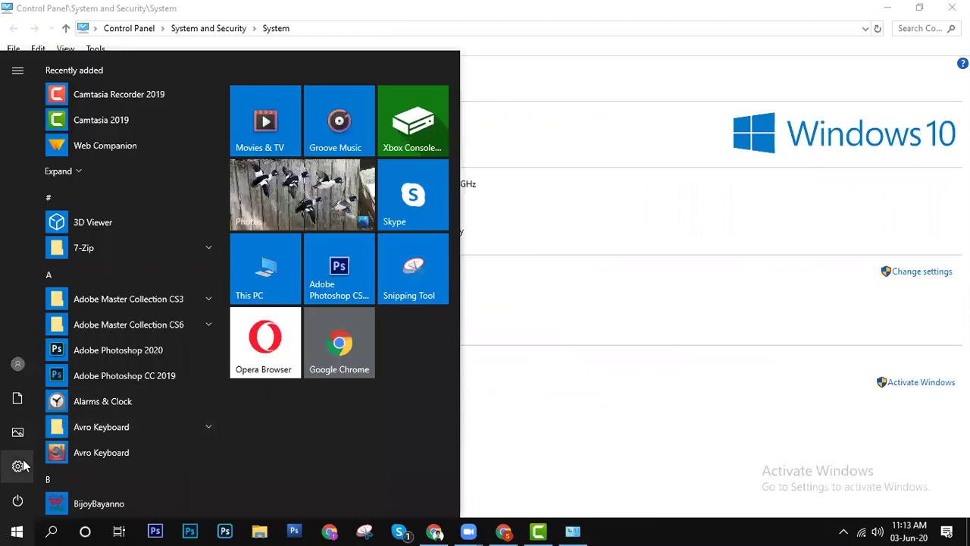
mouse_move(22, 466)
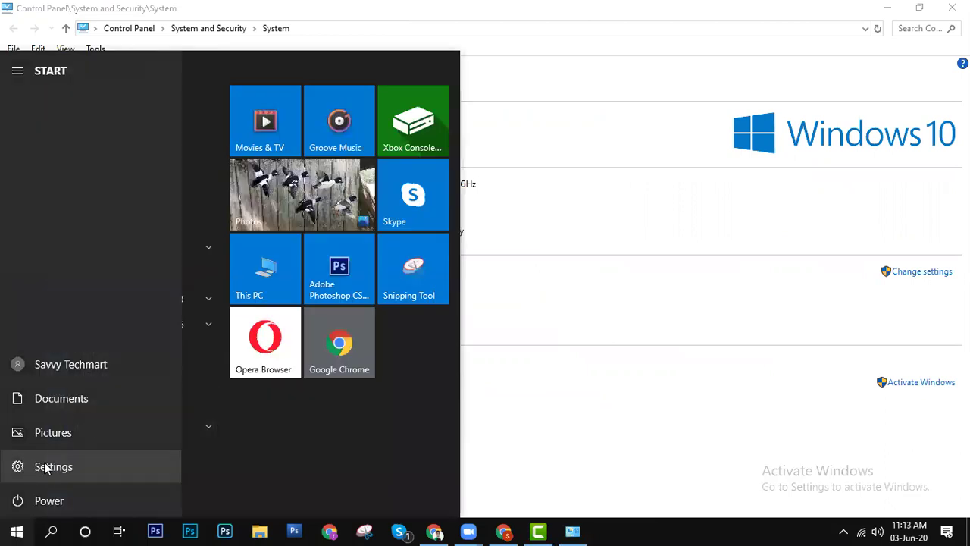
left_click(47, 464)
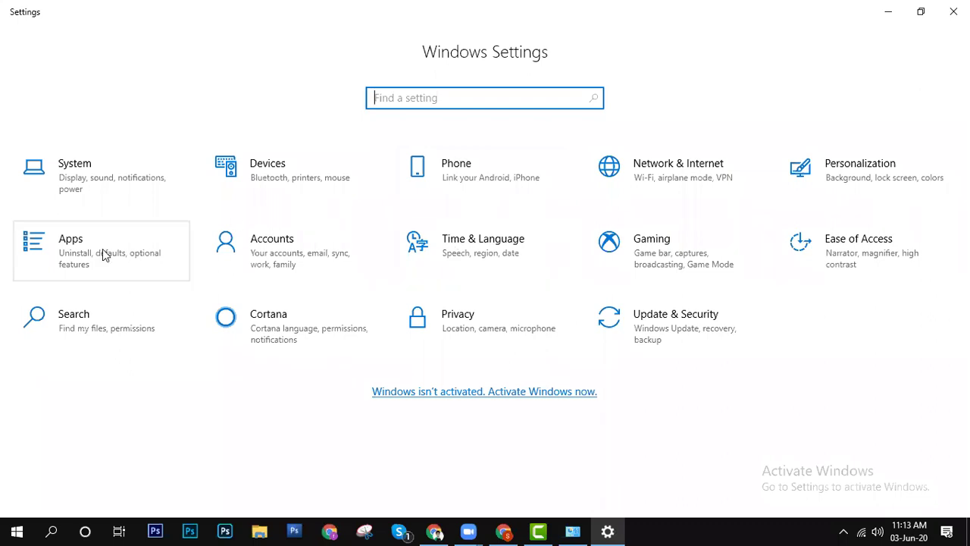
left_click(133, 267)
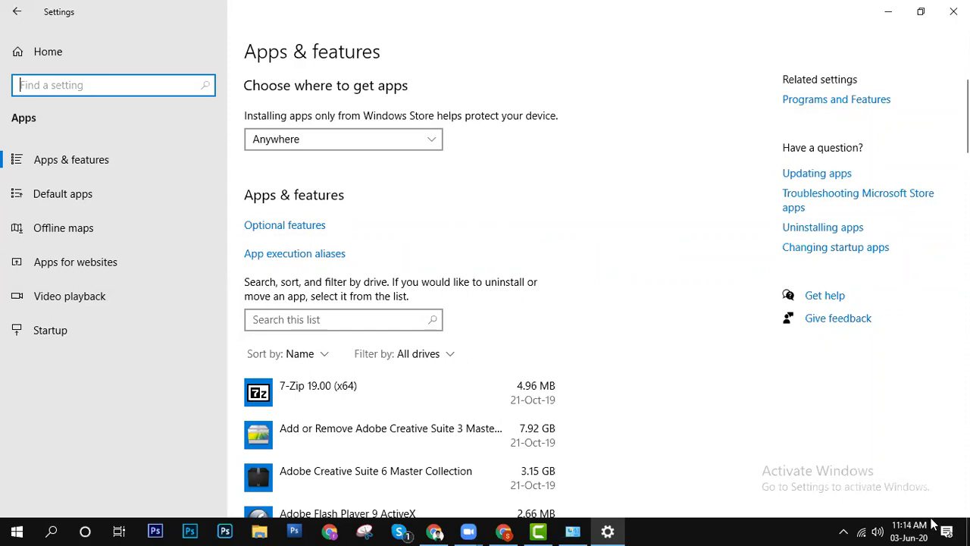
Step: View the installed programs in Programs and Features and go to the Control Panel home page
left_click(967, 530)
left_click(572, 531)
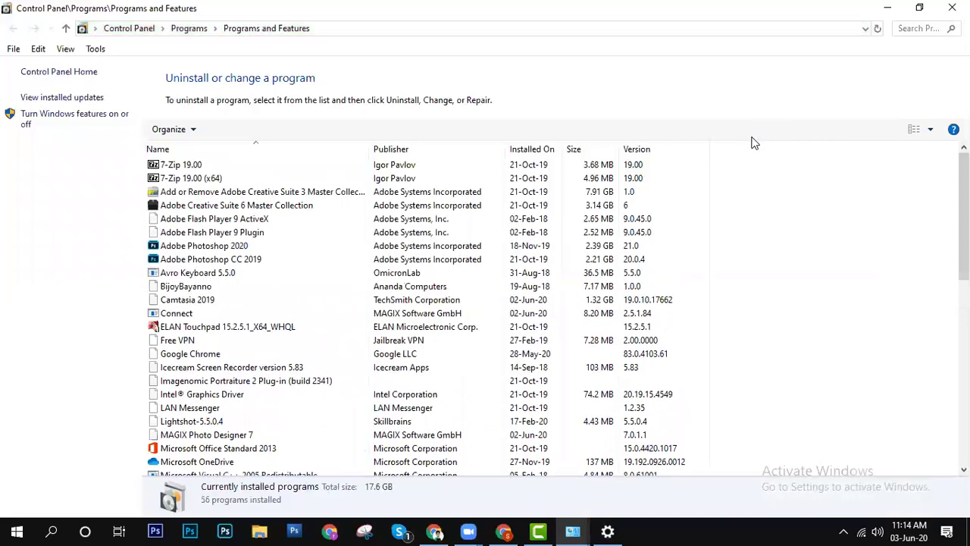
left_click(72, 75)
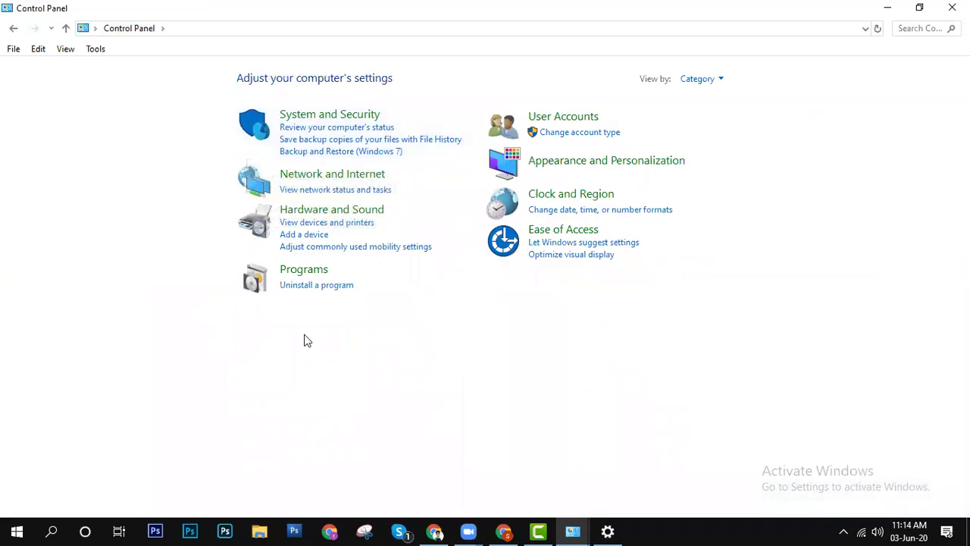
Step: Open the System page under System and Security to view the computer's Windows edition, processor and memory information
left_click(359, 115)
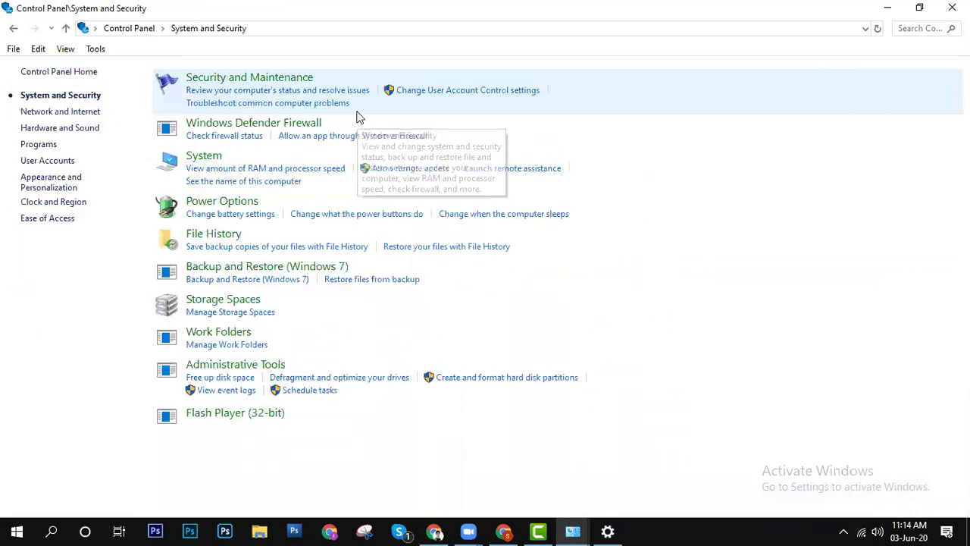
left_click(201, 162)
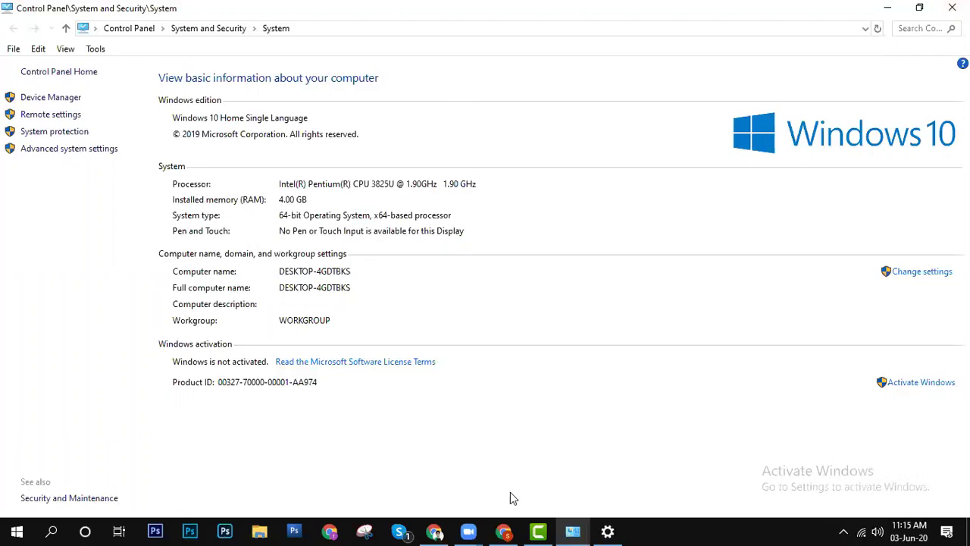
Step: Switch to Chrome, check Camtasia's system requirements on the CrazyHD page against the computer's System page, and close that System window
mouse_move(503, 530)
left_click(532, 453)
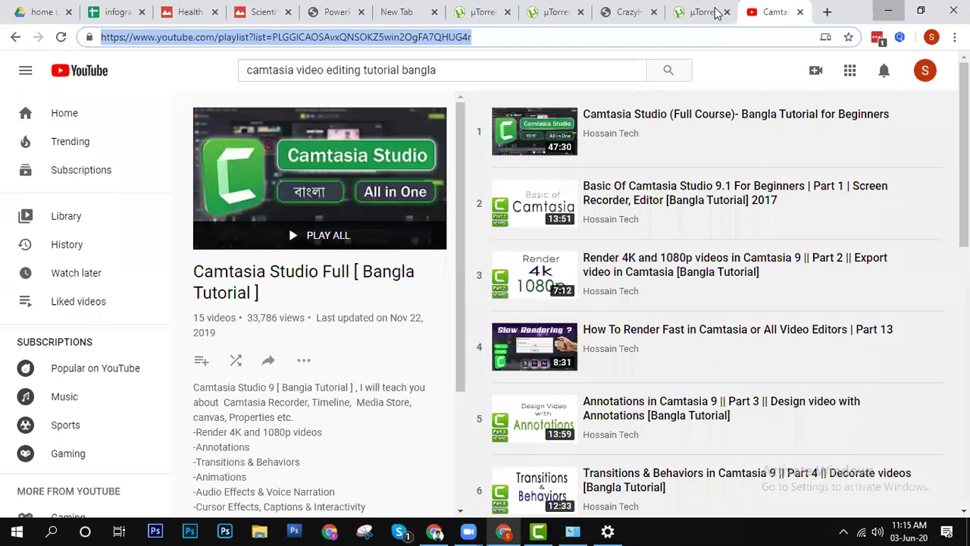
left_click(627, 12)
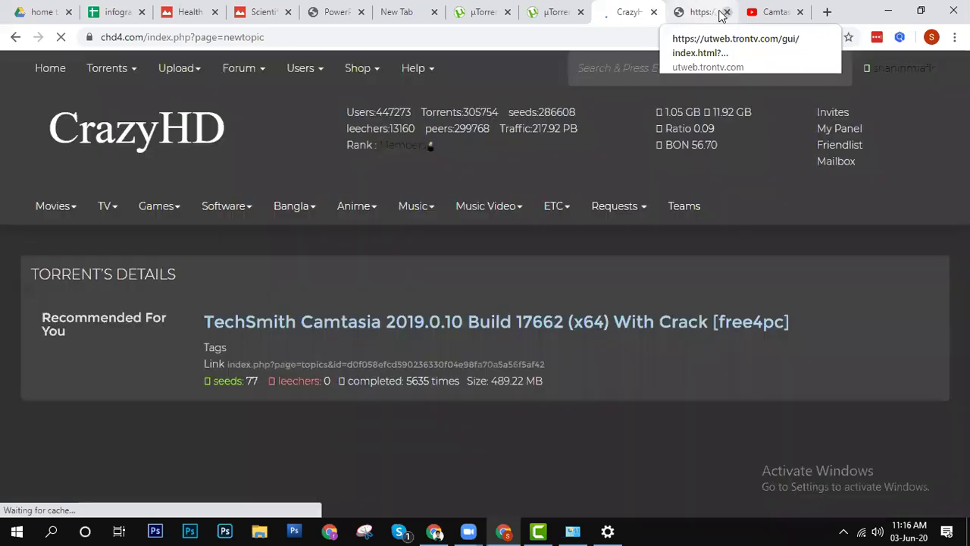
scroll(366, 327, "down", 10)
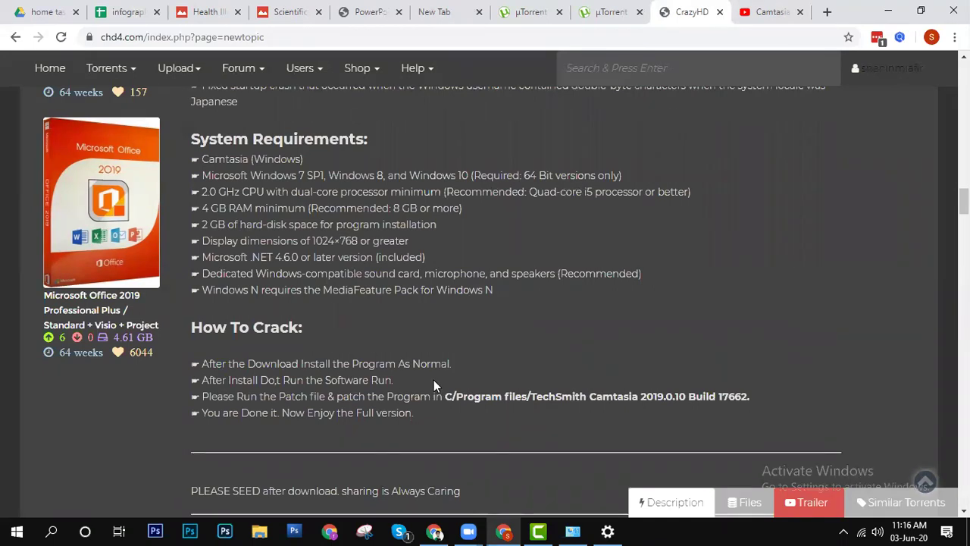
left_click(574, 531)
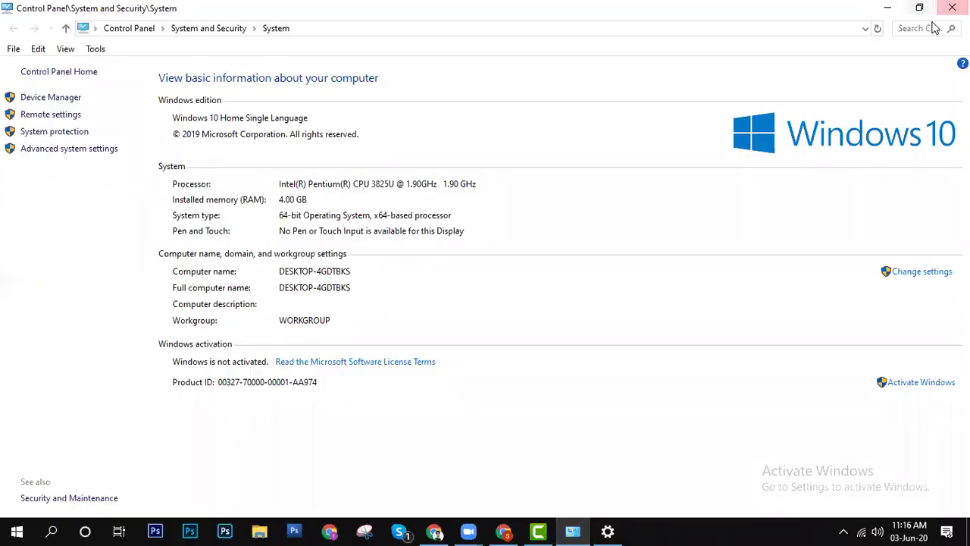
left_click(952, 8)
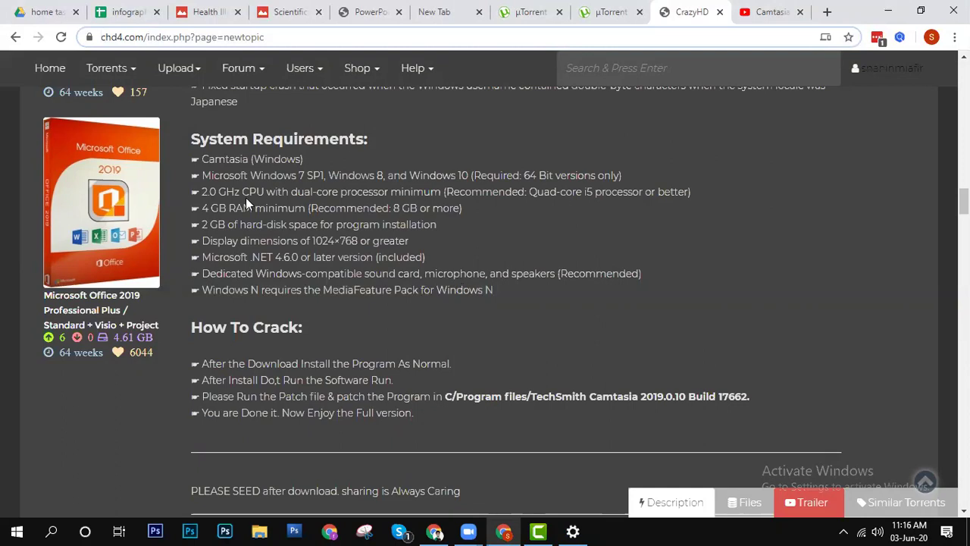
Step: Examine the Camtasia 2019 description and screenshots on the CrazyHD page, and close the µTorrent tab beside it
scroll(302, 261, "up", 5)
scroll(303, 260, "up", 1)
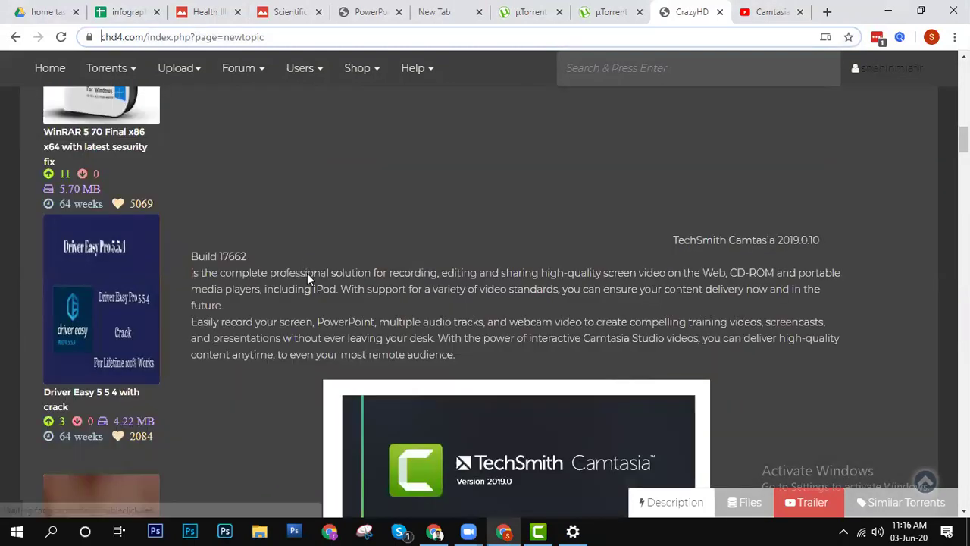
scroll(311, 272, "down", 5)
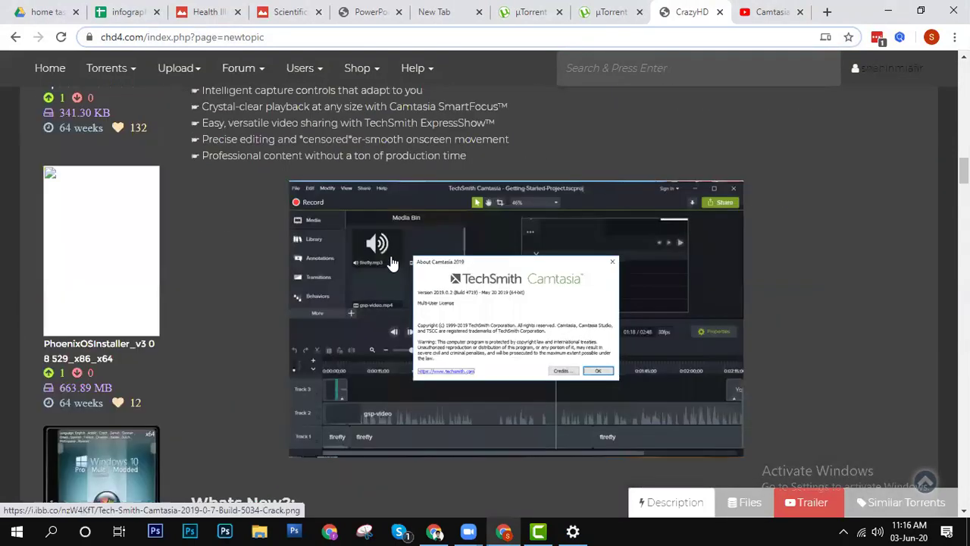
scroll(399, 292, "down", 5)
scroll(403, 271, "up", 5)
scroll(403, 272, "down", 5)
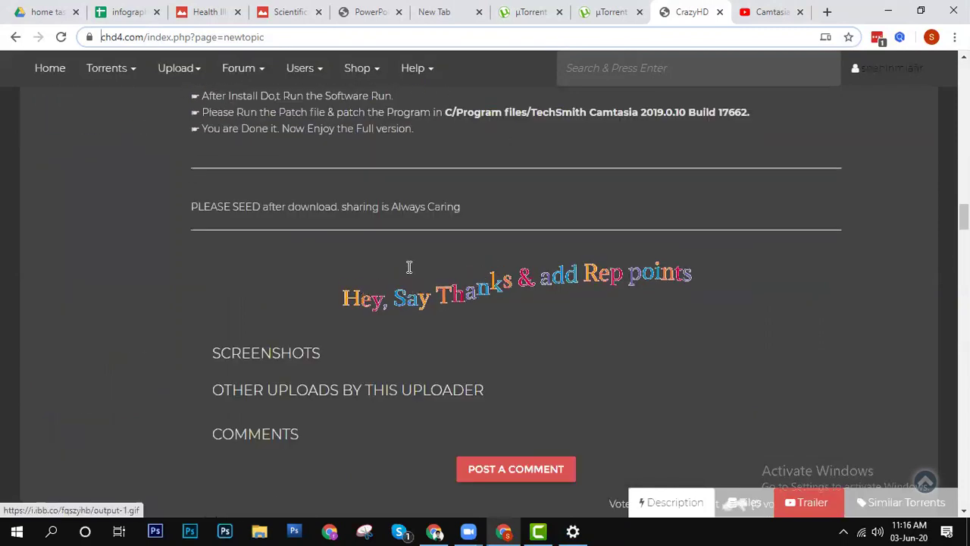
scroll(407, 265, "up", 10)
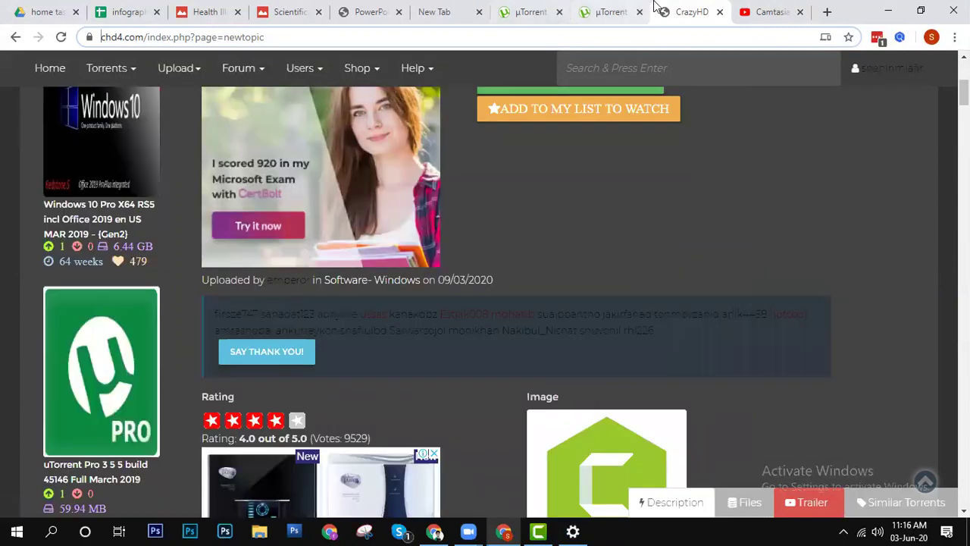
left_click(610, 12)
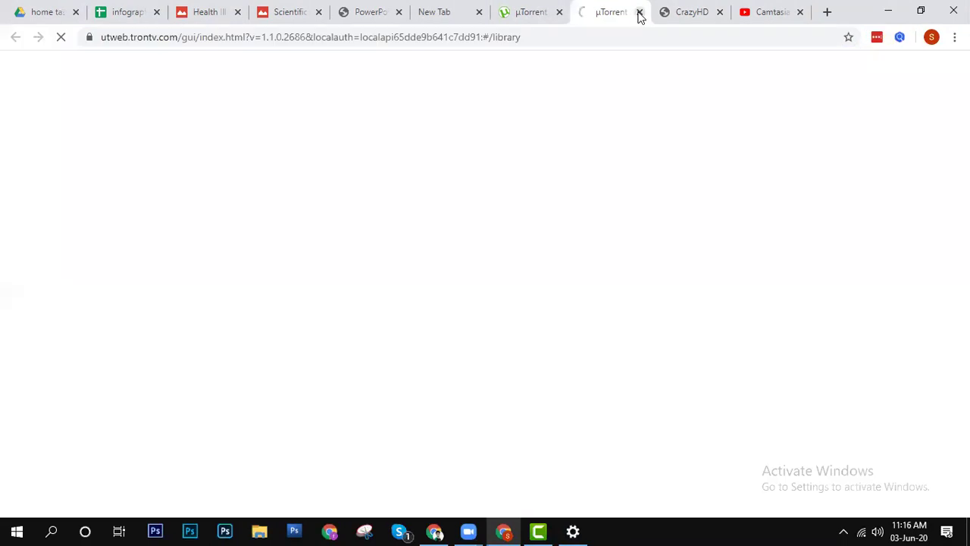
left_click(640, 12)
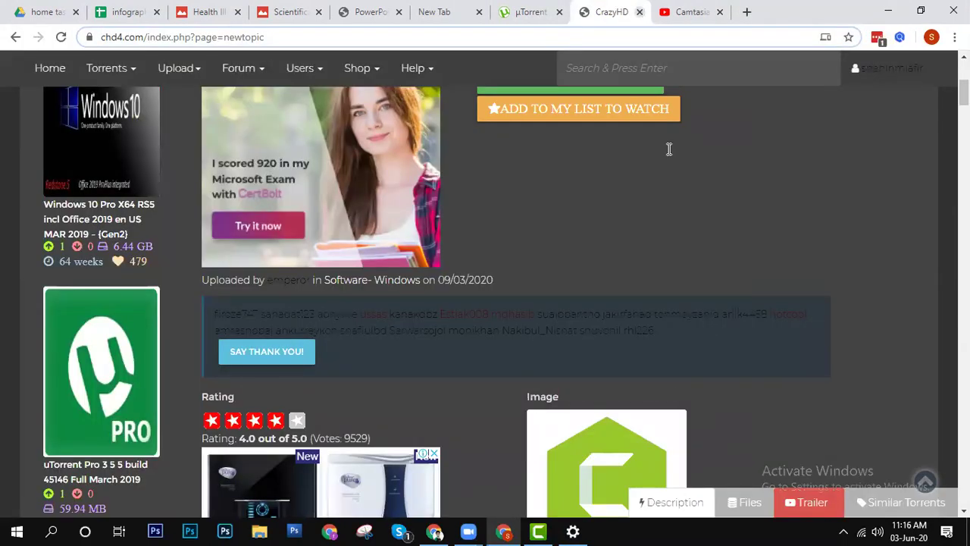
left_click(551, 530)
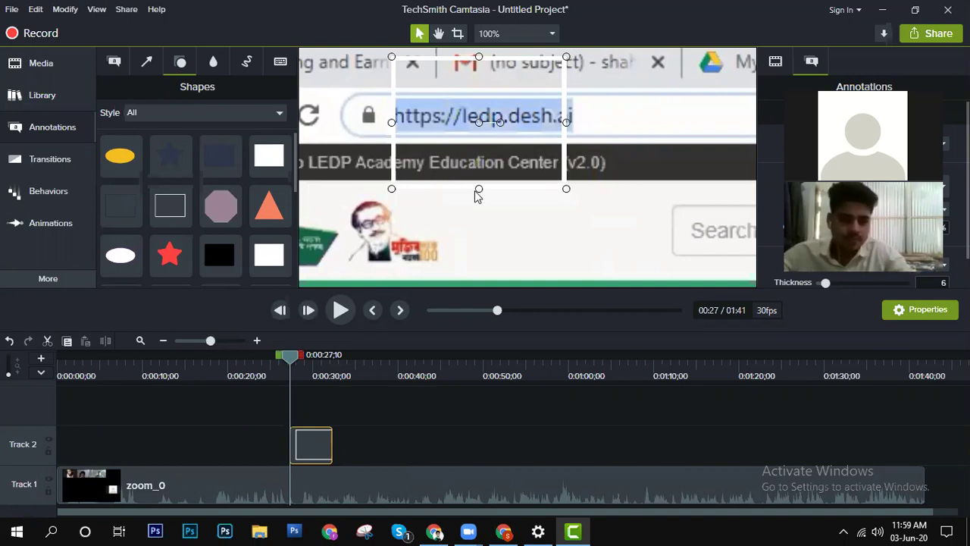
left_click_drag(474, 161, 463, 137)
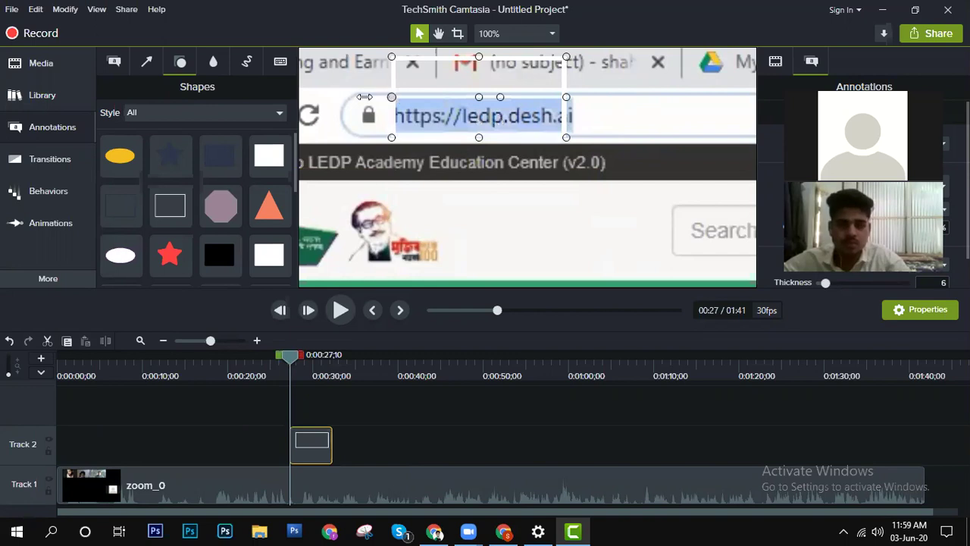
left_click_drag(391, 97, 363, 97)
mouse_move(467, 68)
left_mouse_down()
mouse_move(481, 95)
mouse_move(485, 88)
left_mouse_up()
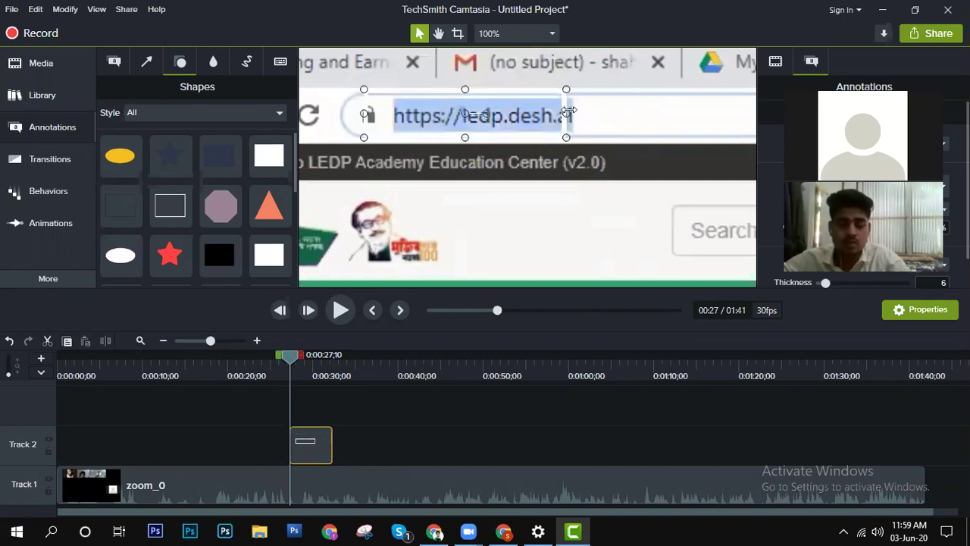
left_click_drag(588, 114, 590, 114)
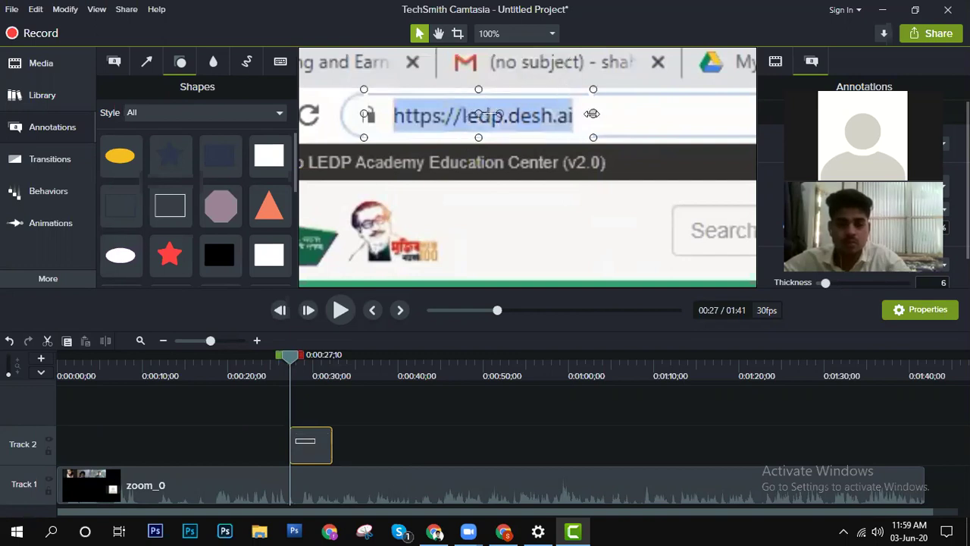
Step: Set the rectangle annotation's outline colour to red, #F31111
left_click(413, 87)
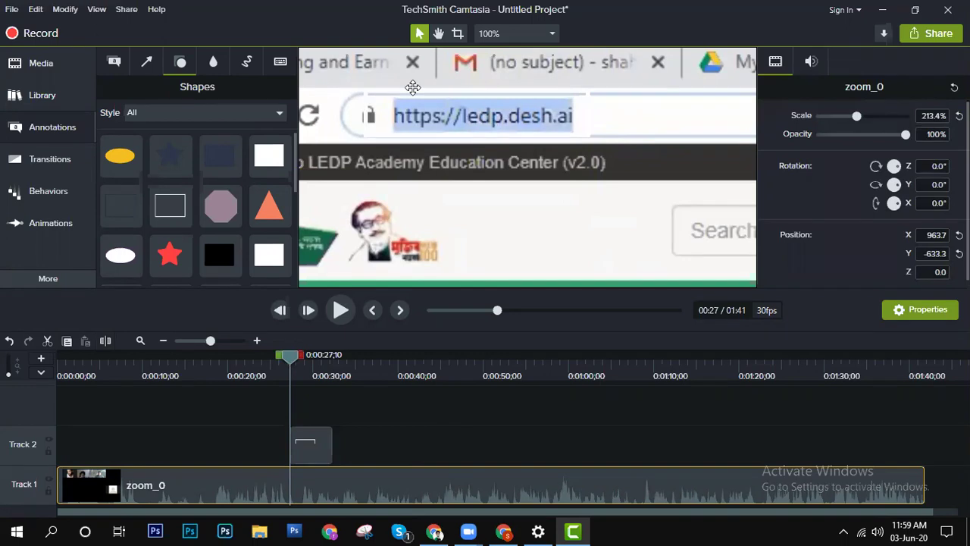
left_click(318, 451)
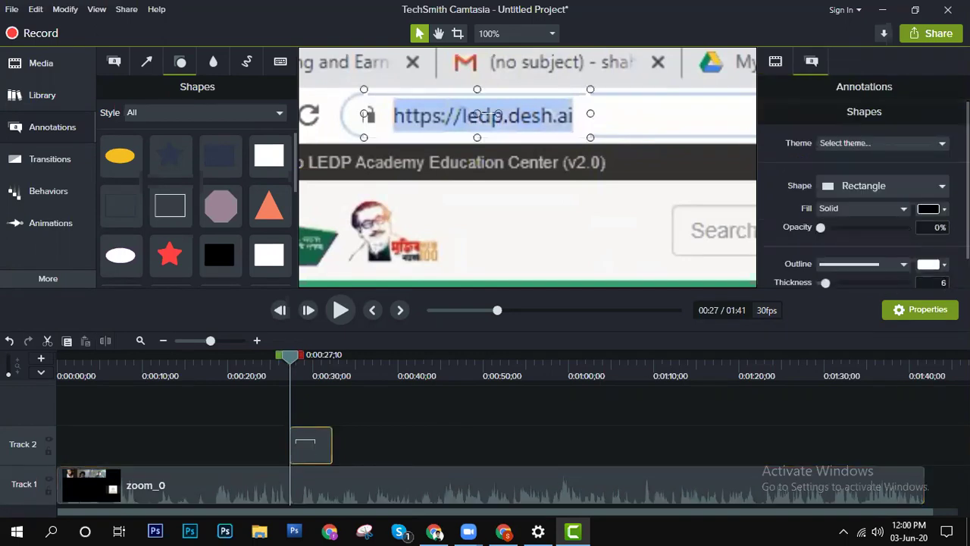
left_click(928, 264)
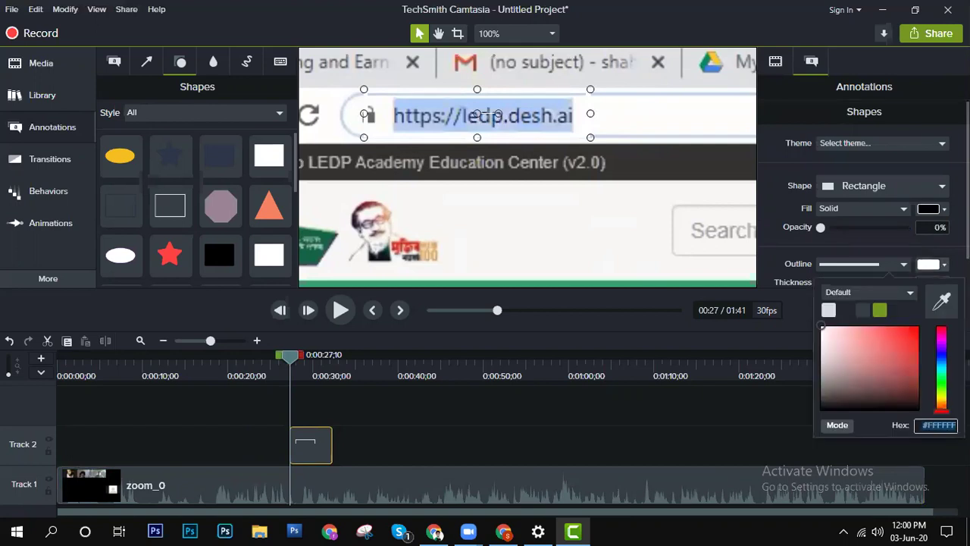
left_click(913, 332)
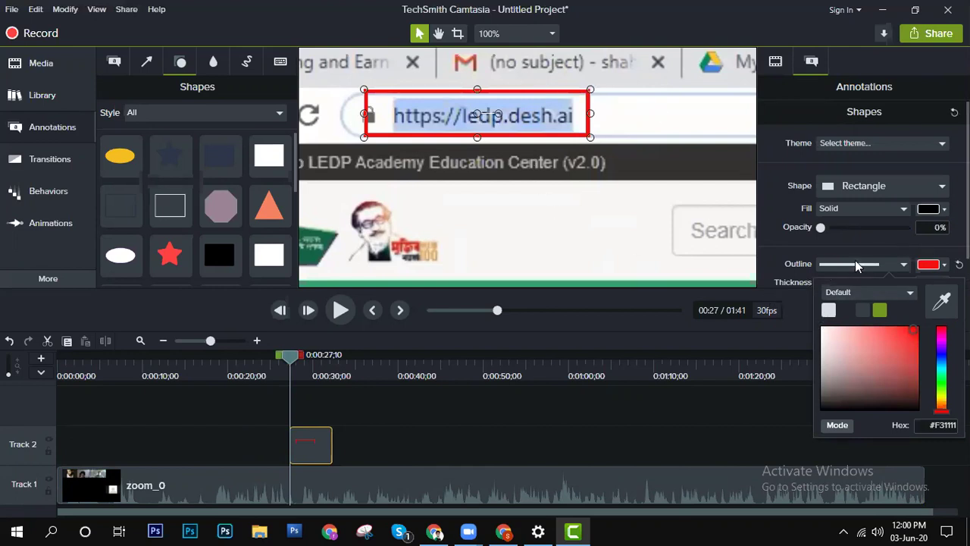
left_click(939, 264)
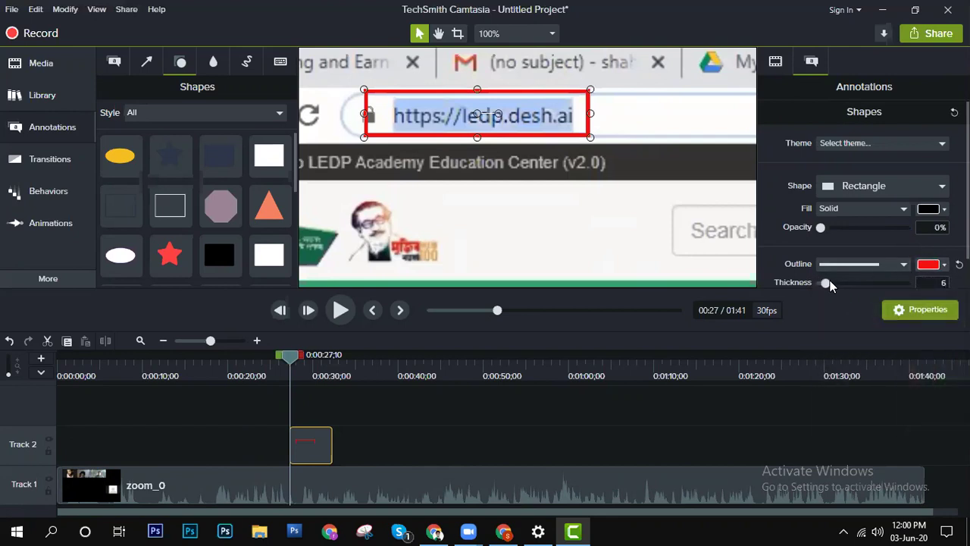
Step: Look through the shape and theme options, keep the annotation as a Rectangle, and set its outline thickness to 11
left_click(882, 186)
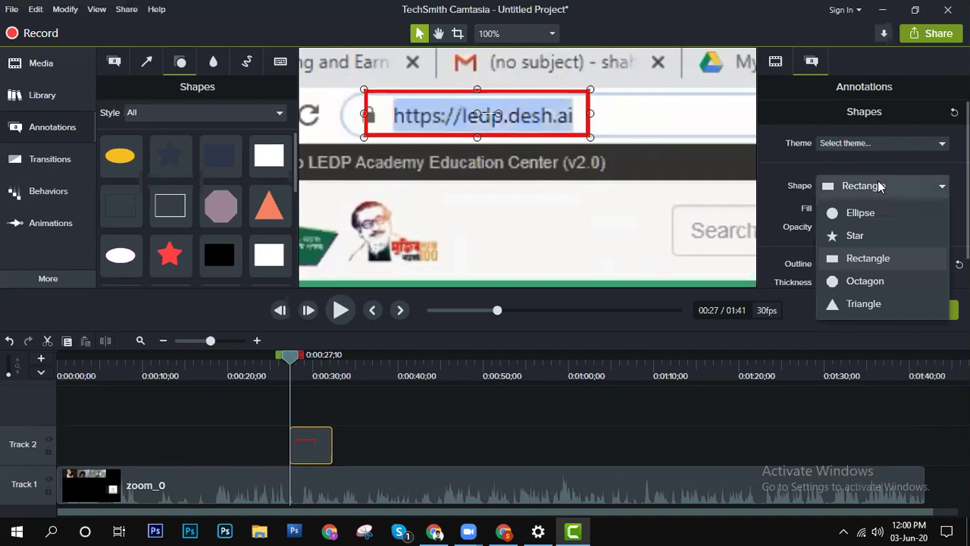
left_click(880, 259)
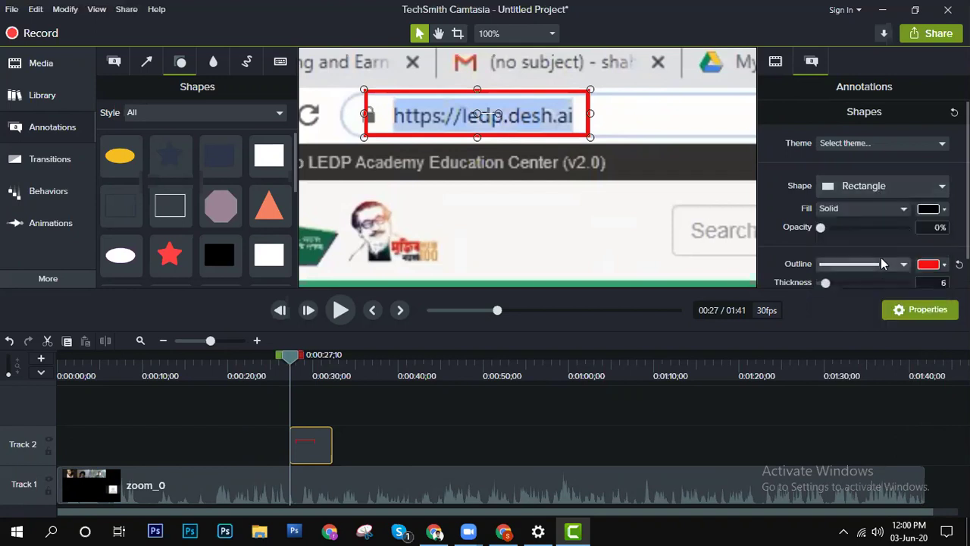
left_click(891, 144)
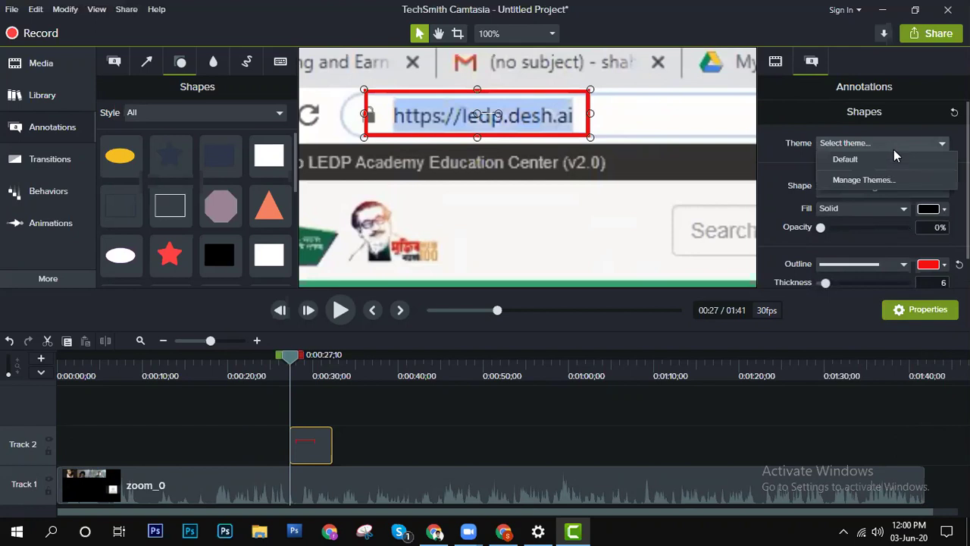
left_click(894, 149)
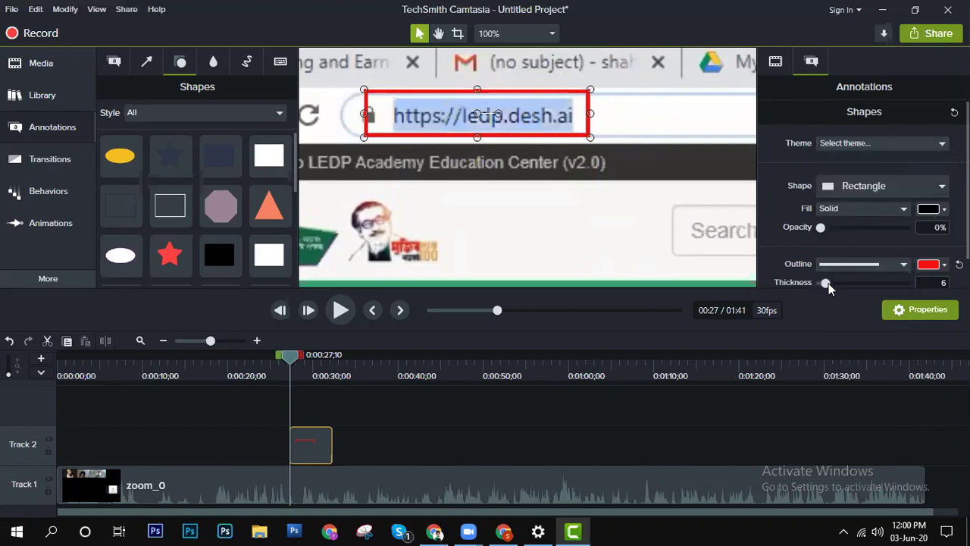
left_click_drag(826, 283, 829, 280)
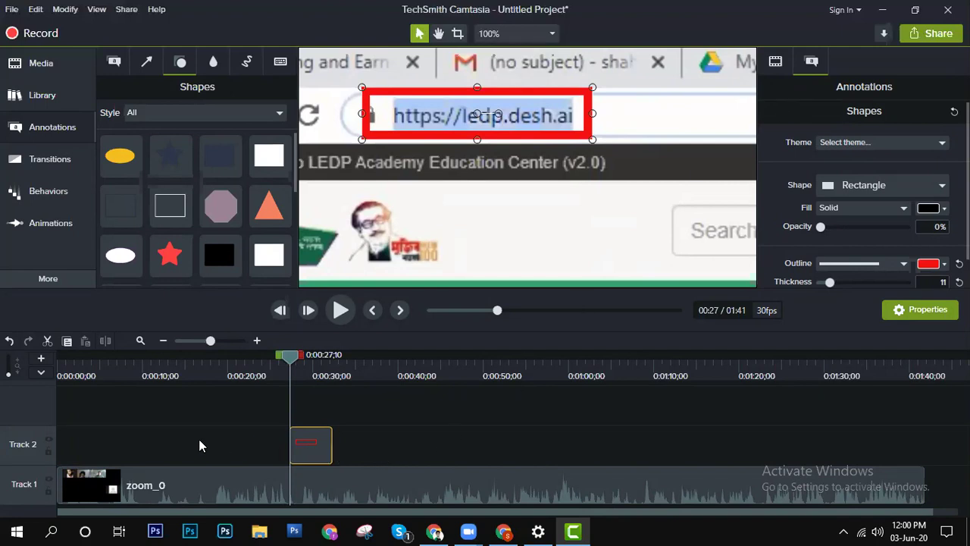
Step: Play the timeline from the rectangle annotation to about 0:00:41, and stop playback with the zoom_0 clip selected
left_click(340, 312)
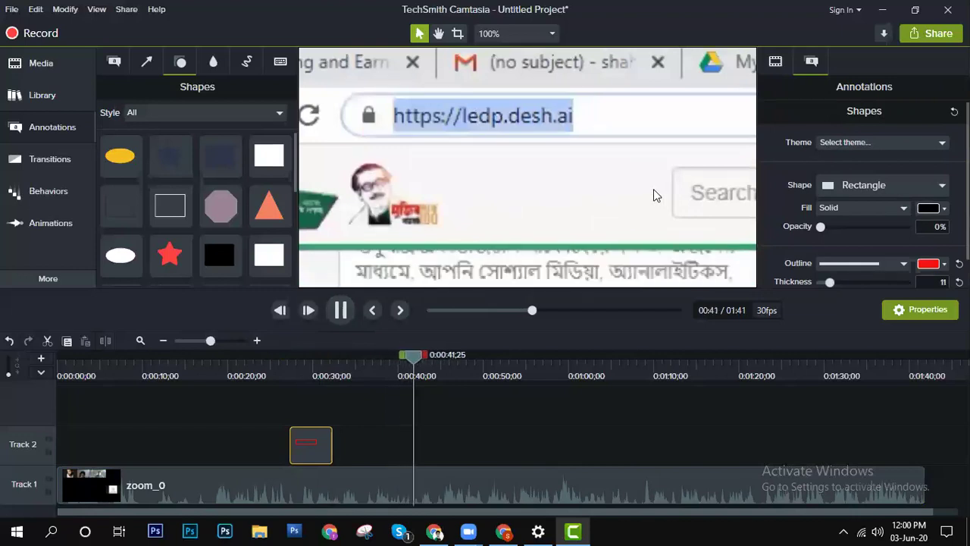
left_click(653, 187)
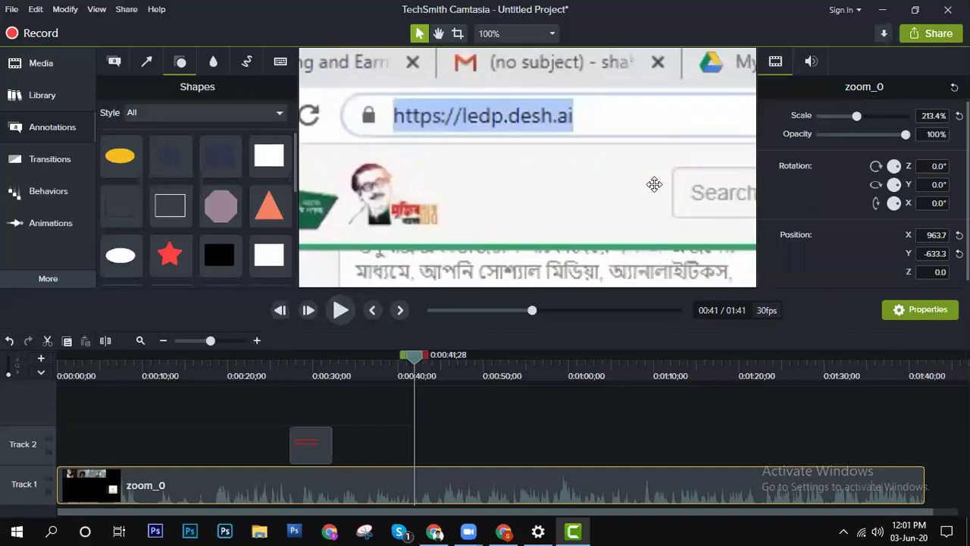
key("alt")
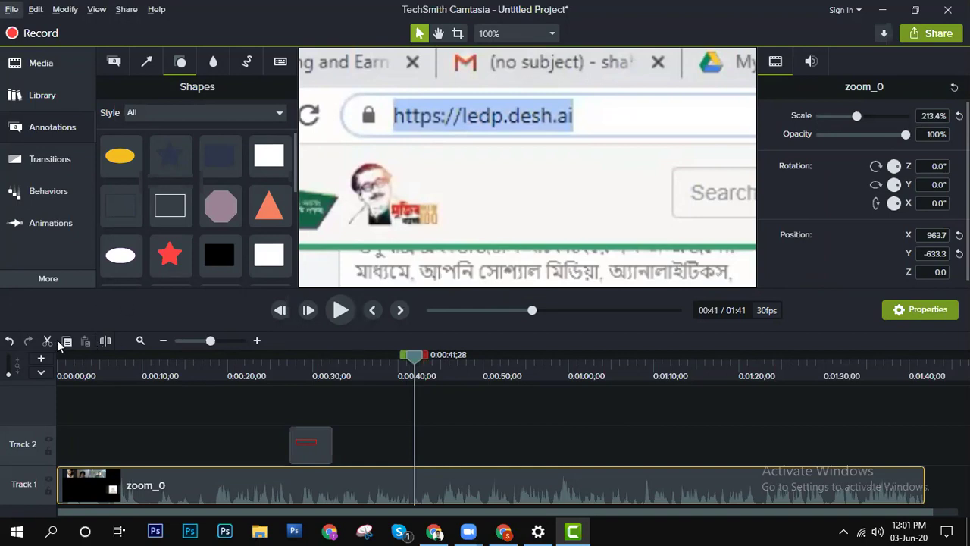
Step: Undo the rectangle annotation's thickness, colour and size edits, and its insertion on Track 2
left_click(10, 345)
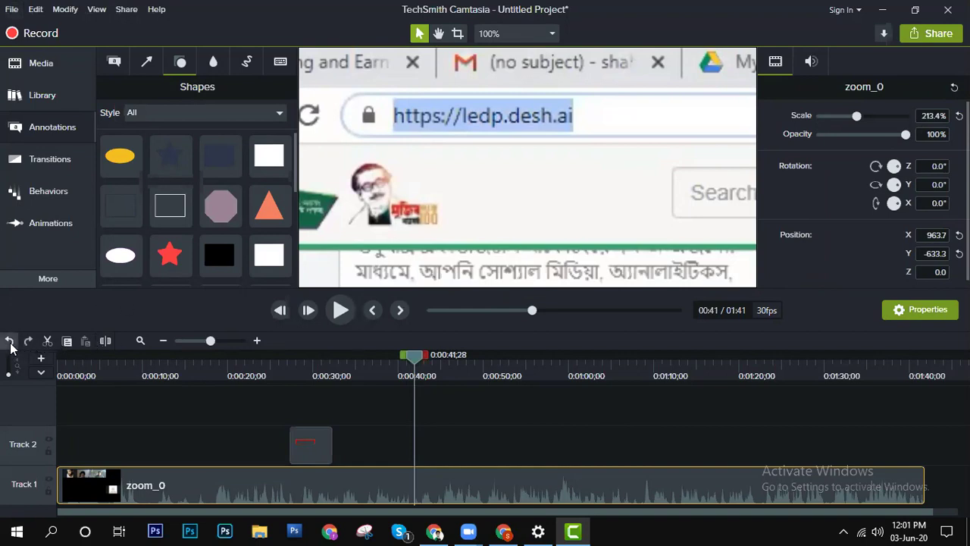
left_click(10, 344)
left_click(10, 344)
left_click(10, 345)
left_click(10, 345)
left_click(10, 345)
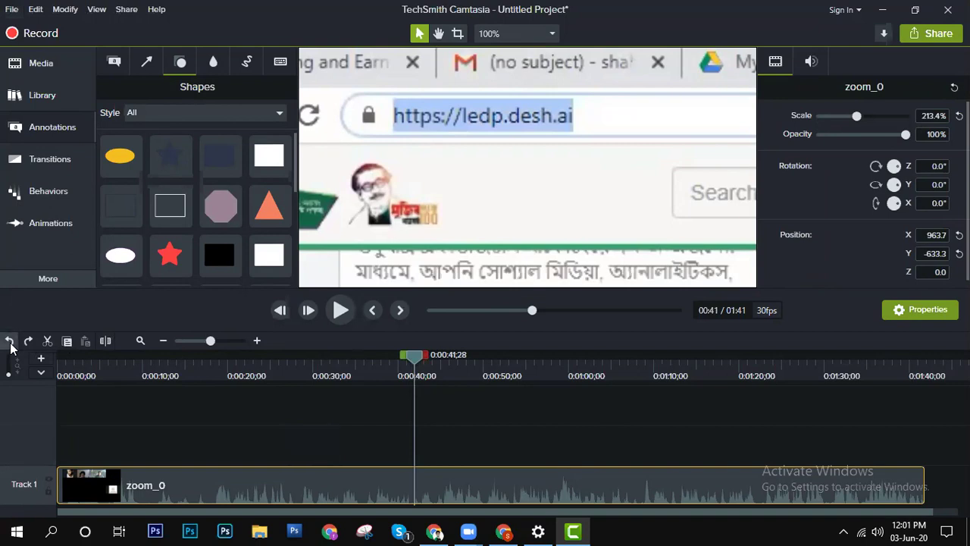
Step: Undo a series of earlier scale and position changes on the zoom_0 clip
left_click(9, 345)
left_click(10, 344)
left_click(10, 345)
left_click(10, 345)
left_click(10, 345)
left_click(9, 345)
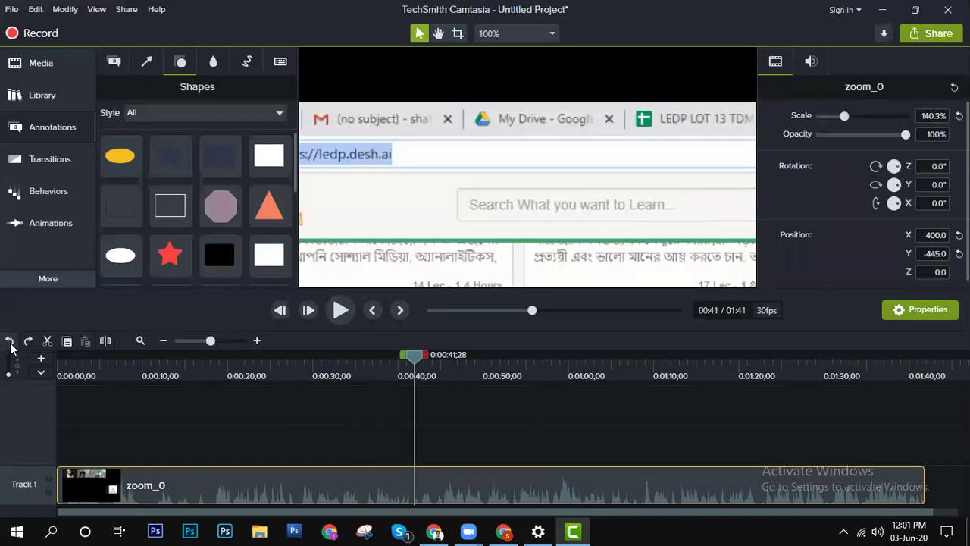
left_click(10, 345)
left_click(10, 345)
left_click(10, 345)
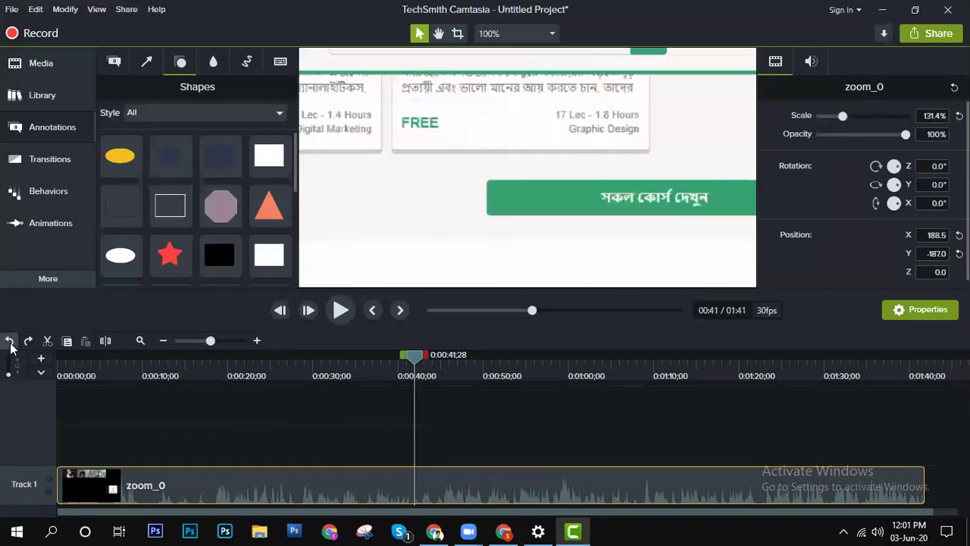
left_click(10, 344)
left_click(10, 345)
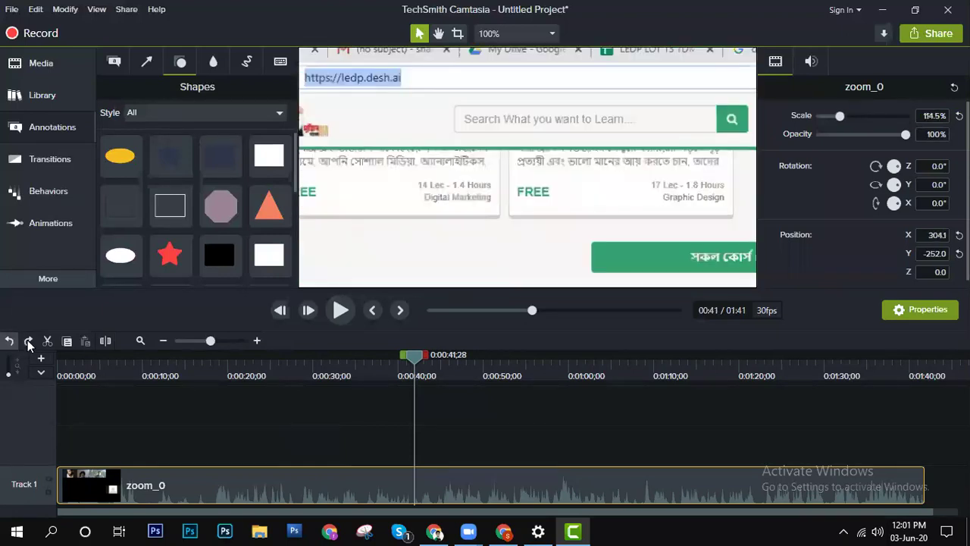
Step: Shrink the zoom_0 clip on the canvas to about 93.7% scale and centre it so it fits the frame
left_click(547, 32)
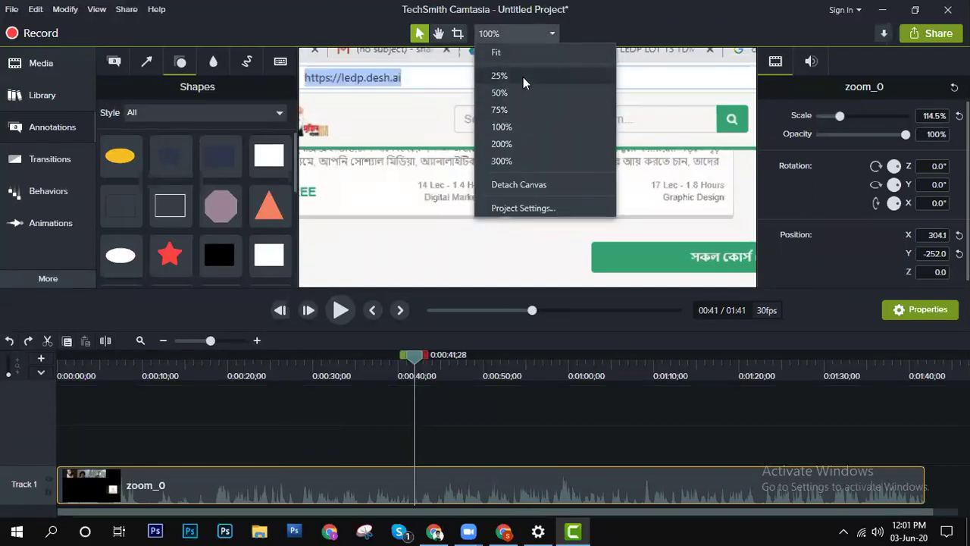
left_click(523, 76)
left_click_drag(443, 135, 430, 107)
scroll(613, 173, "down", 2)
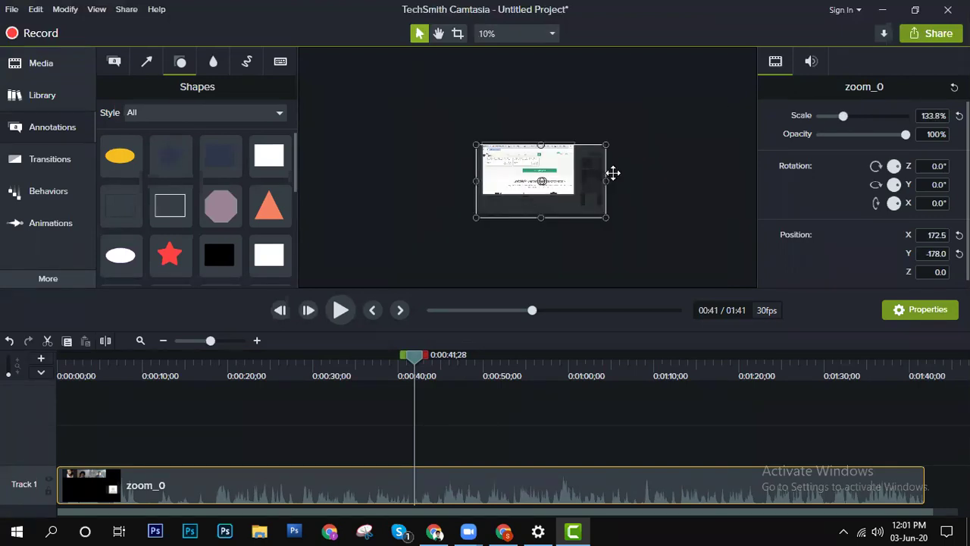
left_click_drag(605, 216, 570, 189)
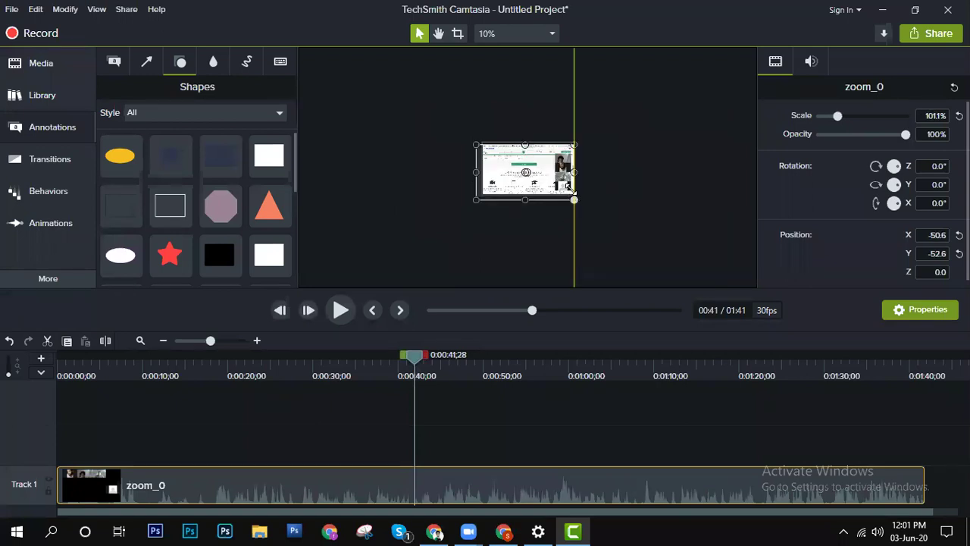
left_click_drag(525, 144, 527, 141)
left_click_drag(475, 170, 484, 170)
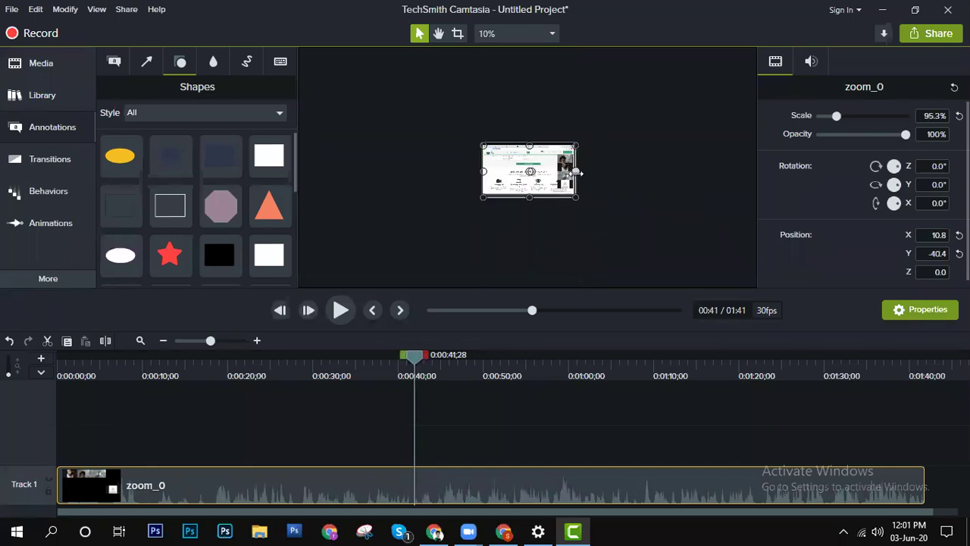
left_click_drag(576, 171, 533, 186)
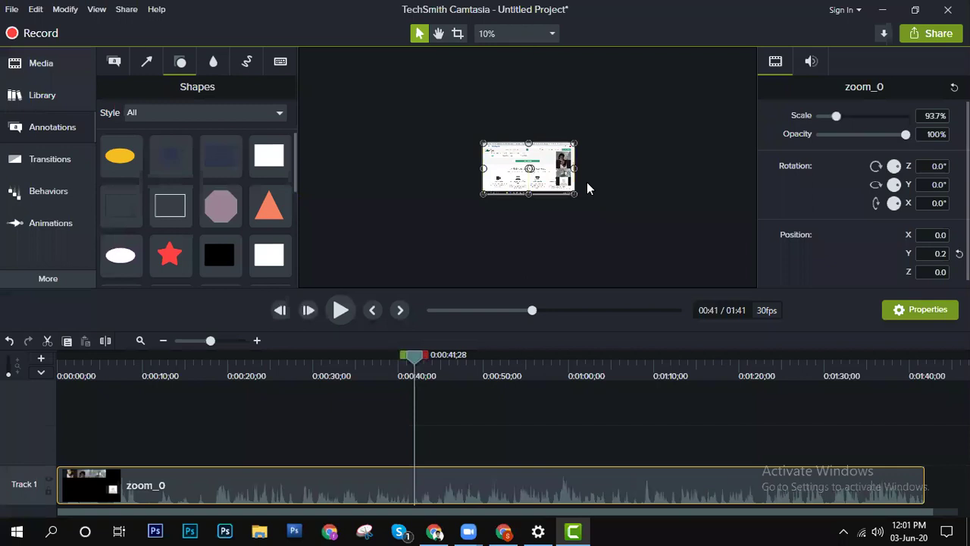
Step: Refine the zoom_0 clip's fit to the canvas edges at about 93.8% scale, X 0.3 and Y 0
scroll(641, 201, "up", 2)
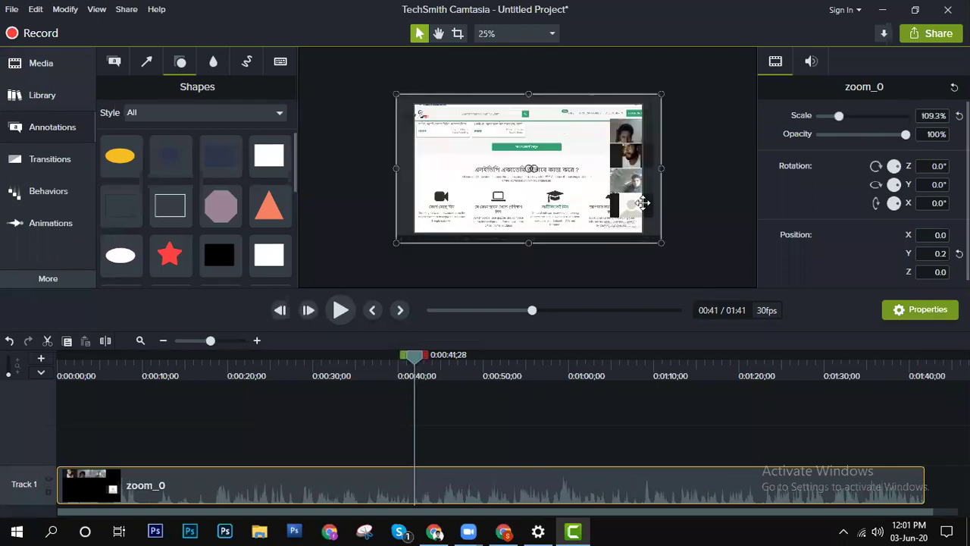
left_click_drag(667, 246, 650, 235)
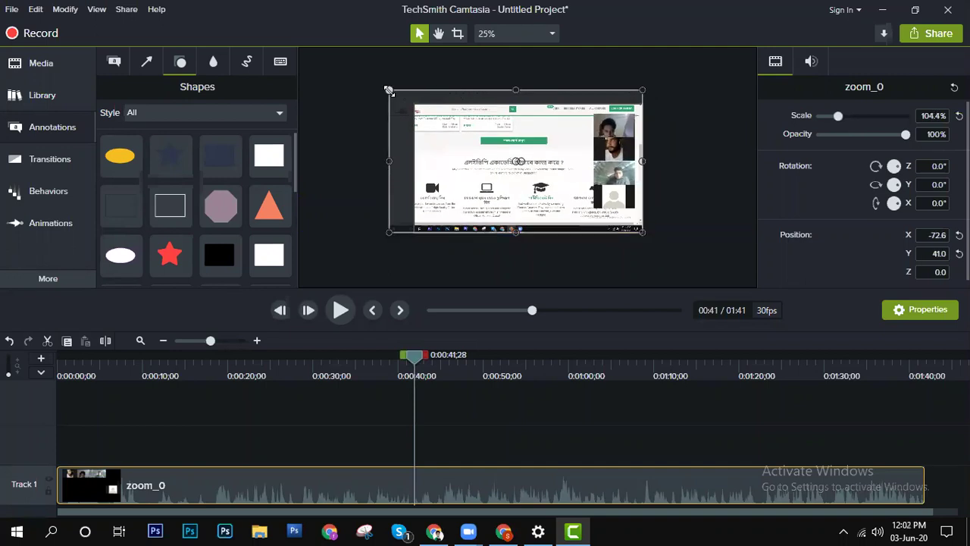
left_click_drag(389, 90, 415, 104)
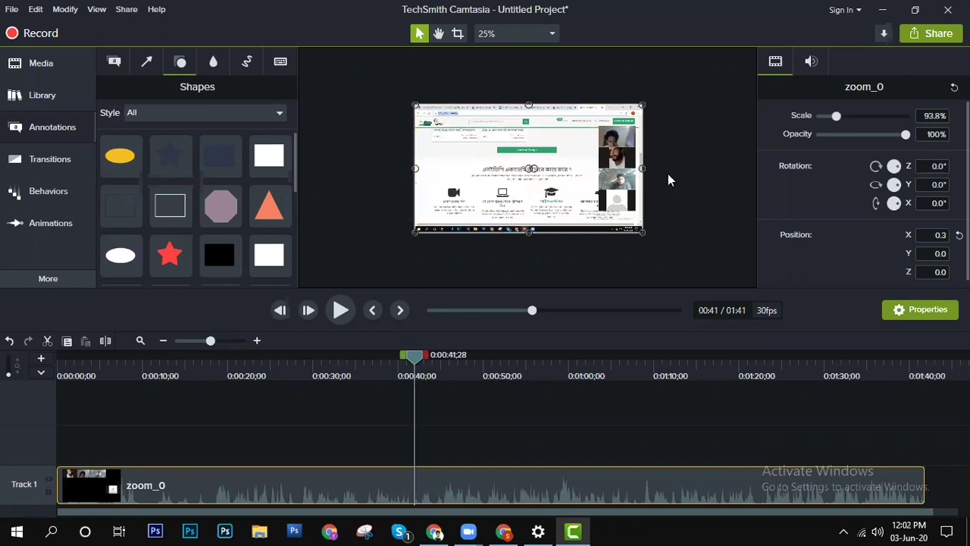
scroll(673, 188, "up", 2)
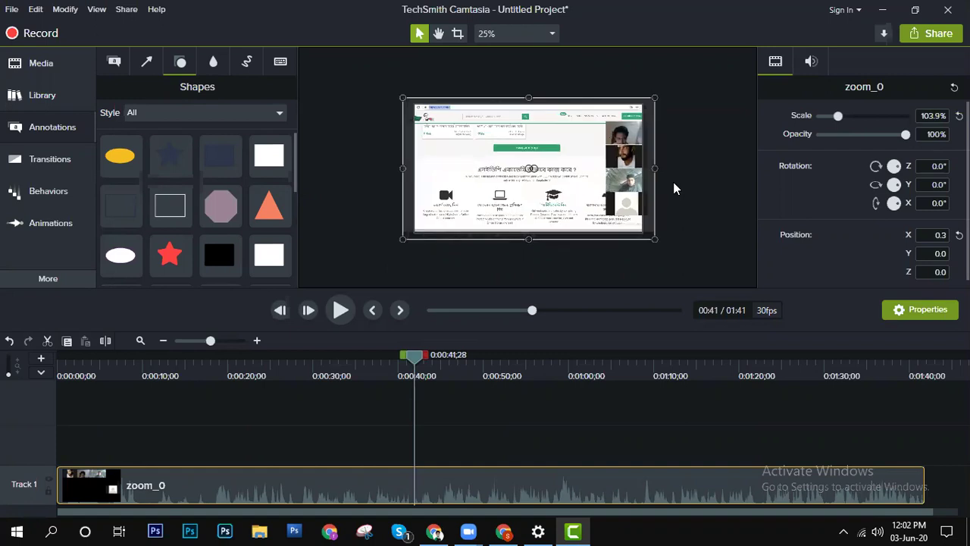
scroll(674, 183, "down", 2)
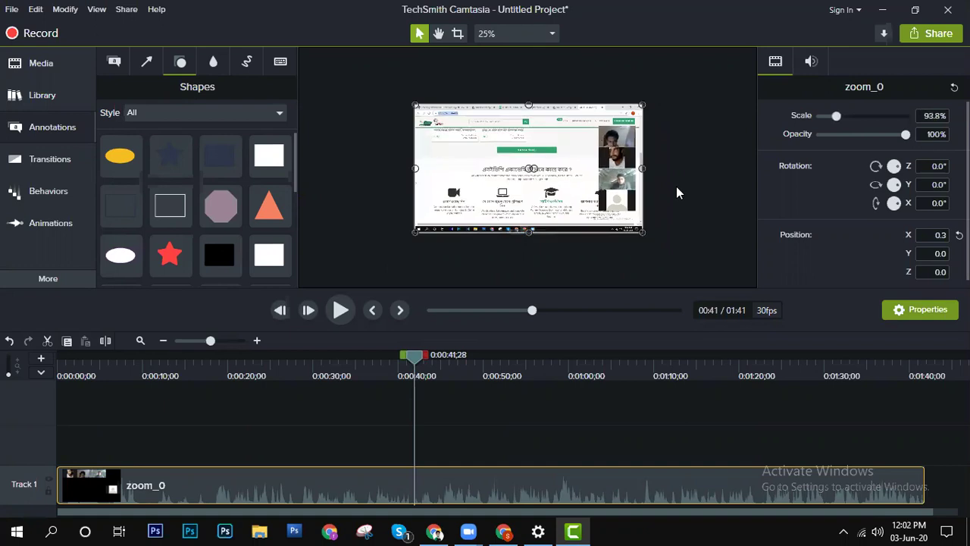
scroll(506, 174, "up", 3)
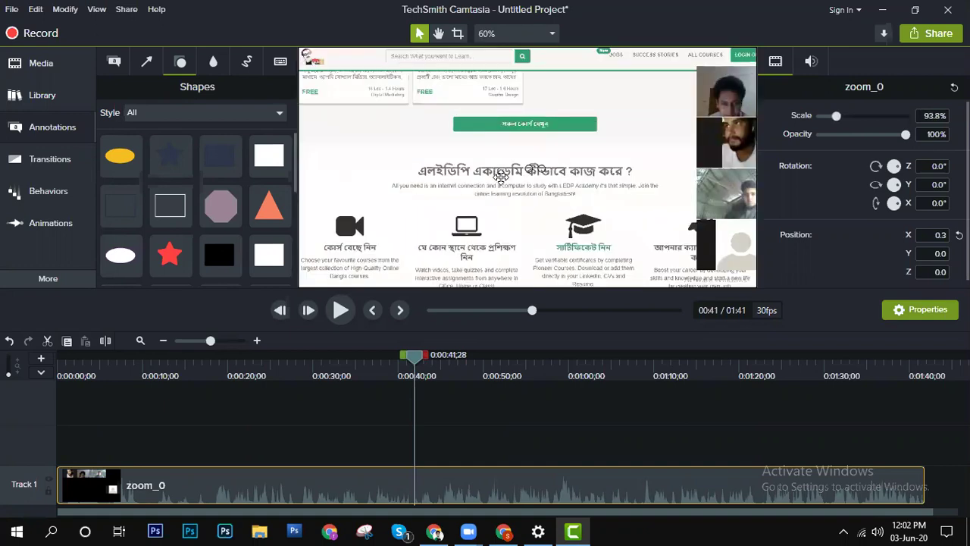
scroll(507, 174, "down", 2)
scroll(517, 170, "up", 1)
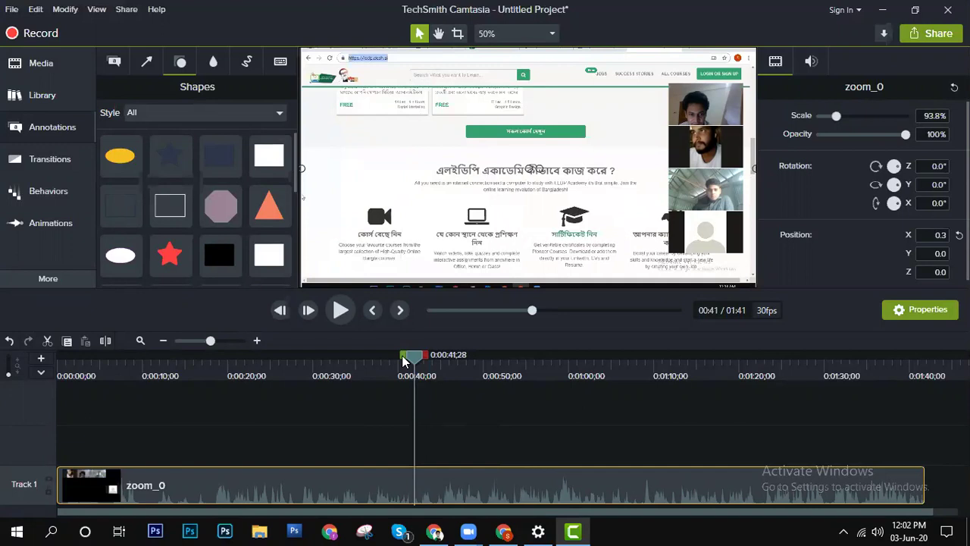
Step: Select the timeline range from 0:00:33;25 to 0:00:41;28 and split the zoom_0 clip at 0:00:33;25
left_click_drag(404, 359, 394, 357)
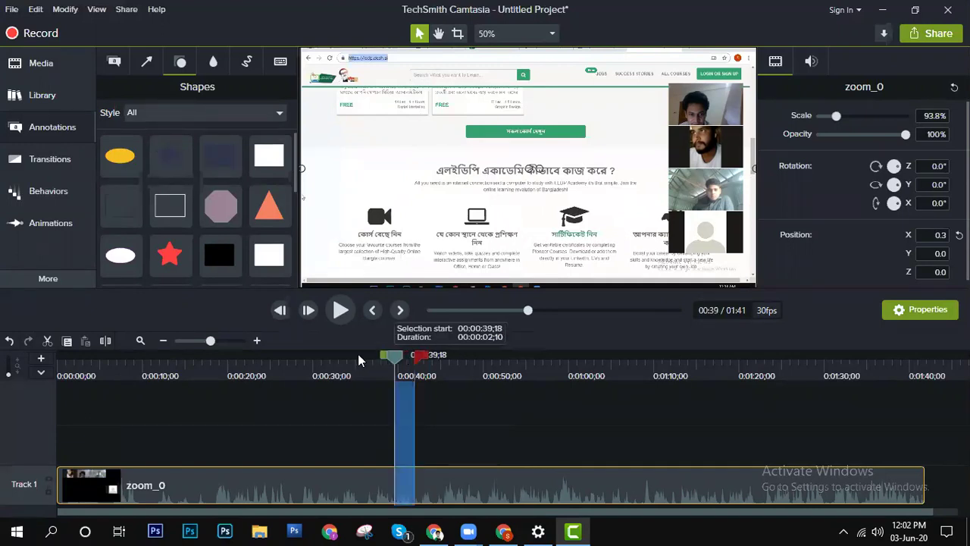
left_click(361, 358, "shift")
left_click_drag(361, 357, 341, 367)
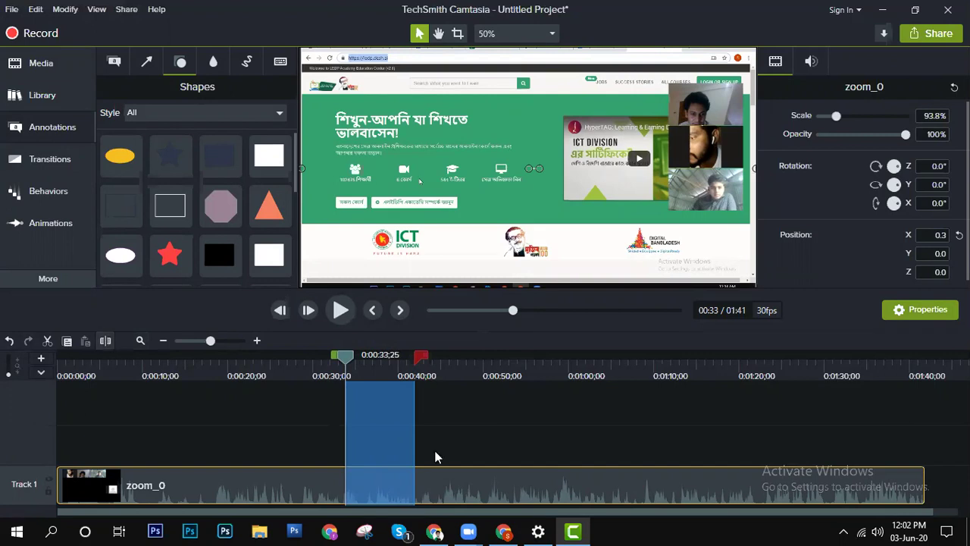
left_click(414, 465)
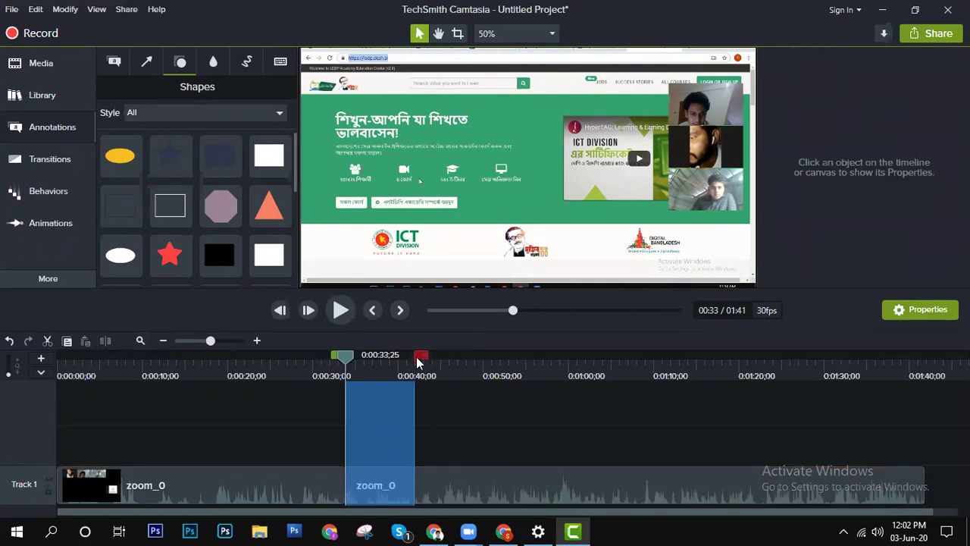
mouse_move(369, 365)
left_mouse_down()
mouse_move(342, 358)
mouse_move(425, 379)
left_mouse_up()
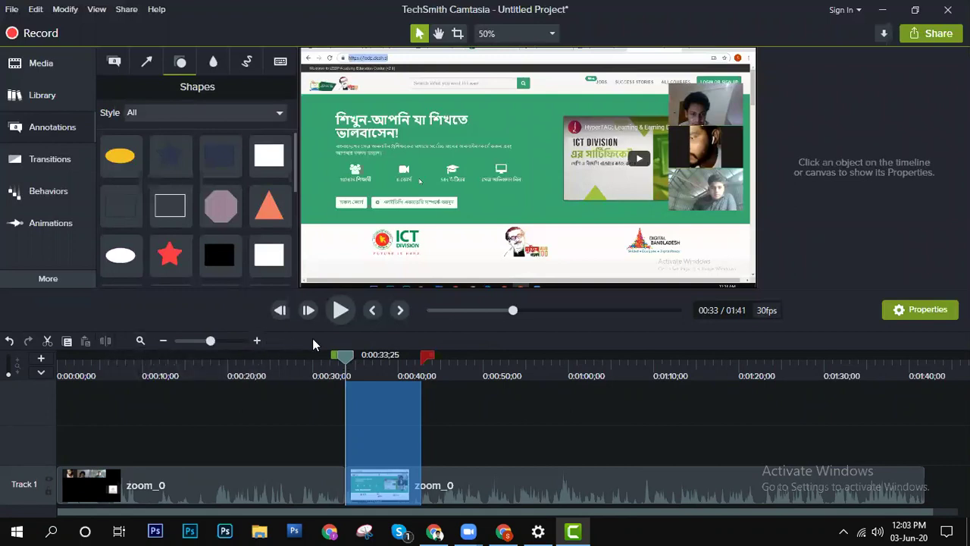
left_click_drag(348, 364, 432, 365)
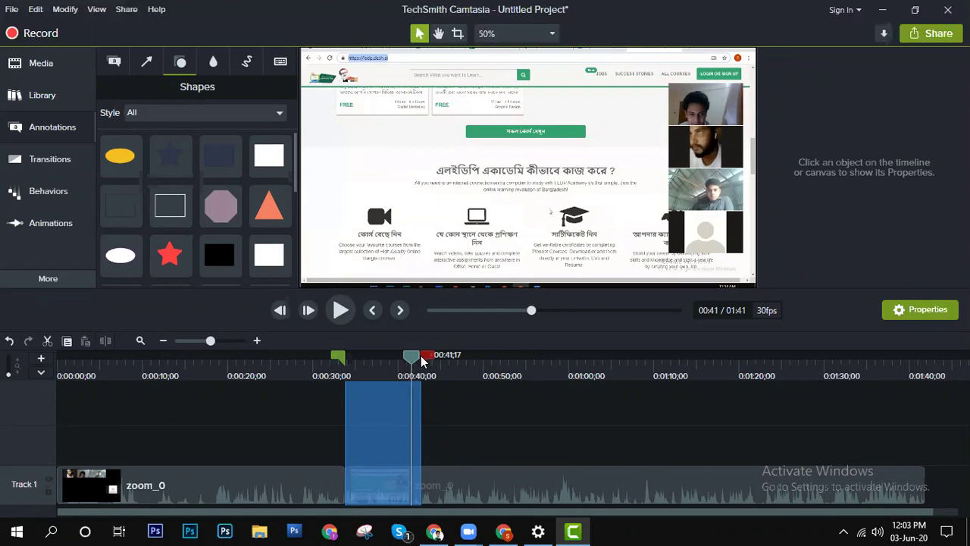
left_click(288, 361)
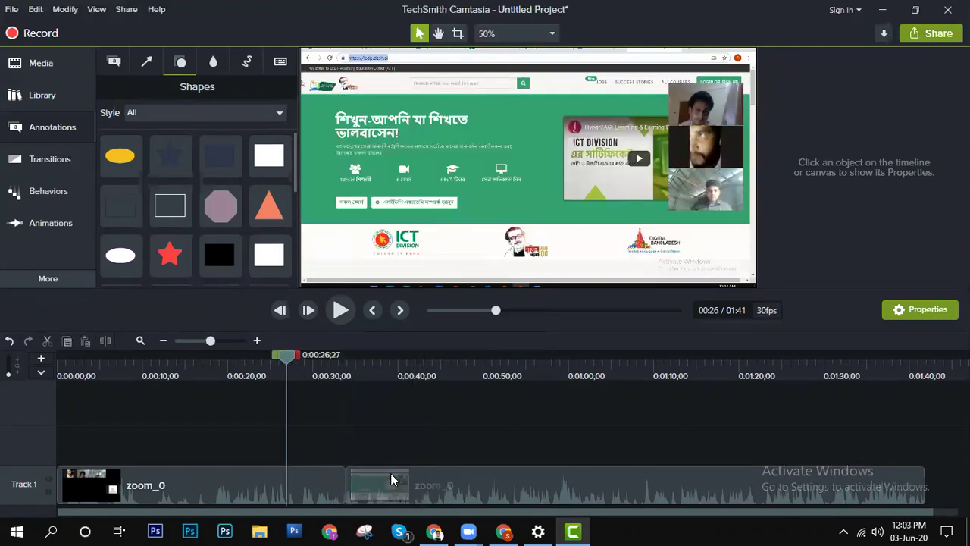
Step: Select the second zoom_0 segment, scrub to the end of the passage at 0:00:40;29, and split the segment there
left_click(391, 479)
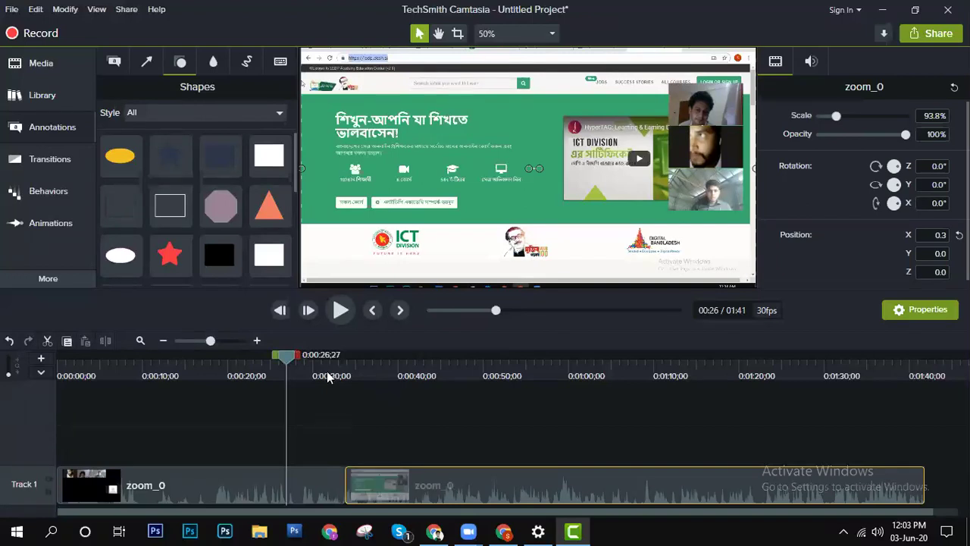
left_click(435, 385)
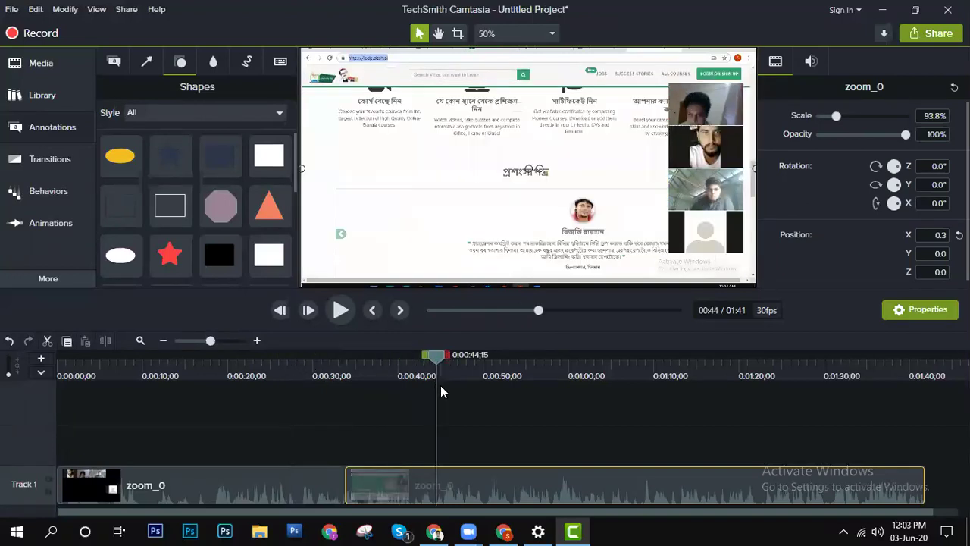
key("space")
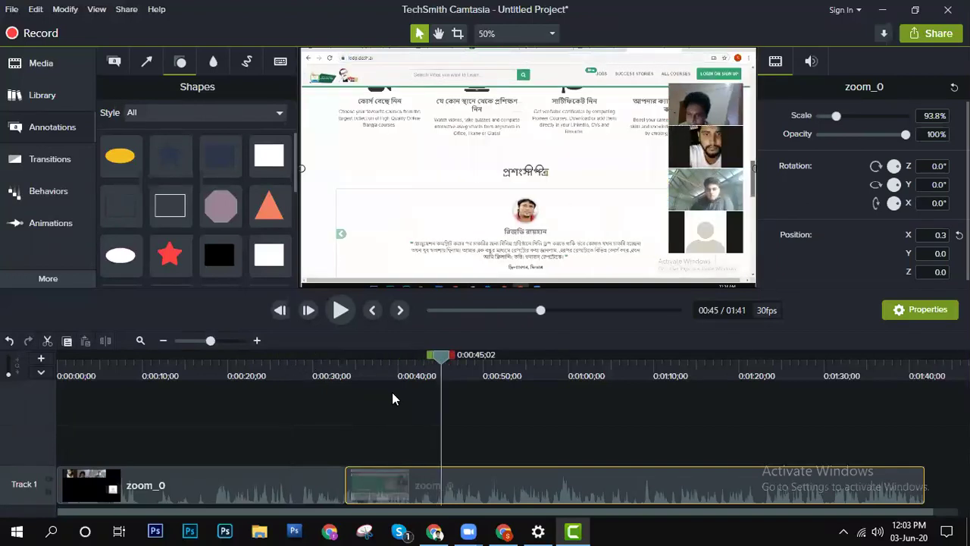
left_click(395, 392)
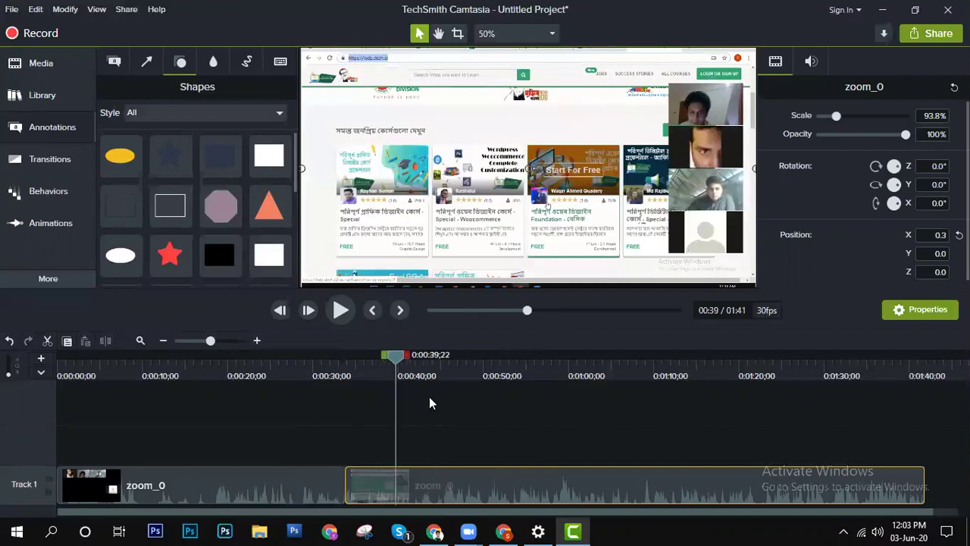
left_click(429, 396)
left_click(421, 396)
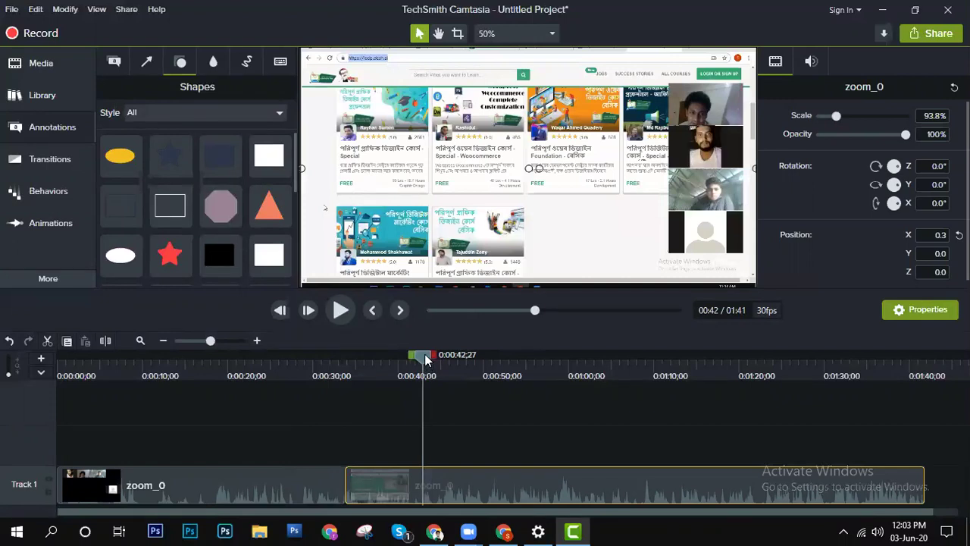
left_click_drag(426, 352, 409, 363)
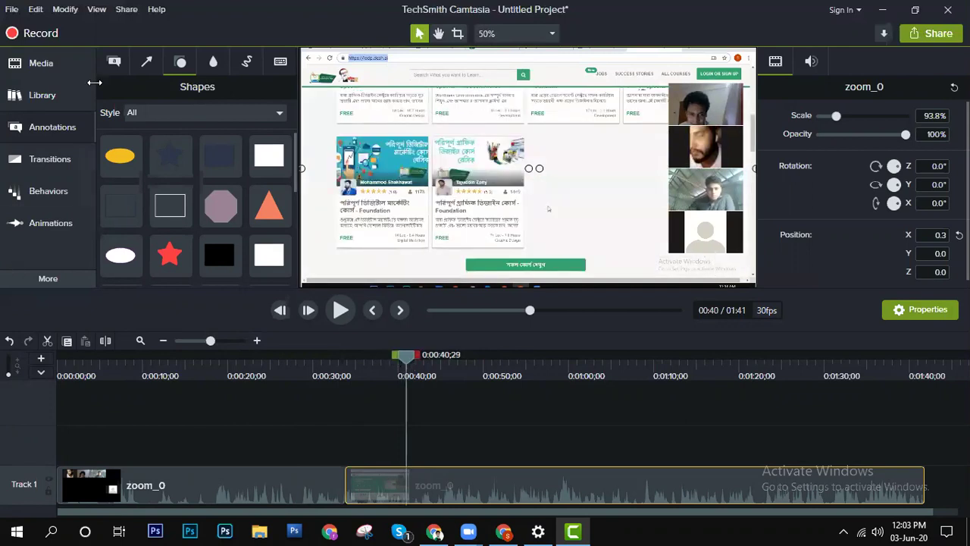
left_click(101, 339)
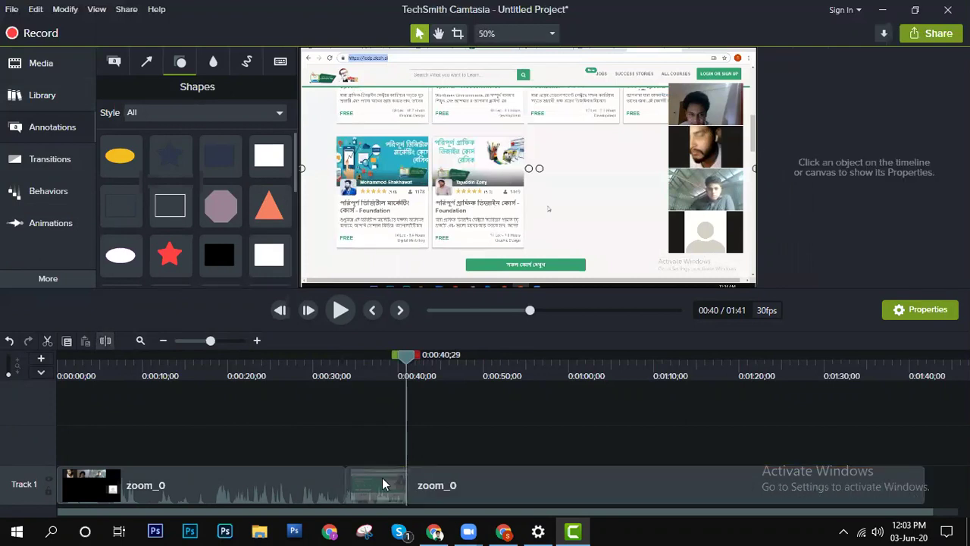
Step: Try enlarging the last zoom_0 segment to about 228% scale on the canvas, and undo the resize
left_click(652, 184)
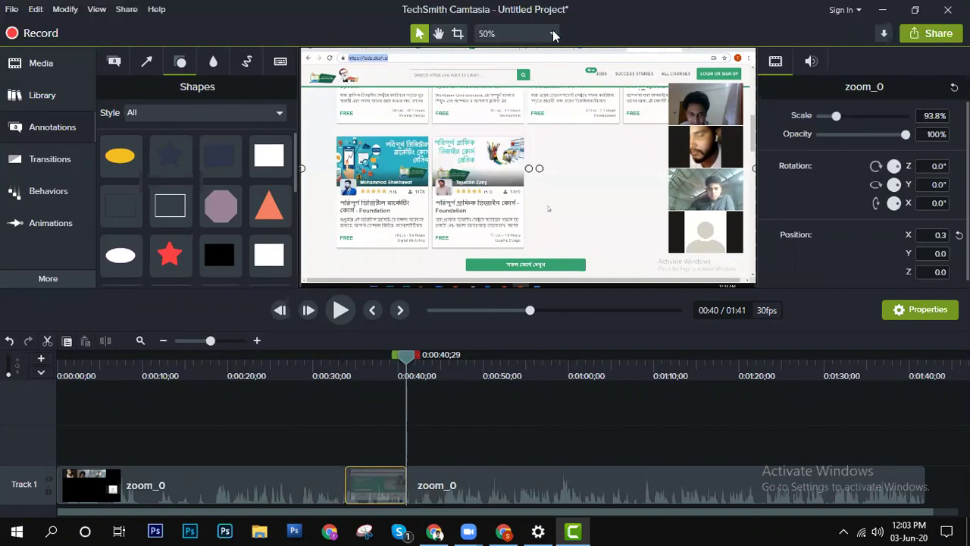
left_click(578, 154)
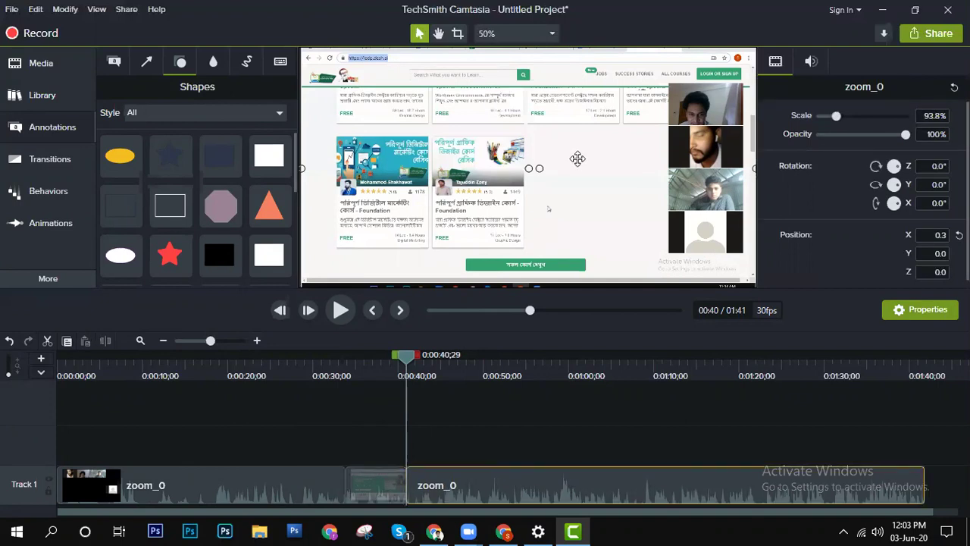
scroll(580, 156, "down", 2)
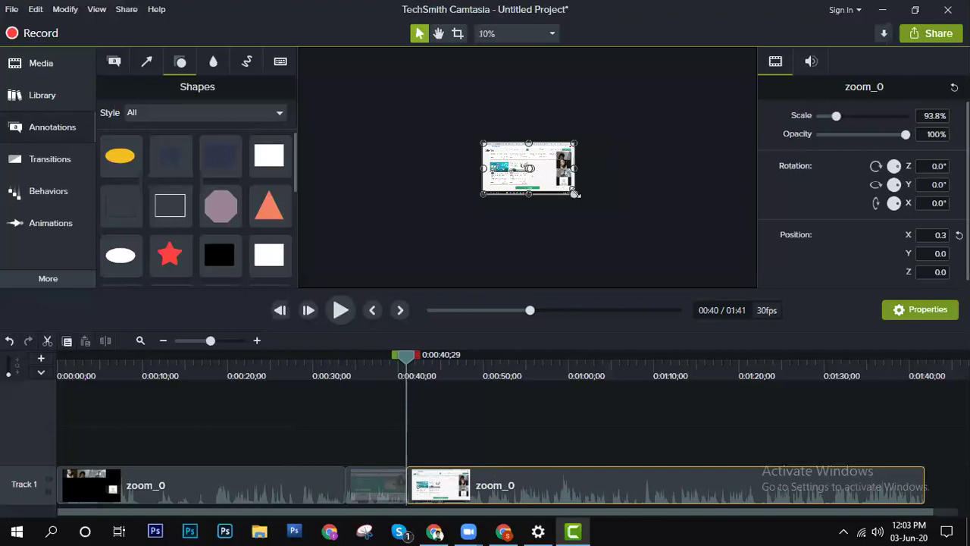
left_click_drag(574, 194, 630, 265)
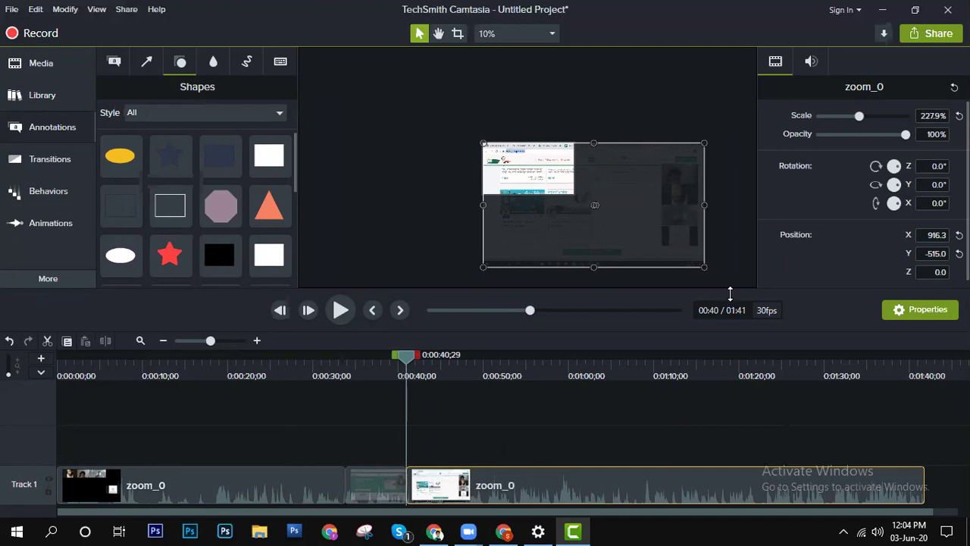
key("ctrl+z")
Step: Enlarge the middle zoom_0 segment to about 243.5% scale and move it to about X 1,165, Y -759 to frame the web address
left_click(382, 481)
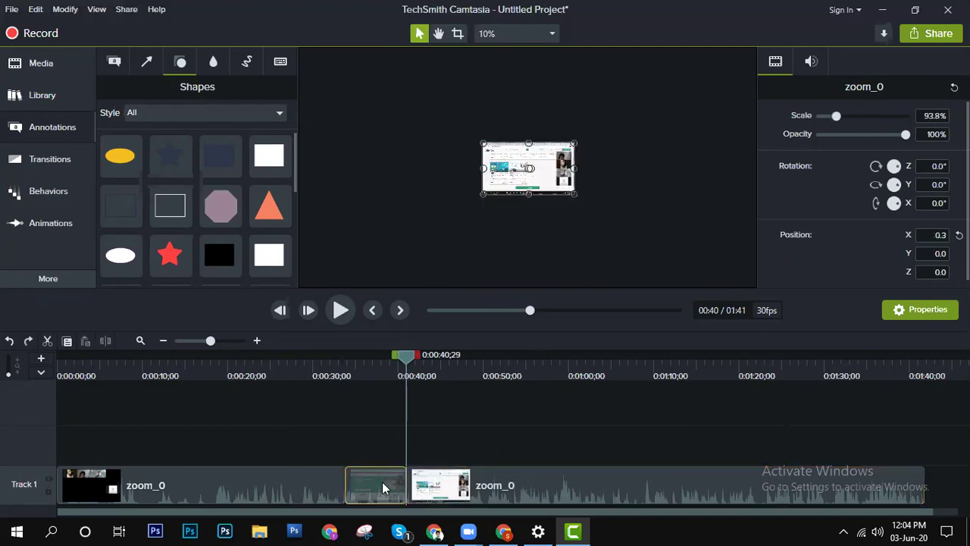
left_click(361, 352)
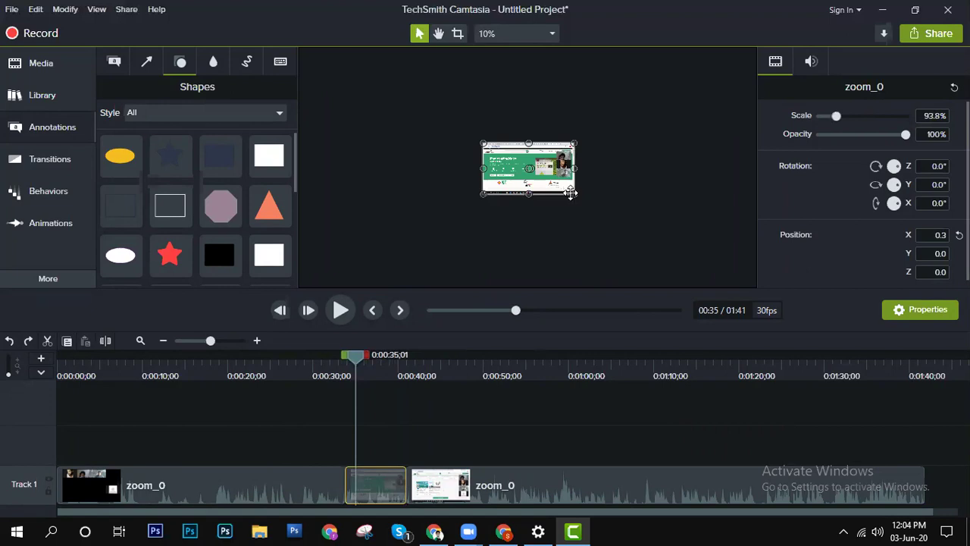
left_click_drag(612, 252, 640, 275)
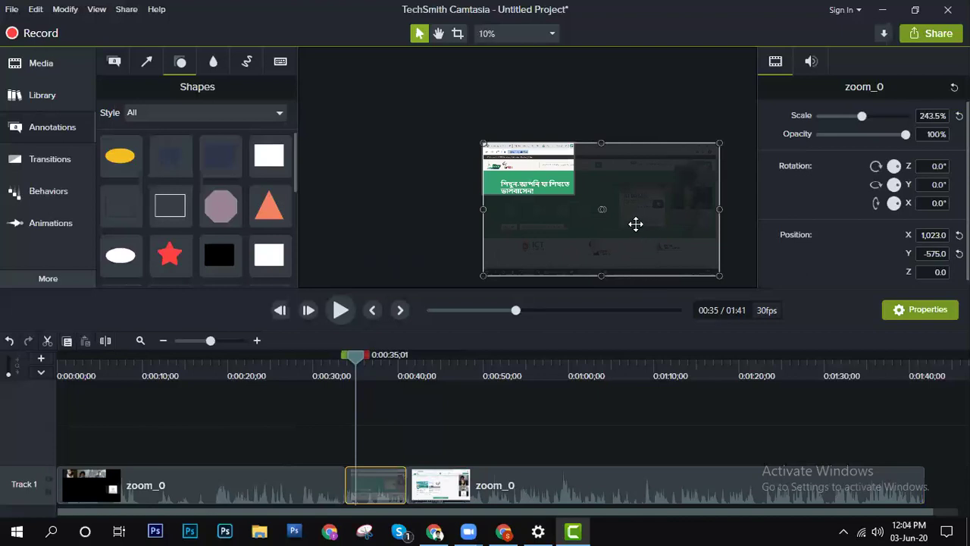
scroll(633, 215, "up", 3)
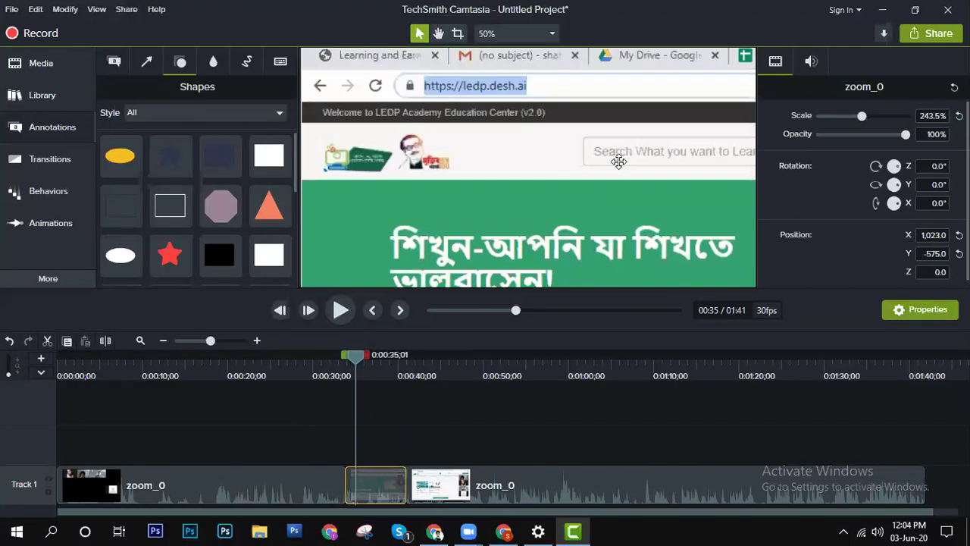
left_click(557, 30)
left_click(531, 128)
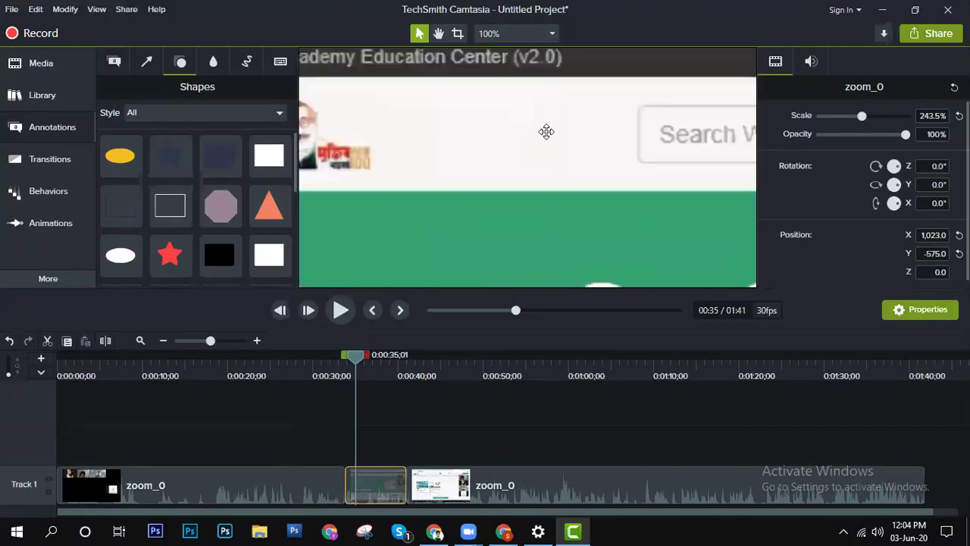
left_click_drag(468, 154, 561, 283)
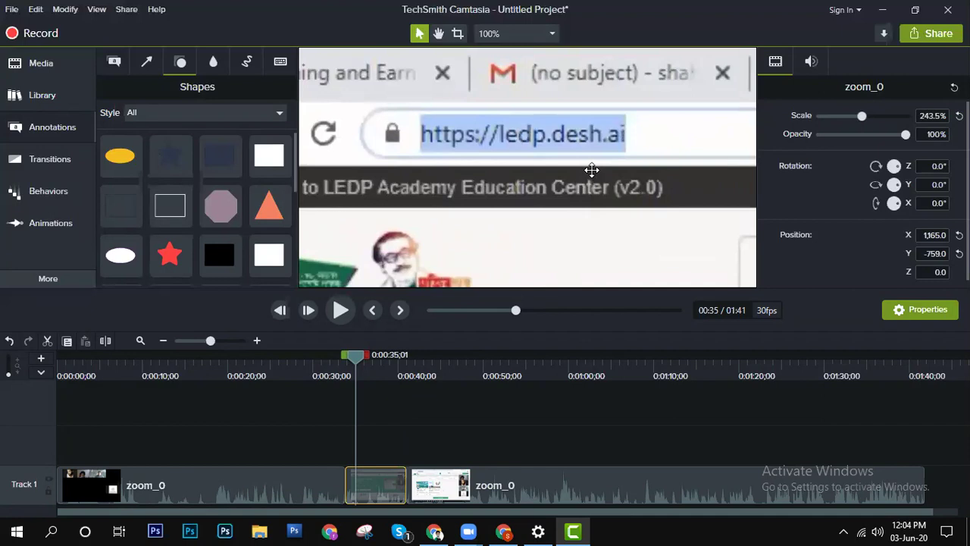
Step: Shift the middle zoom_0 segment to Y -777 and frame its web address with an unfilled rectangle outlined in red #F71717
left_click_drag(590, 170, 591, 182)
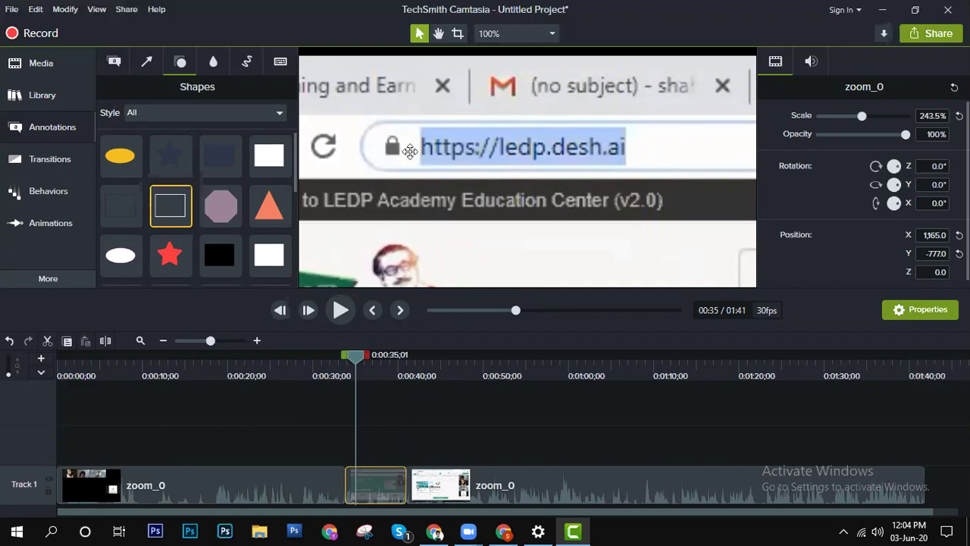
mouse_move(183, 195)
left_mouse_down()
mouse_move(216, 200)
mouse_move(458, 140)
left_mouse_up()
left_click_drag(450, 71, 449, 118)
left_click_drag(449, 203, 449, 168)
left_click_drag(538, 142, 655, 142)
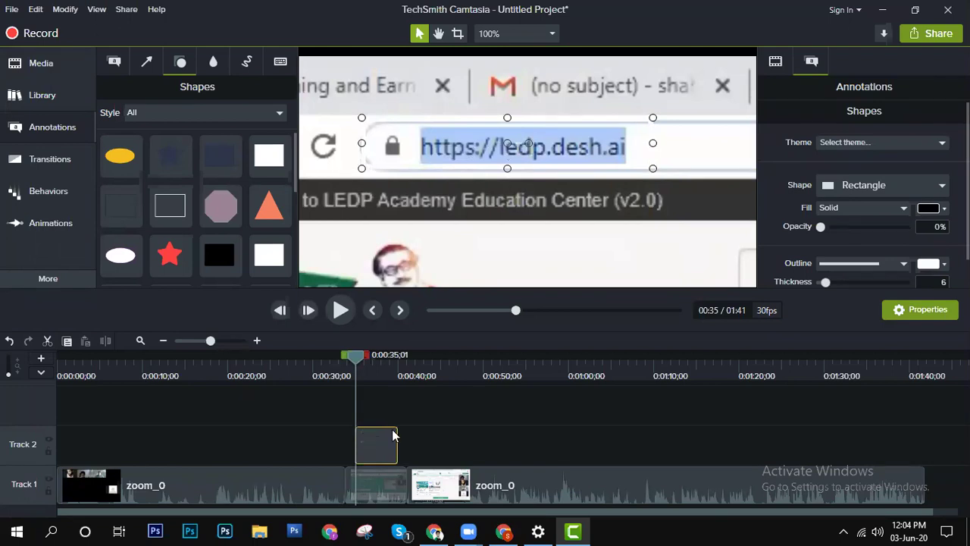
left_click(929, 265)
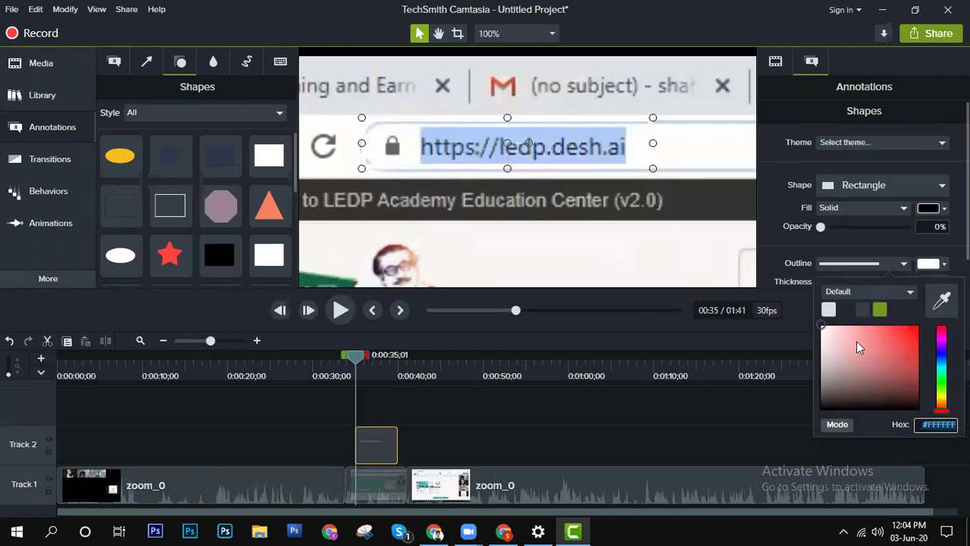
left_click(912, 329)
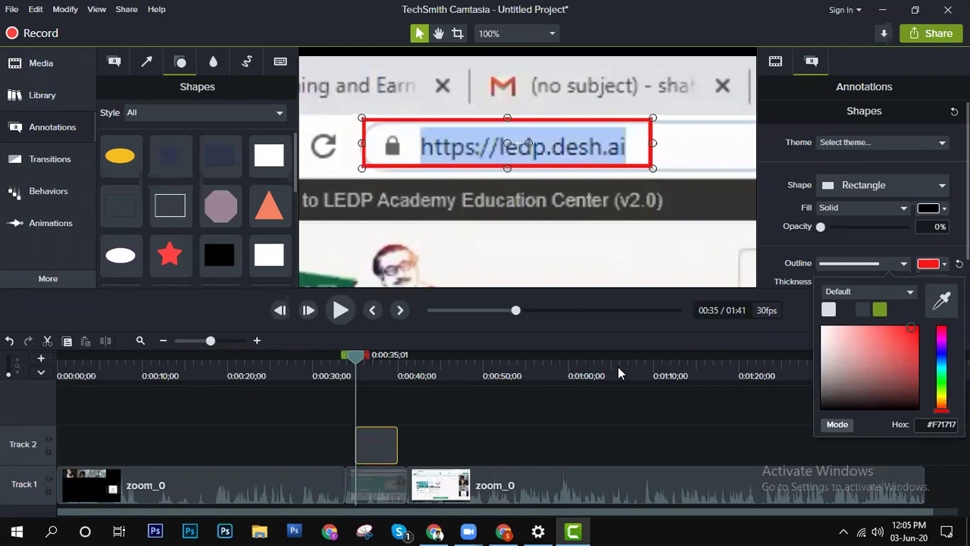
Step: Play the timeline from 0:00:27;14 through the annotated segment with the canvas view at 25%, pausing at about one minute
left_click(327, 357)
left_click(290, 356)
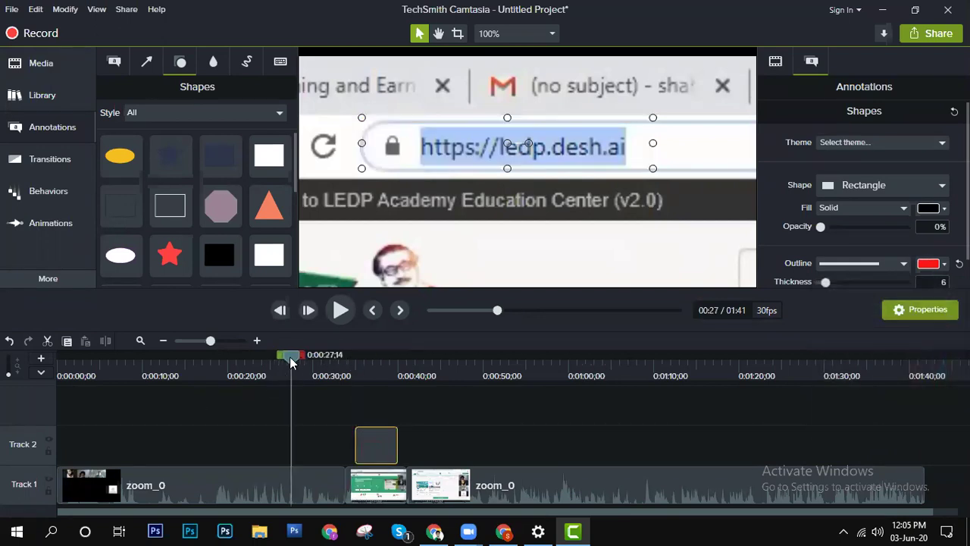
left_click(341, 311)
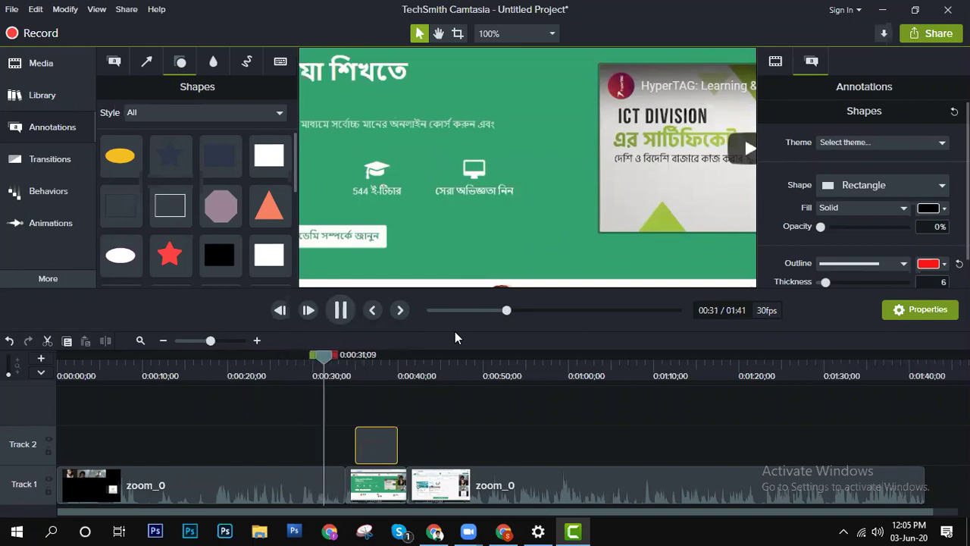
left_click(559, 34)
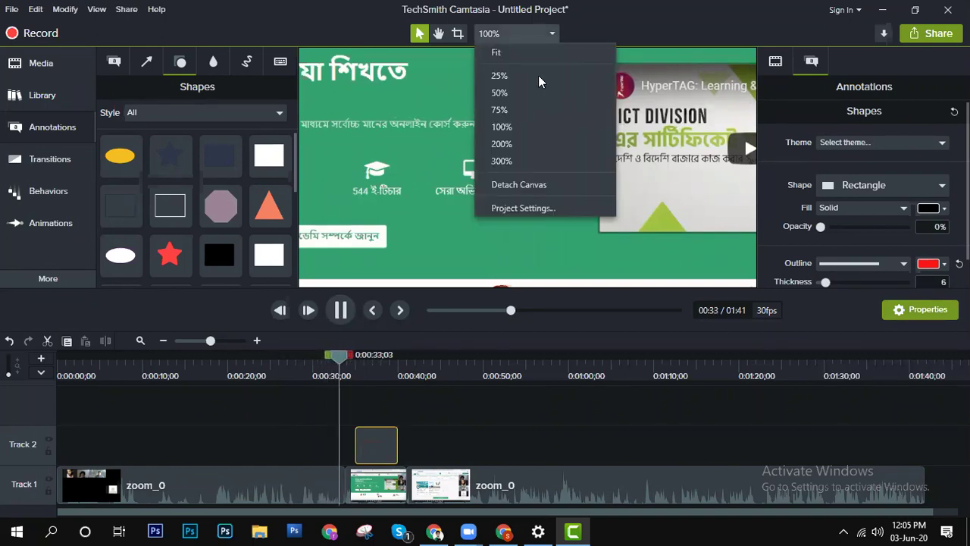
left_click(540, 79)
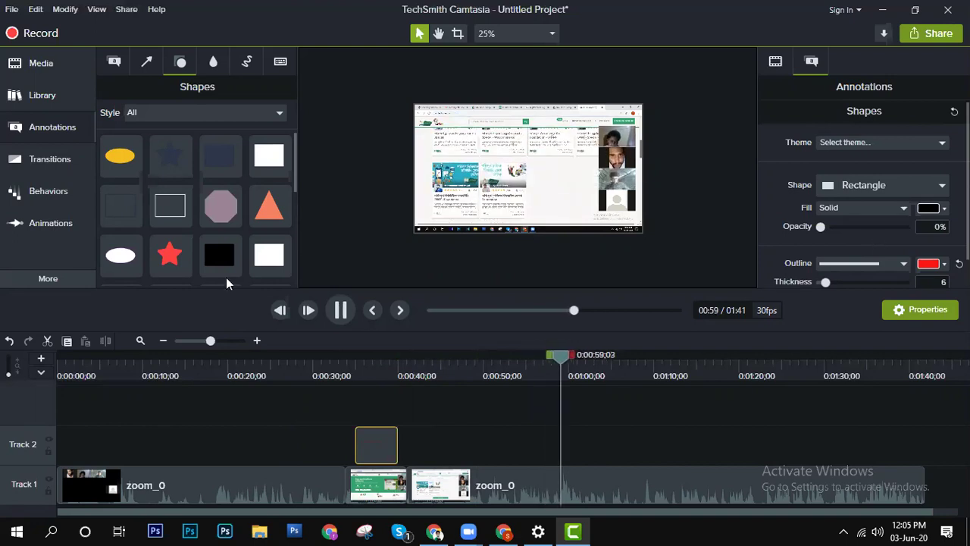
key("space")
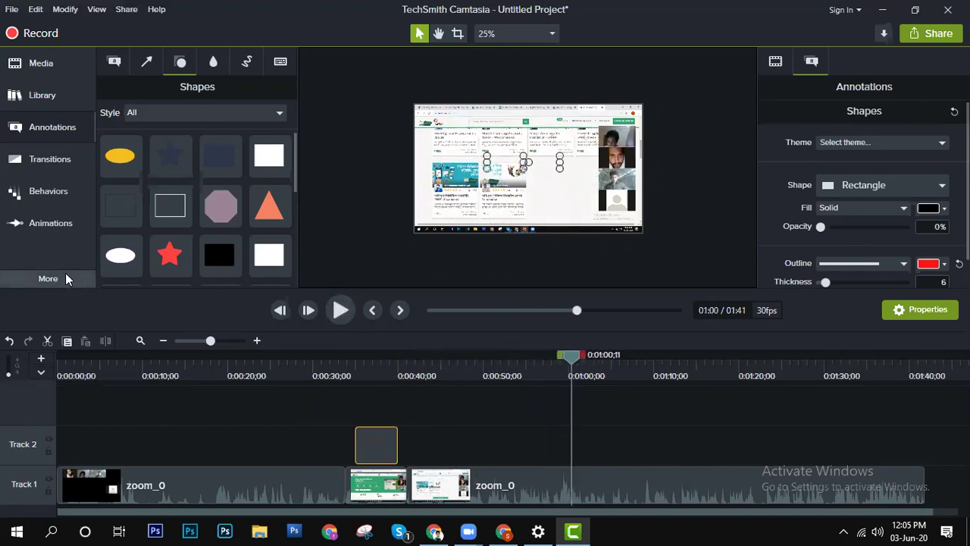
Step: Examine the available cursor effects, such as Cursor Highlight and Cursor Magnify
left_click(65, 278)
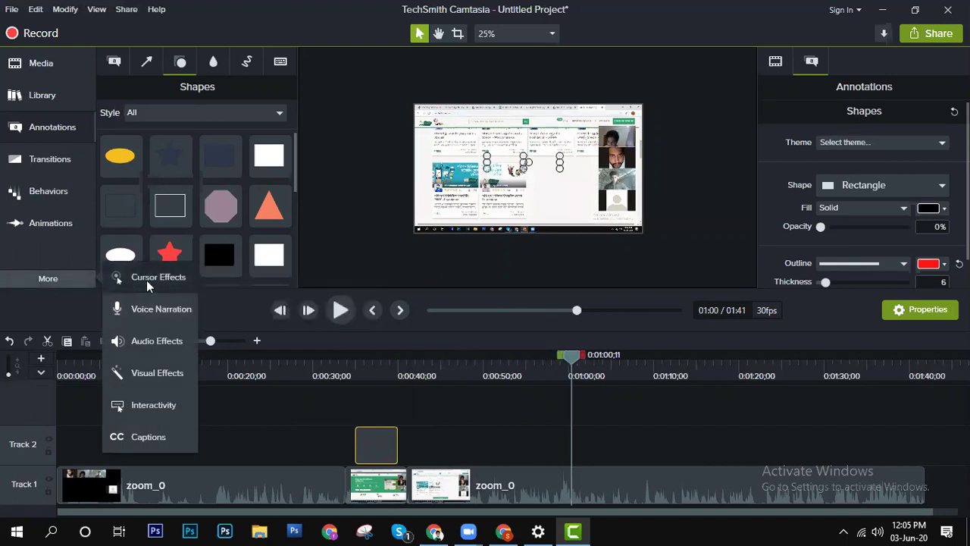
left_click(148, 280)
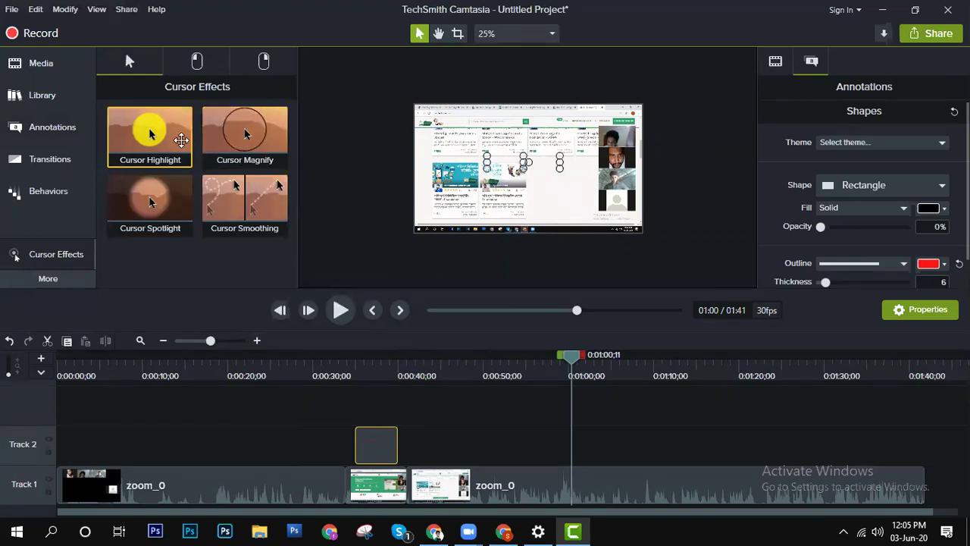
left_click(61, 279)
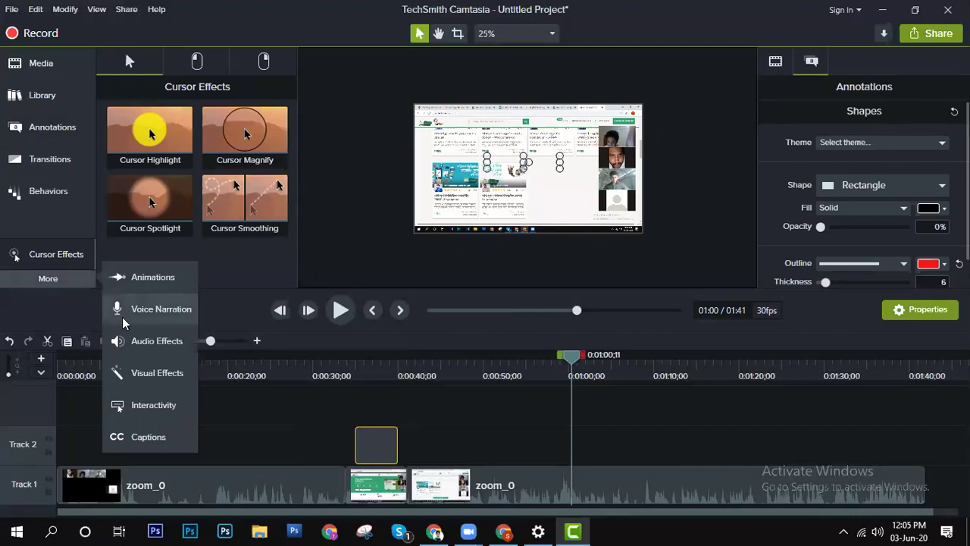
left_click(70, 255)
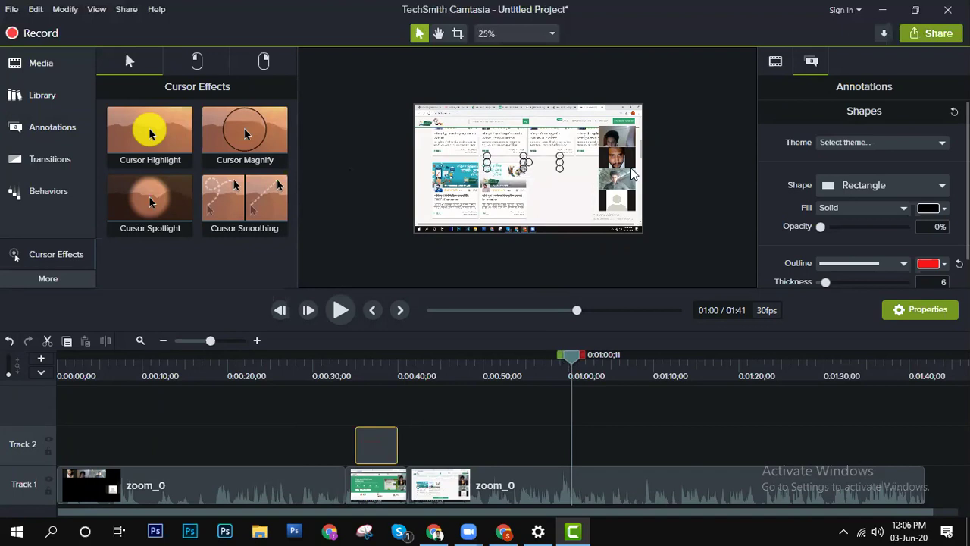
Step: Set the canvas view to 100% and return the playhead to the start of the red rectangle annotation at 0:00:35;01
scroll(547, 155, "up", 5)
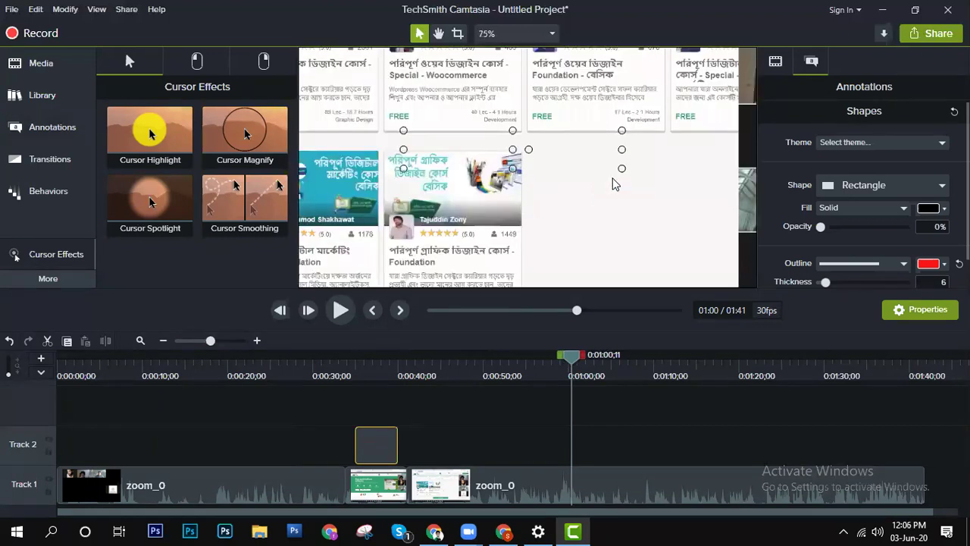
scroll(608, 189, "down", 2)
scroll(614, 178, "up", 2)
scroll(616, 180, "down", 2)
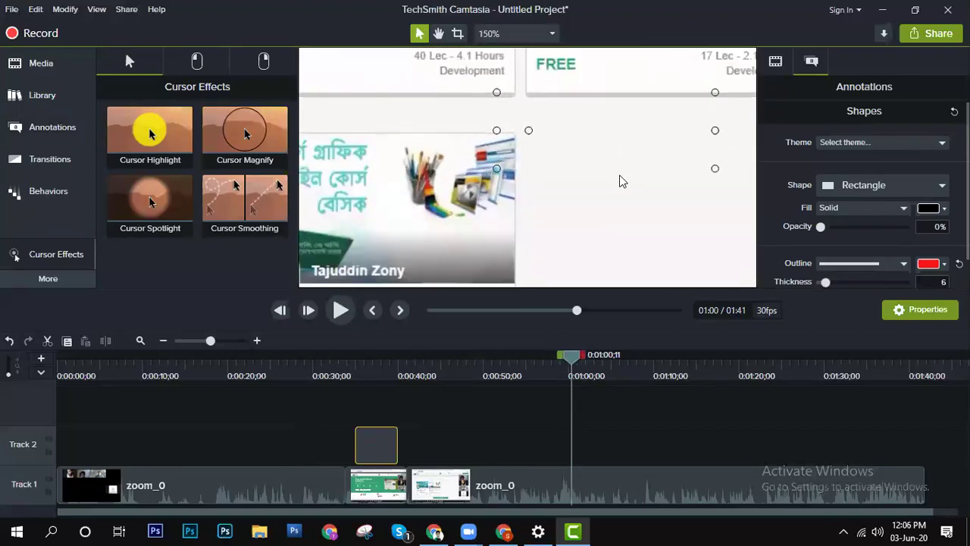
scroll(621, 178, "down", 1)
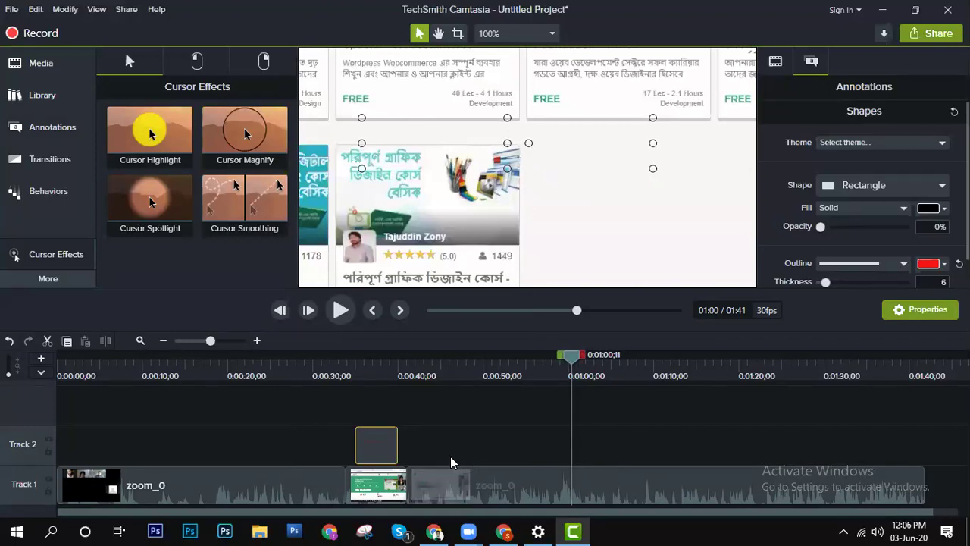
left_click(380, 450)
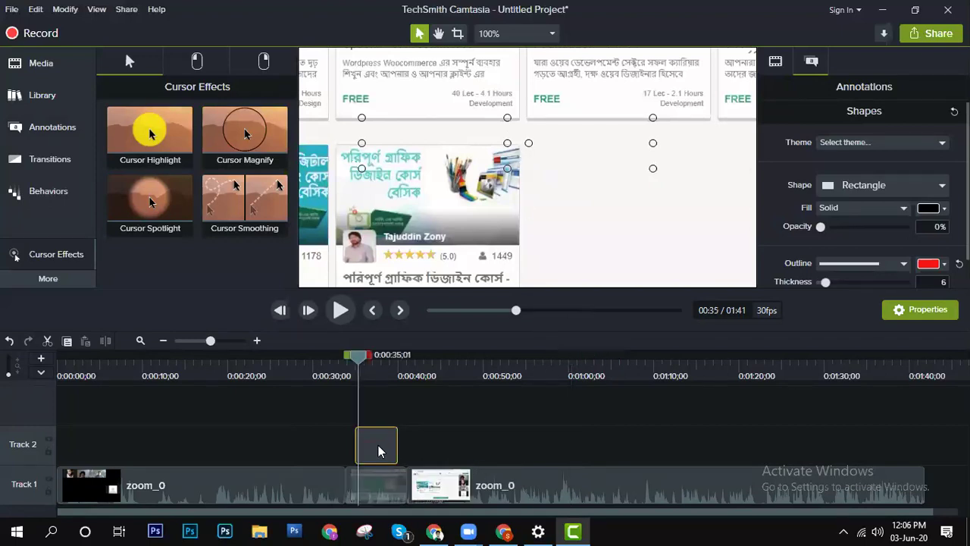
left_click(547, 448)
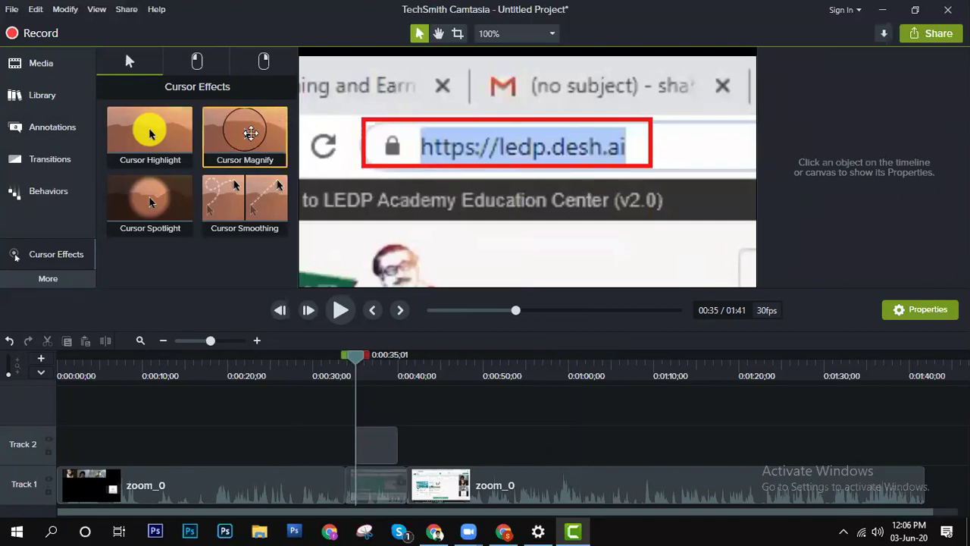
left_click(76, 256)
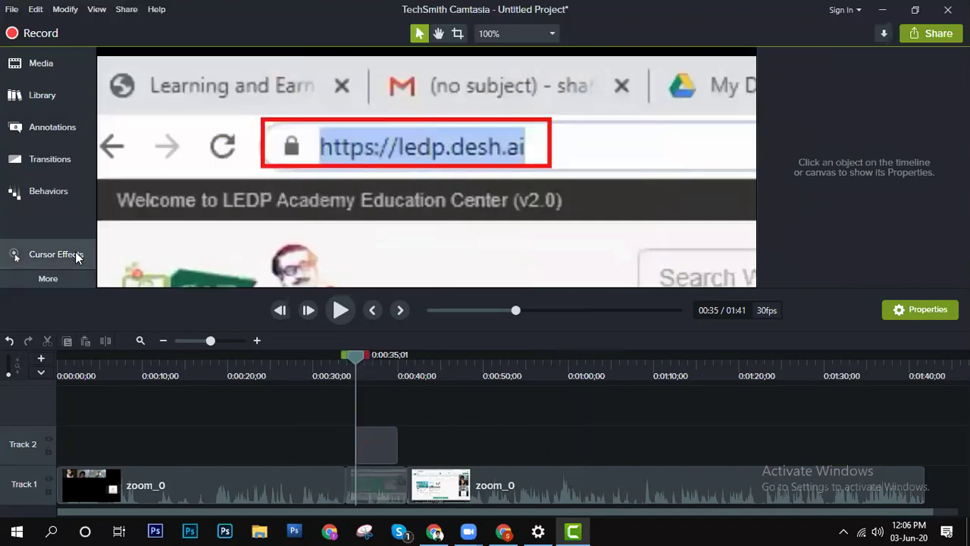
left_click(47, 279)
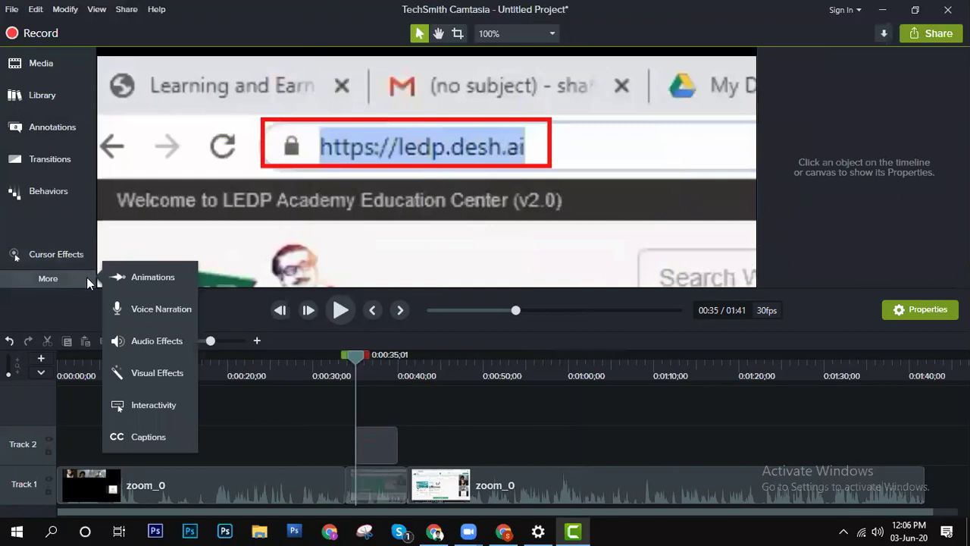
left_click(52, 253)
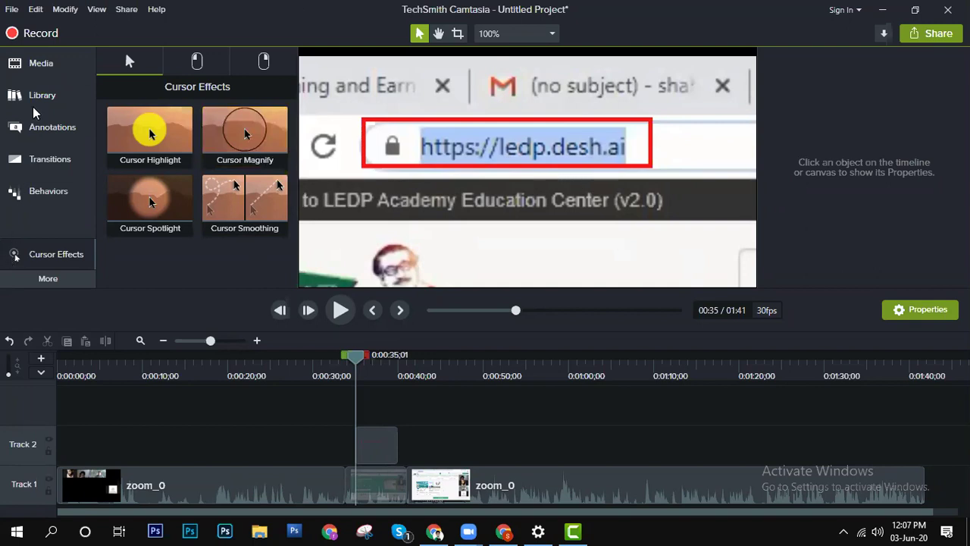
Step: Add the red rectangle annotation to the Default library under the name "adress bar select"
left_click(40, 65)
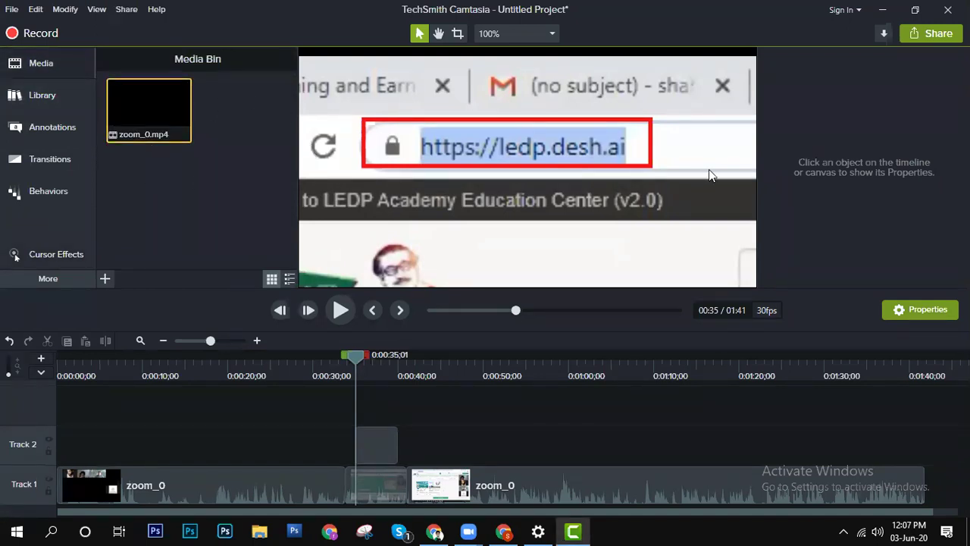
left_click(79, 96)
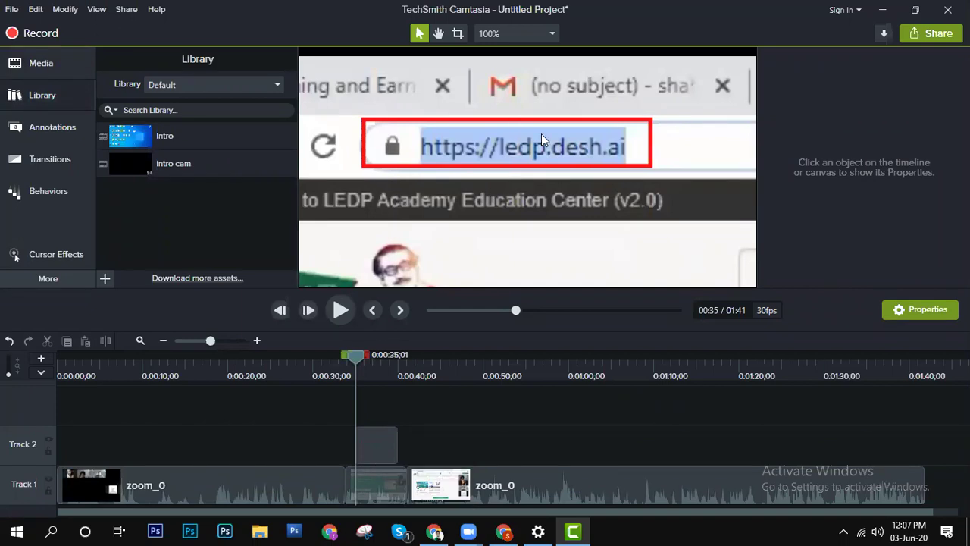
left_click(391, 447)
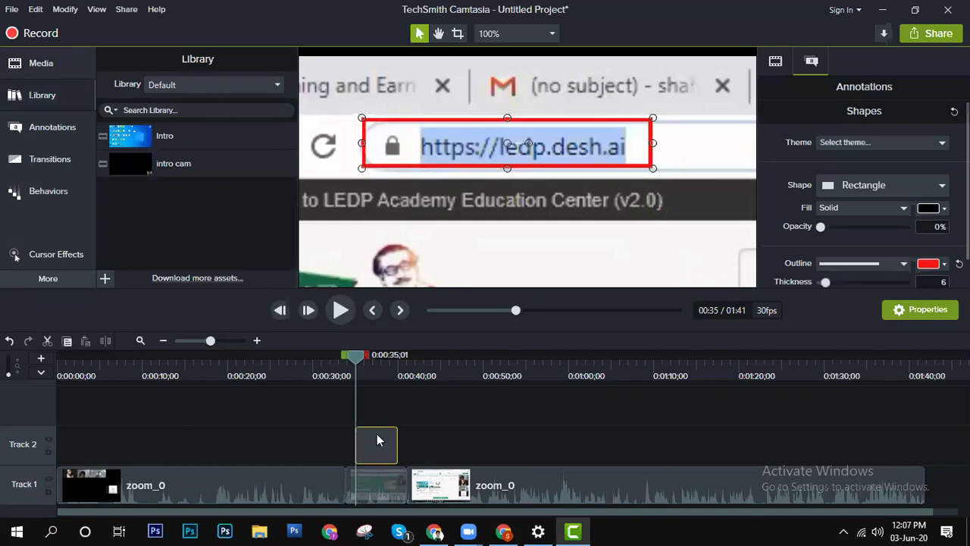
right_click(378, 439)
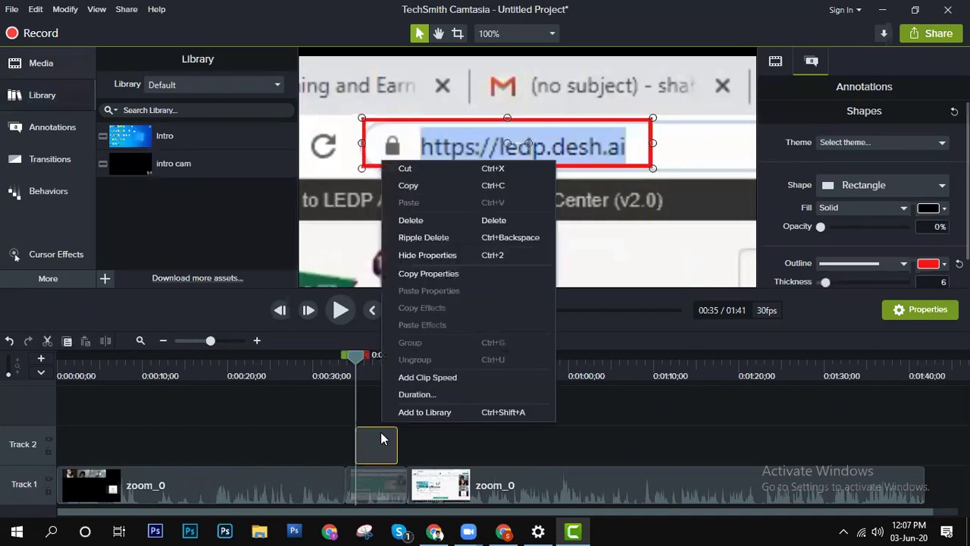
left_click(426, 411)
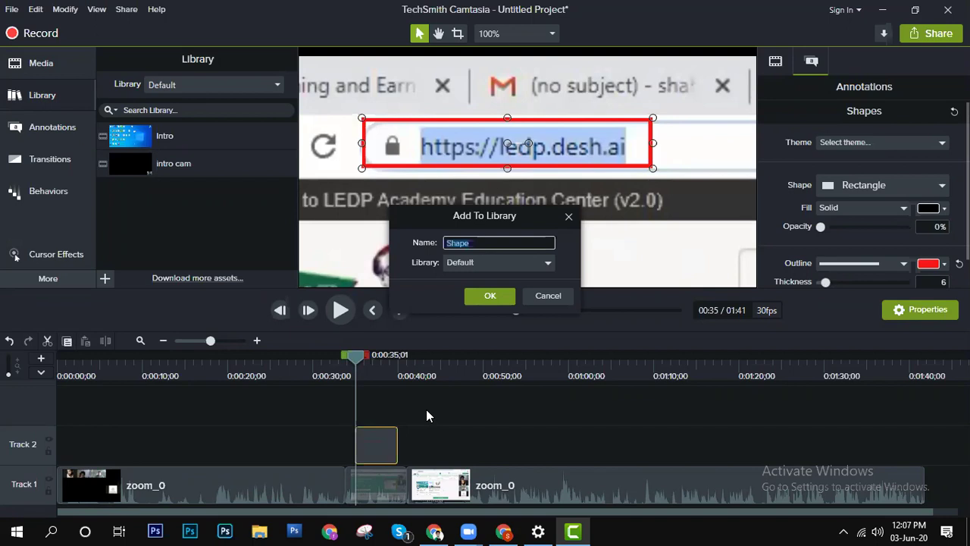
type("adress bar select")
left_click(490, 295)
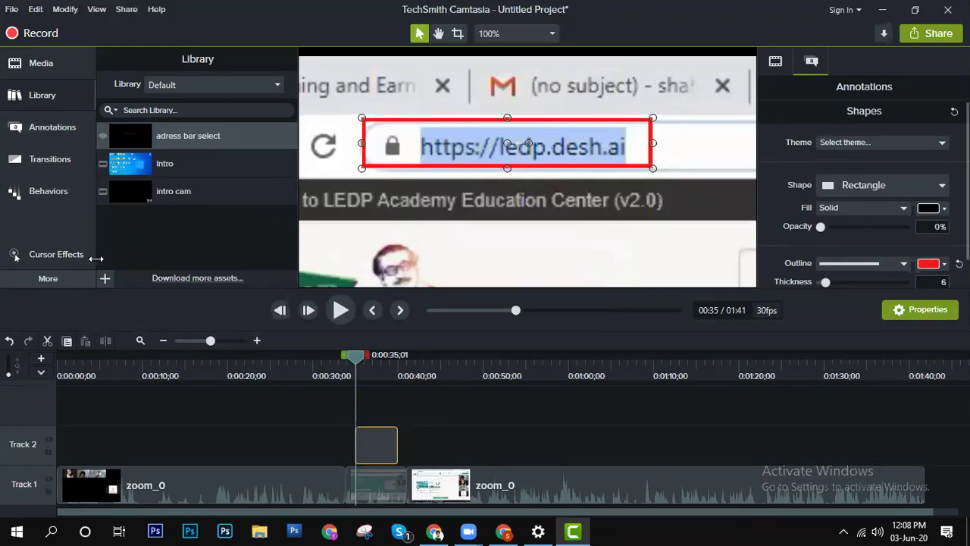
Step: Select the last zoom_0 segment at its start, 0:00:40;29, and reduce its scale to 35.4%
left_click(593, 482)
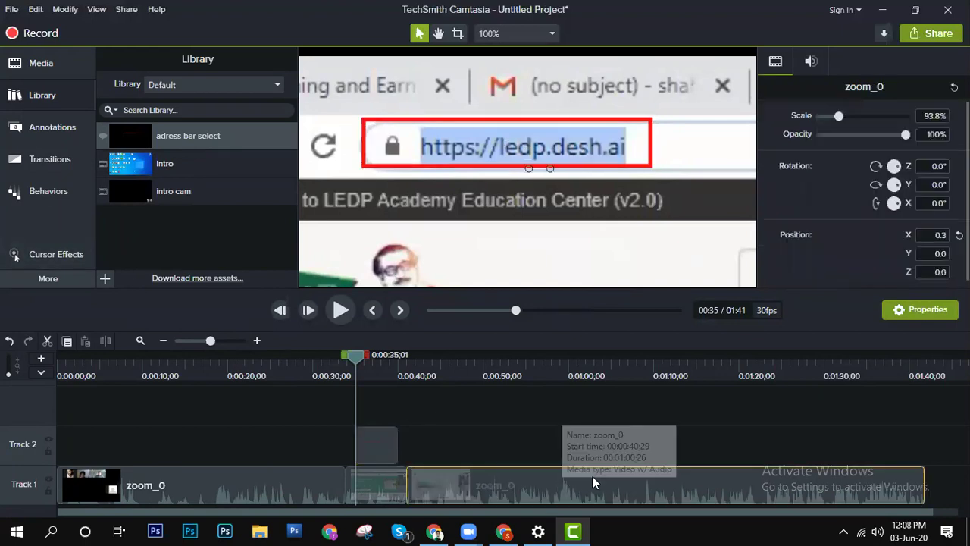
left_click(531, 485)
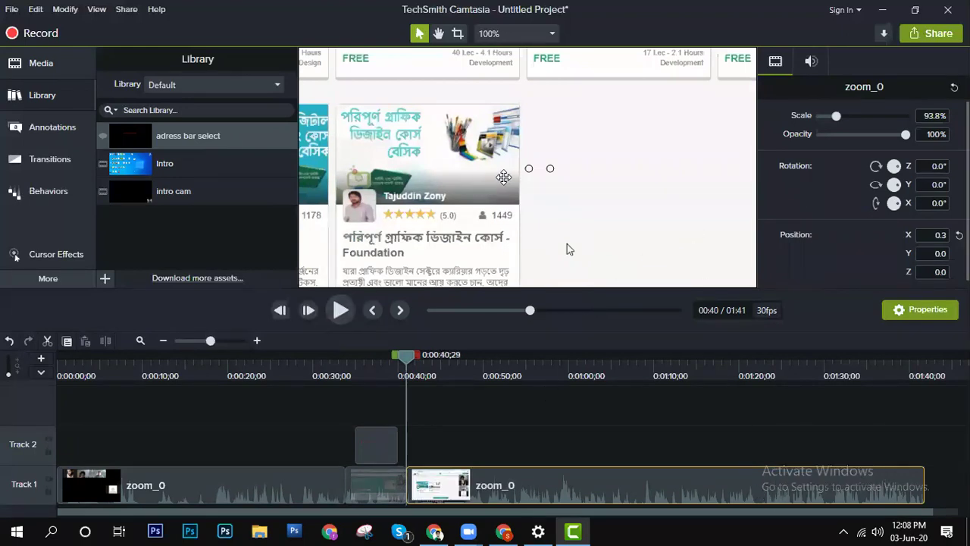
scroll(550, 179, "down", 4)
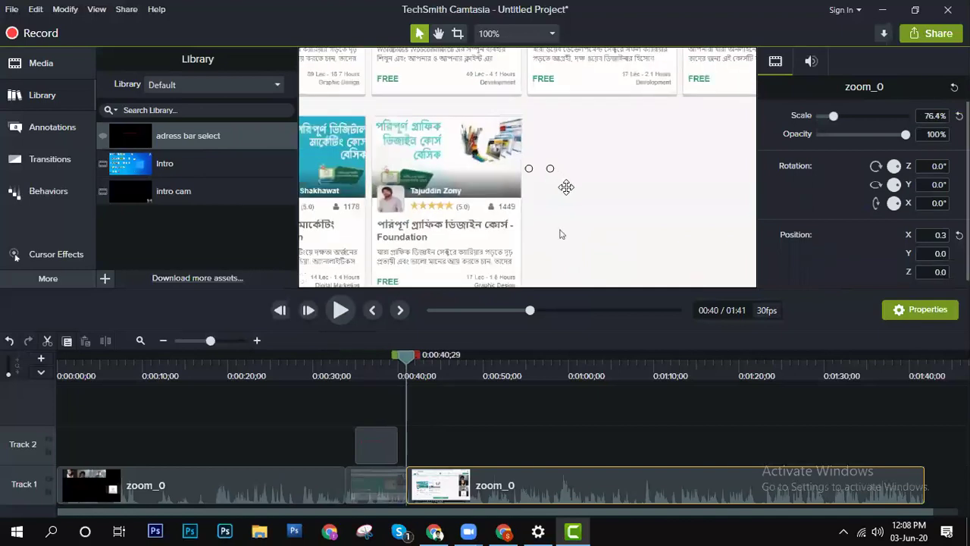
scroll(566, 187, "down", 4)
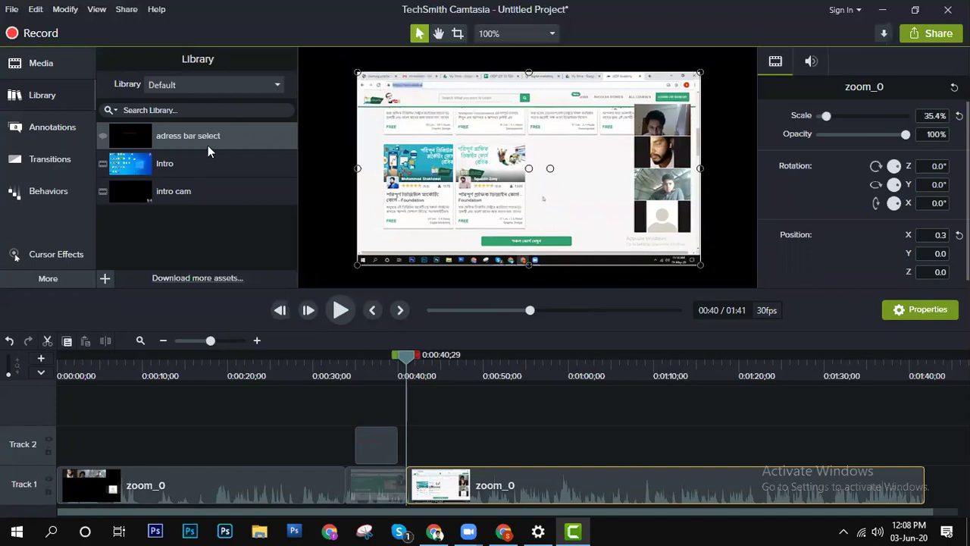
Step: Try placing the "adress bar select" asset over the last segment and enlarging that segment to 86.4%, and undo both changes
mouse_move(204, 135)
left_mouse_down()
mouse_move(278, 109)
mouse_move(497, 99)
mouse_move(489, 99)
left_mouse_up()
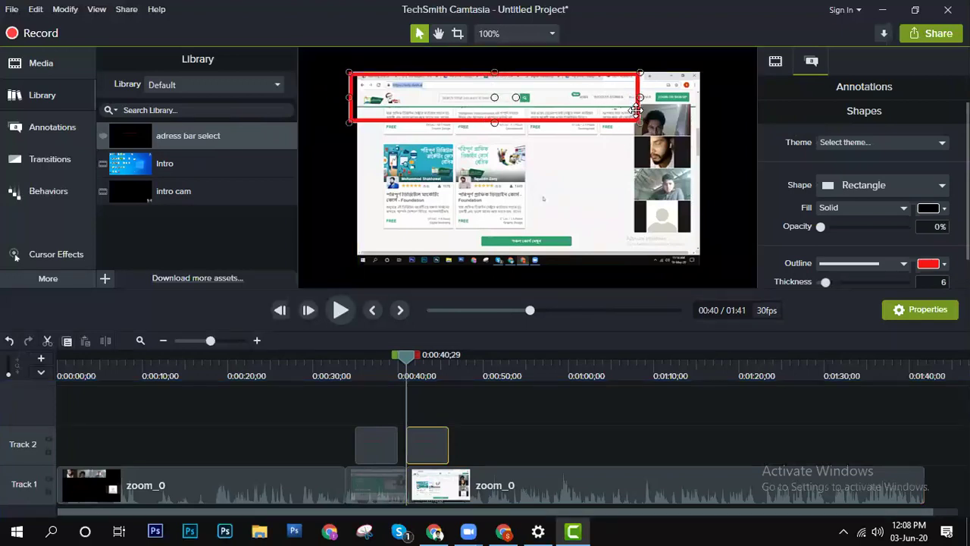
left_click(679, 235)
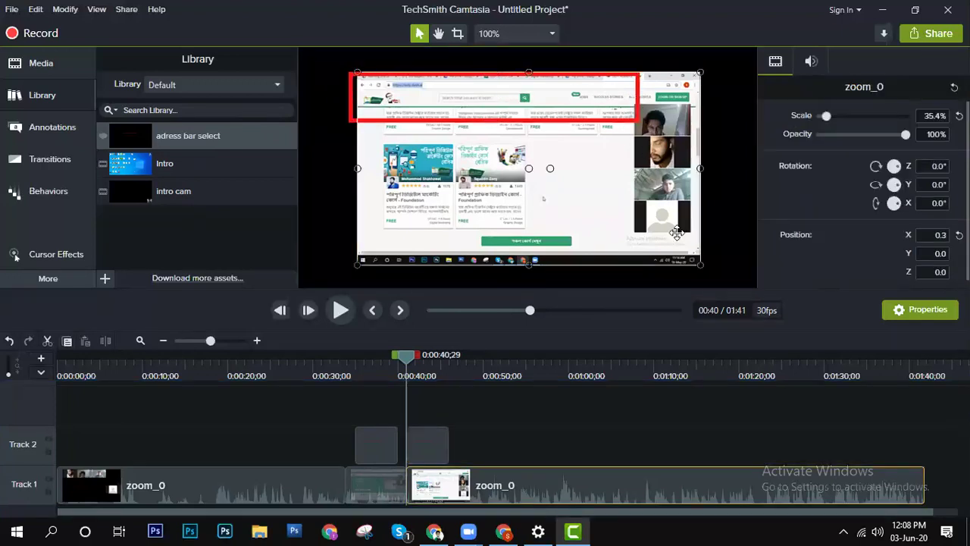
left_click_drag(700, 265, 934, 524)
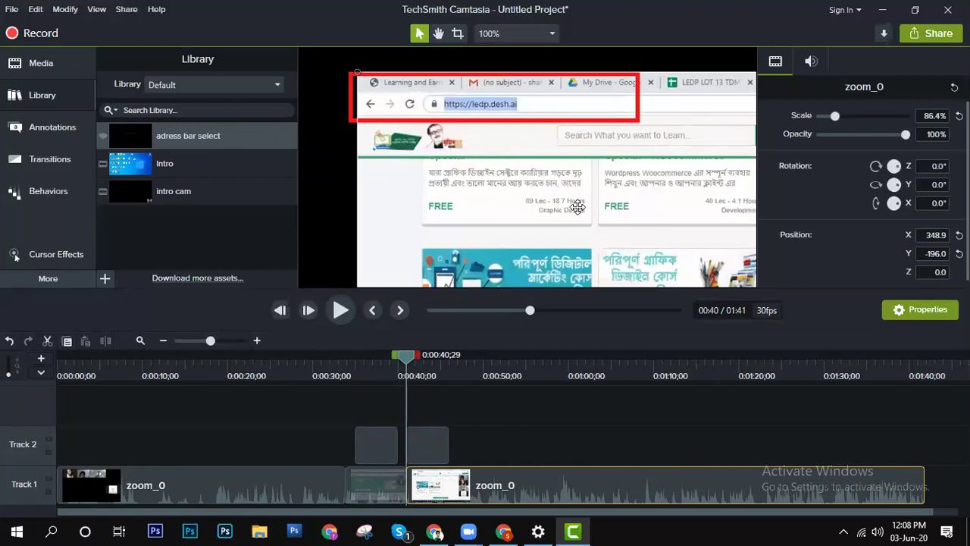
key("ctrl+z")
key("ctrl+z")
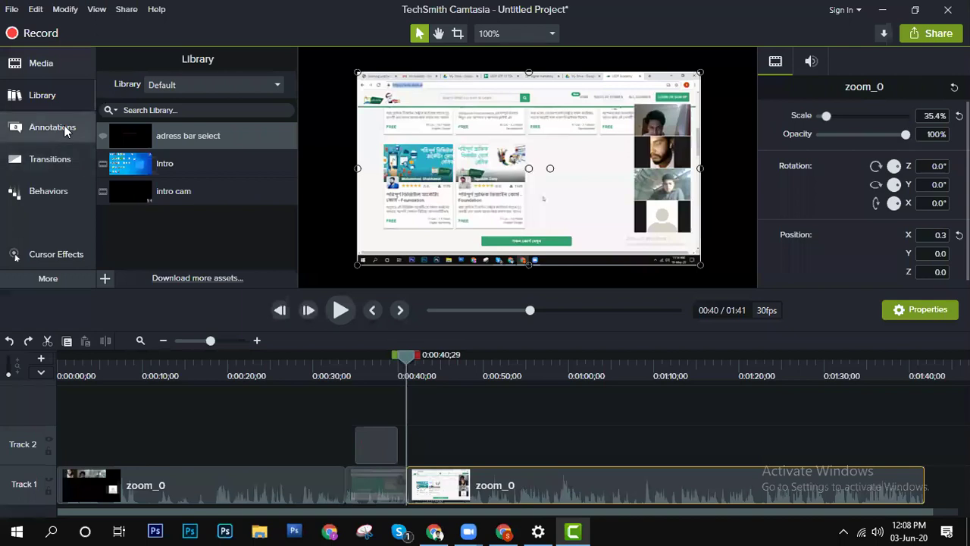
Step: Add a transition at the start of the last zoom_0 segment and a Barn door transition between the first and second segments
left_click(47, 164)
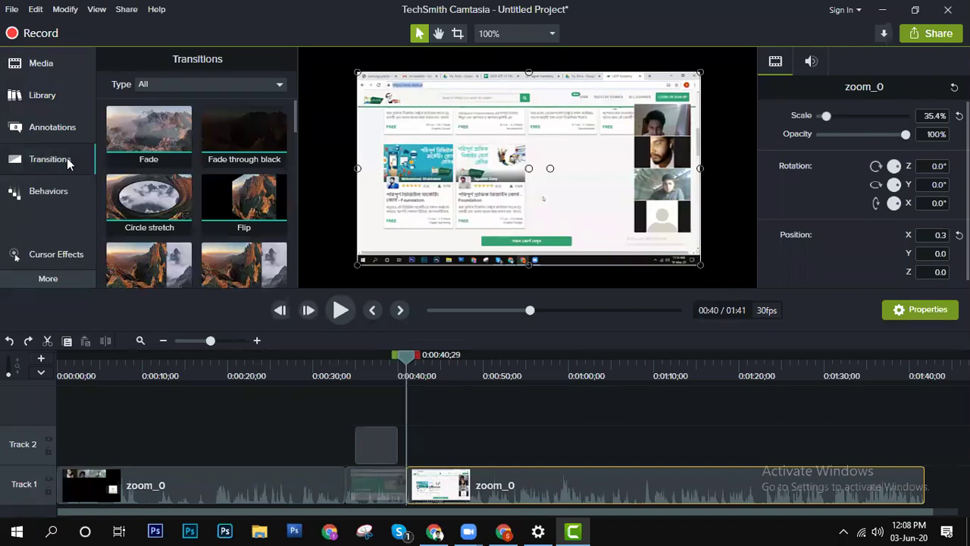
left_click(207, 160)
scroll(225, 250, "down", 6)
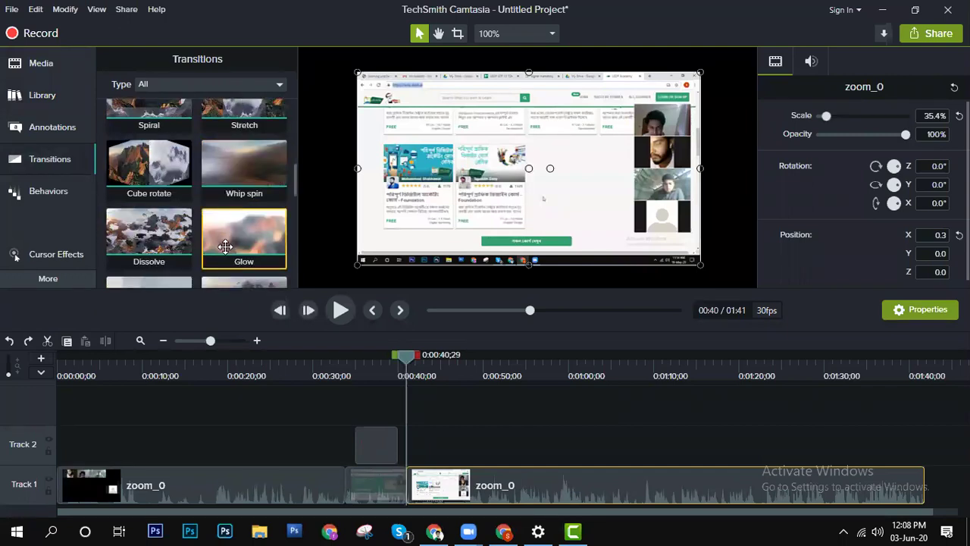
scroll(225, 246, "down", 1)
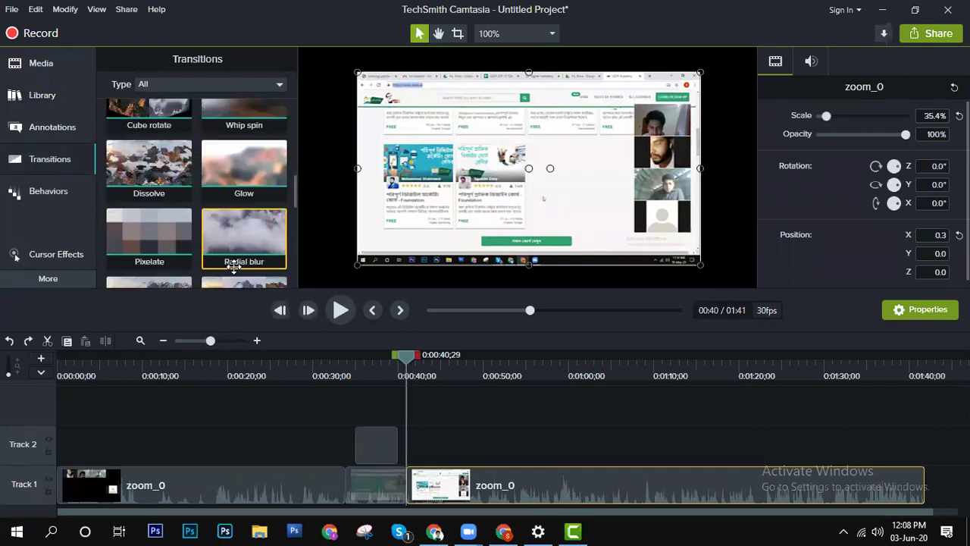
scroll(233, 257, "up", 1)
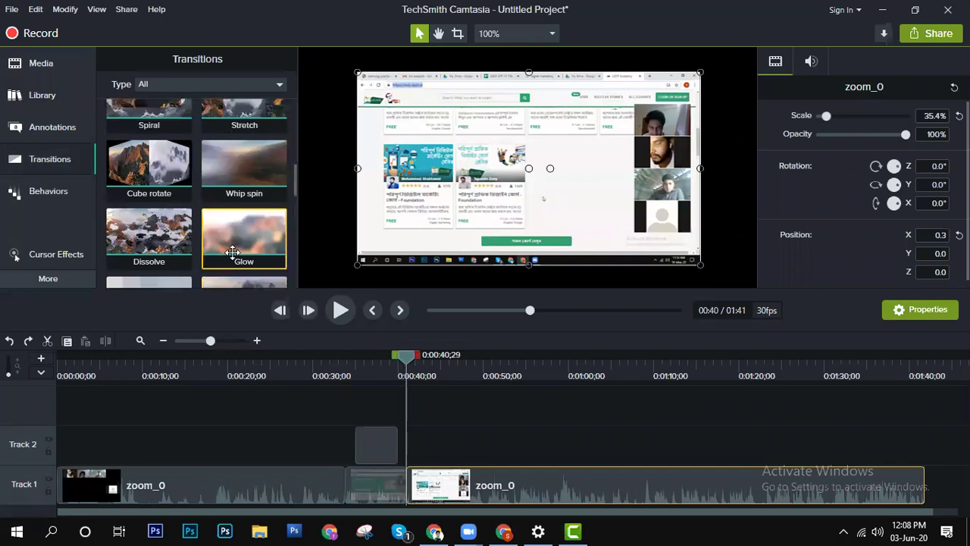
scroll(232, 253, "up", 3)
scroll(235, 231, "down", 4)
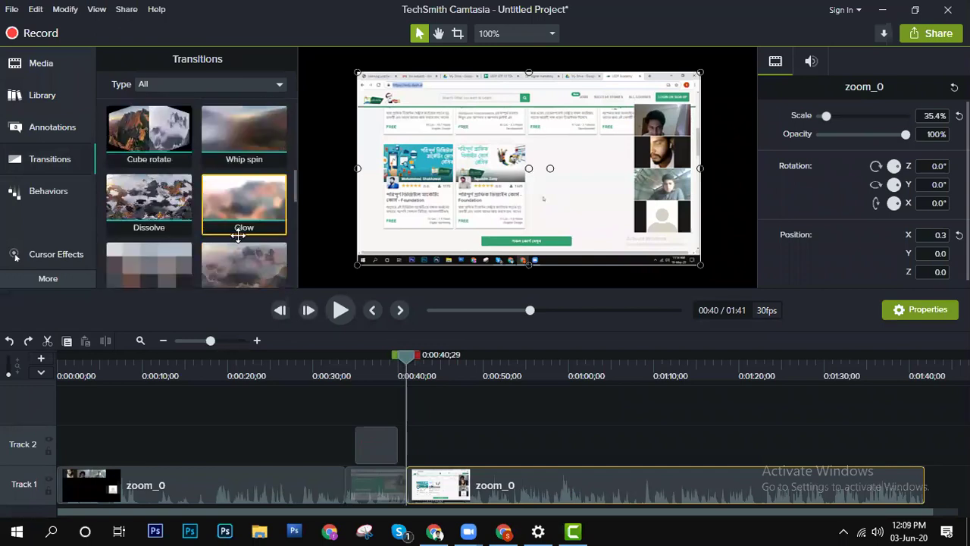
scroll(244, 239, "down", 2)
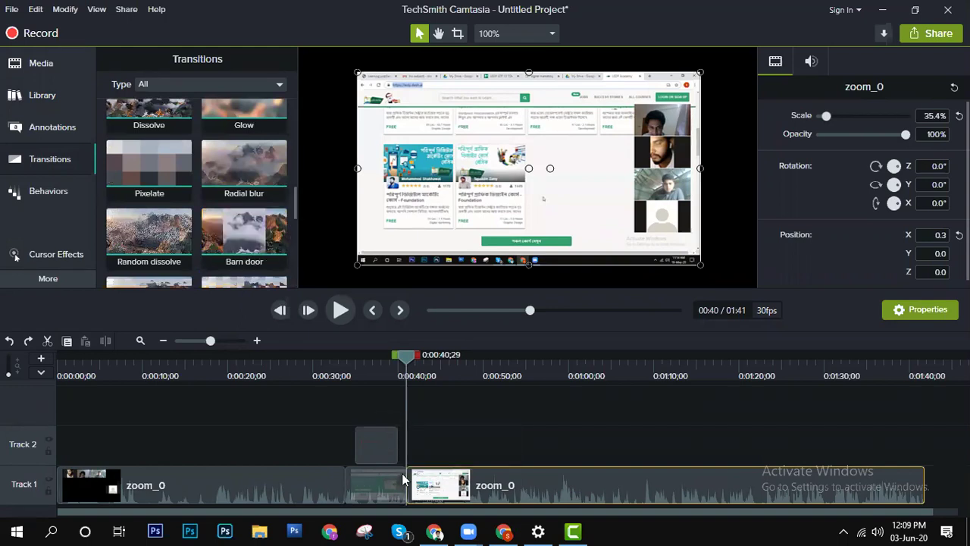
left_click(227, 114)
left_click_drag(403, 244, 405, 477)
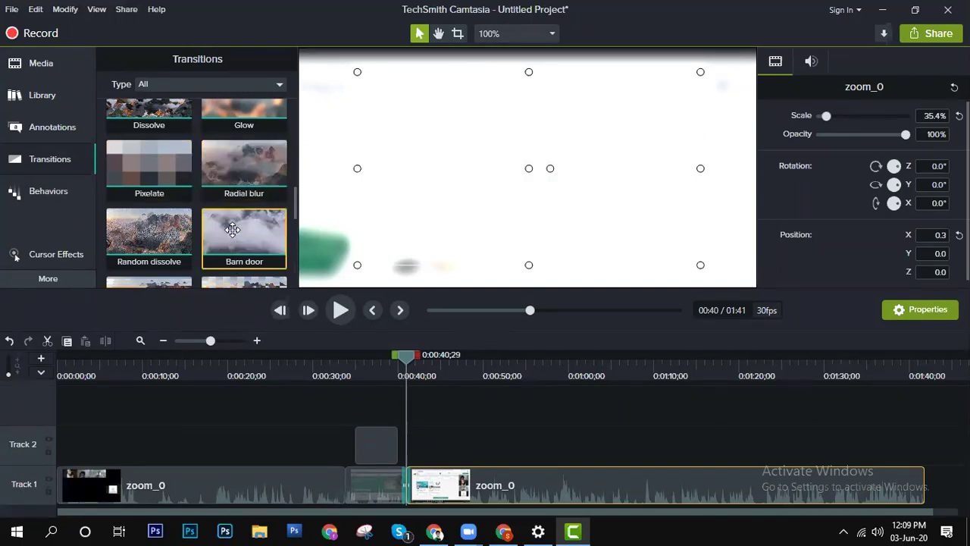
left_click_drag(249, 236, 343, 474)
Step: Preview both transitions, first from 0:00:25;04 and again from 0:00:21;02 with the canvas view at 25%
left_click(339, 309)
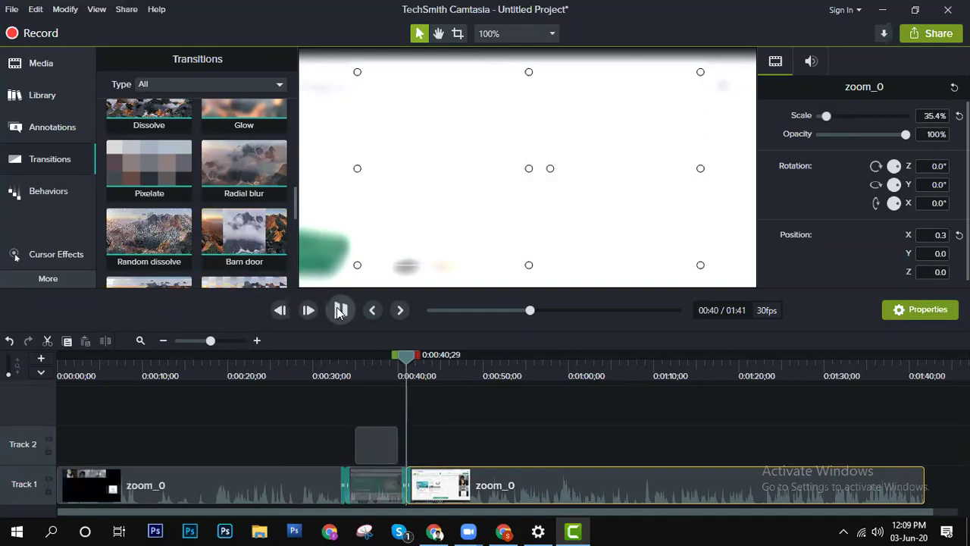
left_click_drag(426, 359, 289, 367)
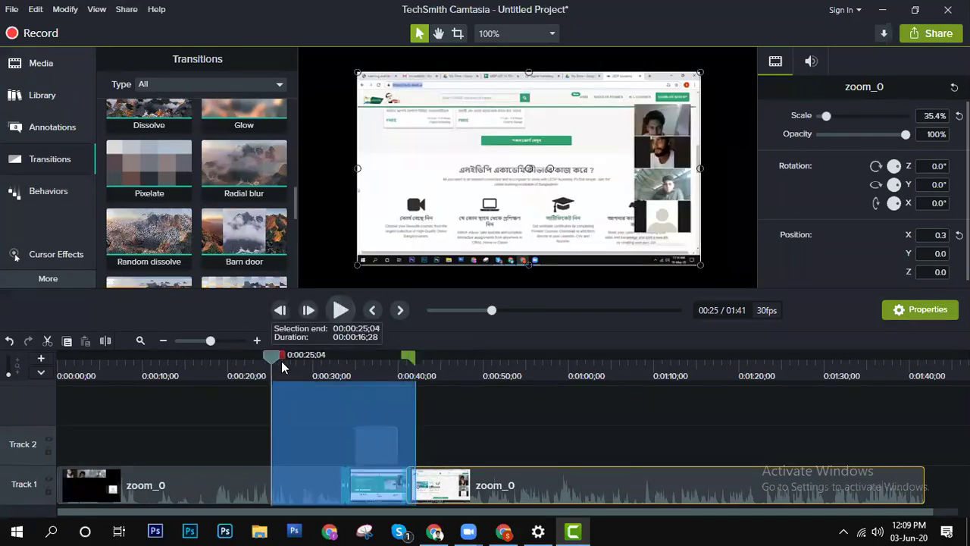
left_click(341, 309)
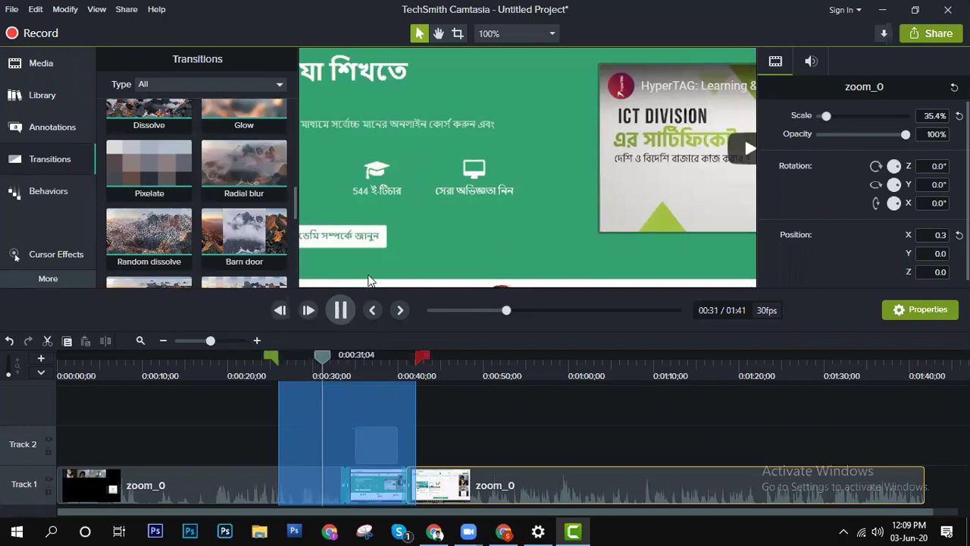
left_click(489, 188)
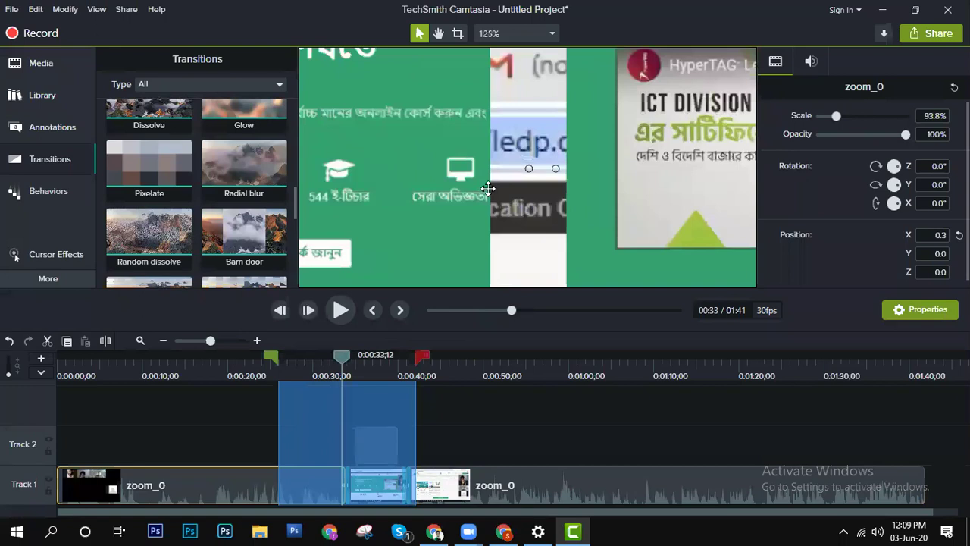
scroll(490, 217, "down", 2)
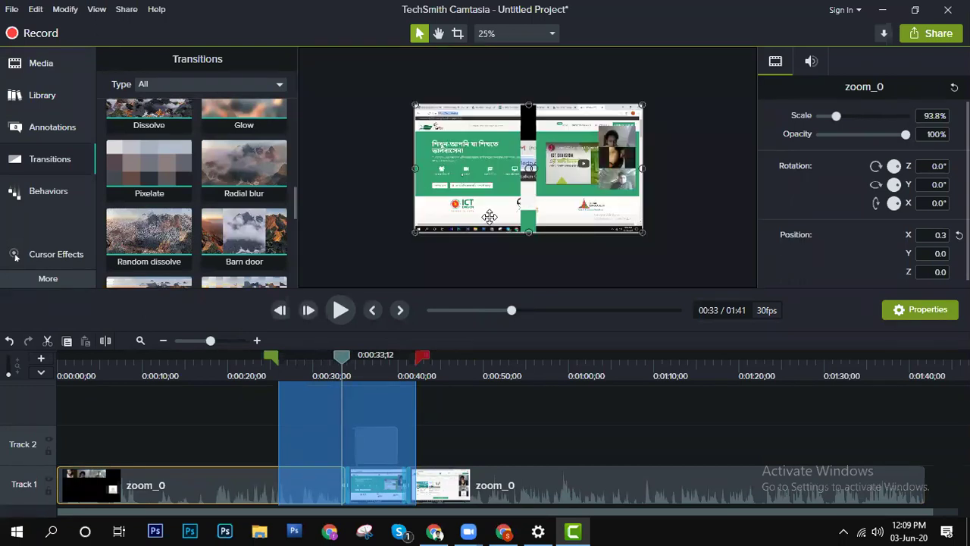
left_click(237, 356)
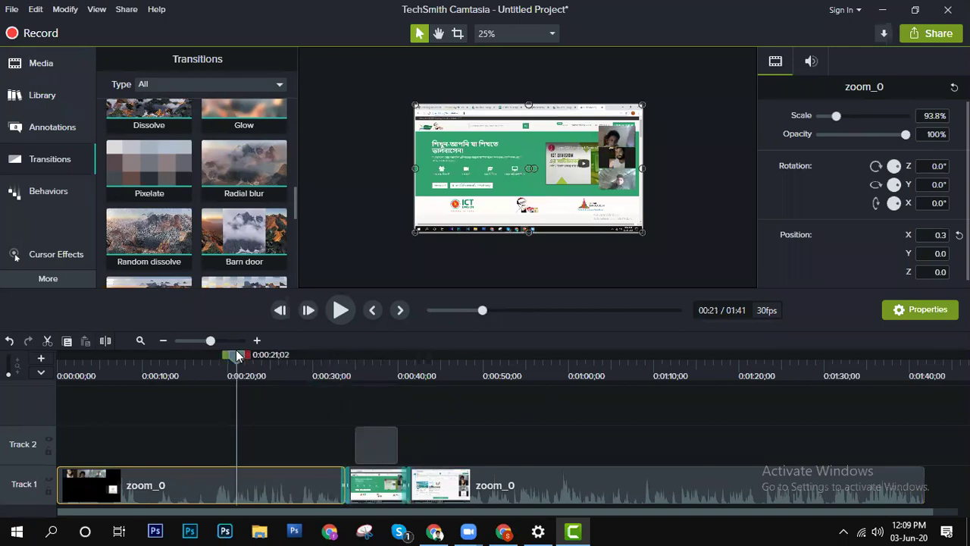
left_click(345, 325)
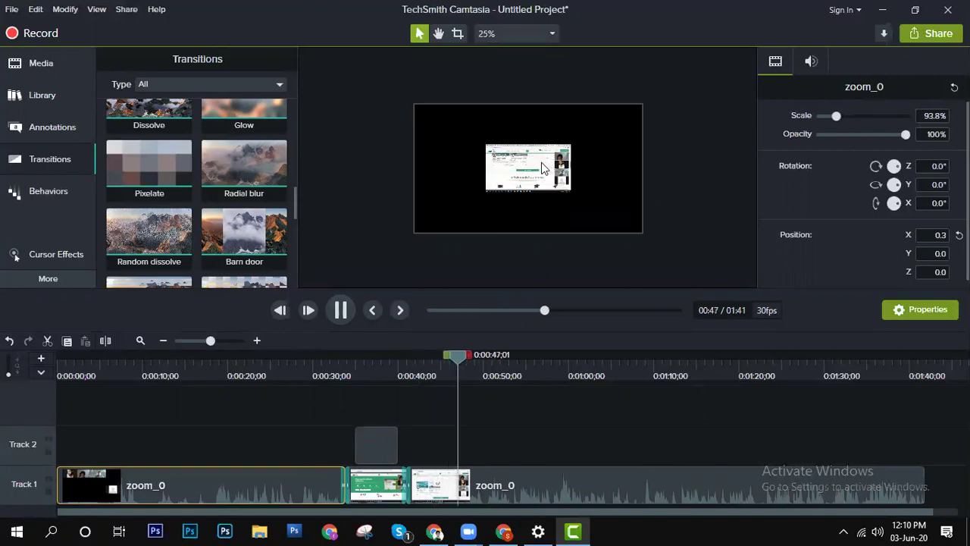
Step: Stop playback at 0:00:48;13, select the last zoom_0 segment and enlarge it on the canvas to a scale of 96.8%
left_click(546, 162)
left_click(547, 158)
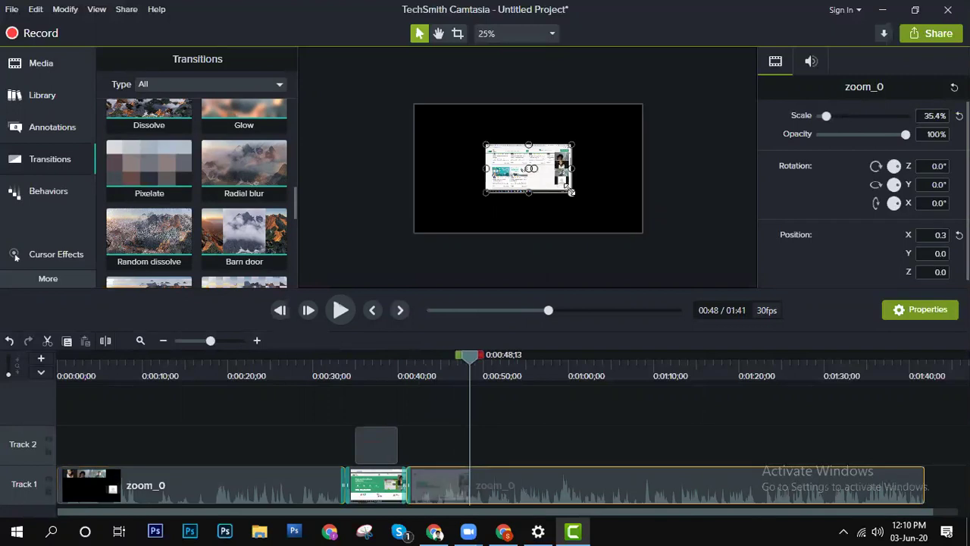
left_click_drag(571, 192, 609, 219)
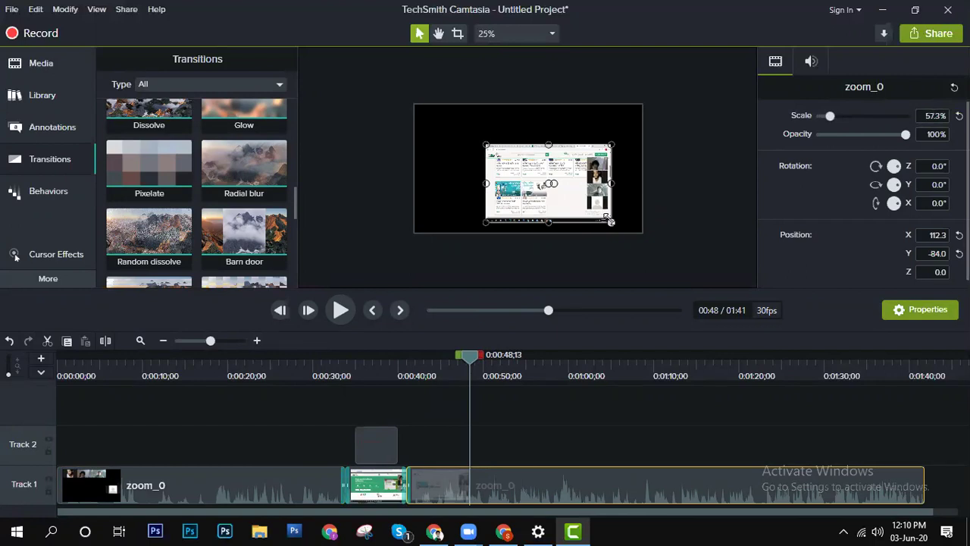
key("alt")
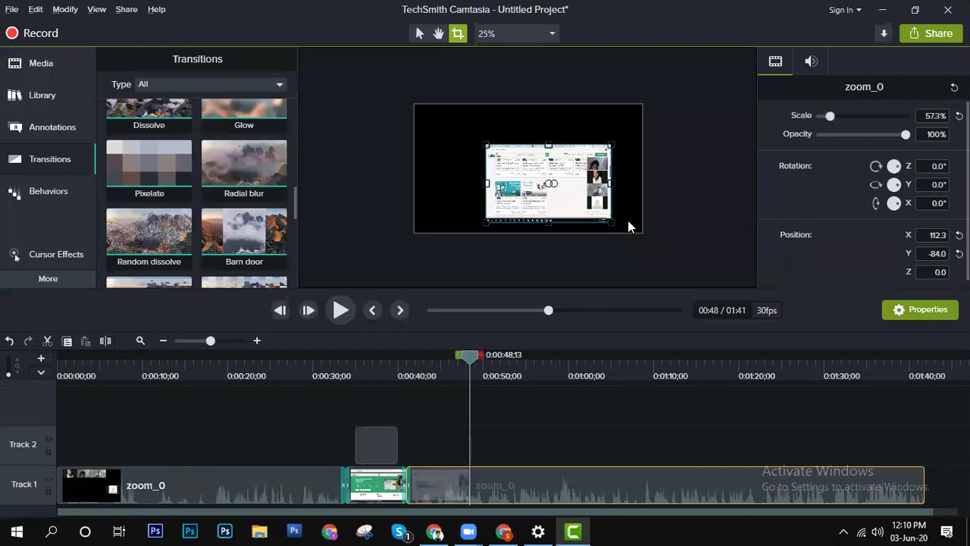
key("alt")
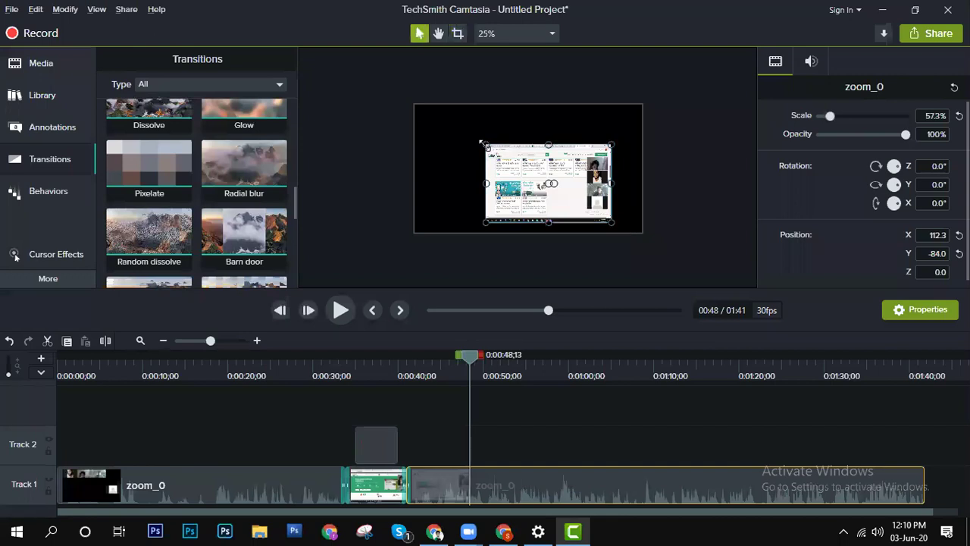
left_click_drag(485, 144, 415, 102)
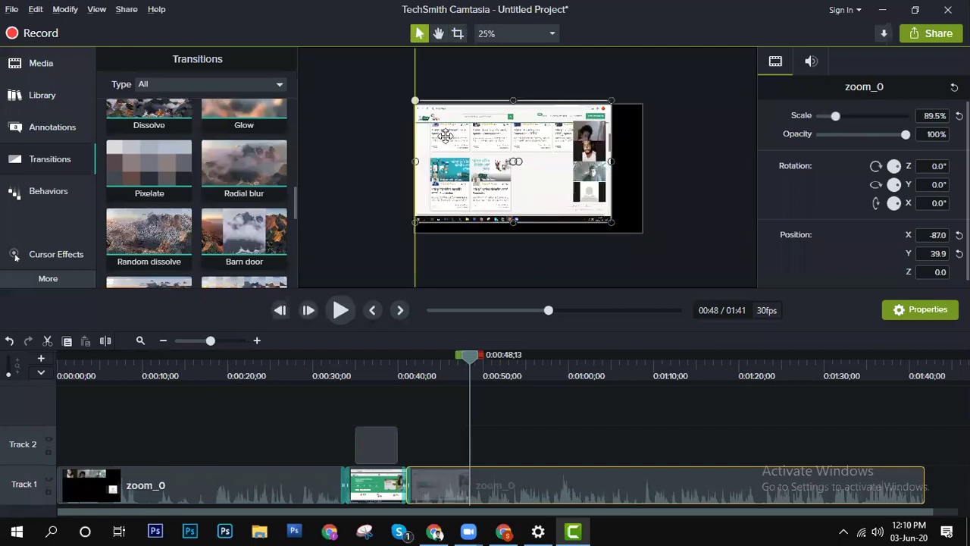
left_click_drag(612, 223, 627, 232)
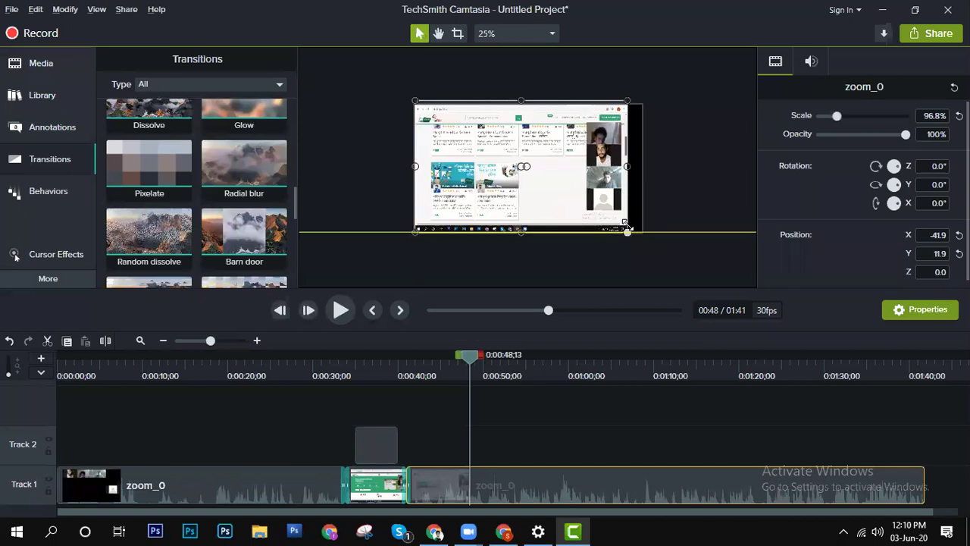
Step: Fit the last zoom_0 segment exactly to the canvas at 93.8% scale, centred at position 0, 0
left_click_drag(626, 175, 642, 166)
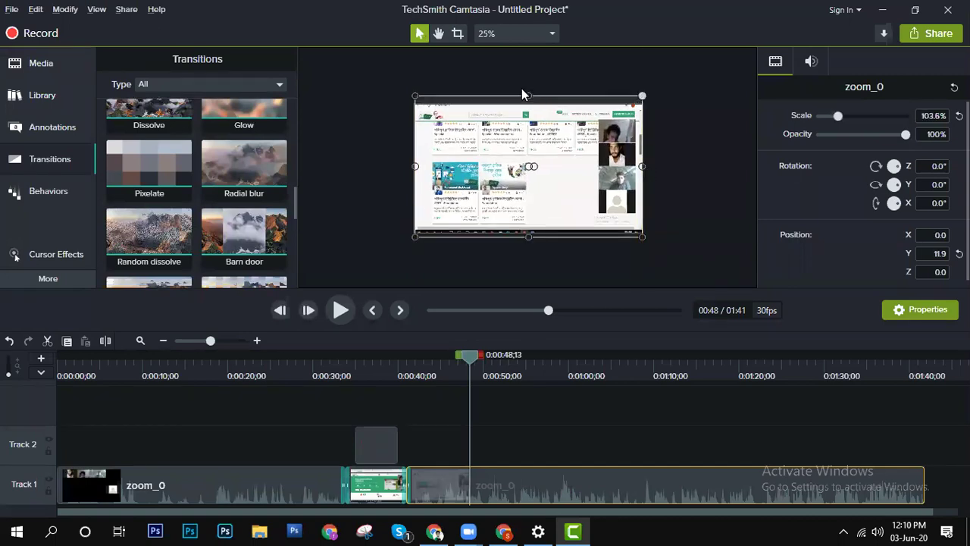
left_click_drag(530, 95, 530, 104)
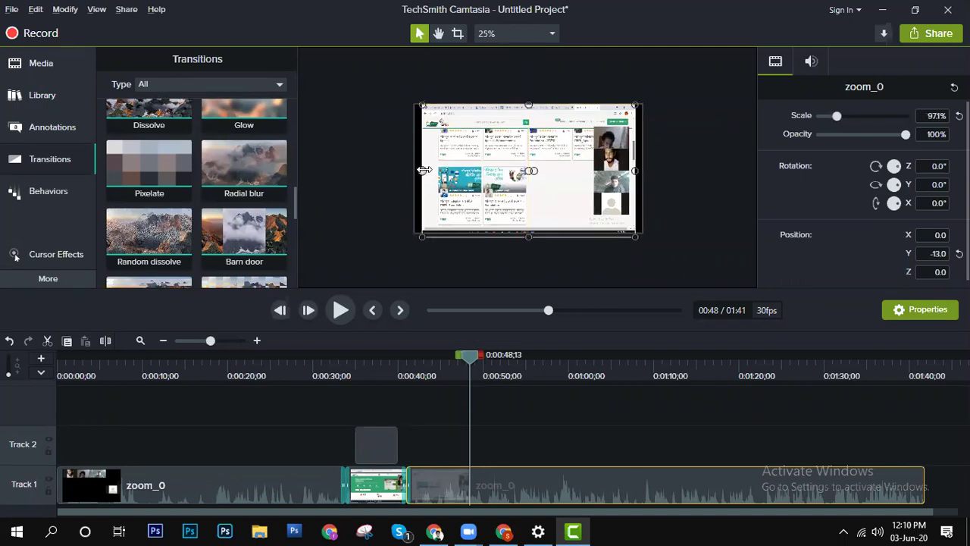
left_click_drag(423, 170, 422, 170)
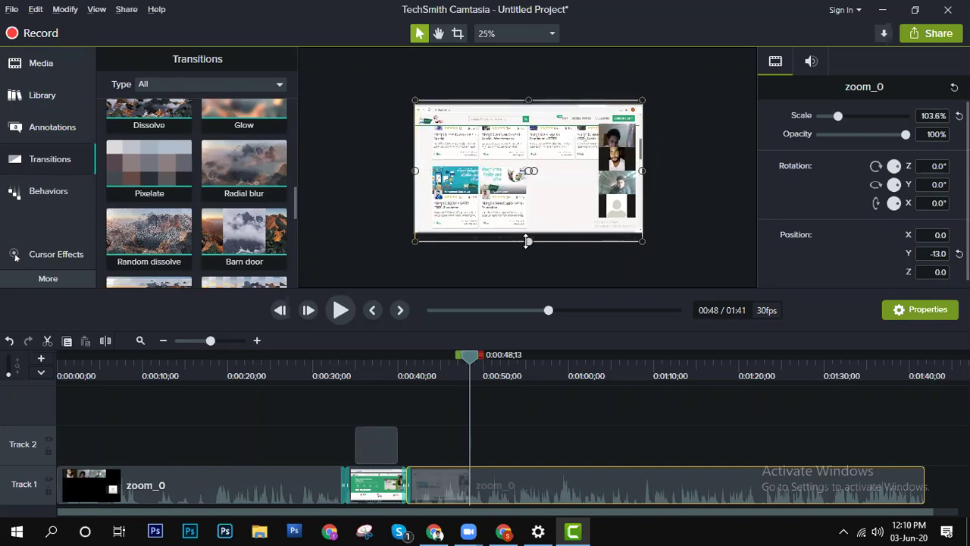
left_click_drag(527, 241, 528, 235)
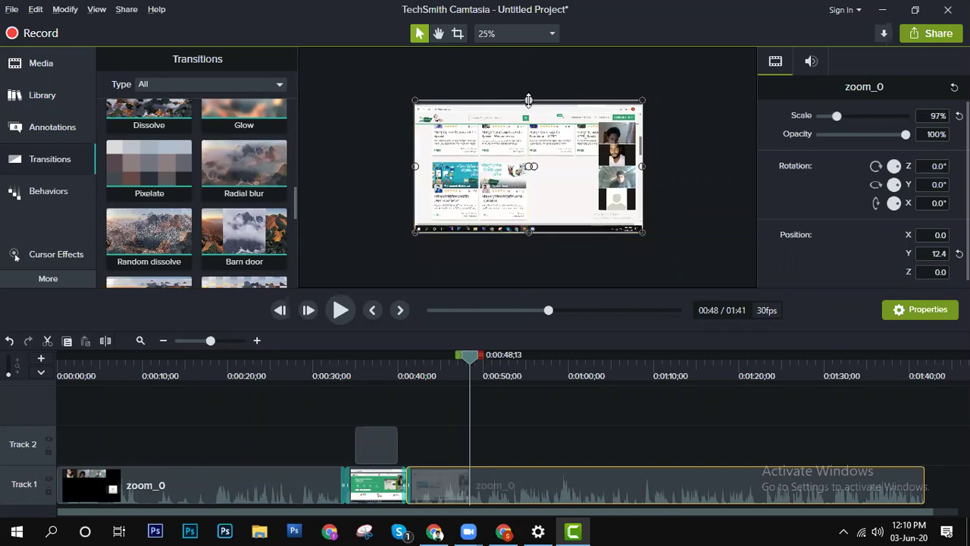
left_click_drag(528, 100, 528, 104)
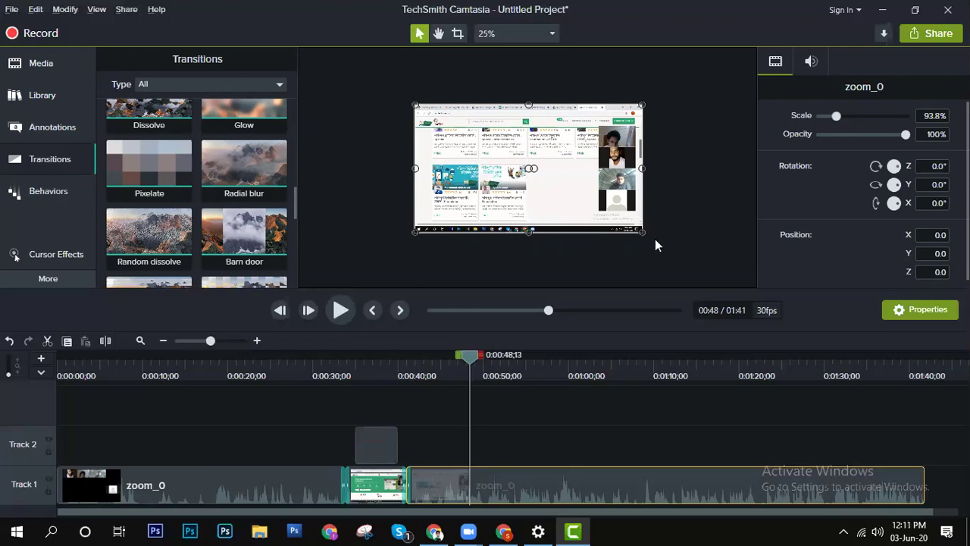
mouse_move(642, 232)
left_mouse_down()
mouse_move(671, 247)
mouse_move(644, 233)
left_mouse_up()
key("alt")
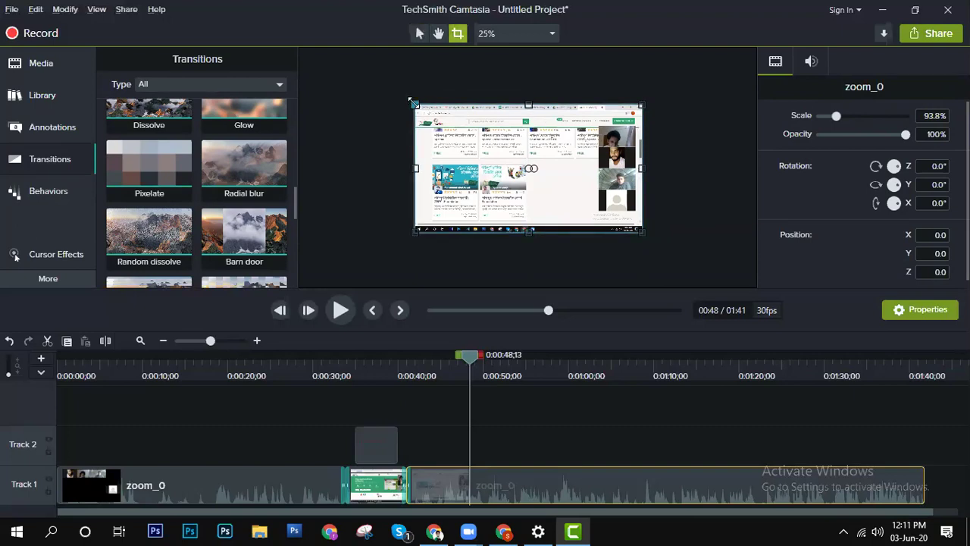
key("Escape")
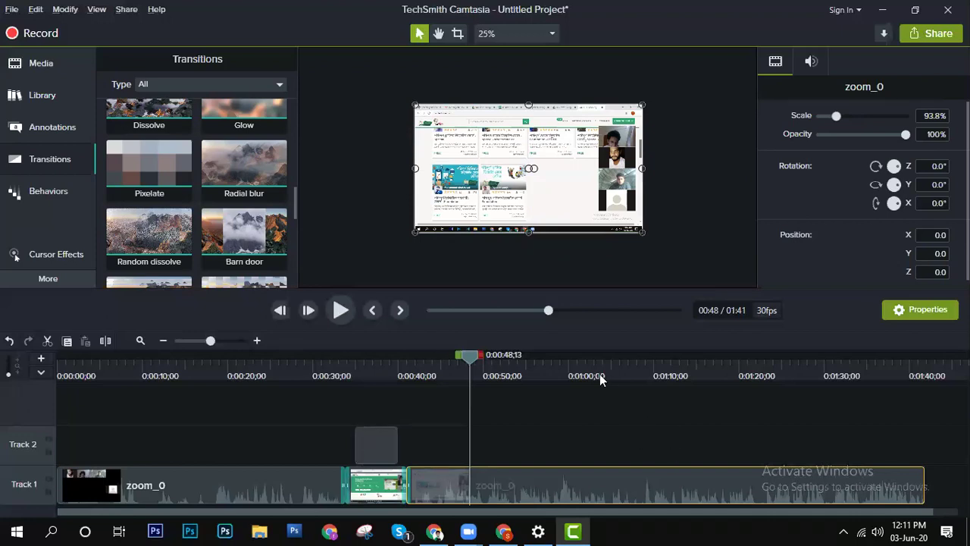
Step: Browse the behaviors and try bringing Explode and Fly In onto the timeline above the first zoom_0 segment
left_click(43, 162)
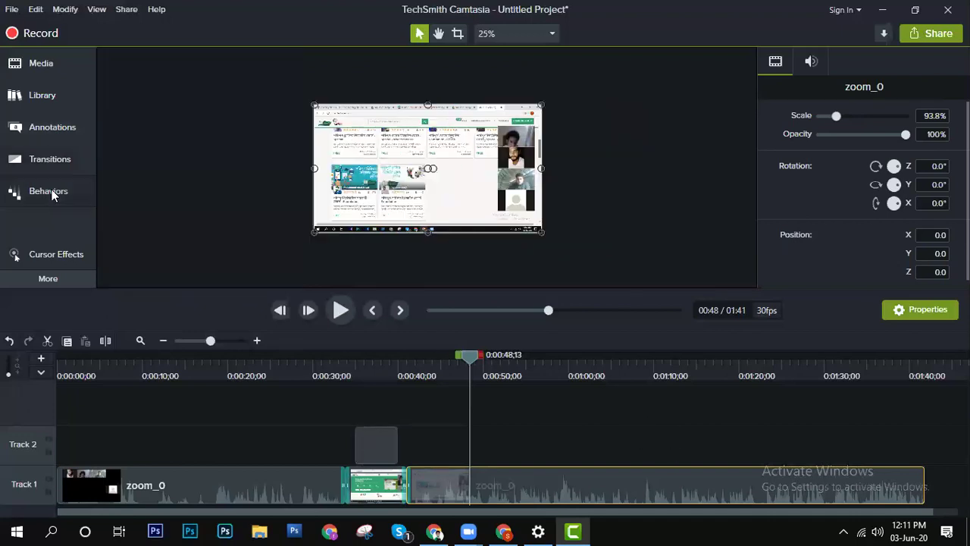
left_click(48, 192)
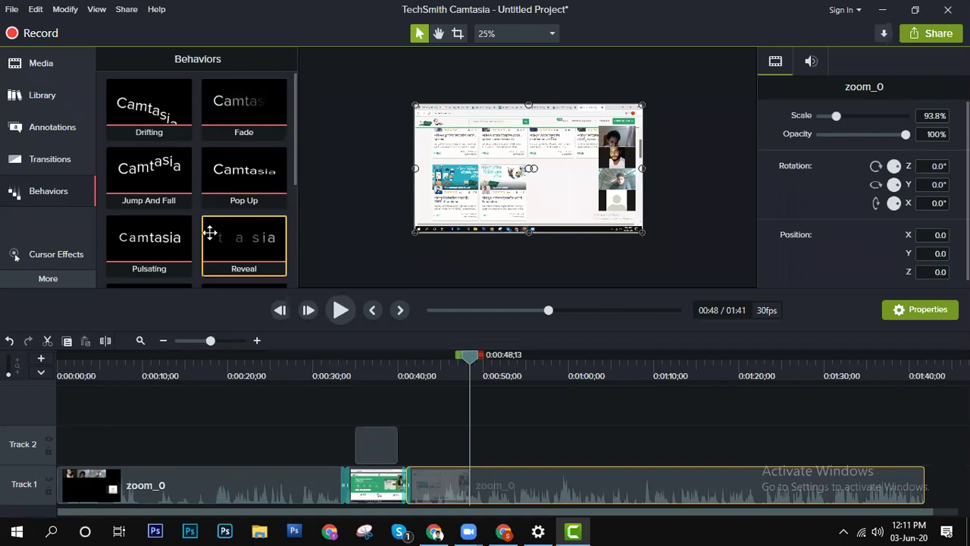
scroll(189, 174, "down", 3)
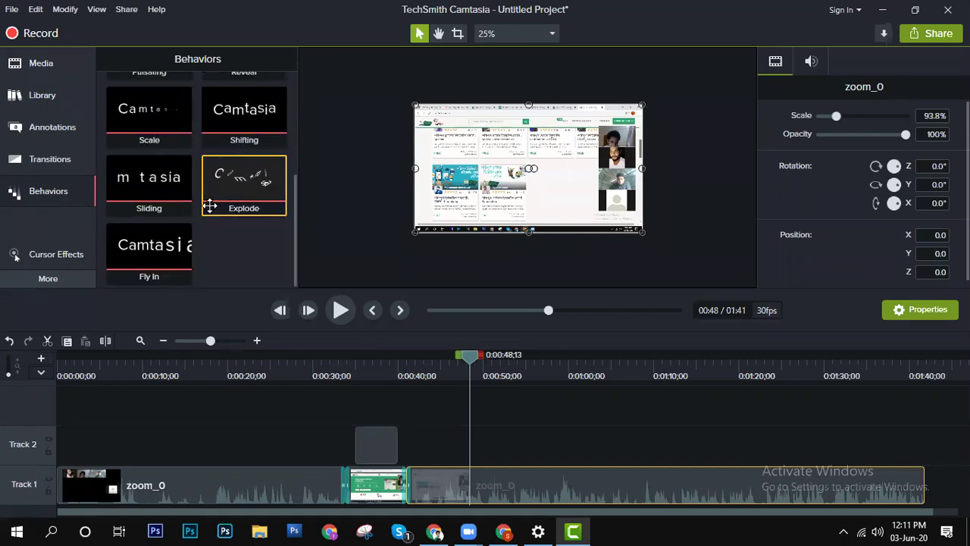
left_click_drag(227, 179, 235, 428)
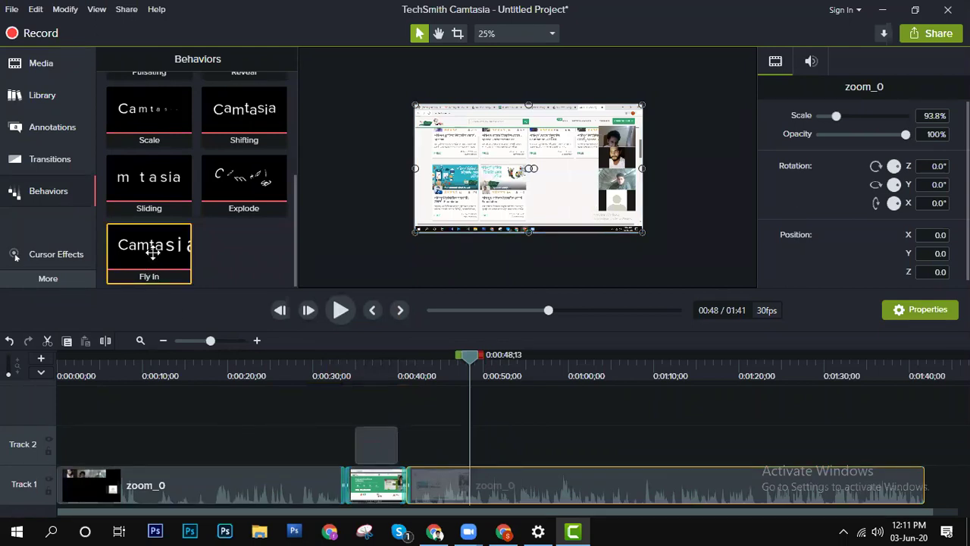
left_click_drag(150, 276, 144, 454)
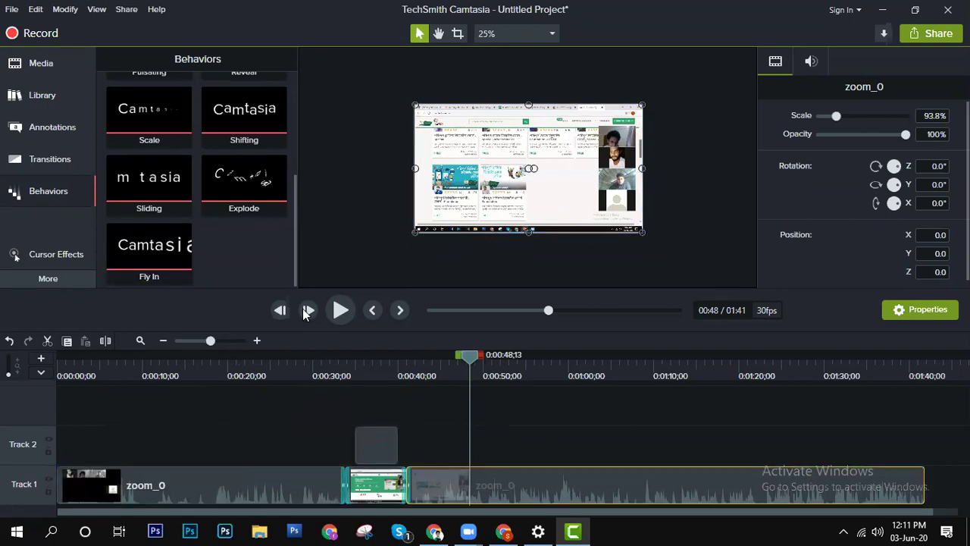
Step: Move the playhead to 0:00:42;10, near the start of the last zoom_0 segment
left_click_drag(210, 341, 229, 341)
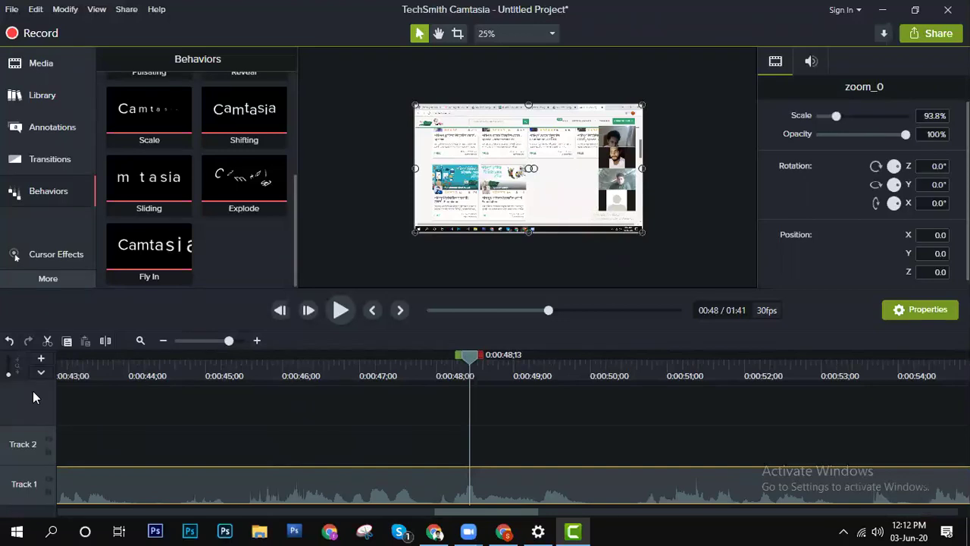
left_click(72, 403)
key("Left")
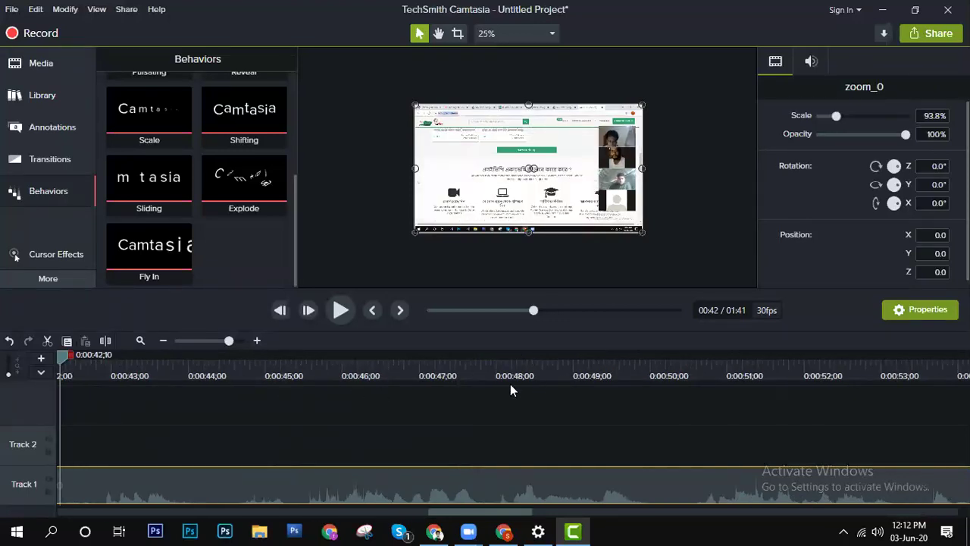
left_click(214, 341)
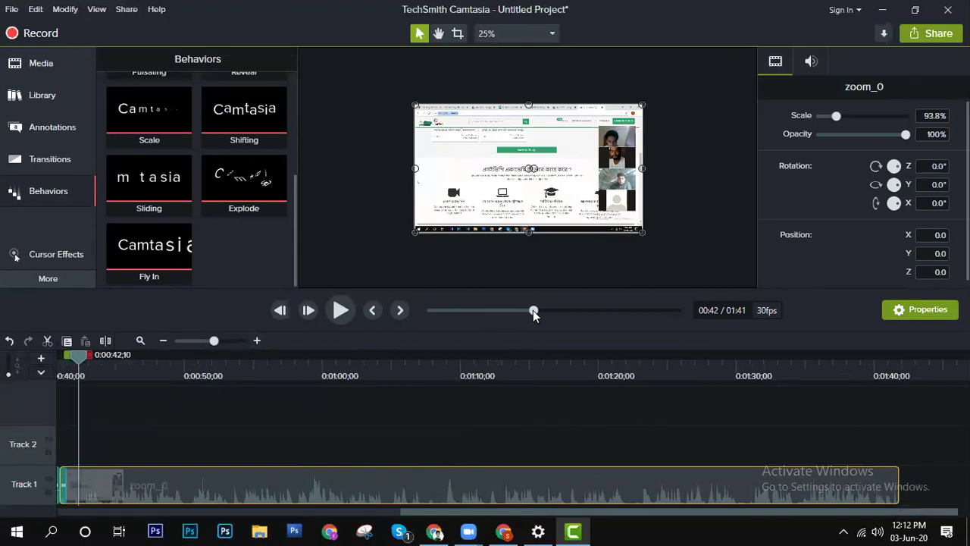
Step: Move the playhead to 0:00:02;27 near the start of the timeline and select the first zoom_0 segment
key("ctrl+alt+Left")
left_click(444, 319)
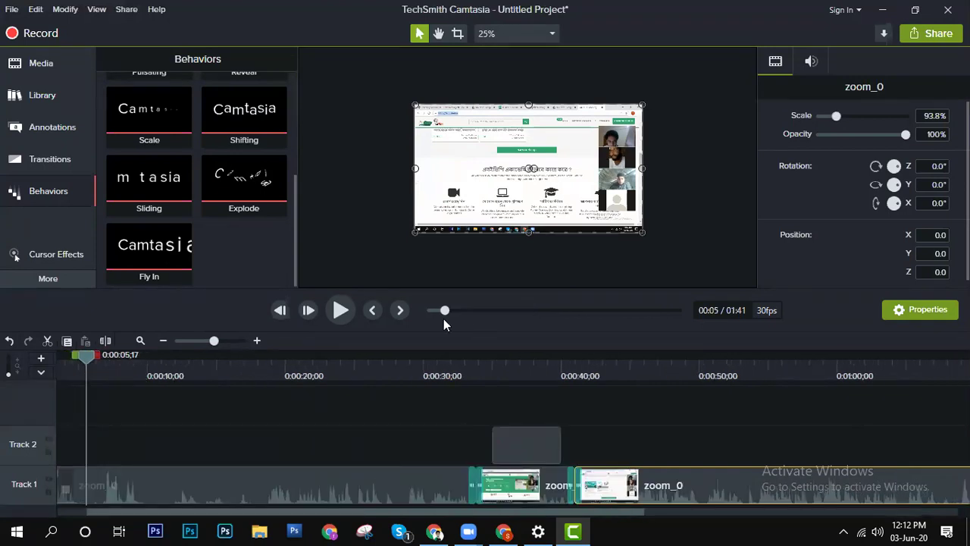
left_click_drag(444, 320, 437, 322)
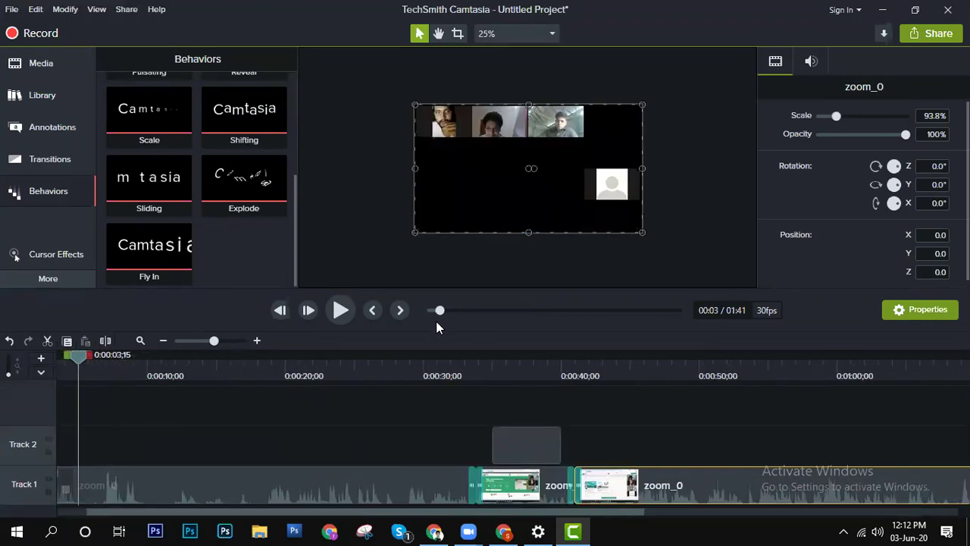
left_click(438, 321)
left_click(349, 483)
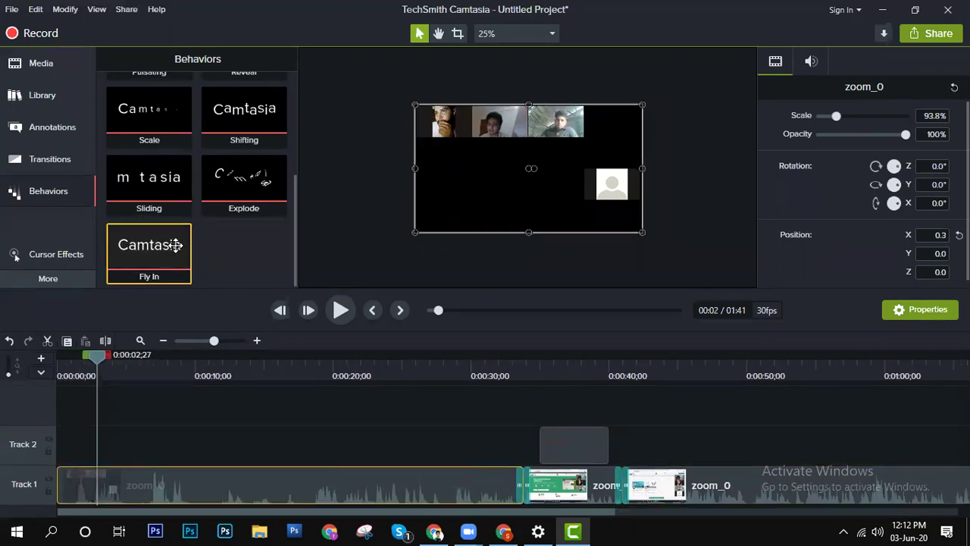
Step: Apply the Fly In behavior to the first zoom_0 segment on Track 1 and expand its effect strip
left_click_drag(246, 174, 171, 446)
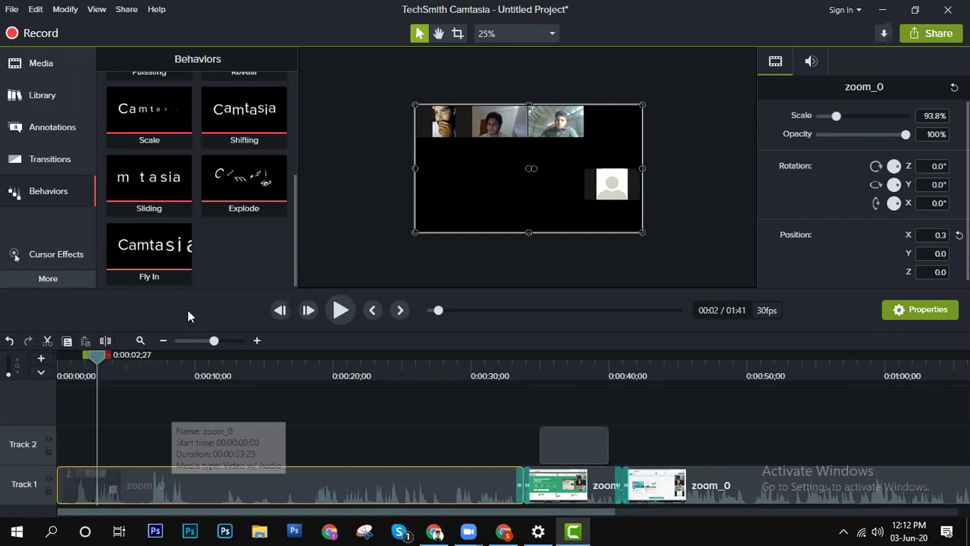
left_click_drag(125, 250, 170, 476)
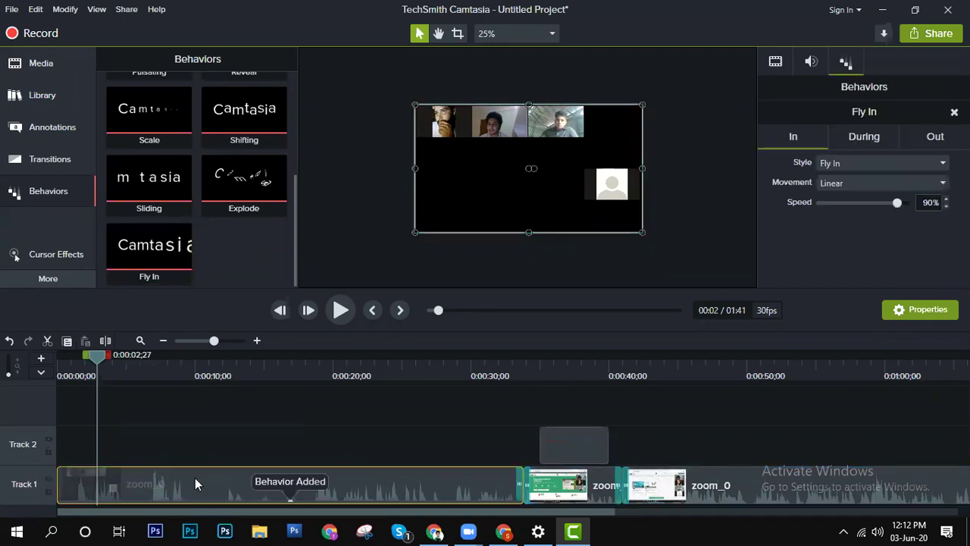
left_click(297, 491)
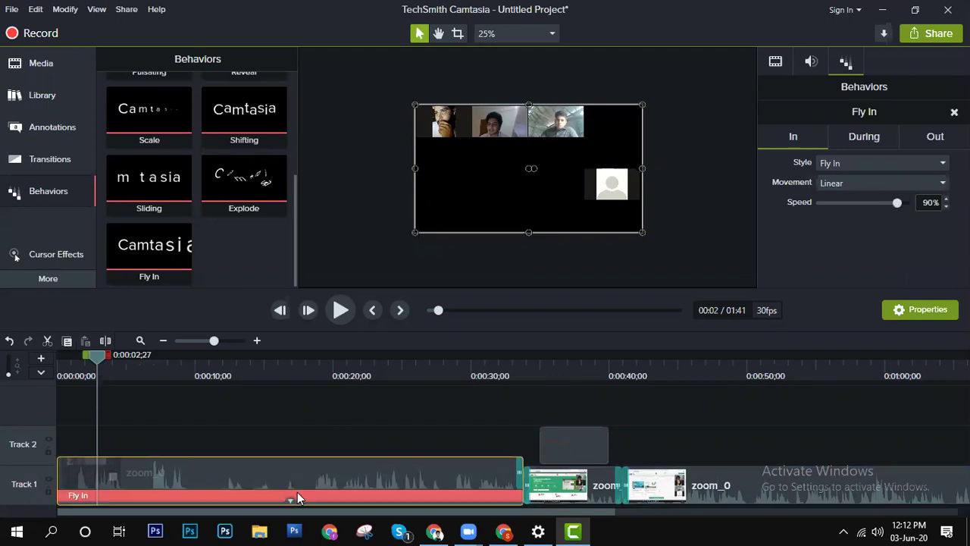
Step: Examine the In, During and Out settings of the first segment's Fly In behavior, including the During styles and Out movement options
left_click(258, 494)
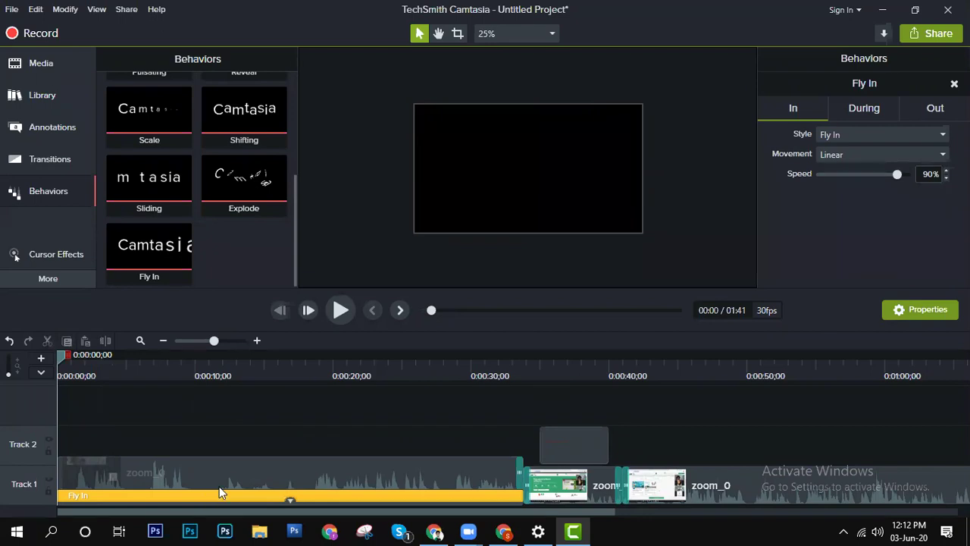
left_click(869, 106)
left_click(868, 134)
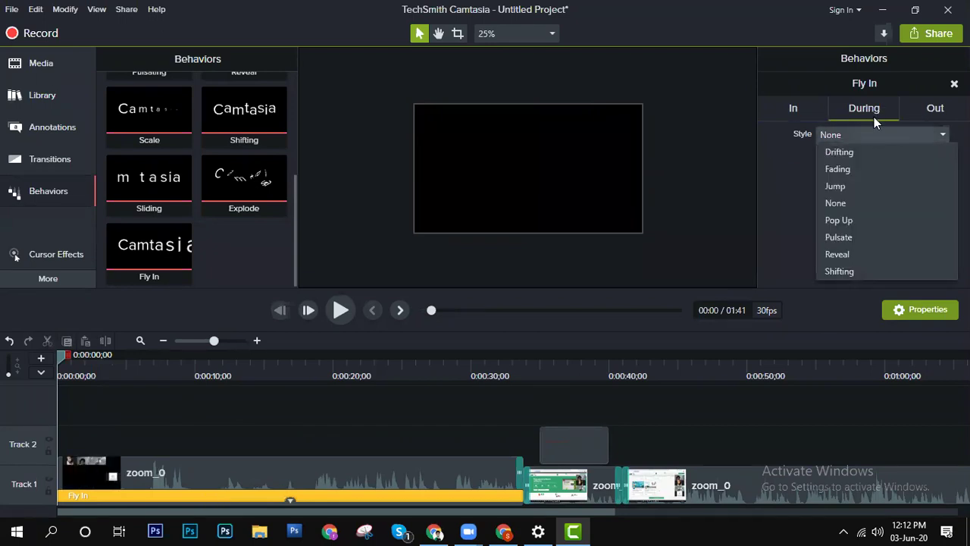
left_click(919, 109)
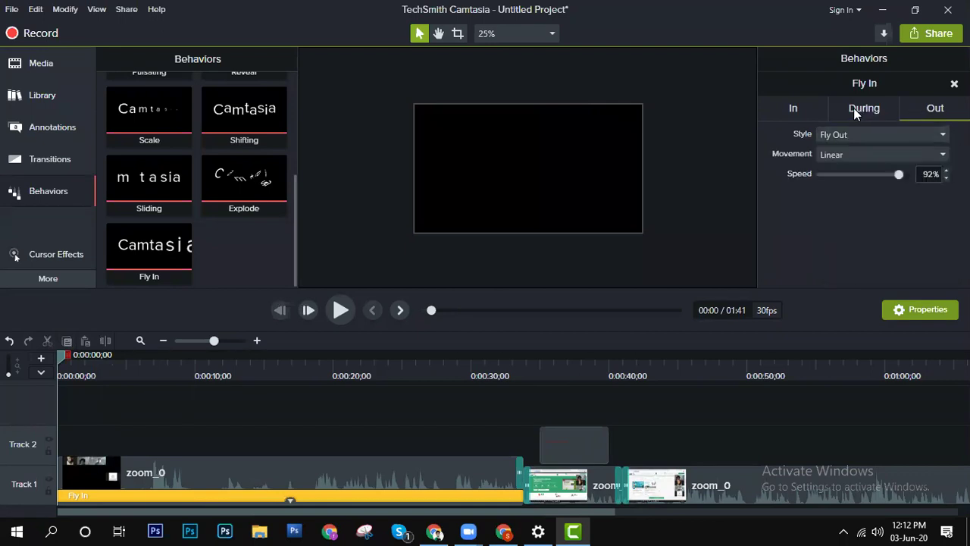
left_click(846, 156)
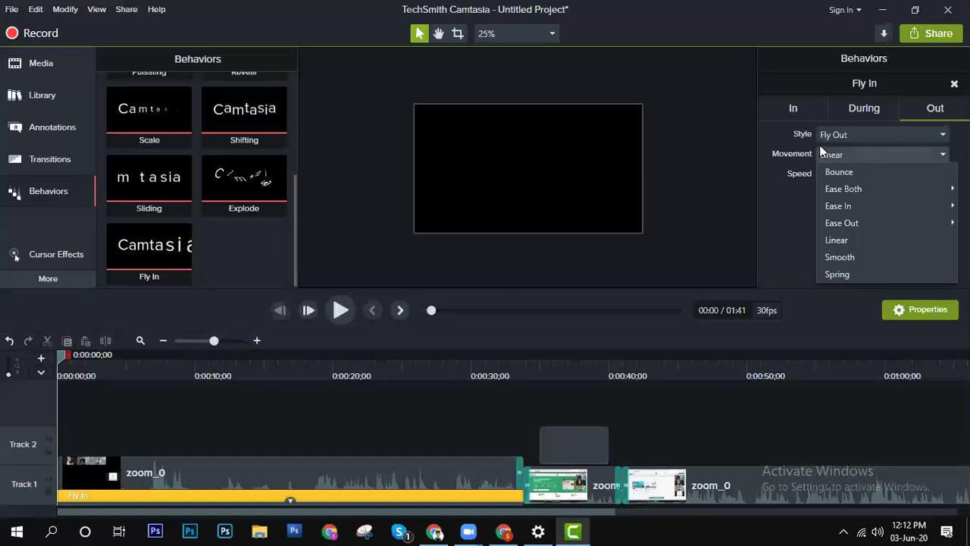
left_click(785, 143)
left_click(794, 112)
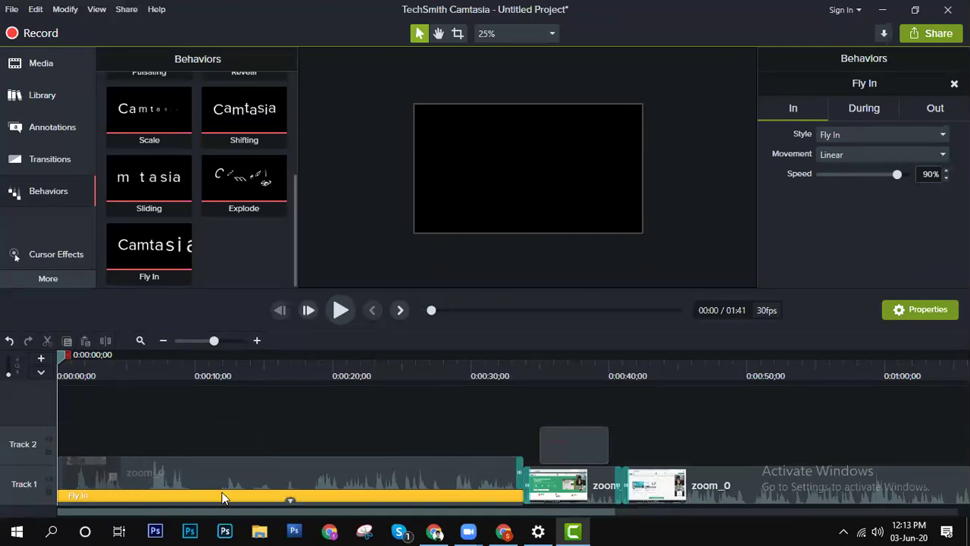
left_click(279, 494)
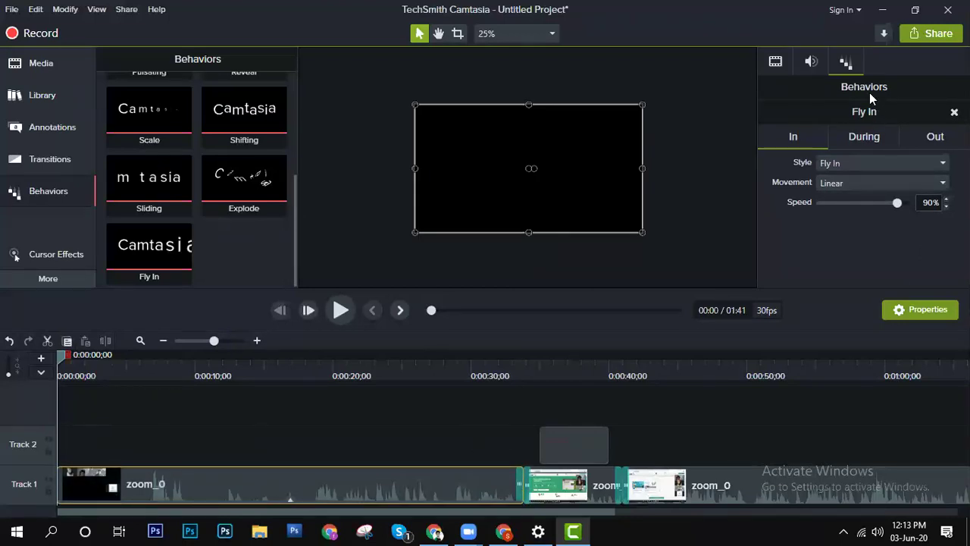
Step: Review the first zoom_0 clip's visual, audio and behavior properties
left_click(812, 62)
left_click(844, 62)
left_click(773, 63)
left_click(824, 62)
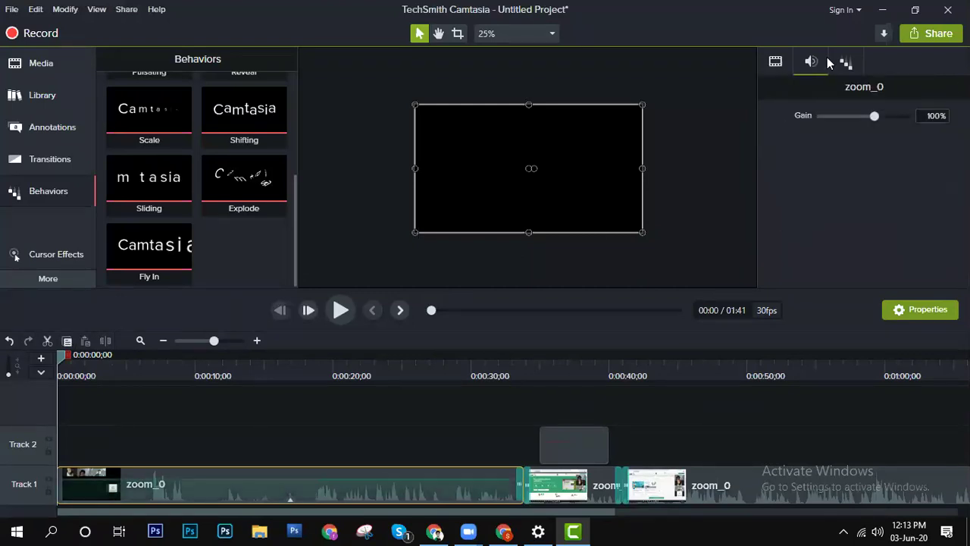
left_click(845, 62)
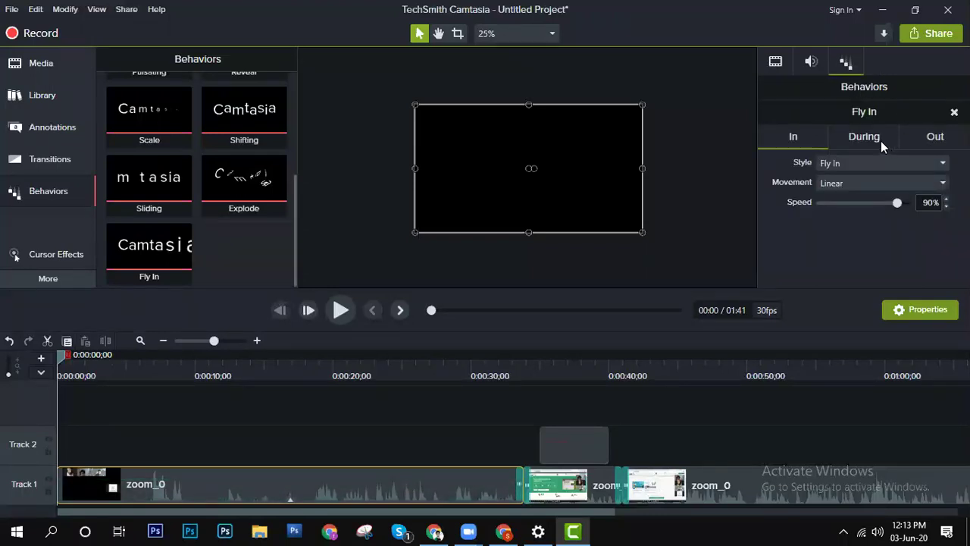
left_click(933, 310)
left_click(933, 311)
left_click_drag(158, 487, 157, 486)
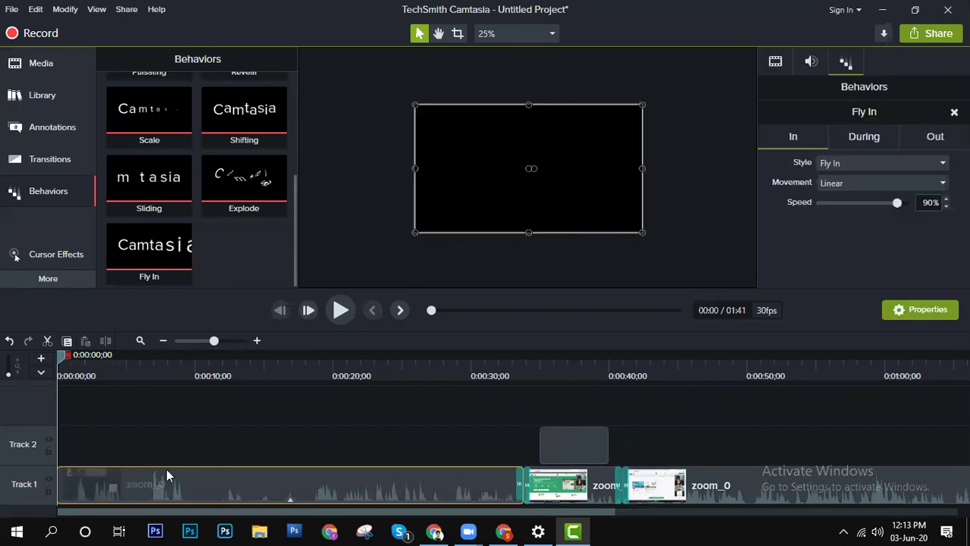
Step: Try out the Explode behavior on the first zoom_0 clip, then add the Scale behavior to it instead
left_click_drag(210, 162, 587, 173)
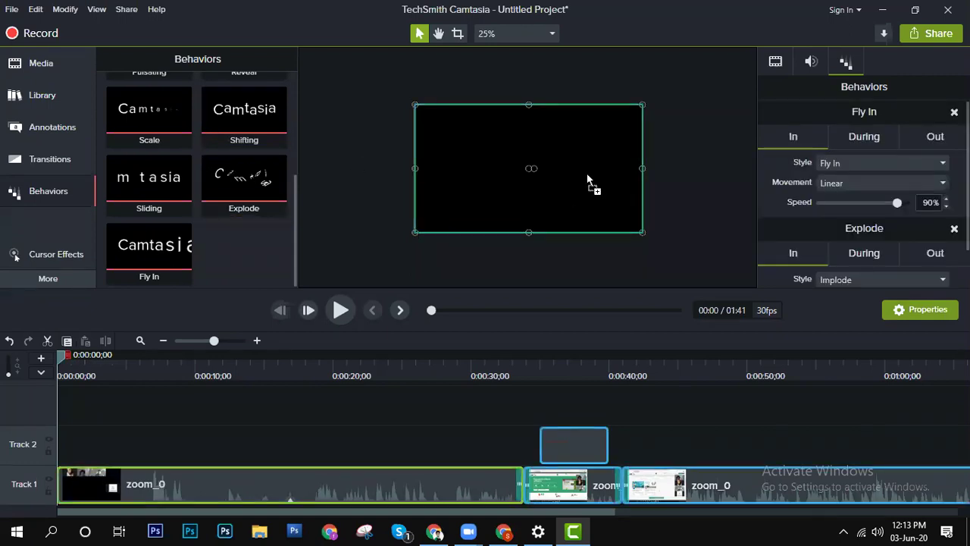
left_click_drag(586, 174, 271, 182)
left_click_drag(156, 109, 576, 168)
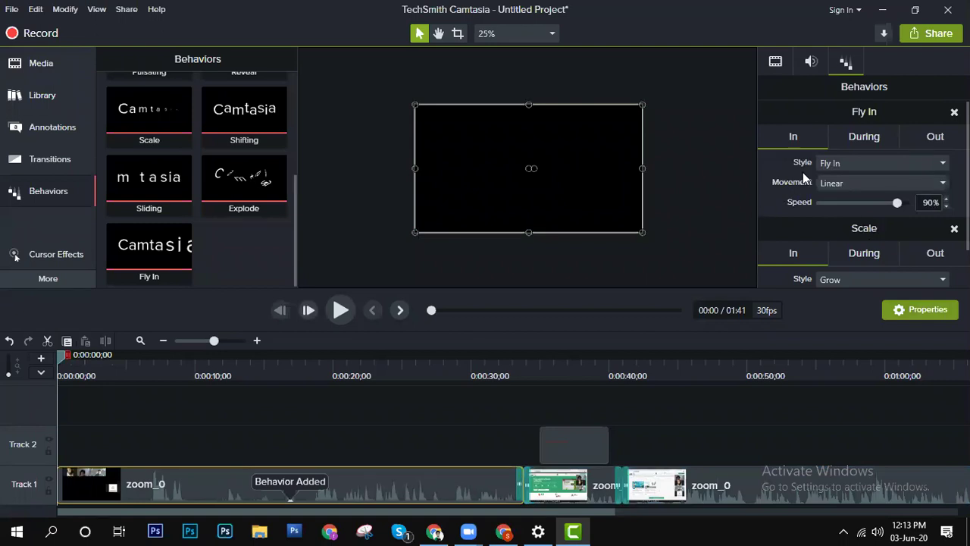
Step: Examine the Fly In style choices, its In, During and Out phases, and the Scale behavior's settings
left_click(866, 162)
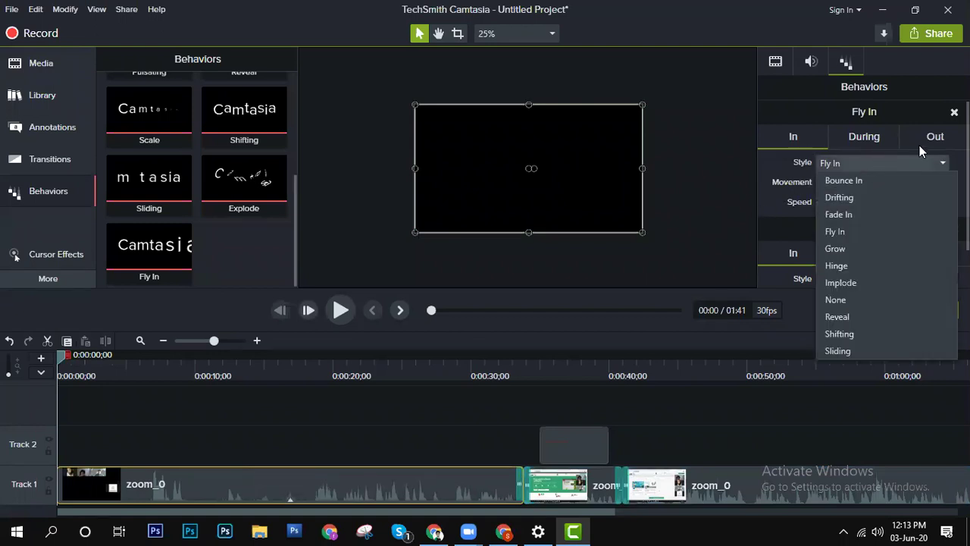
left_click(934, 141)
left_click(874, 140)
left_click(801, 138)
scroll(812, 240, "down", 1)
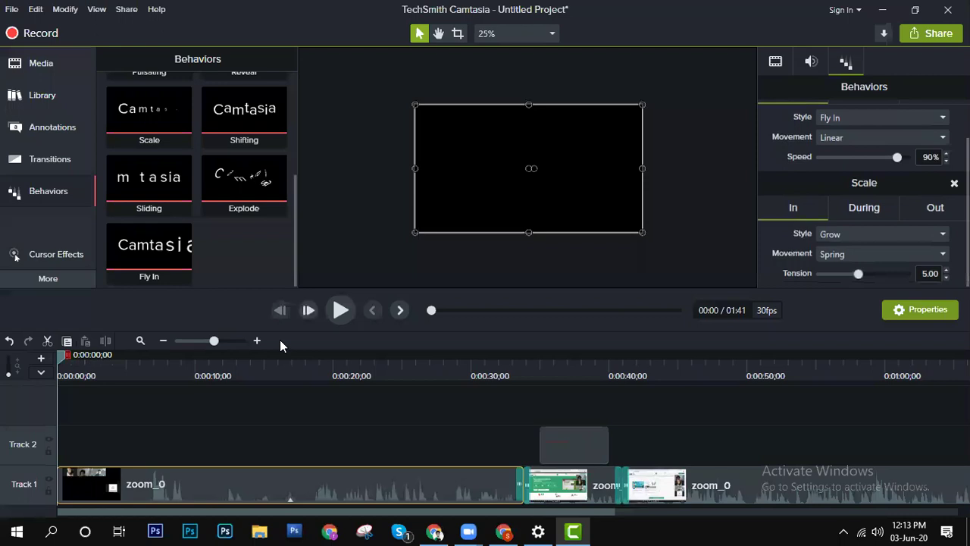
Step: Preview the first clip's behaviors, return to the timeline start and play it again
left_click(341, 310)
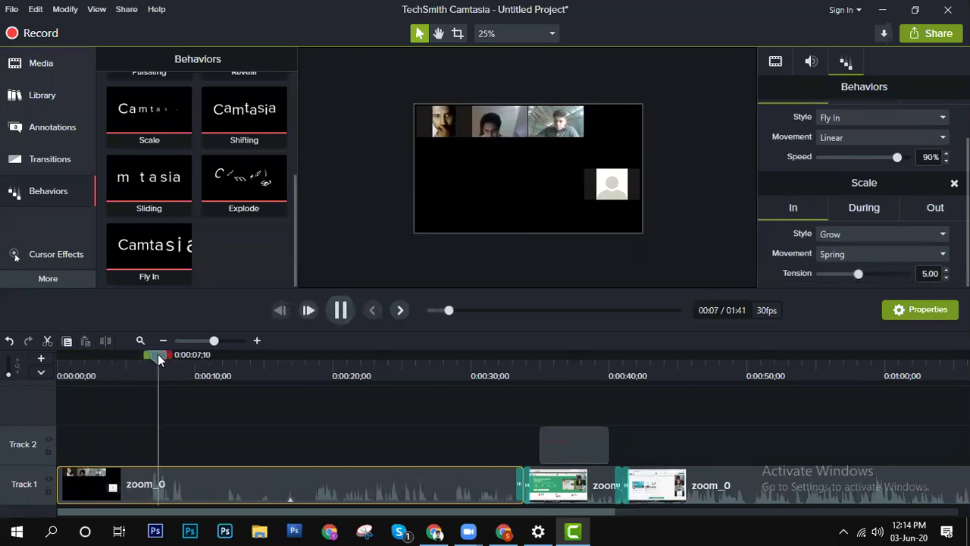
left_click_drag(157, 354, 30, 358)
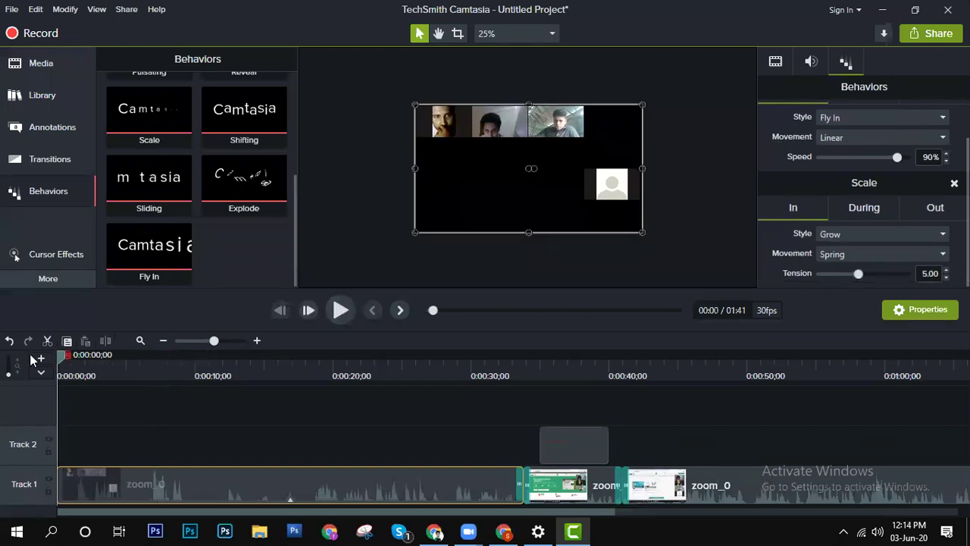
left_click(340, 310)
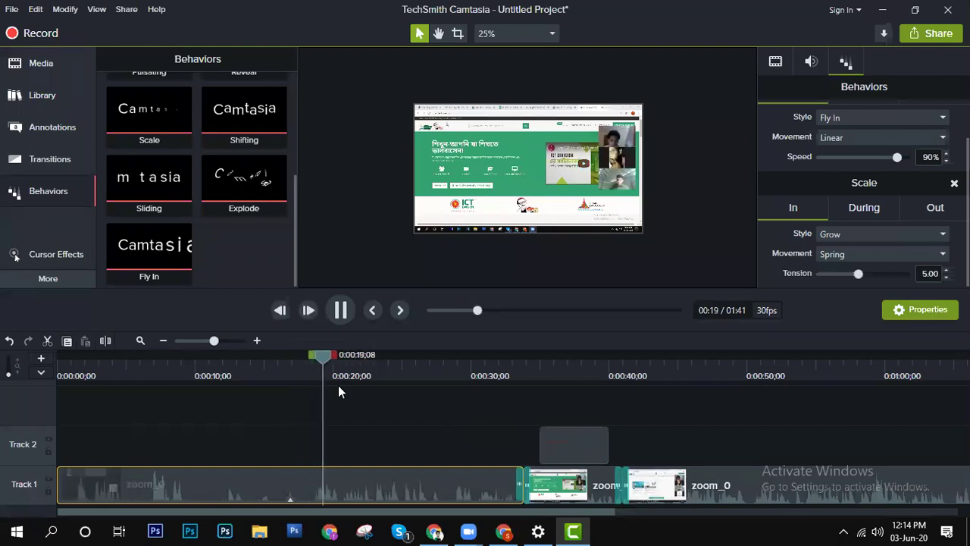
Step: Split the first zoom_0 clip at 0:00:17;00 and delete the portion before the cut
left_click(282, 364)
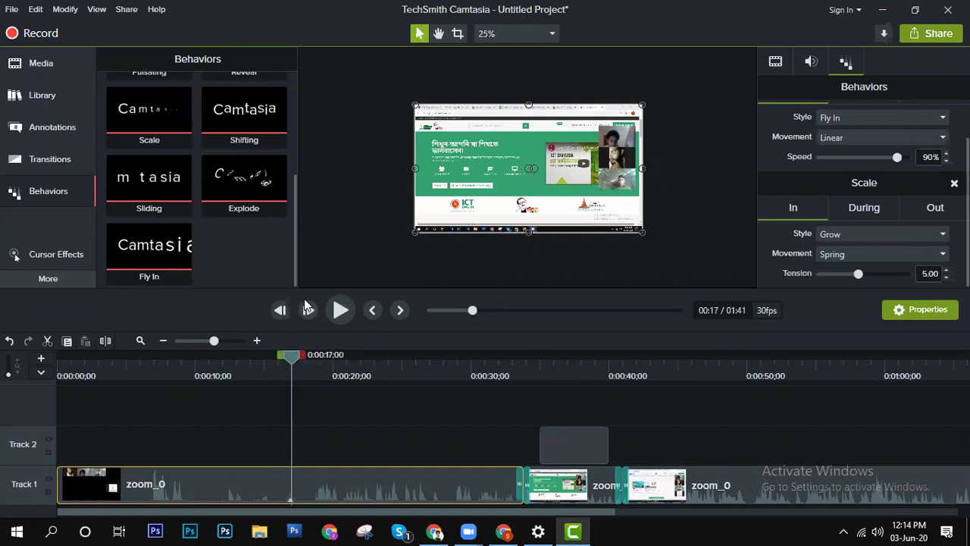
left_click(104, 342)
left_click(235, 485)
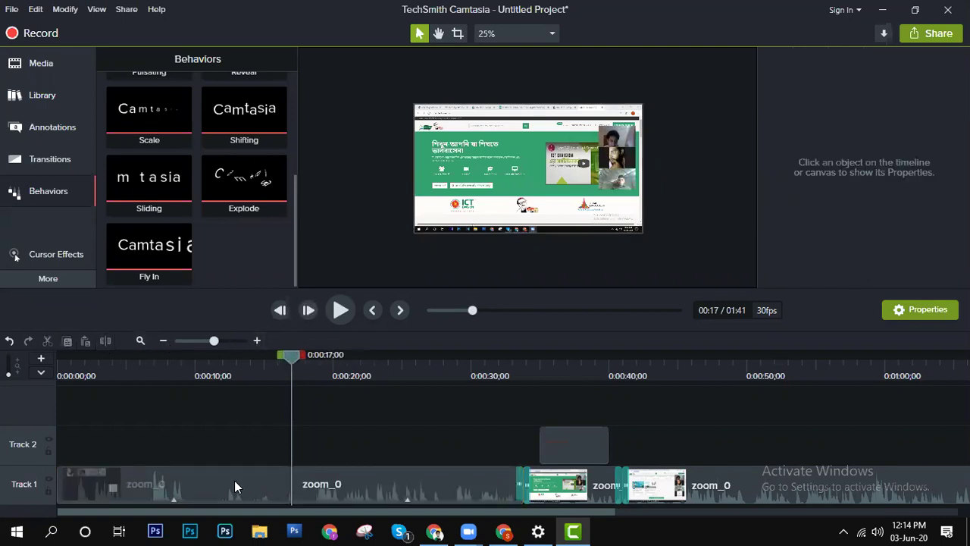
key("Delete")
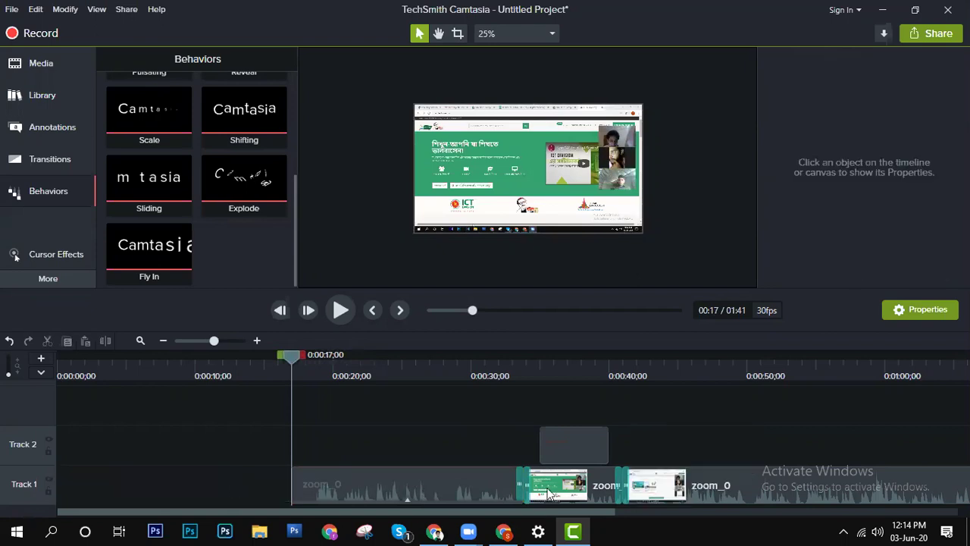
Step: Extend the remaining clip's start back to the beginning of the timeline and play it from there
left_click_drag(293, 480, 44, 506)
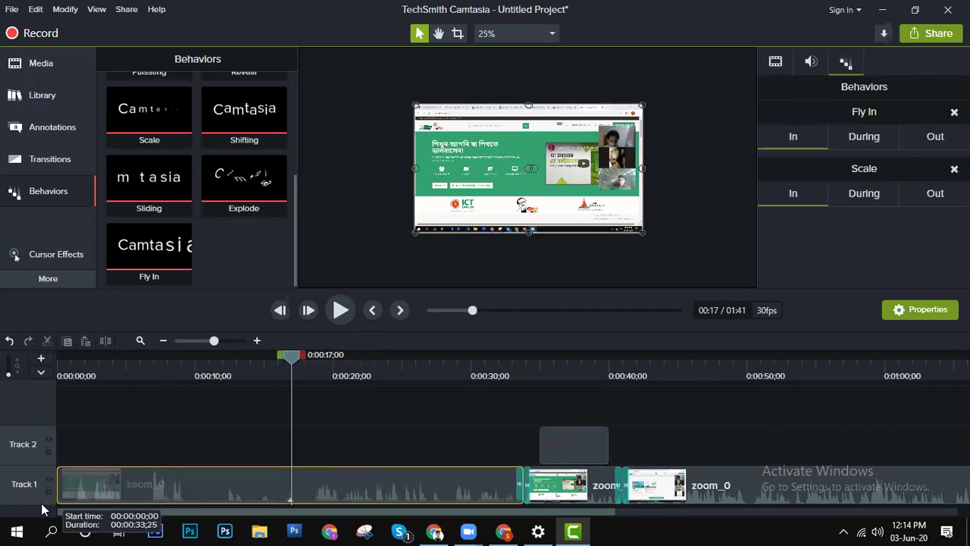
left_click(523, 485)
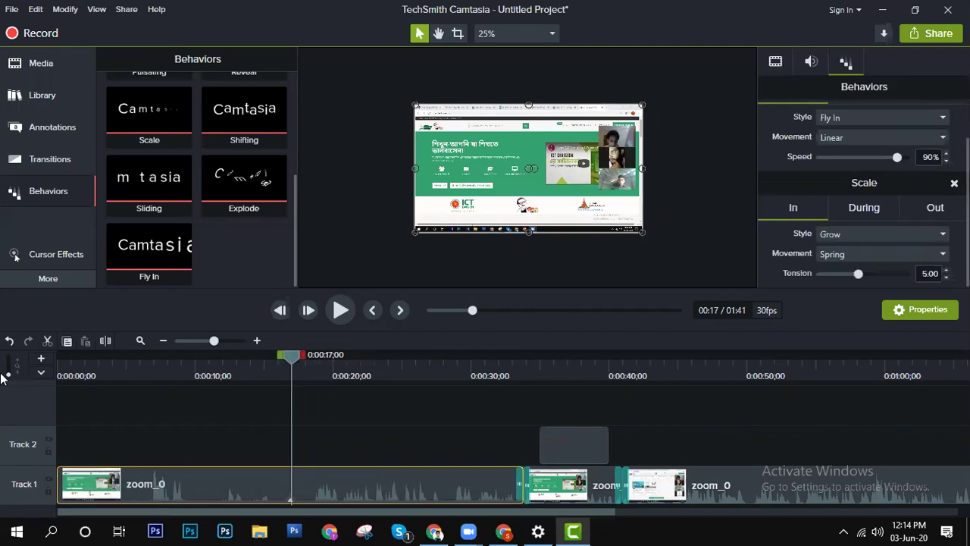
left_click(372, 310)
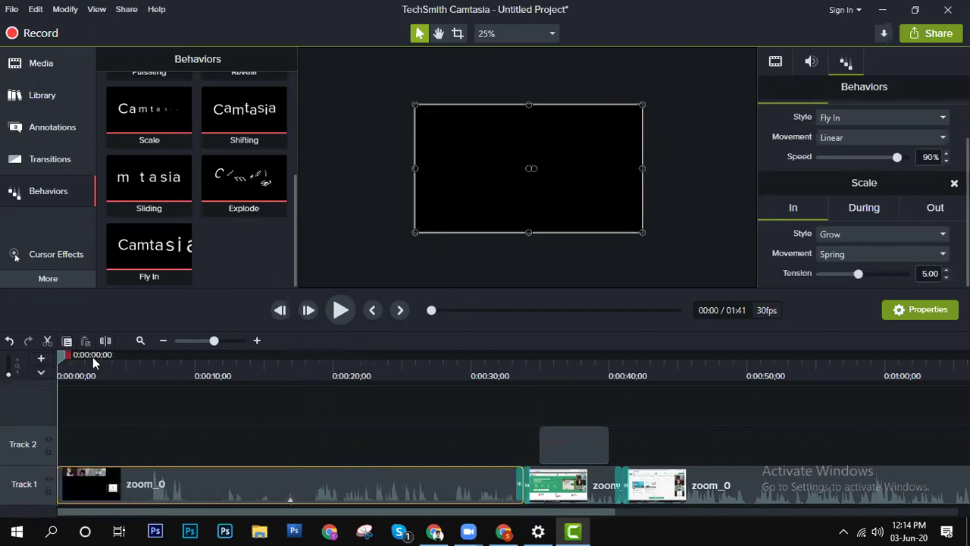
left_click(338, 310)
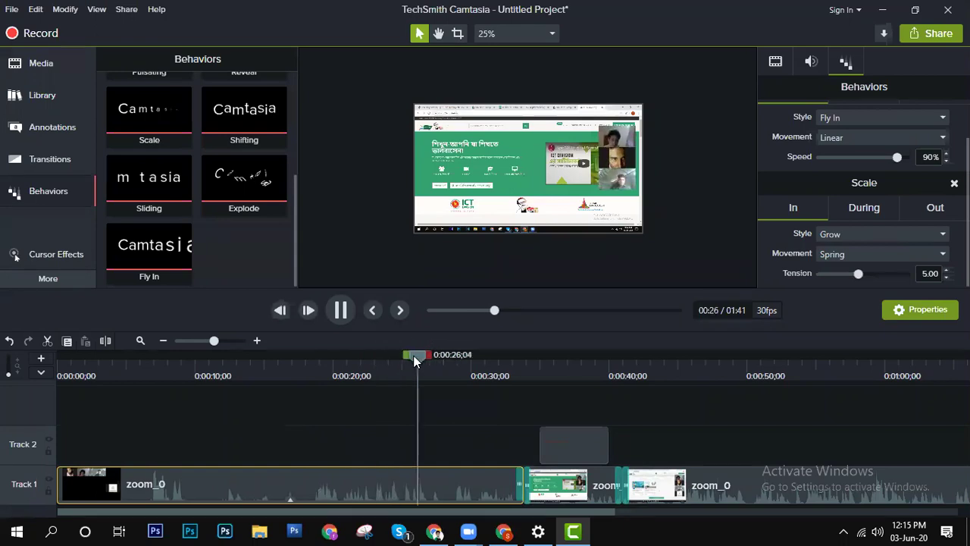
Step: Split the first zoom_0 clip at 0:00:18;19 and delete the portion before the cut
left_click(313, 356)
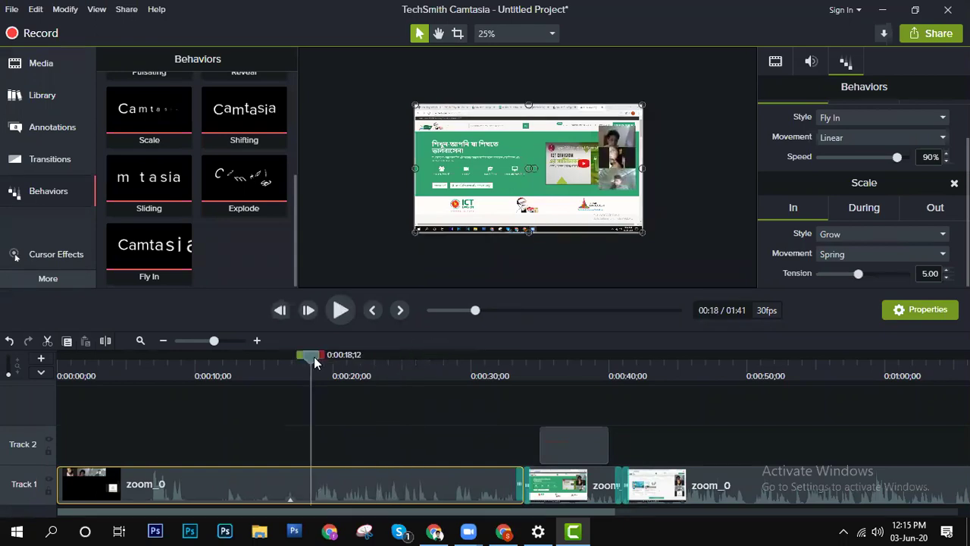
left_click(315, 359)
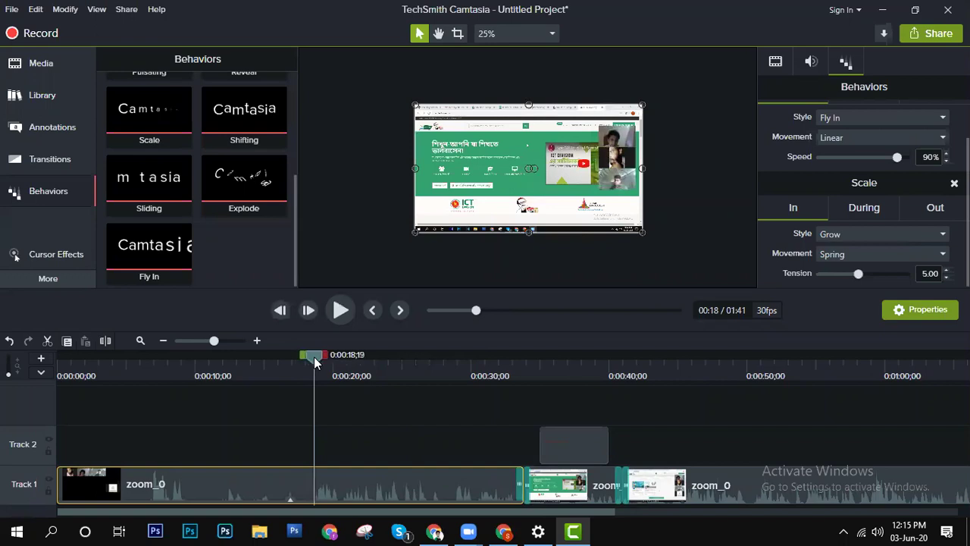
left_click(105, 340)
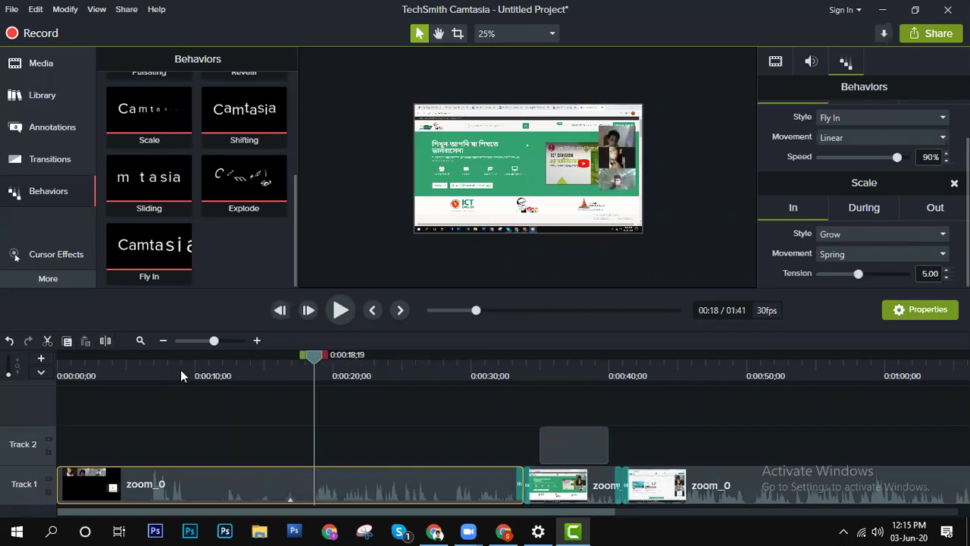
key("s")
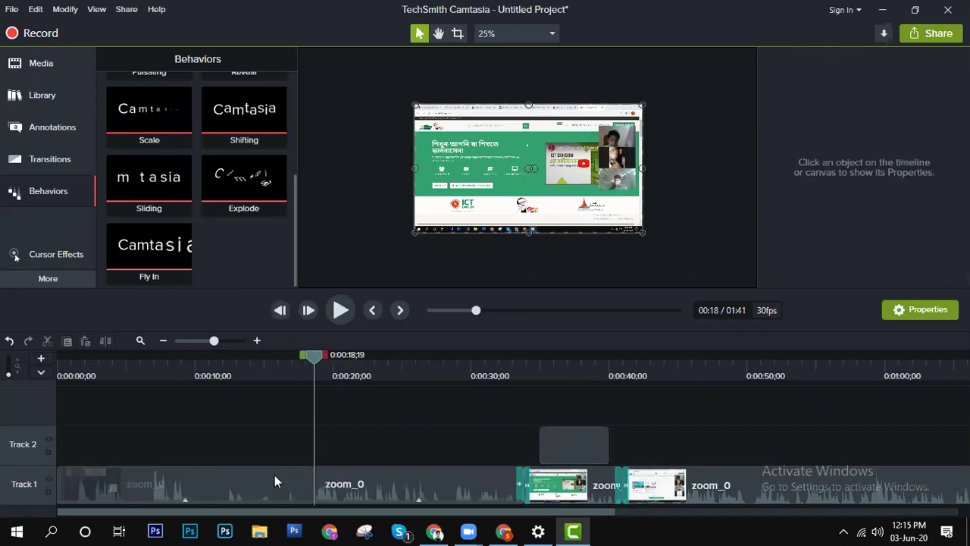
left_click(274, 475)
key("Delete")
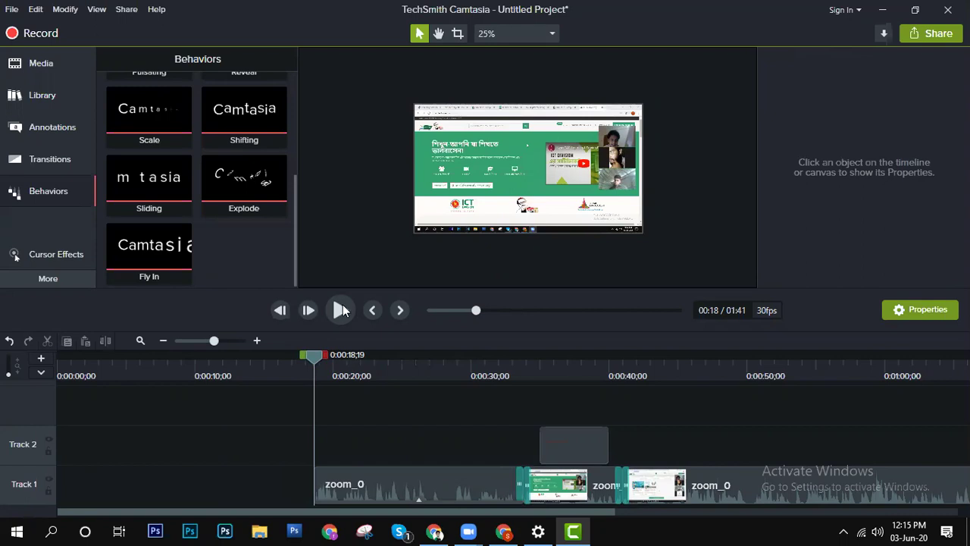
Step: Close the timeline gaps by moving the Track 1 clips end to end from the start and the red-outlined rectangle over the second clip
key("space")
key("space")
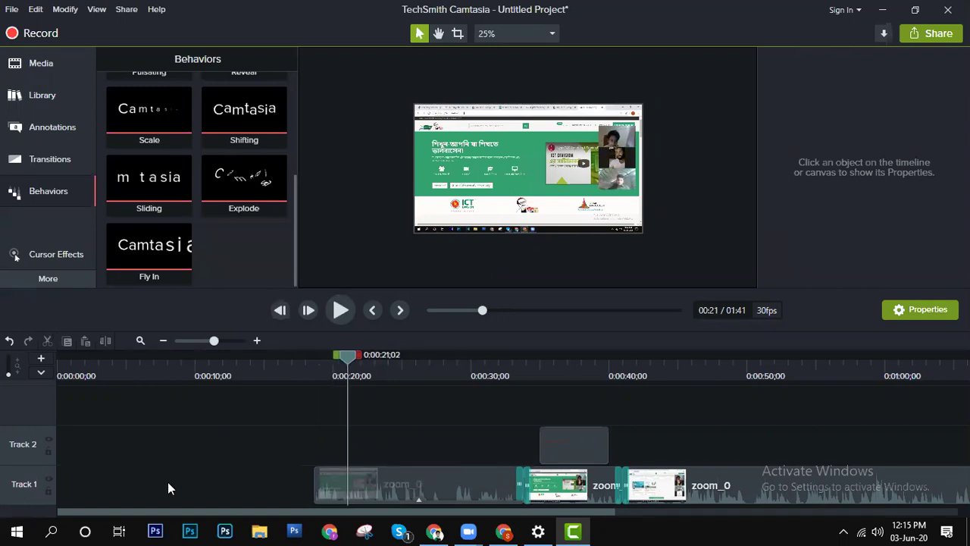
left_click_drag(168, 482, 119, 482)
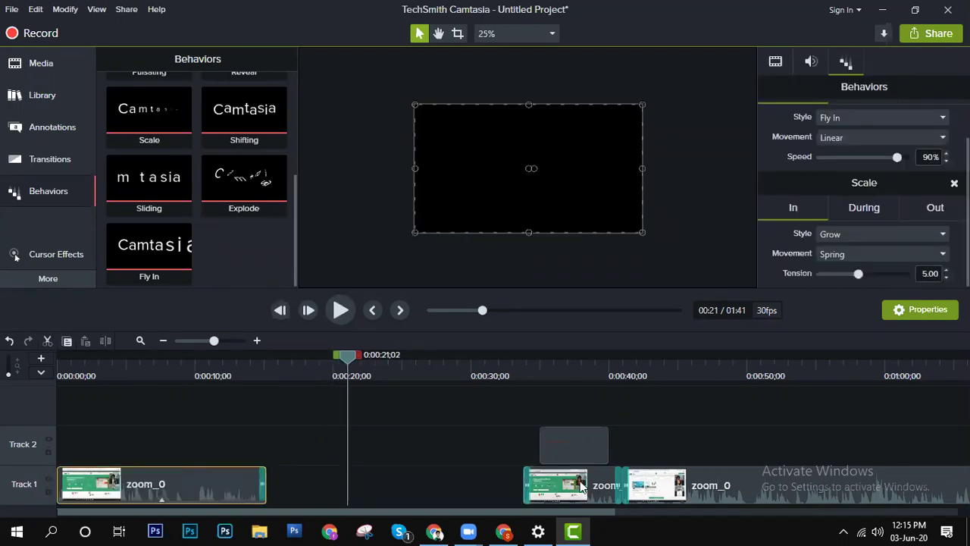
left_click_drag(549, 485, 265, 485)
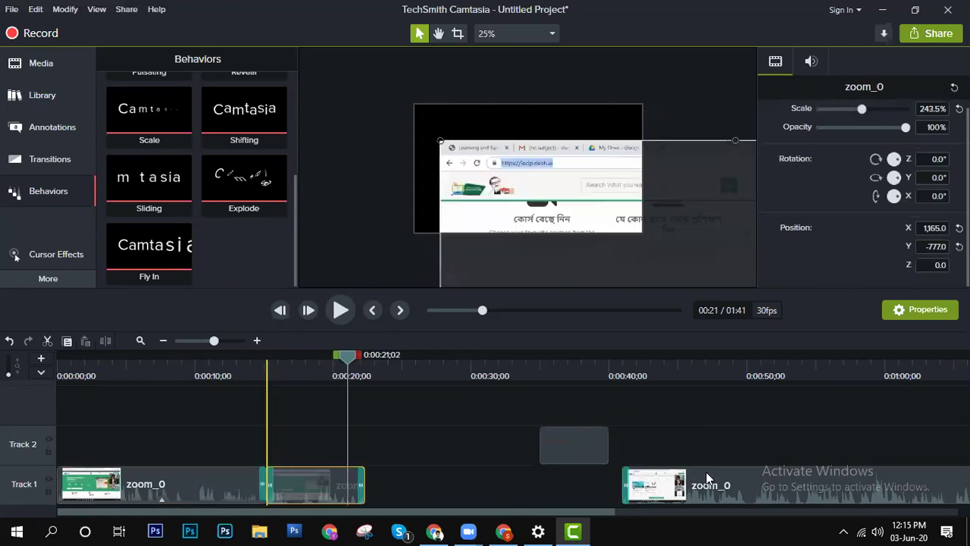
left_click_drag(593, 433, 325, 445)
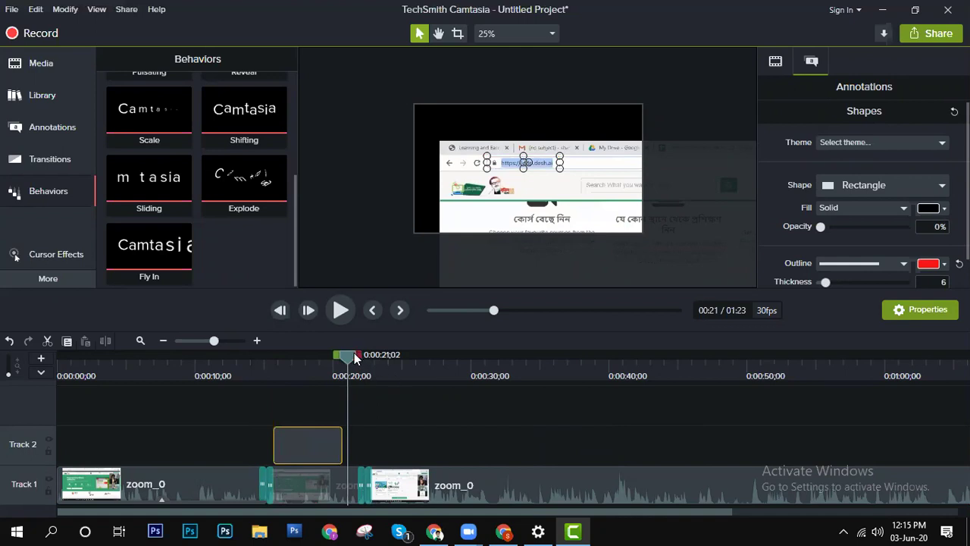
Step: Play the rearranged timeline from the beginning
left_click(297, 358)
left_click_drag(280, 351, 59, 354)
left_click(339, 310)
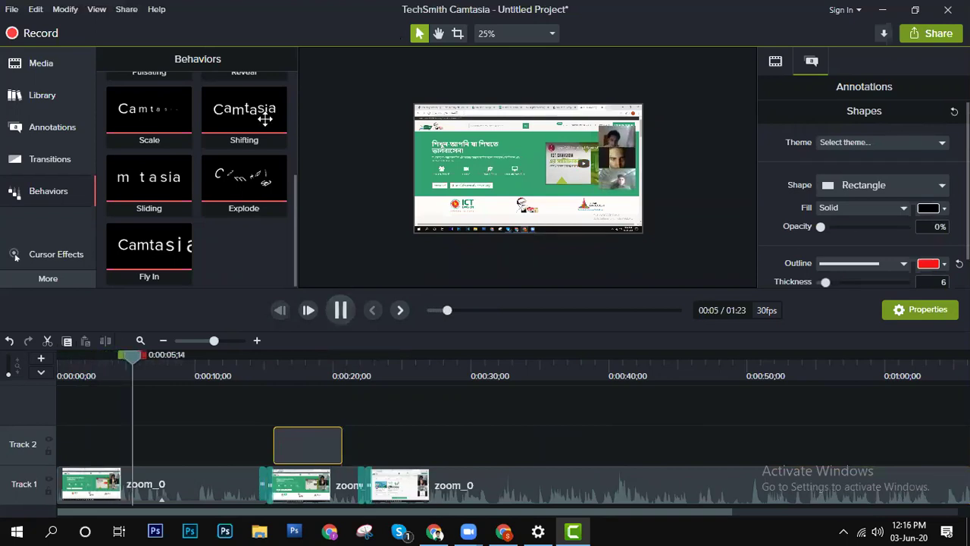
Step: Look through the annotation shapes and the list of additional effect categories
left_click(48, 156)
left_click(47, 129)
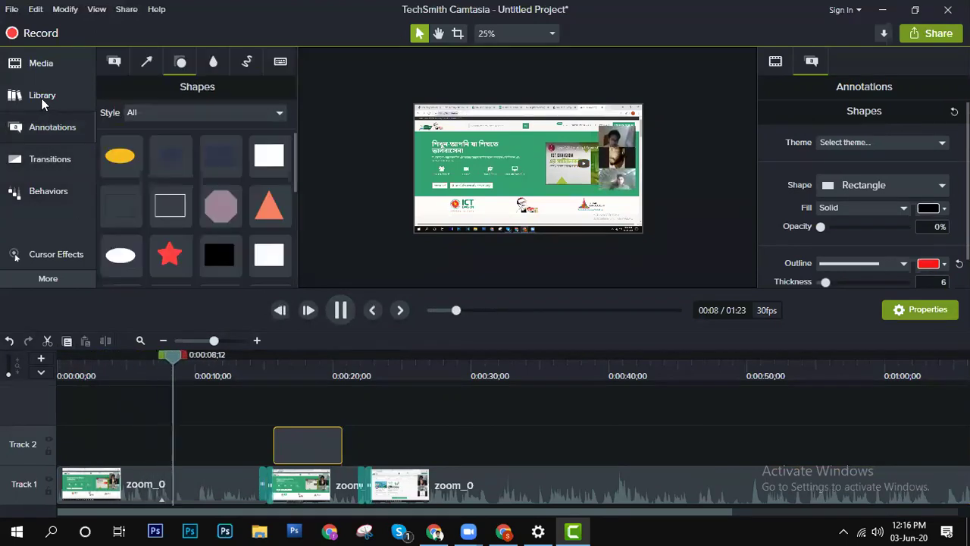
left_click(41, 98)
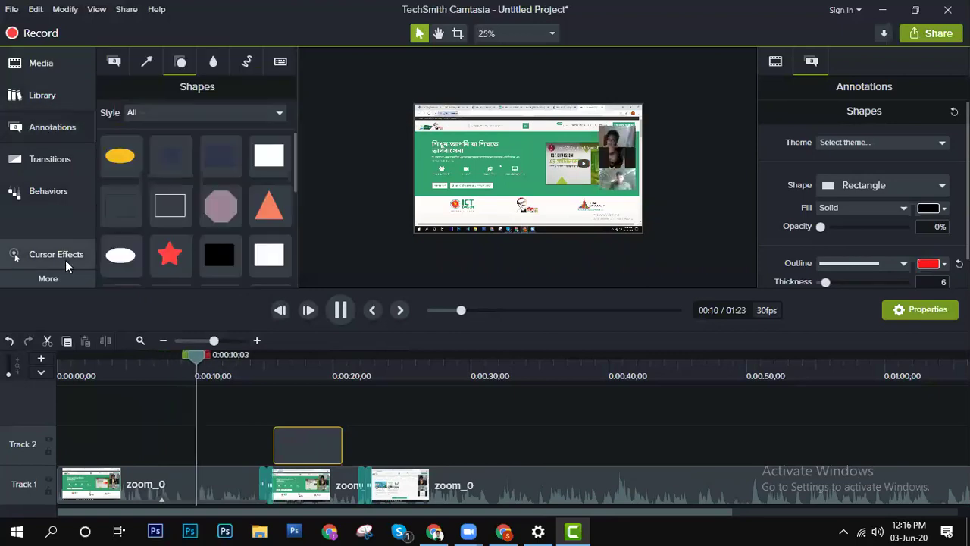
left_click(58, 276)
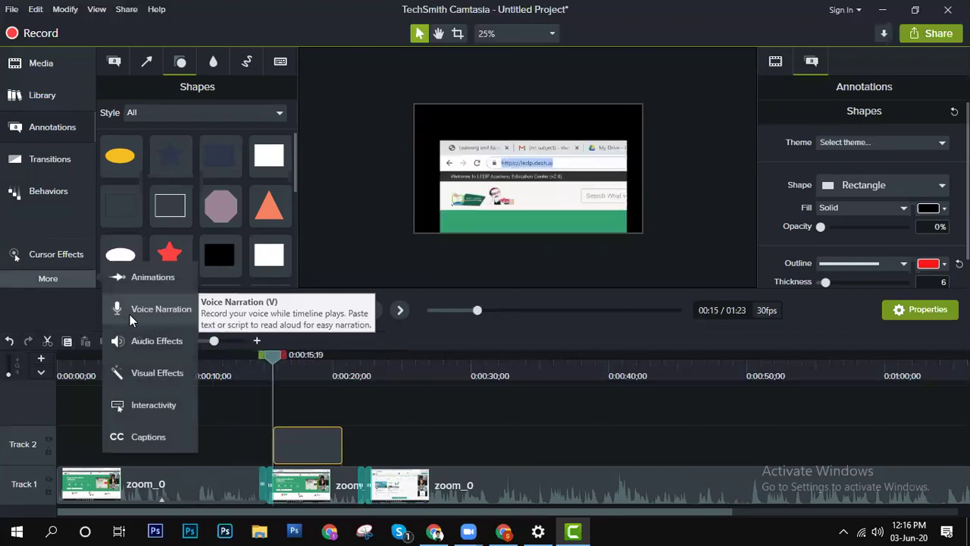
key("space")
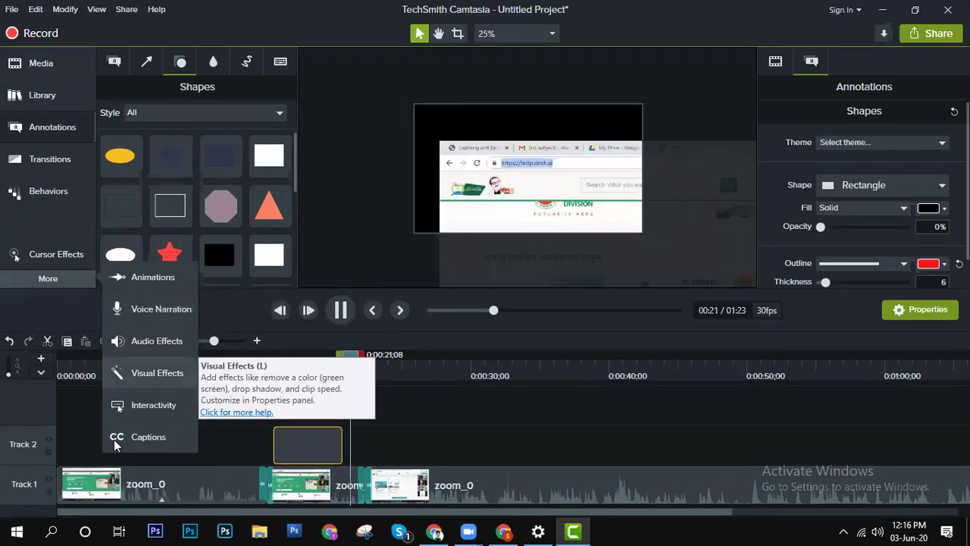
Step: Look through the animation presets from Custom and Restore down to Smart Focus, pausing the timeline playback
left_click(131, 280)
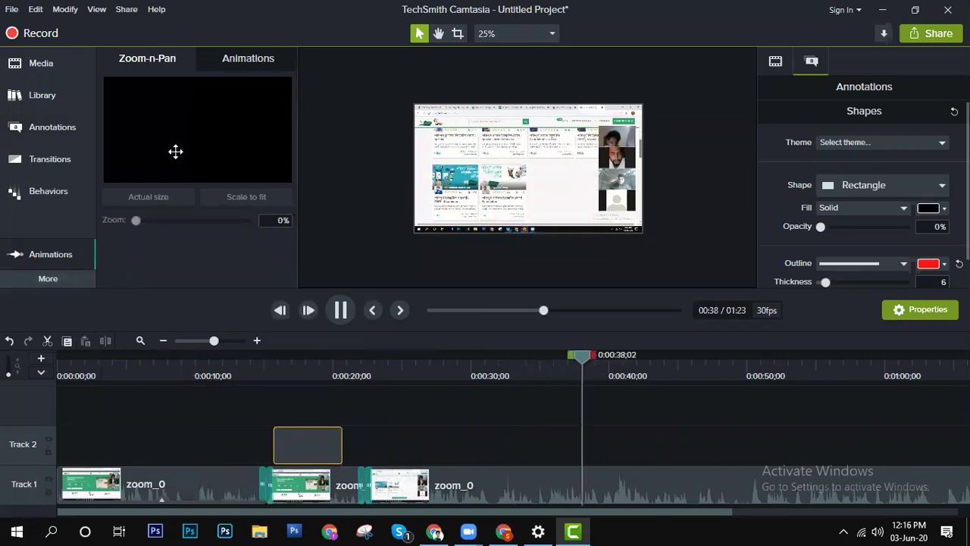
left_click(224, 62)
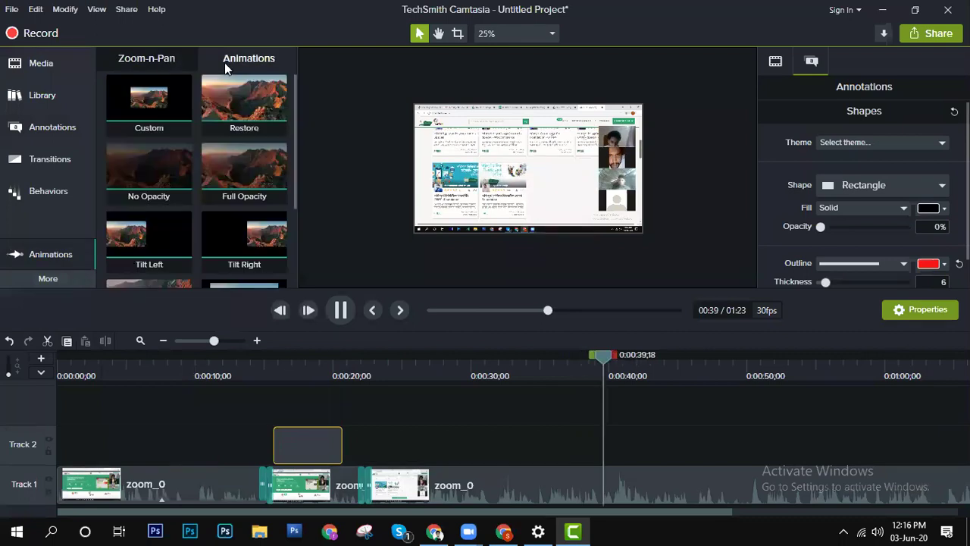
left_click(228, 95)
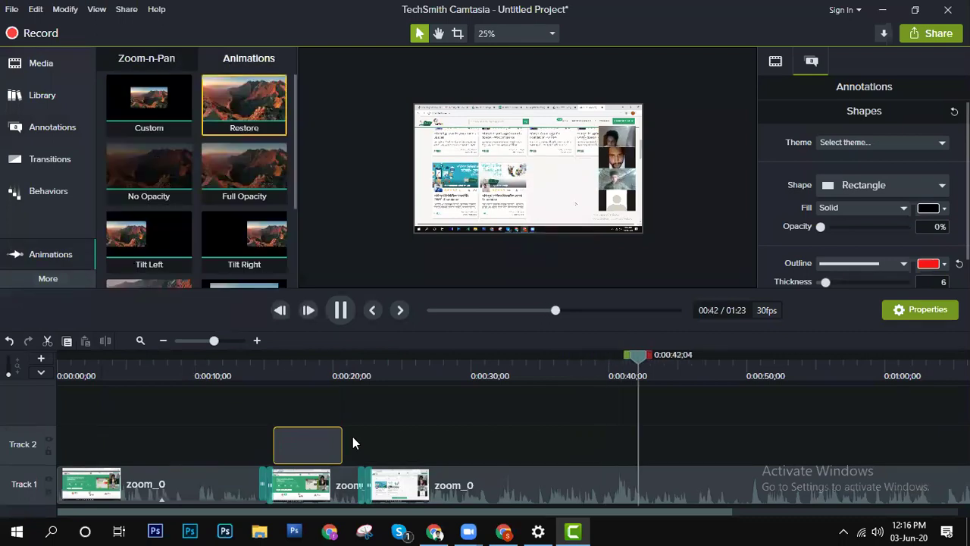
left_click(334, 316)
scroll(231, 221, "down", 3)
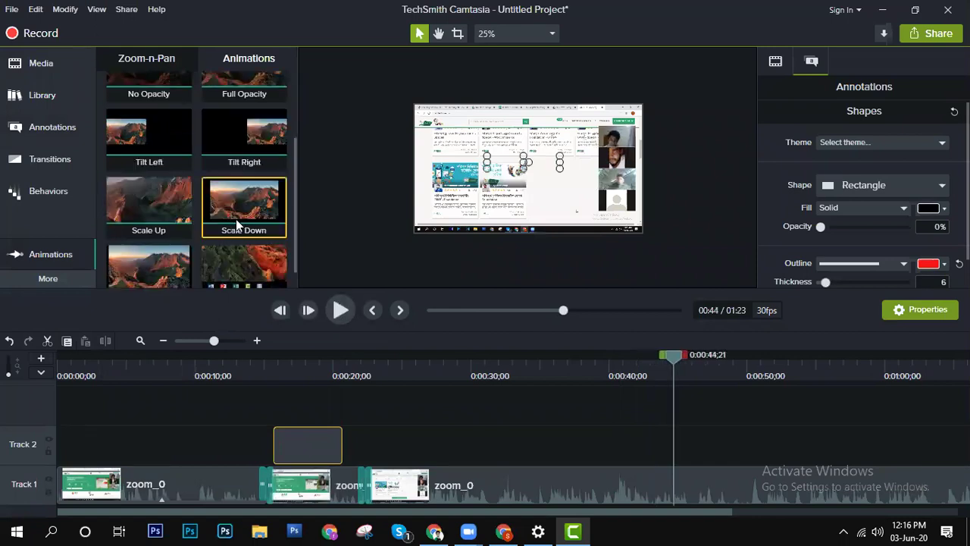
scroll(237, 225, "down", 1)
scroll(231, 212, "up", 3)
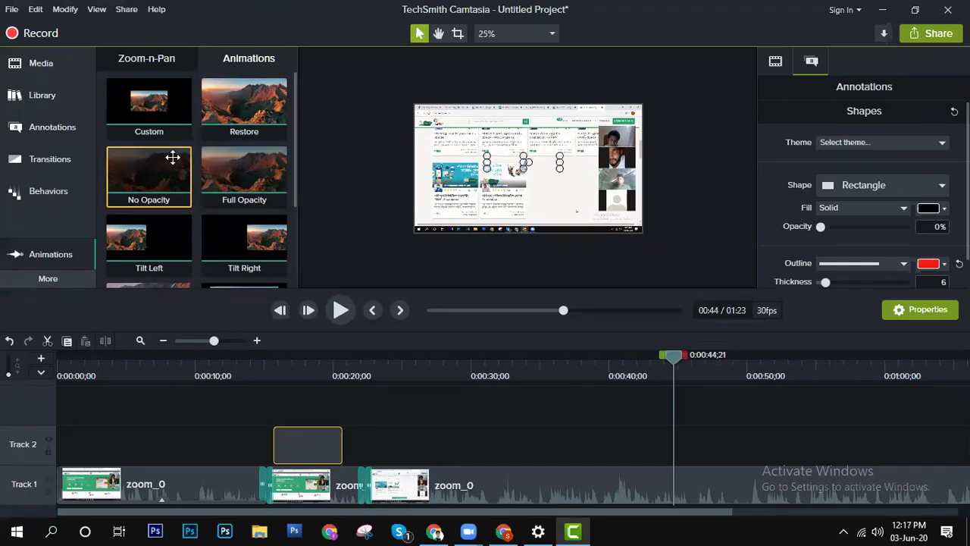
Step: Add a No Opacity animation to the last zoom_0 clip, extend its end to 0:00:37;02 and set the end opacity to 17%
left_click_drag(173, 156, 544, 479)
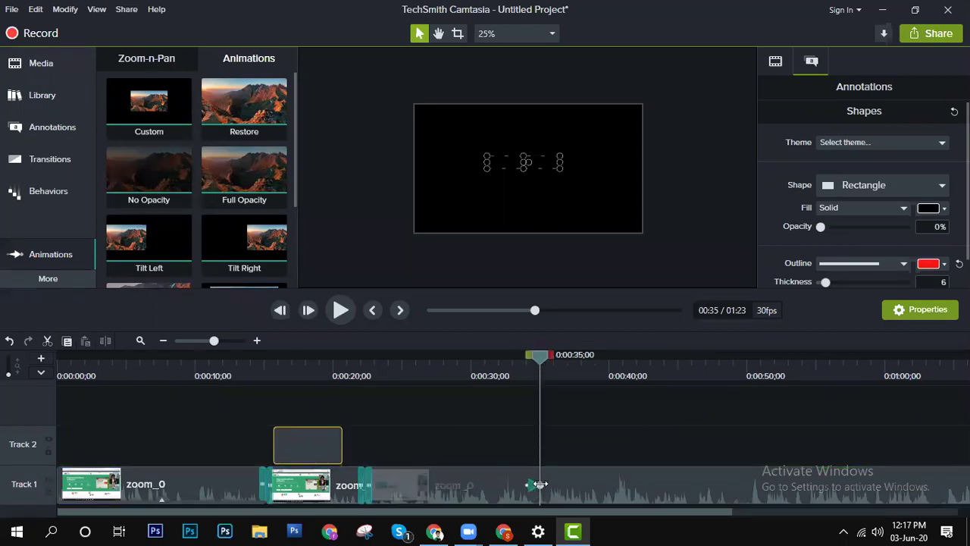
left_click_drag(540, 484, 575, 486)
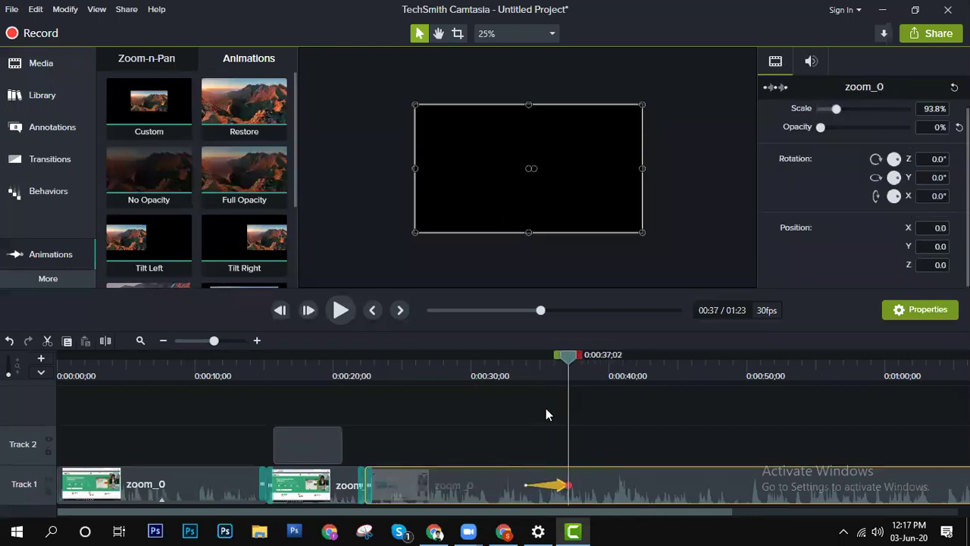
left_click(527, 485)
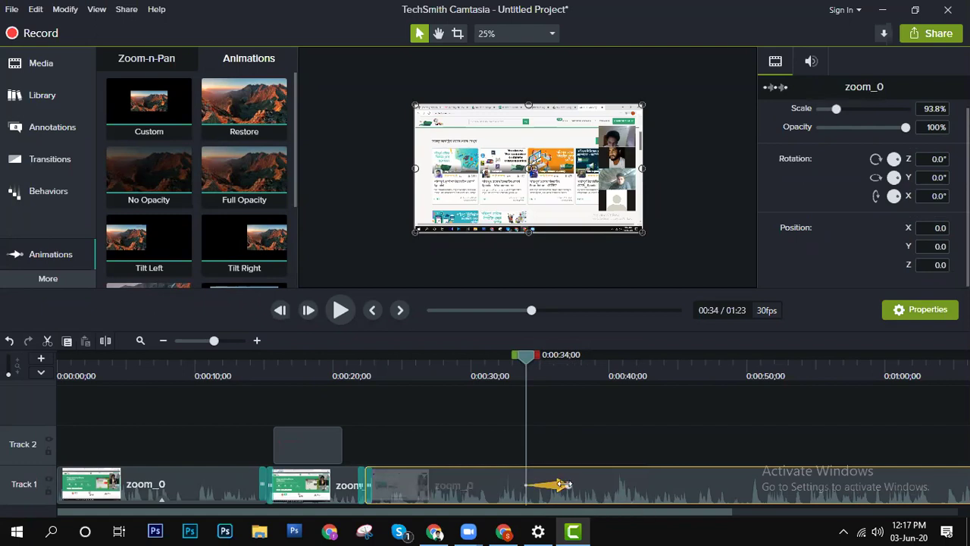
left_click(563, 485)
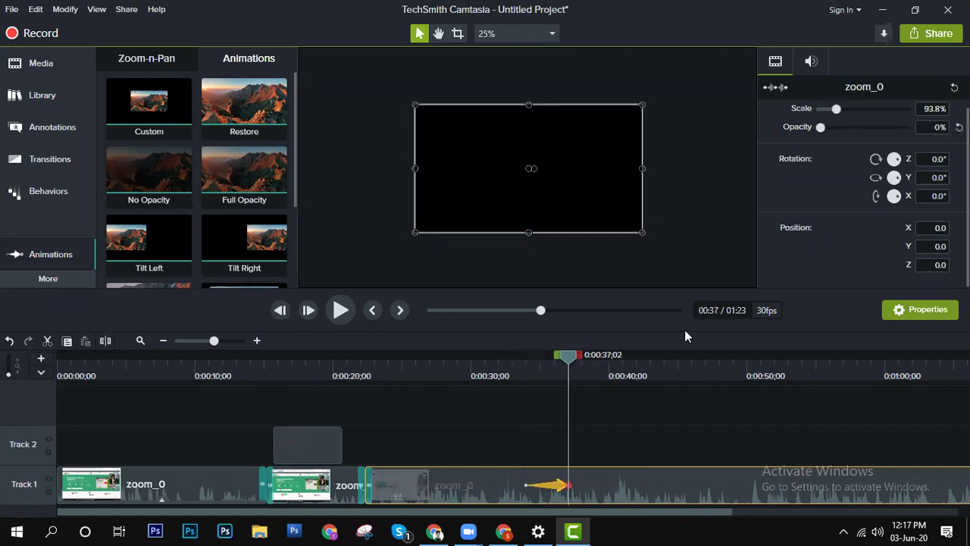
left_click_drag(822, 128, 836, 127)
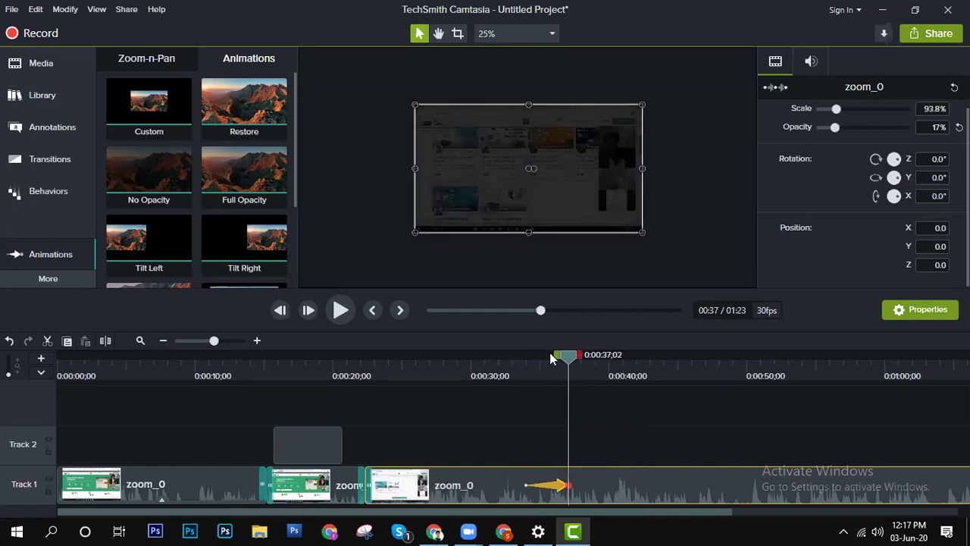
Step: Play the opacity animation on the last zoom_0 clip from 0:00:33;29, stopping after it ends
left_click_drag(520, 357, 529, 360)
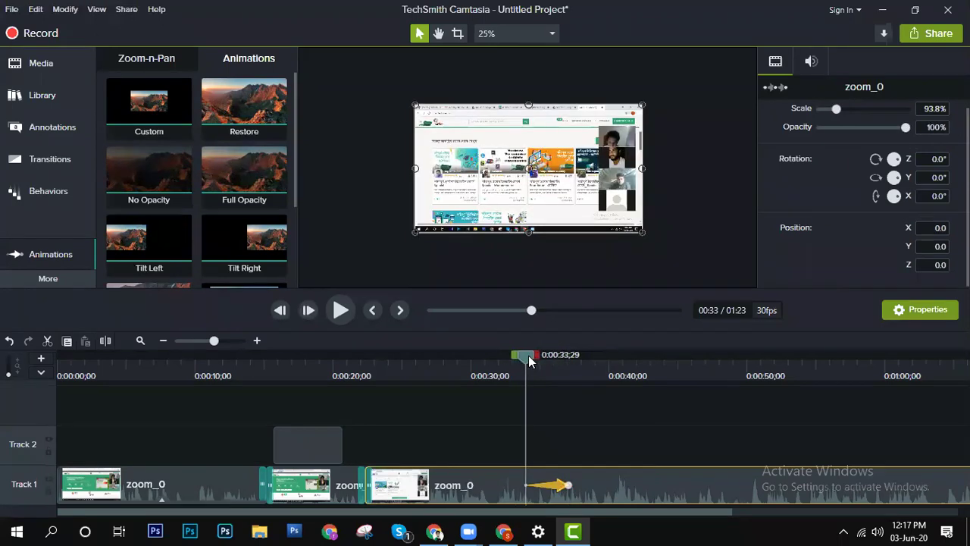
left_click(342, 310)
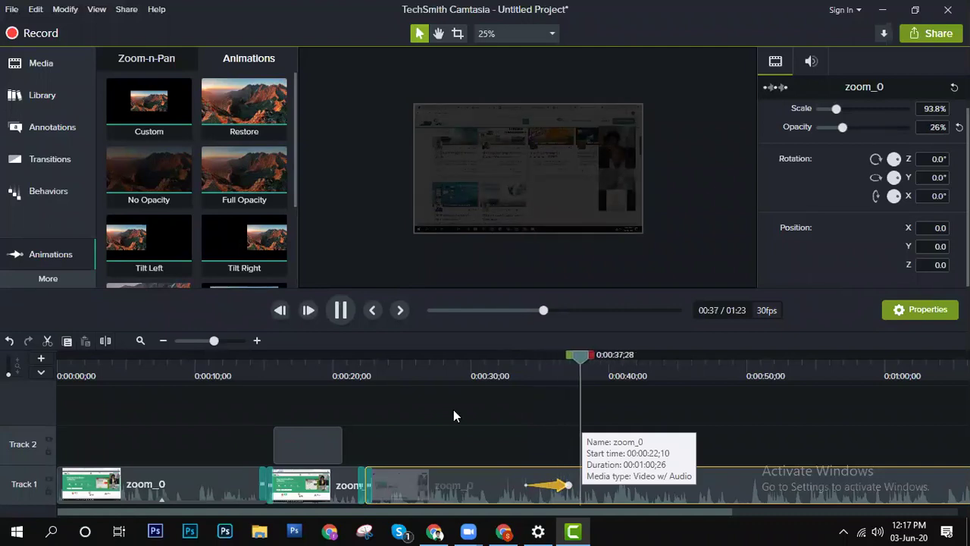
left_click(341, 311)
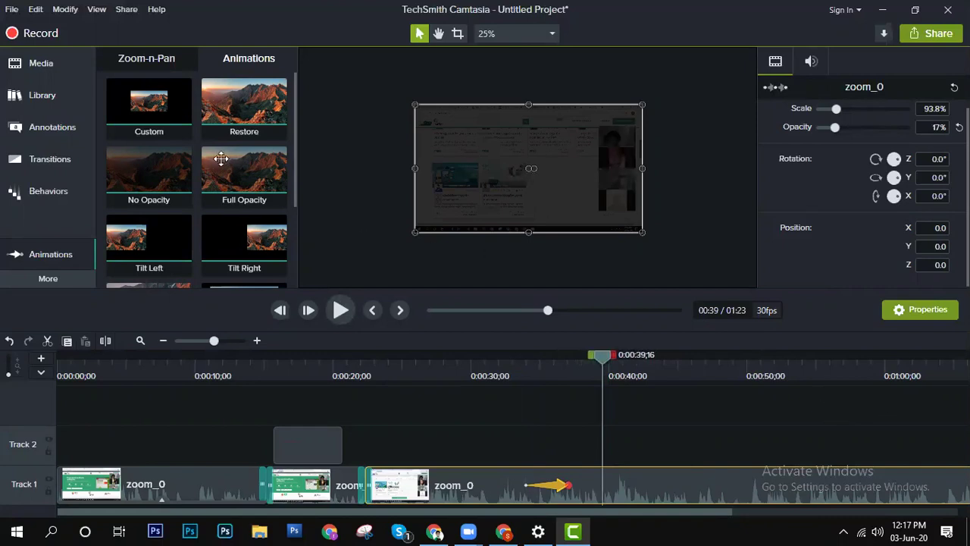
Step: Compare the clip's opacity at several points between the start and end of the animation arrow
scroll(228, 170, "down", 4)
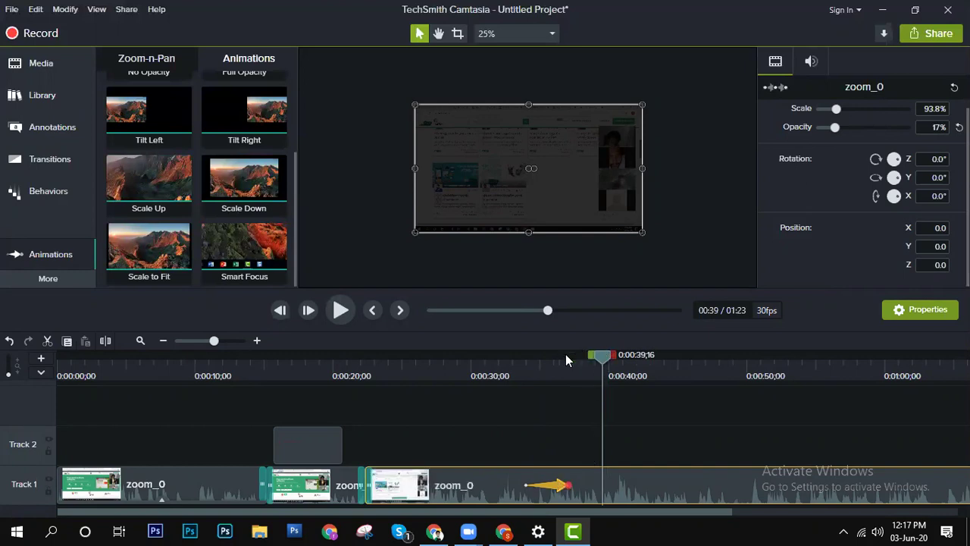
left_click(533, 362)
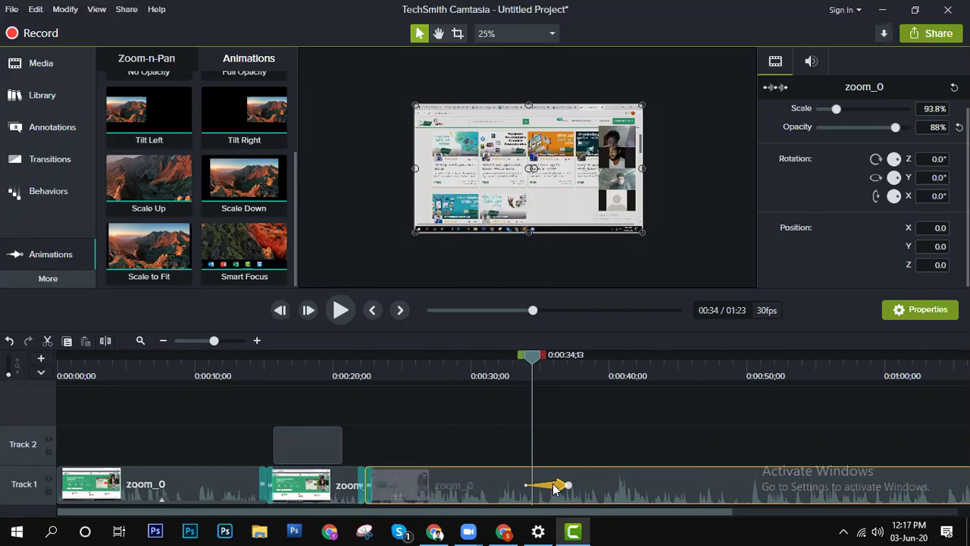
left_click(554, 487)
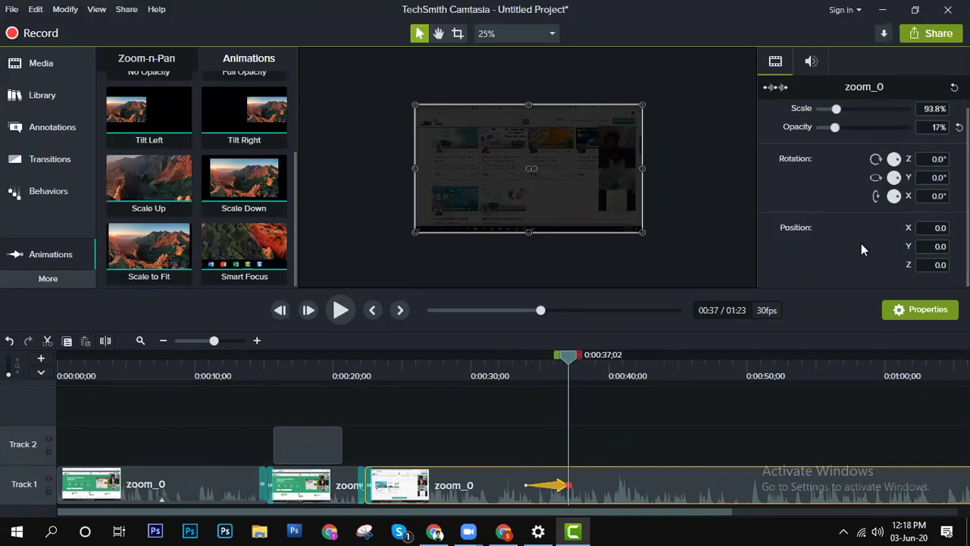
left_click(529, 358)
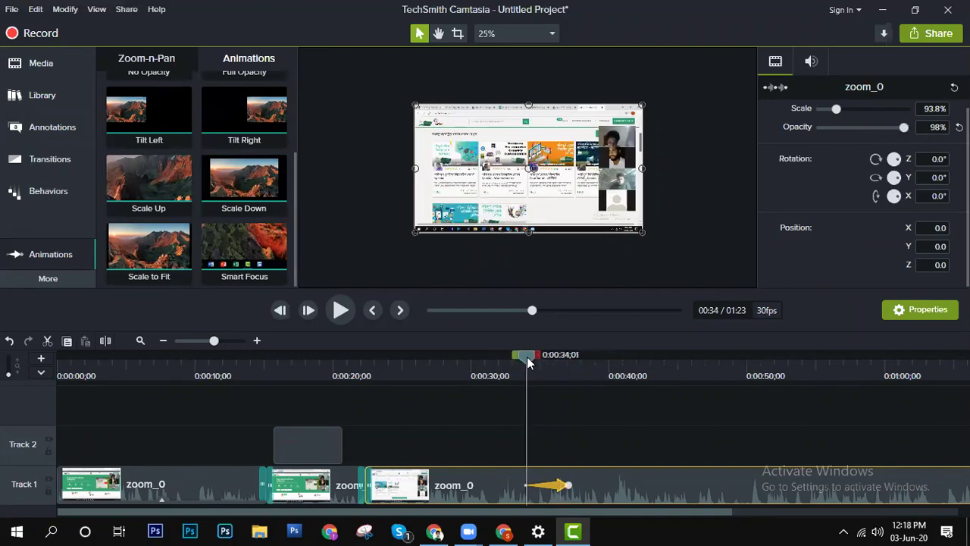
left_click(528, 360)
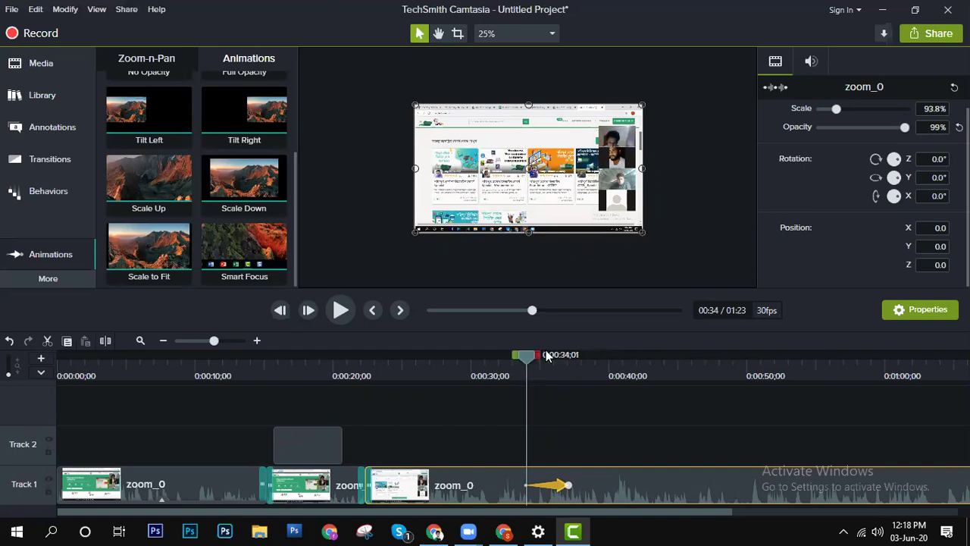
left_click(551, 357)
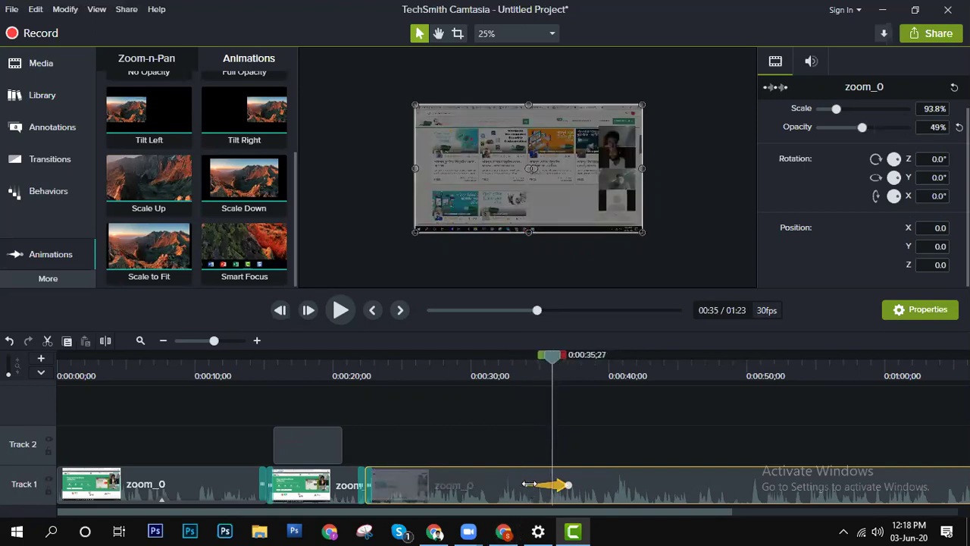
Step: Set the last zoom_0 clip's scale to 184% at the animation's start, 0:00:34;00
left_click(528, 484)
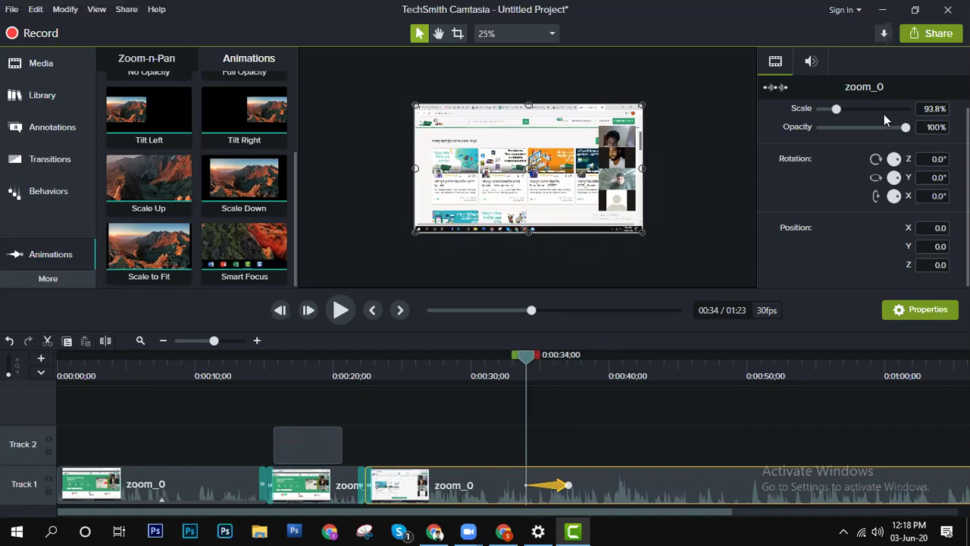
left_click(837, 110)
left_click_drag(837, 109, 841, 112)
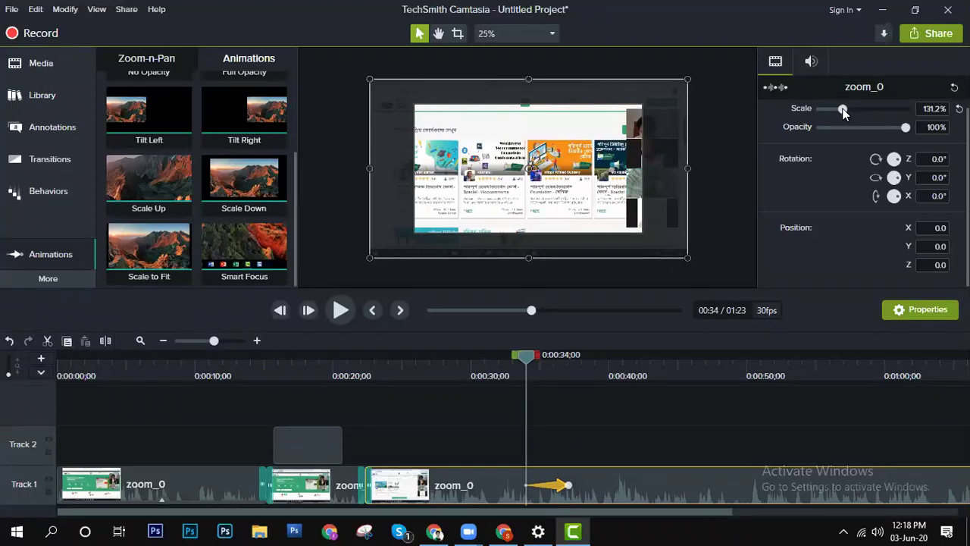
left_click_drag(843, 111, 841, 112)
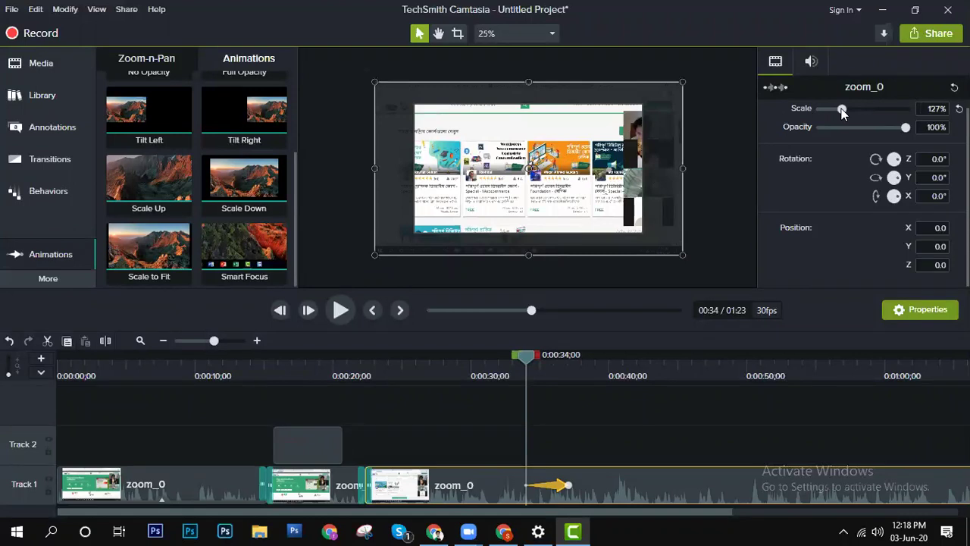
left_click_drag(841, 112, 843, 108)
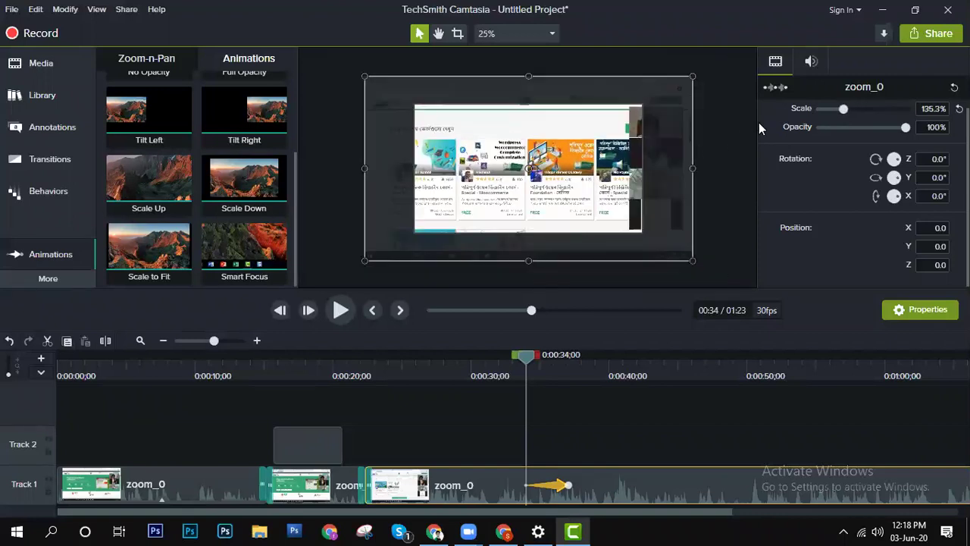
left_click(838, 107)
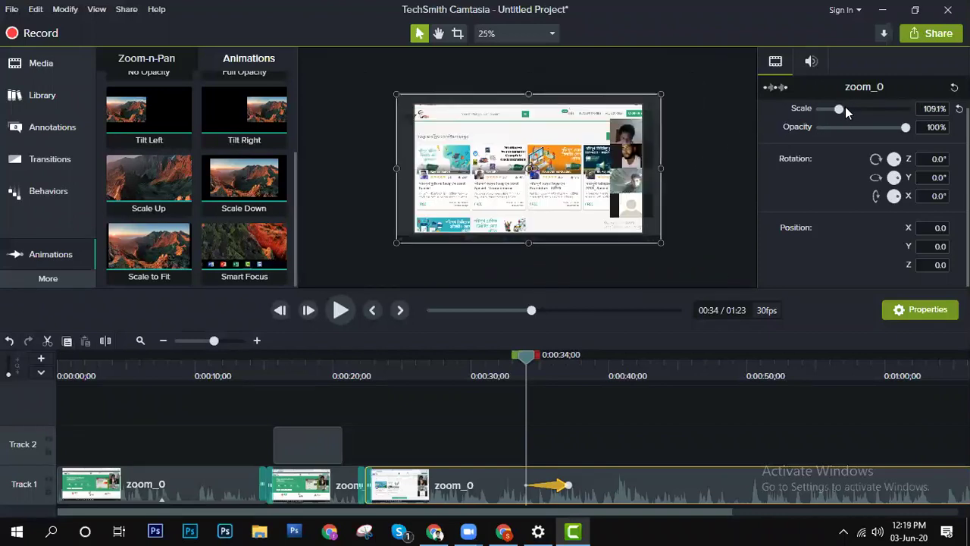
left_click_drag(839, 110, 850, 109)
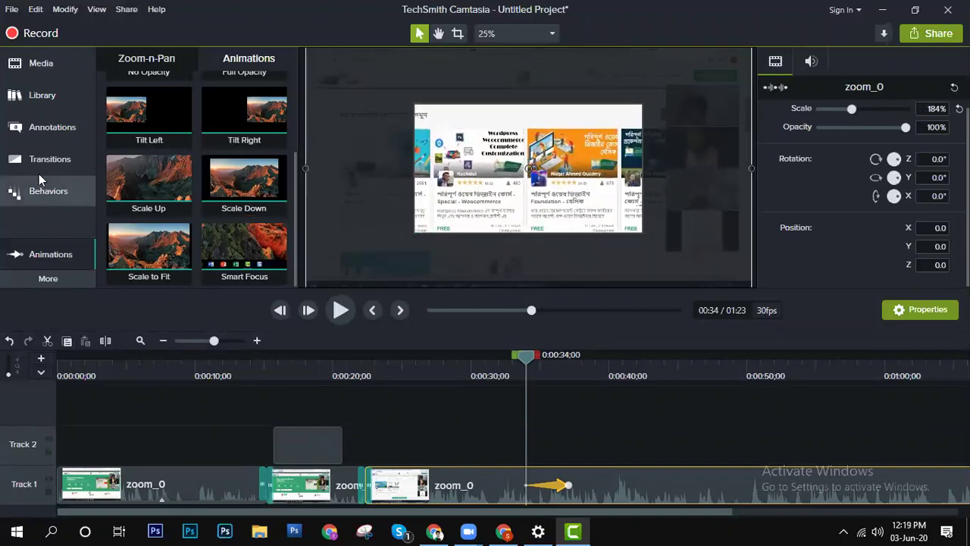
Step: Add an unfilled rectangle annotation at 0:00:34;00 and size it to frame the orange course card
left_click(38, 126)
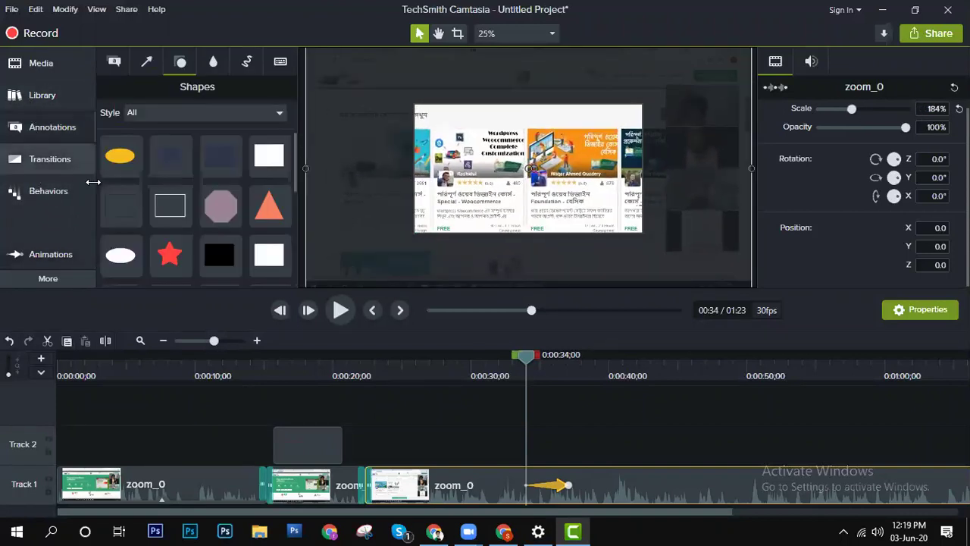
left_click(162, 196)
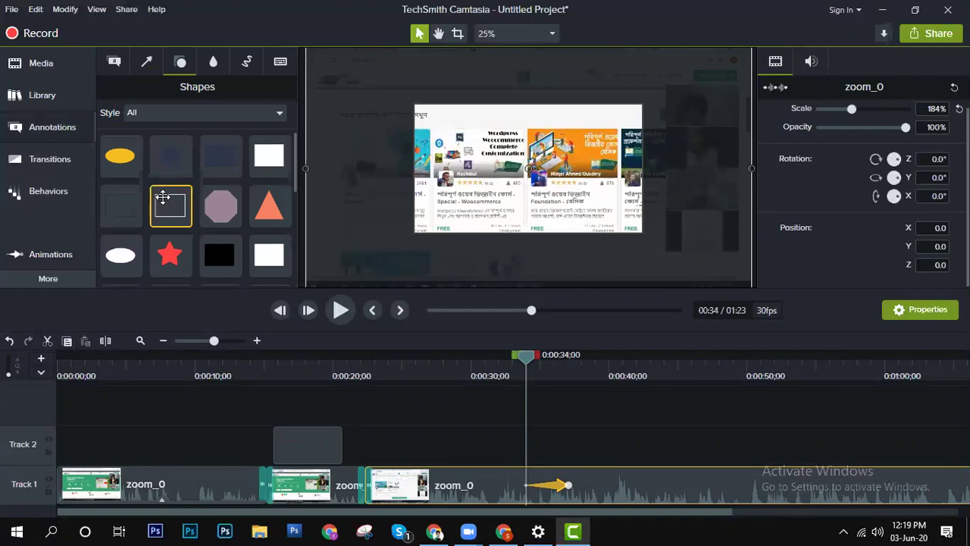
mouse_move(162, 196)
left_mouse_down()
mouse_move(528, 171)
mouse_move(572, 193)
mouse_move(562, 179)
mouse_move(558, 196)
left_mouse_up()
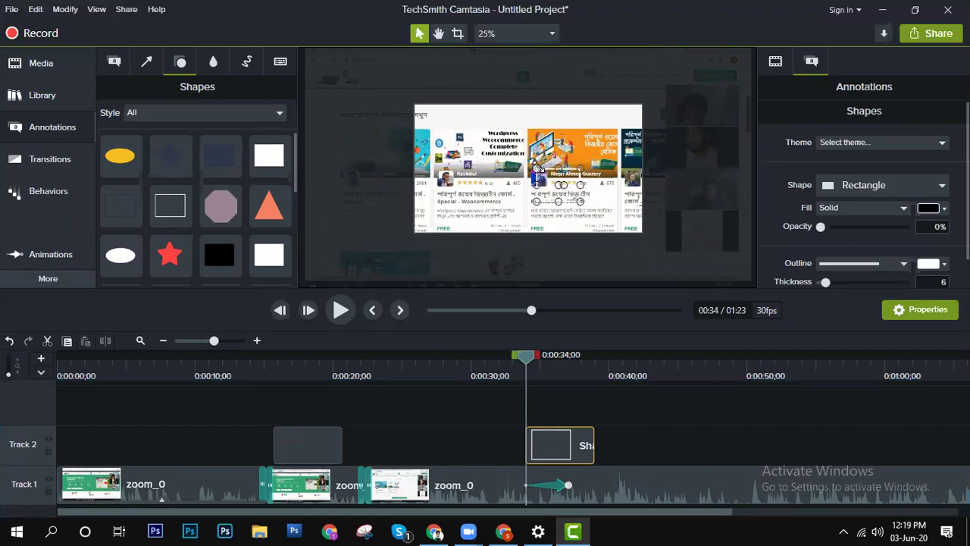
left_click_drag(535, 166, 531, 123)
left_click_drag(580, 201, 620, 230)
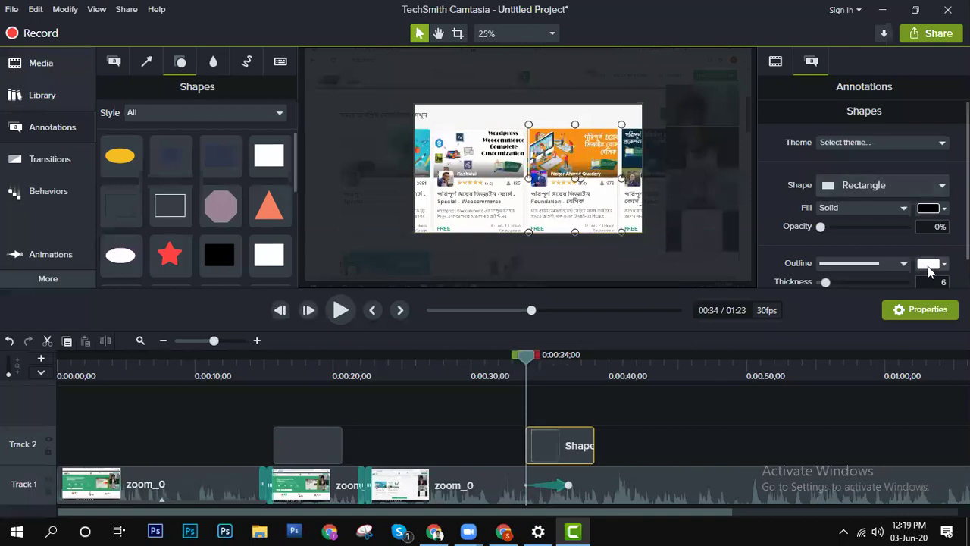
Step: Change the new rectangle's outline colour to red, #ED1717
left_click(901, 266)
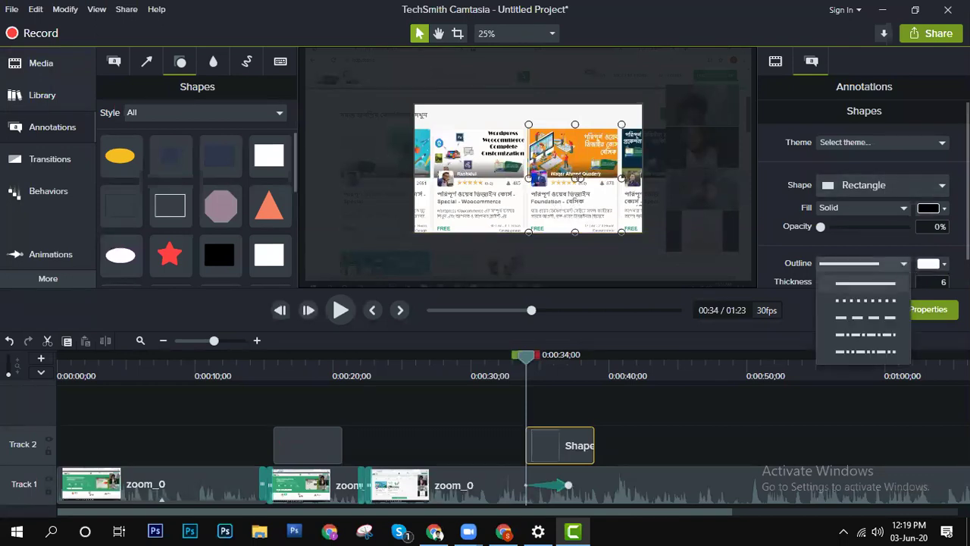
left_click(944, 265)
left_click(932, 264)
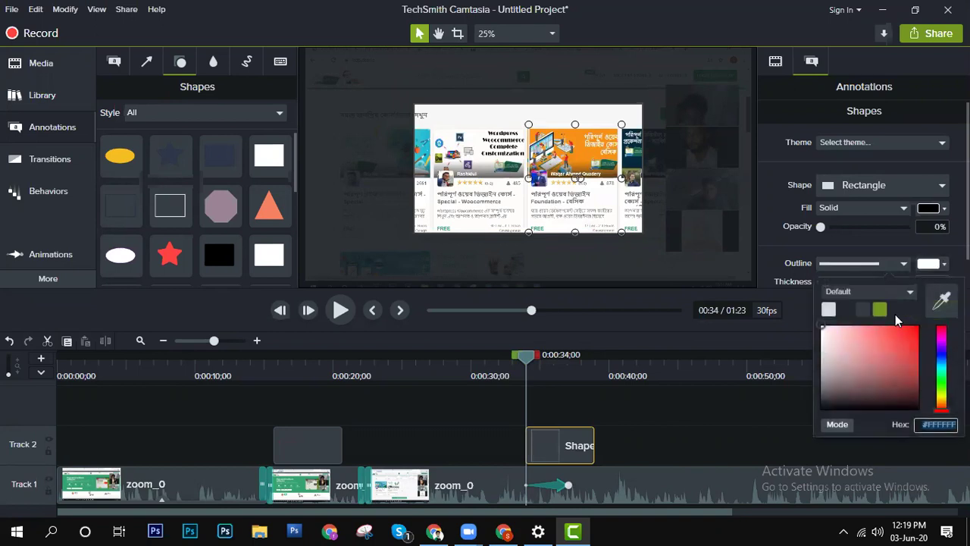
left_click(911, 338)
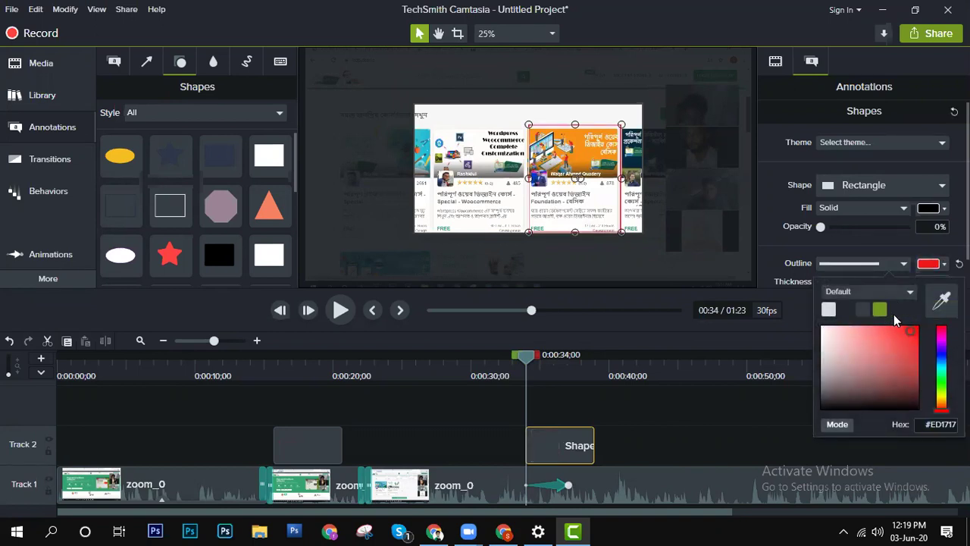
Step: Increase the red rectangle's outline thickness to 30, keeping the solid line style
left_click(902, 264)
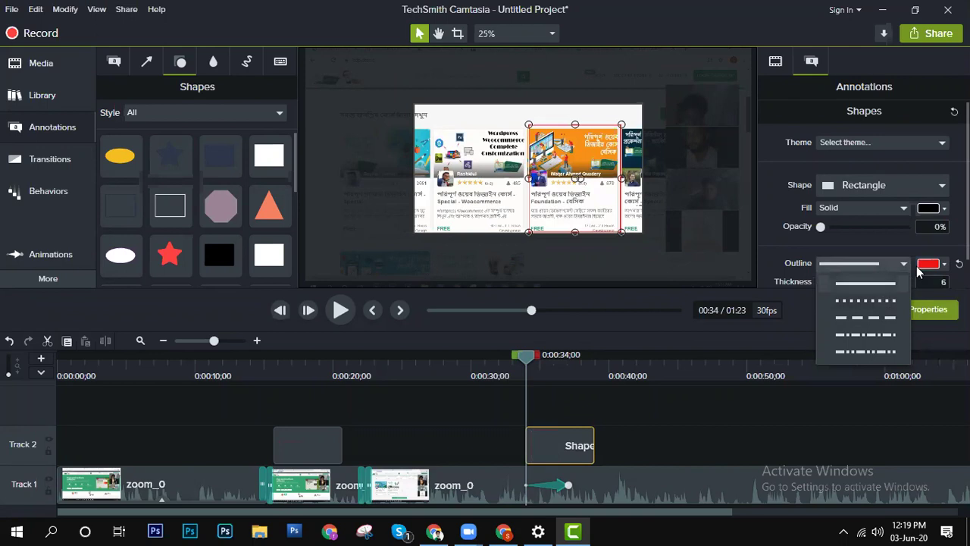
left_click(940, 284)
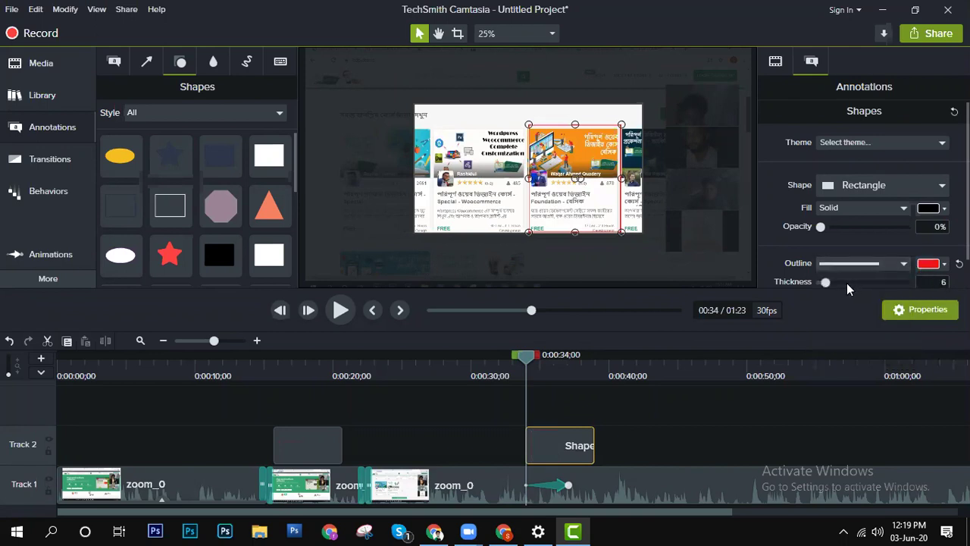
left_click(847, 282)
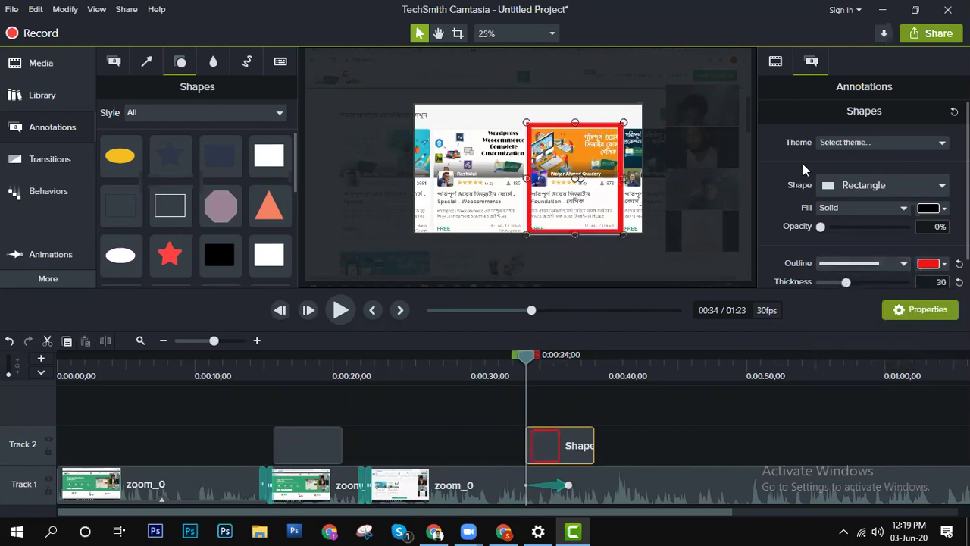
Step: Set the last zoom_0 clip's scale to 127% and opacity to 30% at the animation's end, 0:00:37;02
left_click(568, 484)
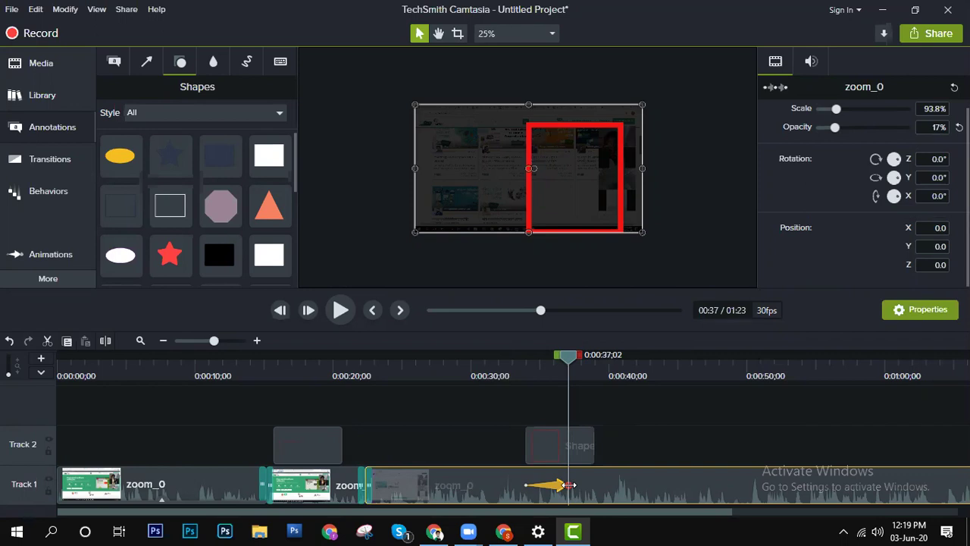
left_click(570, 485)
left_click_drag(841, 107, 843, 108)
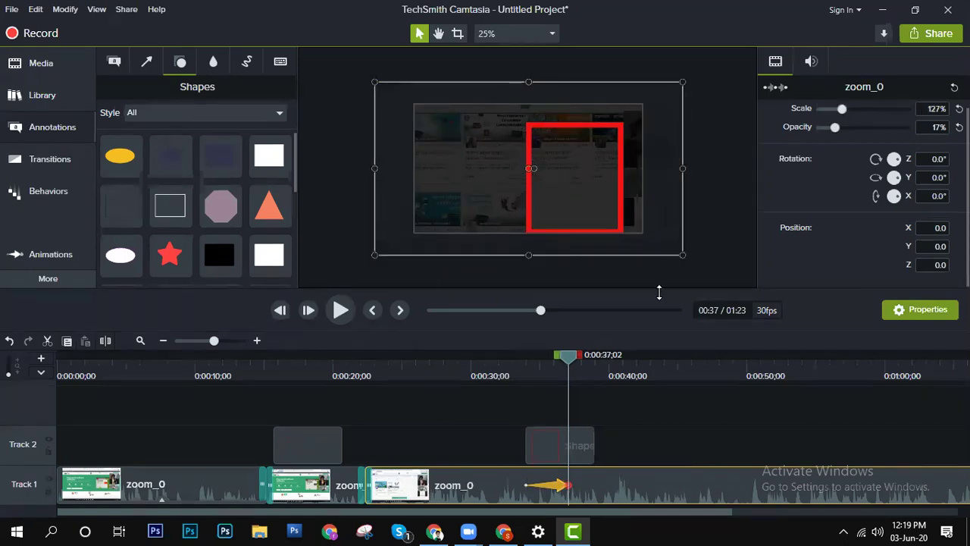
left_click_drag(834, 127, 844, 127)
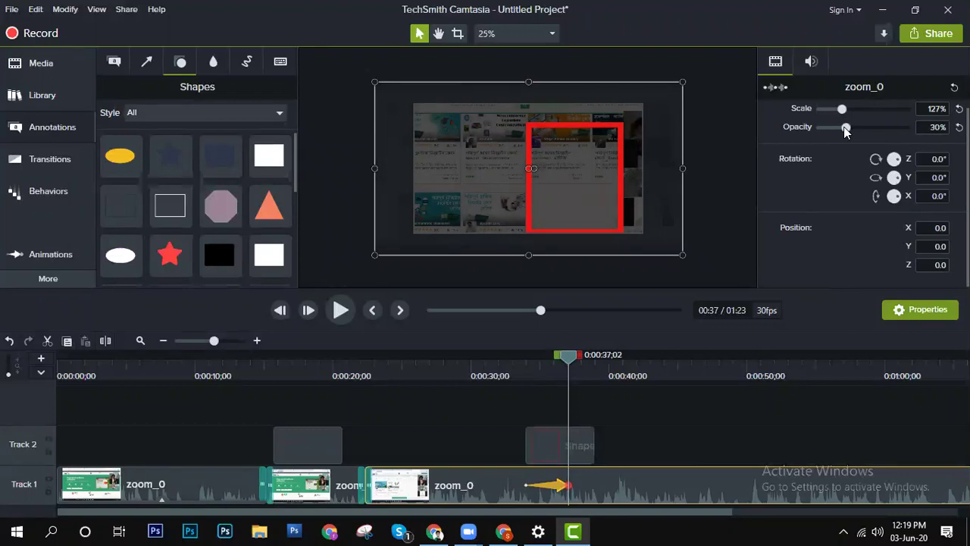
Step: Nudge the red rectangle so its edges align with the canvas's vertical centre line and lower border
left_click(579, 122)
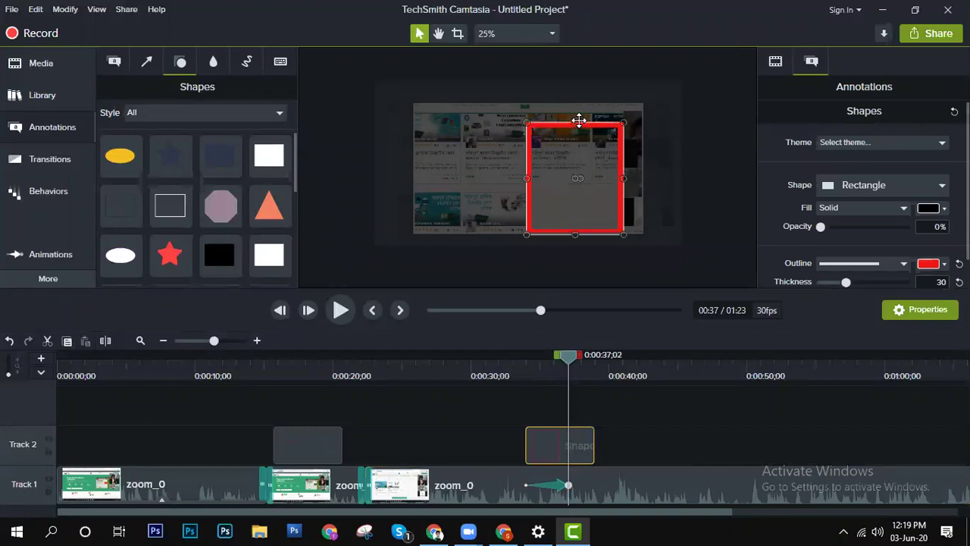
left_click_drag(579, 122, 579, 120)
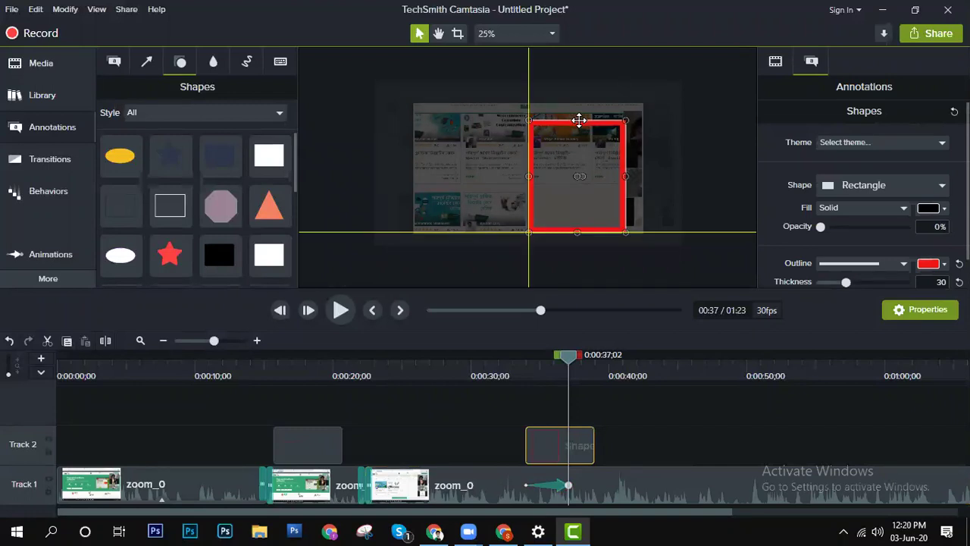
left_click_drag(579, 120, 579, 120)
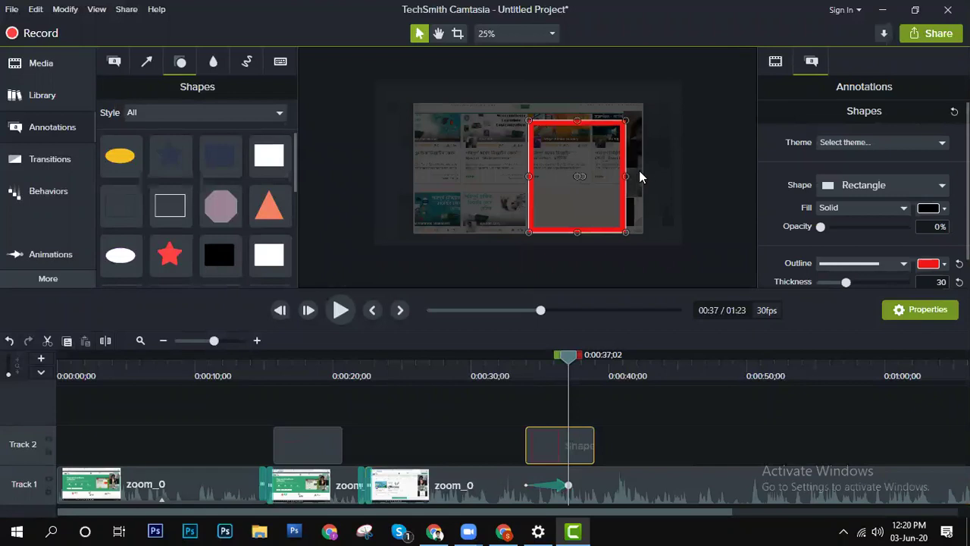
Step: Move the zoom_0 clip to X 88.0, Y -215.7 at the animation's end and play back the animation from about 0:00:33
left_click(636, 141)
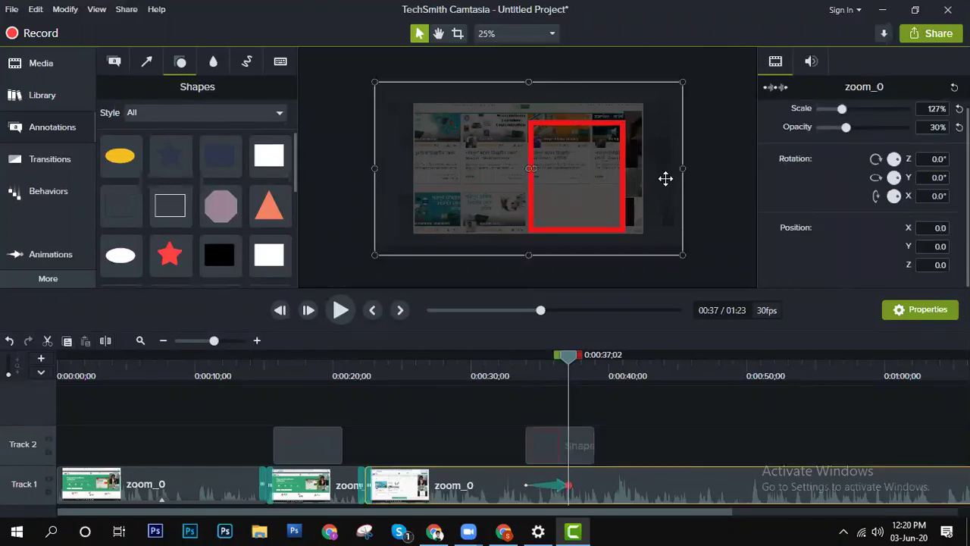
left_click_drag(665, 179, 681, 214)
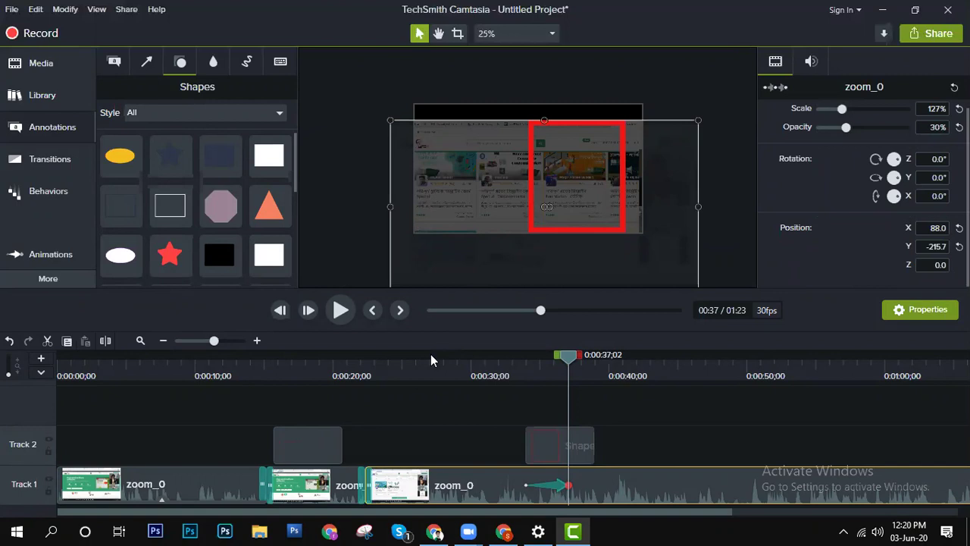
left_click_drag(569, 356, 519, 357)
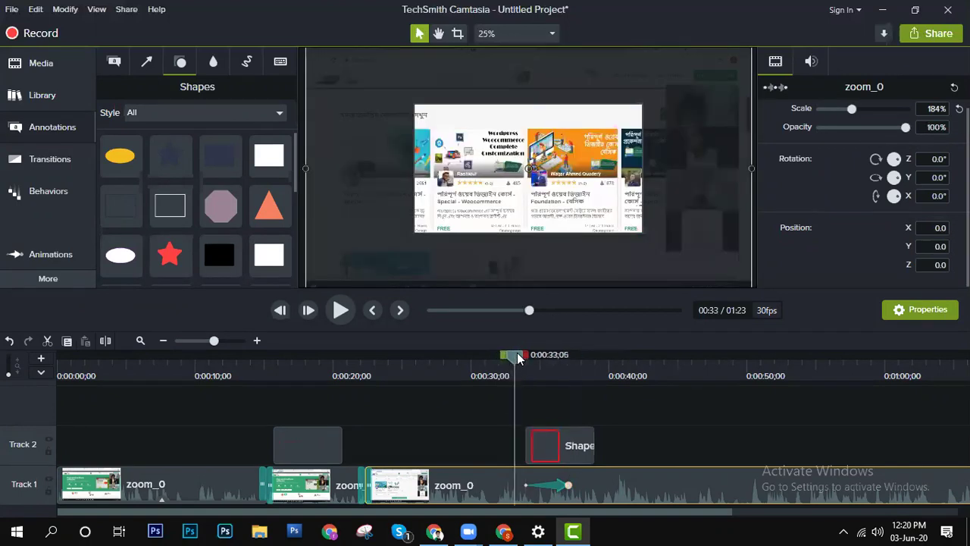
left_click(340, 310)
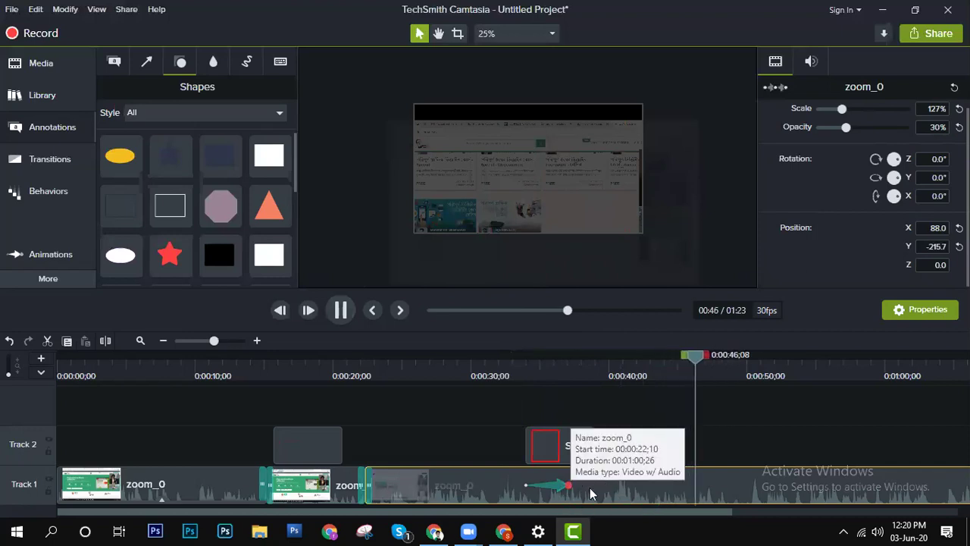
key("space")
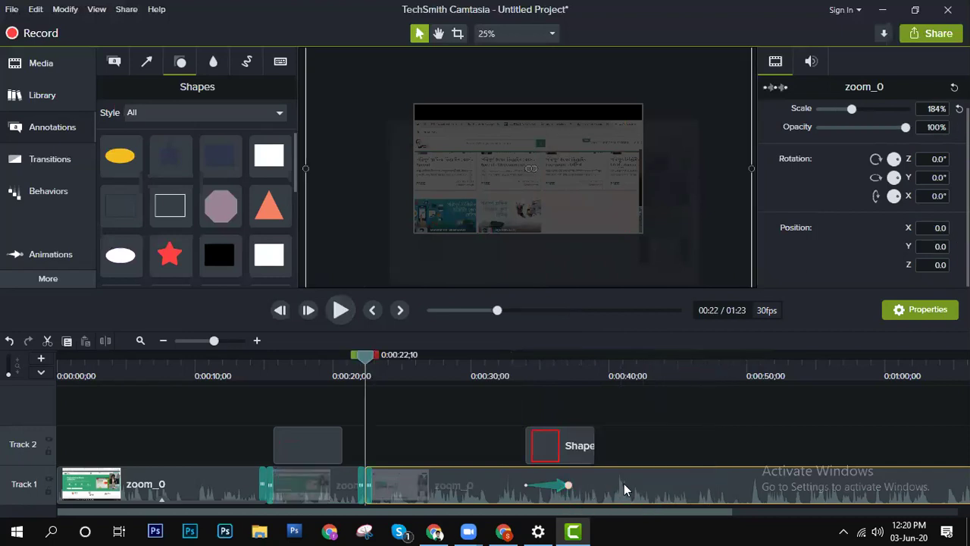
Step: Set the last zoom_0 clip's opacity to 100% at the animation's end
left_click(563, 485)
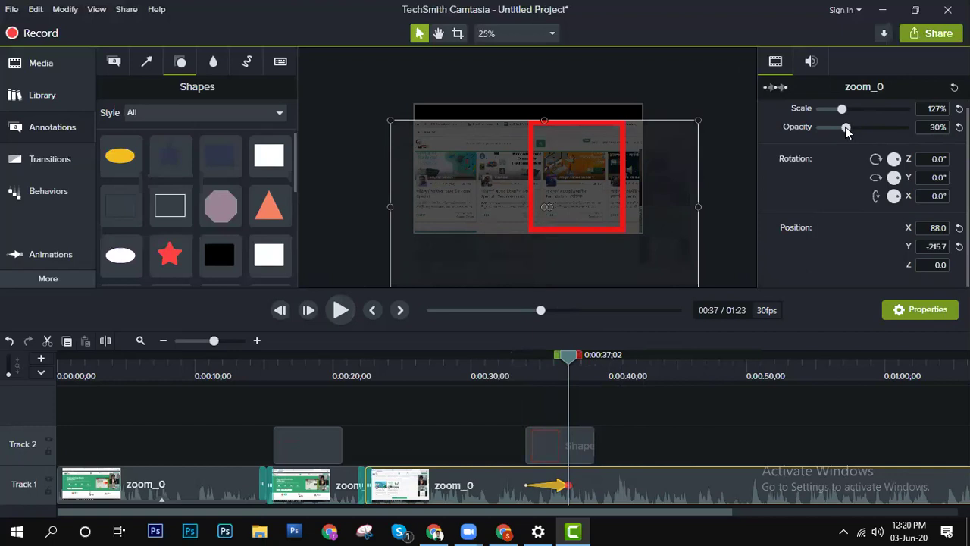
left_click_drag(847, 126, 904, 133)
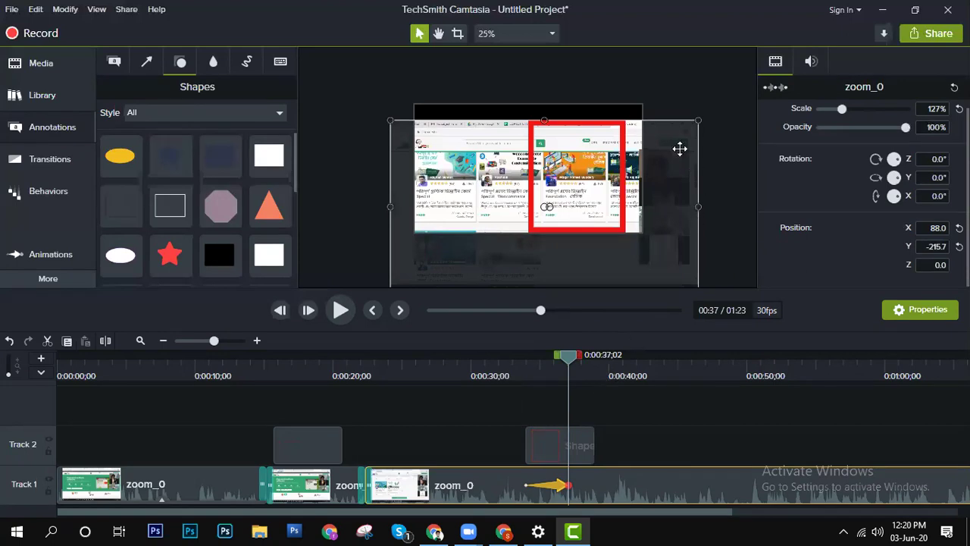
Step: Shrink the zoom_0 clip to 93.7% at the animation's end and reposition it at X 0.0, Y 3.8 to fit the canvas
left_click_drag(389, 120, 395, 104)
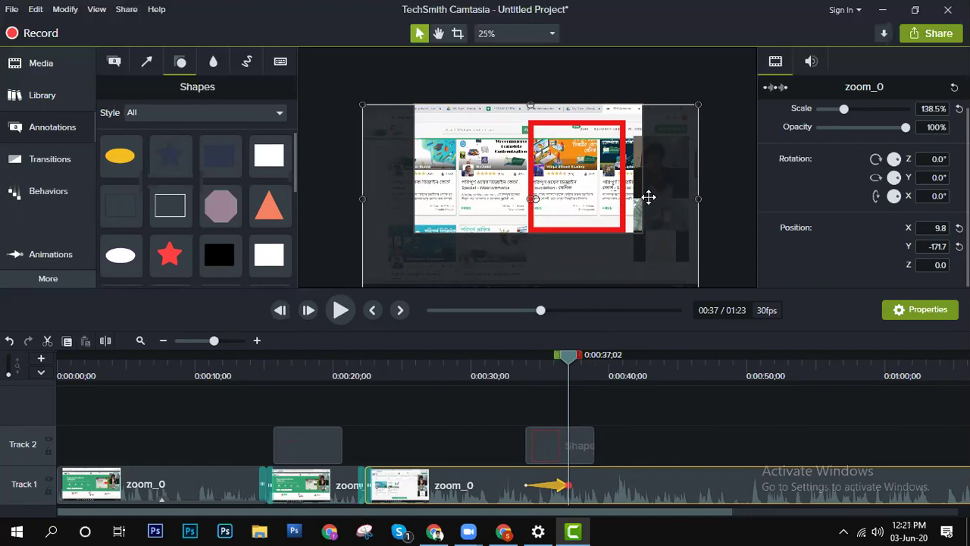
scroll(649, 197, "down", 3)
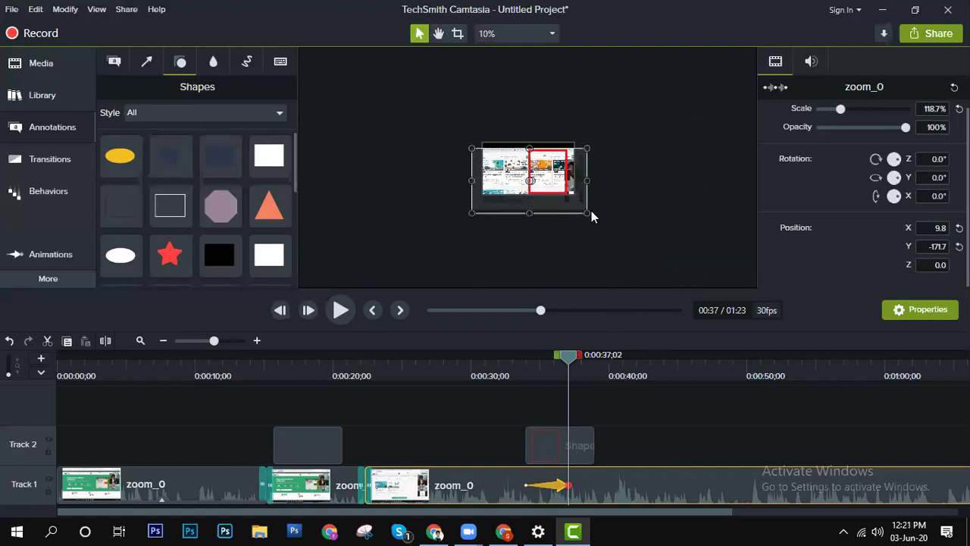
left_click_drag(586, 214, 573, 199)
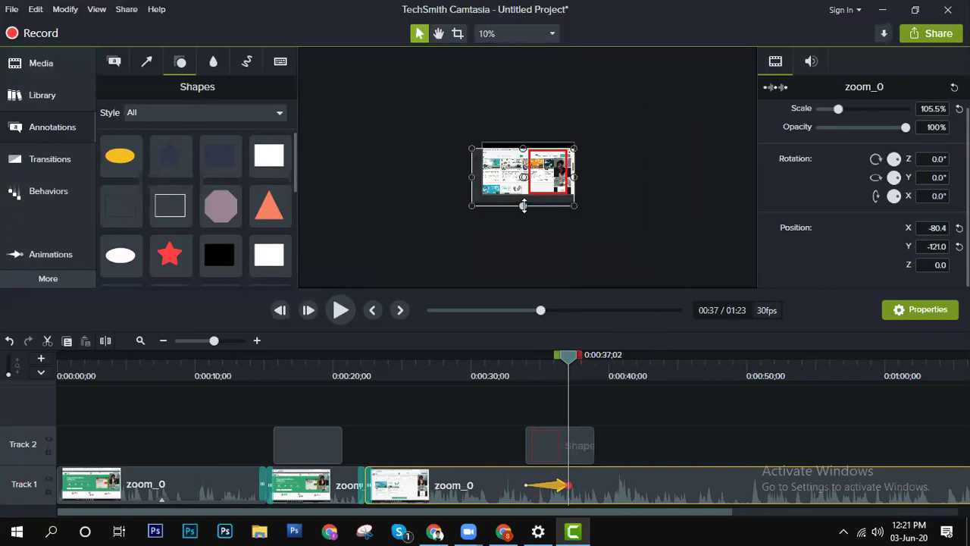
left_click_drag(468, 147, 485, 149)
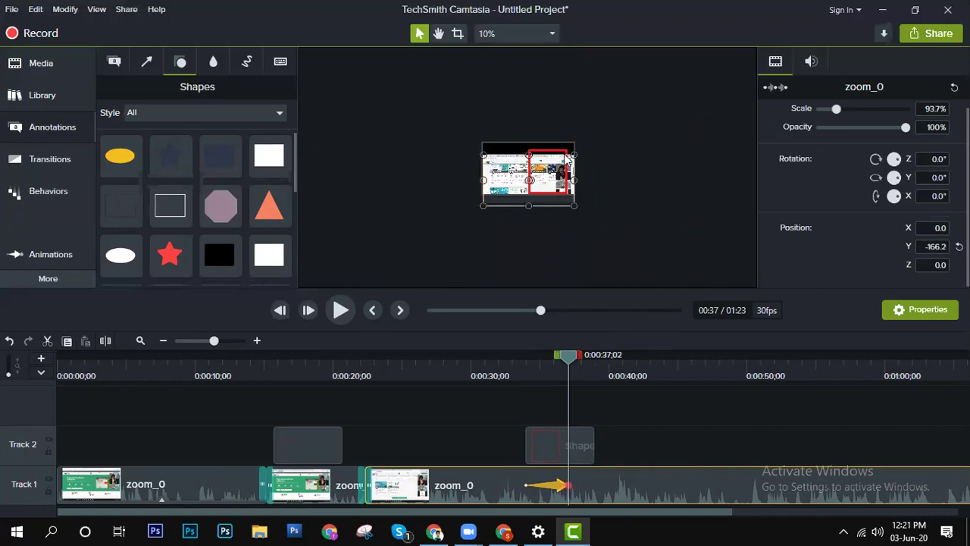
mouse_move(557, 157)
left_mouse_down()
mouse_move(557, 147)
mouse_move(556, 156)
left_mouse_up()
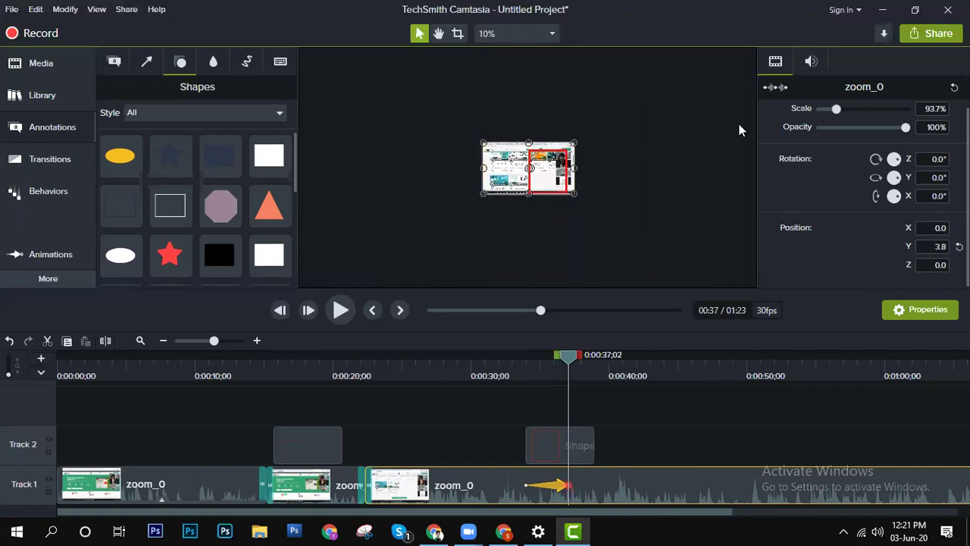
Step: Scale the zoom_0 clip to 146.5% at the animation's end and centre it on the canvas at X 0.0, Y 0.0
left_click_drag(838, 114, 854, 112)
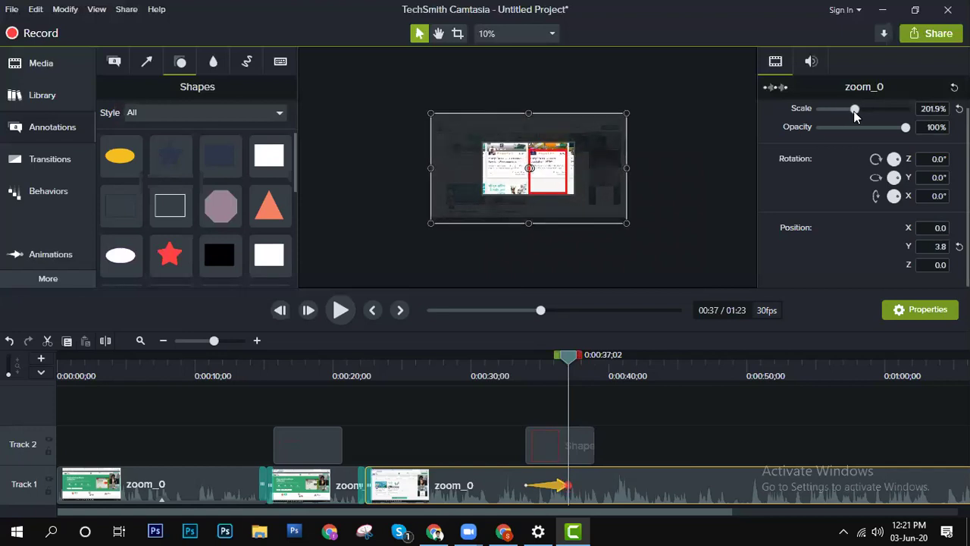
left_click_drag(854, 112, 860, 114)
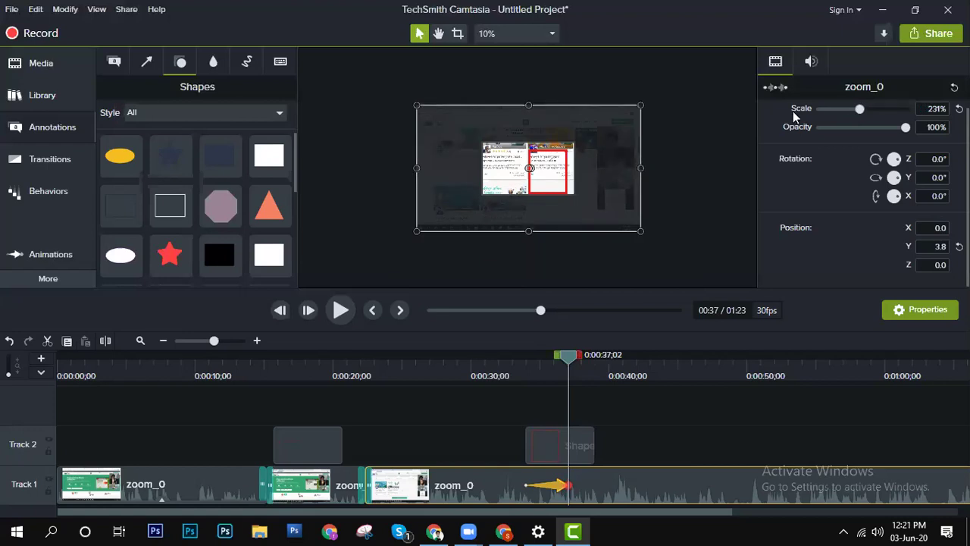
left_click(846, 108)
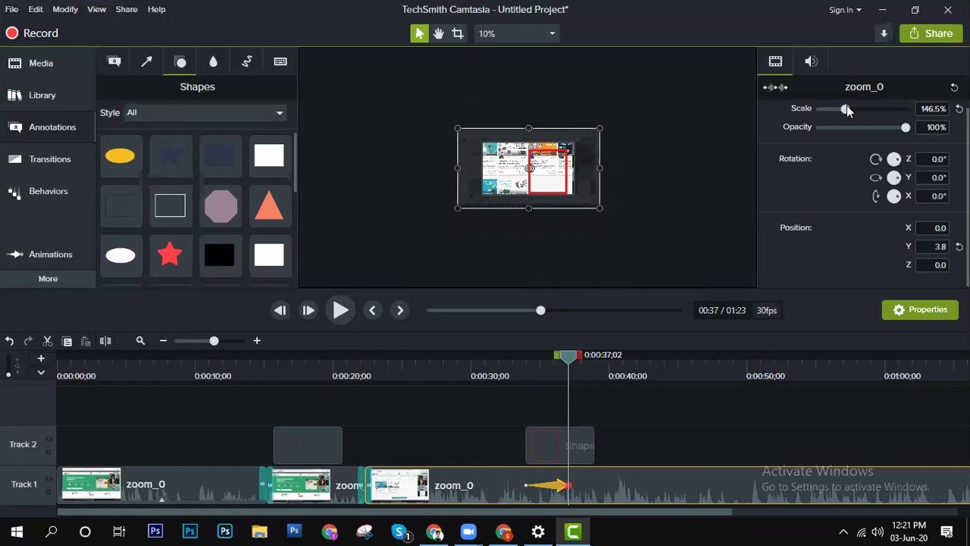
left_click_drag(550, 149, 551, 144)
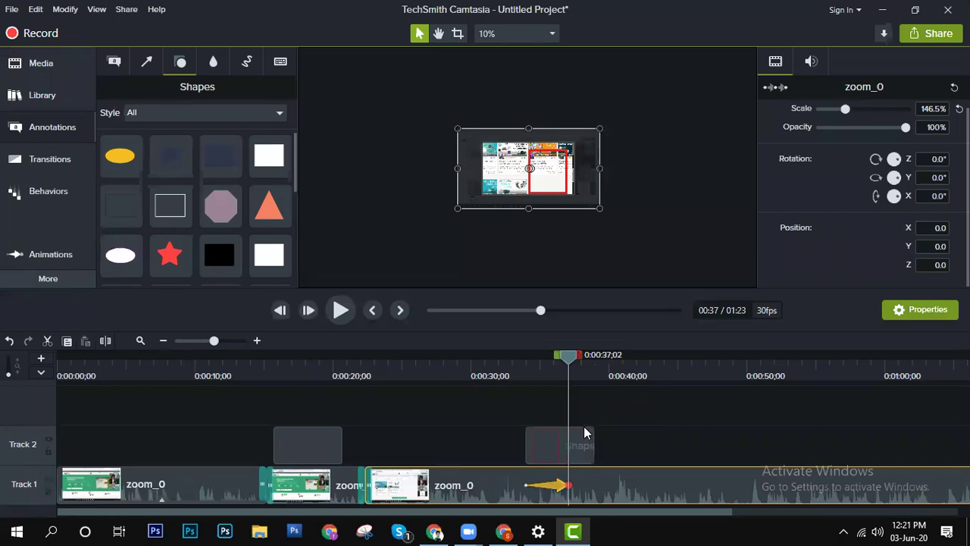
Step: Preview the revised scale animation and red rectangle by playing the timeline from 0:00:31;05
left_click(523, 485)
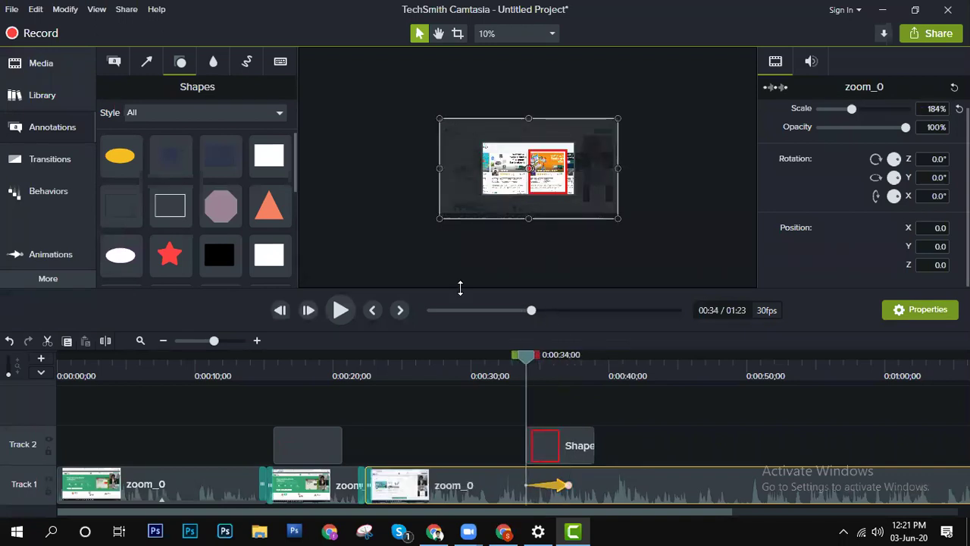
left_click(489, 467)
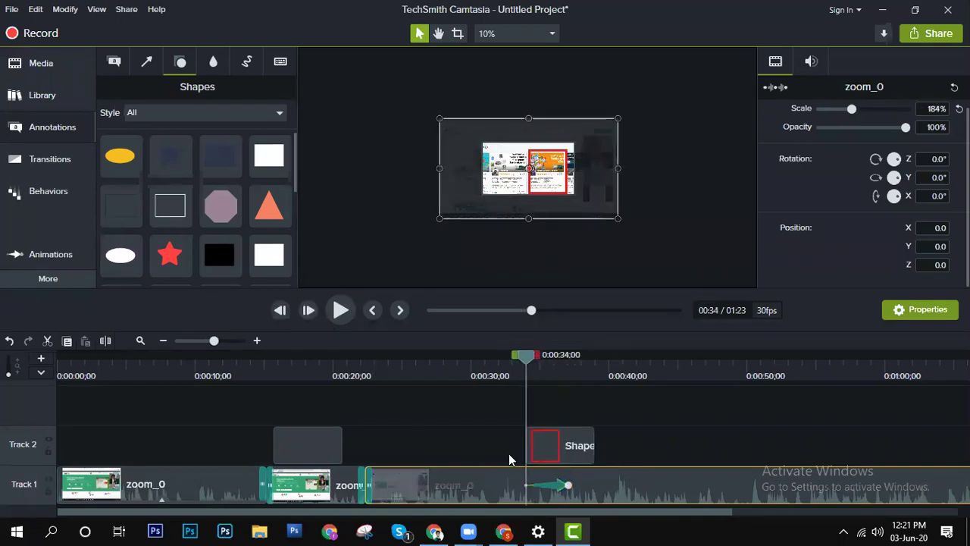
left_click_drag(520, 353, 487, 353)
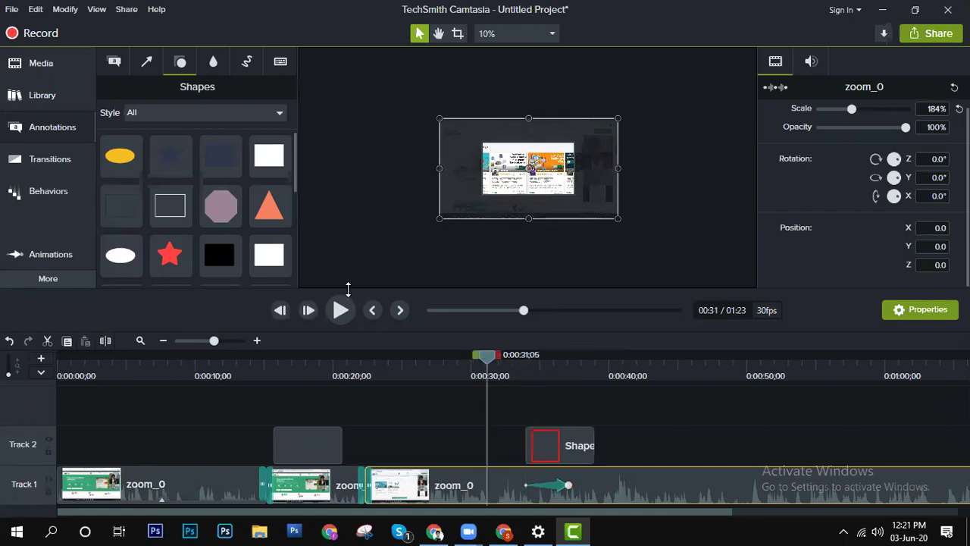
left_click(341, 311)
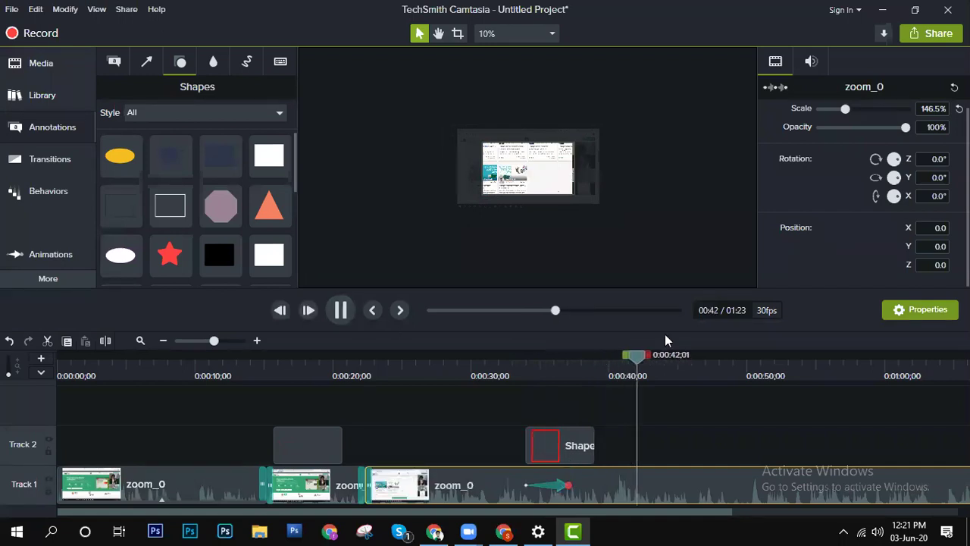
Step: Split the last zoom_0 clip at 0:00:37;29 and select the portion after the cut
left_click(648, 359)
left_click_drag(614, 354, 581, 361)
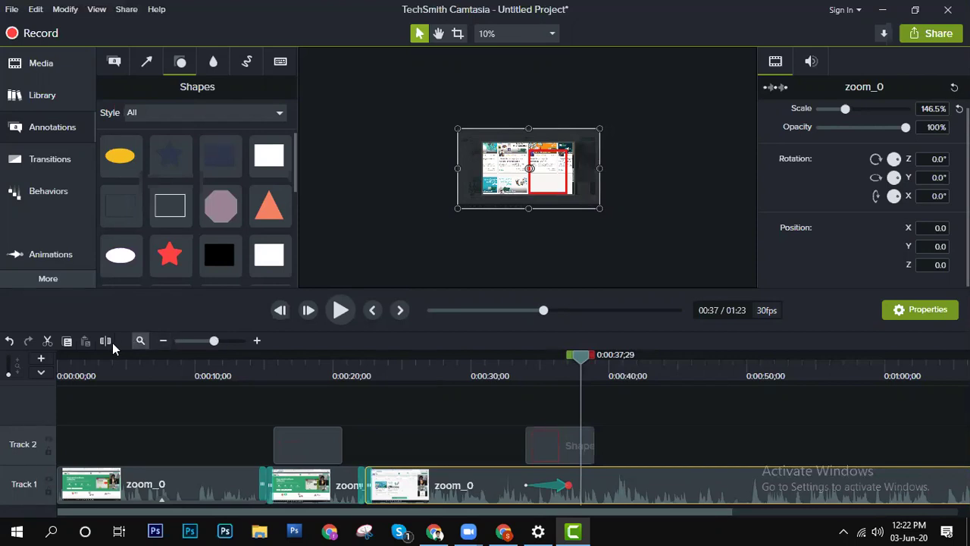
left_click(663, 486)
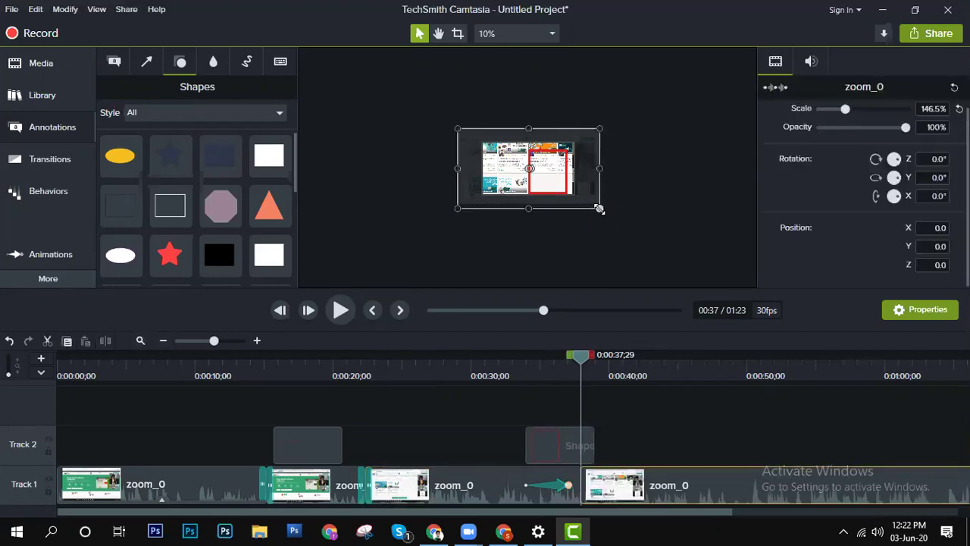
Step: Resize the newly split zoom_0 clip to 104% and position it at X 70.2, Y 8.0 so it covers the canvas
left_click_drag(598, 209, 584, 193)
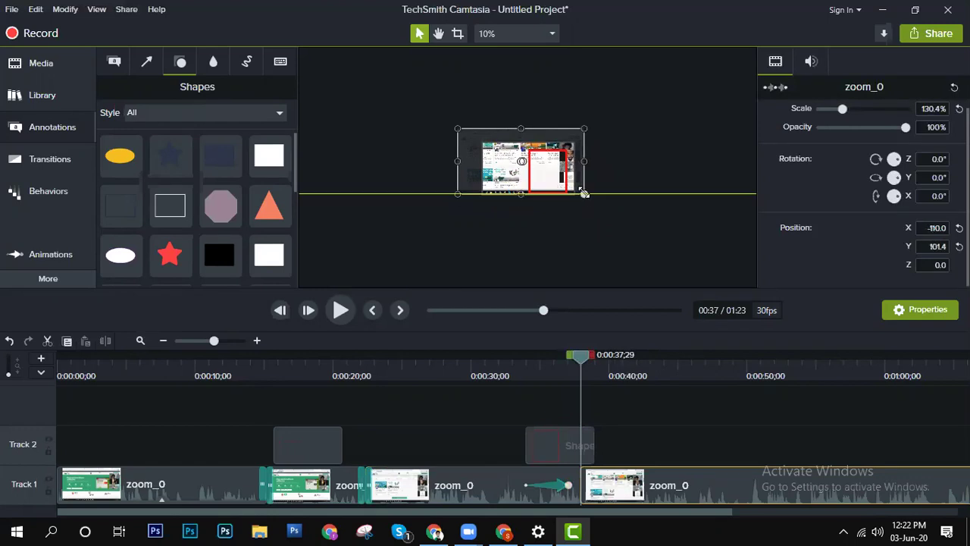
left_click_drag(584, 194, 581, 197)
key("alt")
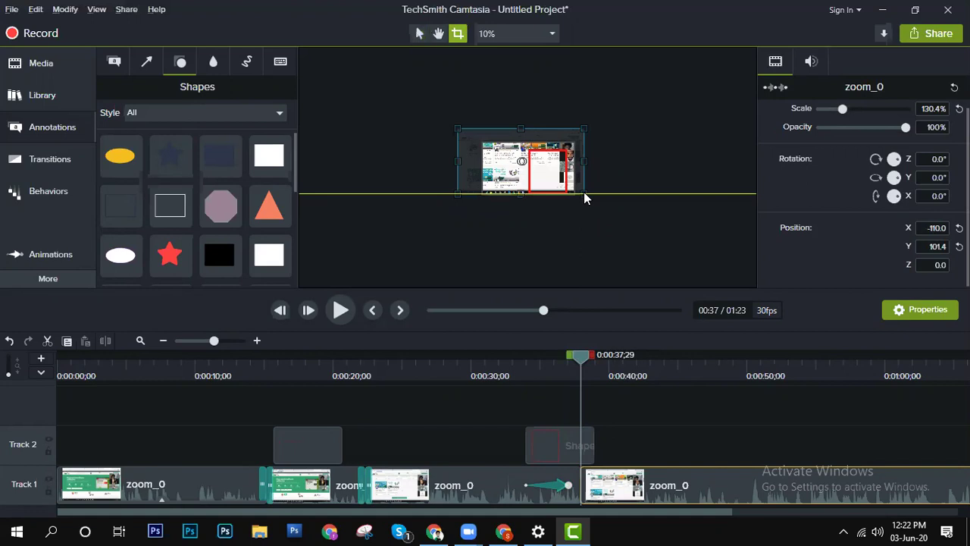
left_click_drag(457, 127, 478, 143)
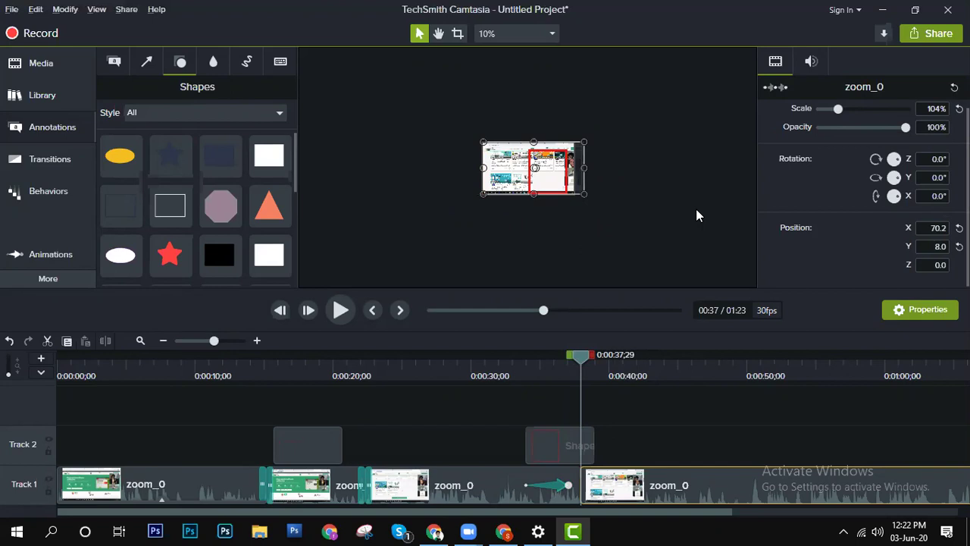
scroll(679, 210, "up", 5)
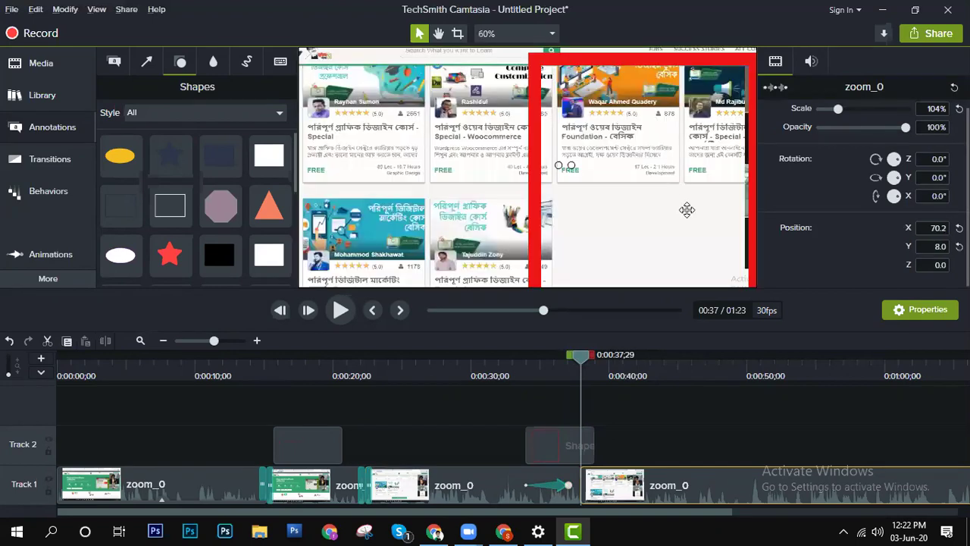
scroll(688, 212, "down", 3)
scroll(688, 205, "up", 3)
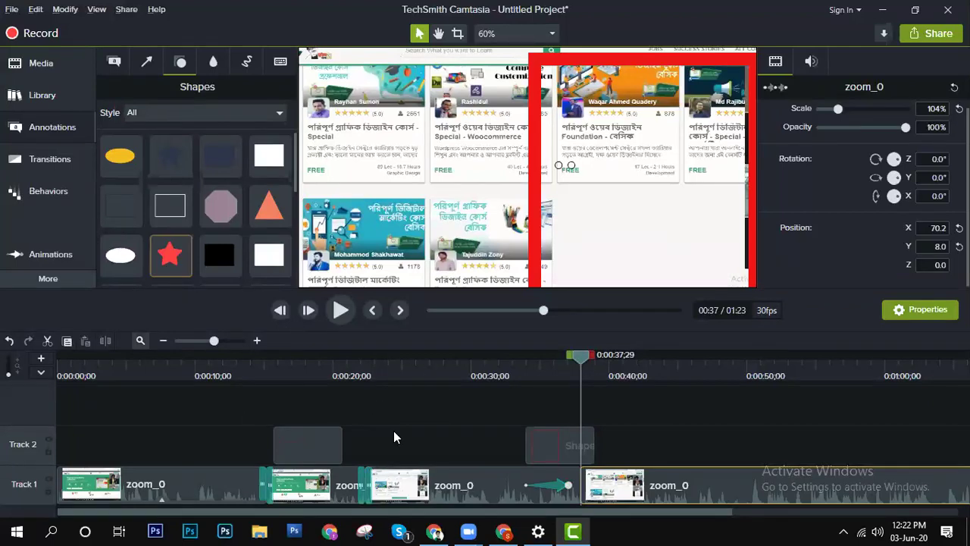
Step: Shift the red rectangle earlier to start at 0:00:32;02 and extend the zoom_0 animation's start back to the same time
mouse_move(553, 433)
left_mouse_down()
mouse_move(518, 430)
mouse_move(544, 434)
mouse_move(531, 426)
left_mouse_up()
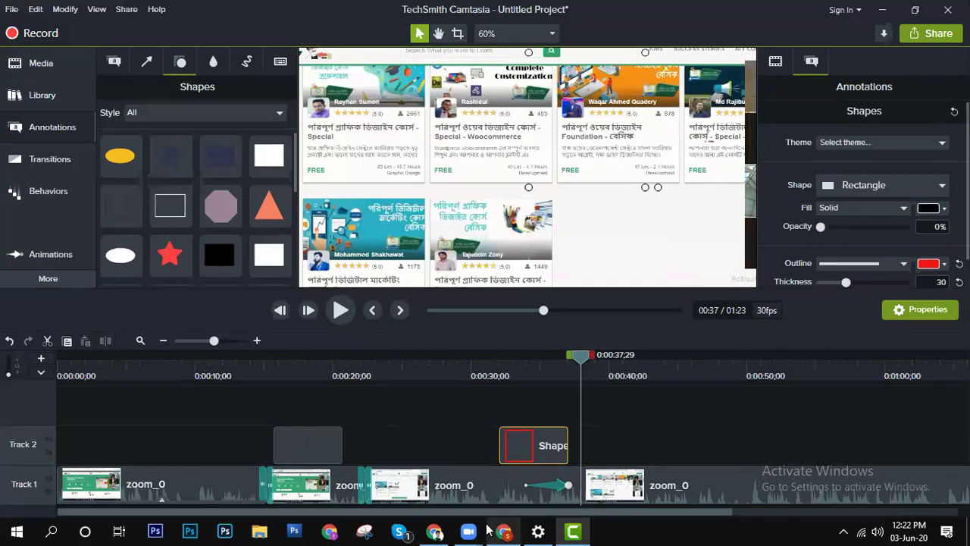
left_click(530, 486)
left_click(520, 484)
left_click_drag(521, 485, 493, 482)
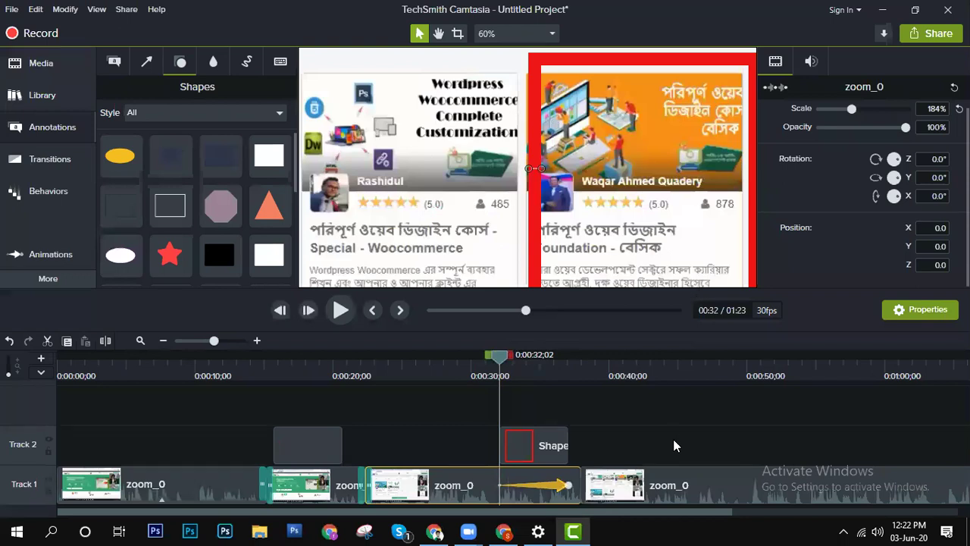
Step: Preview the timeline from 0:00:32;02 to 0:00:58;24, reducing the canvas magnification to 35% to see the whole frame
left_click(338, 312)
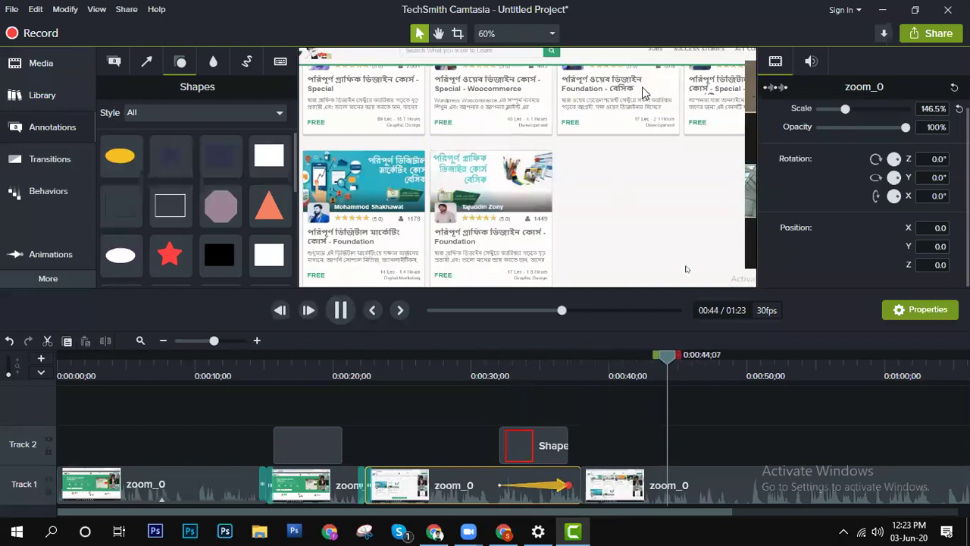
key("space")
scroll(606, 221, "up", 1)
scroll(606, 220, "down", 3)
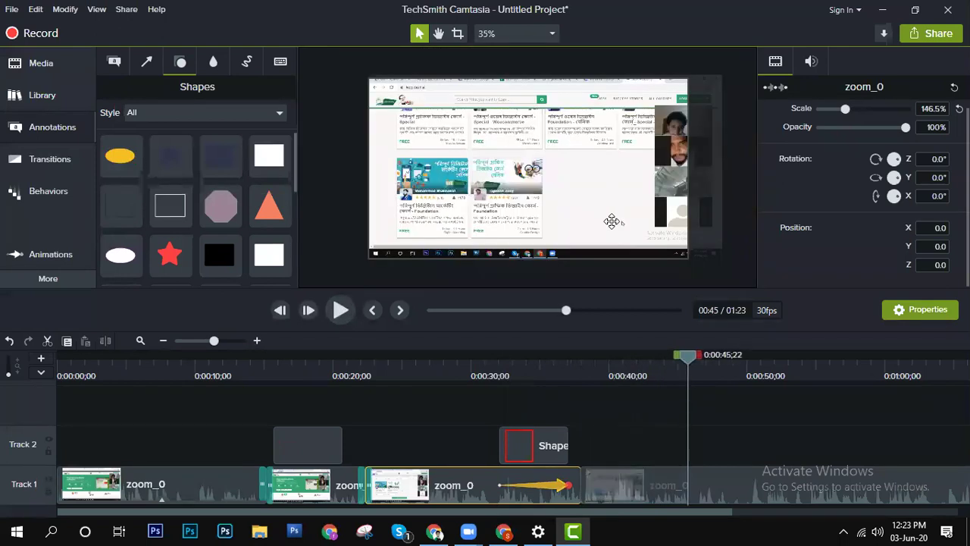
left_click(341, 310)
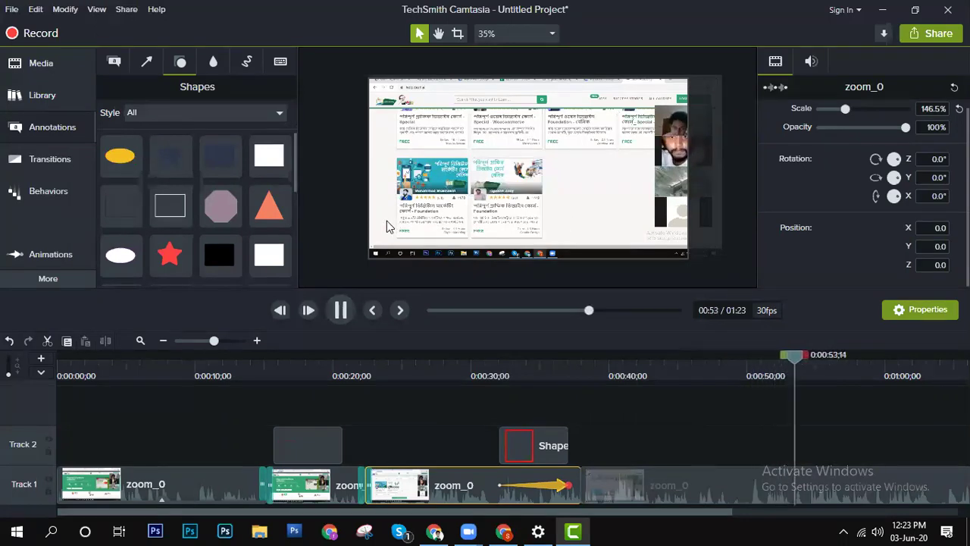
left_click(48, 279)
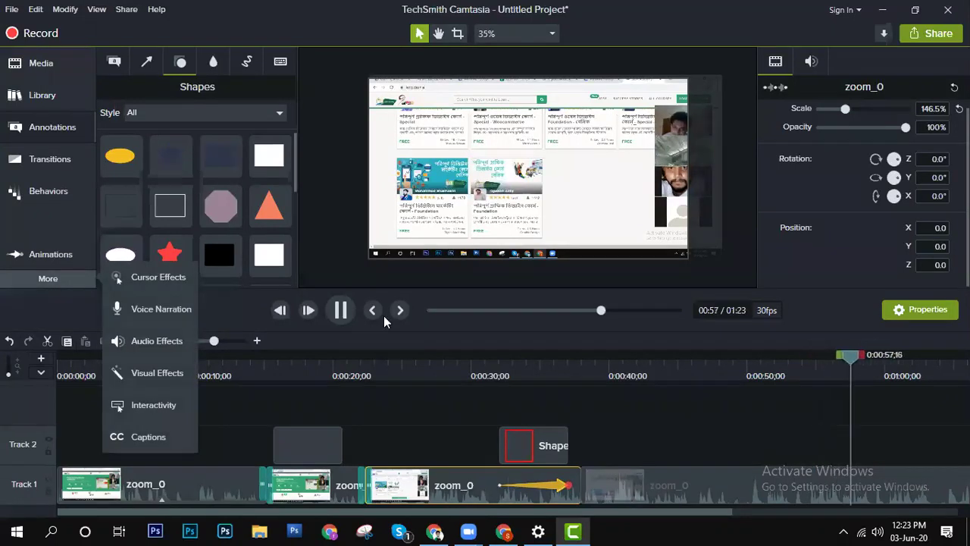
left_click(339, 310)
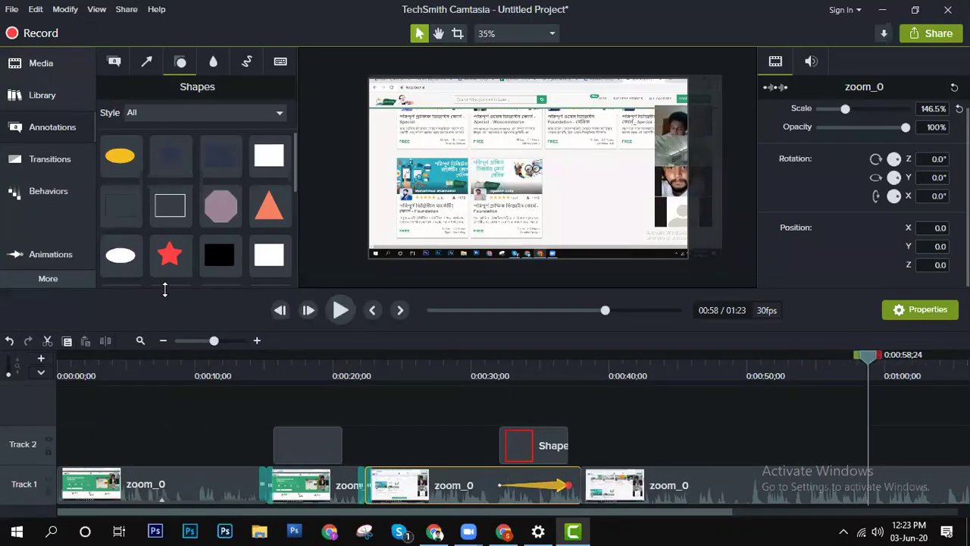
Step: Apply the Device Frame visual effect to the last zoom_0 clip on Track 1
left_click(68, 280)
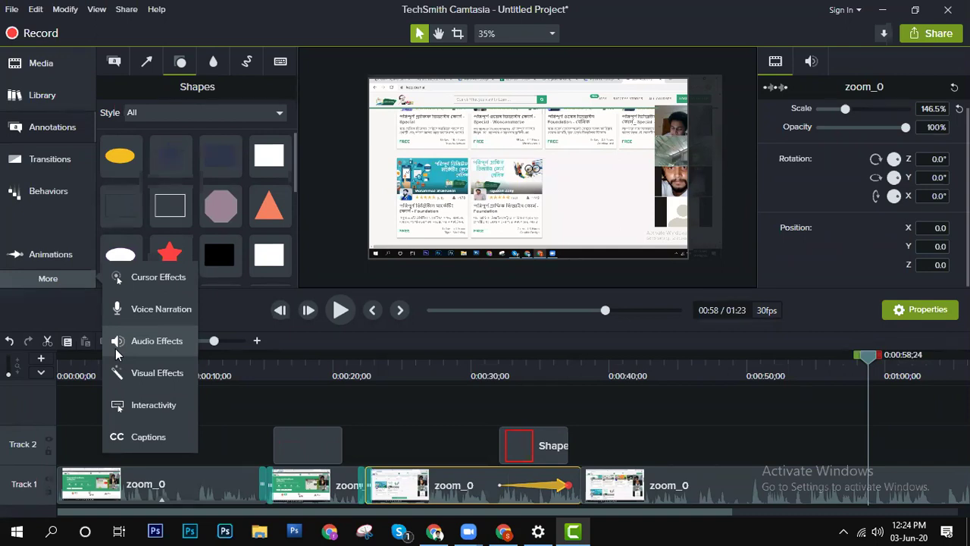
left_click(172, 375)
left_click_drag(177, 189, 348, 490)
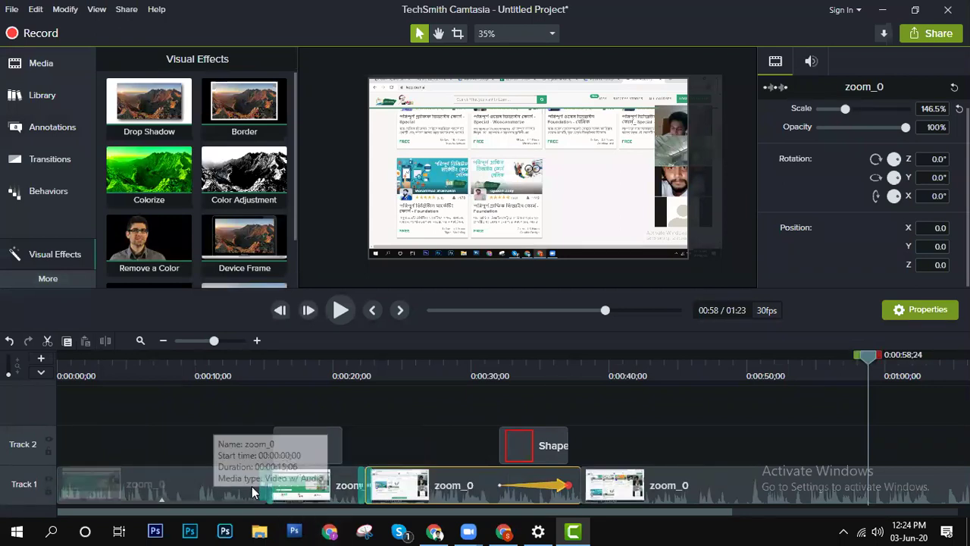
left_click(621, 491)
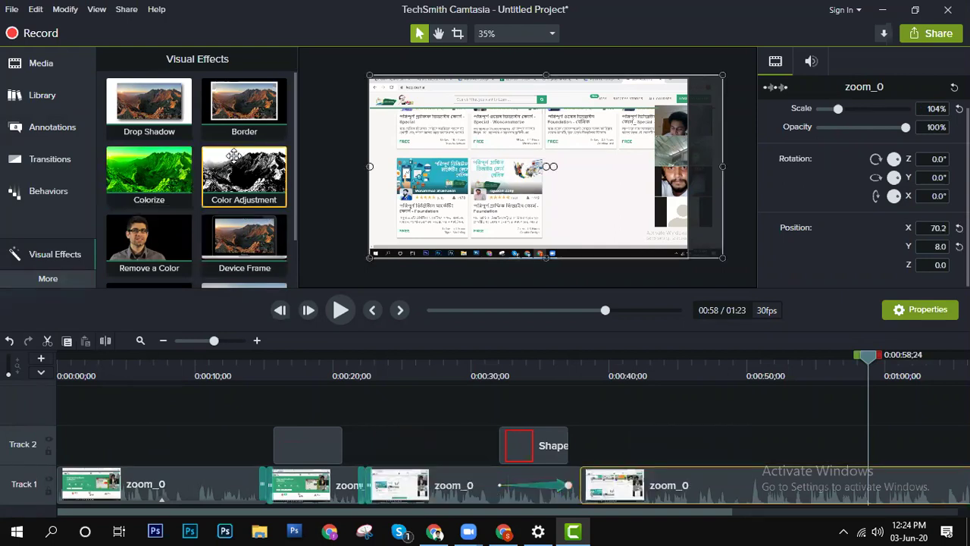
left_click_drag(612, 378, 675, 479)
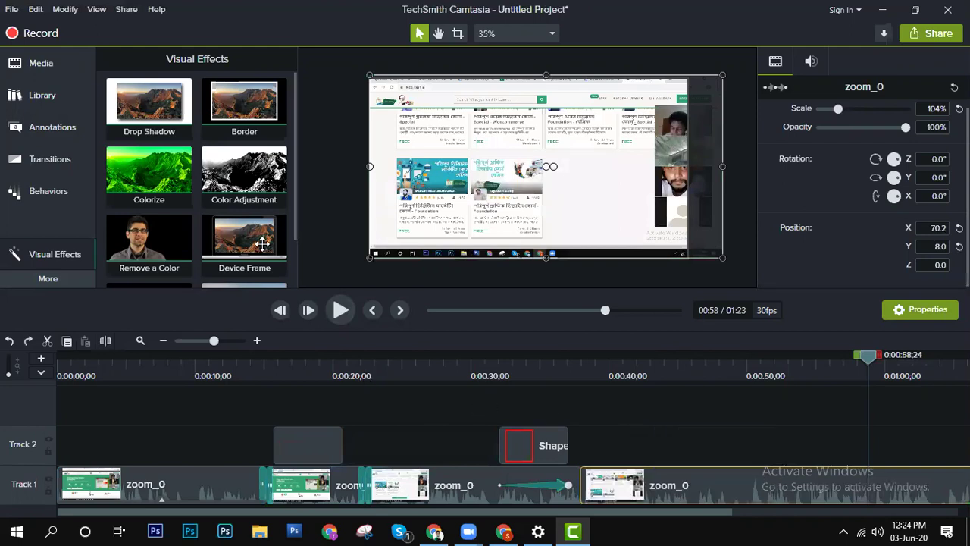
left_click_drag(251, 238, 641, 476)
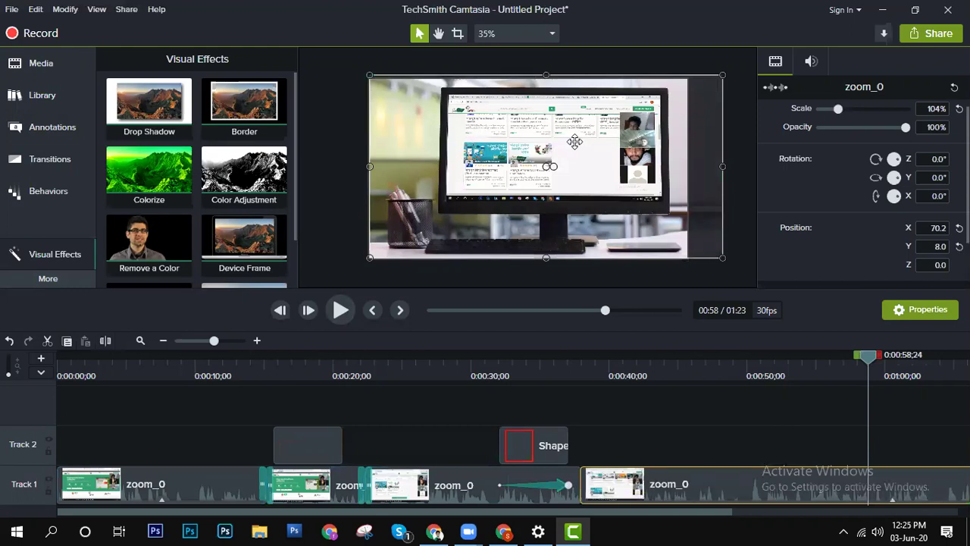
Step: Resize the device-framed clip to 93.7% and align it at X 0.0, Y 0.0 so it fits the canvas exactly
left_click_drag(726, 165, 691, 167)
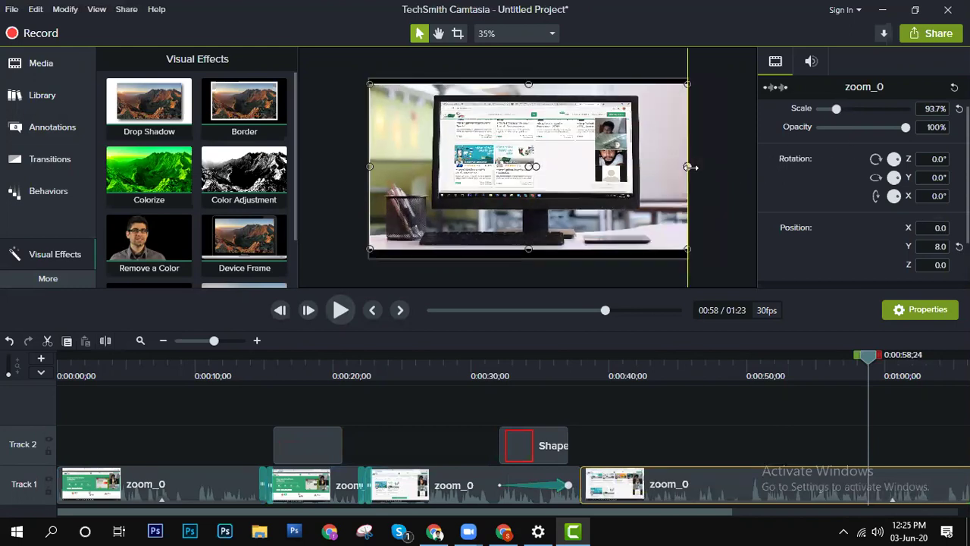
left_click_drag(531, 89, 528, 79)
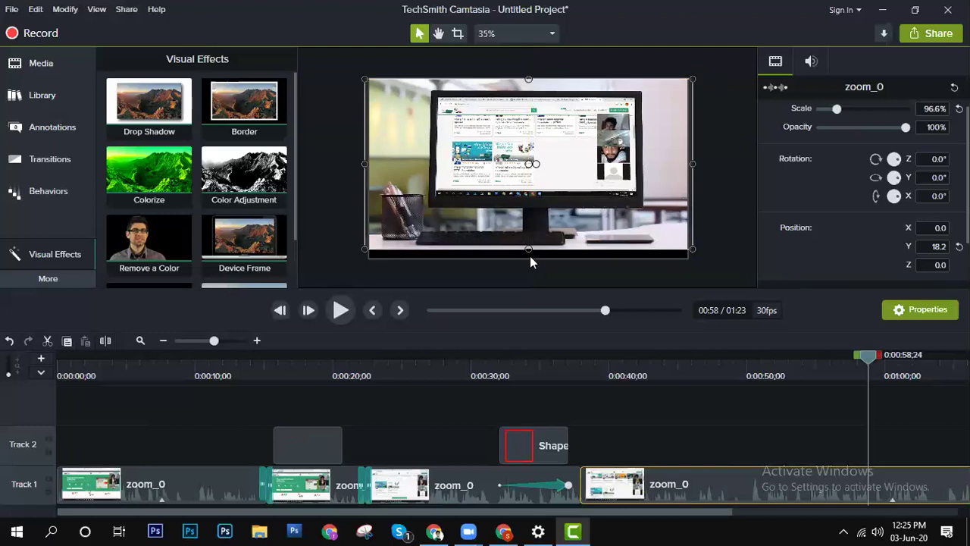
left_click_drag(527, 252, 528, 256)
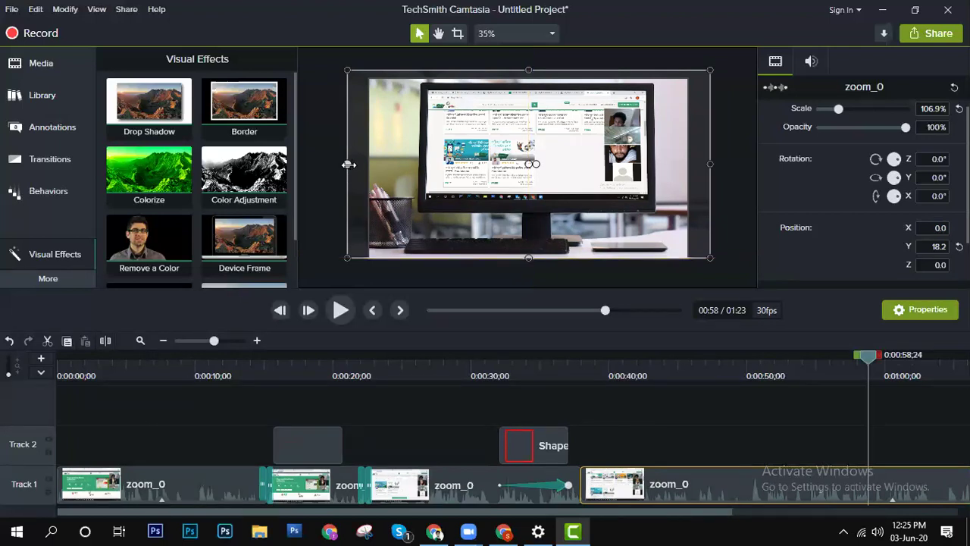
left_click_drag(347, 164, 366, 163)
left_click_drag(713, 163, 687, 163)
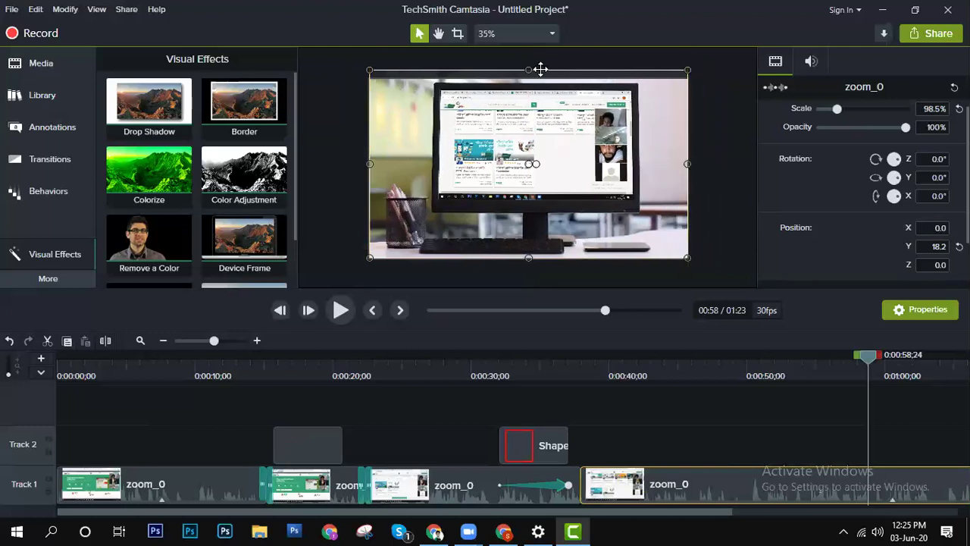
left_click_drag(530, 71, 550, 80)
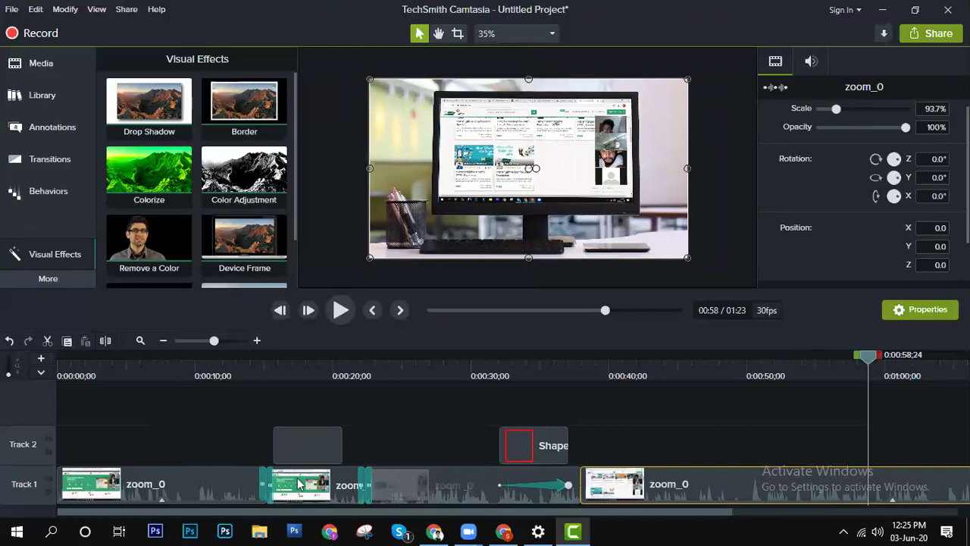
left_click(48, 278)
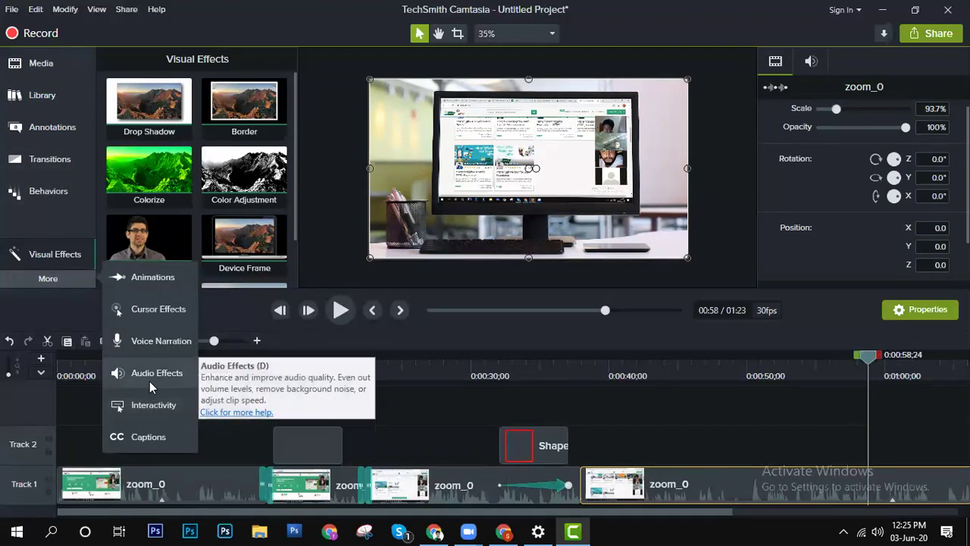
left_click(588, 404)
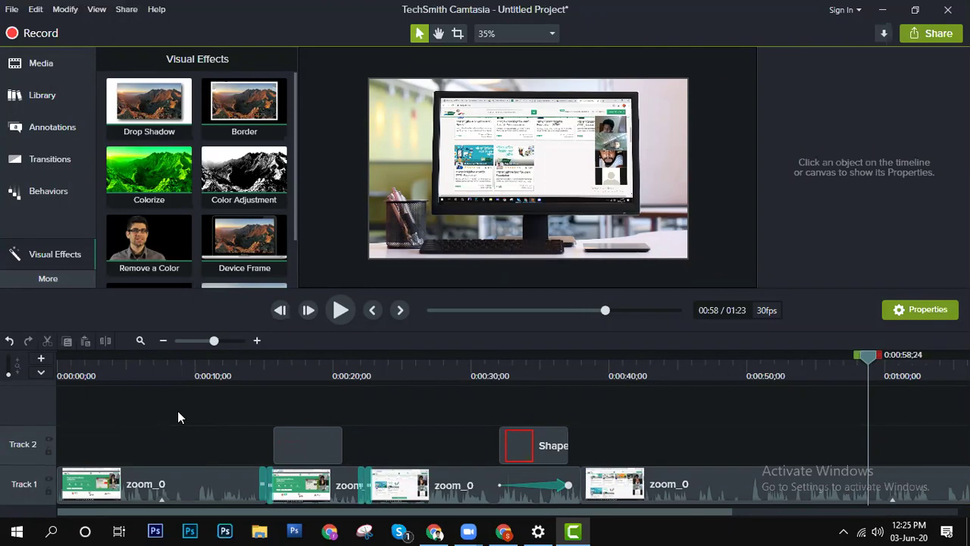
left_click(40, 169)
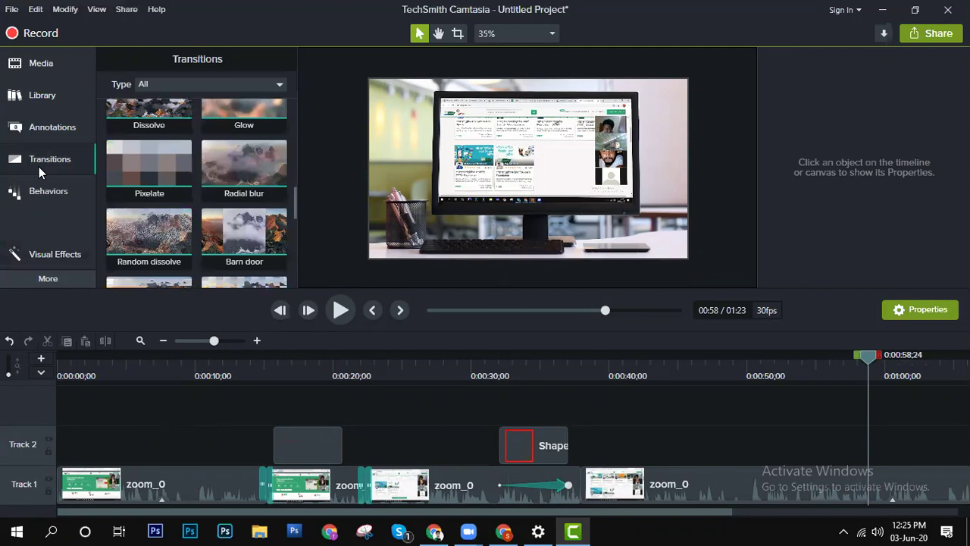
Step: Add two empty tracks, Track 3 and Track 4, above Track 2 in the timeline
left_click(45, 358)
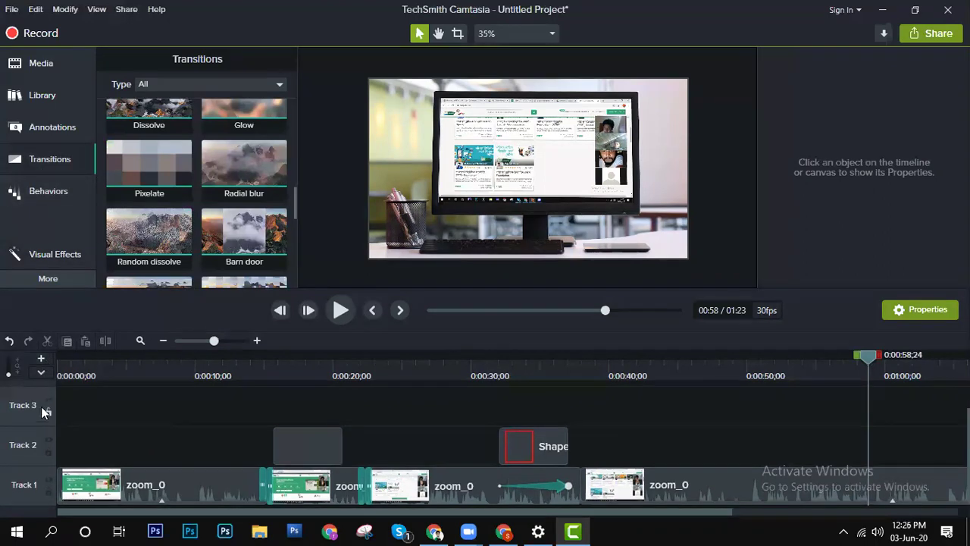
left_click(41, 359)
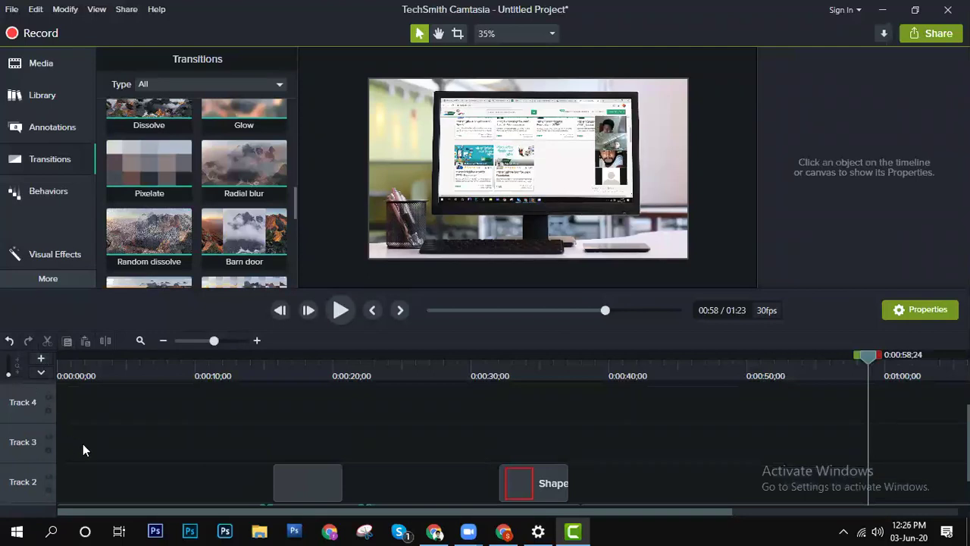
scroll(83, 444, "down", 1)
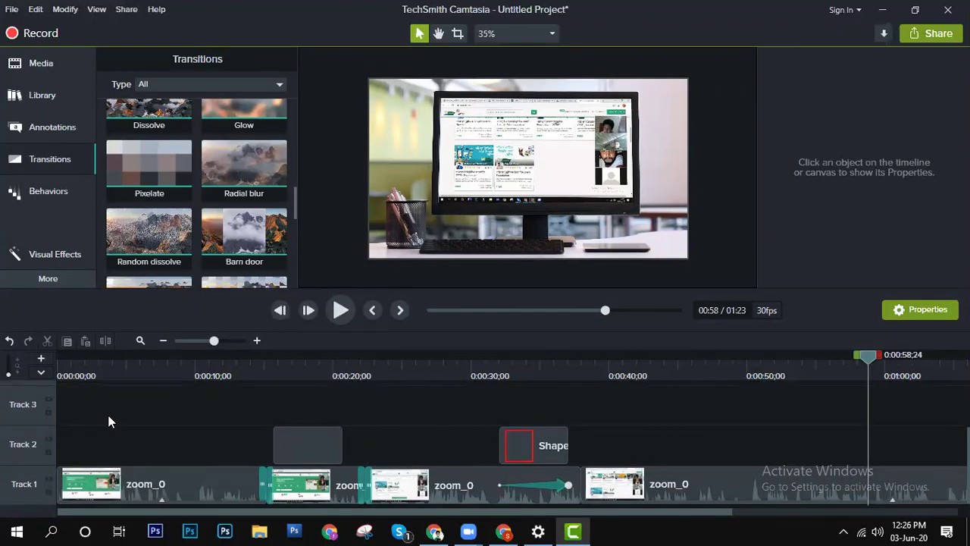
scroll(130, 434, "up", 1)
scroll(129, 434, "down", 1)
scroll(129, 433, "up", 1)
scroll(133, 438, "down", 1)
scroll(139, 443, "up", 1)
scroll(142, 447, "down", 1)
scroll(431, 489, "up", 1)
scroll(431, 488, "down", 1)
left_click(105, 482)
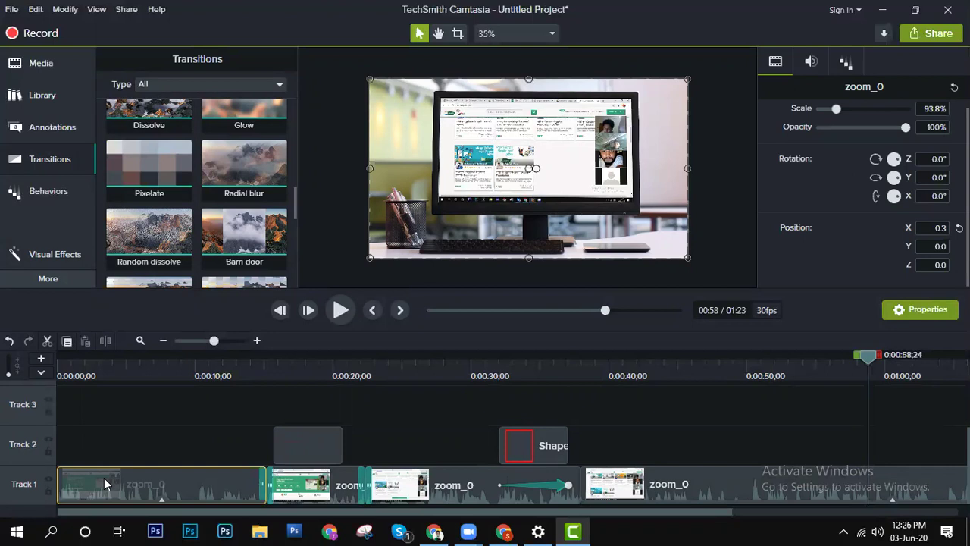
left_click(174, 415)
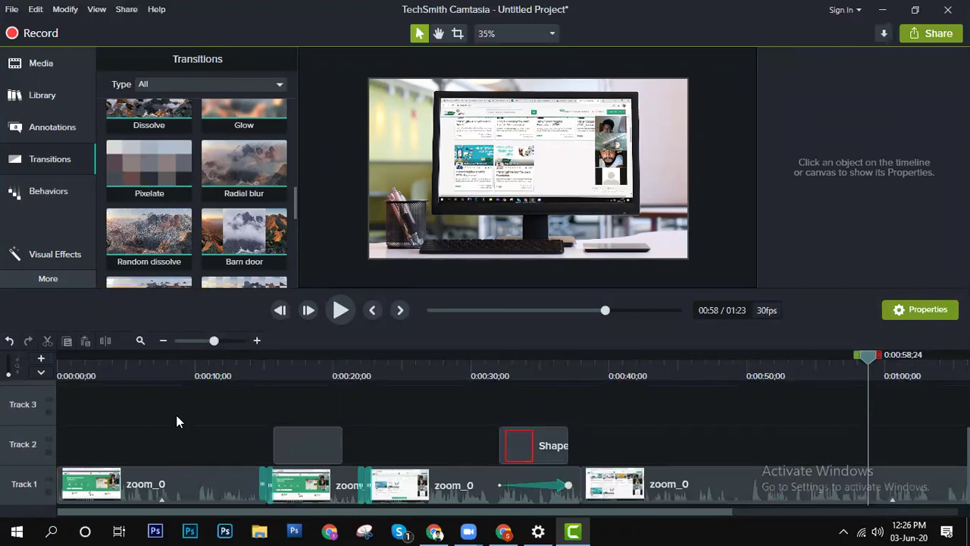
Step: Duplicate the last zoom_0 clip and place the copy on Track 3, starting at about 0:00:03;20
left_click(618, 480)
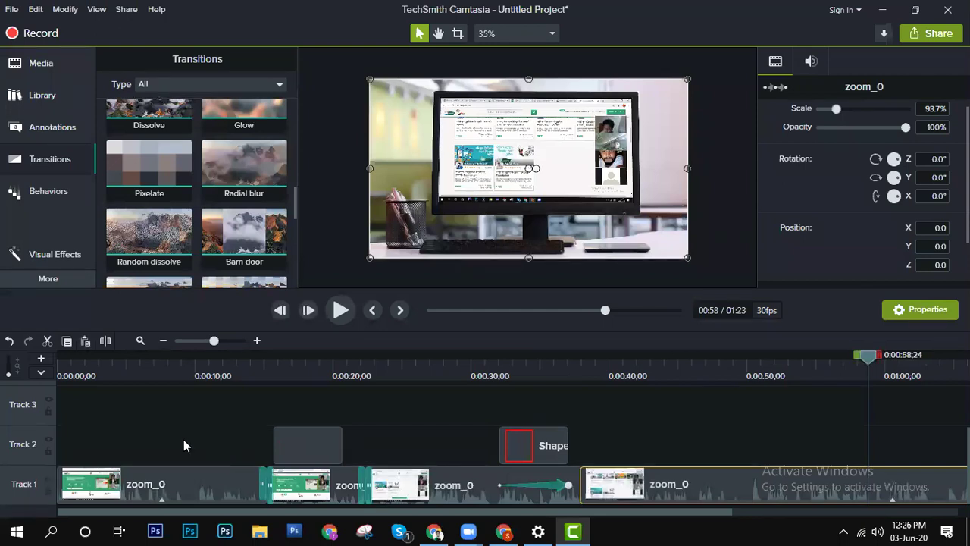
left_click(167, 411)
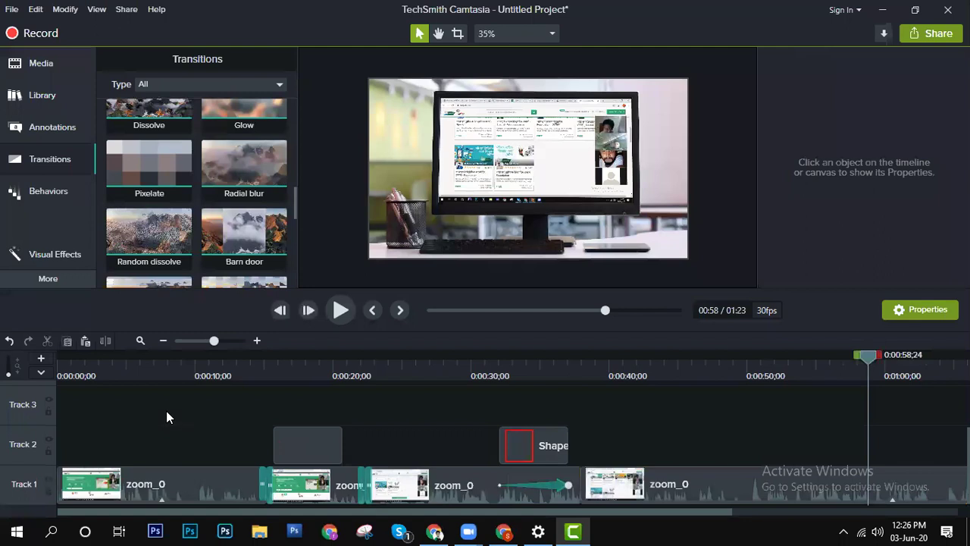
key("ctrl+v")
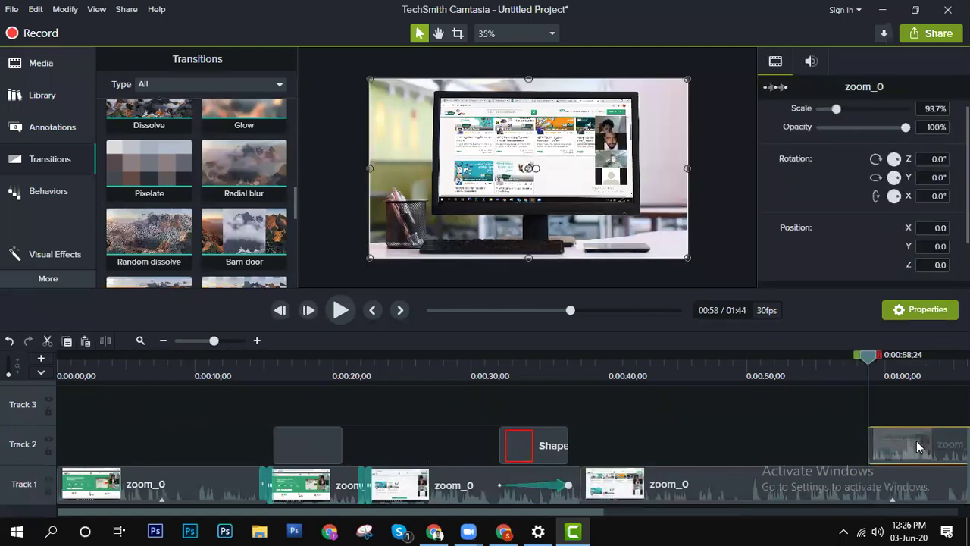
left_click_drag(905, 430, 901, 427)
left_click_drag(665, 395, 153, 400)
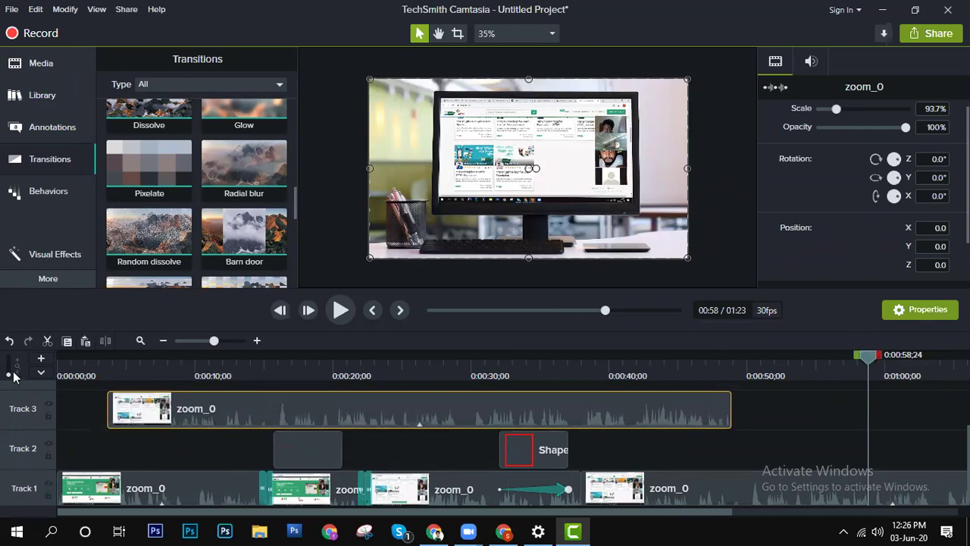
Step: Preview the overlapping tracks from the beginning of the timeline to 0:00:13;07
key("ctrl+Home")
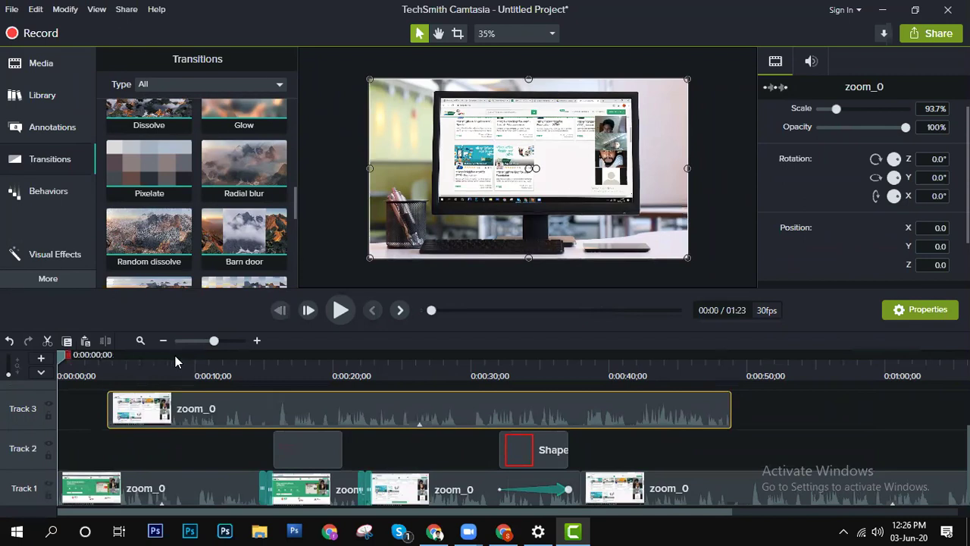
left_click(340, 312)
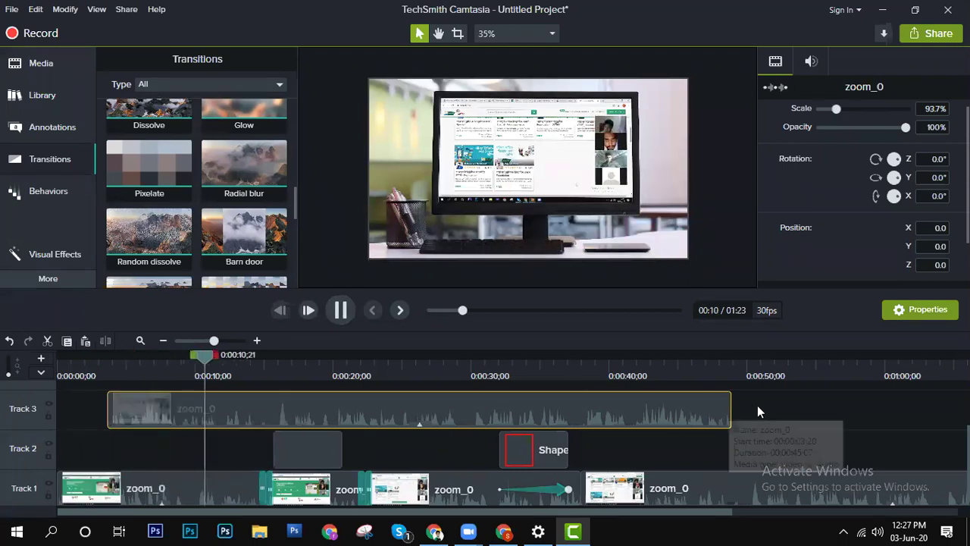
key("space")
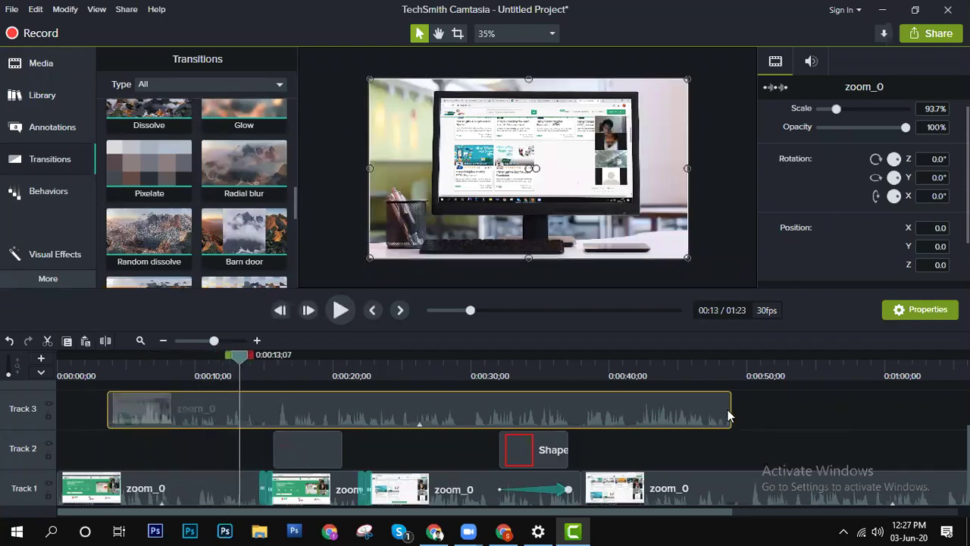
Step: Trim the Track 3 clip's end back to the start of the first Track 2 annotation and preview the timeline to 0:00:43;28
left_click_drag(729, 409, 270, 411)
left_click(338, 310)
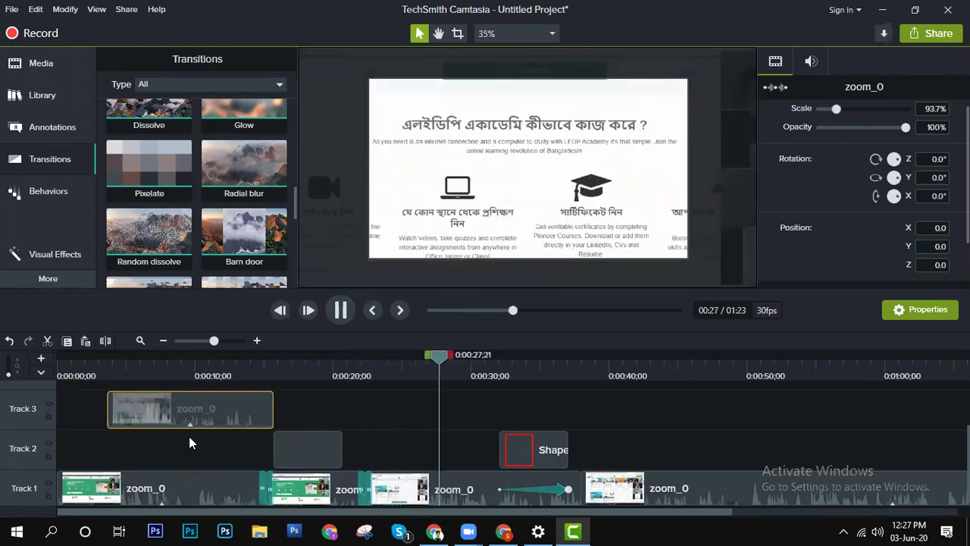
scroll(189, 436, "up", 2)
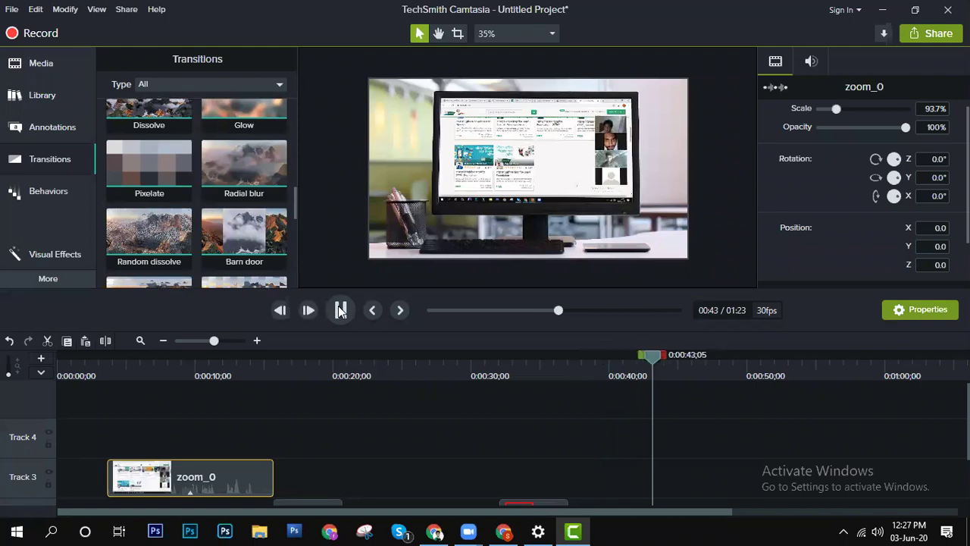
key("space")
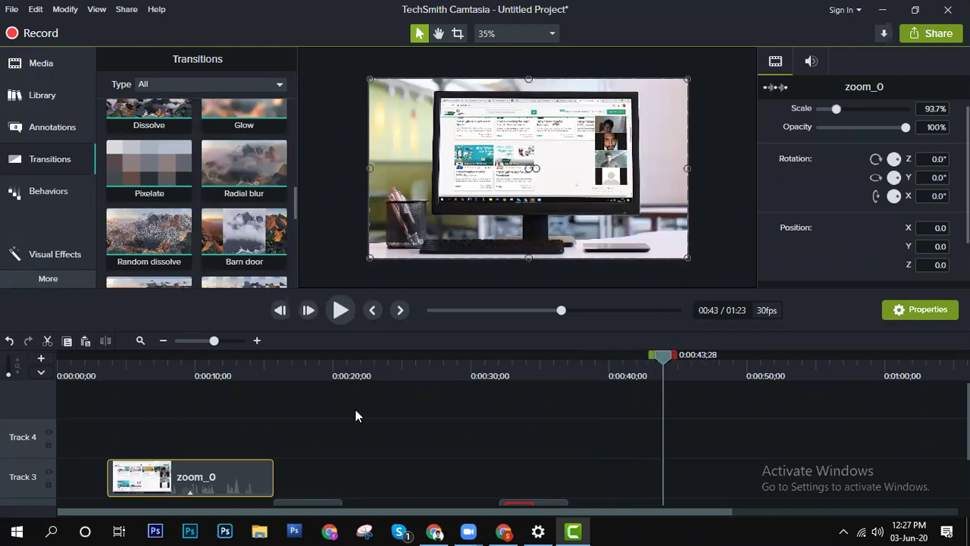
Step: Try separating audio and video for the first zoom_0 clip on Track 1, then undo the separation
scroll(250, 415, "down", 2)
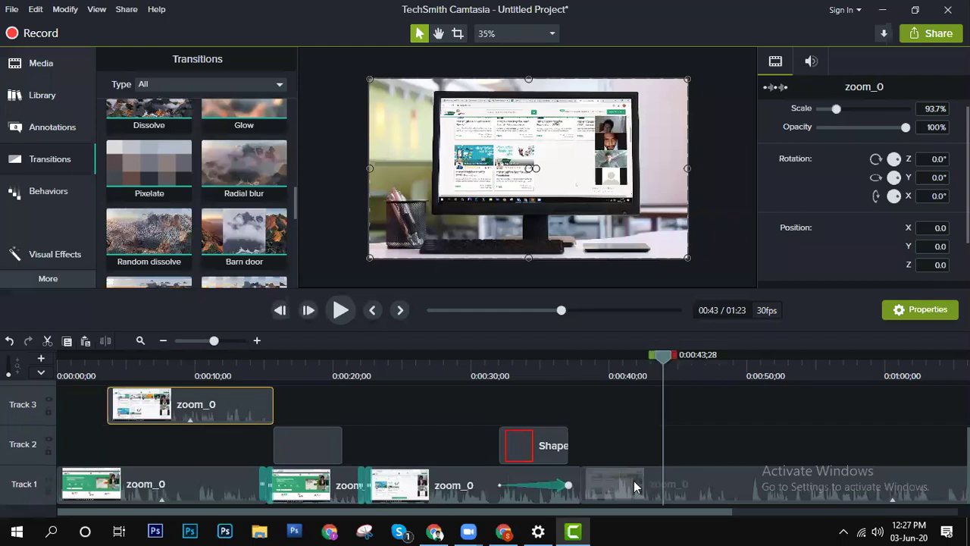
right_click(35, 485)
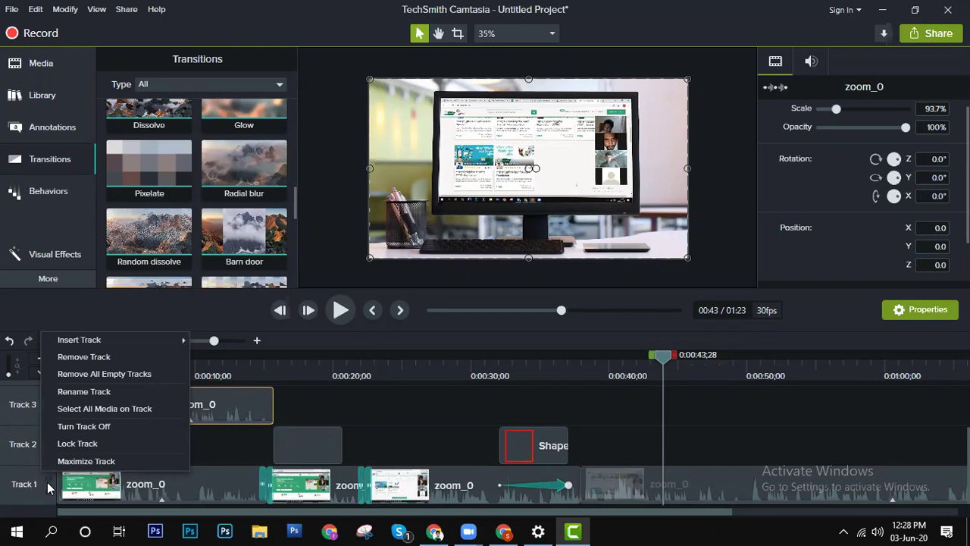
left_click(209, 482)
right_click(180, 480)
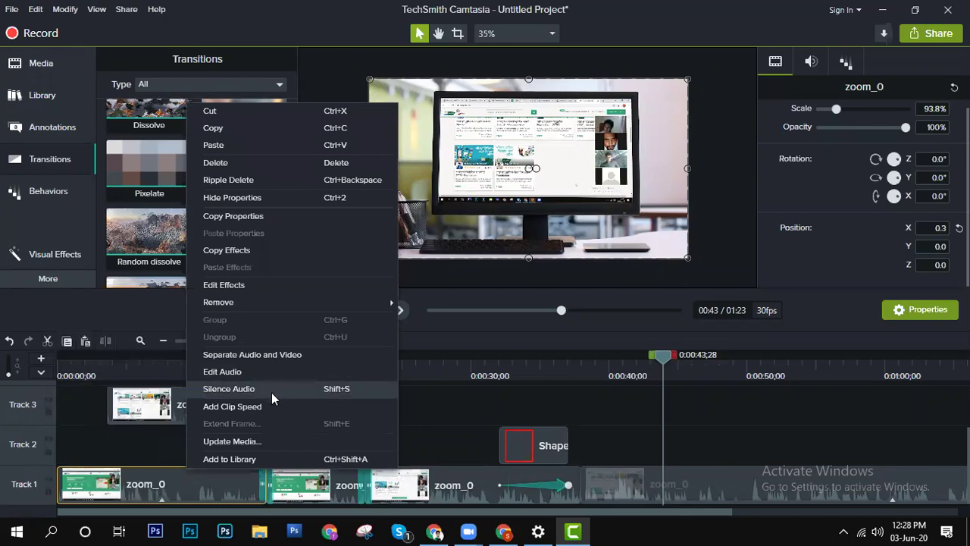
left_click(278, 354)
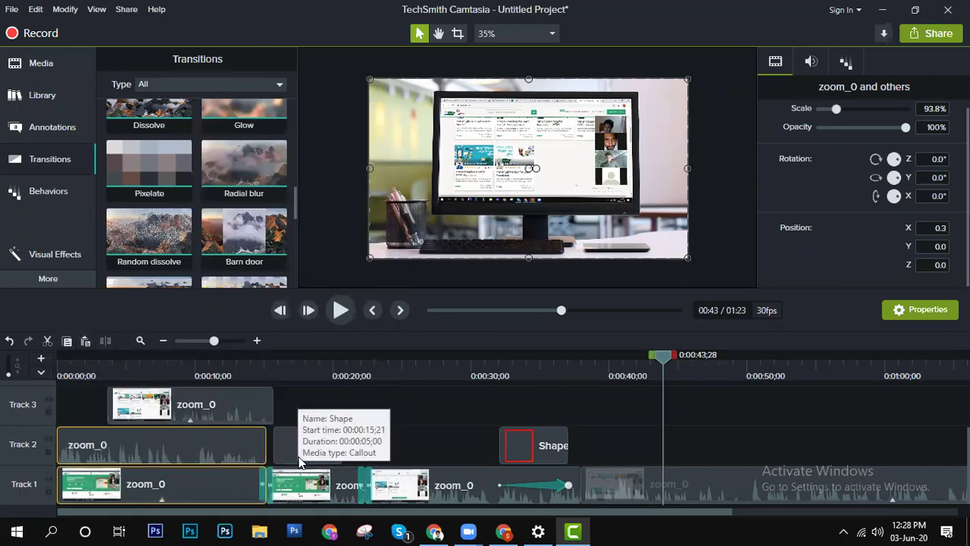
key("ctrl+z")
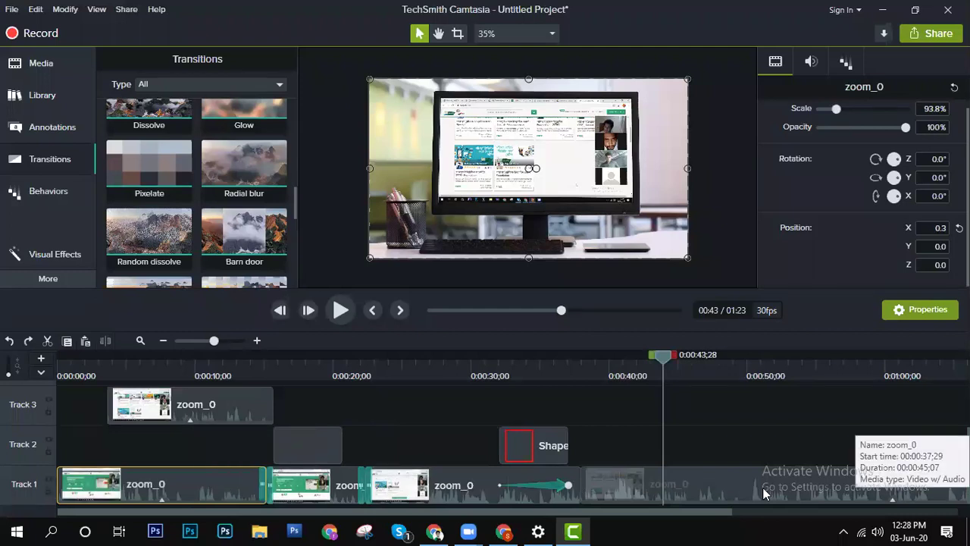
Step: Separate the audio and video of all clips on the timeline at once
key("ctrl+a")
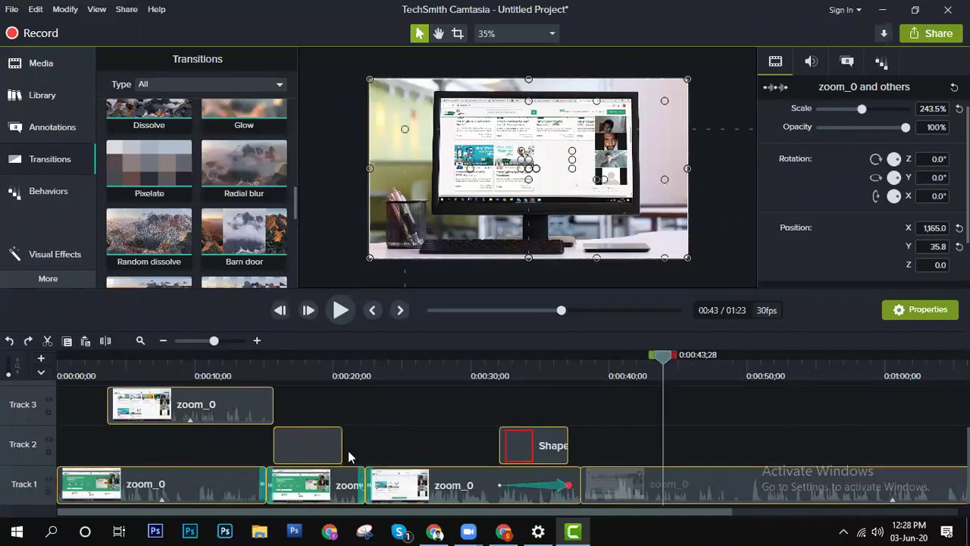
right_click(169, 473)
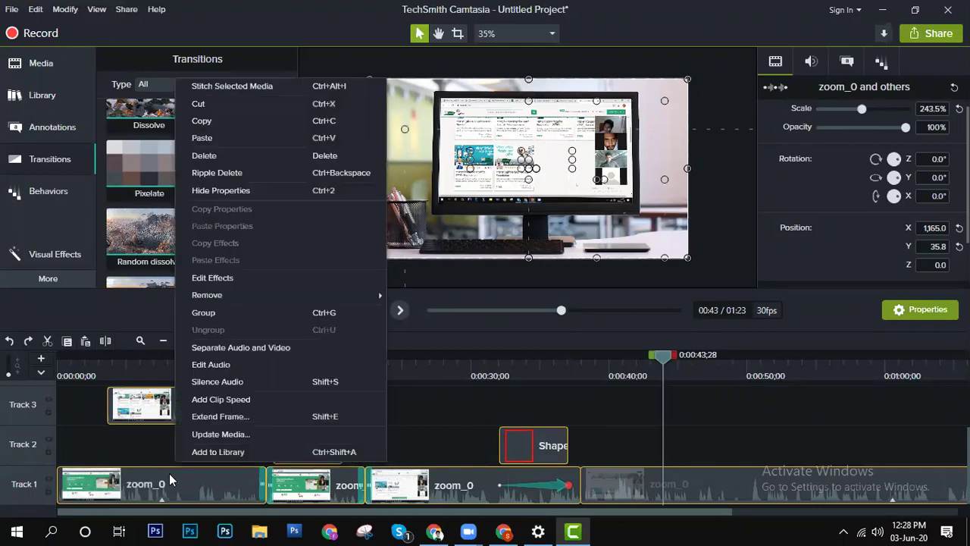
left_click(241, 347)
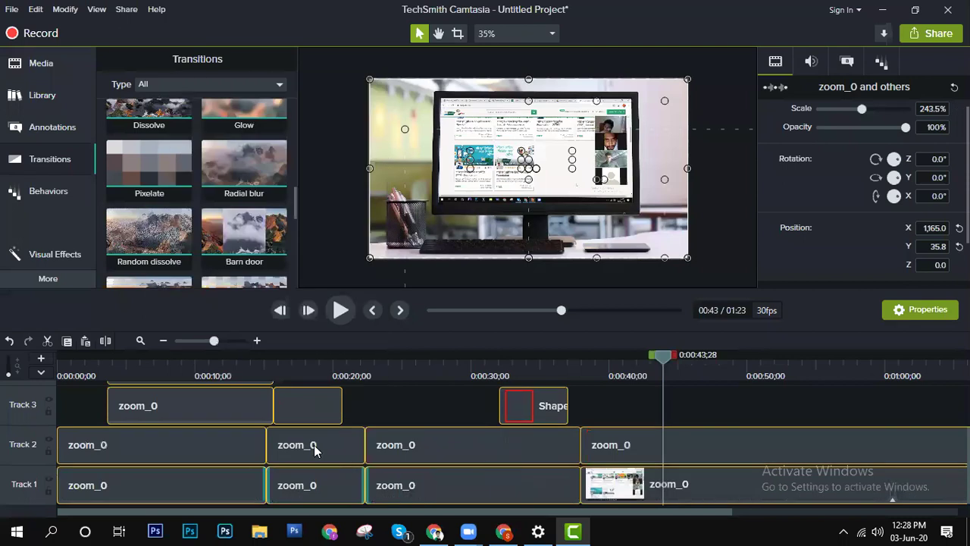
scroll(223, 445, "up", 1)
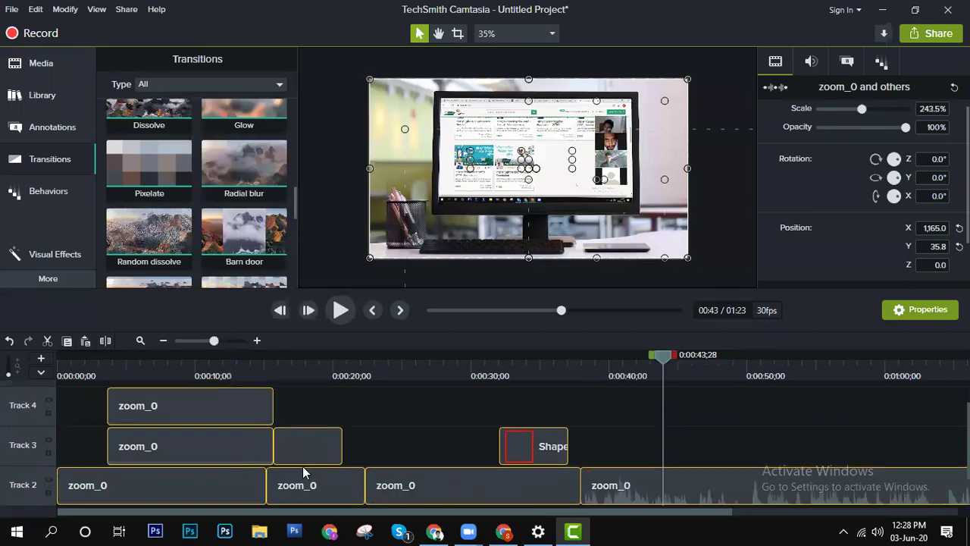
scroll(306, 470, "down", 1)
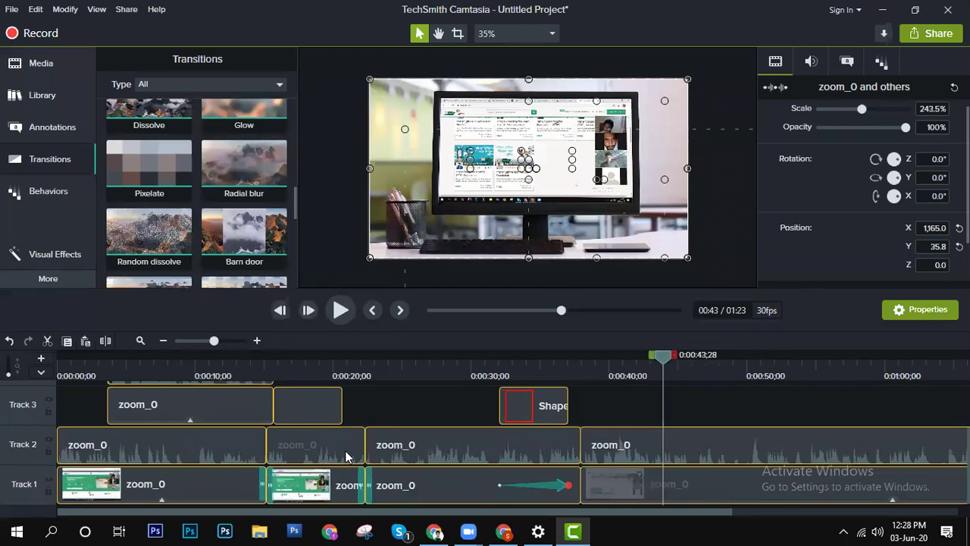
Step: Apply the Audio Compression effect to the first zoom_0 audio clip on Track 2
left_click(179, 452)
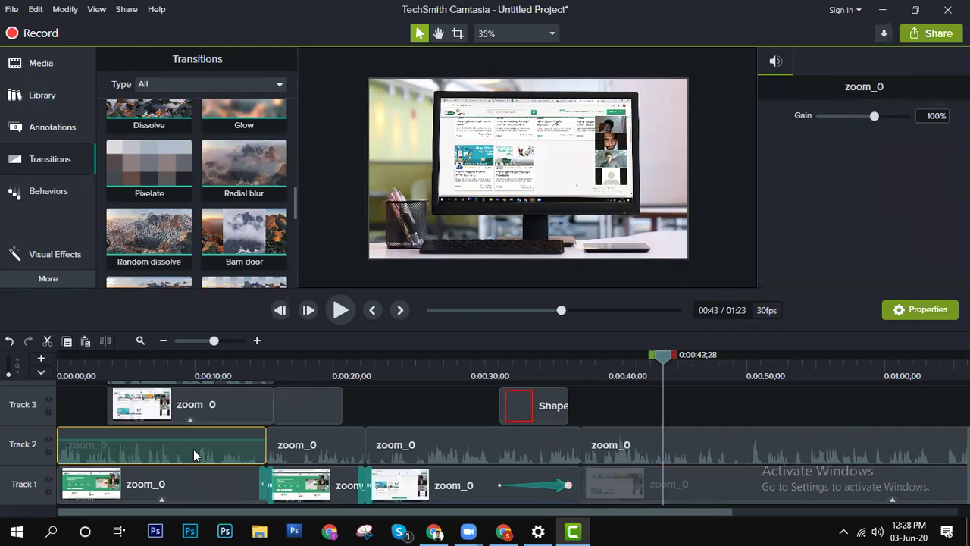
left_click(53, 278)
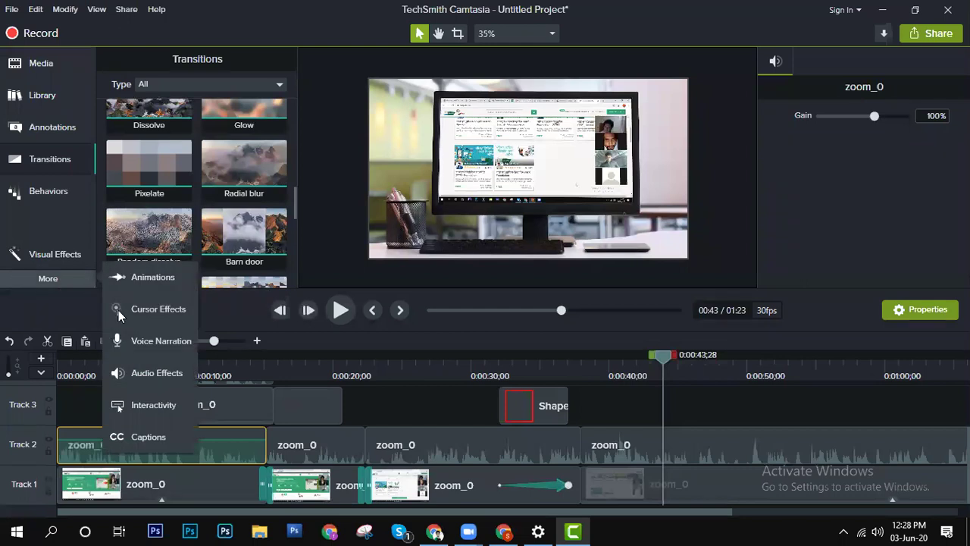
left_click(165, 376)
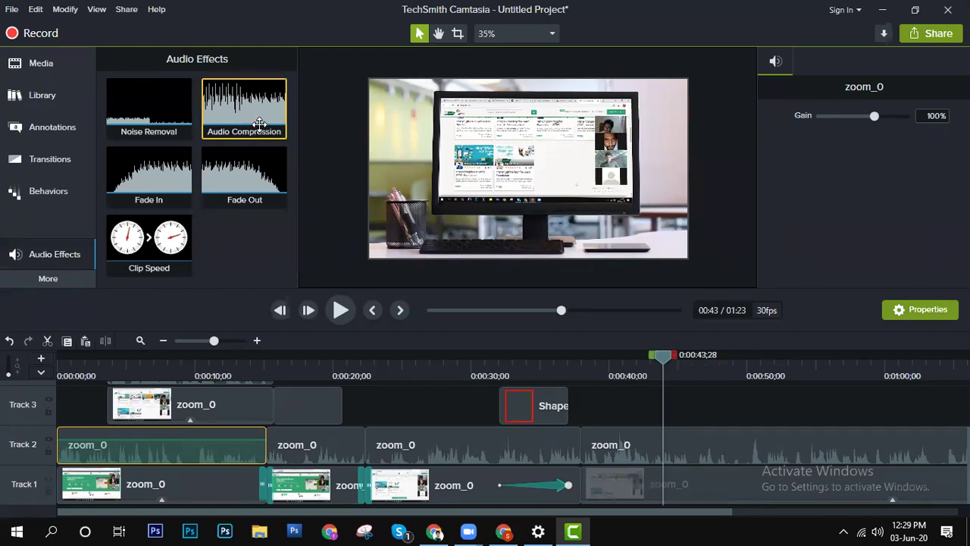
left_click_drag(263, 112, 282, 289)
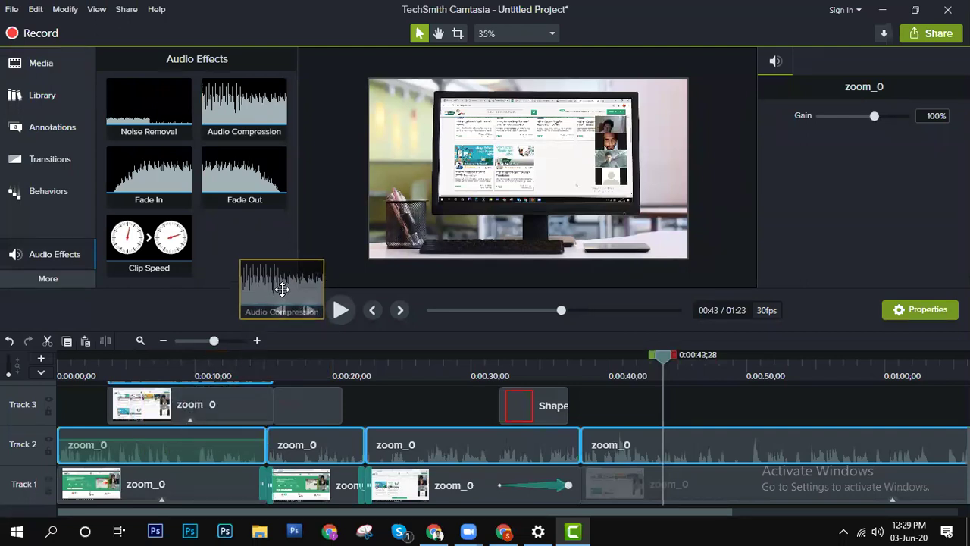
left_click_drag(282, 289, 179, 439)
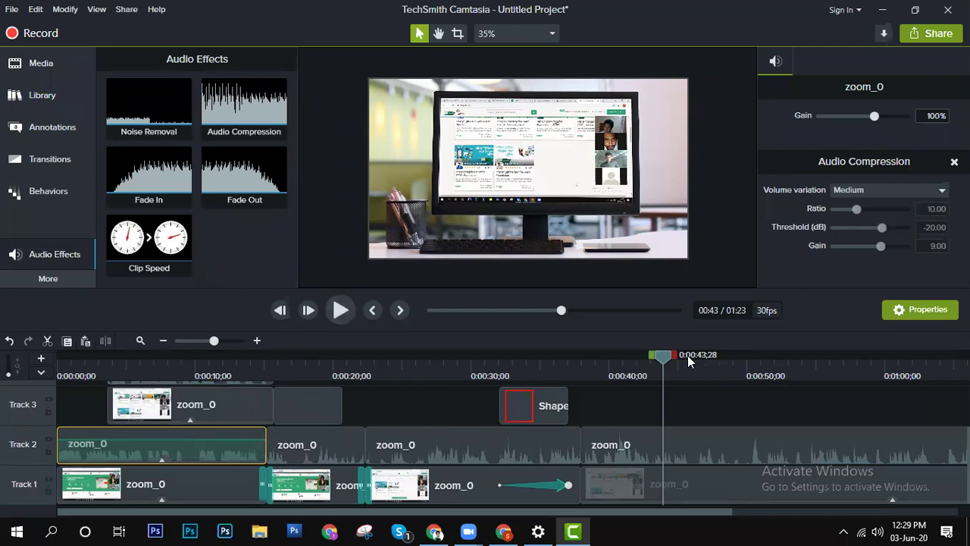
Step: Preview the compressed audio from the beginning of the timeline
left_click(659, 357)
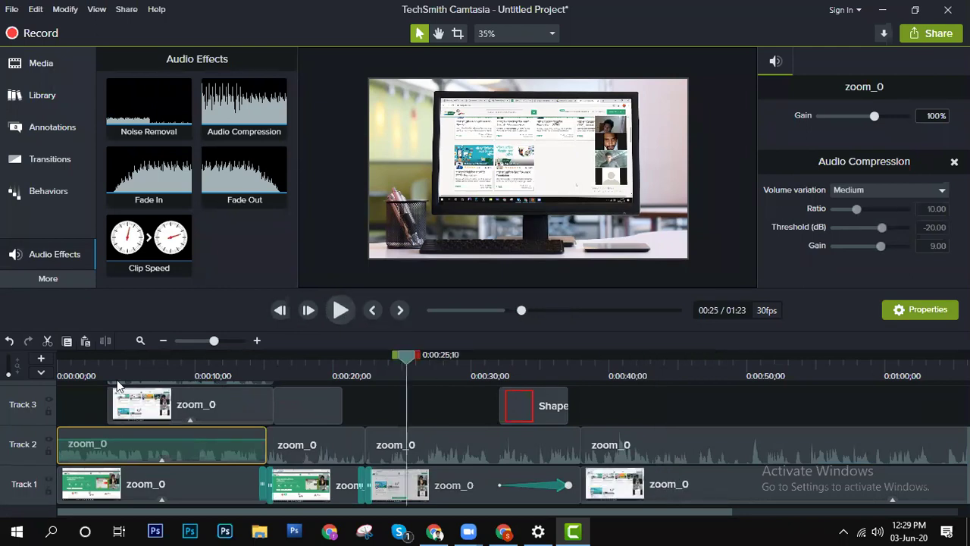
key("Home")
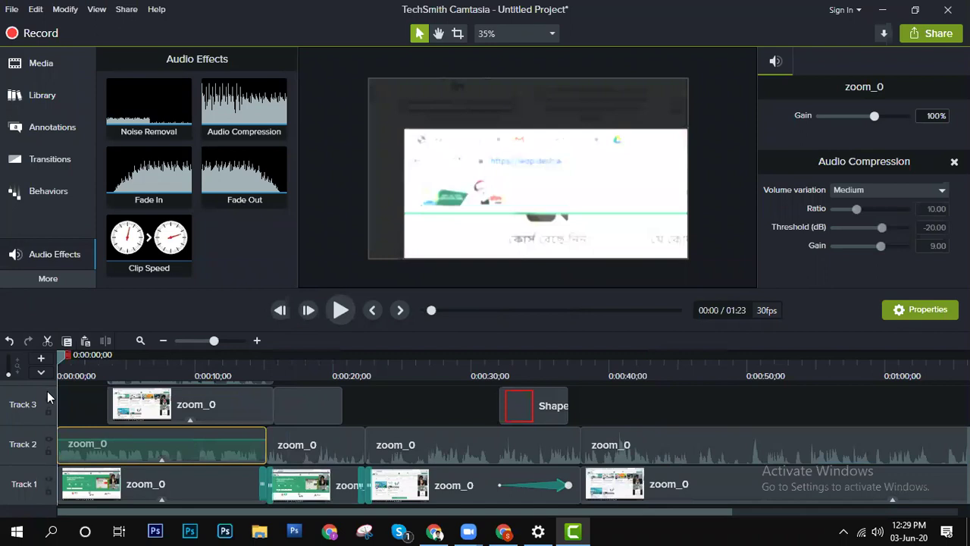
left_click(340, 312)
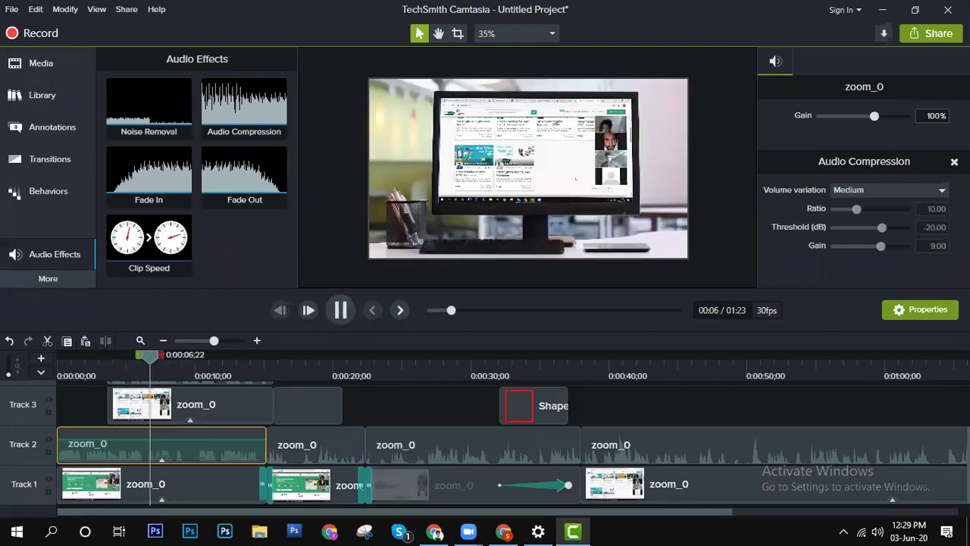
Step: Stop the playback and silence the audio of the zoom_0 clip on Track 4
scroll(377, 483, "up", 2)
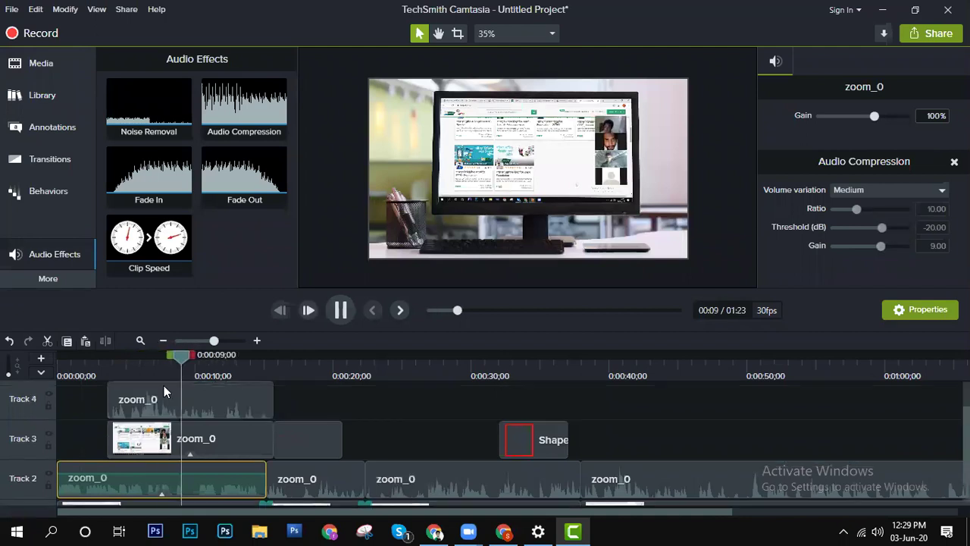
scroll(143, 406, "up", 1)
left_click(148, 452)
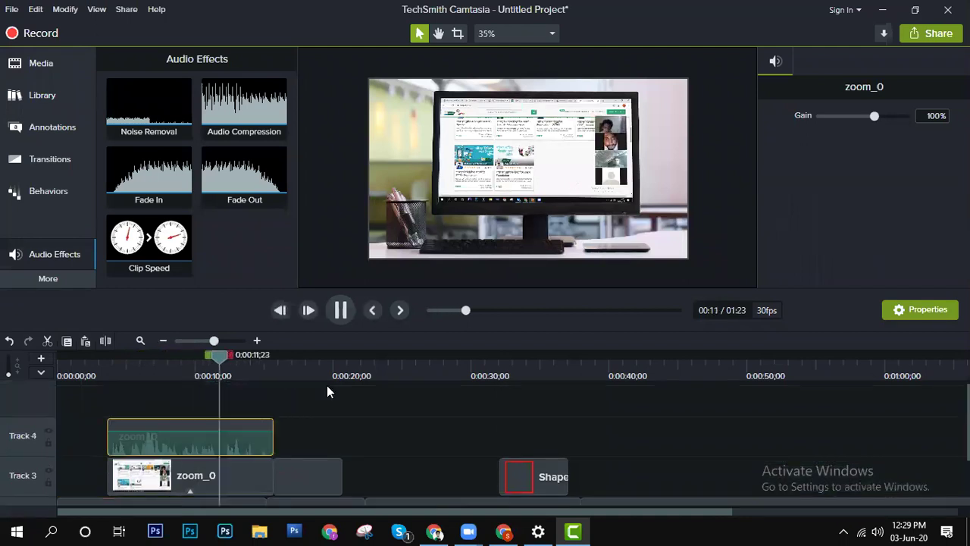
left_click(342, 310)
right_click(178, 434)
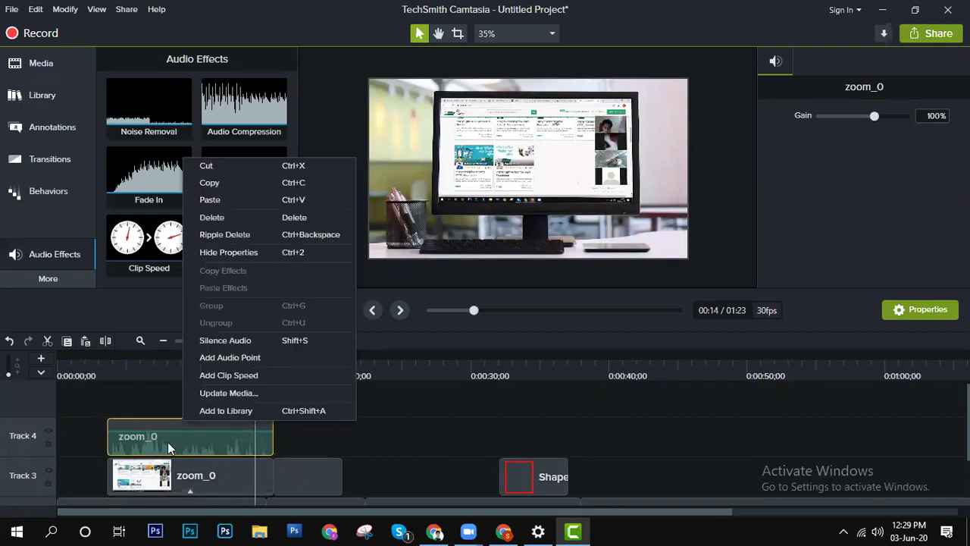
left_click(280, 340)
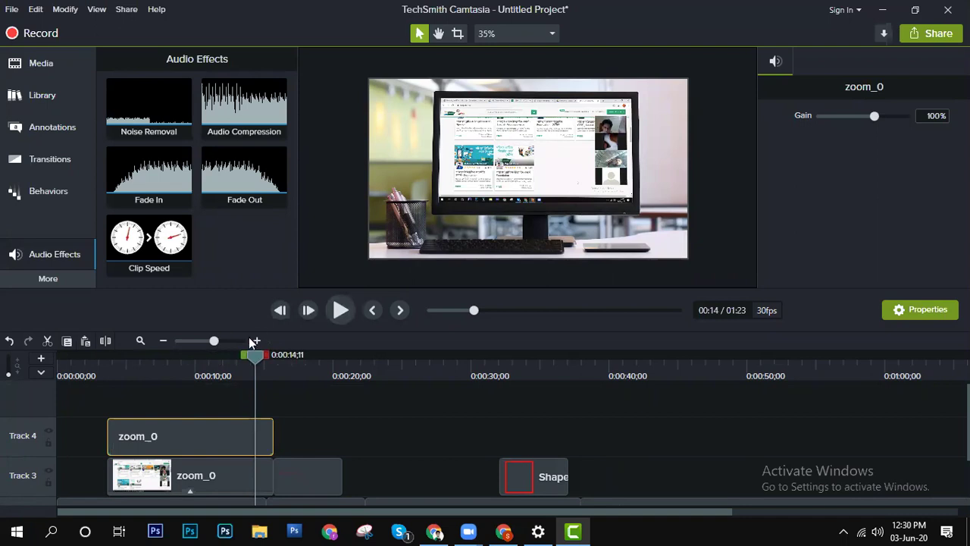
Step: Preview the timeline from the beginning past 0:00:18;00 with the Track 4 audio silenced
key("ctrl+Home")
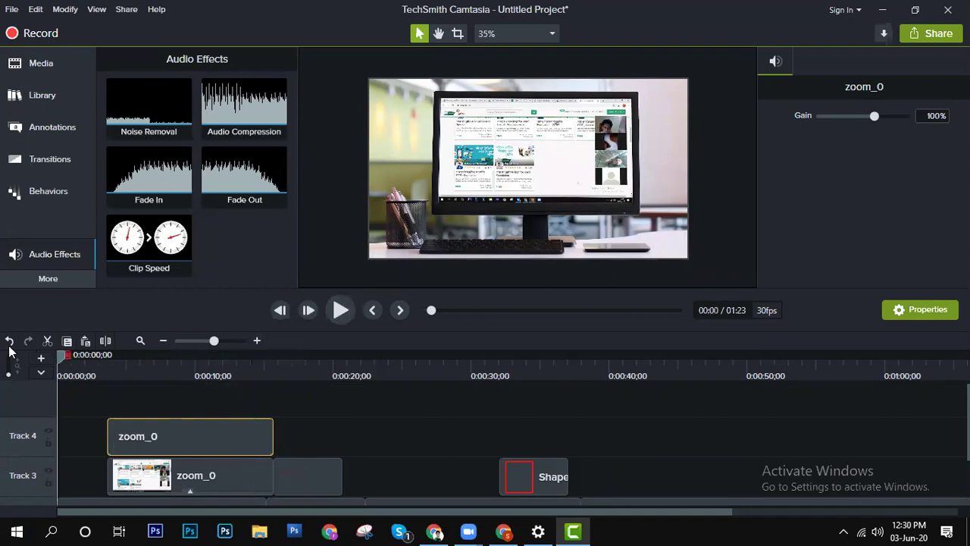
left_click(340, 310)
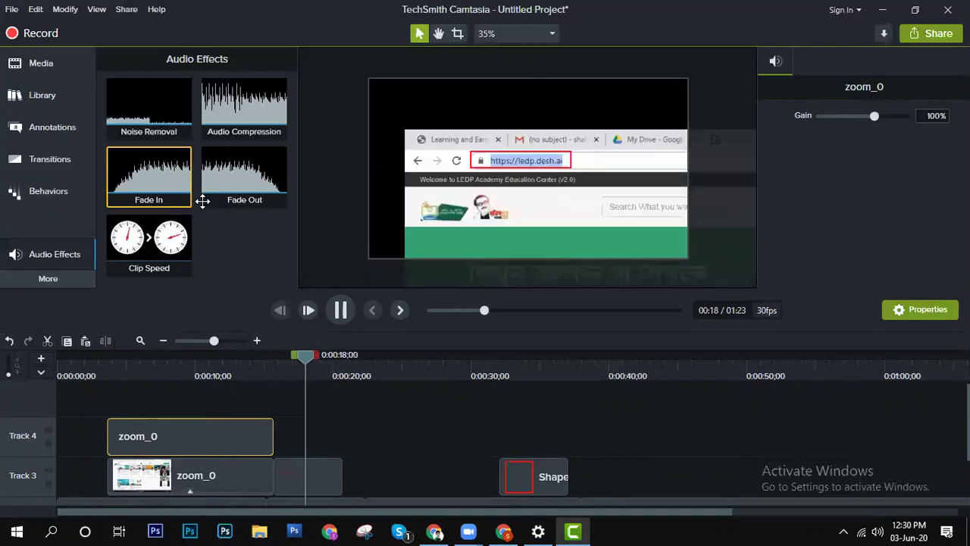
left_click(129, 172)
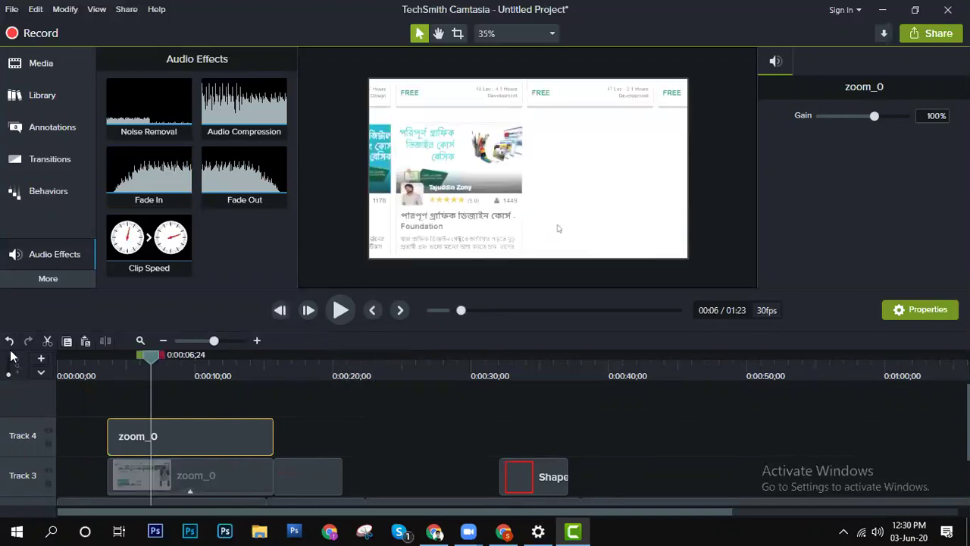
Step: Add a Fade In to the first zoom_0 audio clip on Track 2 and preview the timeline to 0:00:20;22
key("ctrl+Home")
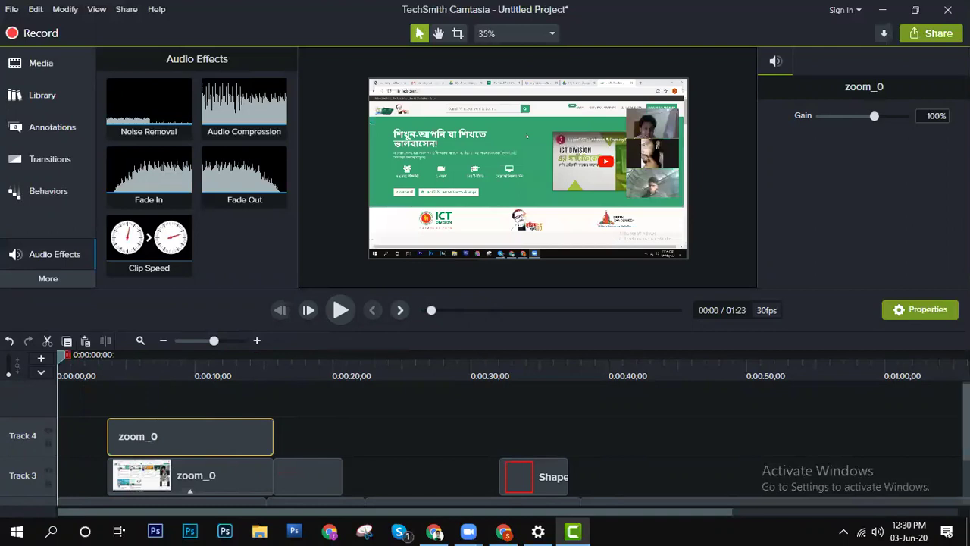
scroll(485, 447, "down", 3)
left_click_drag(175, 165, 125, 430)
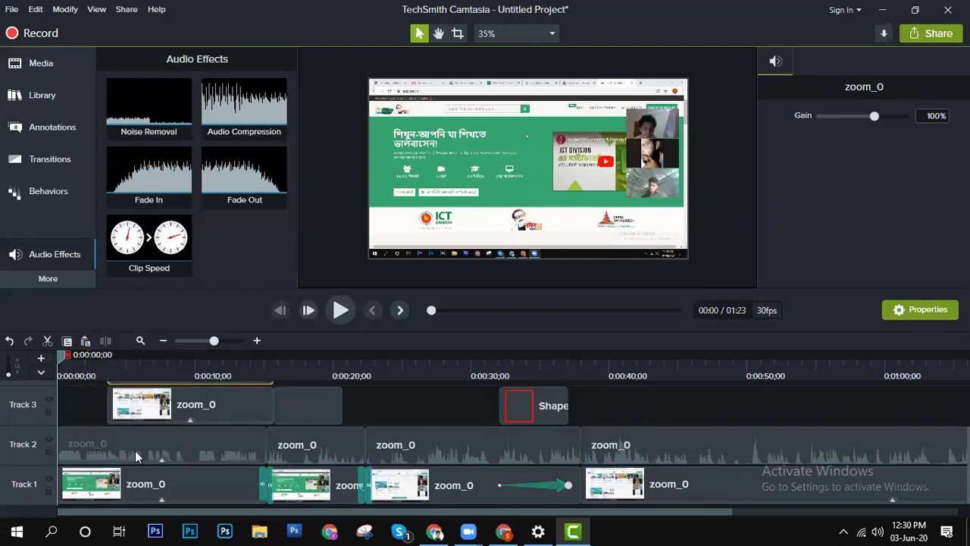
left_click_drag(161, 179, 99, 446)
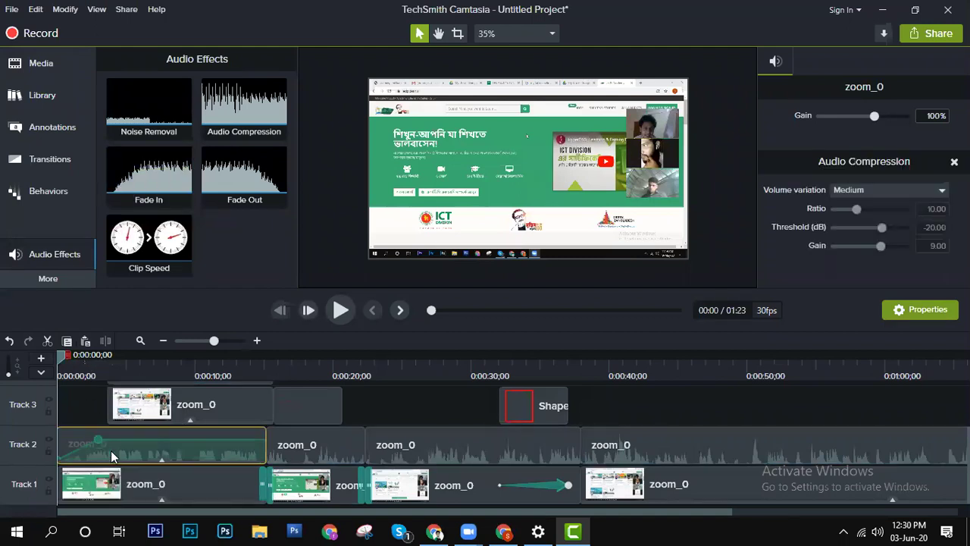
left_click(341, 310)
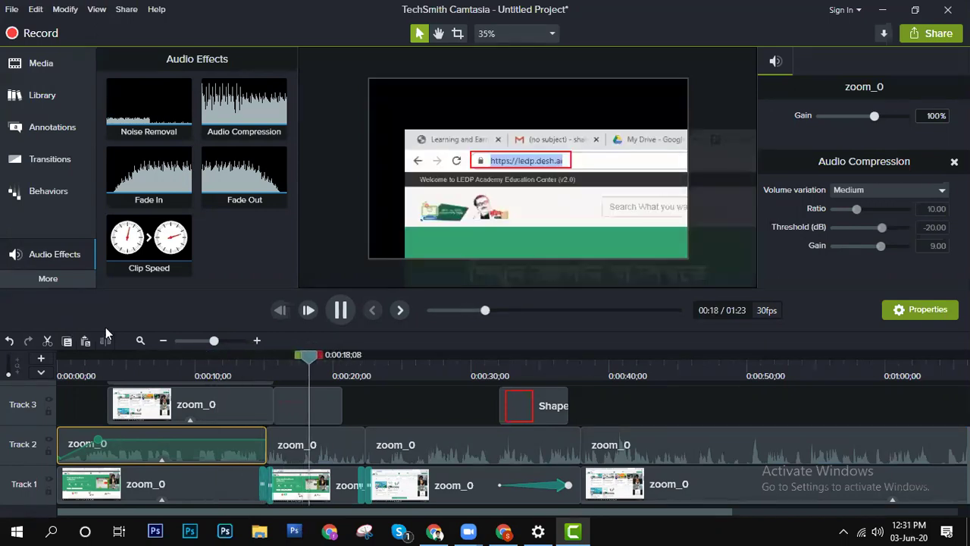
left_click(339, 310)
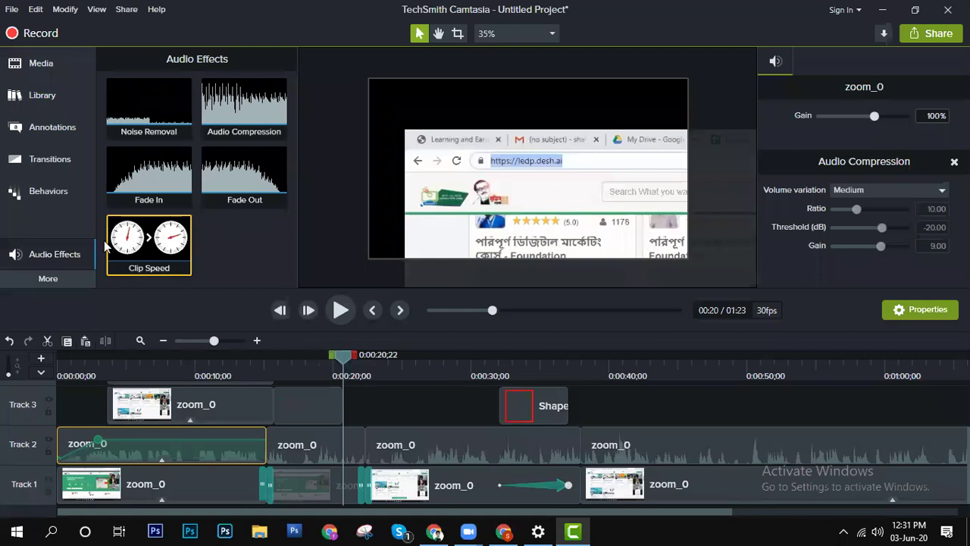
Step: Deselect the Track 2 audio clip and open the Voice Narration tools
left_click(66, 279)
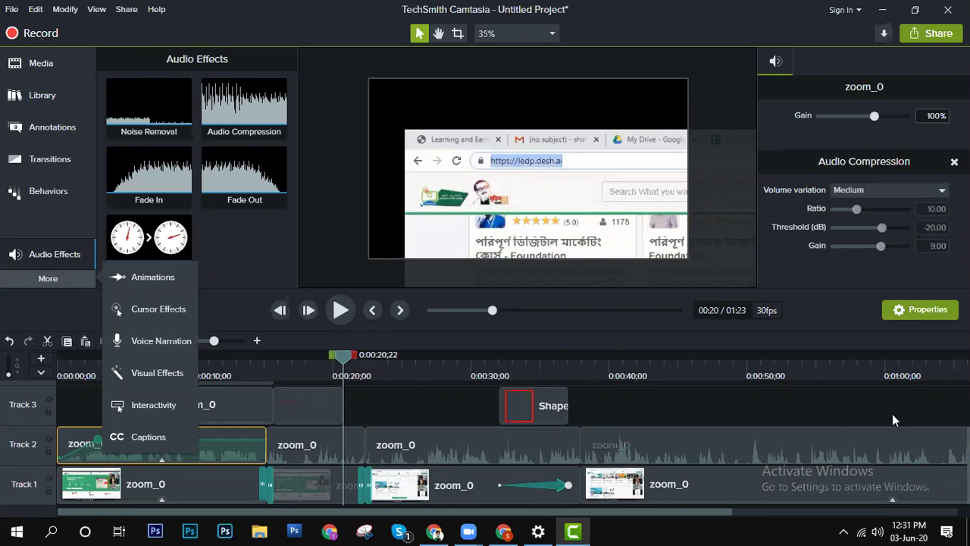
scroll(962, 447, "up", 1)
scroll(962, 447, "up", 3)
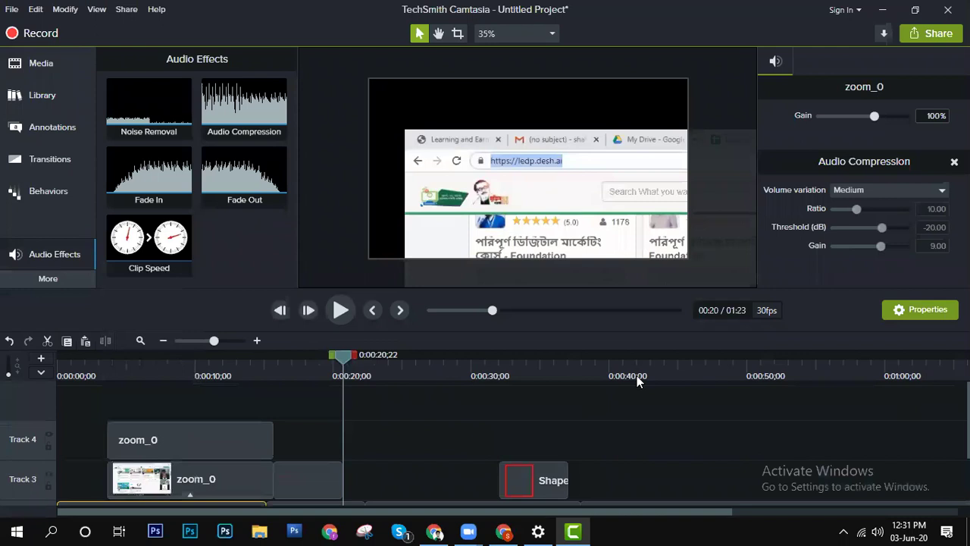
left_click(110, 406)
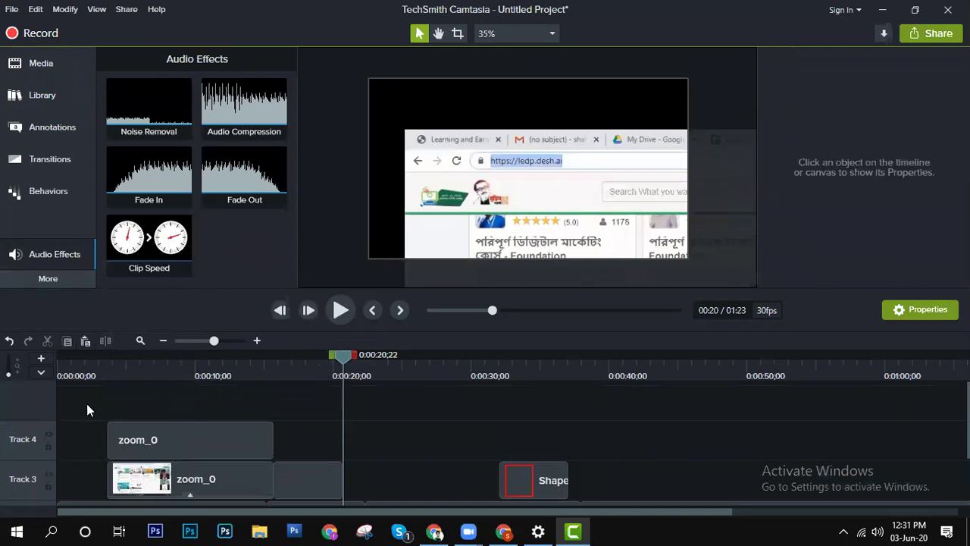
left_click(50, 282)
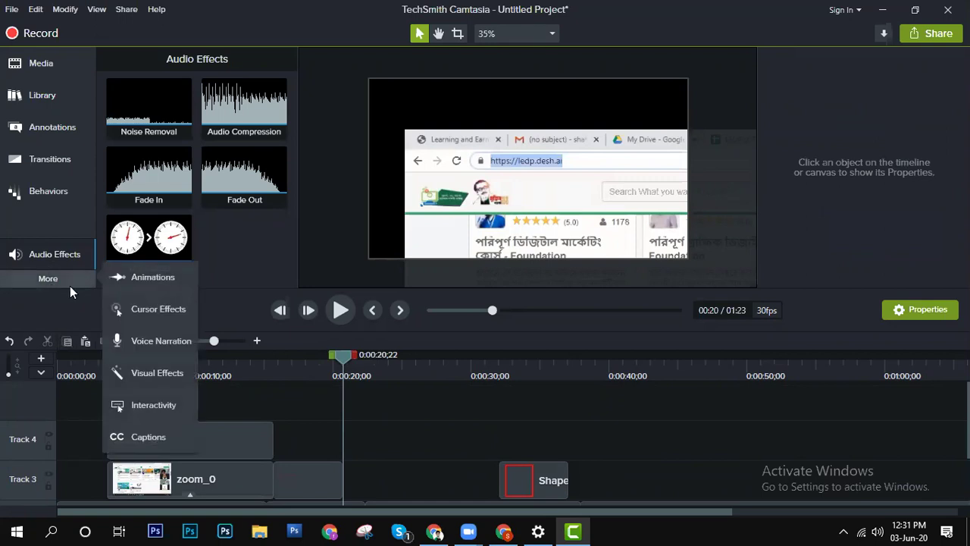
left_click(130, 340)
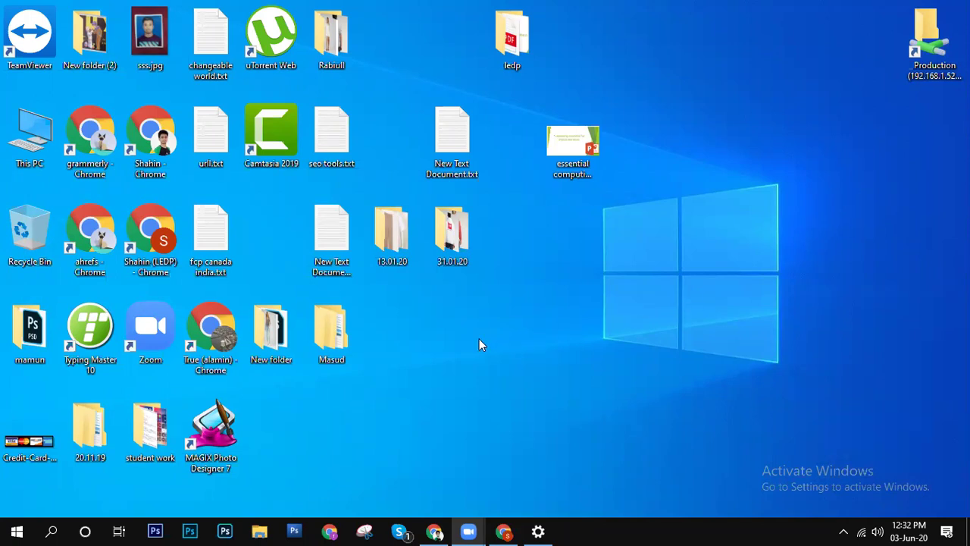
Step: Switch to Chrome and close the CrazyHD and YouTube Camtasia playlist pages
mouse_move(502, 531)
left_click(505, 530)
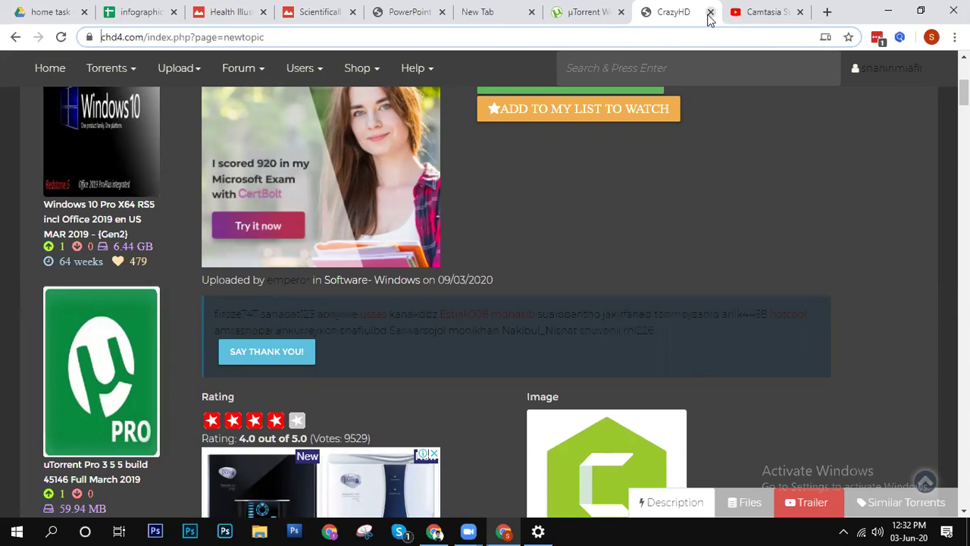
left_click(710, 12)
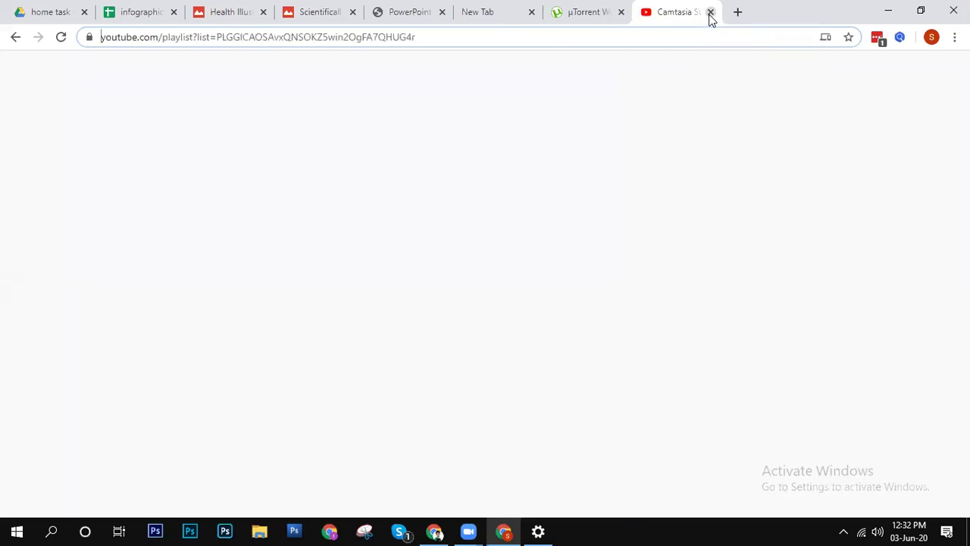
left_click(709, 13)
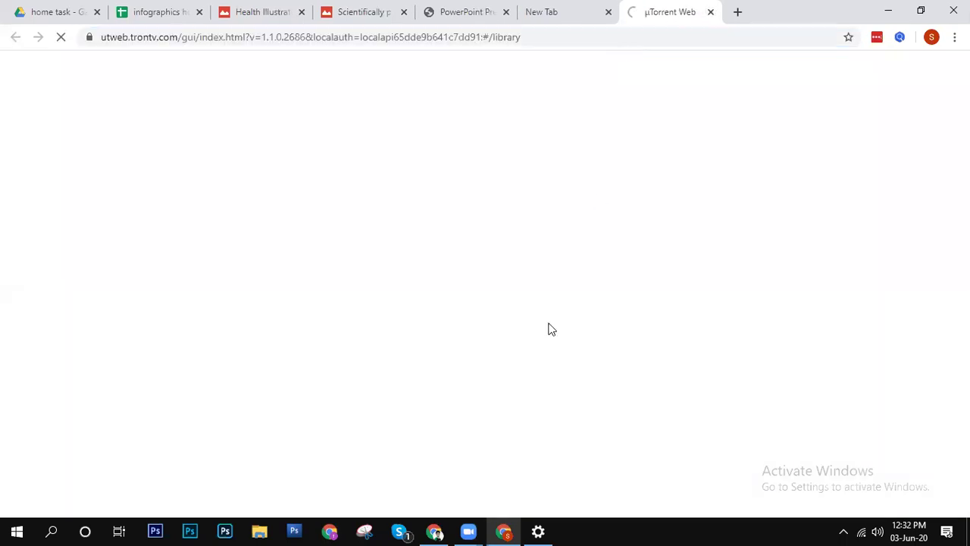
Step: Return to the desktop, relaunch Camtasia 2019 and open the auto-saved version of the last project
mouse_move(471, 530)
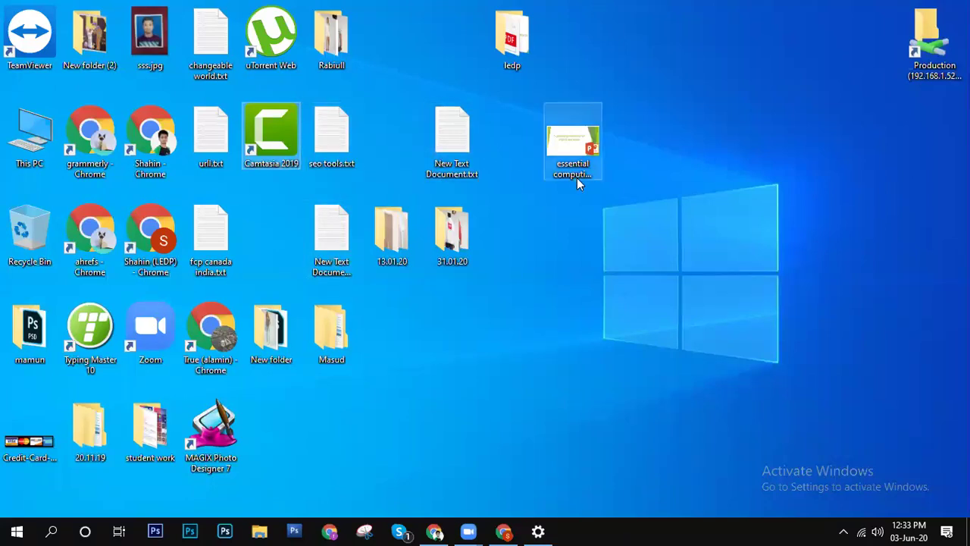
left_click(843, 531)
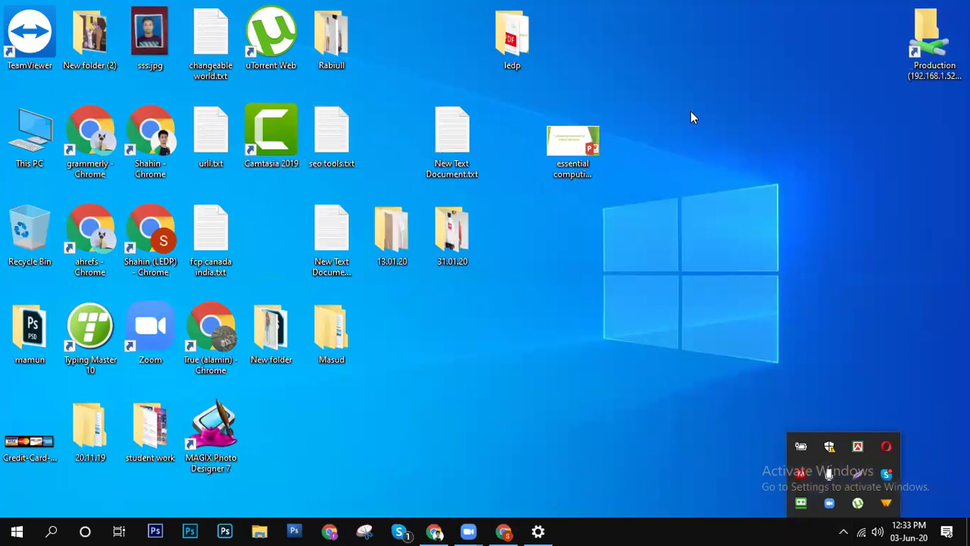
left_click(511, 526)
left_click(511, 529)
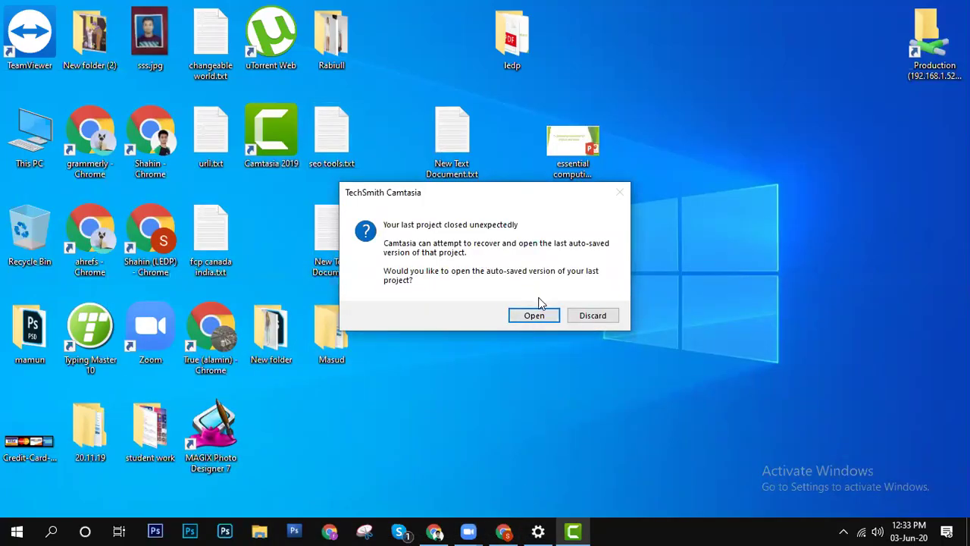
left_click(535, 316)
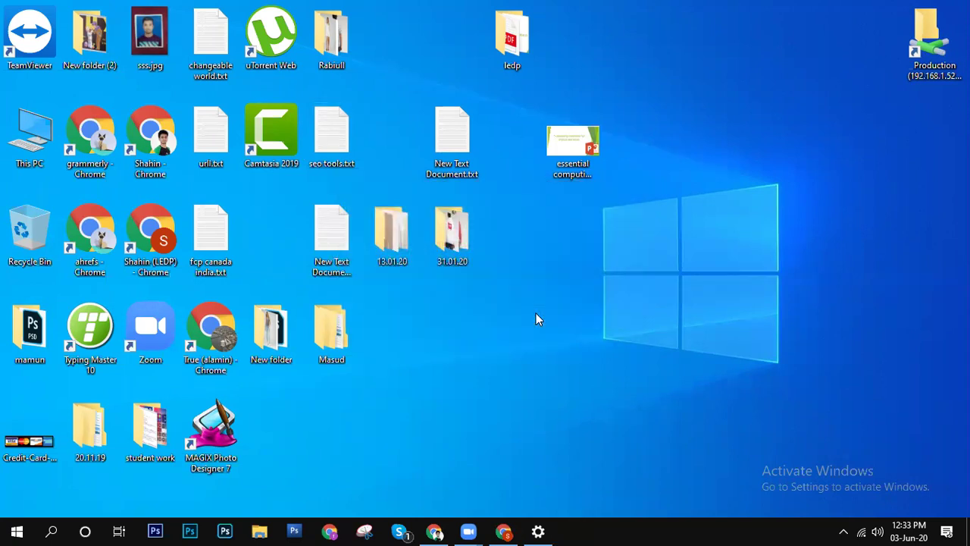
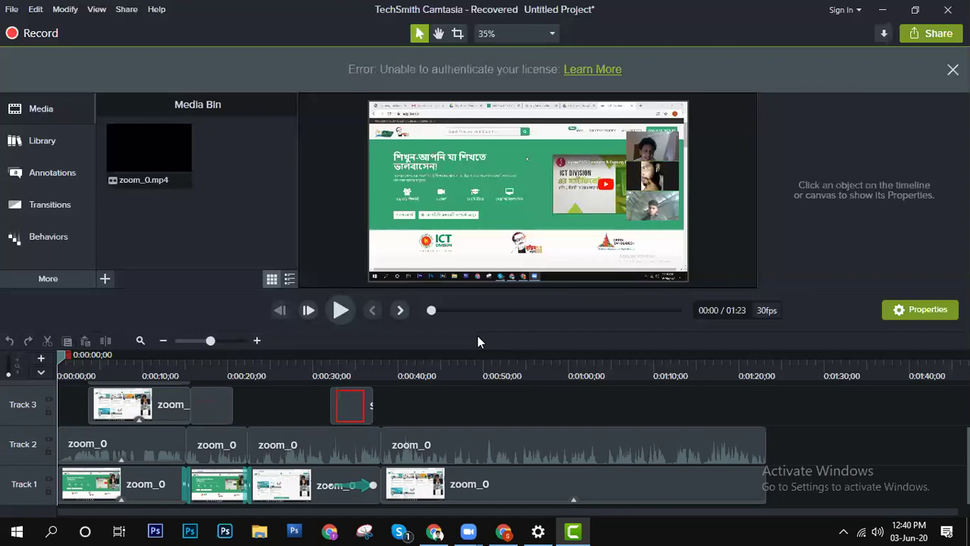
Step: Switch to Chrome and view the home task folder in Google Drive
left_click(503, 531)
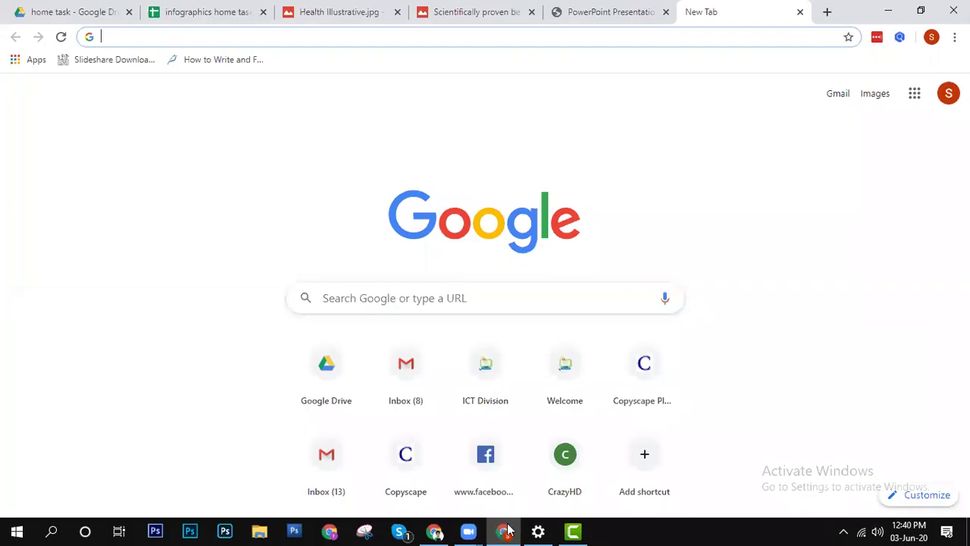
mouse_move(534, 530)
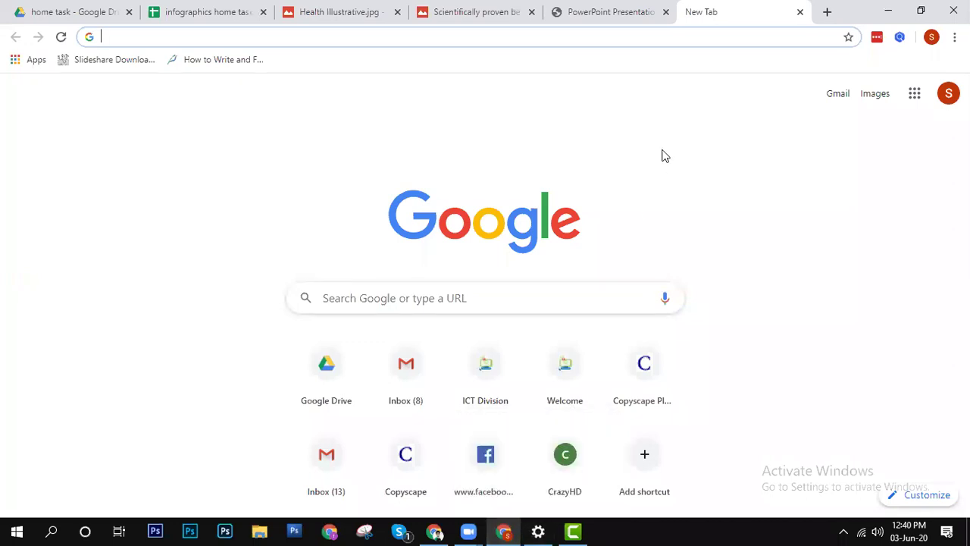
left_click(400, 40)
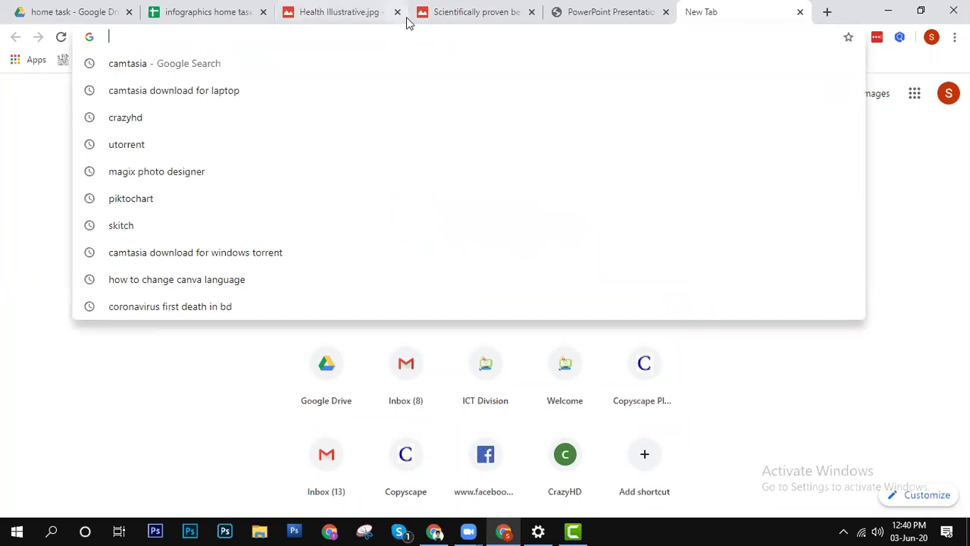
left_click(134, 8)
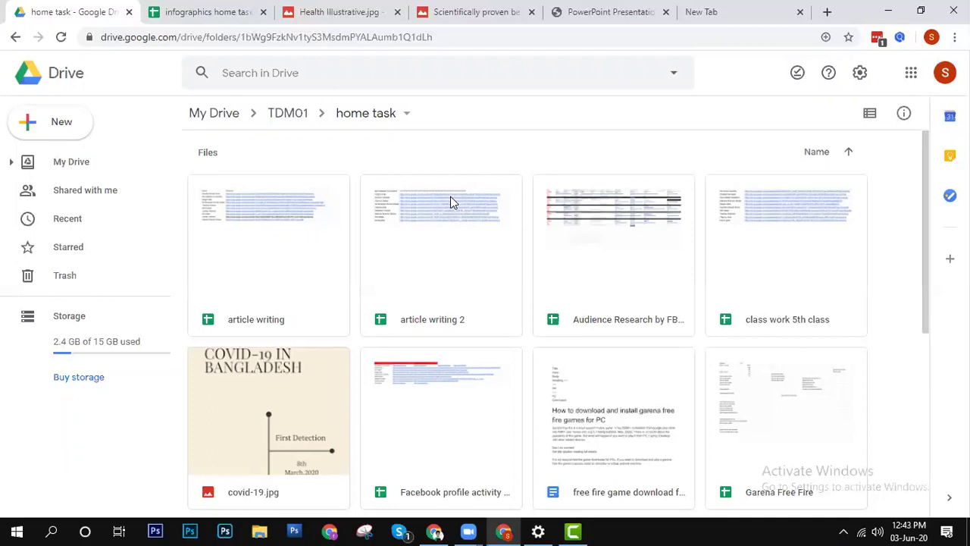
Step: Return to Camtasia and start producing a local file with custom production settings in the MP4 - Smart Player (HTML5) format
left_click(572, 532)
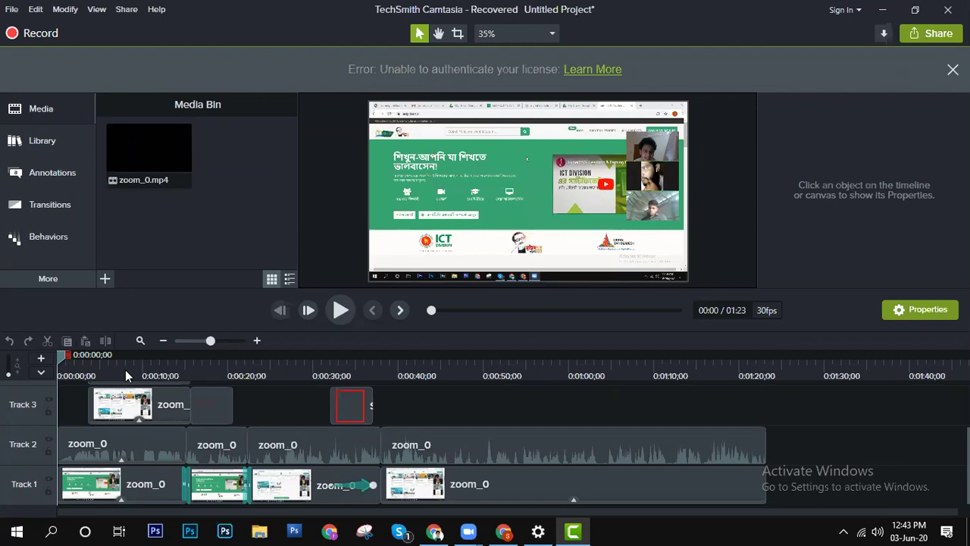
left_click(924, 34)
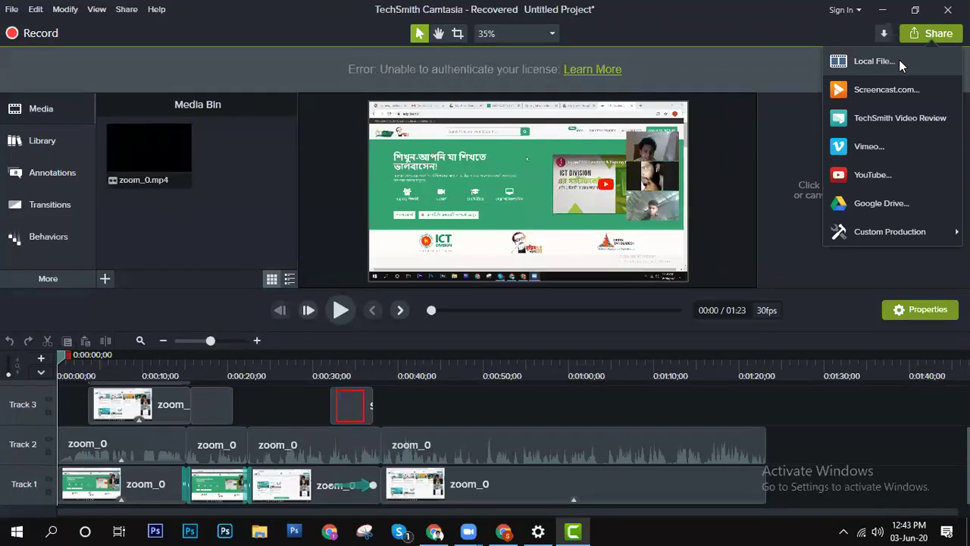
left_click(879, 62)
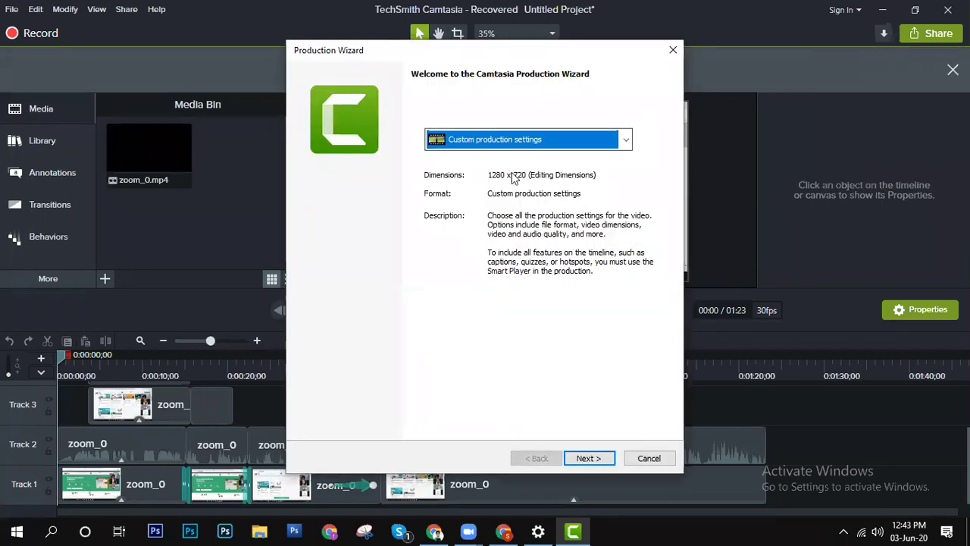
left_click(620, 140)
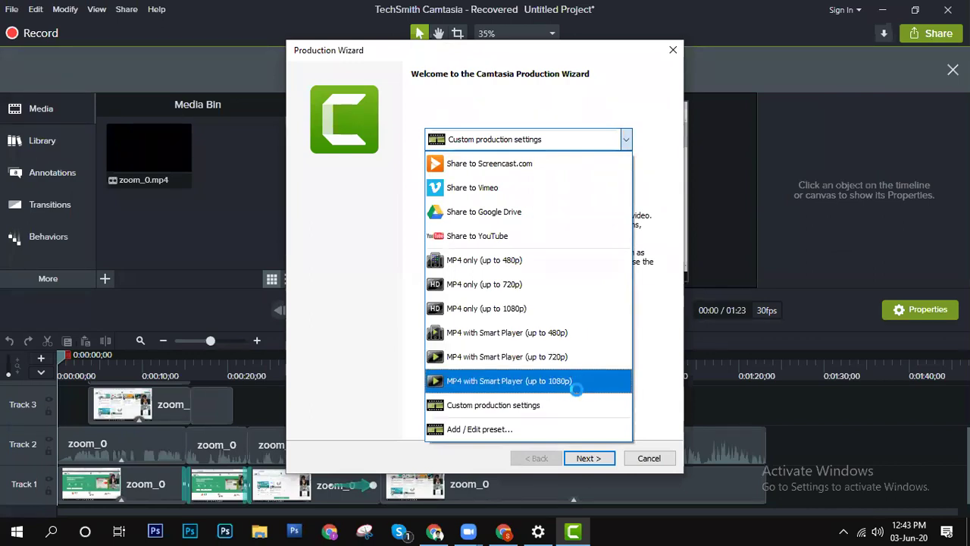
left_click(499, 73)
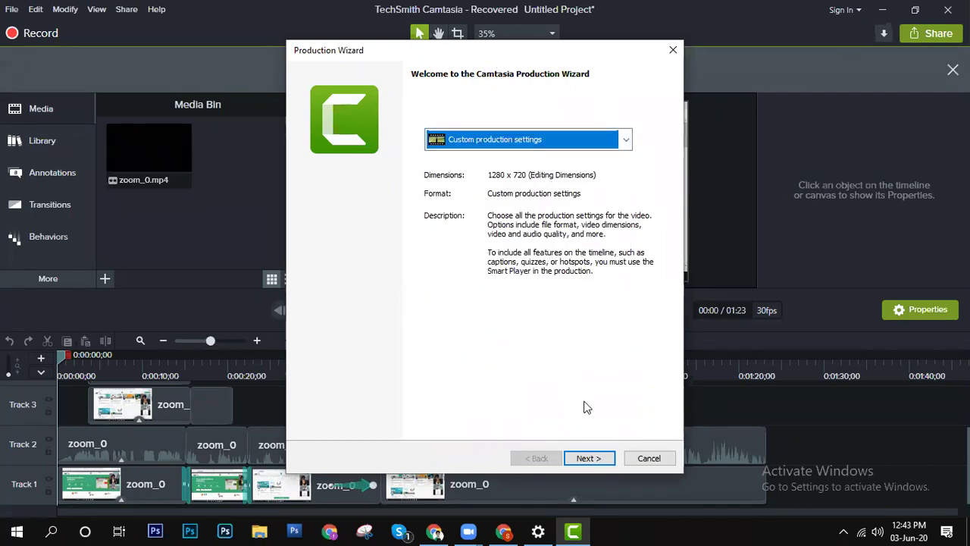
left_click(585, 459)
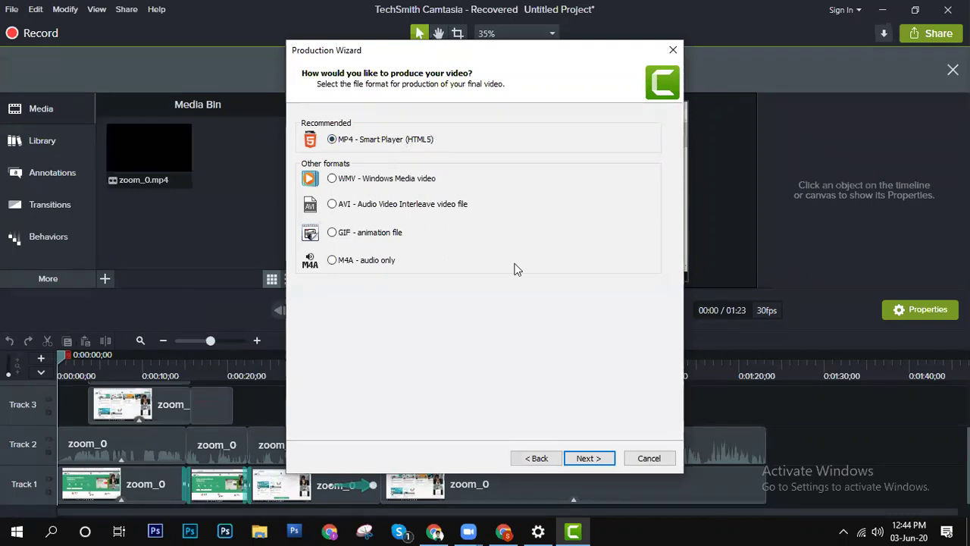
left_click(595, 464)
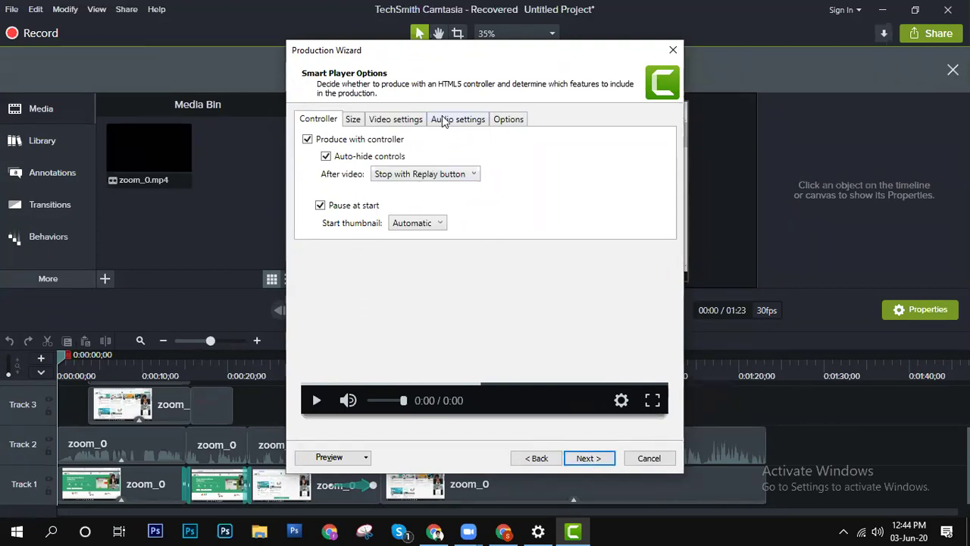
Step: Review the Smart Player's size, video, audio, general and controller settings, and continue to the video options
left_click(354, 123)
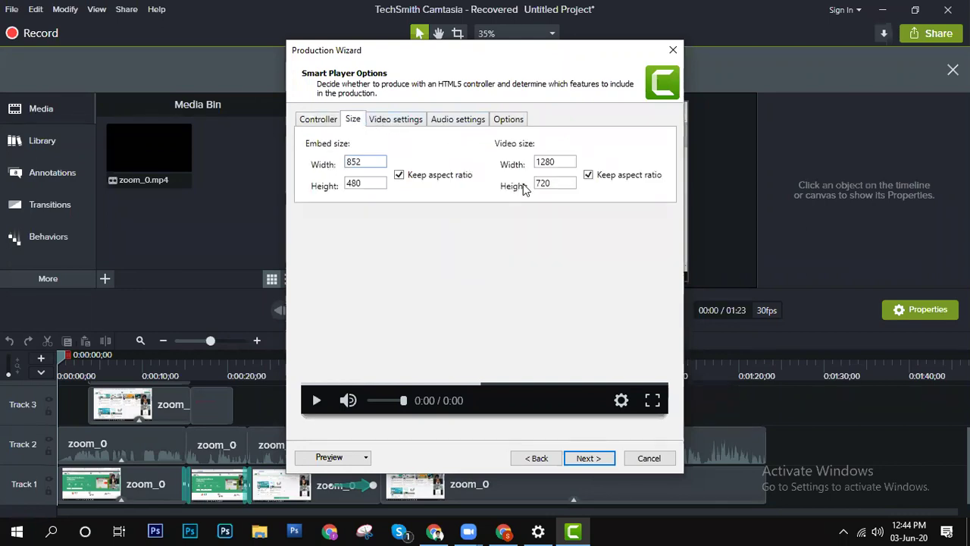
left_click(414, 122)
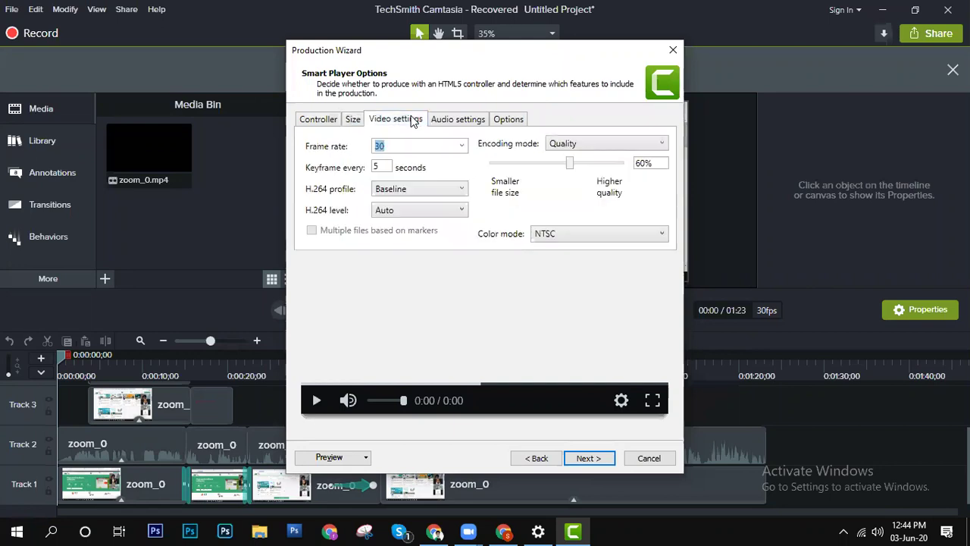
left_click(465, 123)
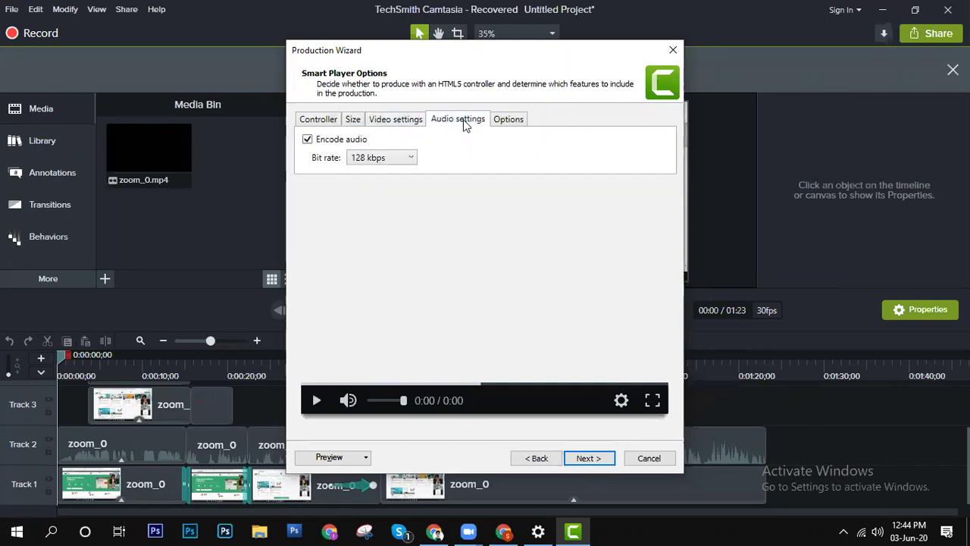
left_click(504, 123)
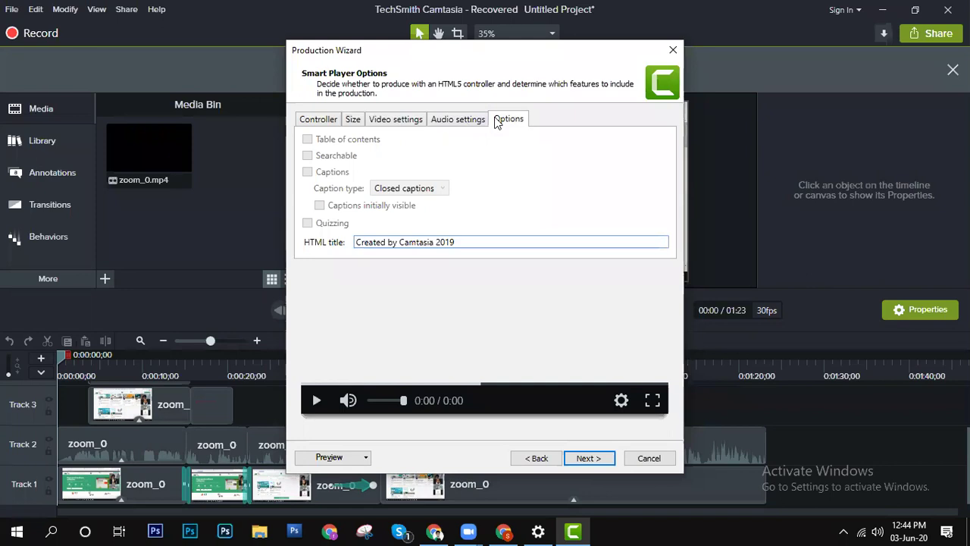
left_click(319, 121)
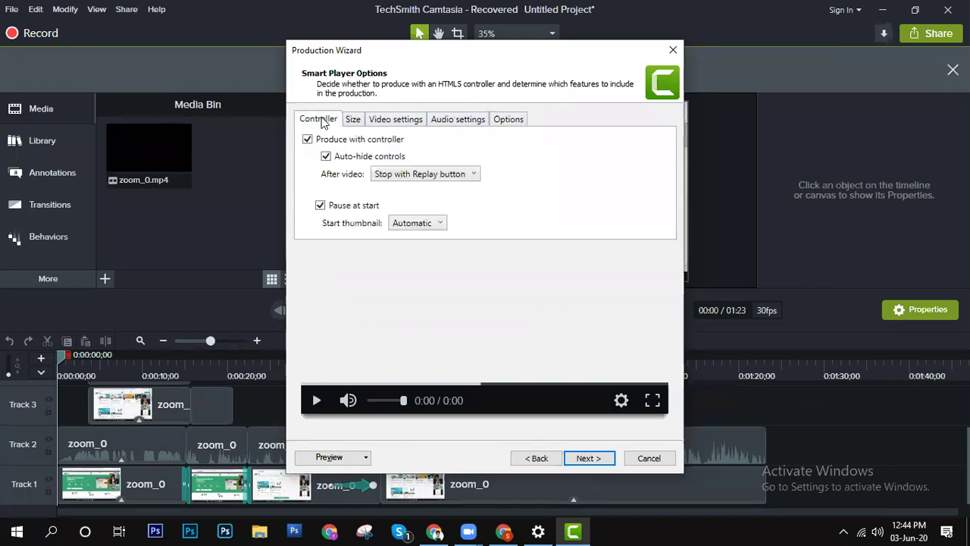
left_click(583, 457)
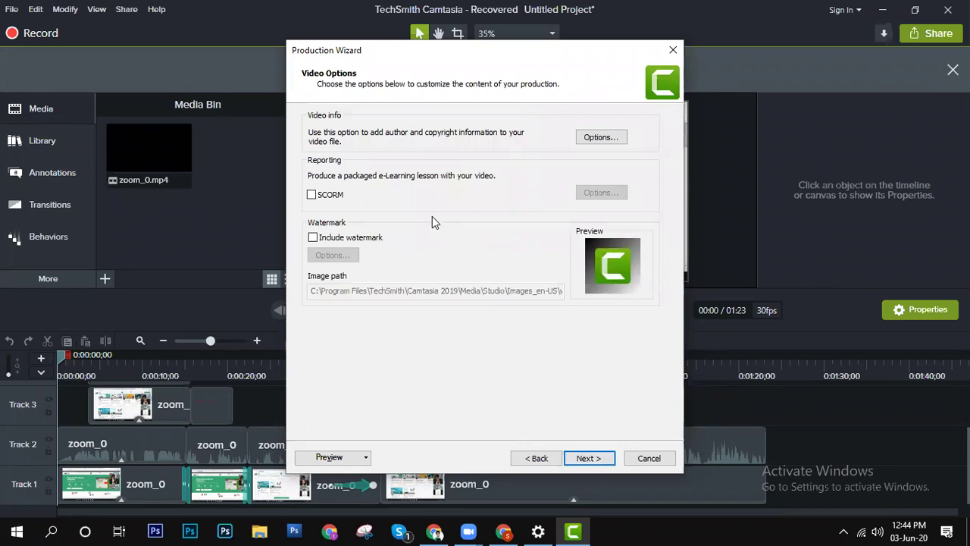
left_click(333, 241)
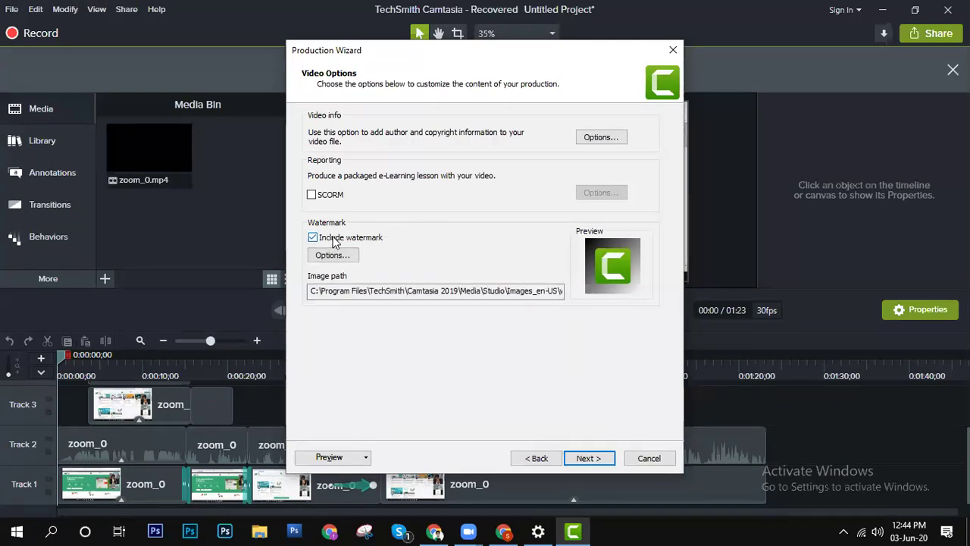
left_click(555, 293)
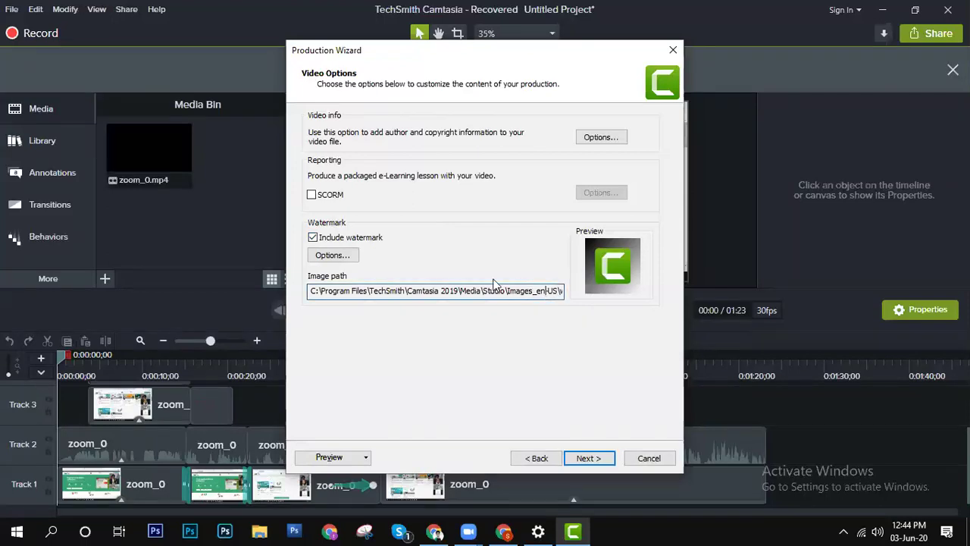
left_click(312, 238)
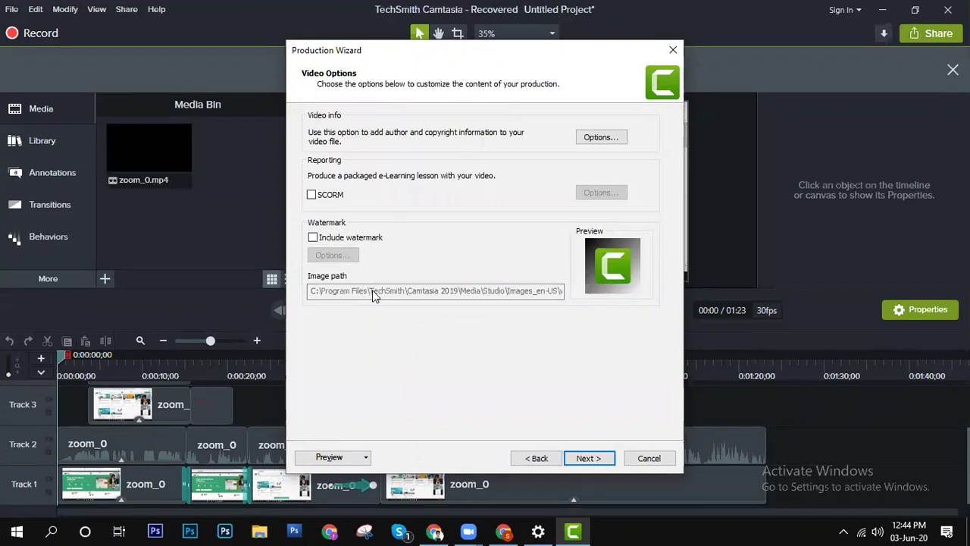
Step: Include a watermark in the production using profile picture.jpg from the Downloads folder
left_click(313, 238)
left_click(332, 256)
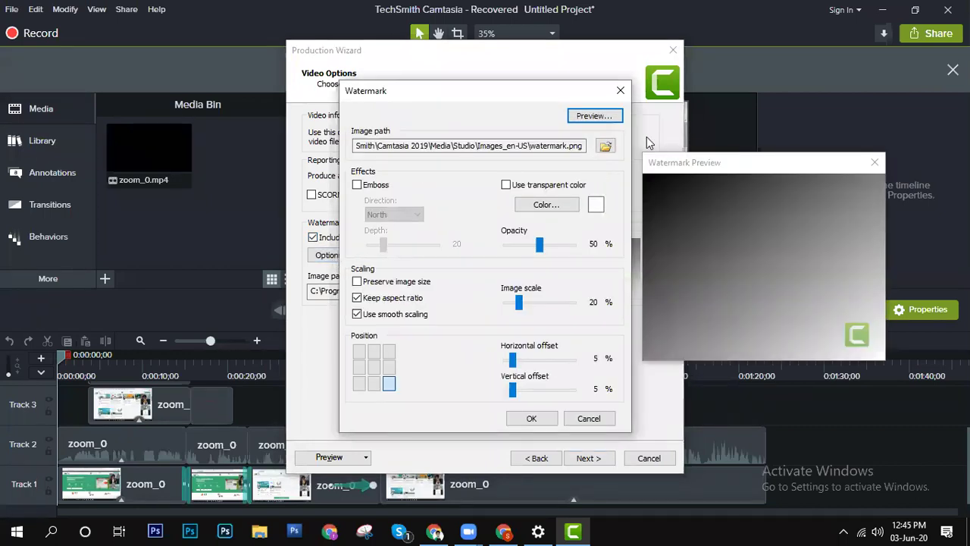
left_click(606, 147)
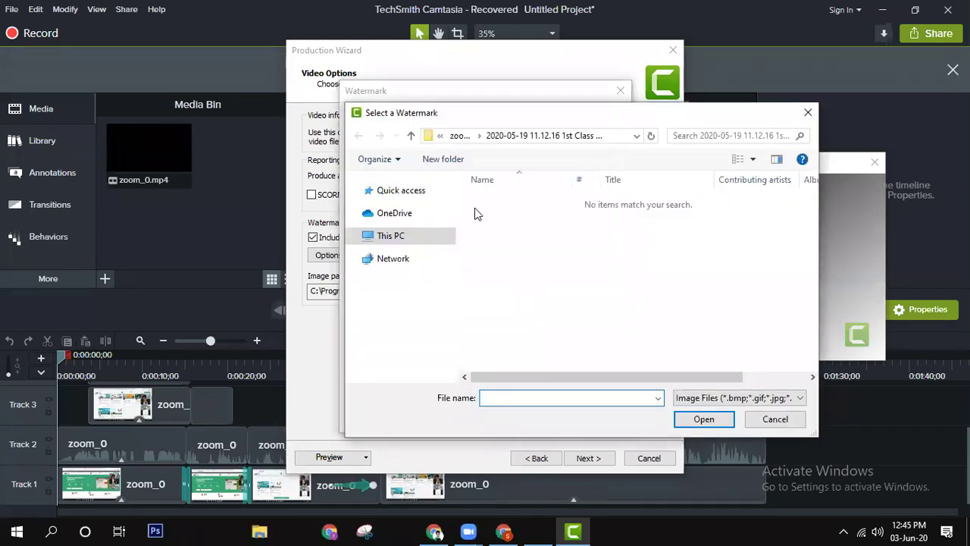
left_click(406, 235)
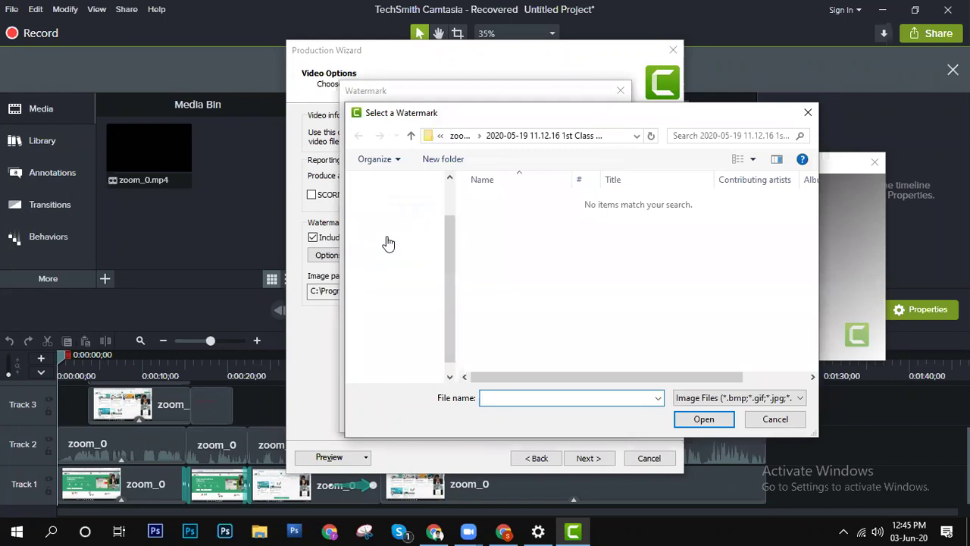
left_click(394, 259)
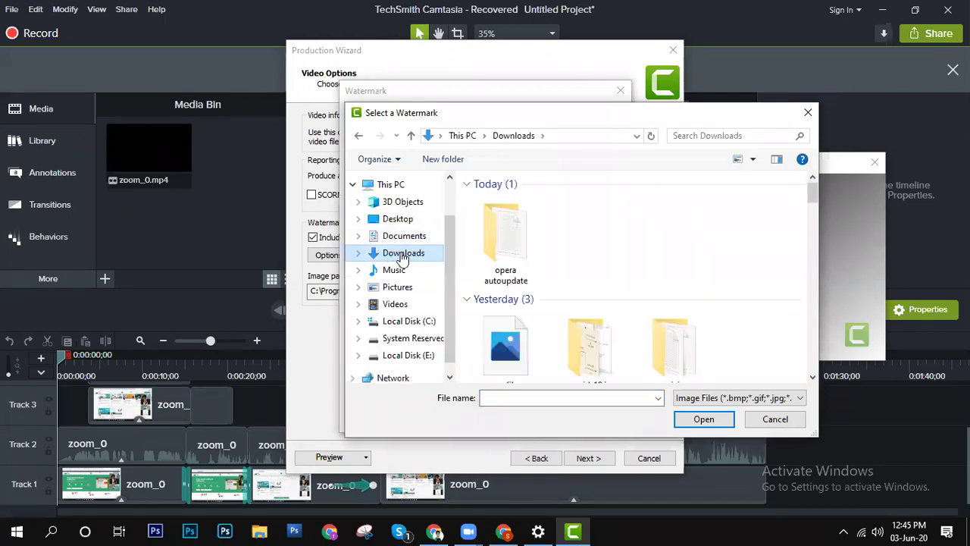
left_click(505, 338)
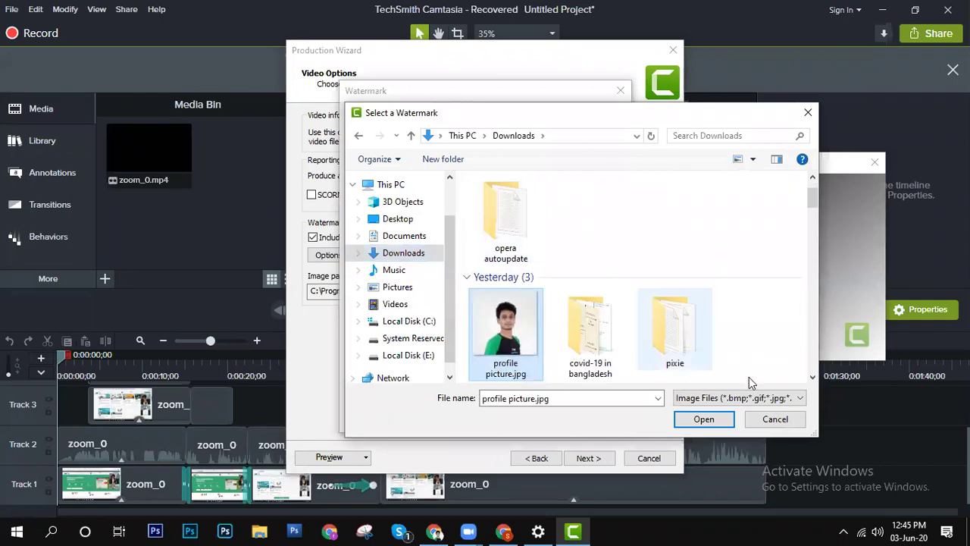
key("Return")
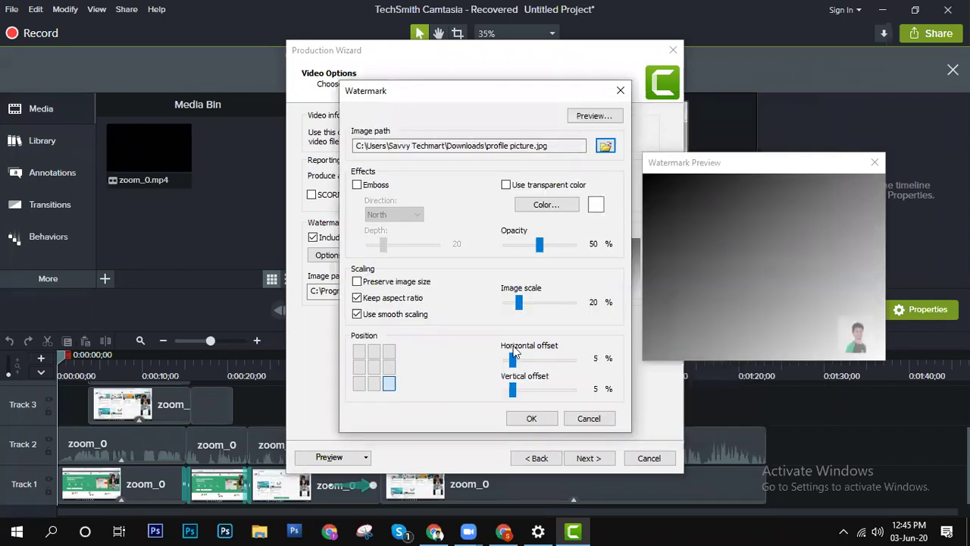
left_click(530, 418)
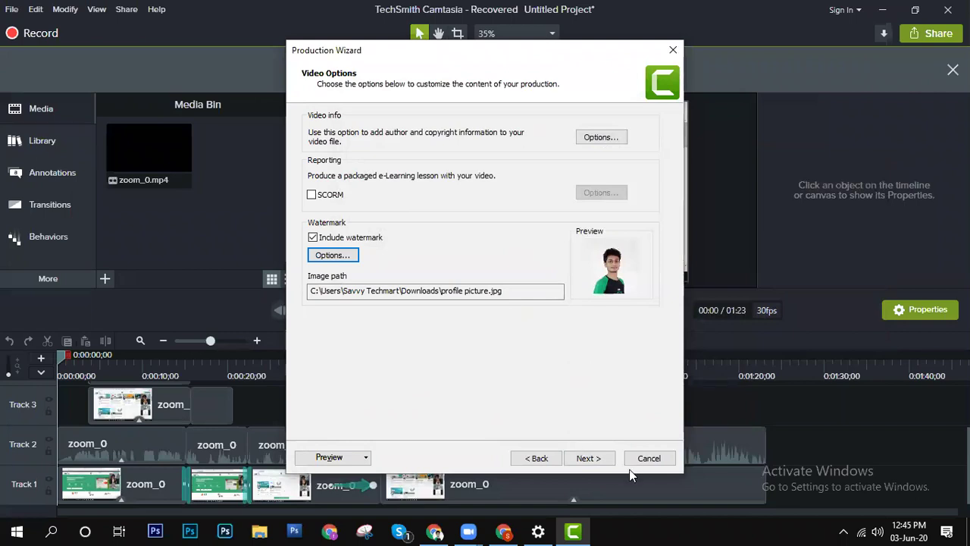
Step: Start rendering the production under the suggested name in the Documents\Camtasia folder, and minimise the rendering progress window
left_click(583, 458)
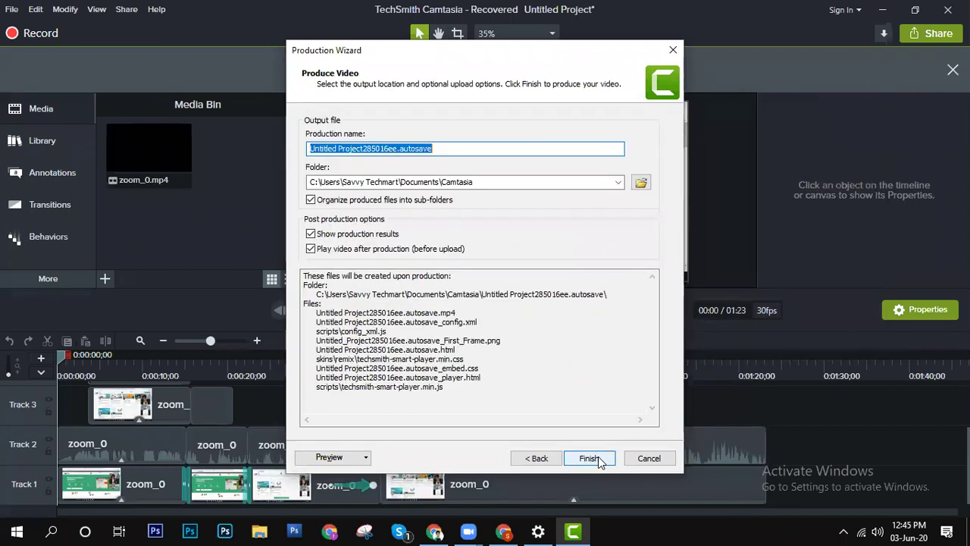
left_click(588, 459)
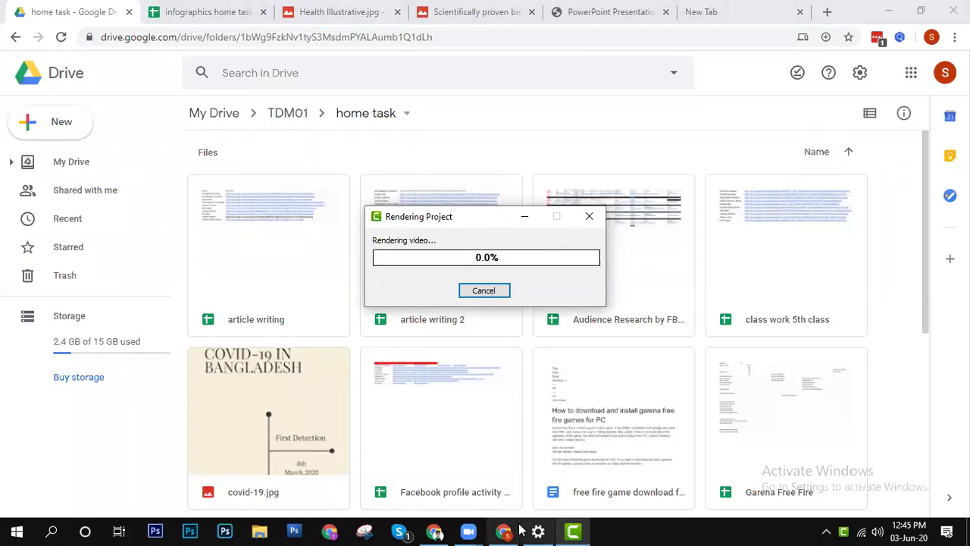
mouse_move(504, 530)
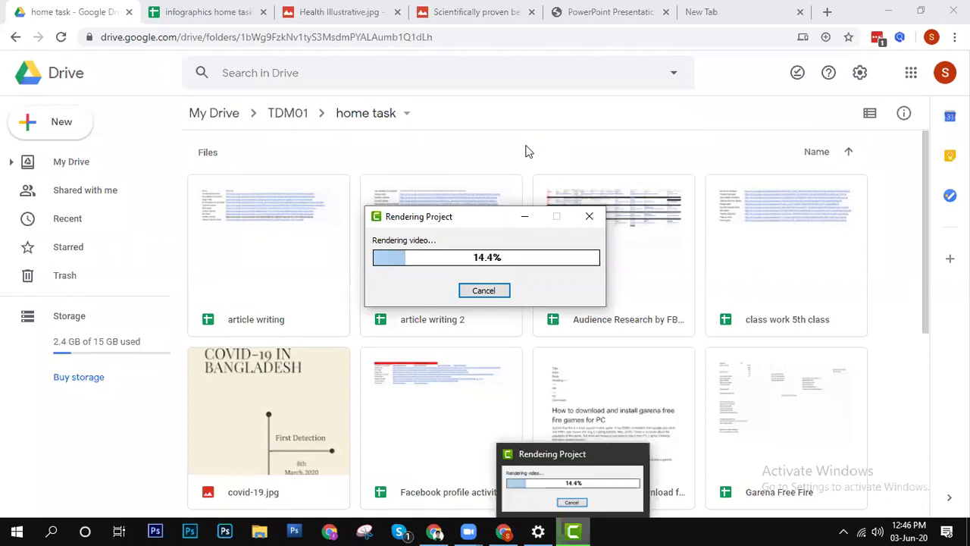
key("super+Down")
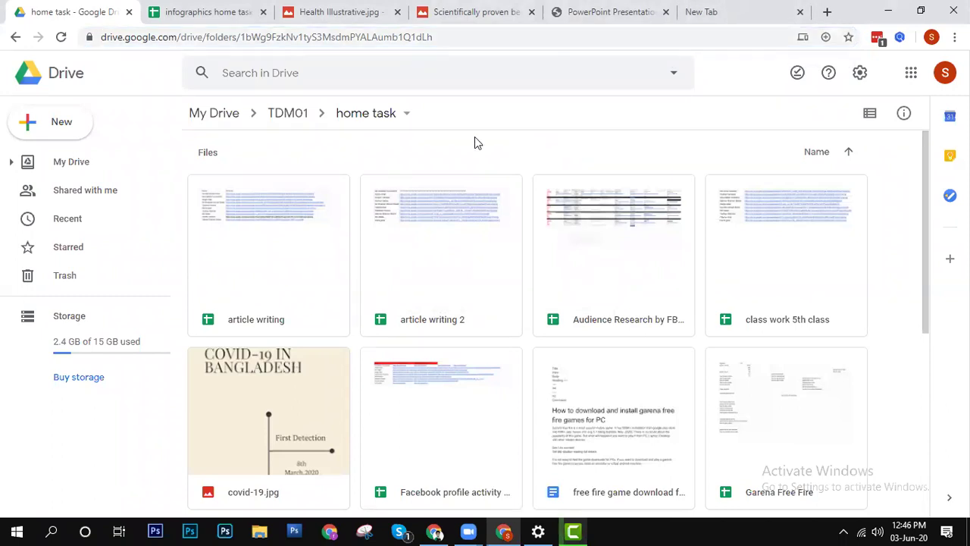
Step: Create a Google Sheets spreadsheet in the home task folder and name it Video Creation
right_click(533, 149)
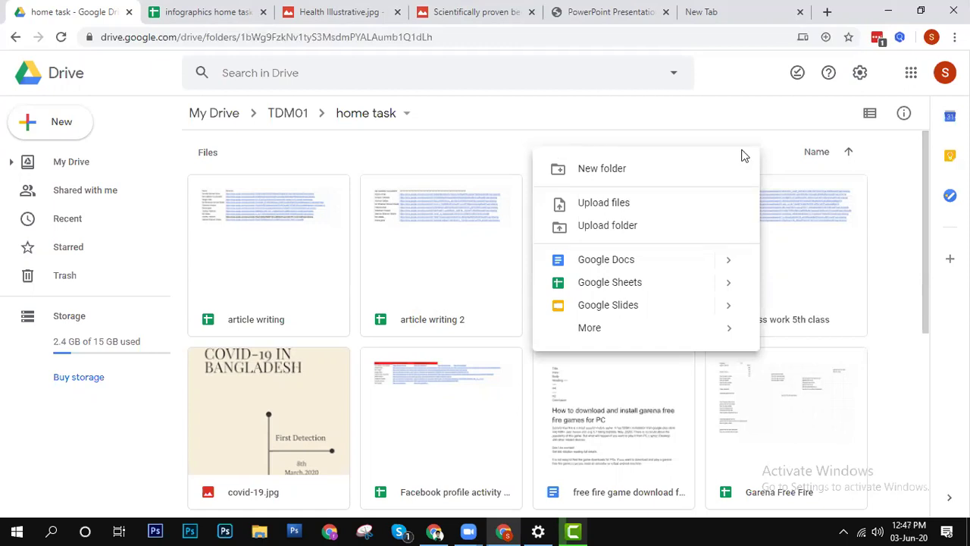
left_click(627, 291)
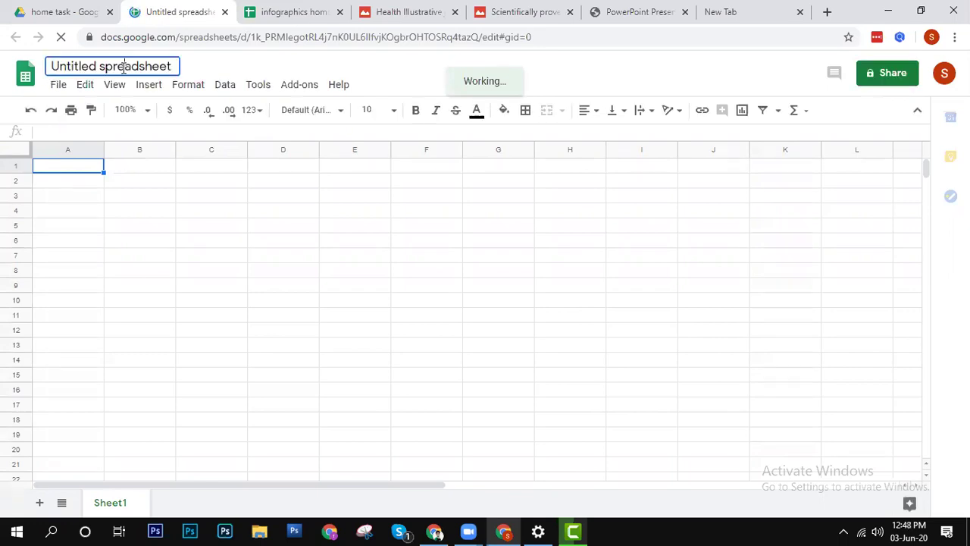
left_click(124, 67)
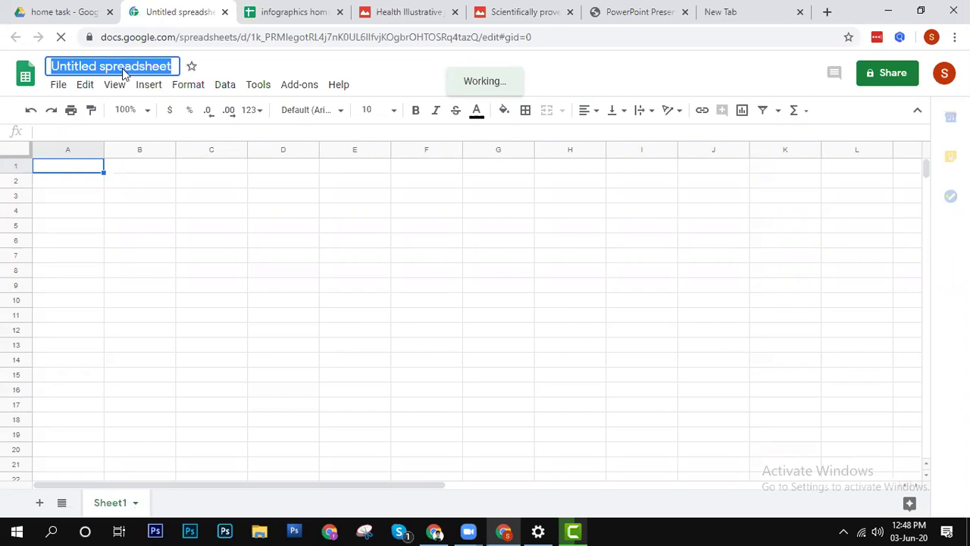
key("BackSpace")
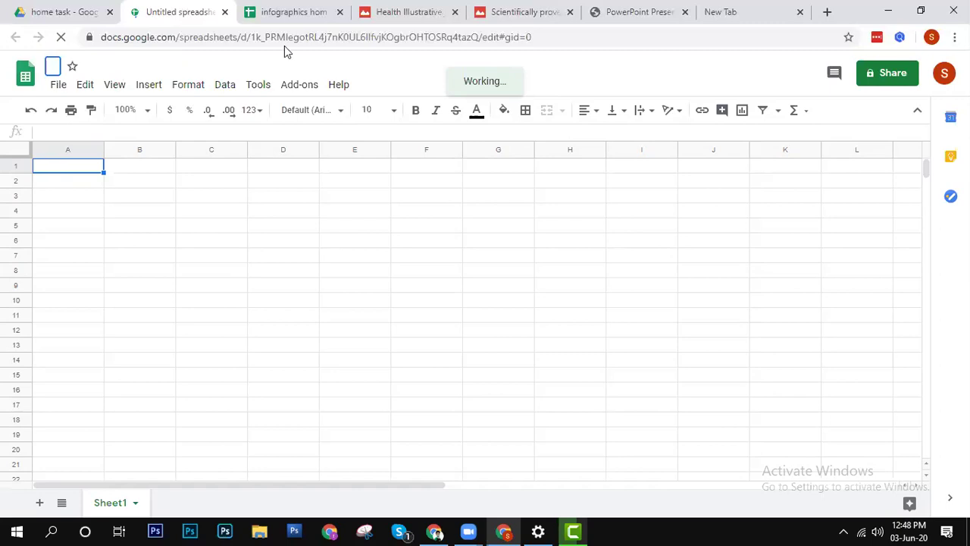
type("Video")
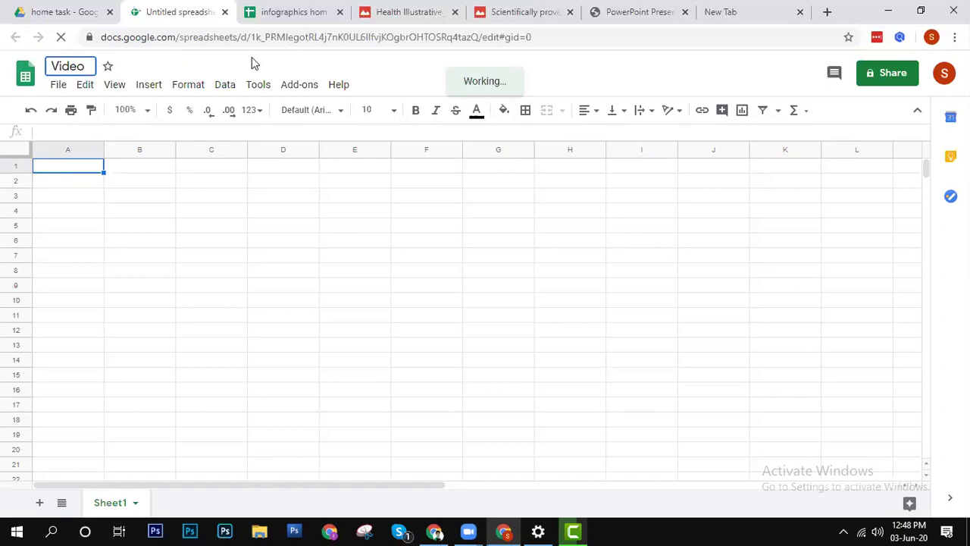
type(" Creation")
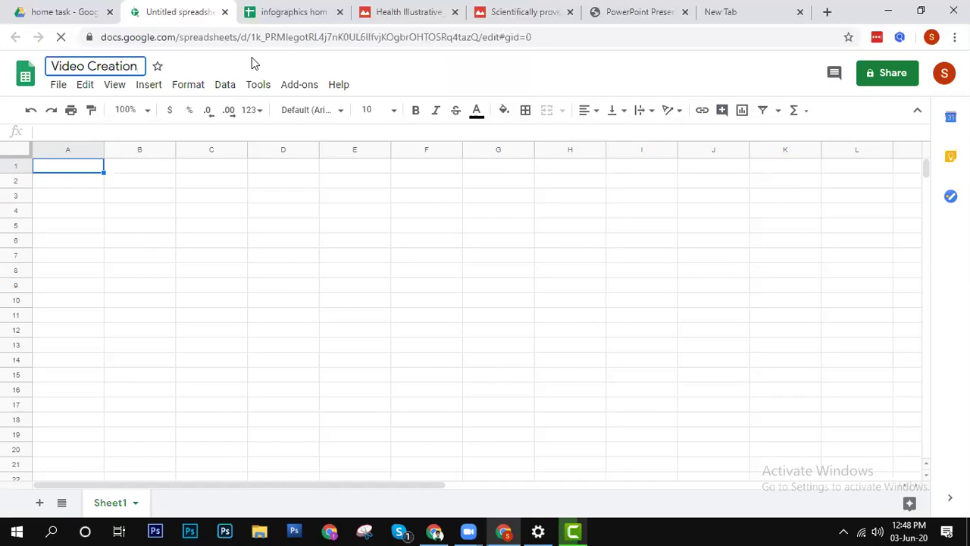
key("Return")
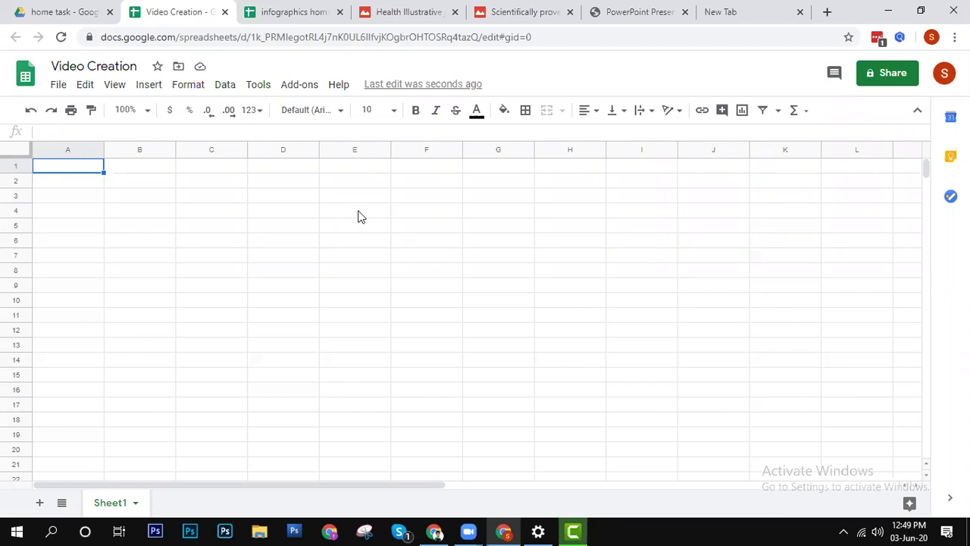
Step: Enter the header Name in cell A1 of the spreadsheet
left_click(215, 206)
left_click(69, 159)
type("A")
key("BackSpace")
type("Name")
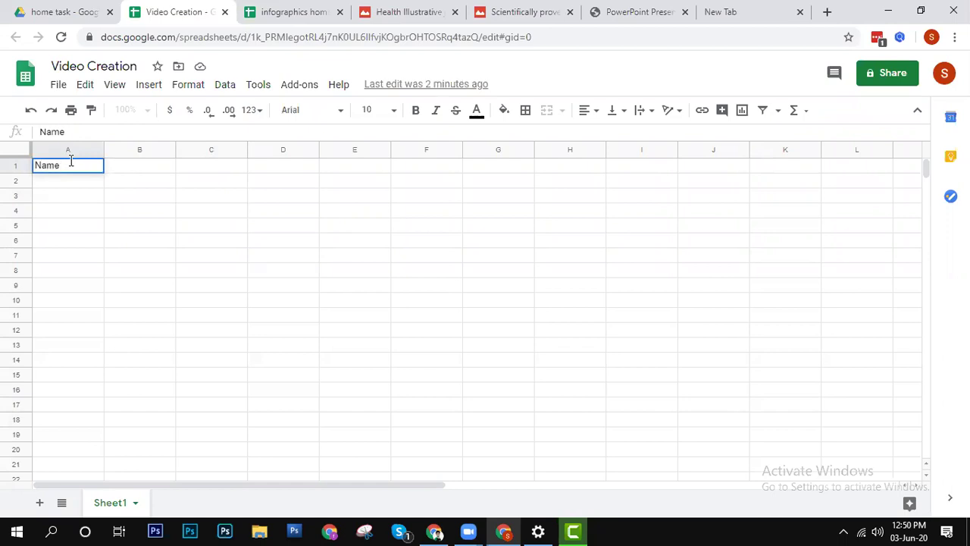
key("Tab")
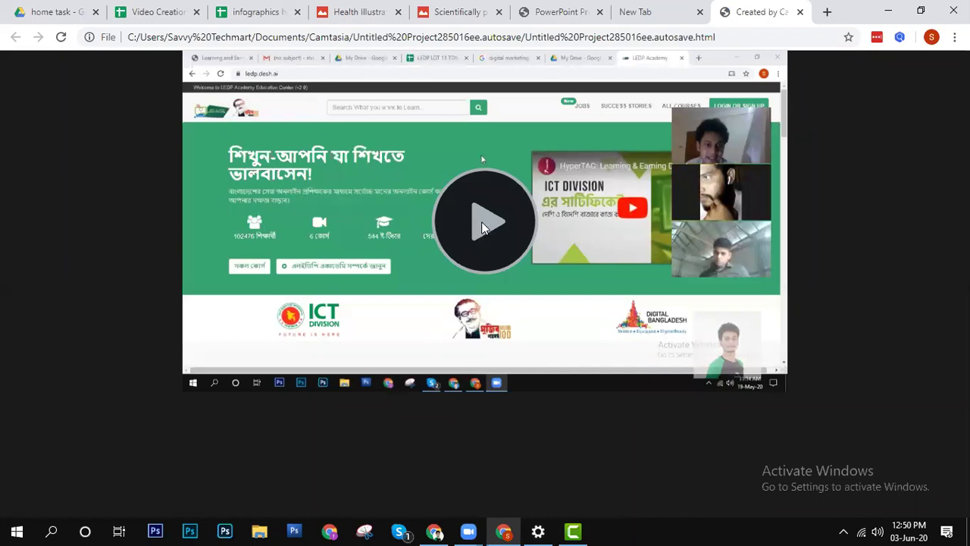
Step: Play the produced video in Chrome, and return to Camtasia to close the production results
left_click(483, 227)
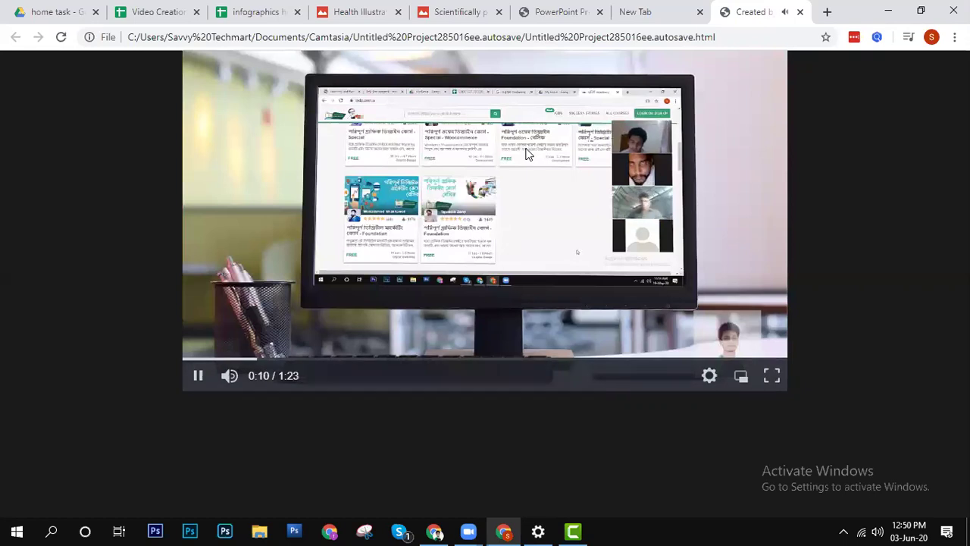
left_click(574, 530)
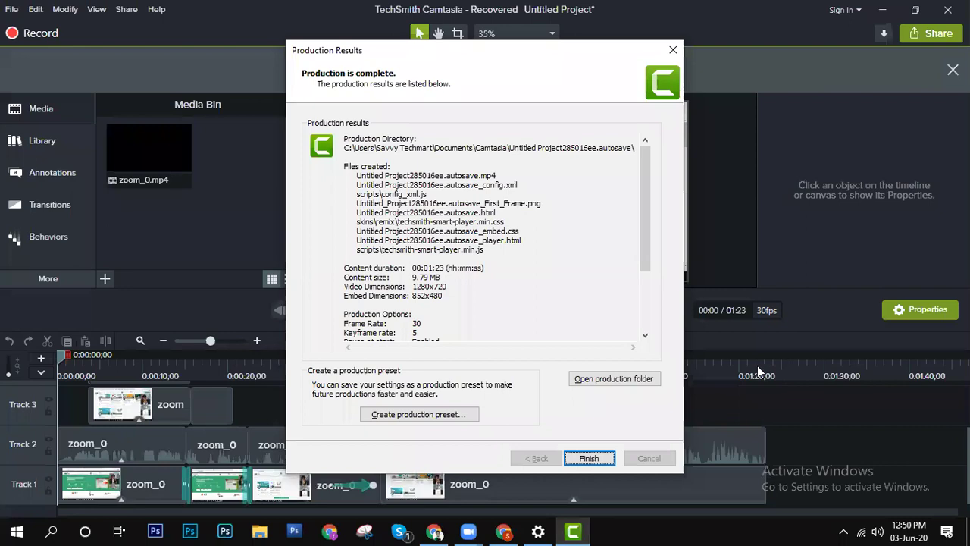
left_click(591, 458)
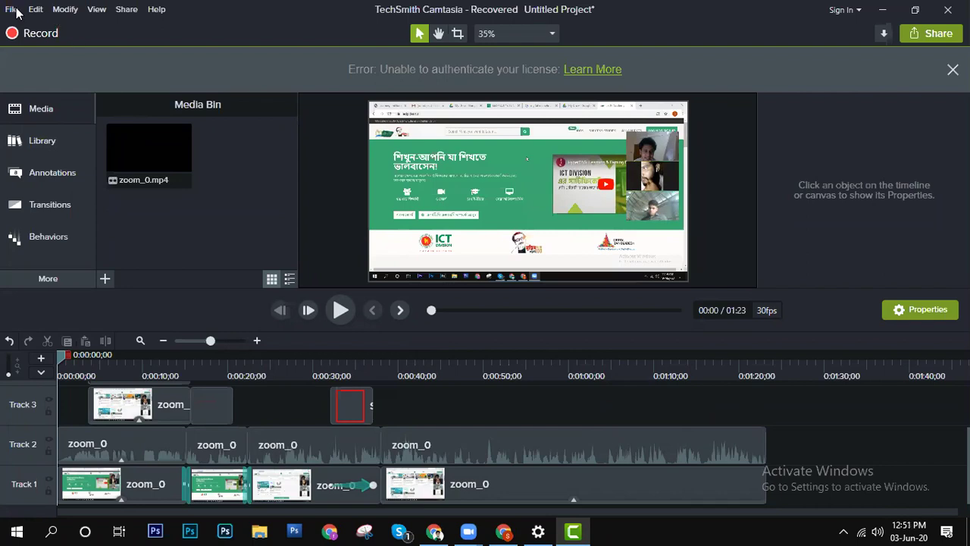
Step: Save the project as Untitled Project285016ee.autosave.tscproj in the Documents\Camtasia folder and dismiss the licence error banner
key("ctrl+s")
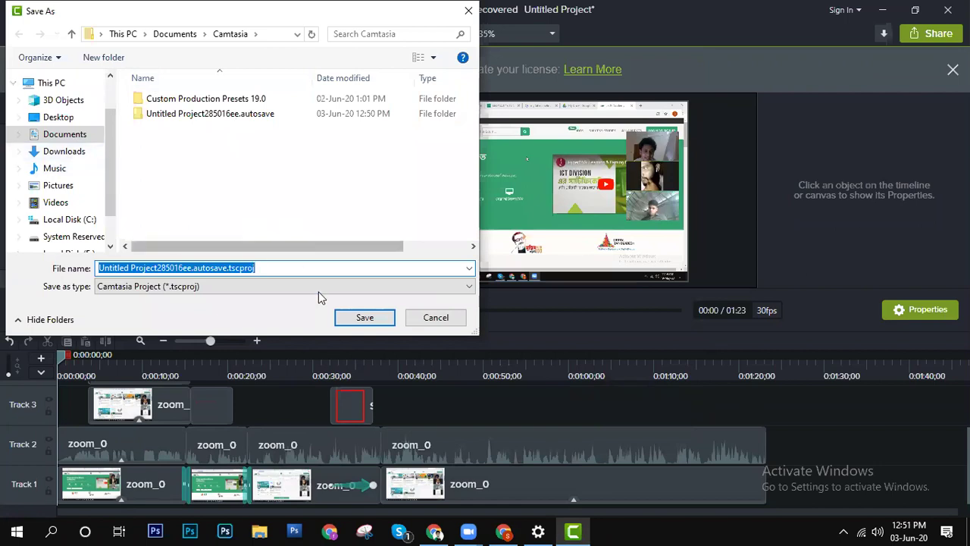
left_click(371, 322)
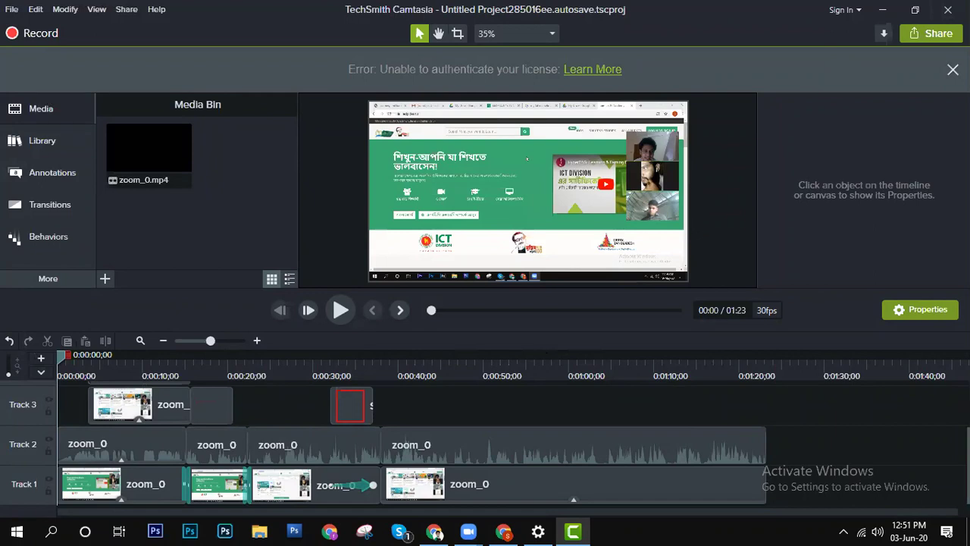
left_click(952, 69)
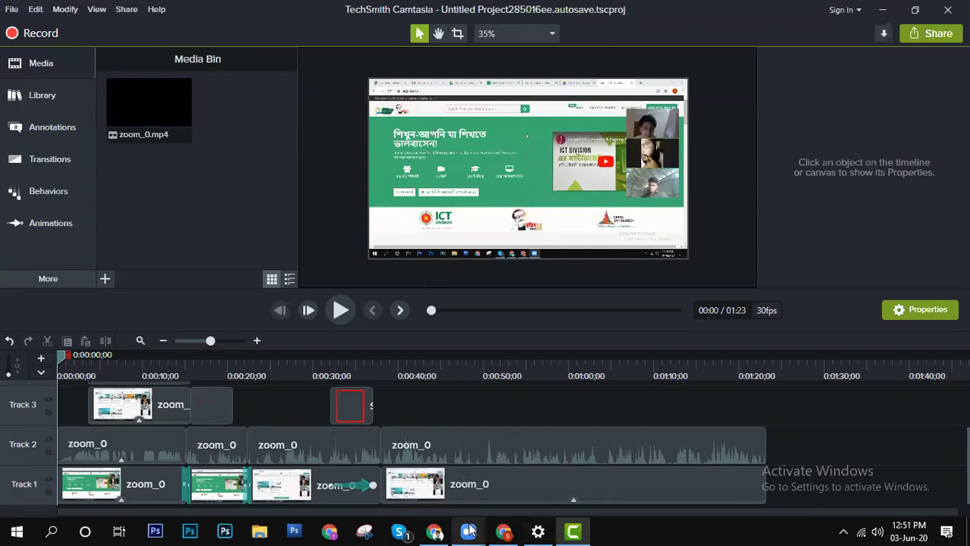
Step: Switch to Chrome and close the tab with the produced video
mouse_move(470, 530)
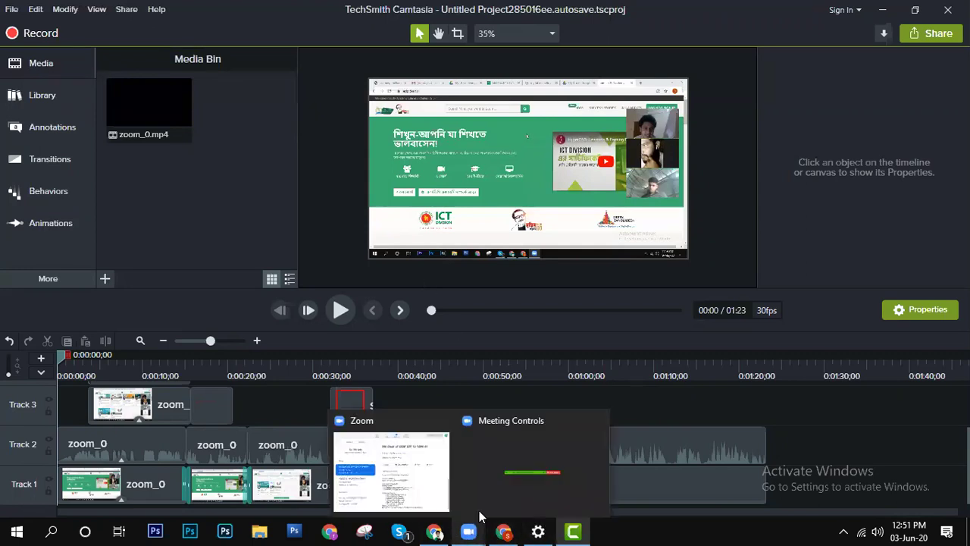
mouse_move(416, 491)
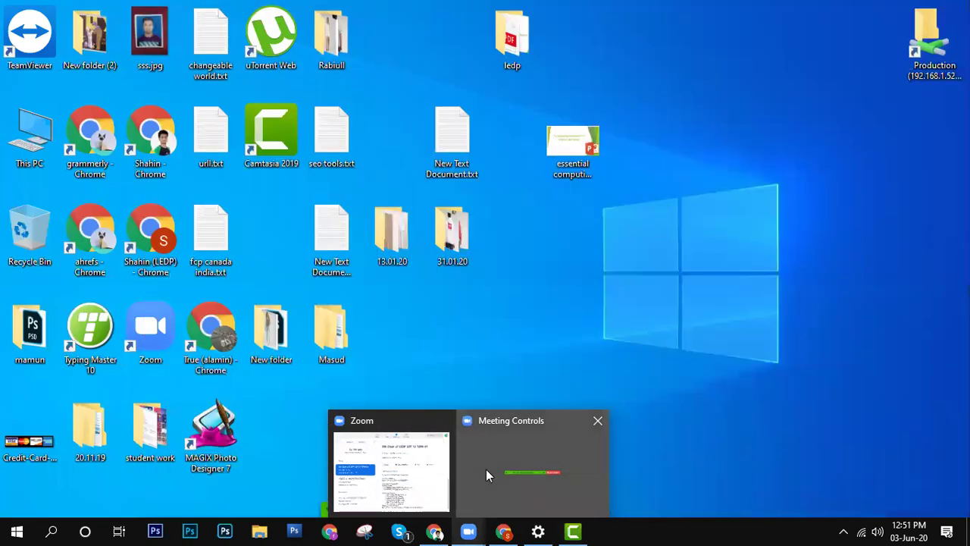
left_click(486, 469)
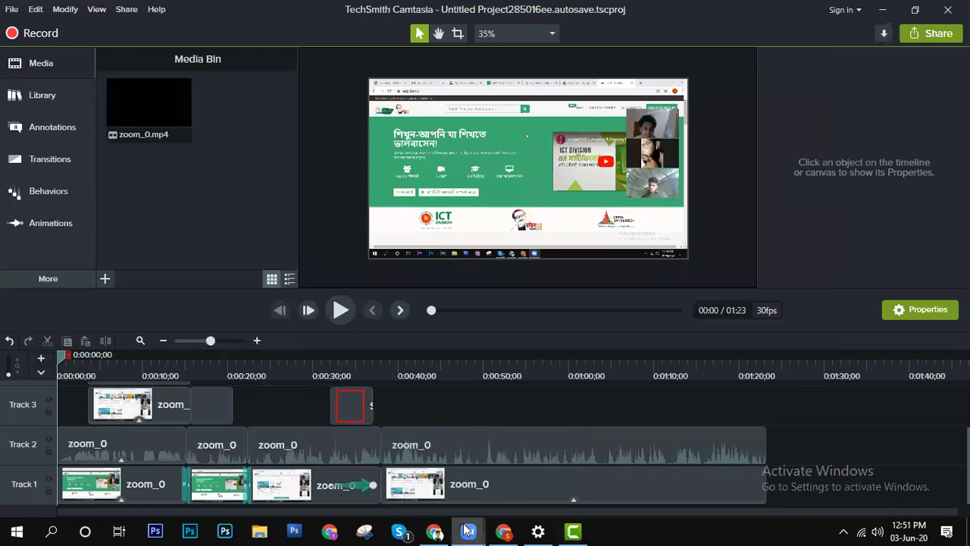
left_click(439, 530)
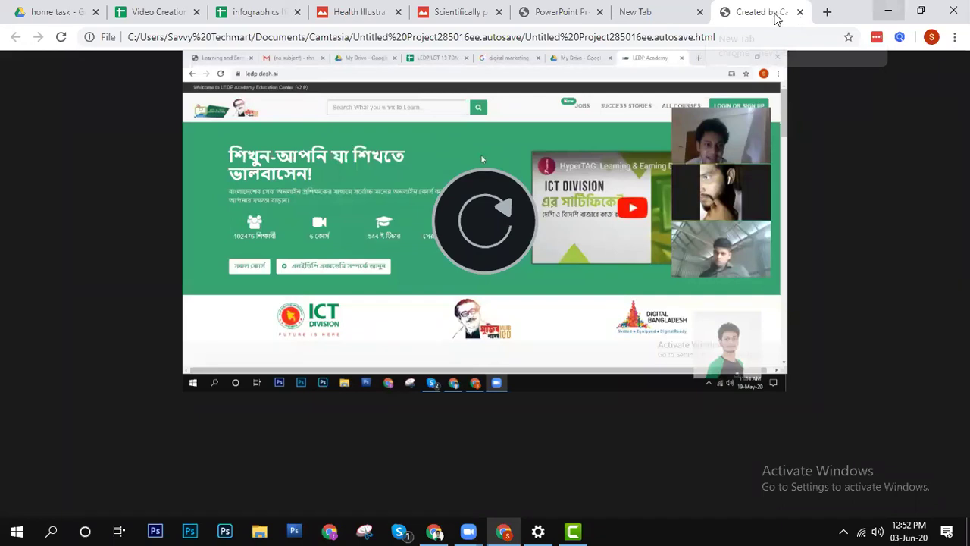
key("ctrl+w")
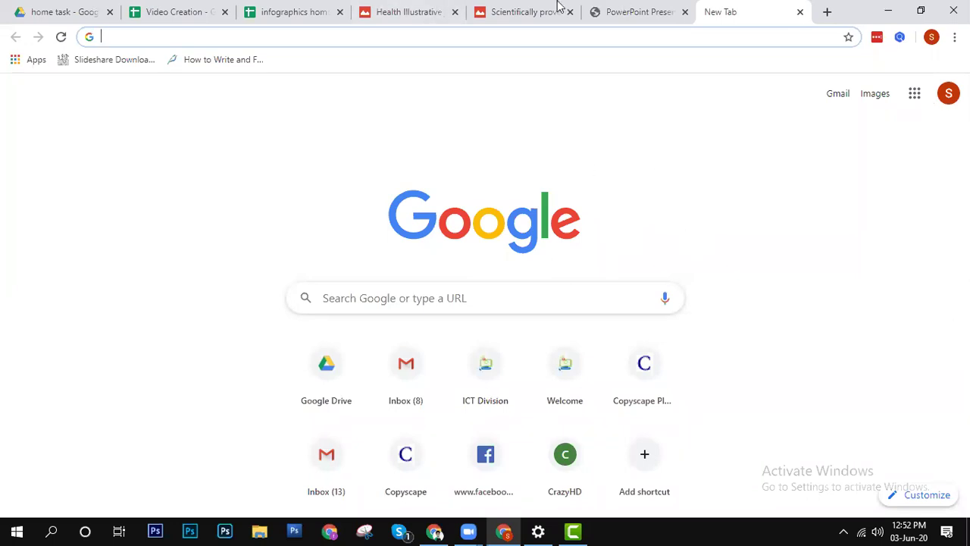
Step: Look through the files in the home task folder in Google Drive
left_click(30, 9)
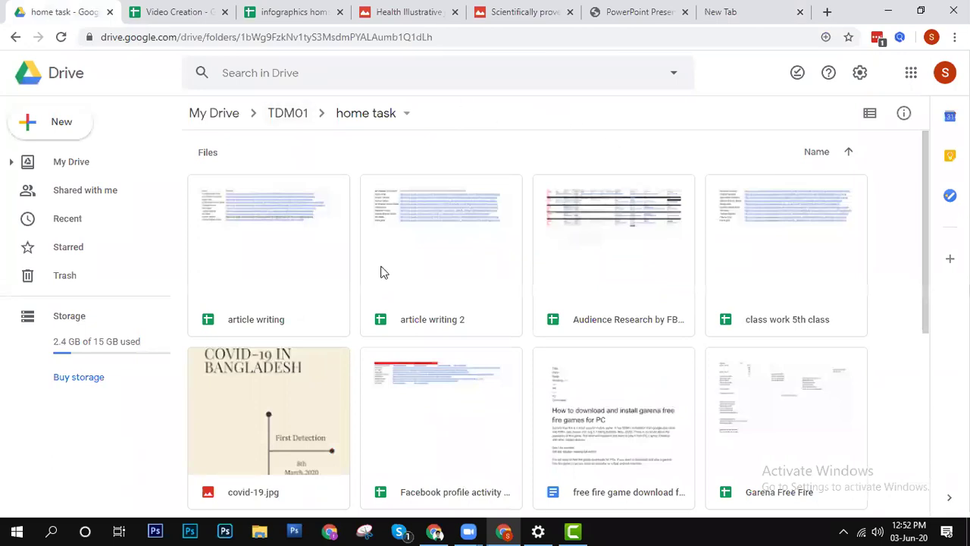
scroll(384, 271, "down", 5)
scroll(385, 284, "up", 5)
scroll(398, 263, "down", 5)
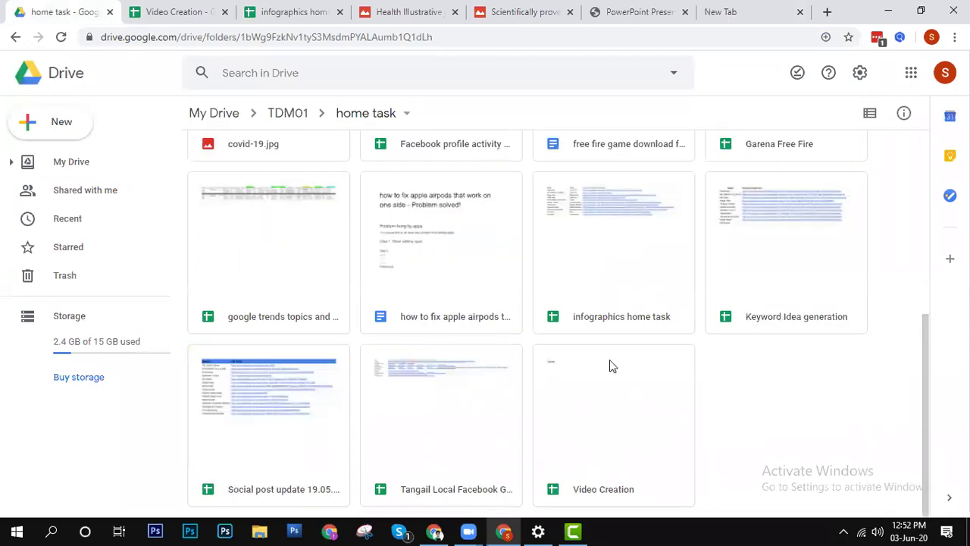
scroll(809, 363, "up", 5)
left_click(811, 364)
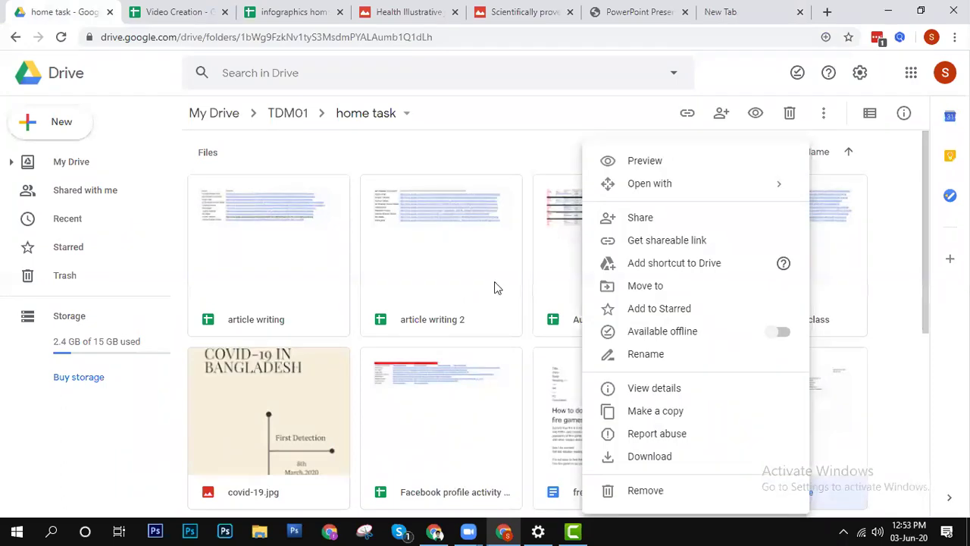
Step: Return to the Video Creation spreadsheet and enter the header Link in cell B1
left_click(162, 11)
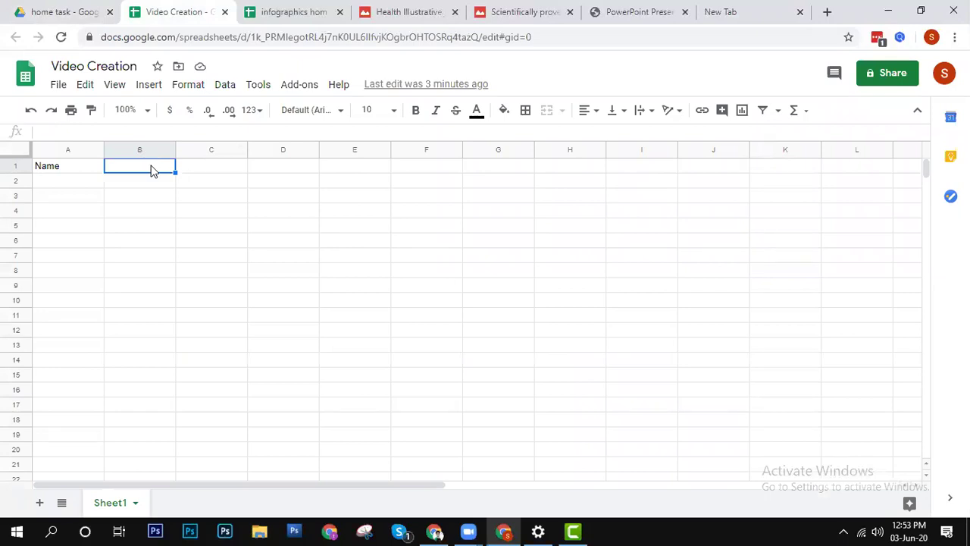
type("Links")
key("BackSpace")
key("BackSpace")
key("BackSpace")
key("BackSpace")
type("ink")
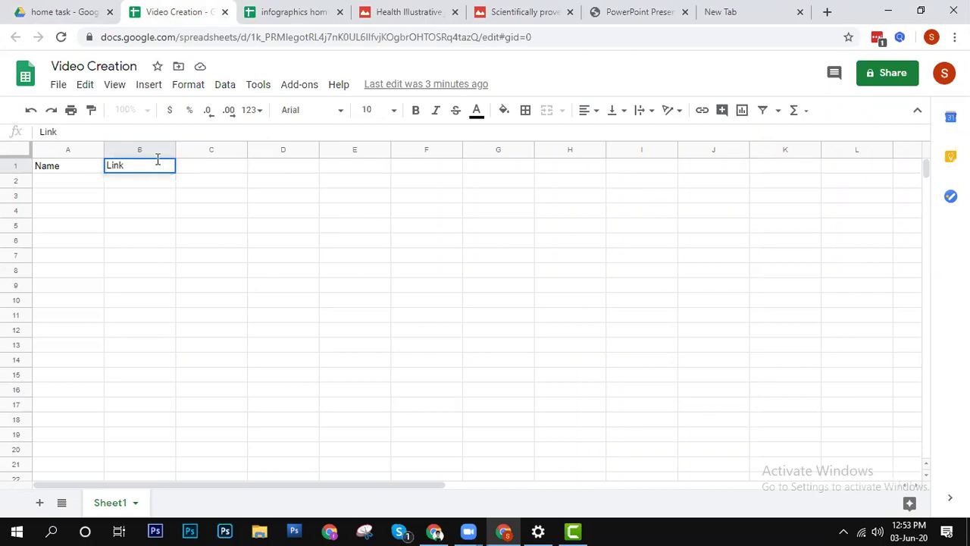
left_click(225, 169)
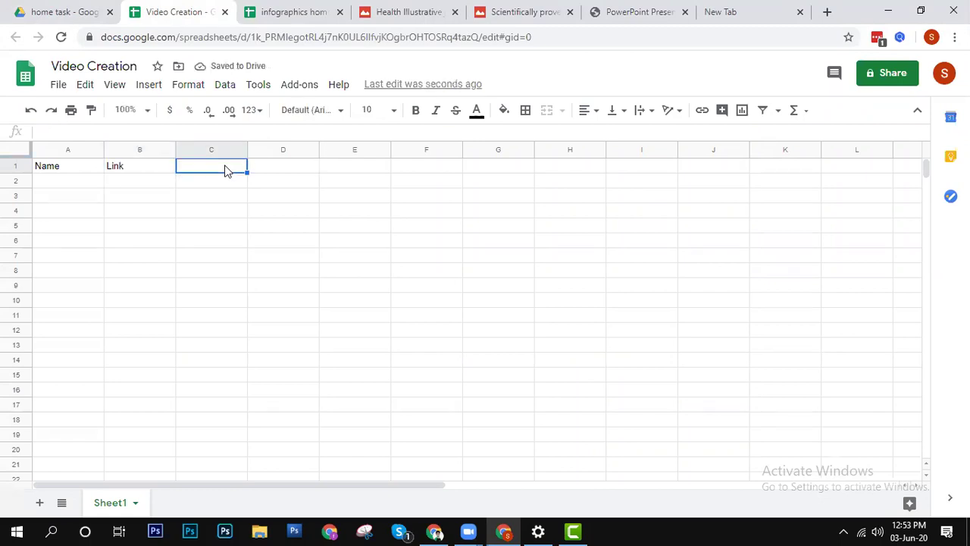
double_click(226, 166)
type("Social Ime")
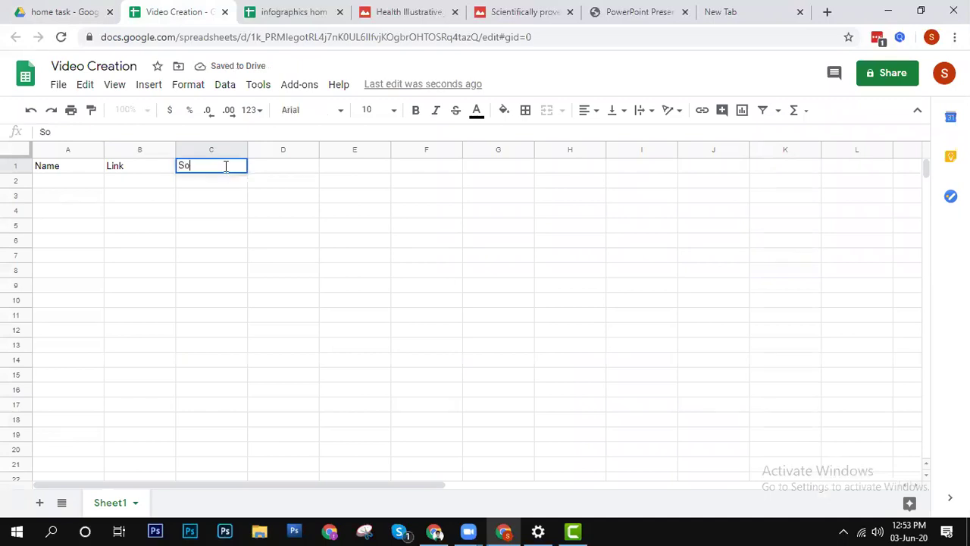
key("BackSpace")
key("BackSpace")
key("BackSpace")
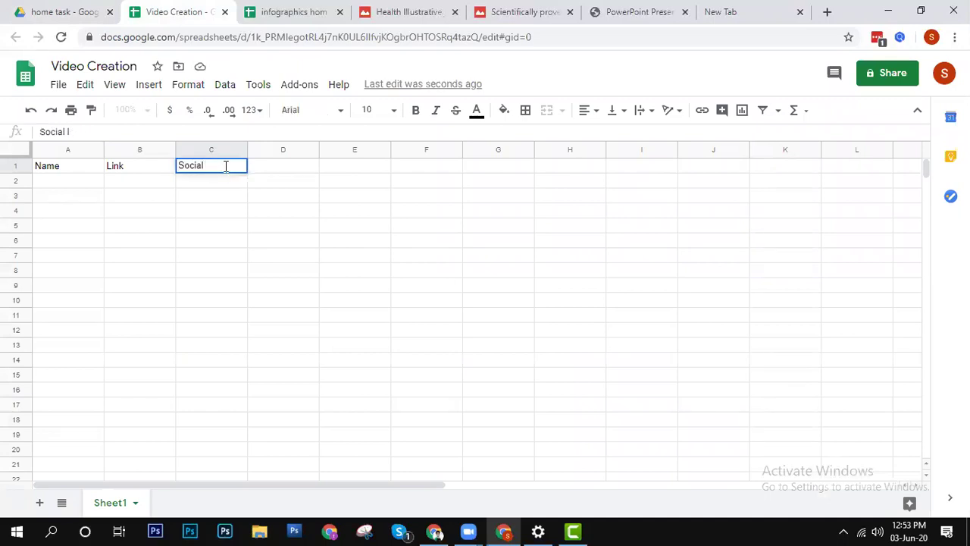
type("d")
key("BackSpace")
key("BackSpace")
key("BackSpace")
key("BackSpace")
key("BackSpace")
key("BackSpace")
key("BackSpace")
Step: Change the header in cell B1 to Drive link
key("shift+Tab")
type("D")
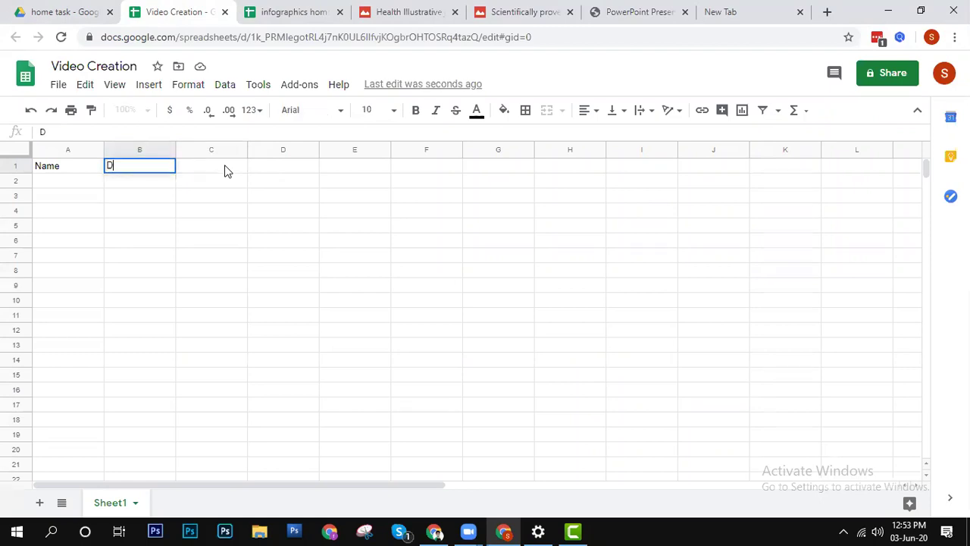
type("iive link")
key("Tab")
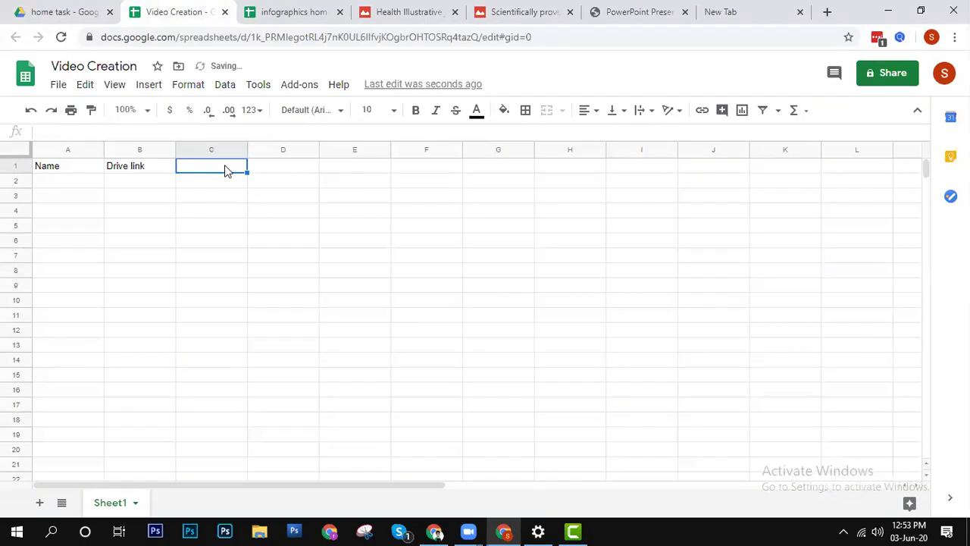
Step: Enter the header Publication link in cell C1
type(":P")
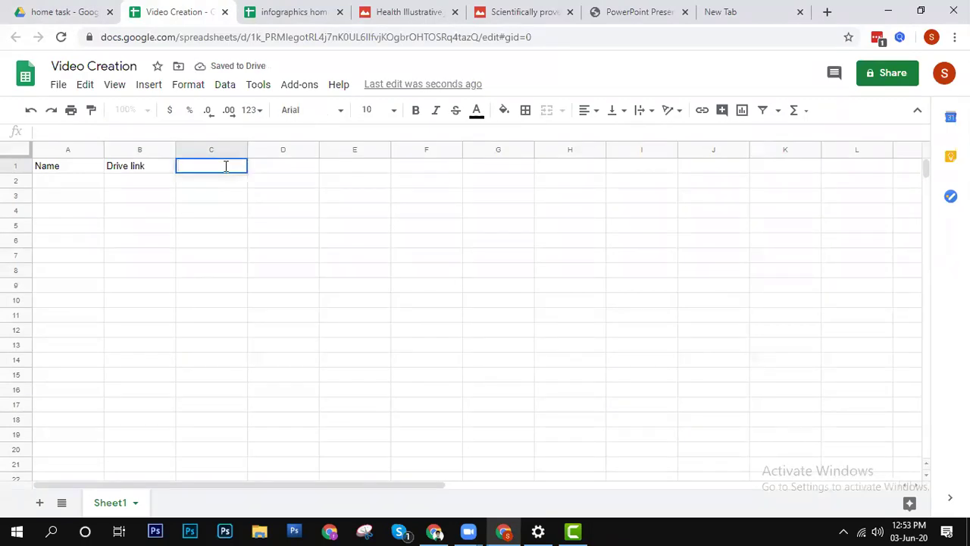
key("BackSpace")
key("BackSpace")
type("Publicatio")
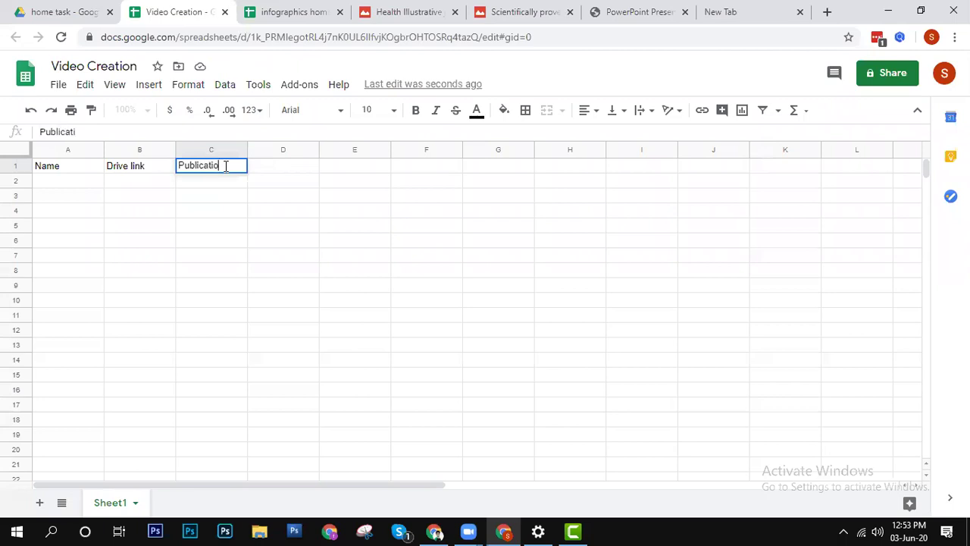
type("n link")
left_click(218, 200)
Step: Widen column A of the Video Creation sheet slightly
left_click(72, 182)
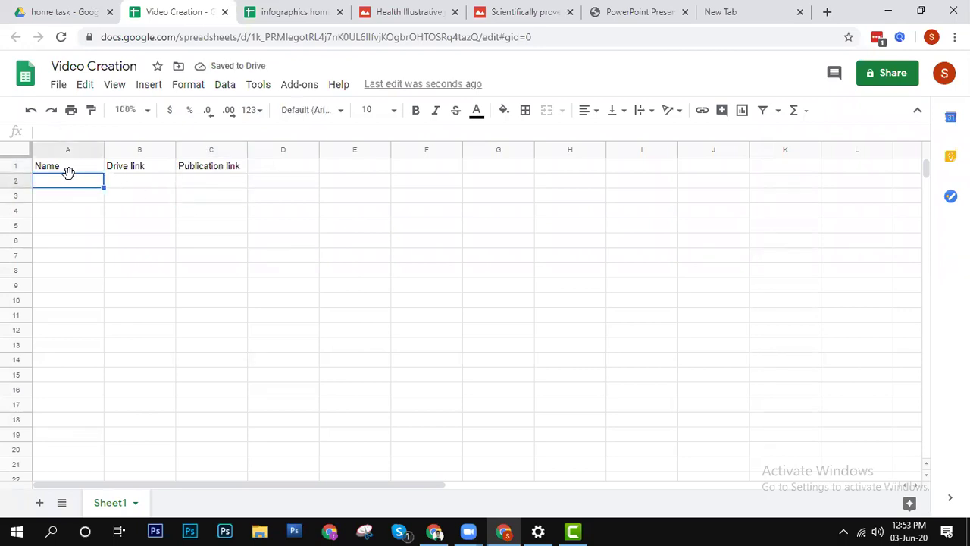
left_click(205, 184)
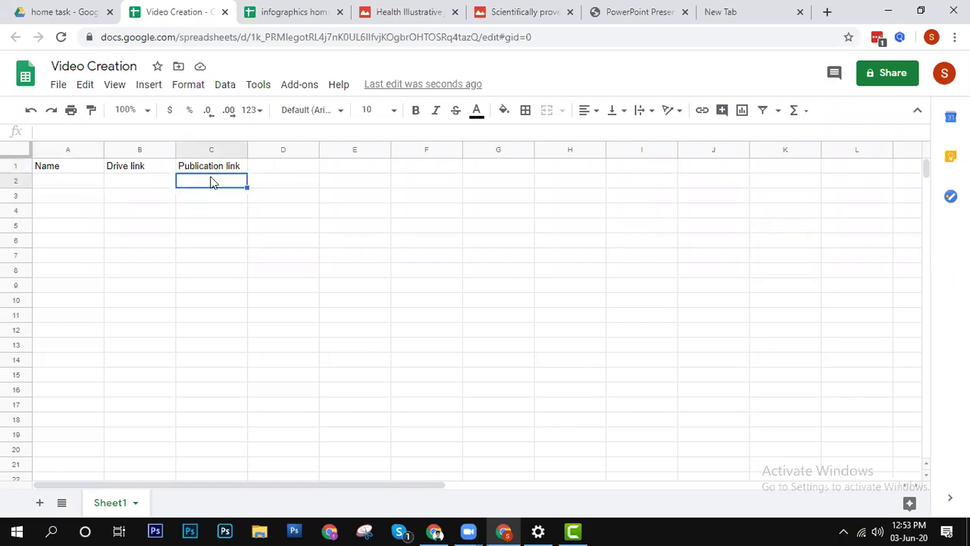
left_click(67, 186)
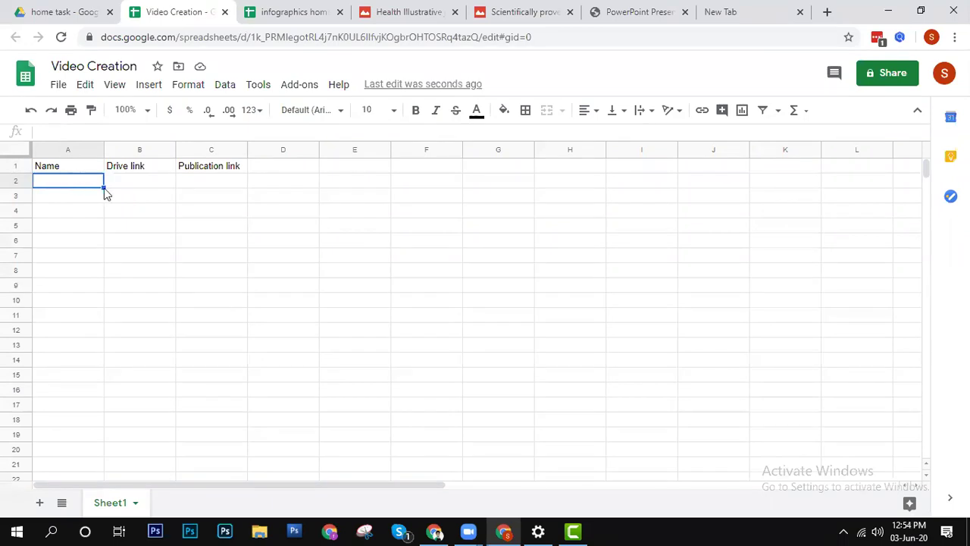
left_click_drag(104, 148, 118, 148)
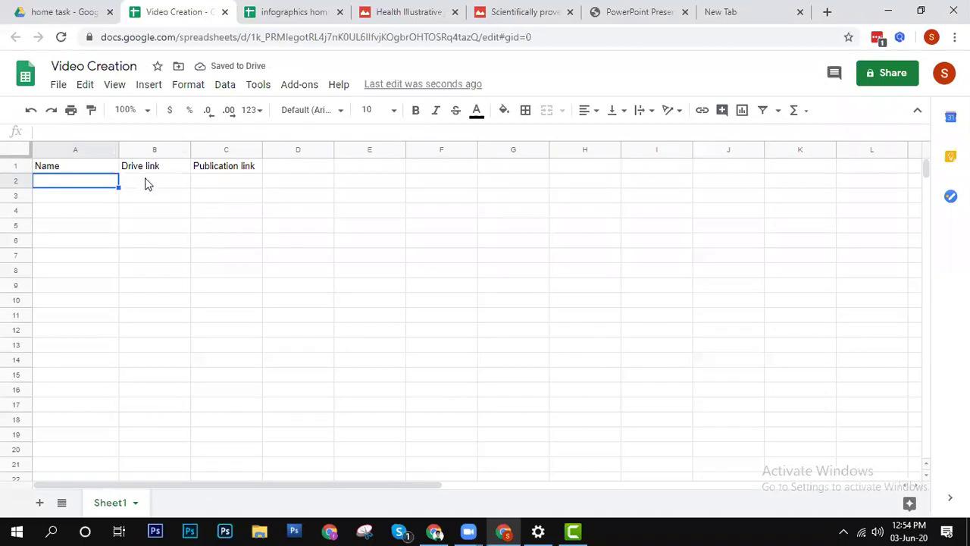
left_click(145, 181)
left_click(81, 180)
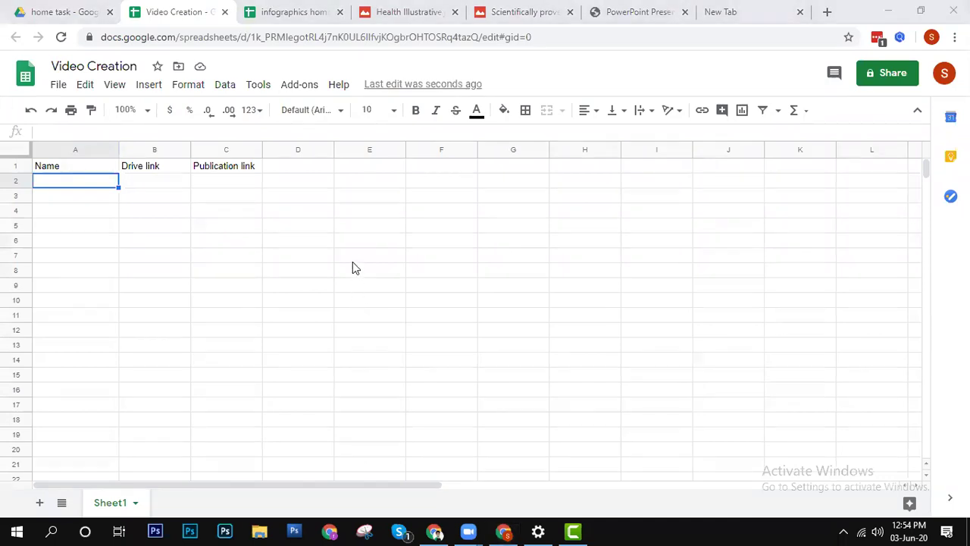
left_click(158, 180)
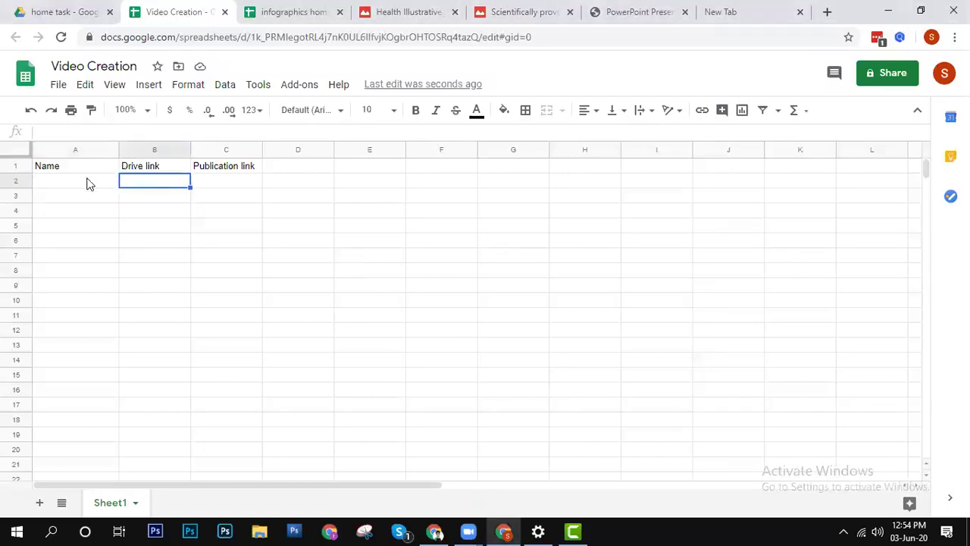
left_click(106, 180)
left_click(134, 174)
left_click(219, 184)
left_click(83, 180)
left_click(148, 182)
left_click(256, 185)
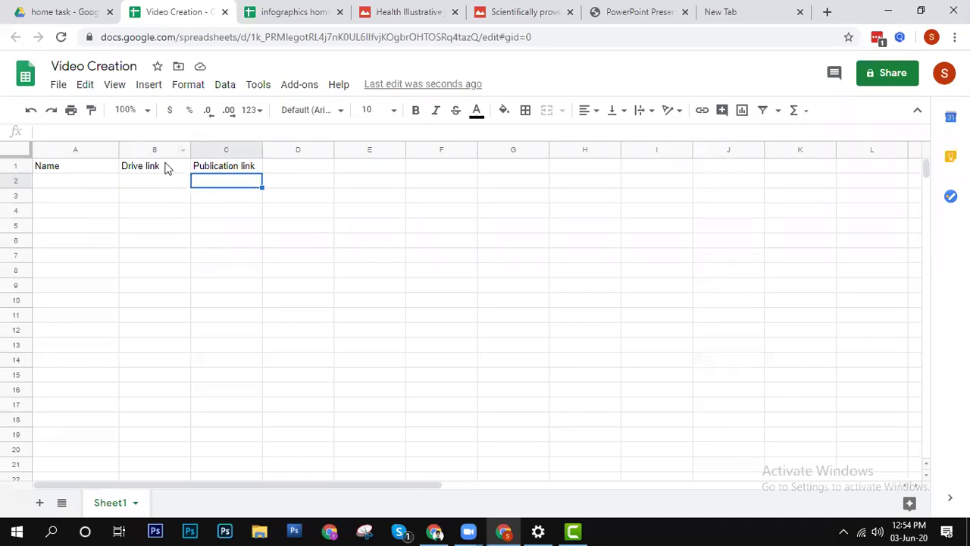
Step: Share the spreadsheet with anyone who has the link as Editor and copy the sharing link
left_click(887, 75)
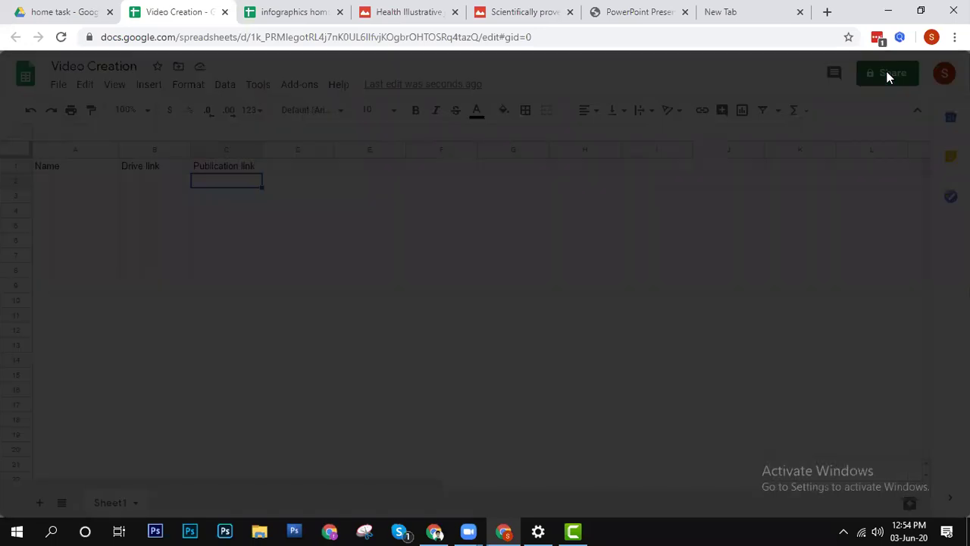
left_click(330, 400)
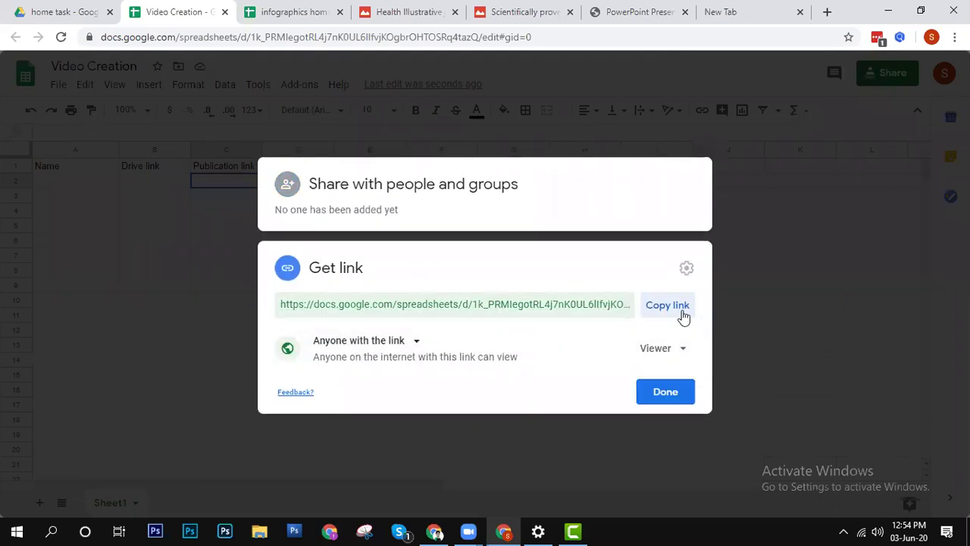
left_click(677, 356)
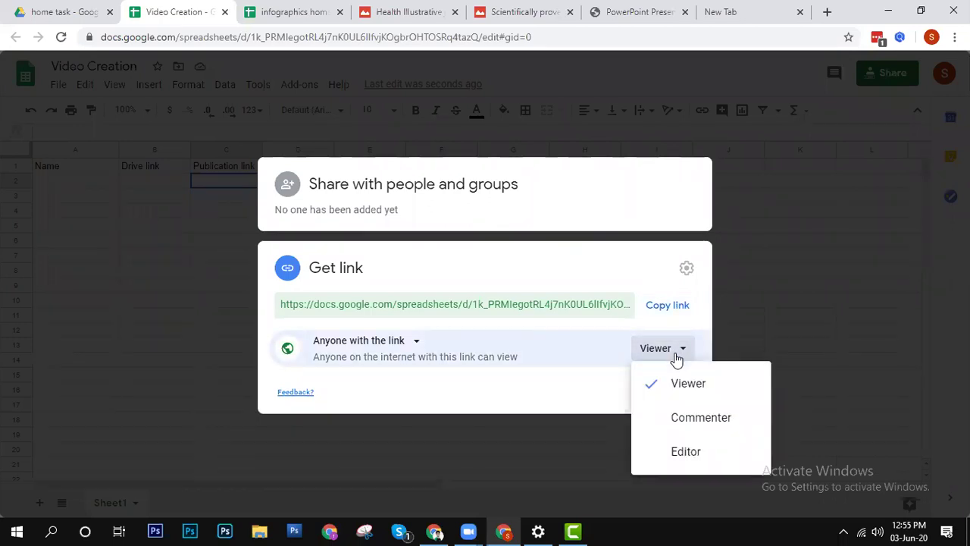
left_click(688, 456)
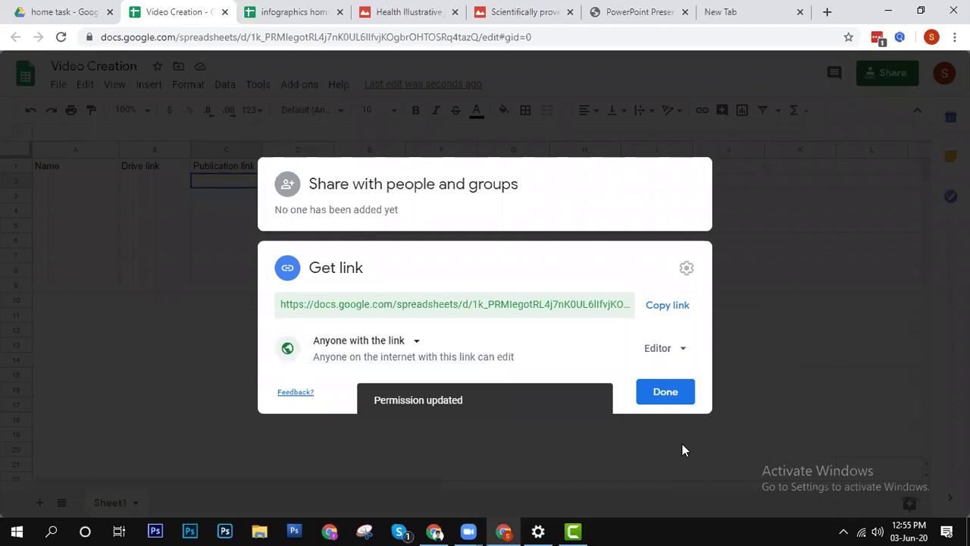
left_click(668, 306)
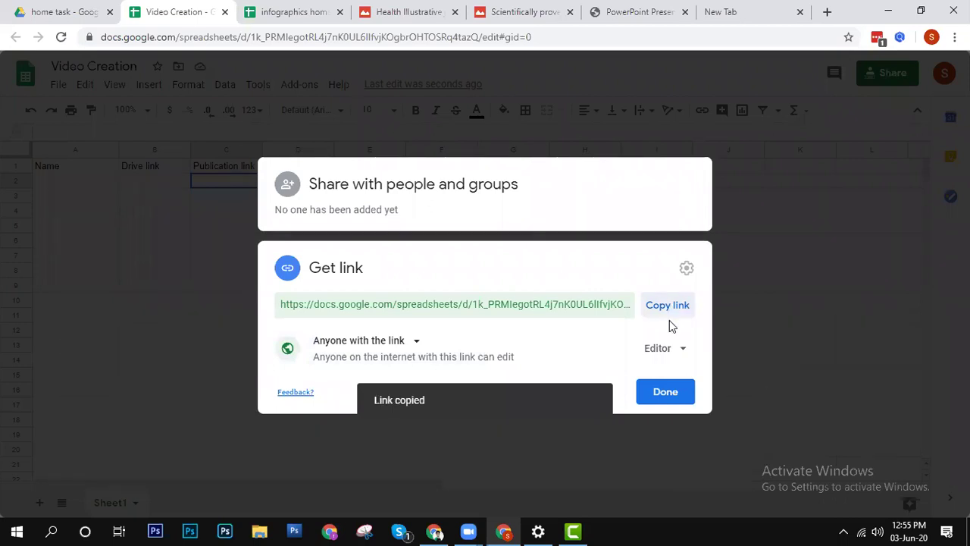
left_click(670, 392)
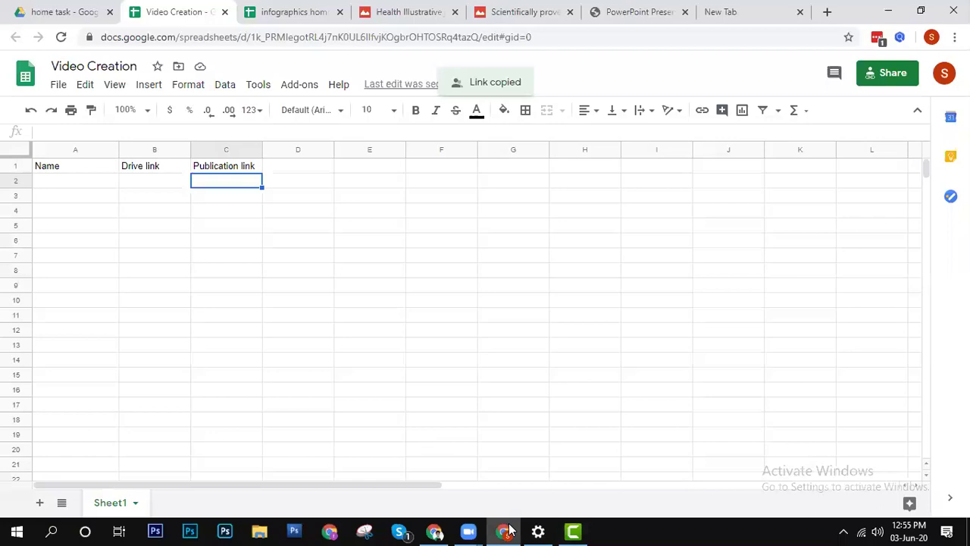
Step: Switch to the Zoom meeting controls and return to the Video Creation spreadsheet
mouse_move(510, 530)
mouse_move(471, 531)
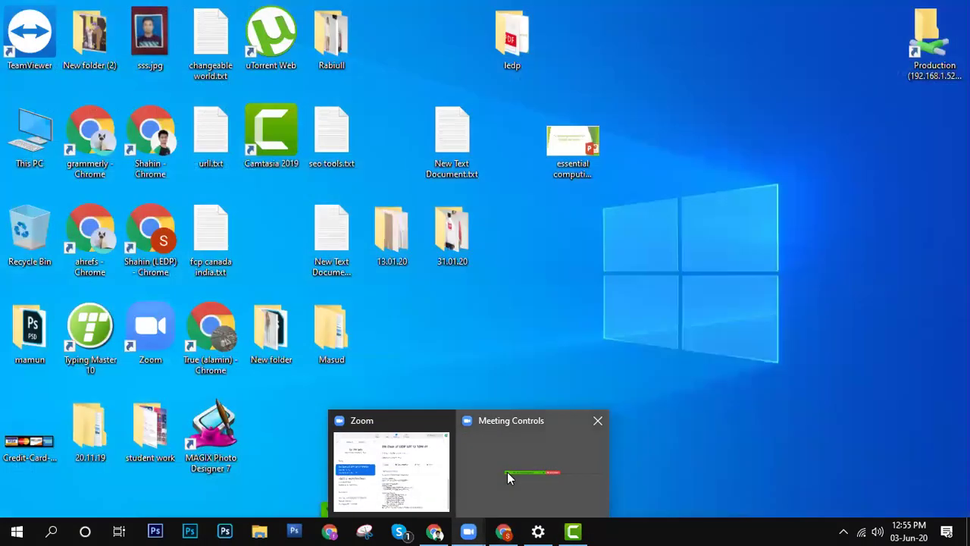
left_click(507, 471)
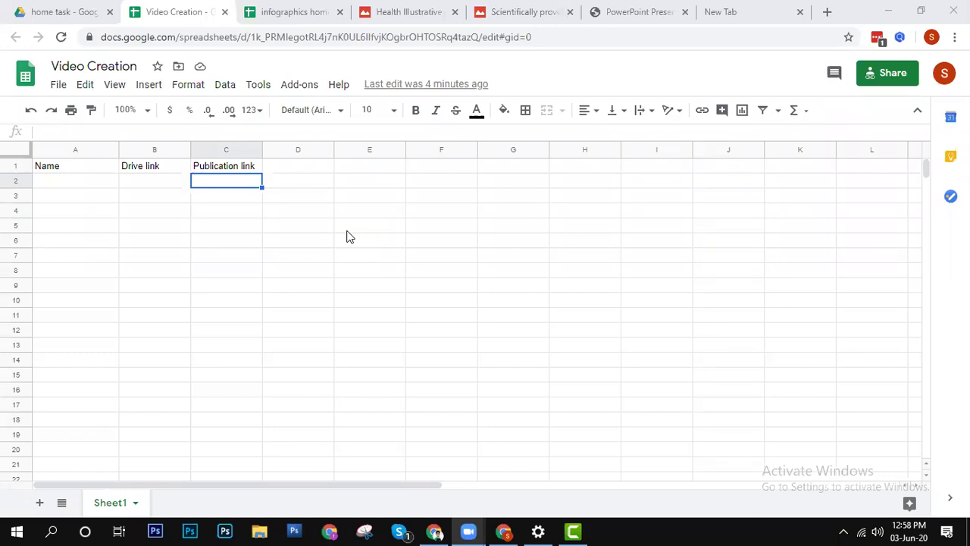
left_click(185, 208)
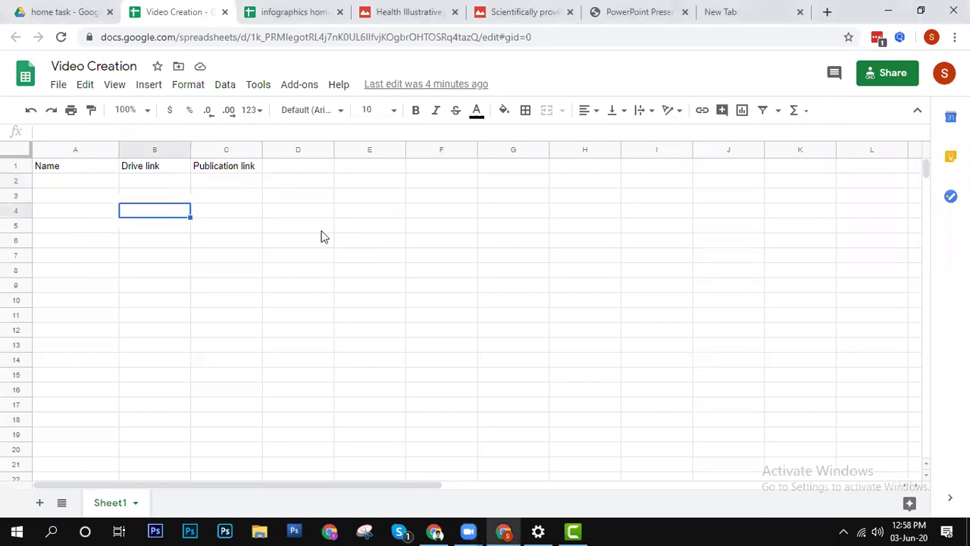
left_click(213, 212)
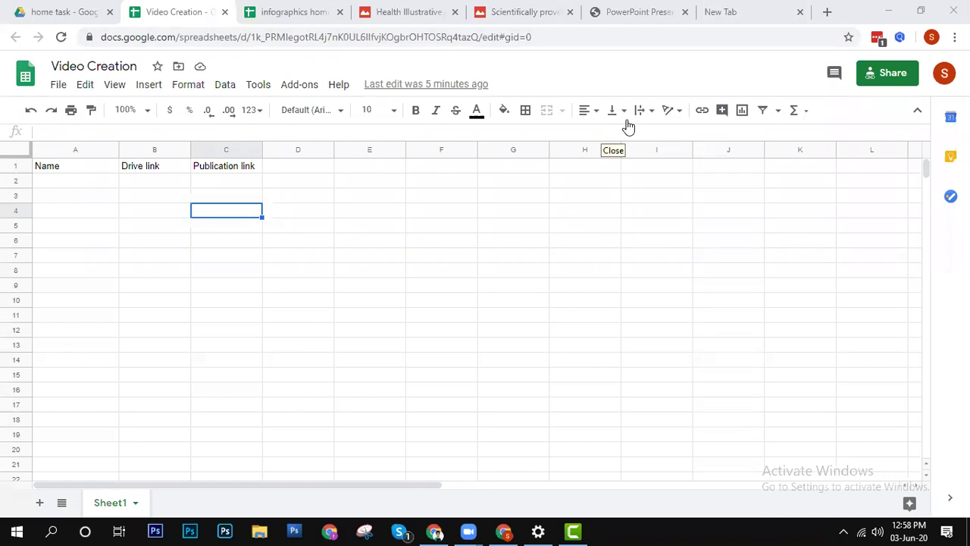
Step: Examine the Day 6 video content topics and the Day 7 & 8 sessions in the digital marketing course PDF
left_click(651, 9)
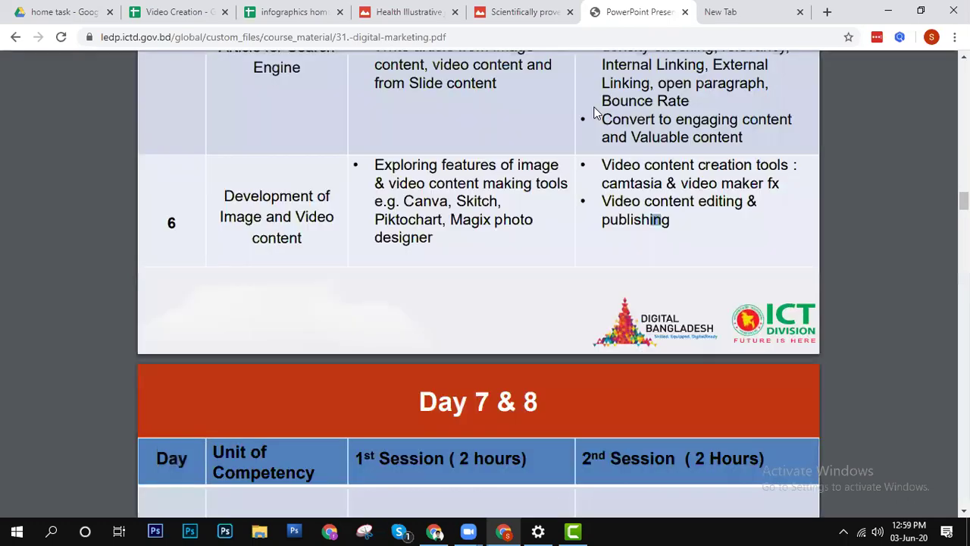
left_click(667, 201)
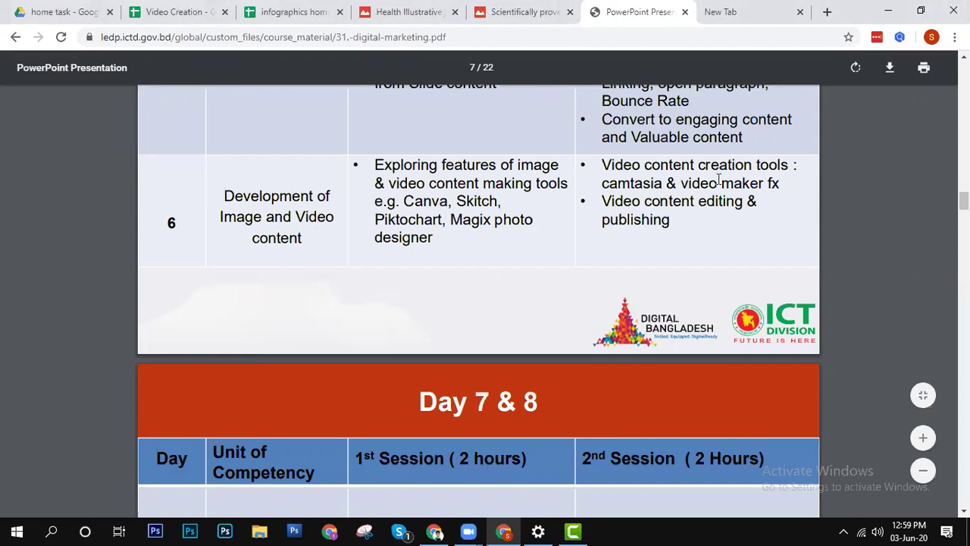
double_click(666, 223)
left_click(624, 224)
left_click_drag(963, 201, 962, 213)
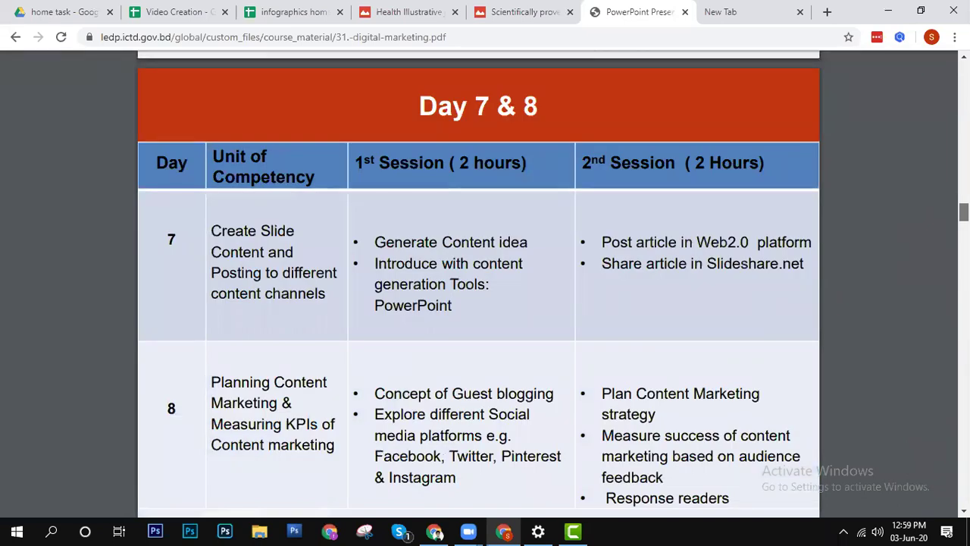
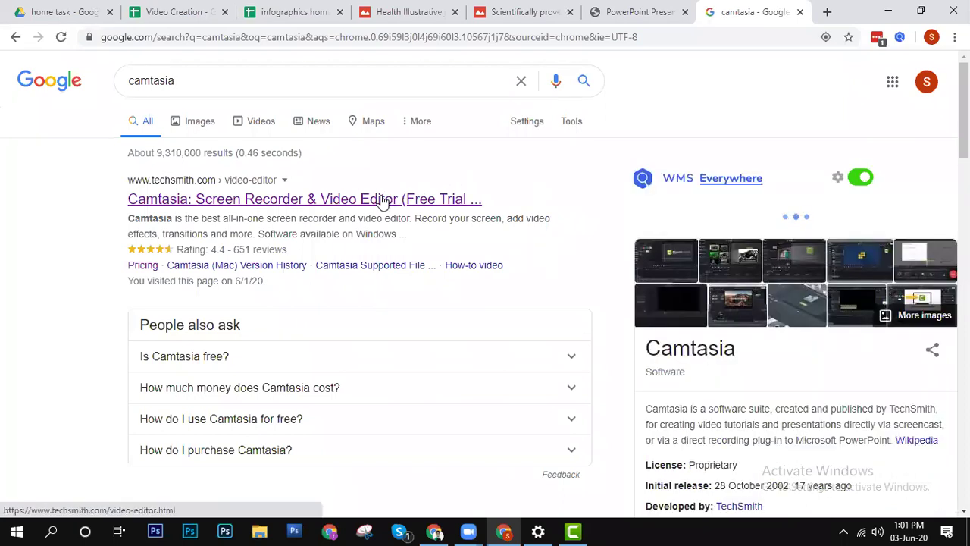
Step: Try to open TechSmith's Camtasia page from the Google results and reload it
left_click(384, 201)
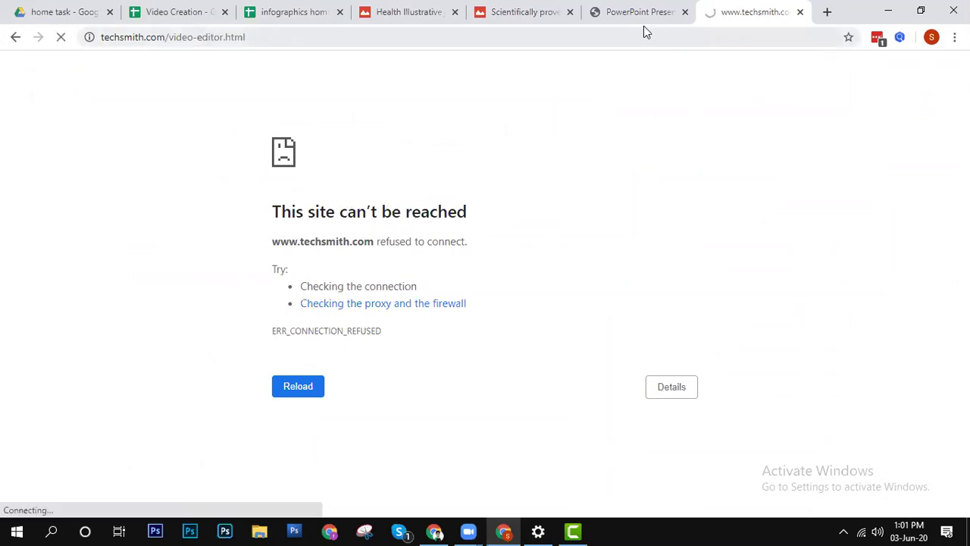
left_click(305, 389)
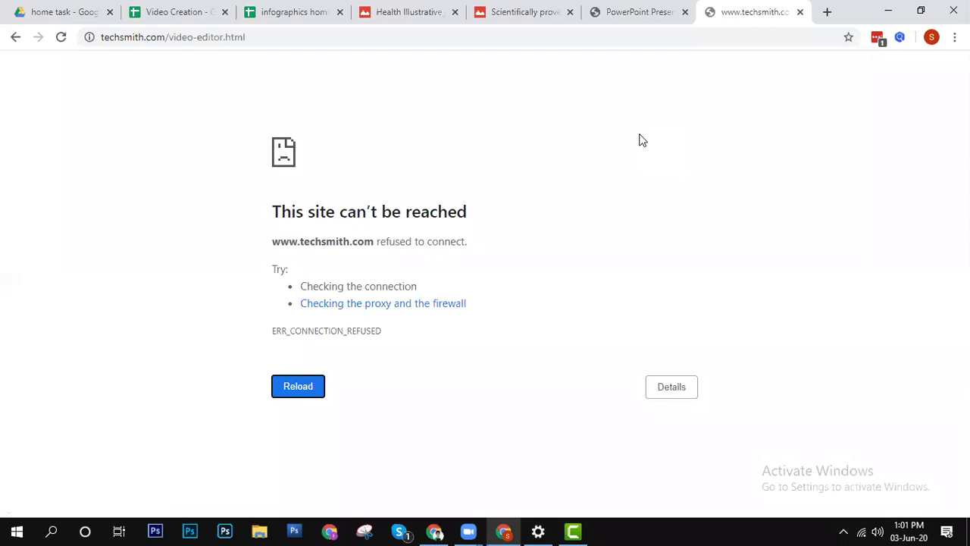
left_click(269, 41)
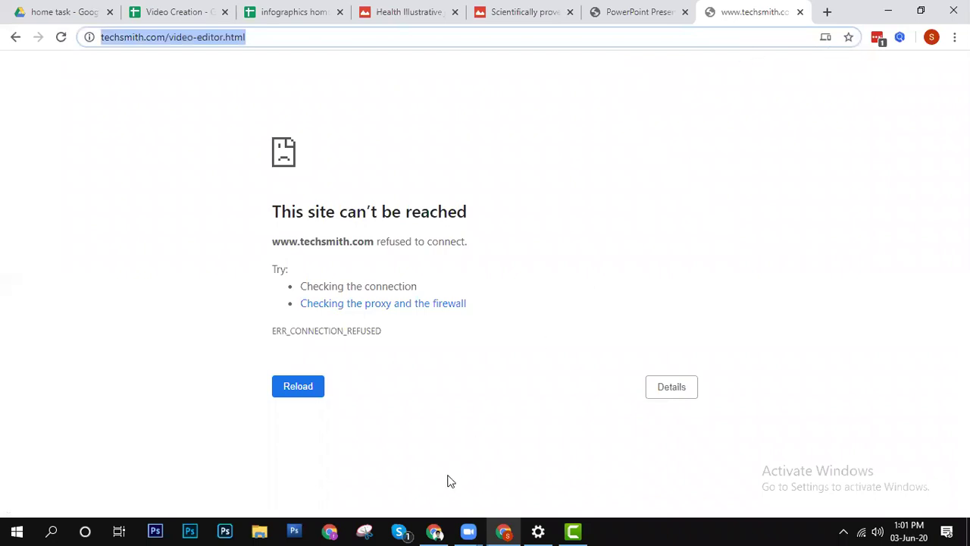
Step: Switch to the other Chrome profile's window and turn on the Browsec VPN
left_click(434, 531)
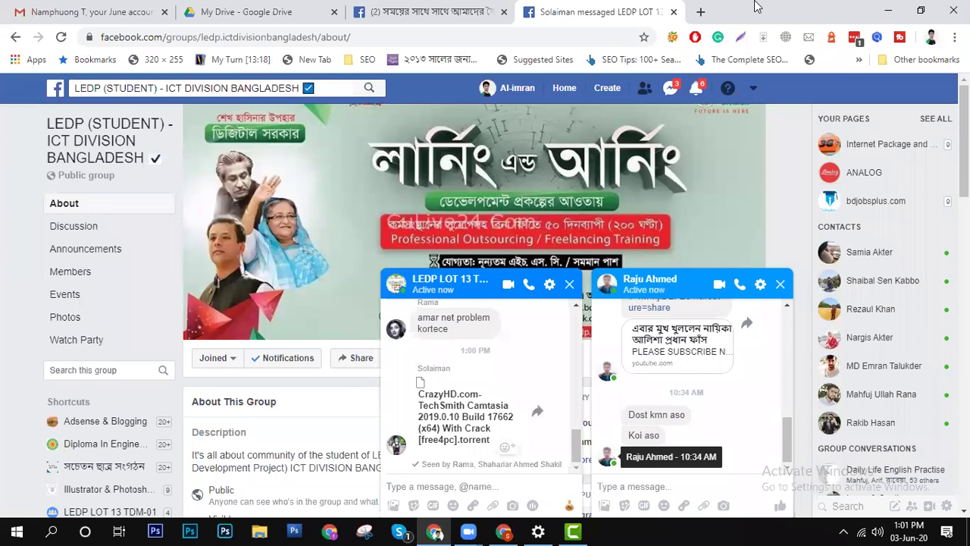
left_click(784, 38)
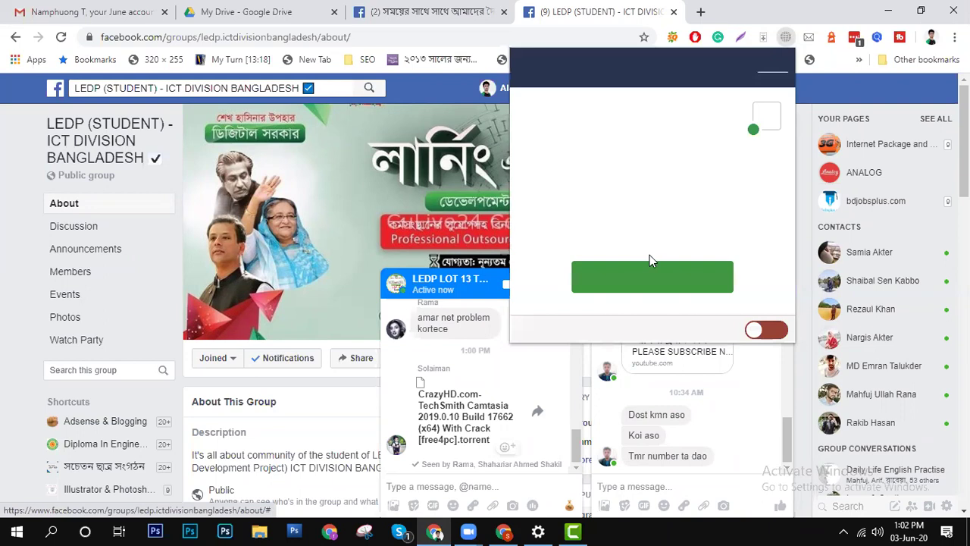
left_click(664, 291)
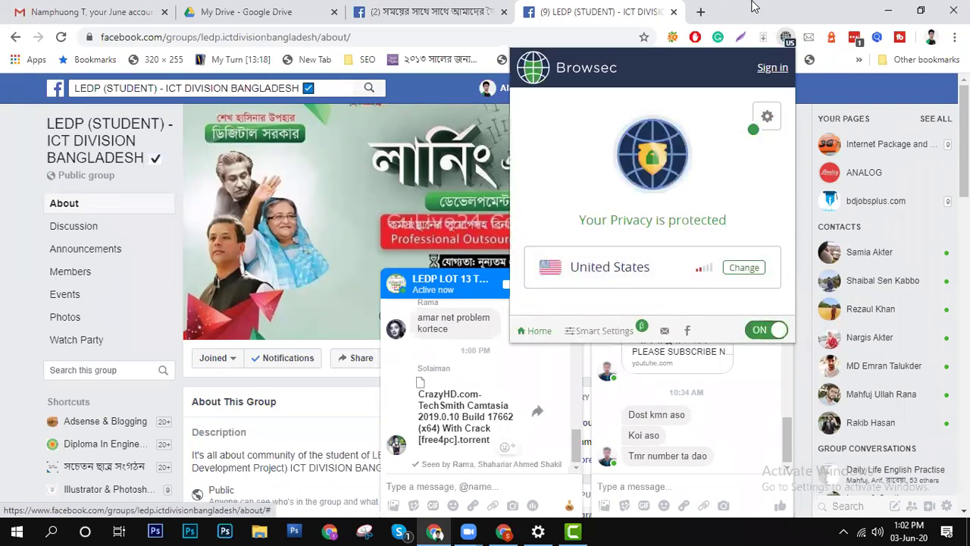
left_click(754, 6)
Step: Search Google for camtasia in a new tab
left_click(698, 13)
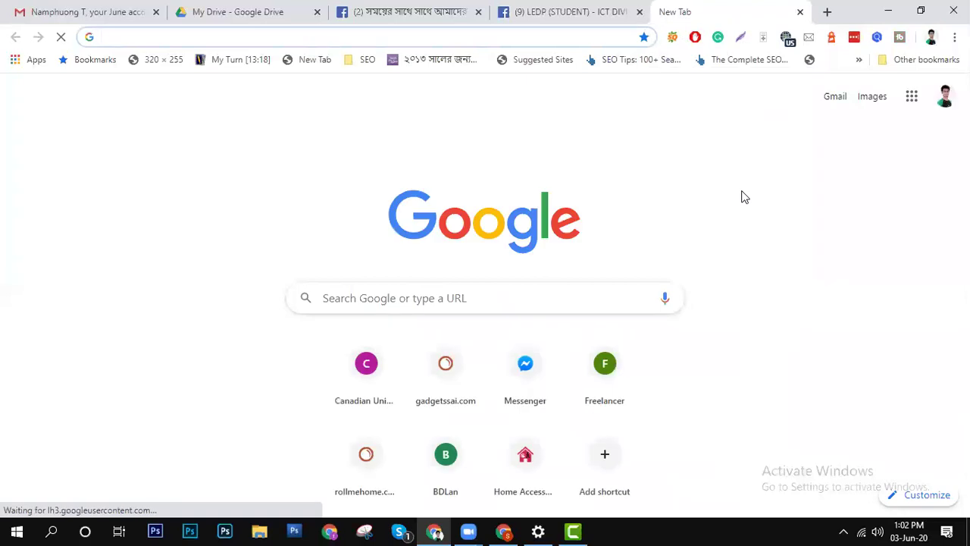
type("cam")
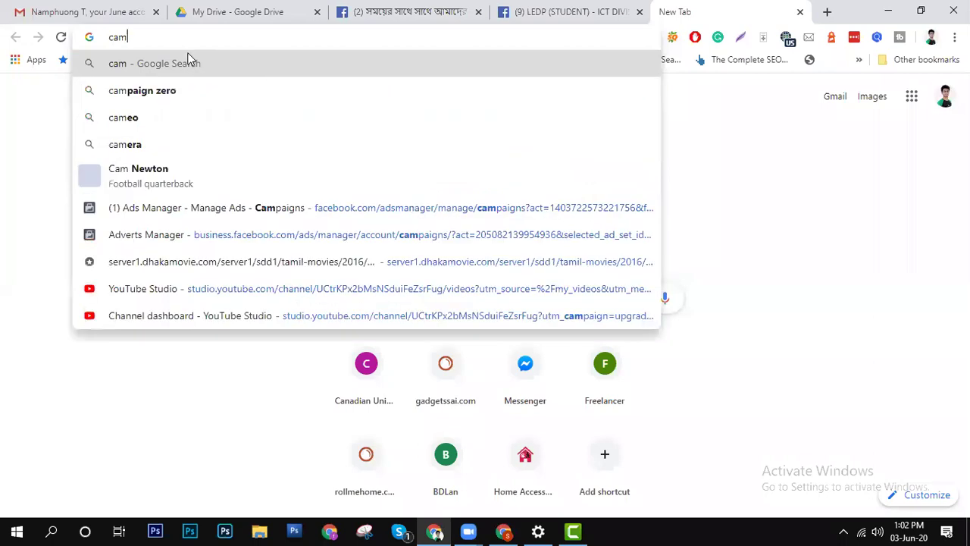
type("tqasia")
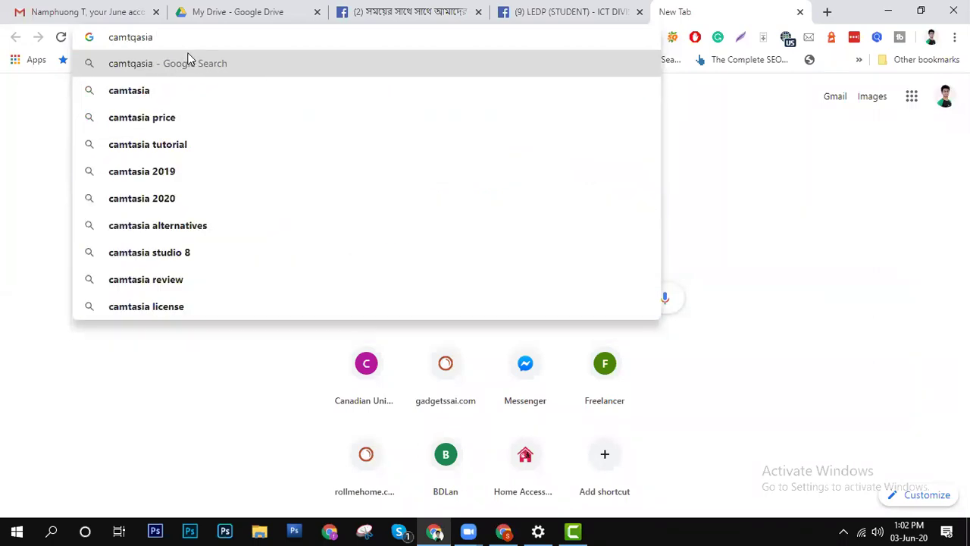
left_click(146, 91)
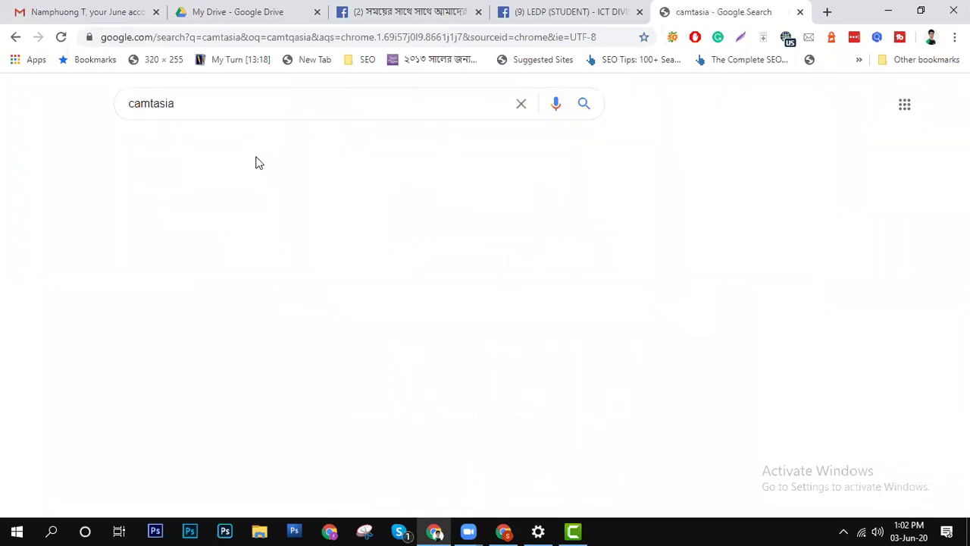
Step: Open TechSmith's Camtasia page from the search results and look through its overview, feature sections and trial options
left_click(239, 222)
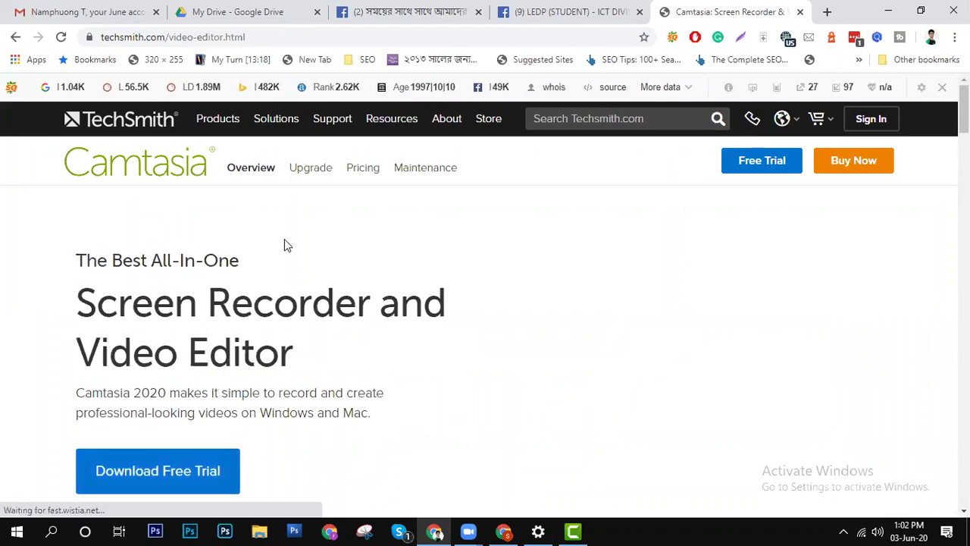
scroll(294, 284, "down", 9)
scroll(295, 290, "up", 10)
scroll(298, 287, "down", 5)
scroll(299, 287, "up", 5)
scroll(318, 280, "down", 4)
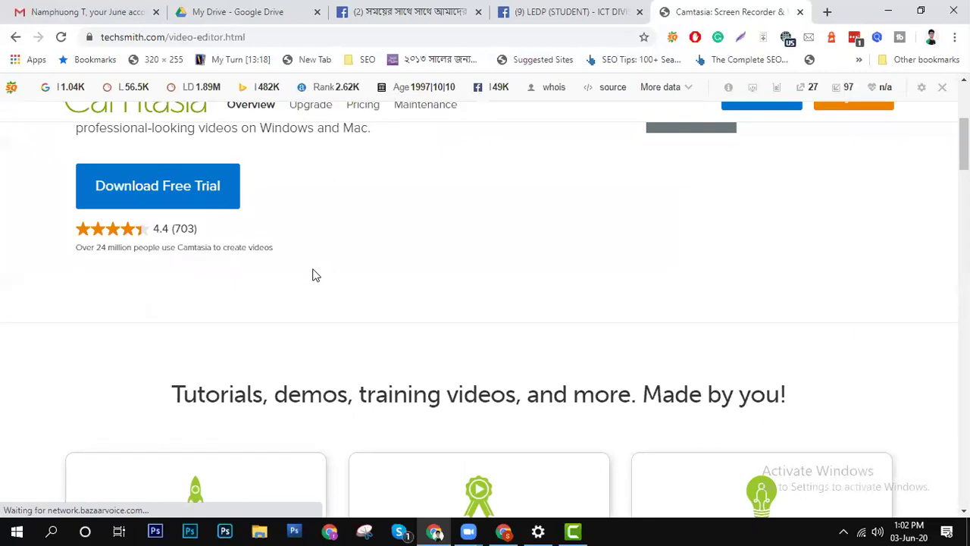
scroll(314, 275, "up", 4)
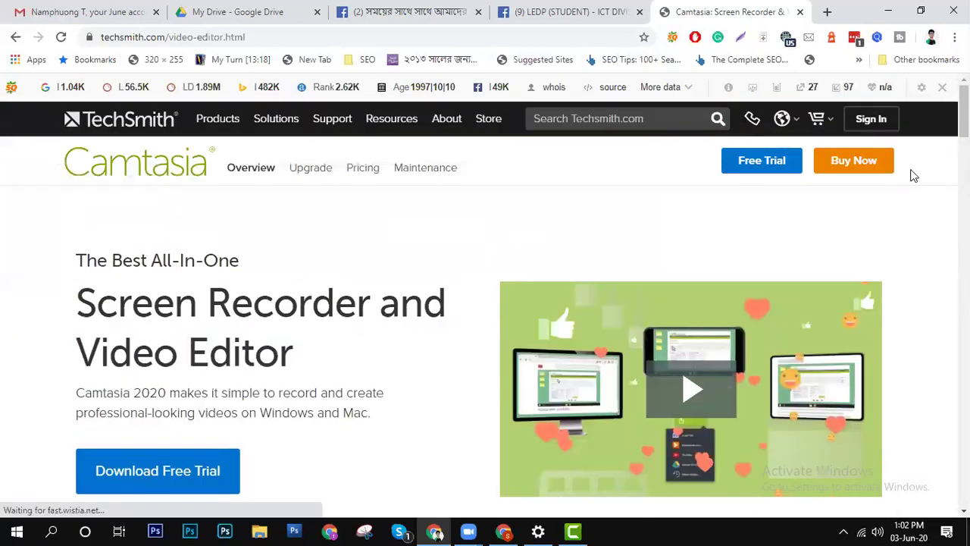
scroll(195, 292, "down", 10)
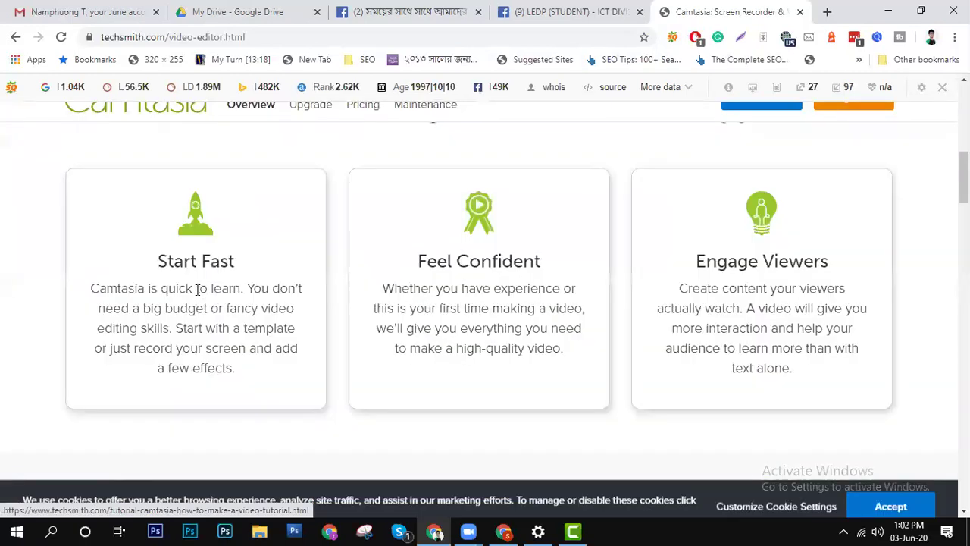
scroll(280, 274, "up", 8)
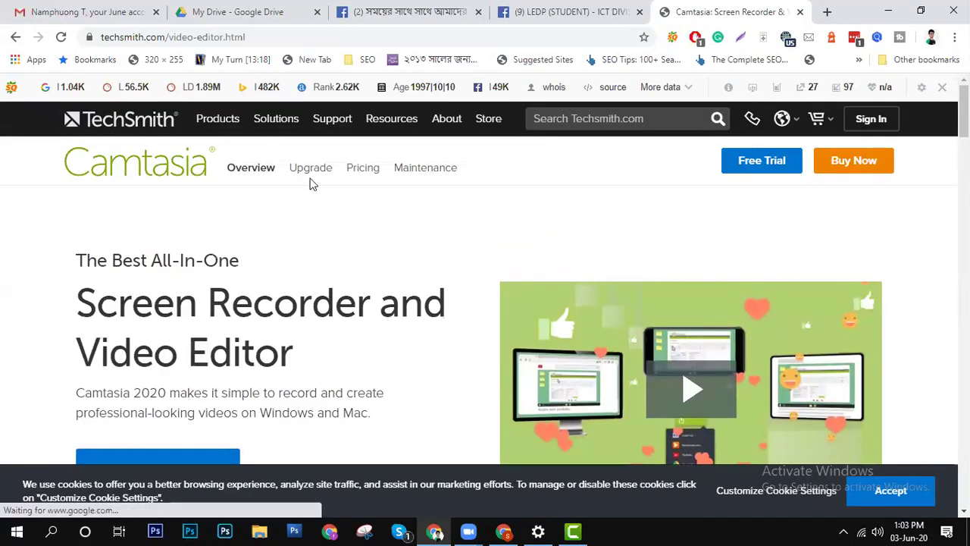
scroll(338, 260, "down", 8)
scroll(344, 251, "up", 8)
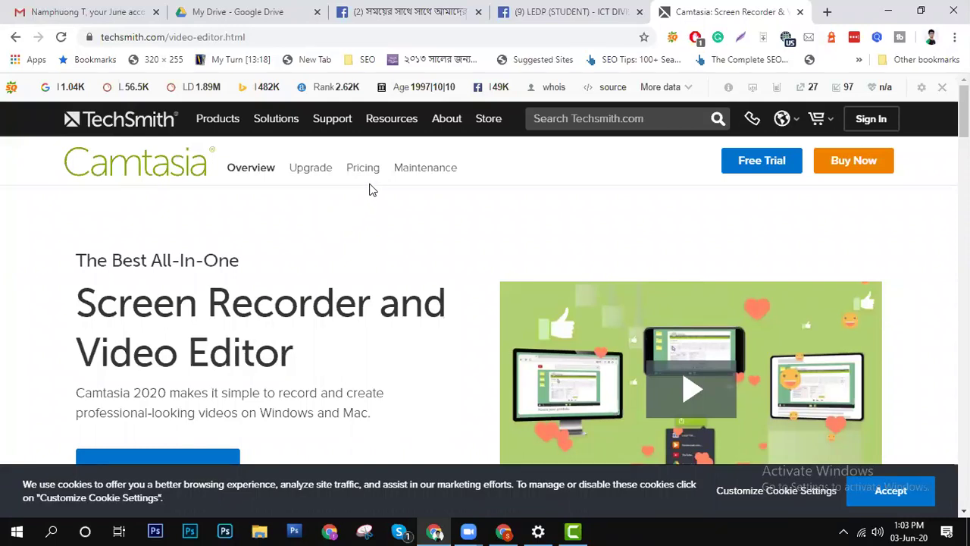
Step: Switch to Camtasia, delete every clip from the timeline, and remove zoom_0.mp4 from the Media Bin
left_click(574, 531)
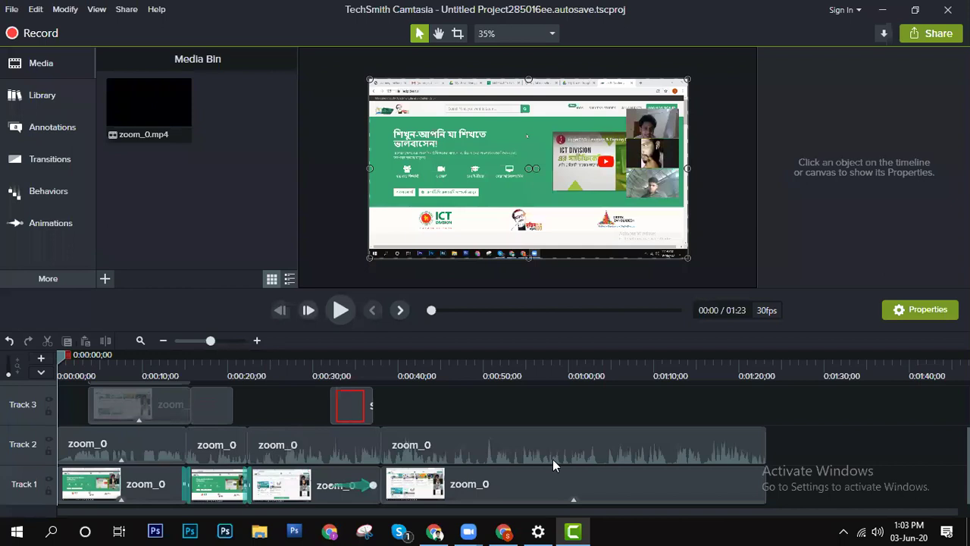
left_click(678, 250)
left_click(659, 449)
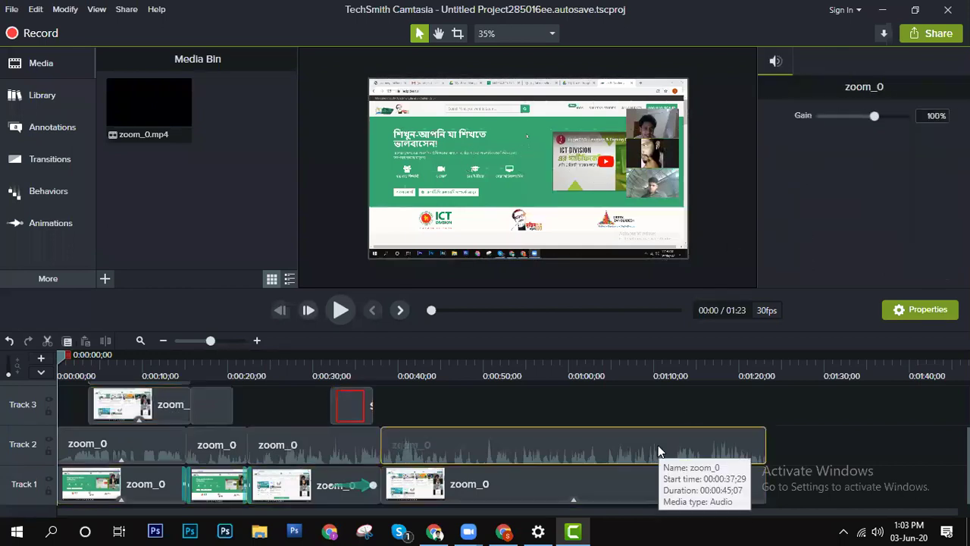
key("Delete")
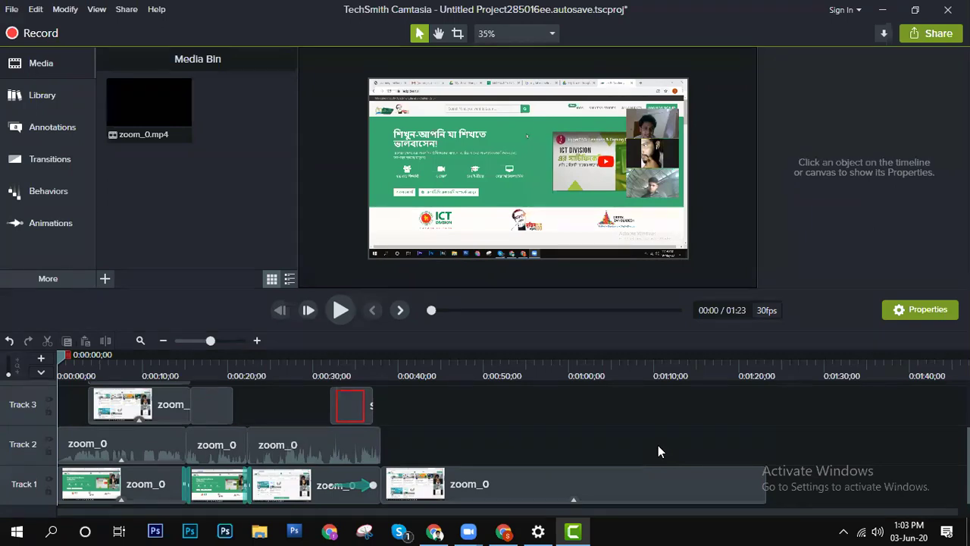
left_click(653, 482)
key("ctrl+a")
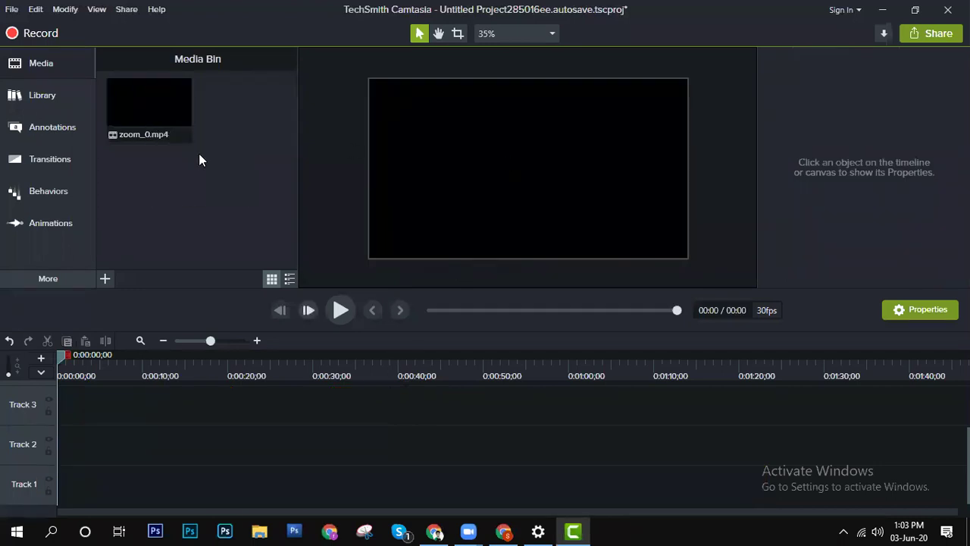
left_click(127, 119)
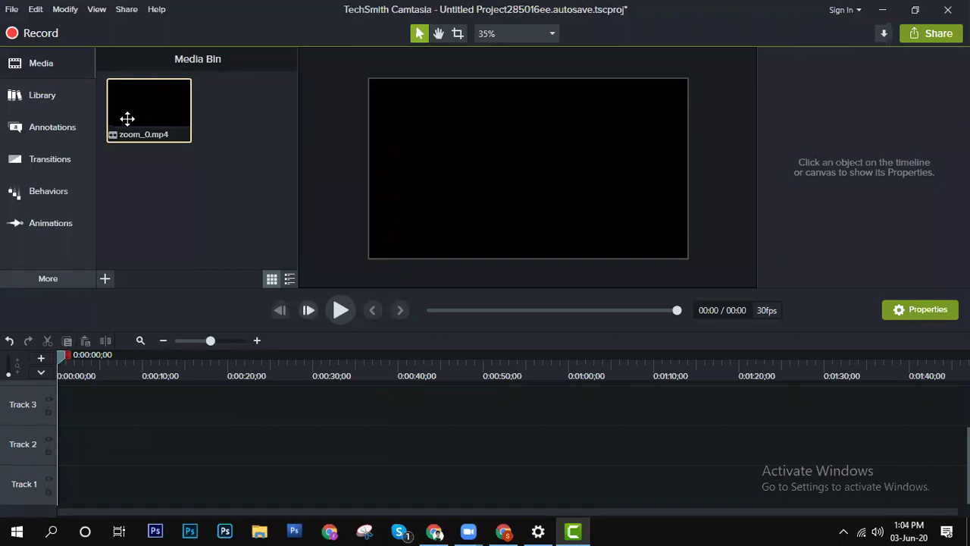
key("Delete")
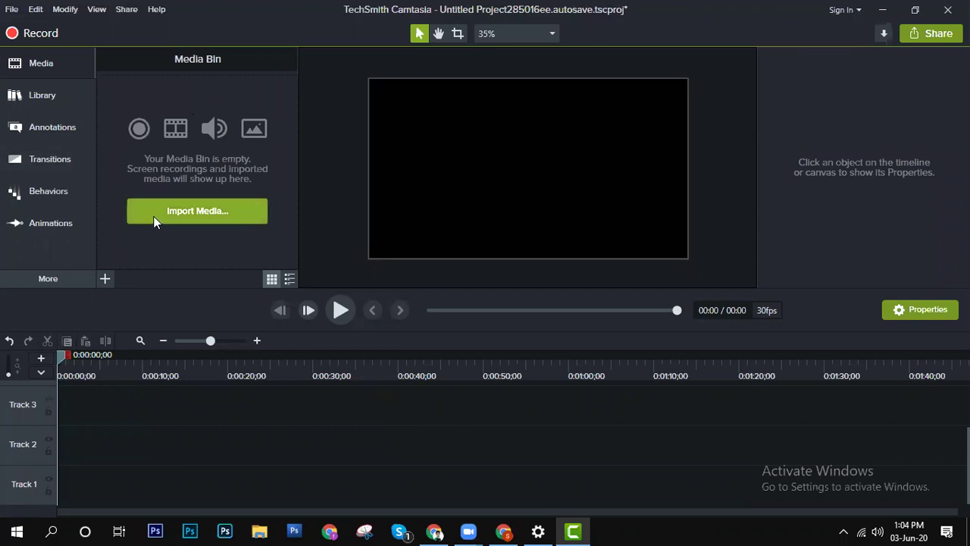
Step: Import TDM01_Class_06.mp4 and TDM01_Class_07.mp4 from the zoom video folder on Local Disk (E:)
left_click(198, 211)
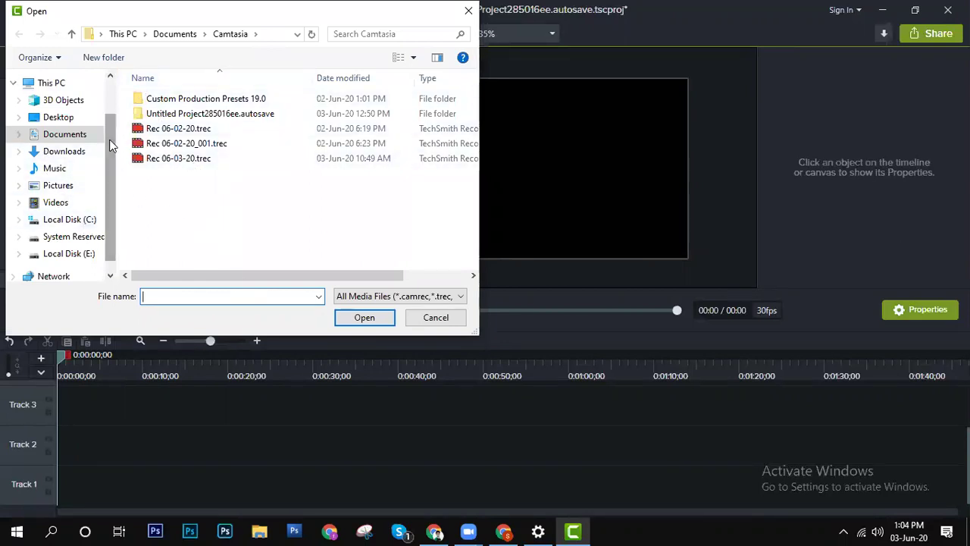
scroll(105, 182, "down", 1)
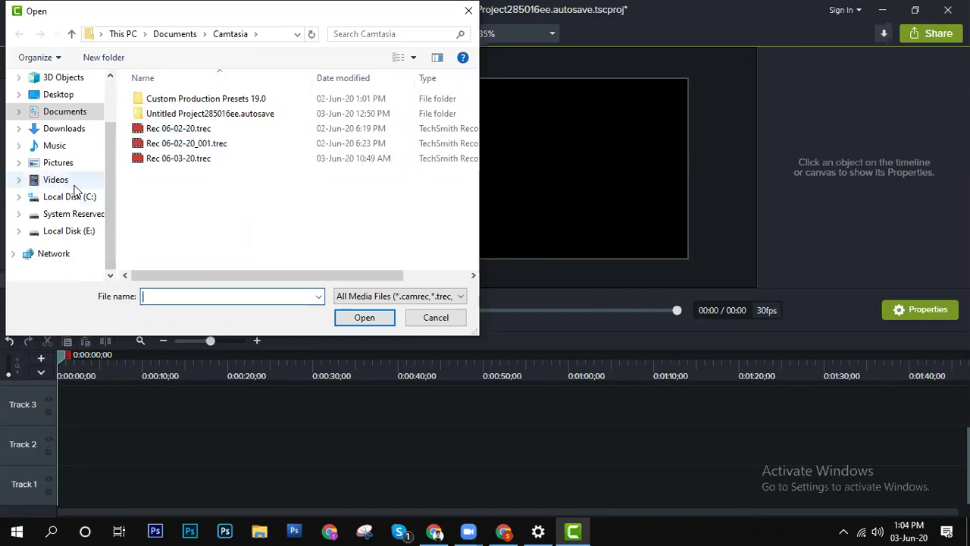
left_click(79, 230)
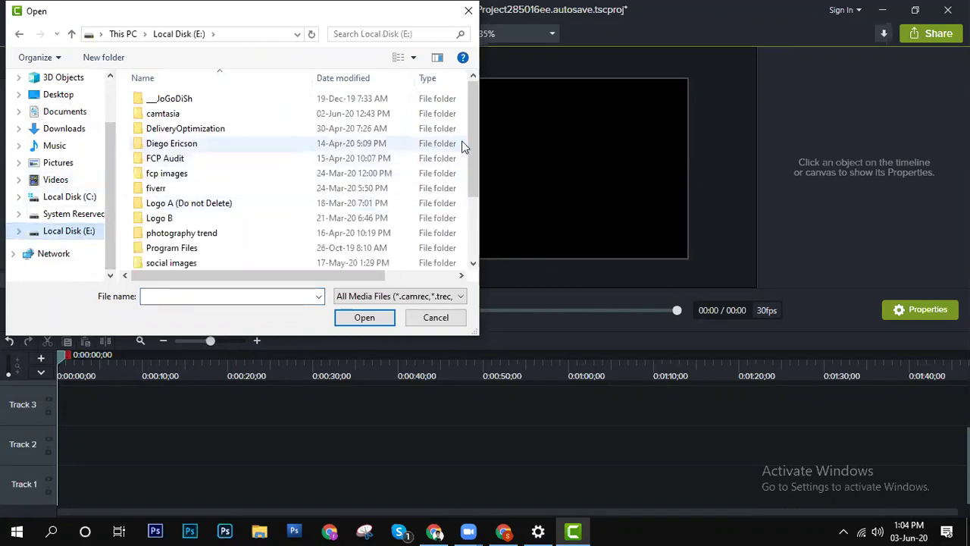
left_click_drag(473, 146, 473, 243)
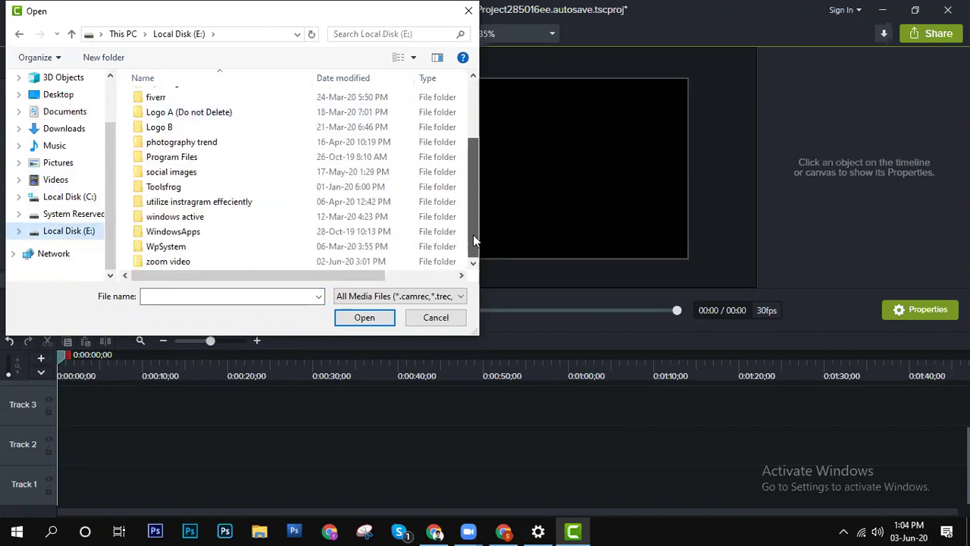
double_click(277, 260)
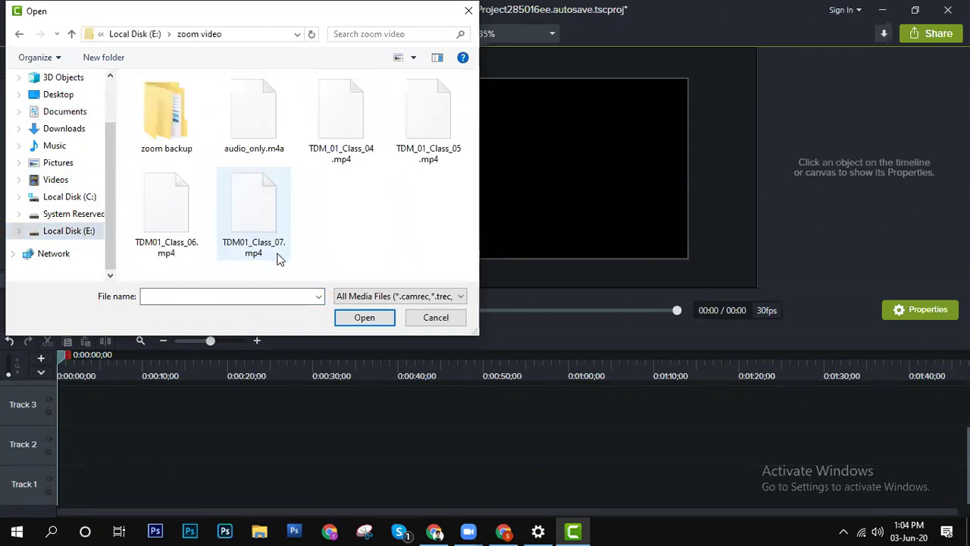
left_click_drag(250, 244, 138, 238)
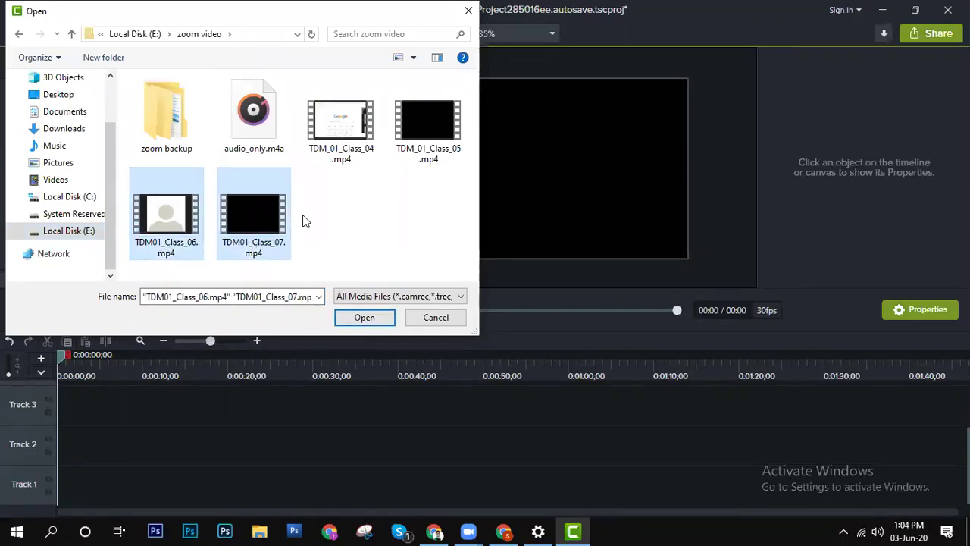
left_click(366, 320)
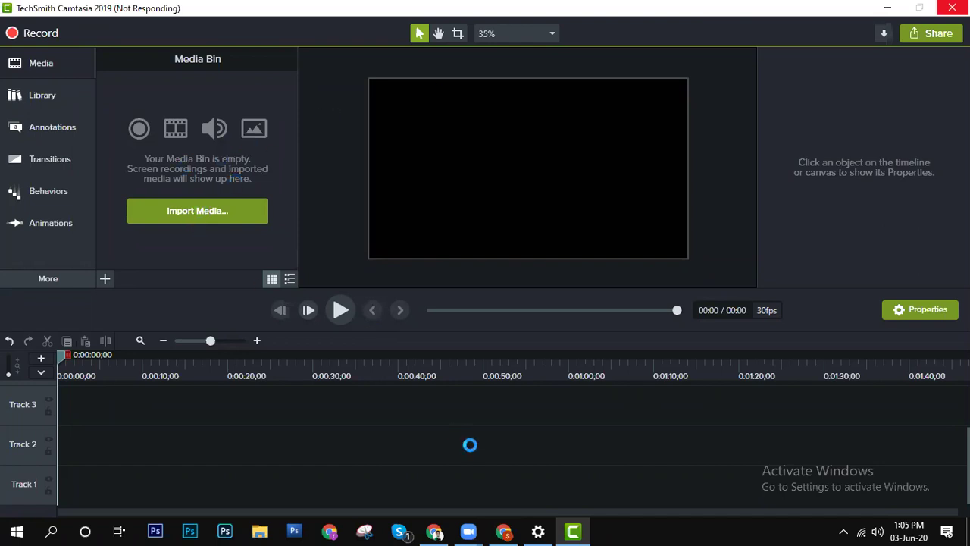
Step: Switch to the Chrome window holding the course PDF and close its unreachable techsmith.com page
mouse_move(503, 531)
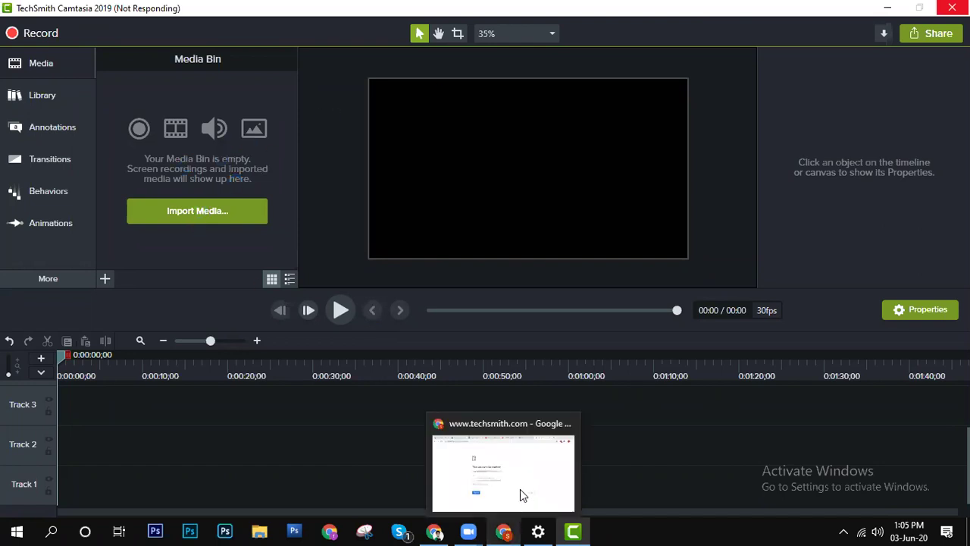
mouse_move(519, 489)
left_click(814, 7)
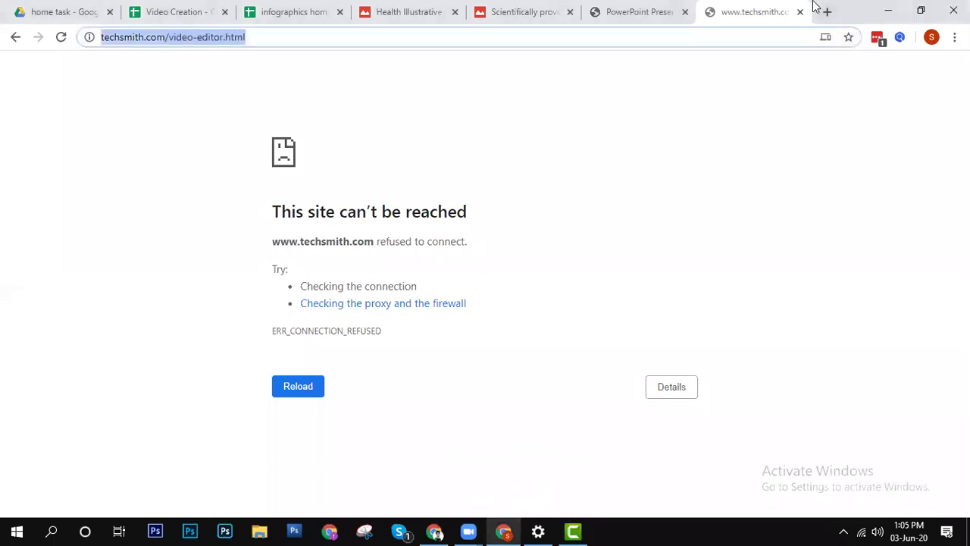
left_click(799, 11)
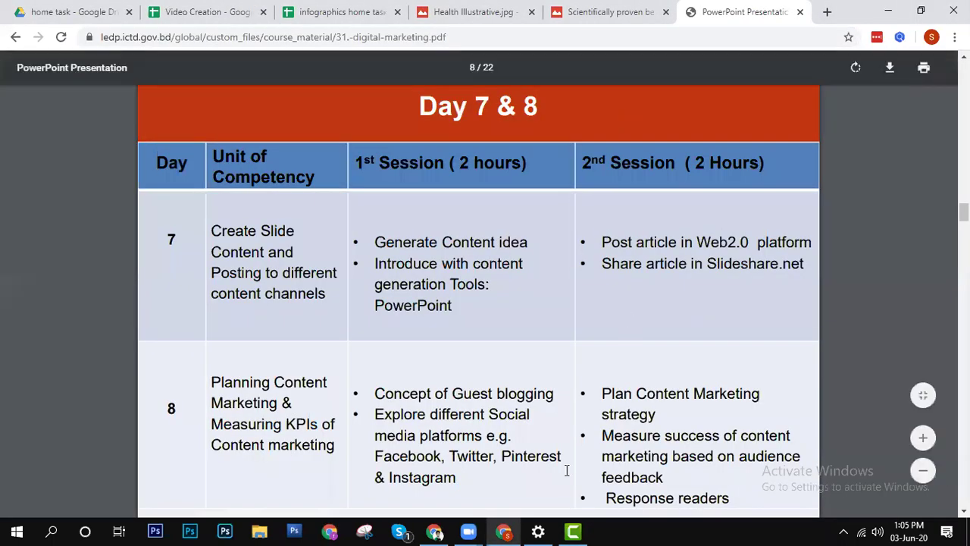